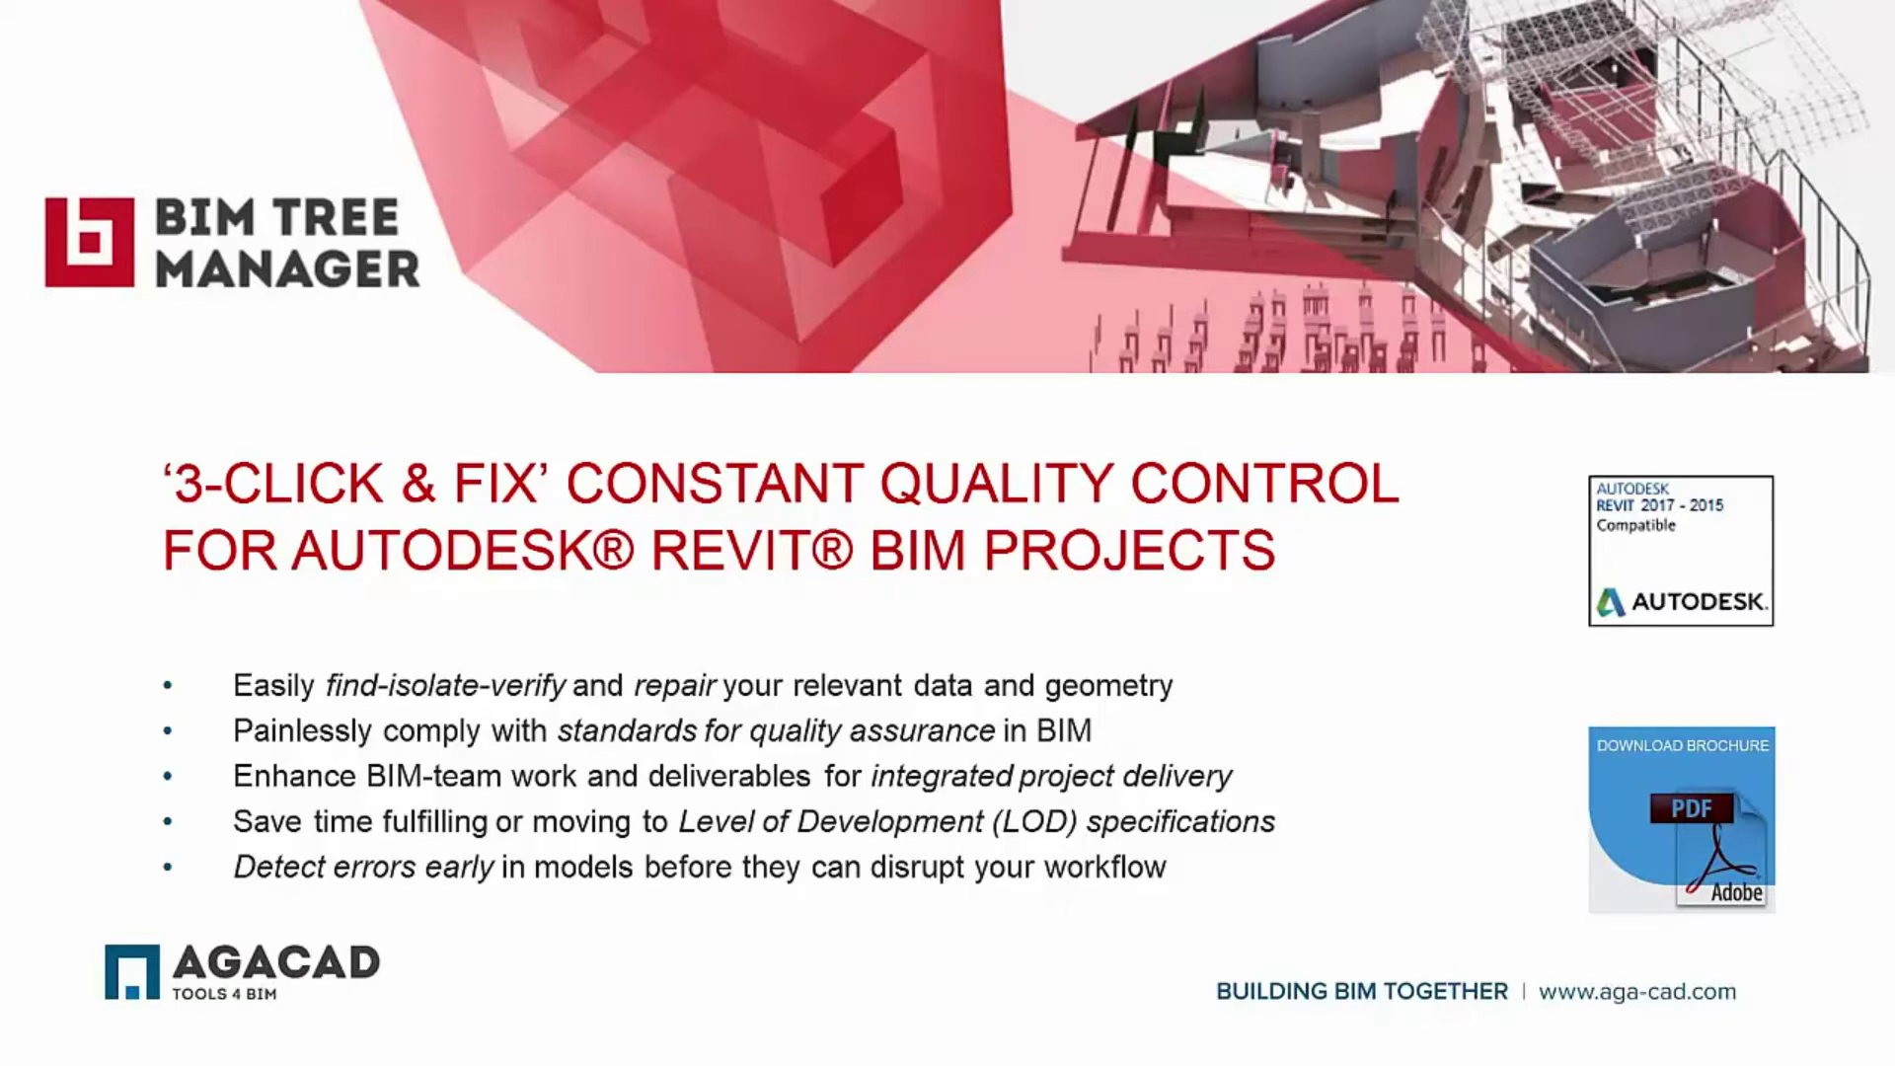
End the slide show at the LIVE DEMO slide and switch to Revit's 3D view of the hotel project.
key(Right)
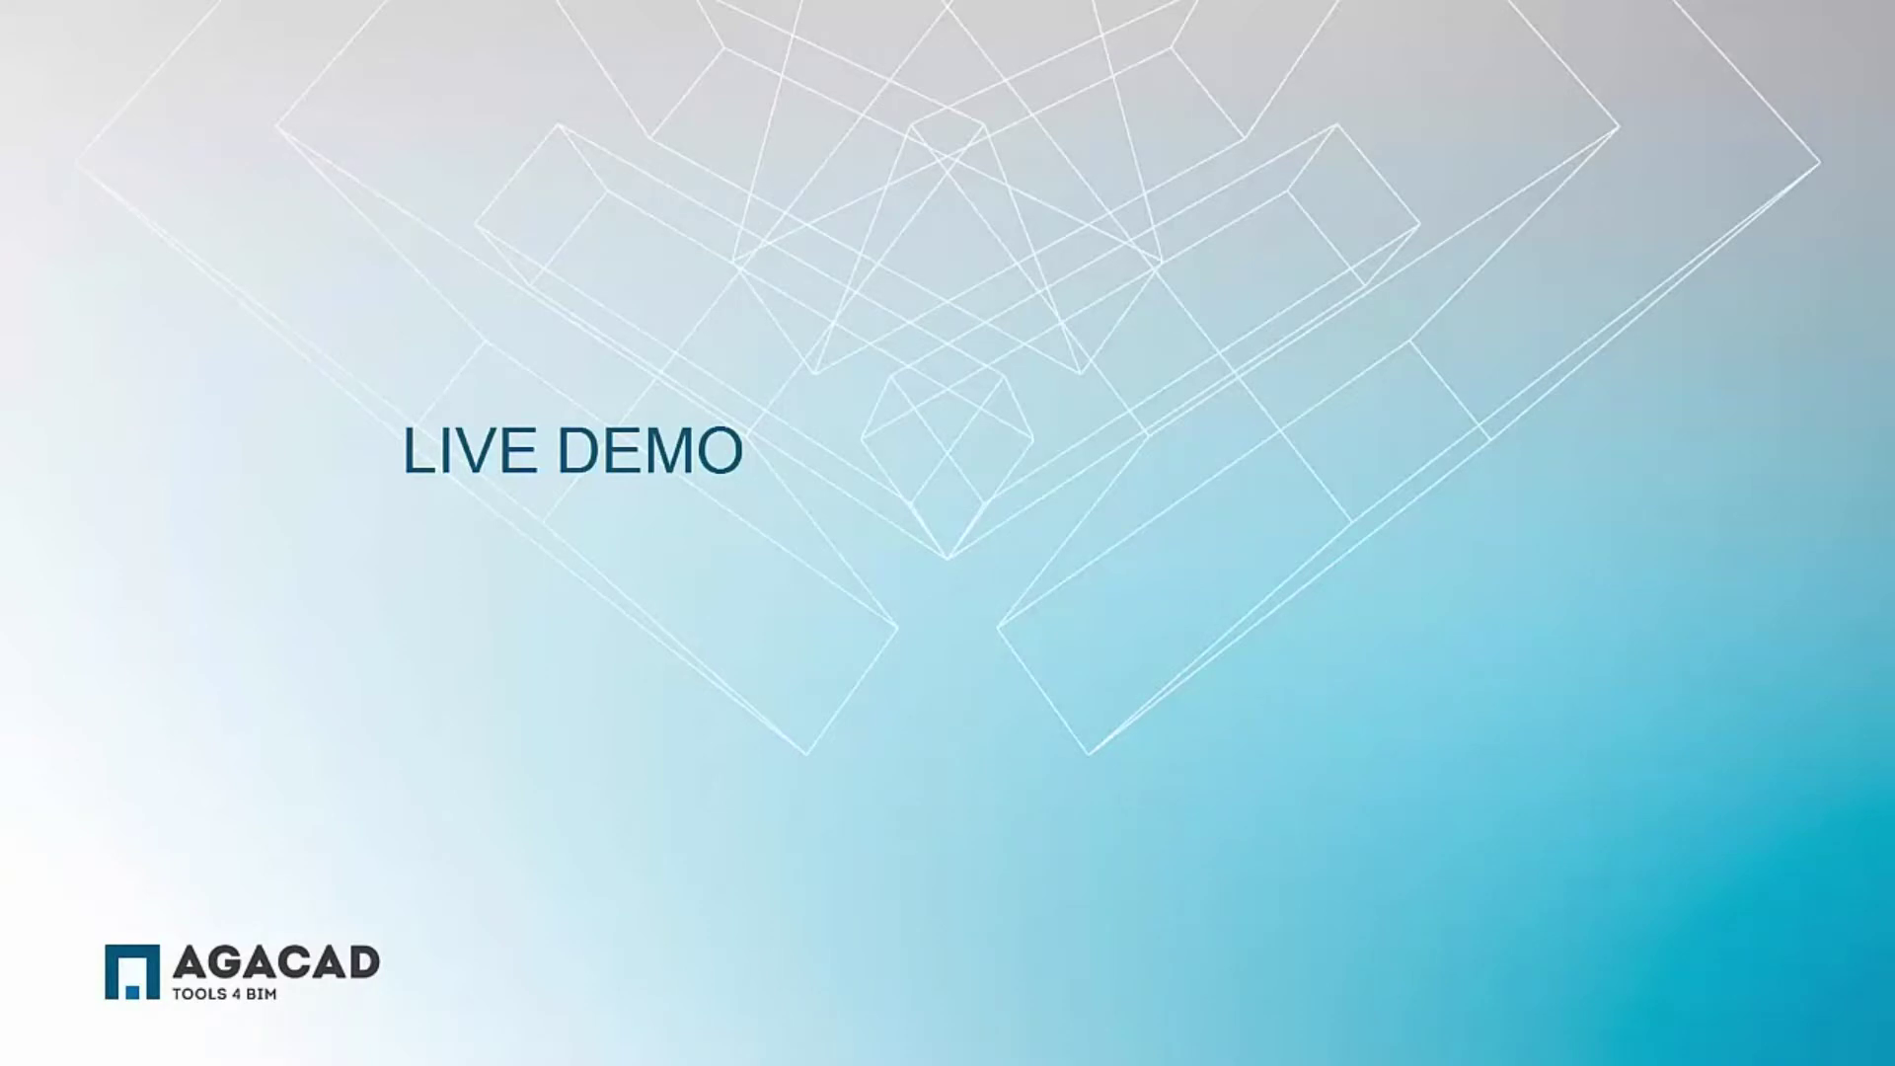
key(Escape)
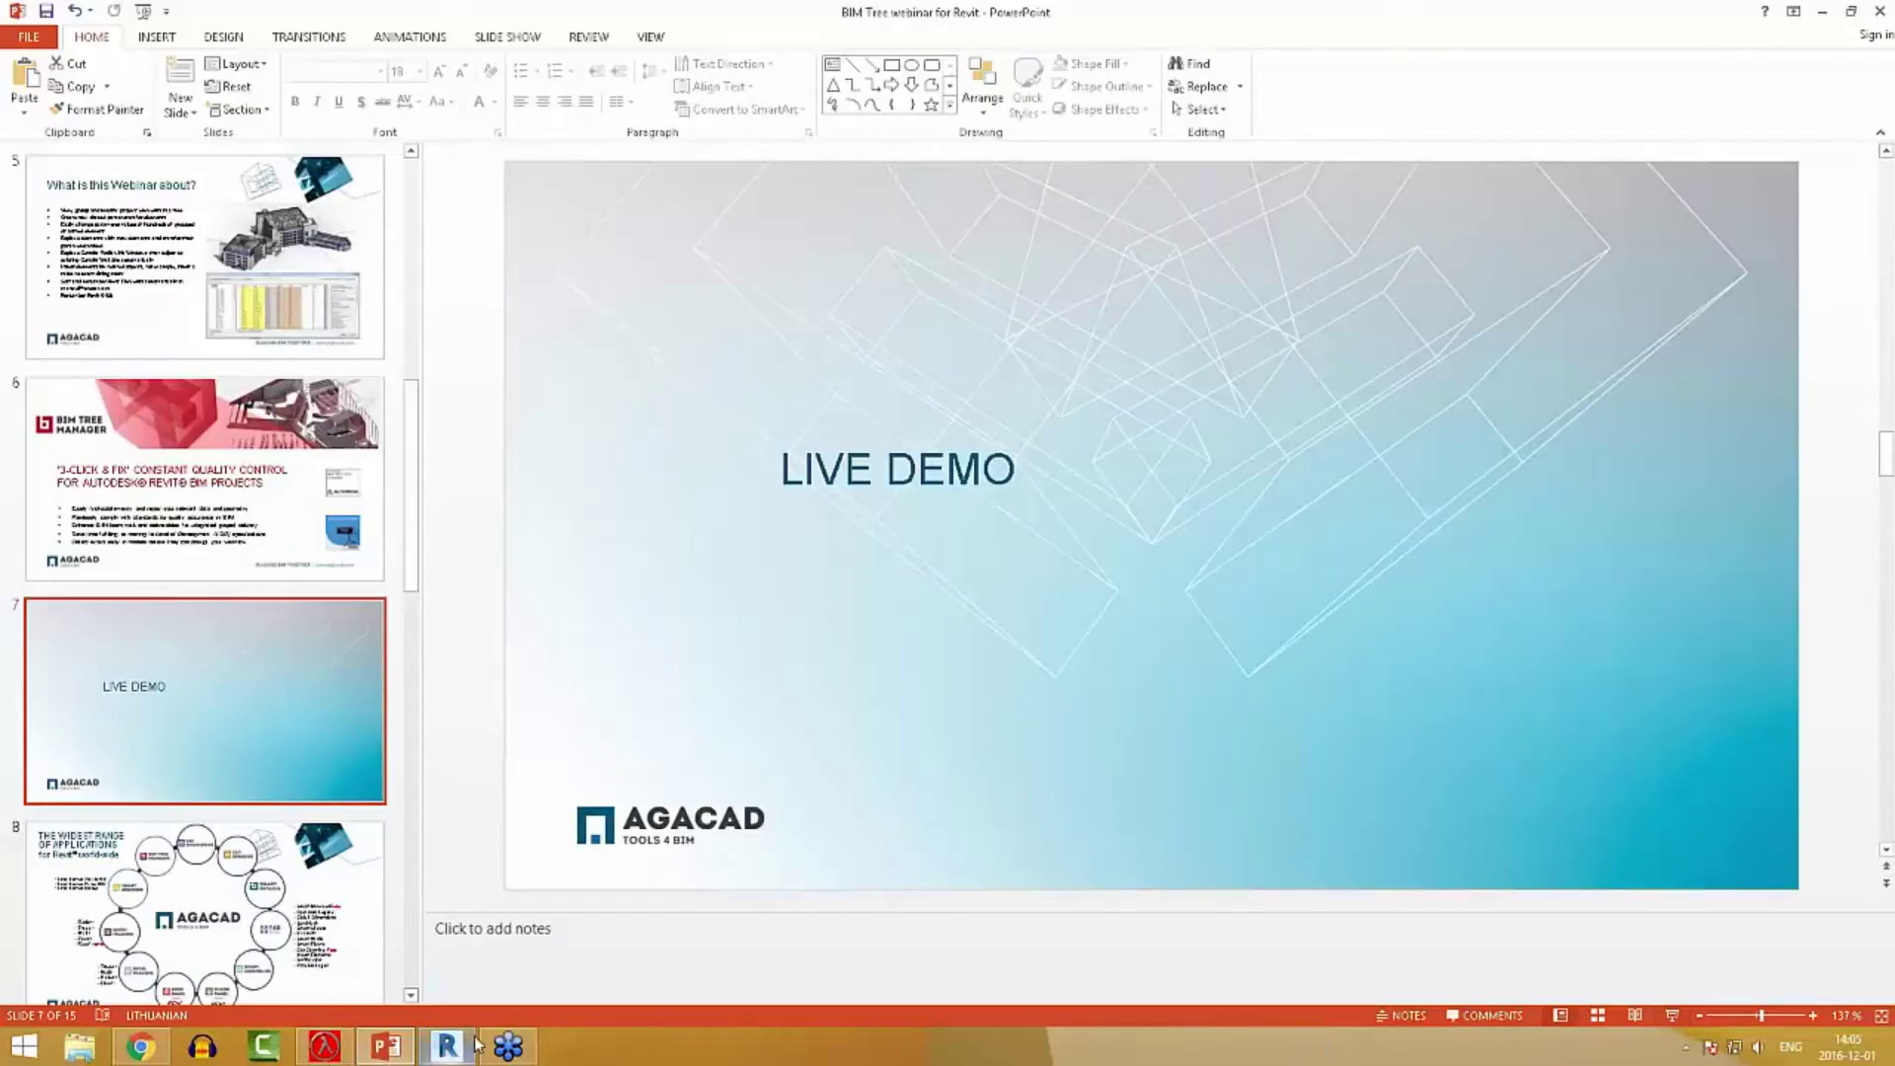
click(462, 1056)
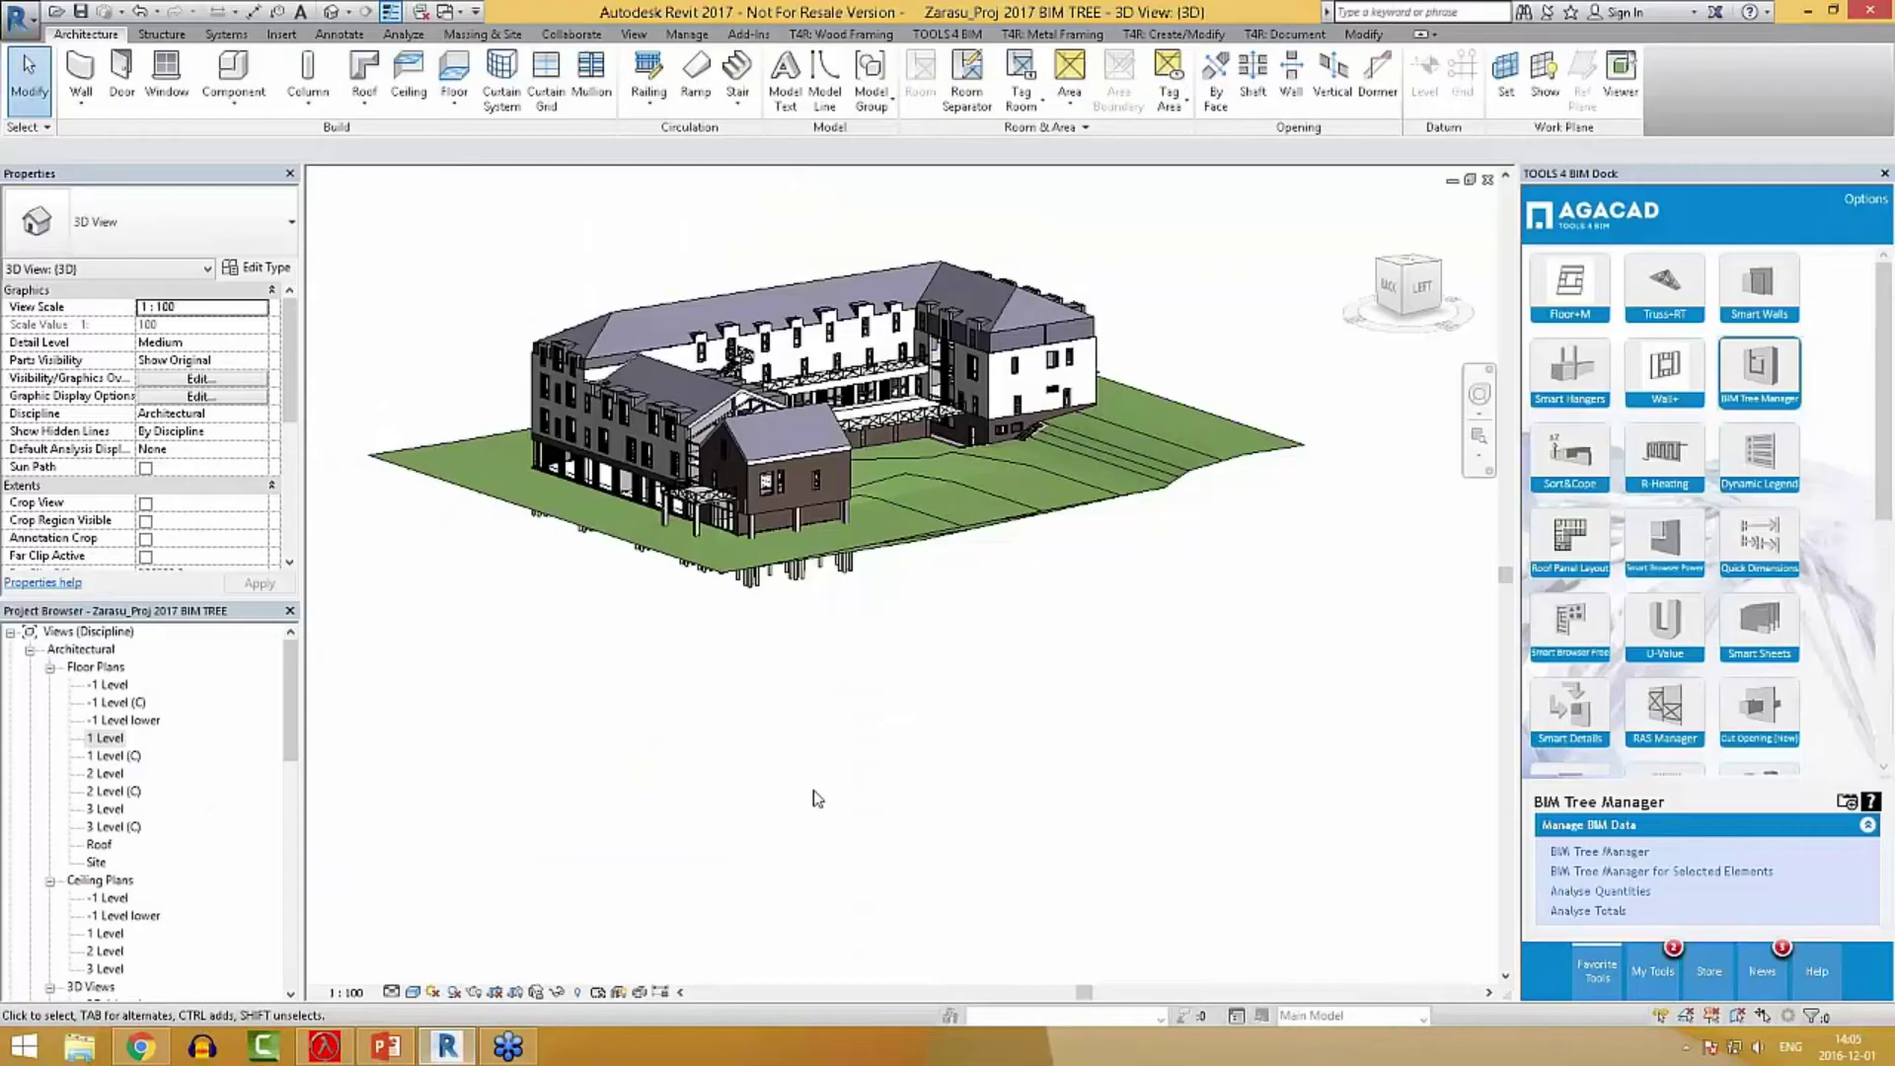
middle_drag(1056, 671, 1052, 637)
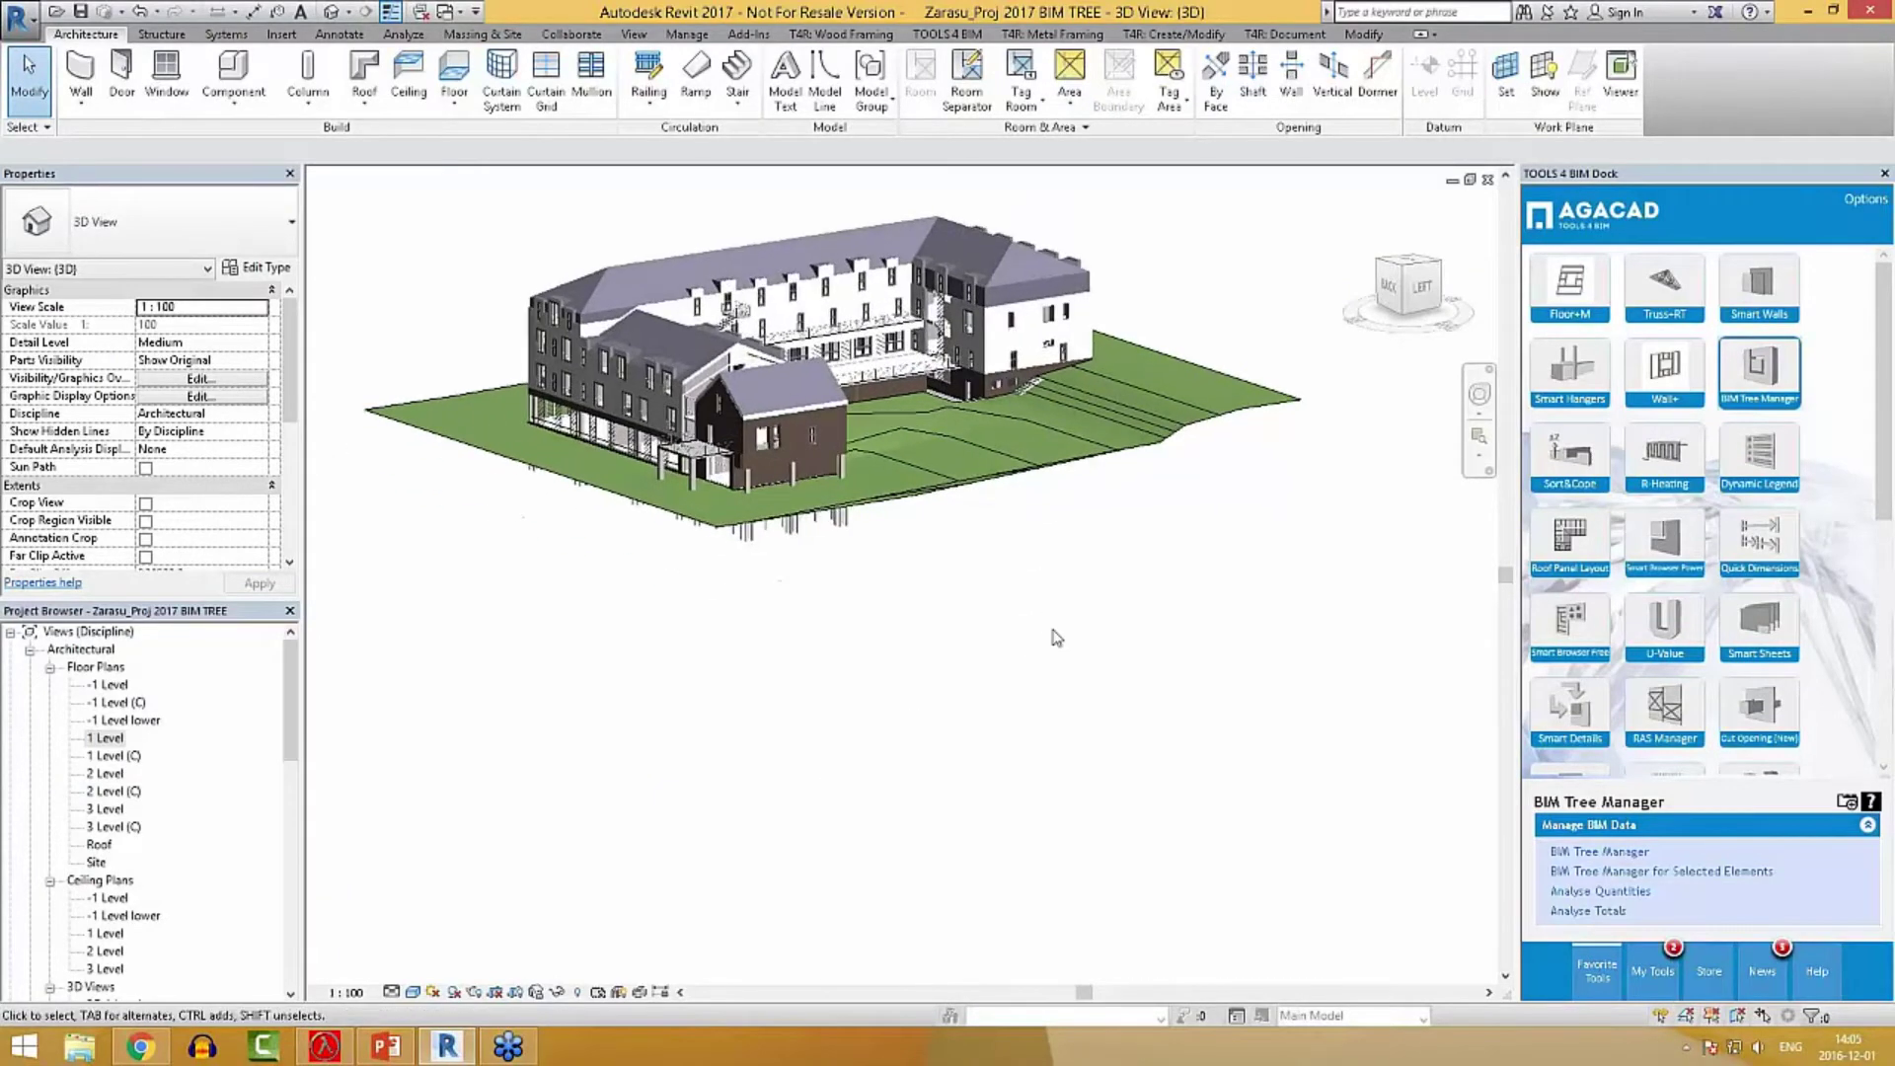
Load the Doors and Windows model categories into BIM Tree Manager for reviewing their BIM data.
click(1599, 852)
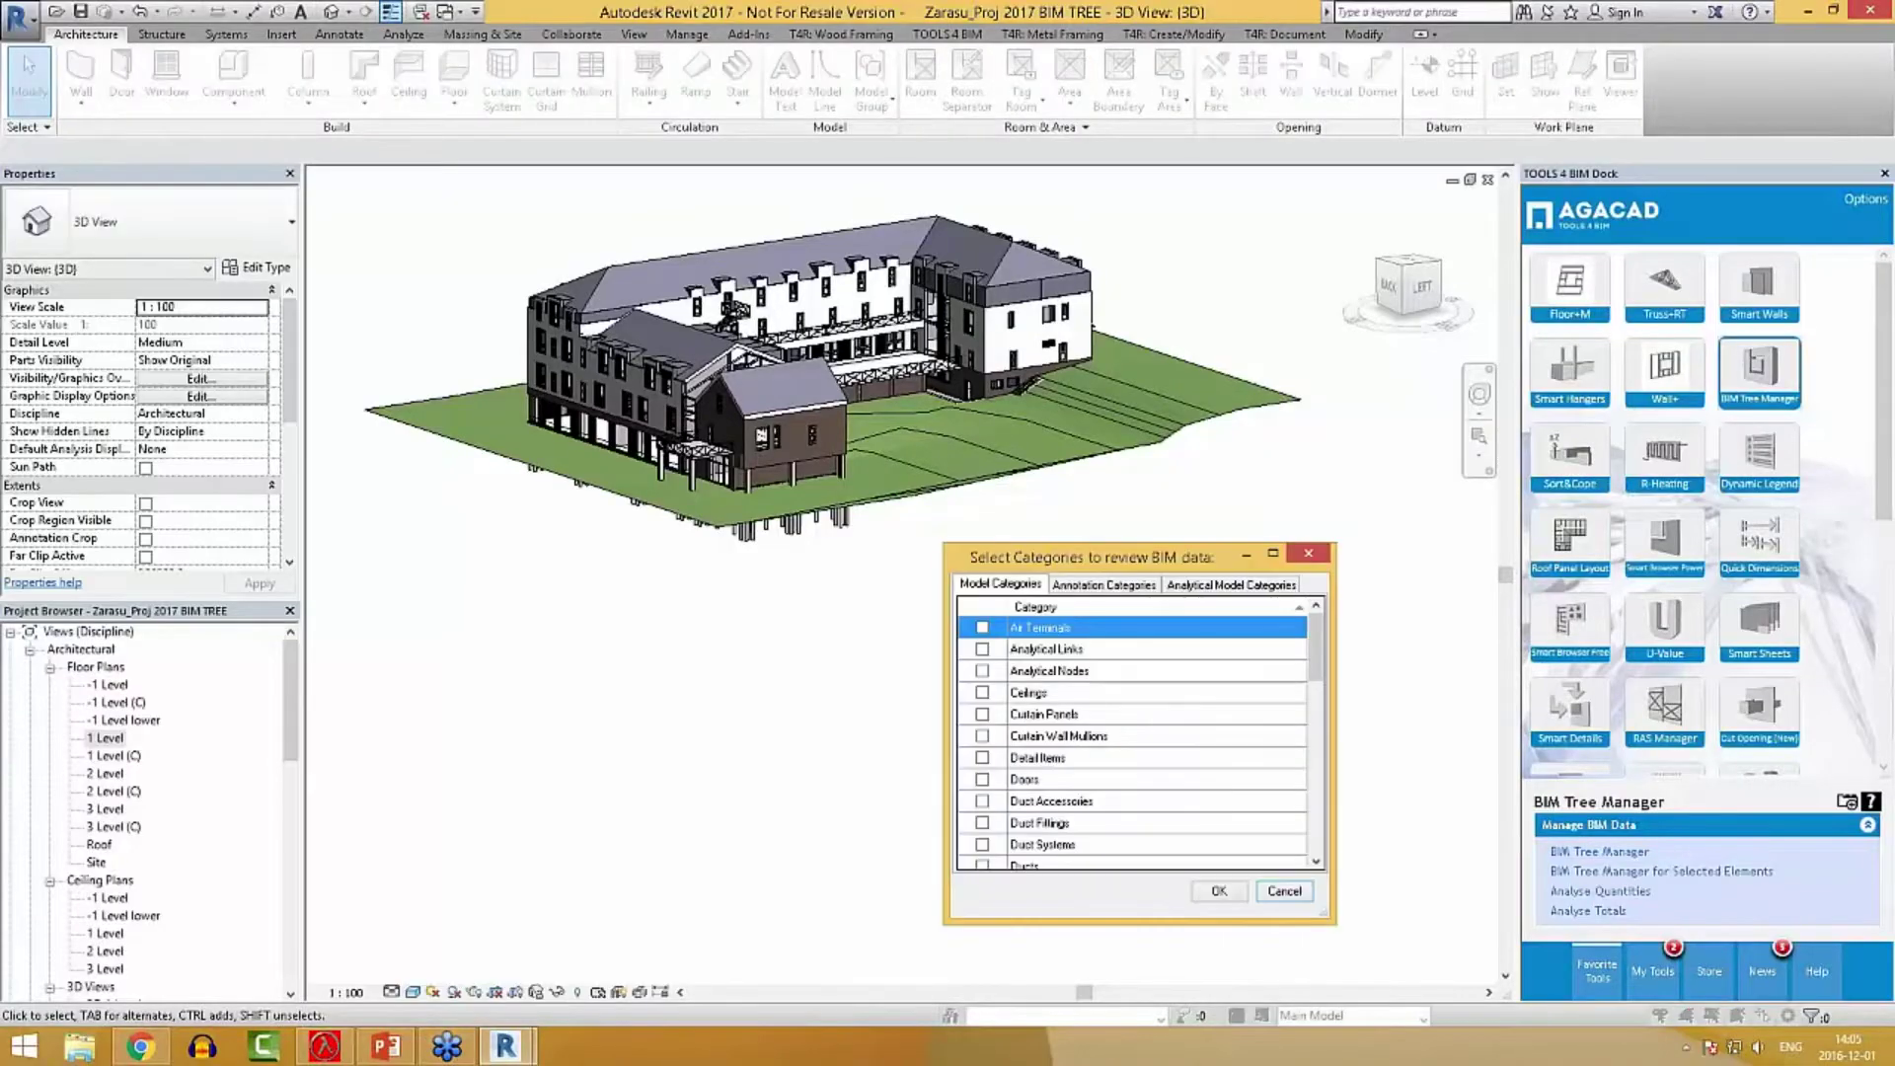
drag(1083, 556, 846, 389)
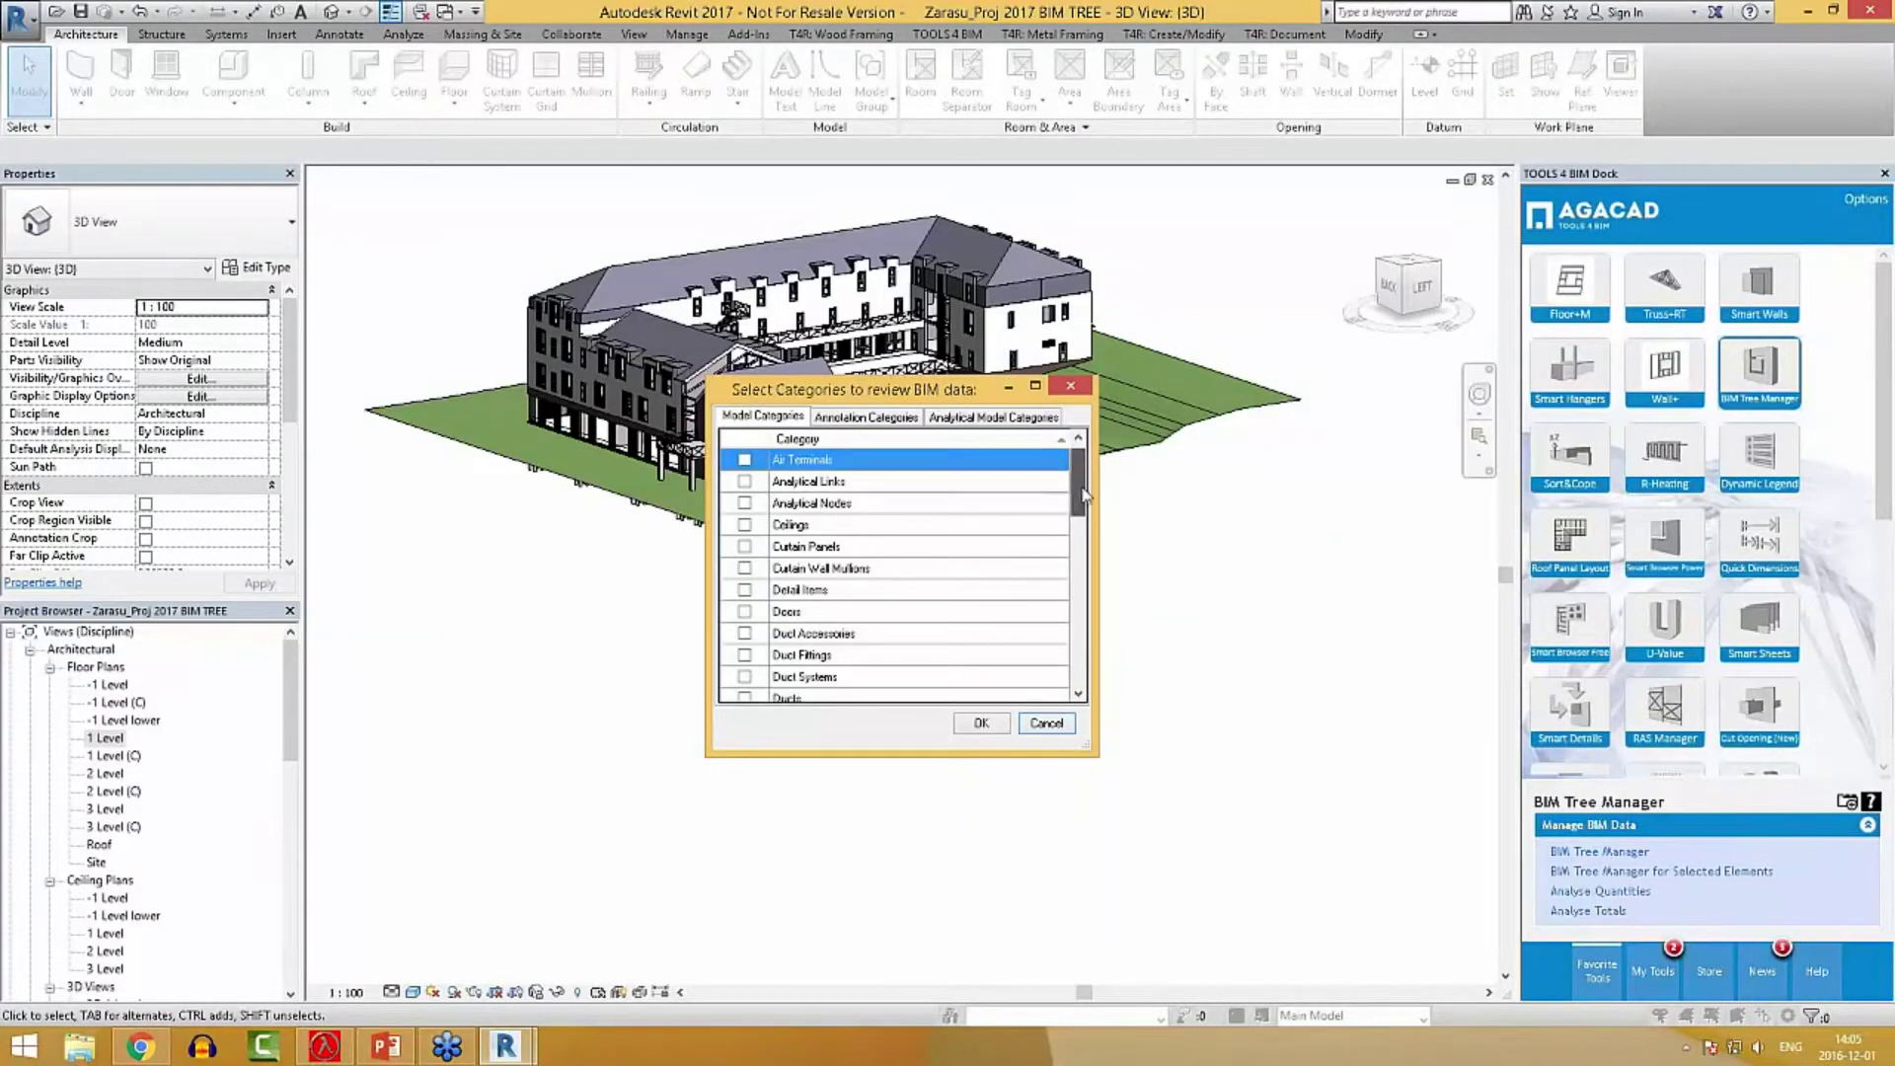
drag(1079, 498, 1083, 656)
click(750, 533)
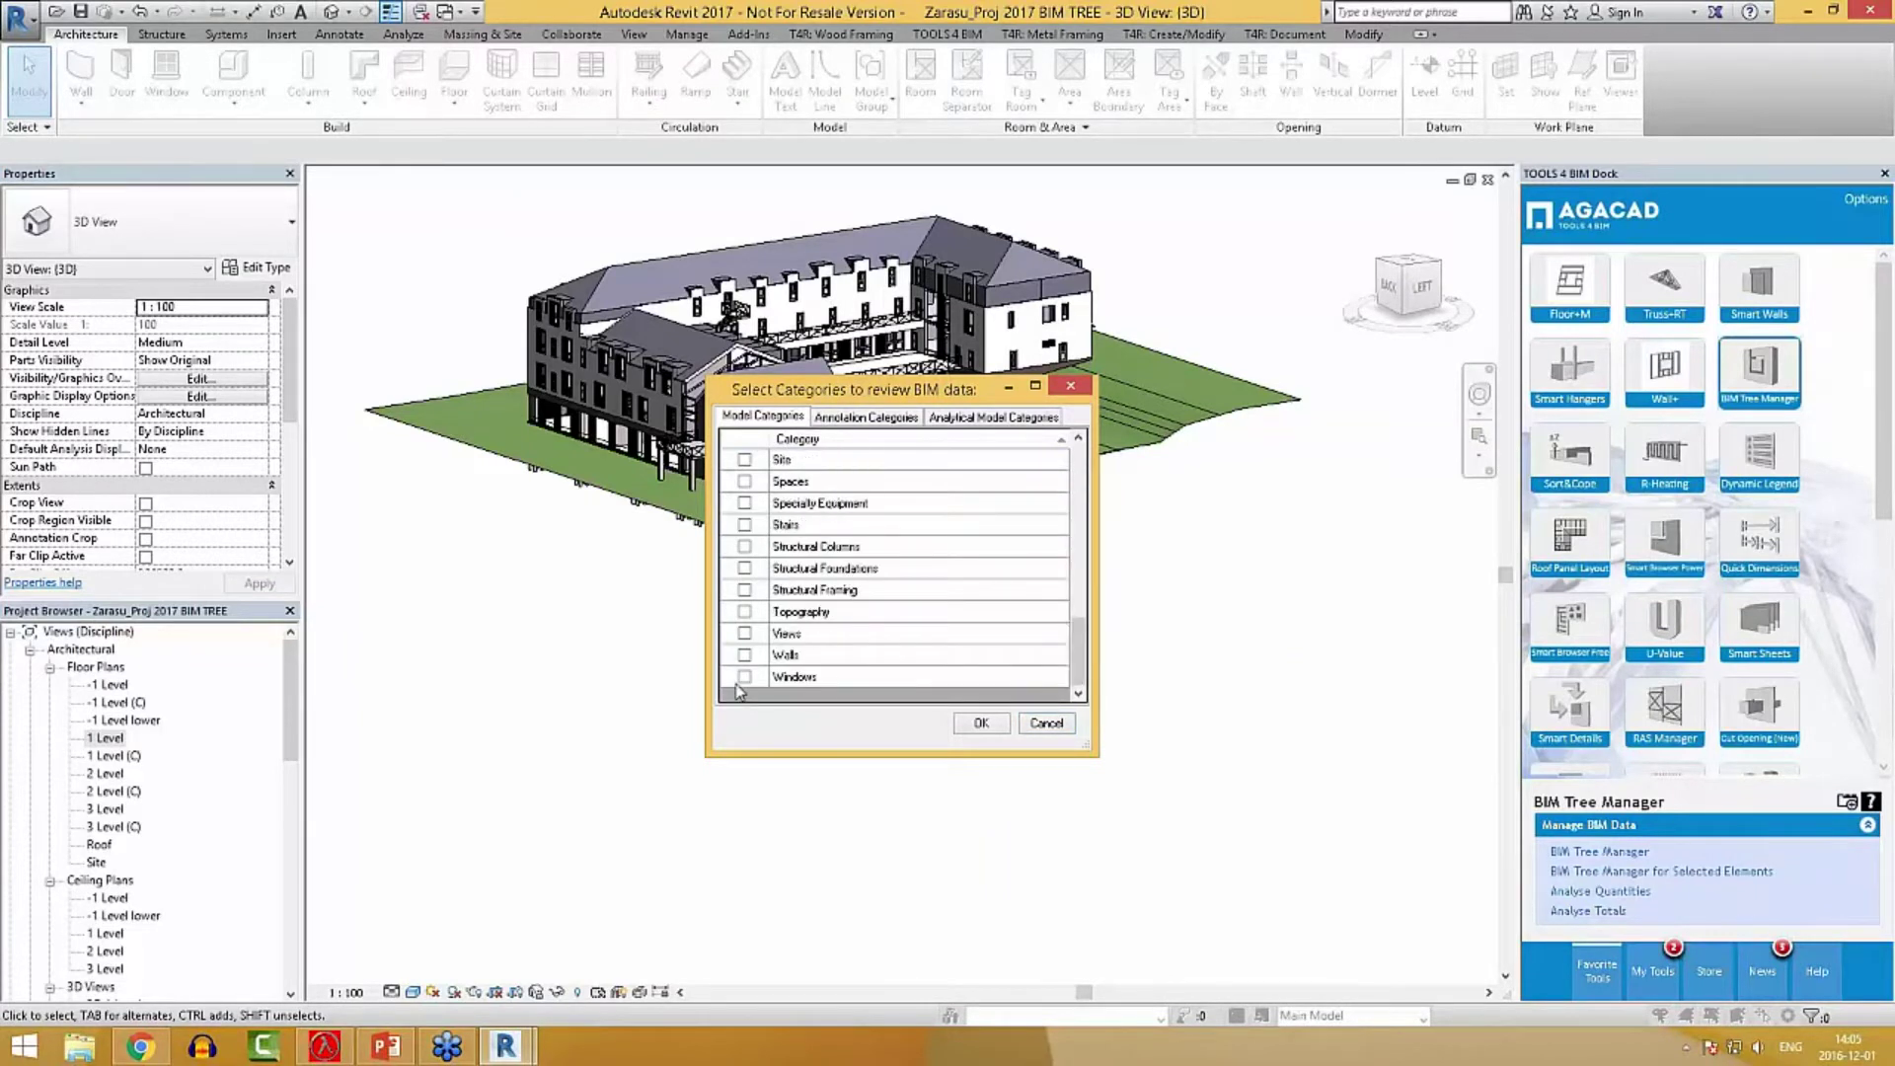
click(744, 677)
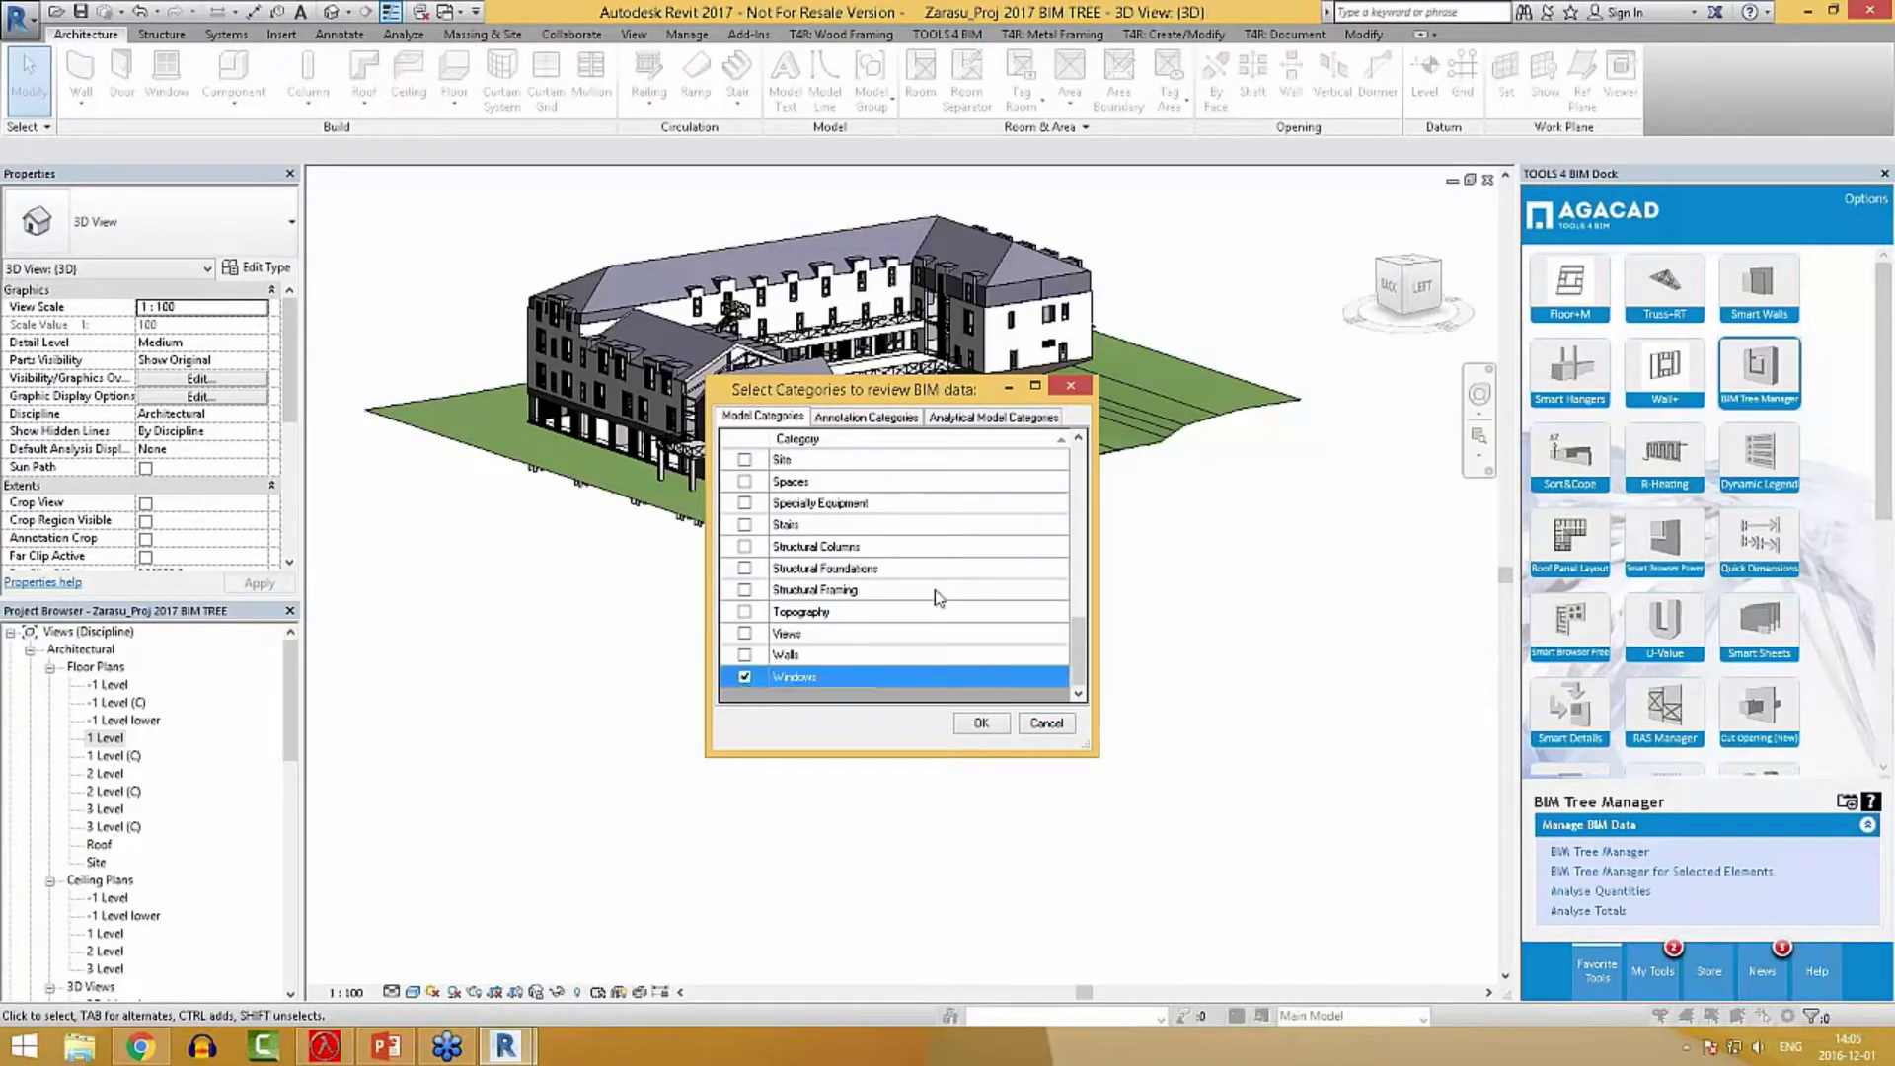
click(981, 724)
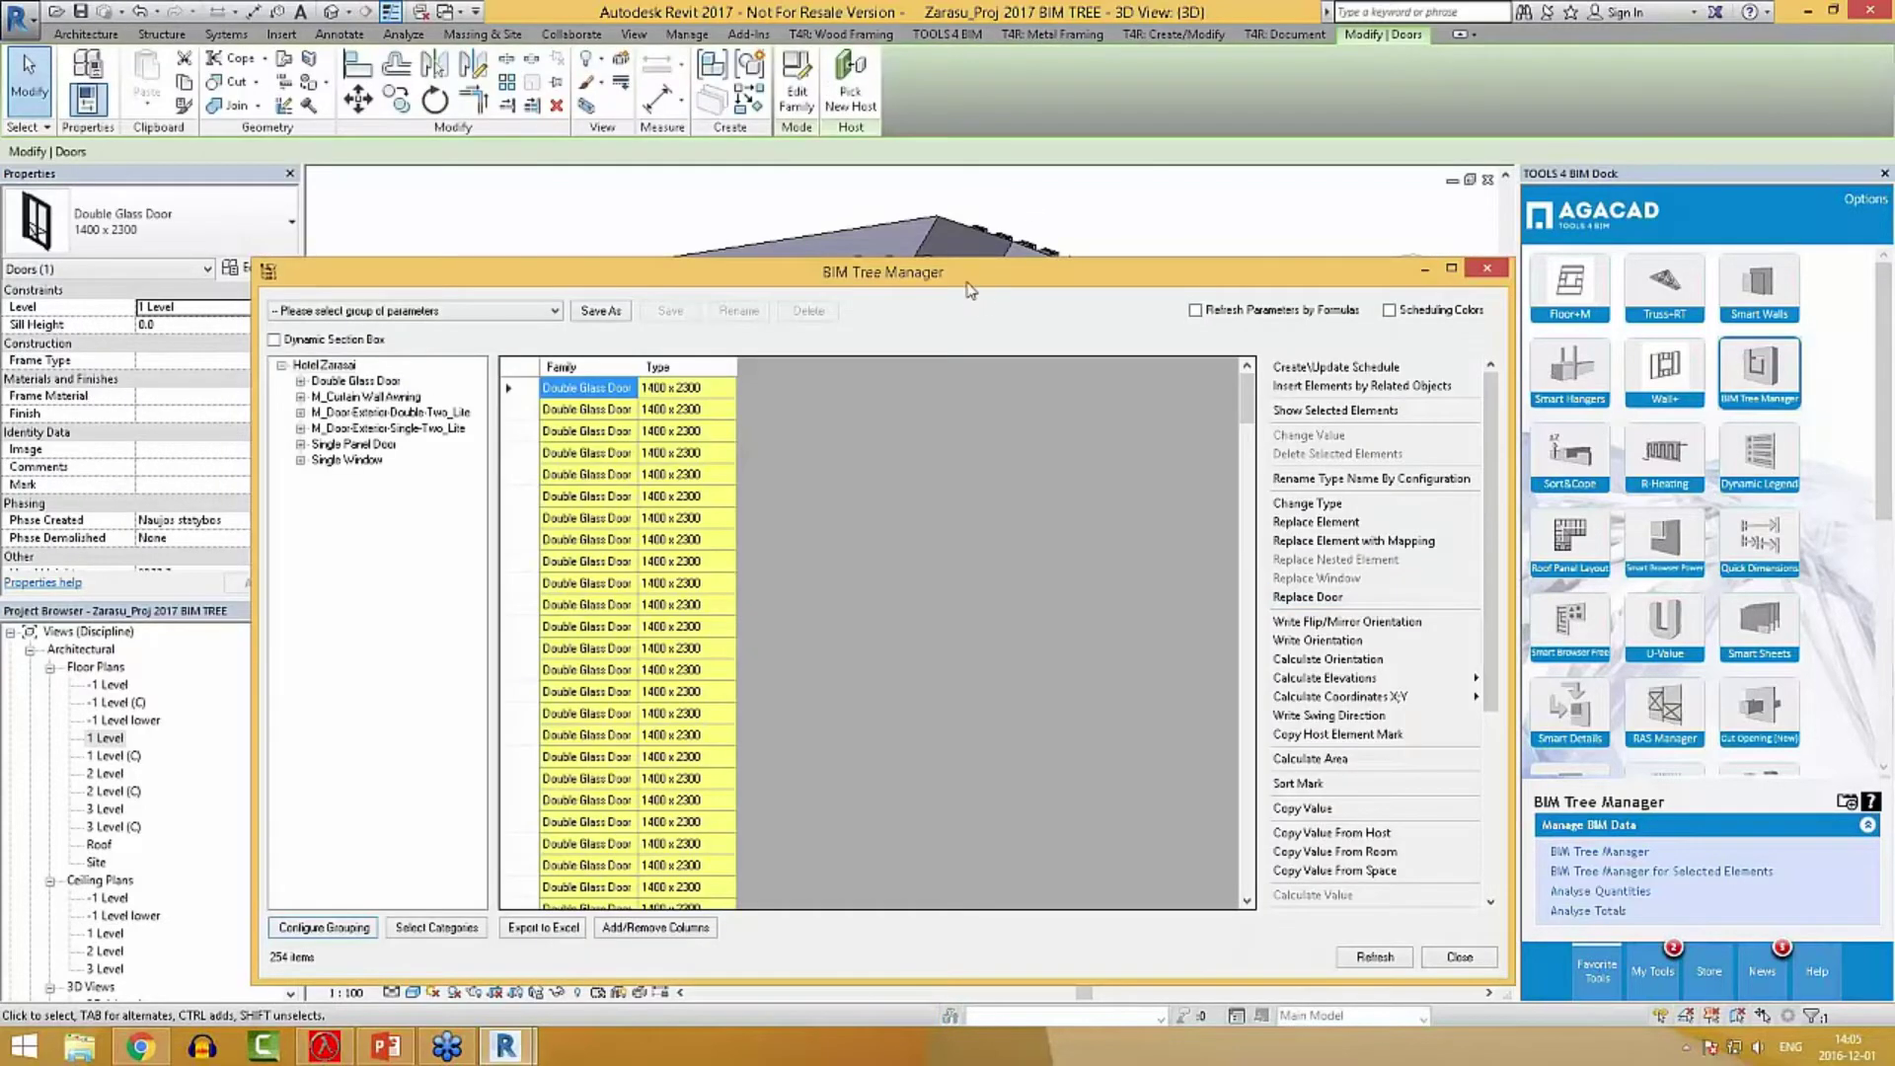
drag(973, 281, 974, 201)
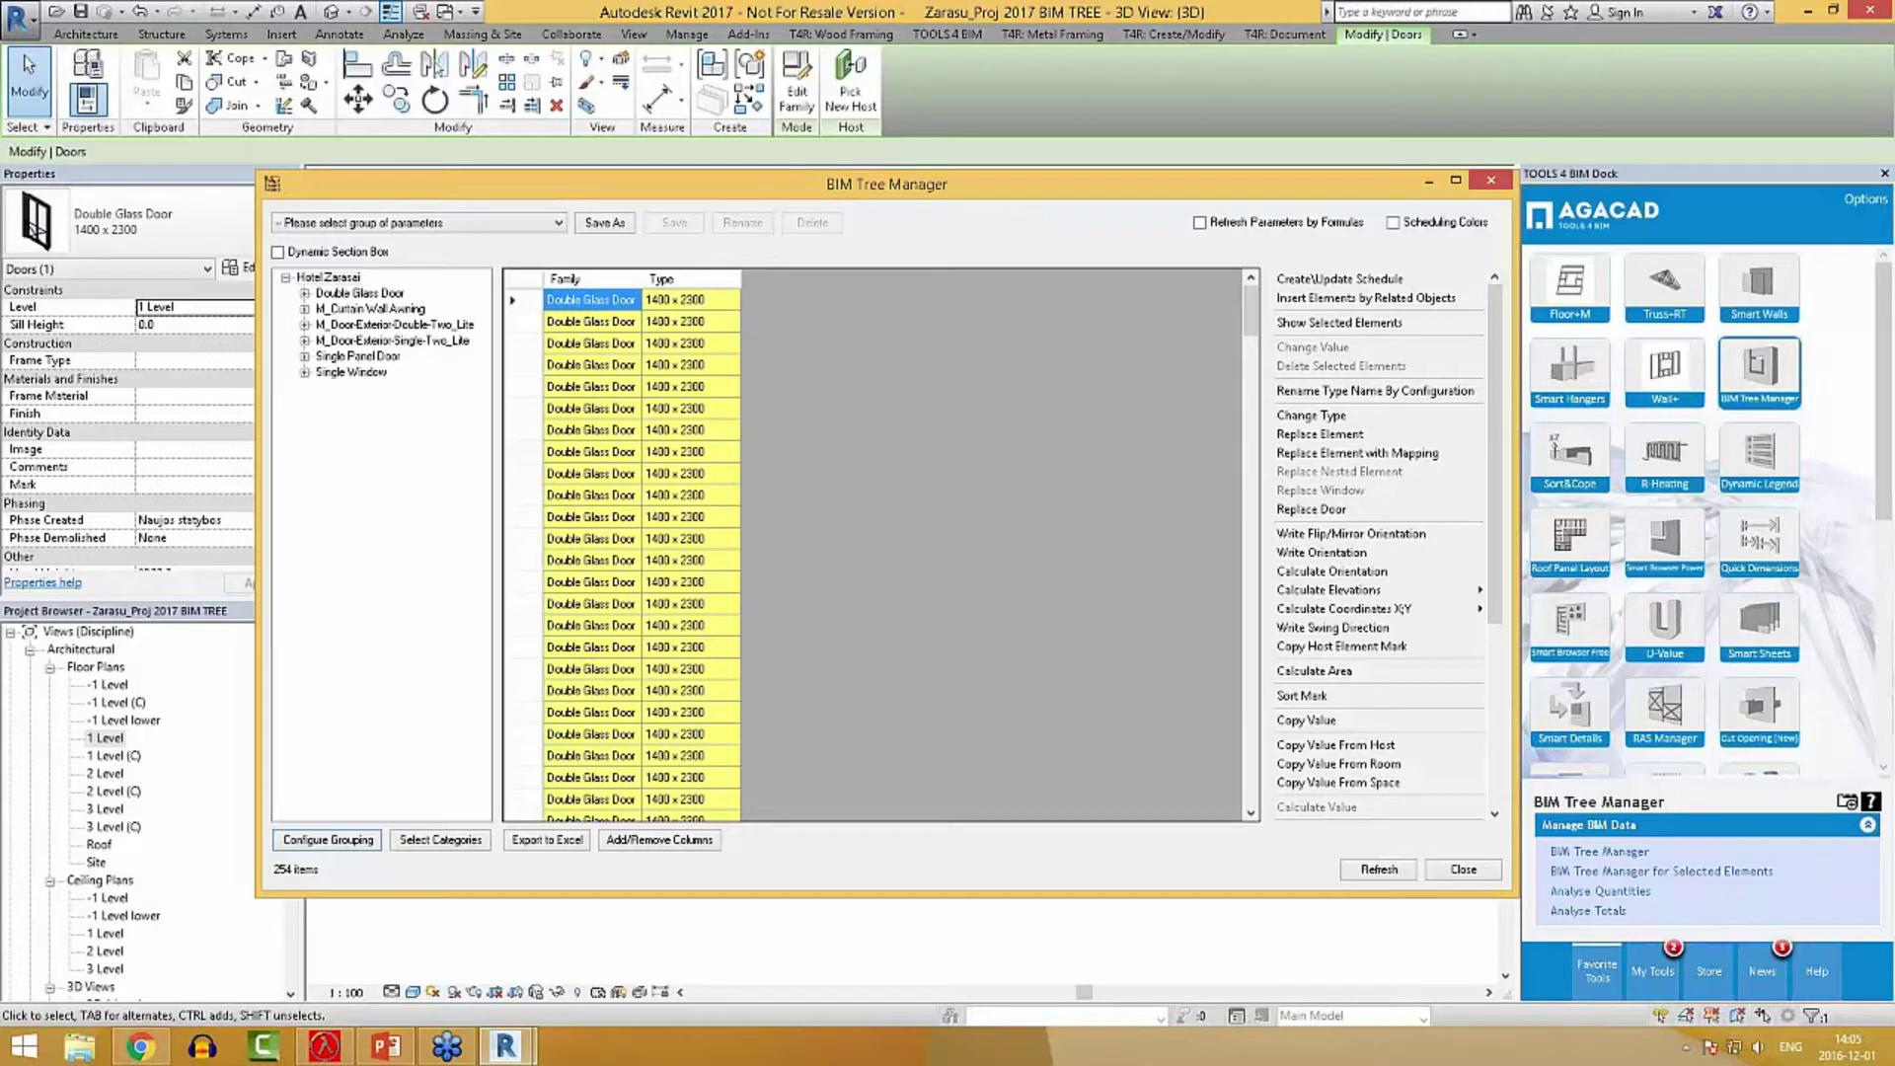
Configure the tree grouping to include Category in addition to Family and Type.
mouse_move(1250, 306)
mouse_down()
mouse_move(1250, 355)
mouse_move(1250, 293)
mouse_up()
mouse_move(1502, 302)
mouse_down()
mouse_move(1494, 561)
mouse_move(1494, 296)
mouse_up()
click(355, 706)
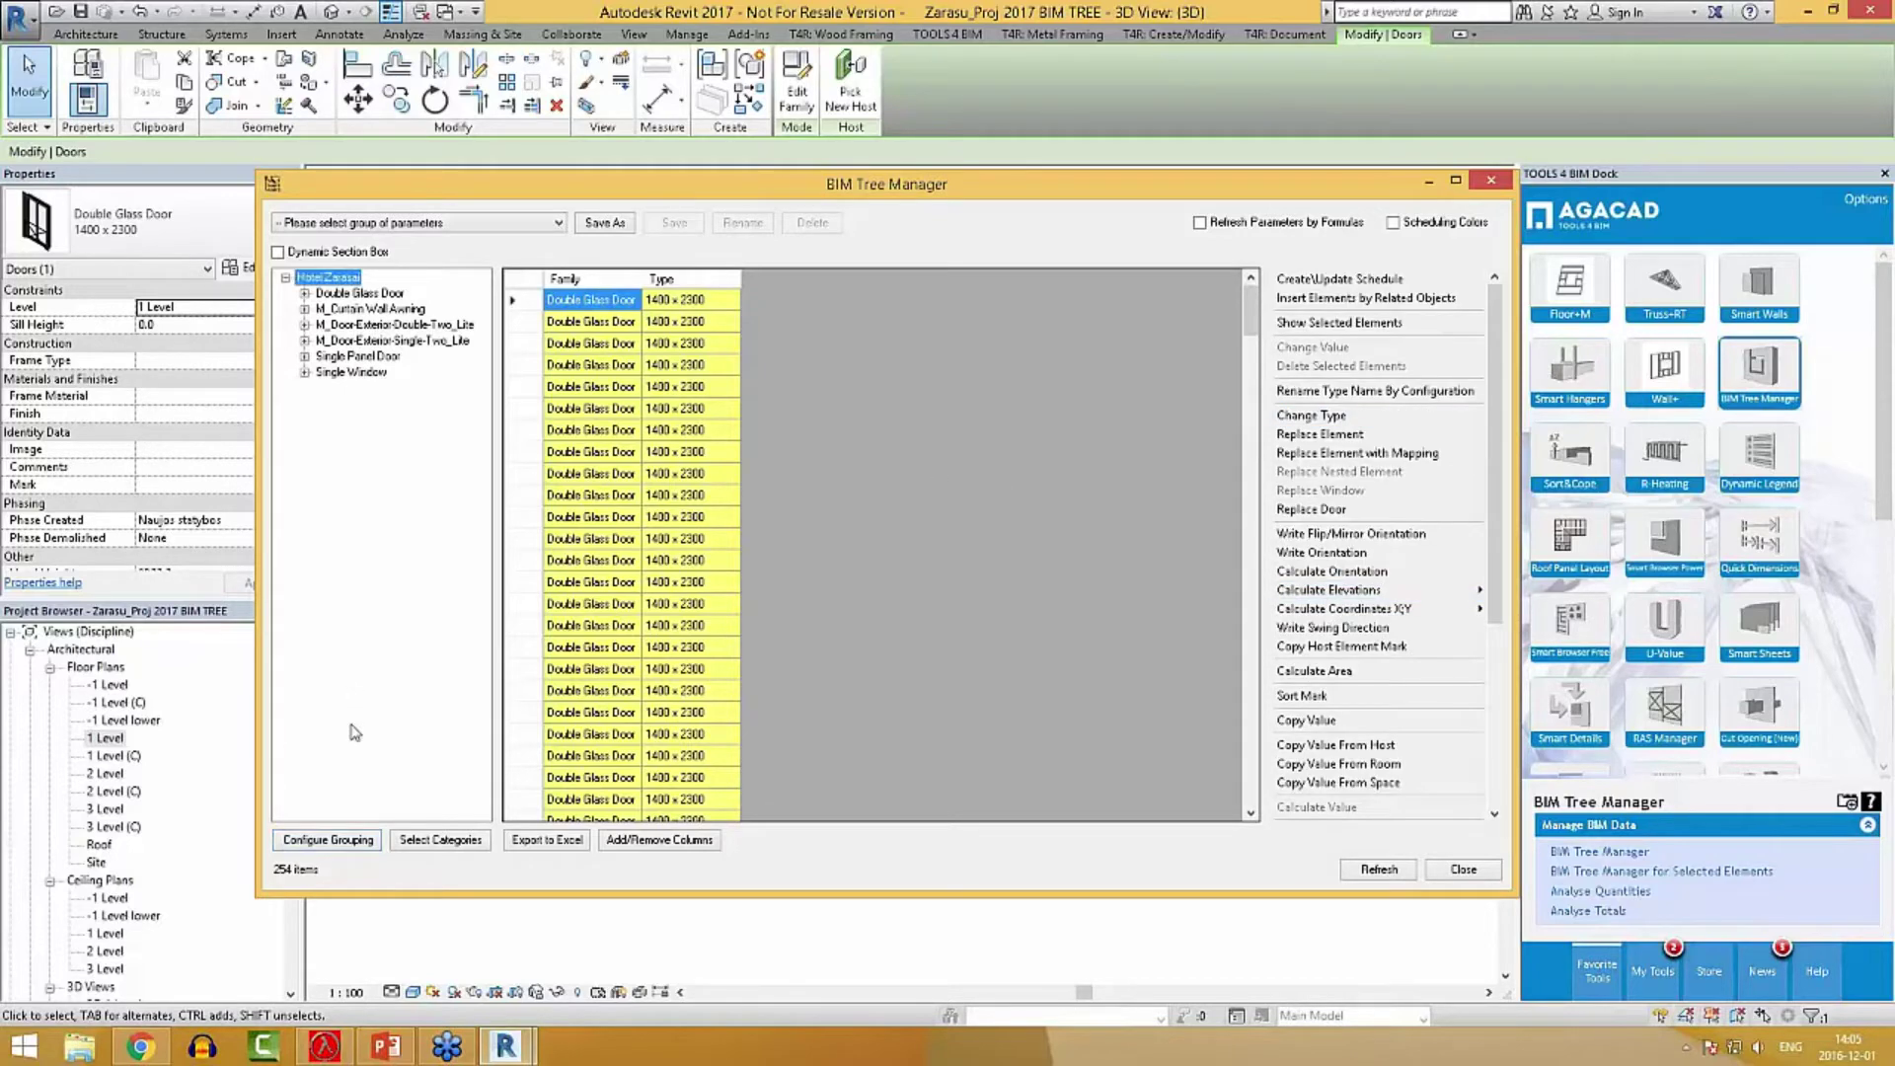
click(341, 847)
drag(321, 543, 501, 388)
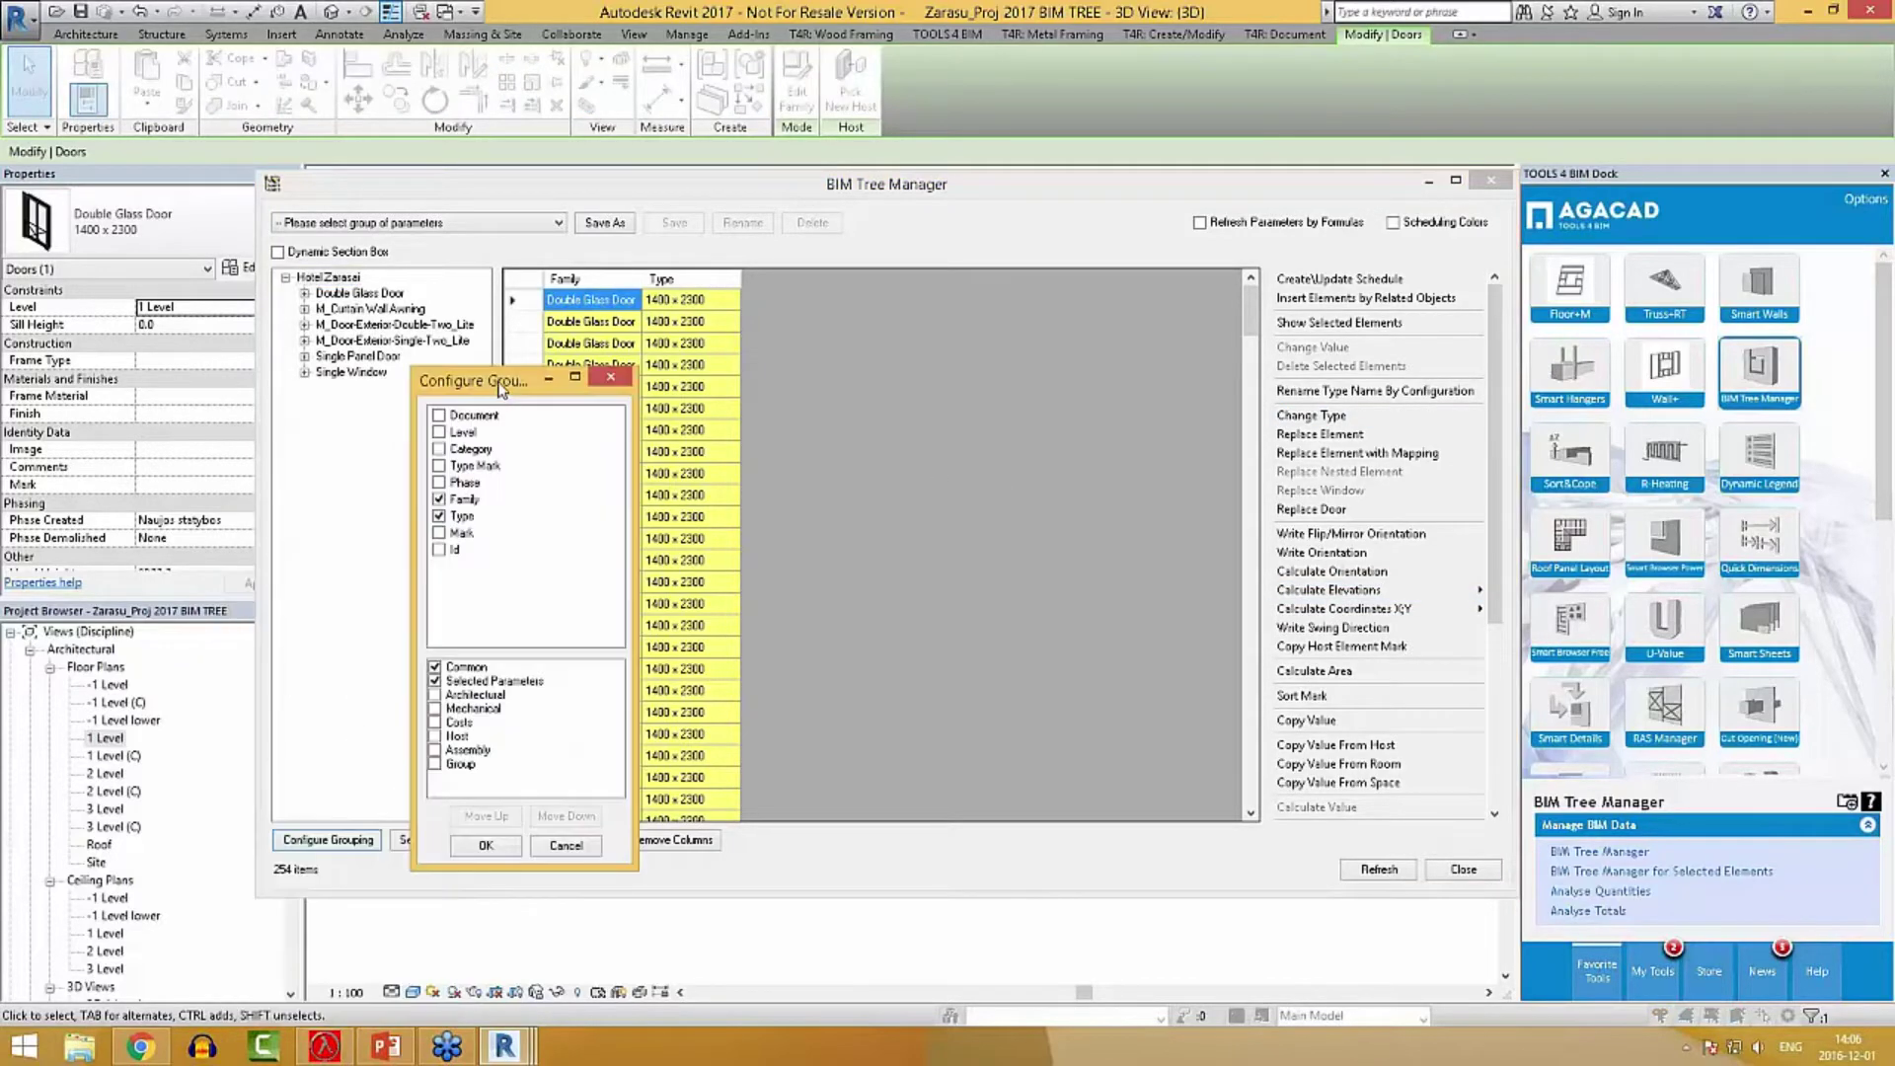
click(439, 449)
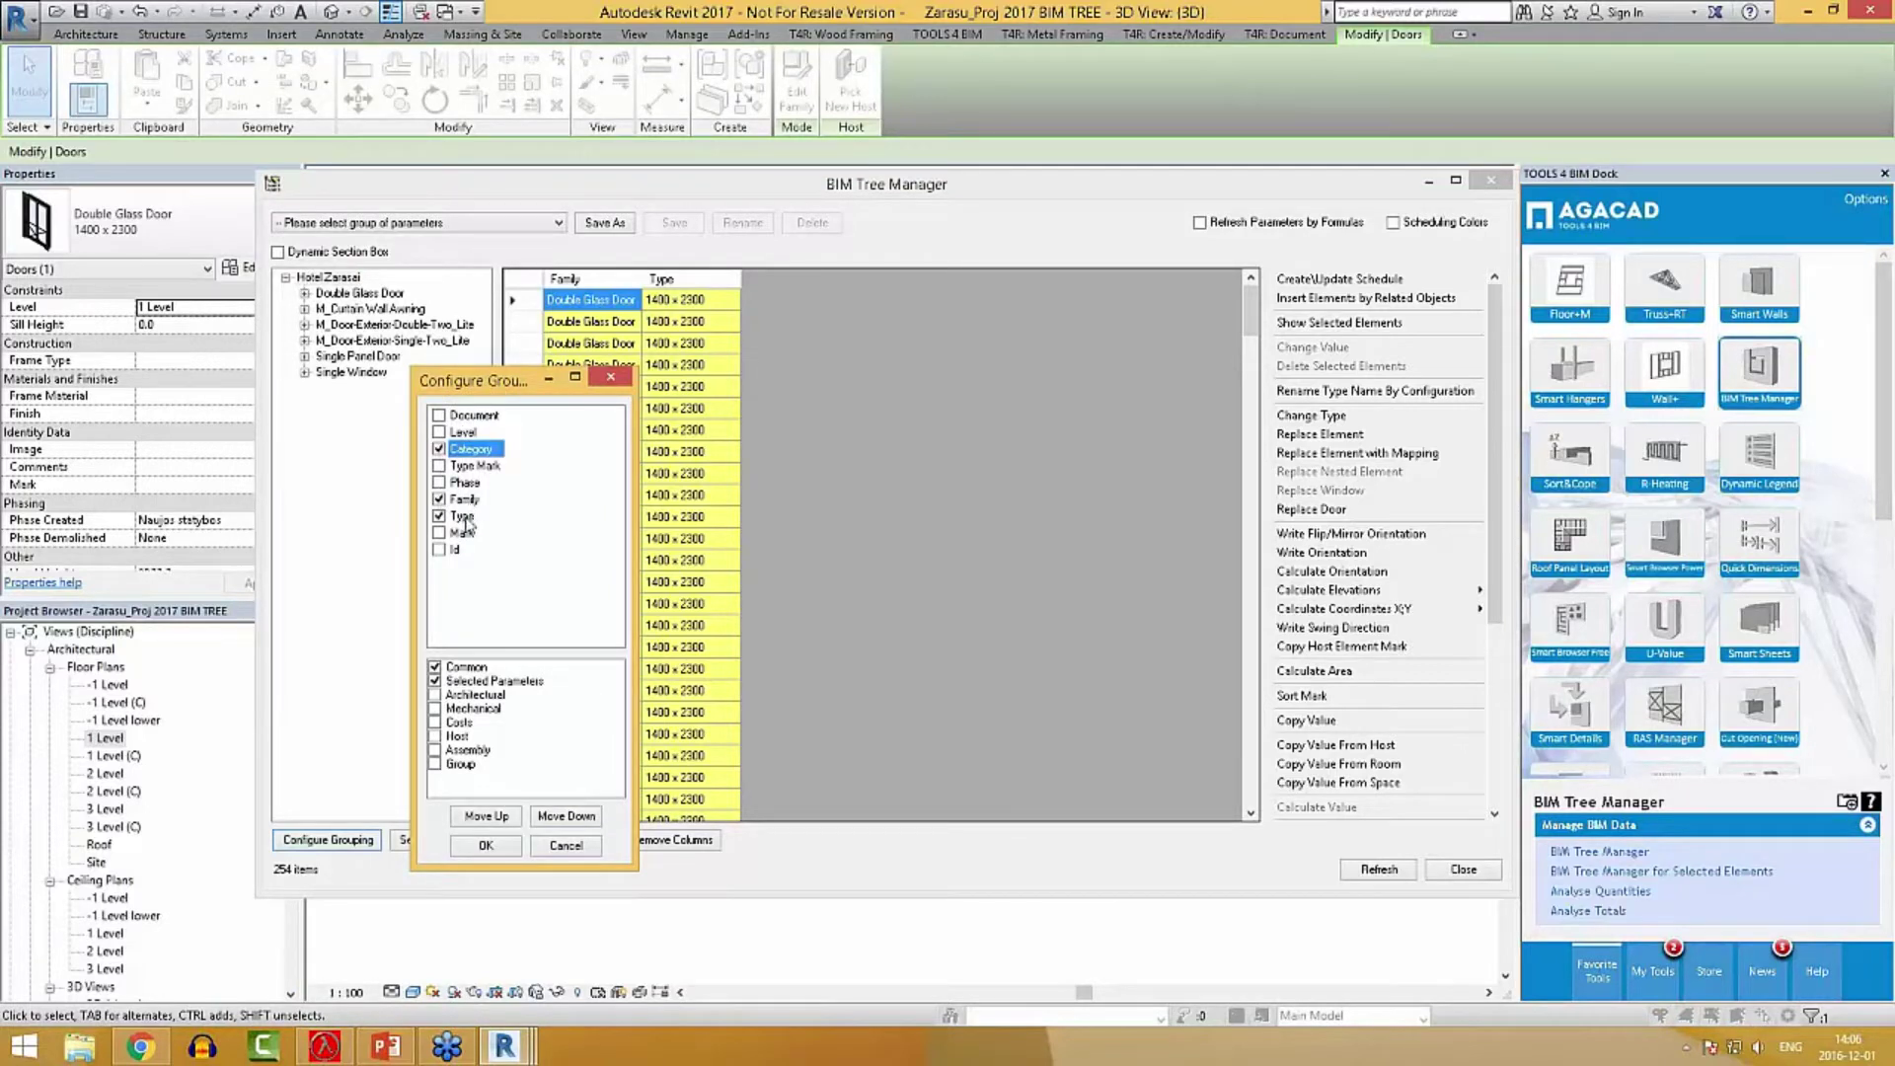
click(487, 845)
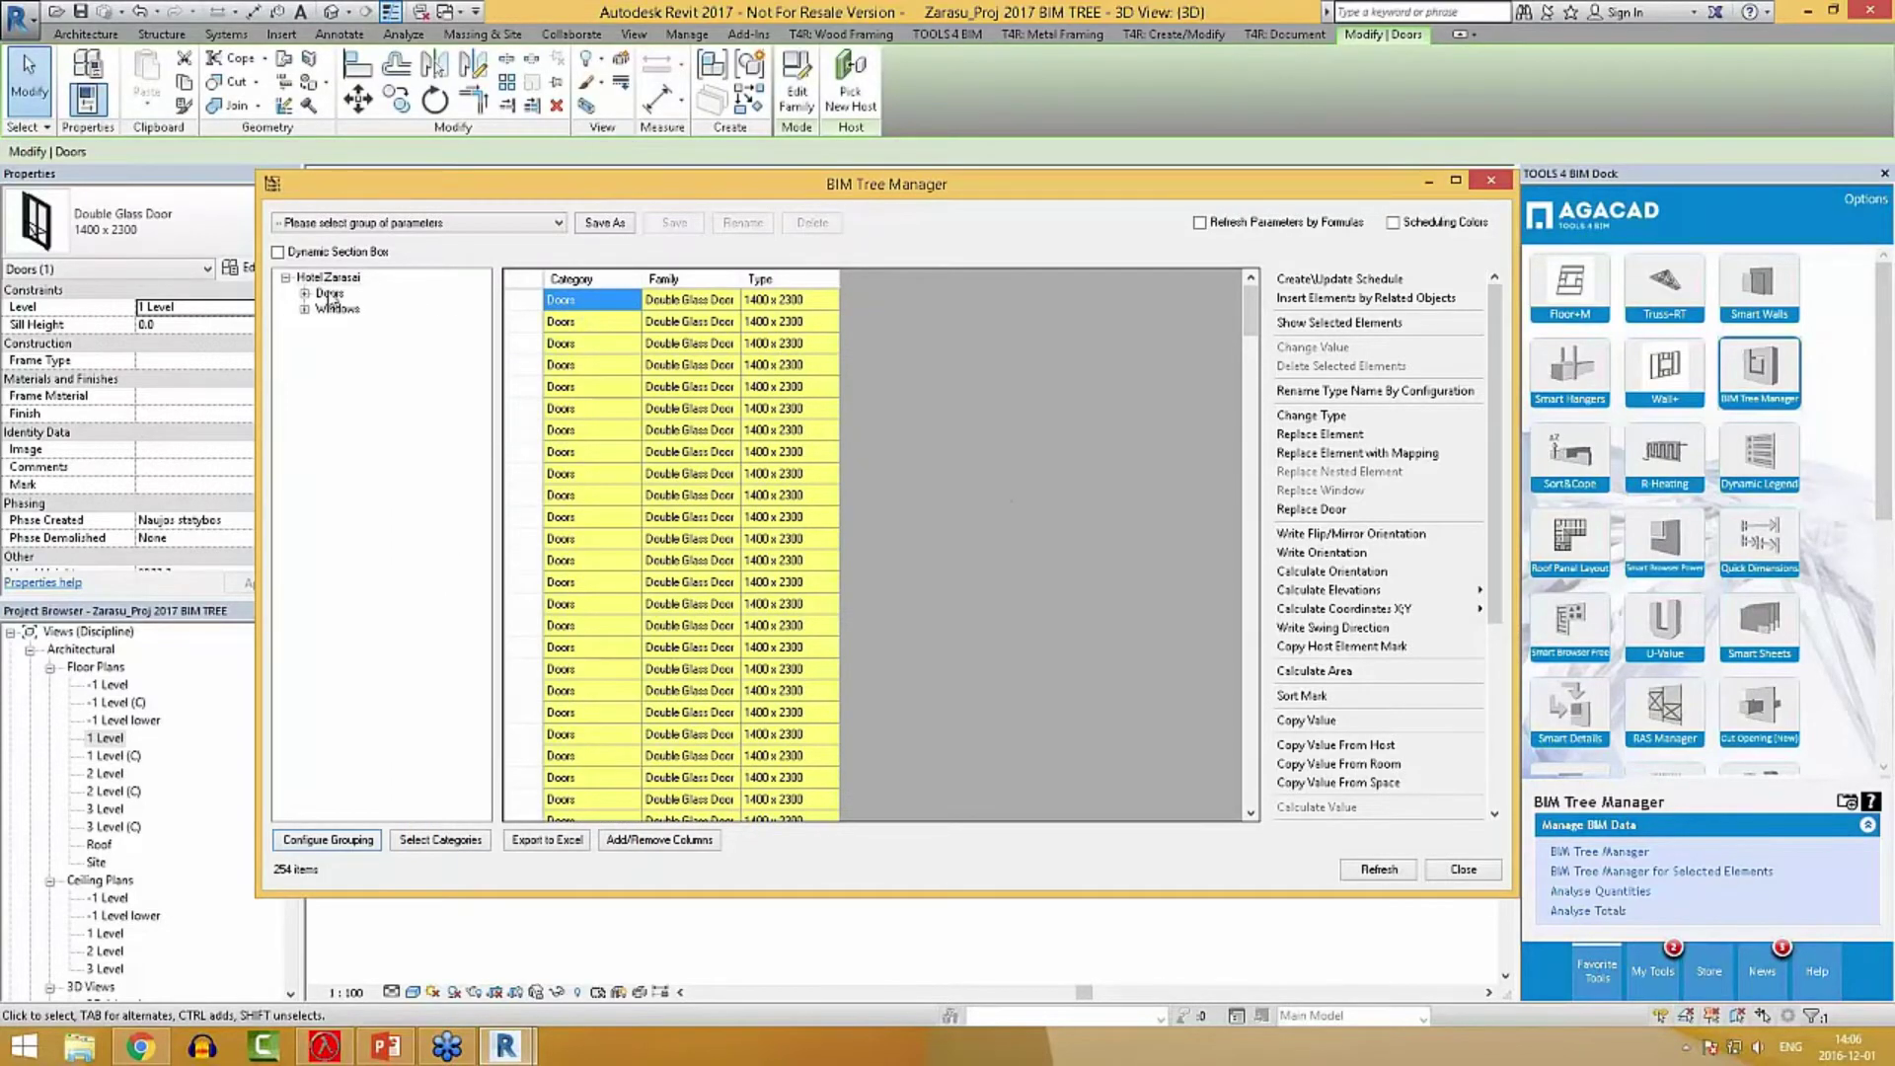
List the window elements and the door elements, and expand the Doors branch into its families.
click(335, 308)
click(329, 293)
click(305, 294)
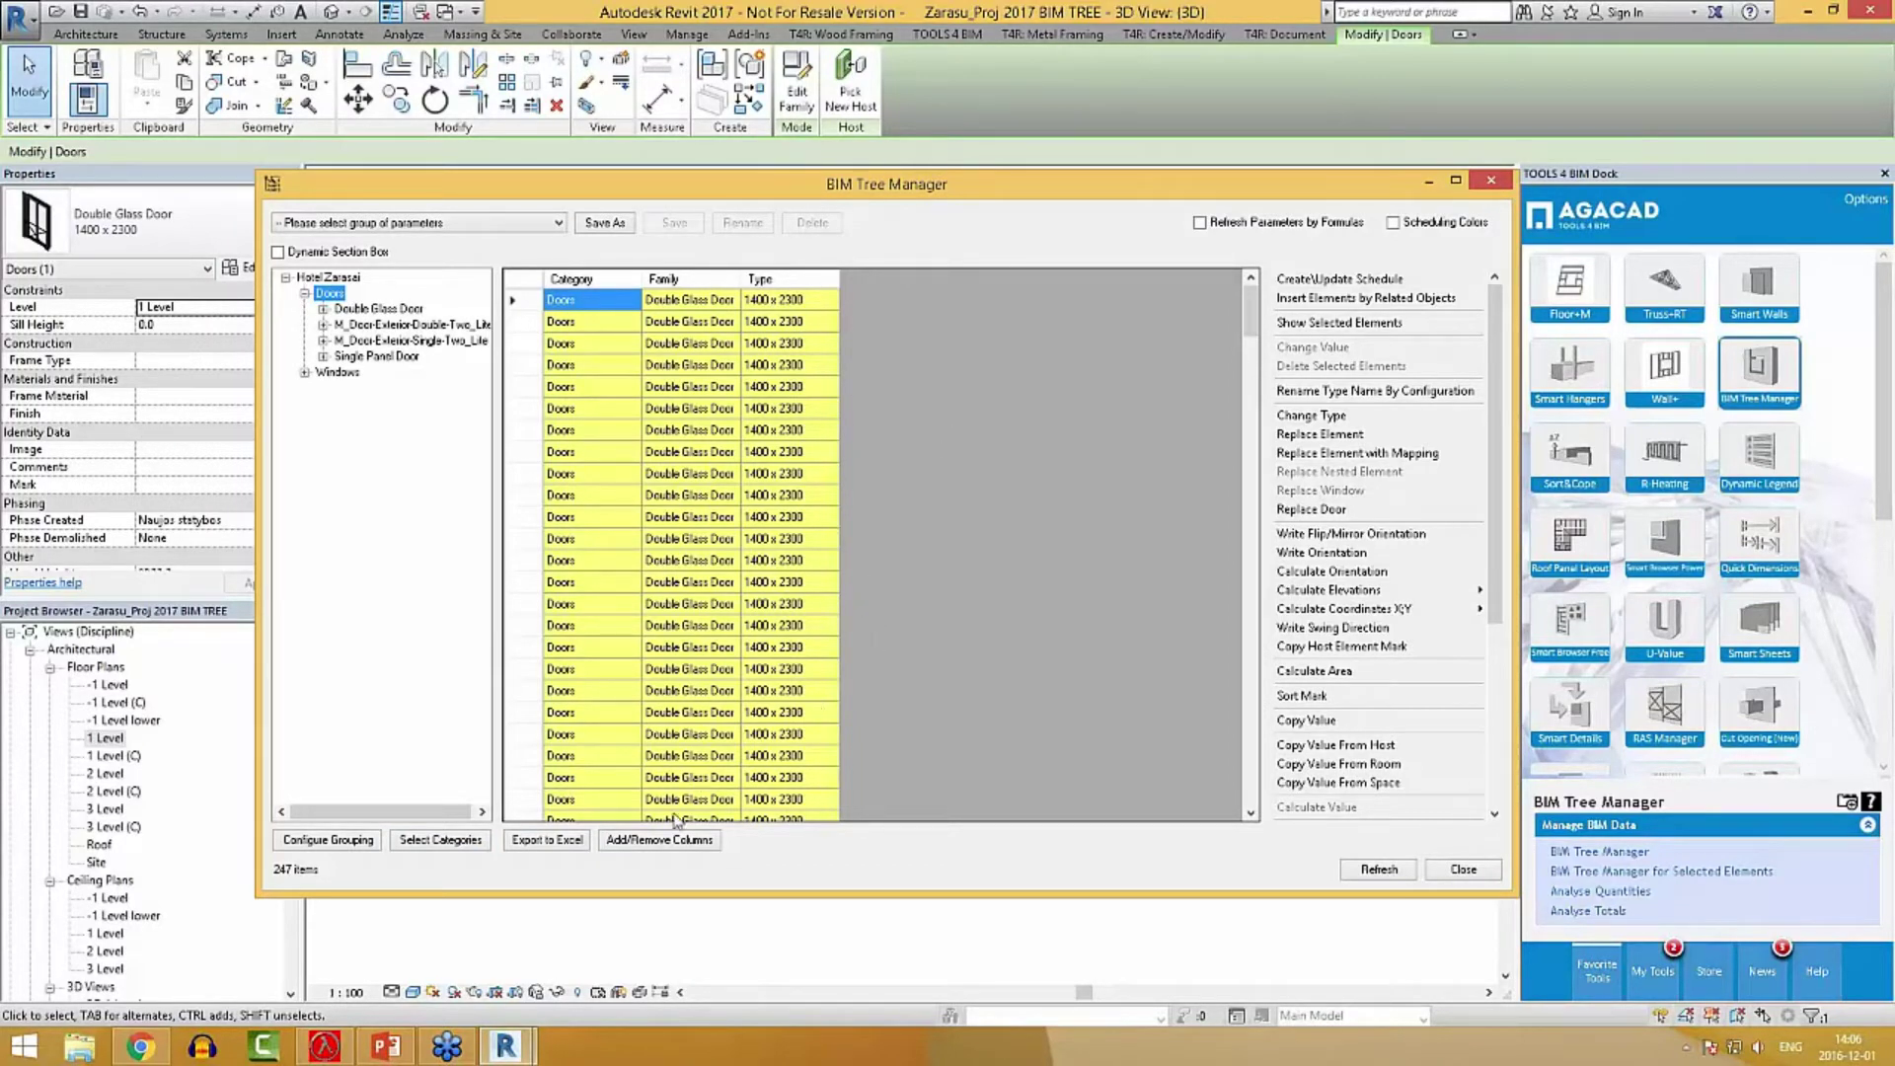
Choose the Width and Height dimension parameters as additional columns for the door table.
click(651, 841)
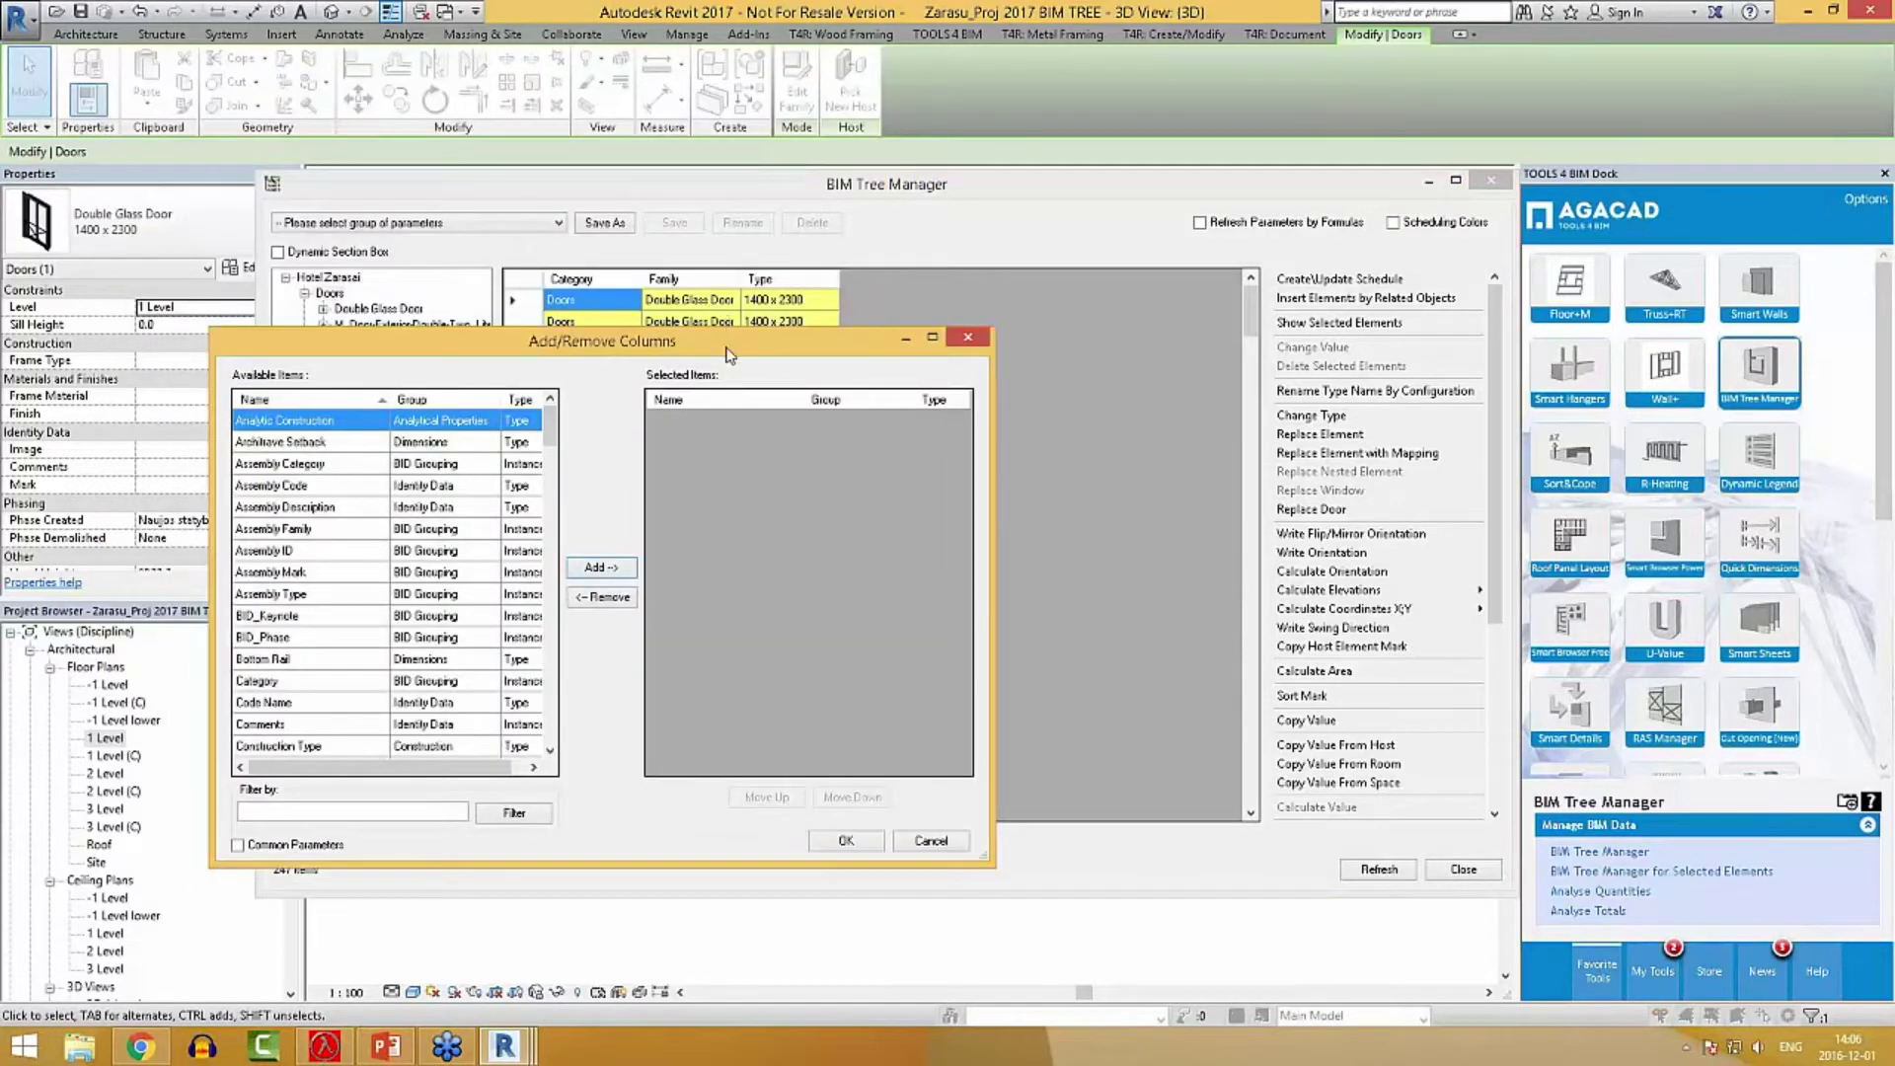
click(306, 550)
key(End)
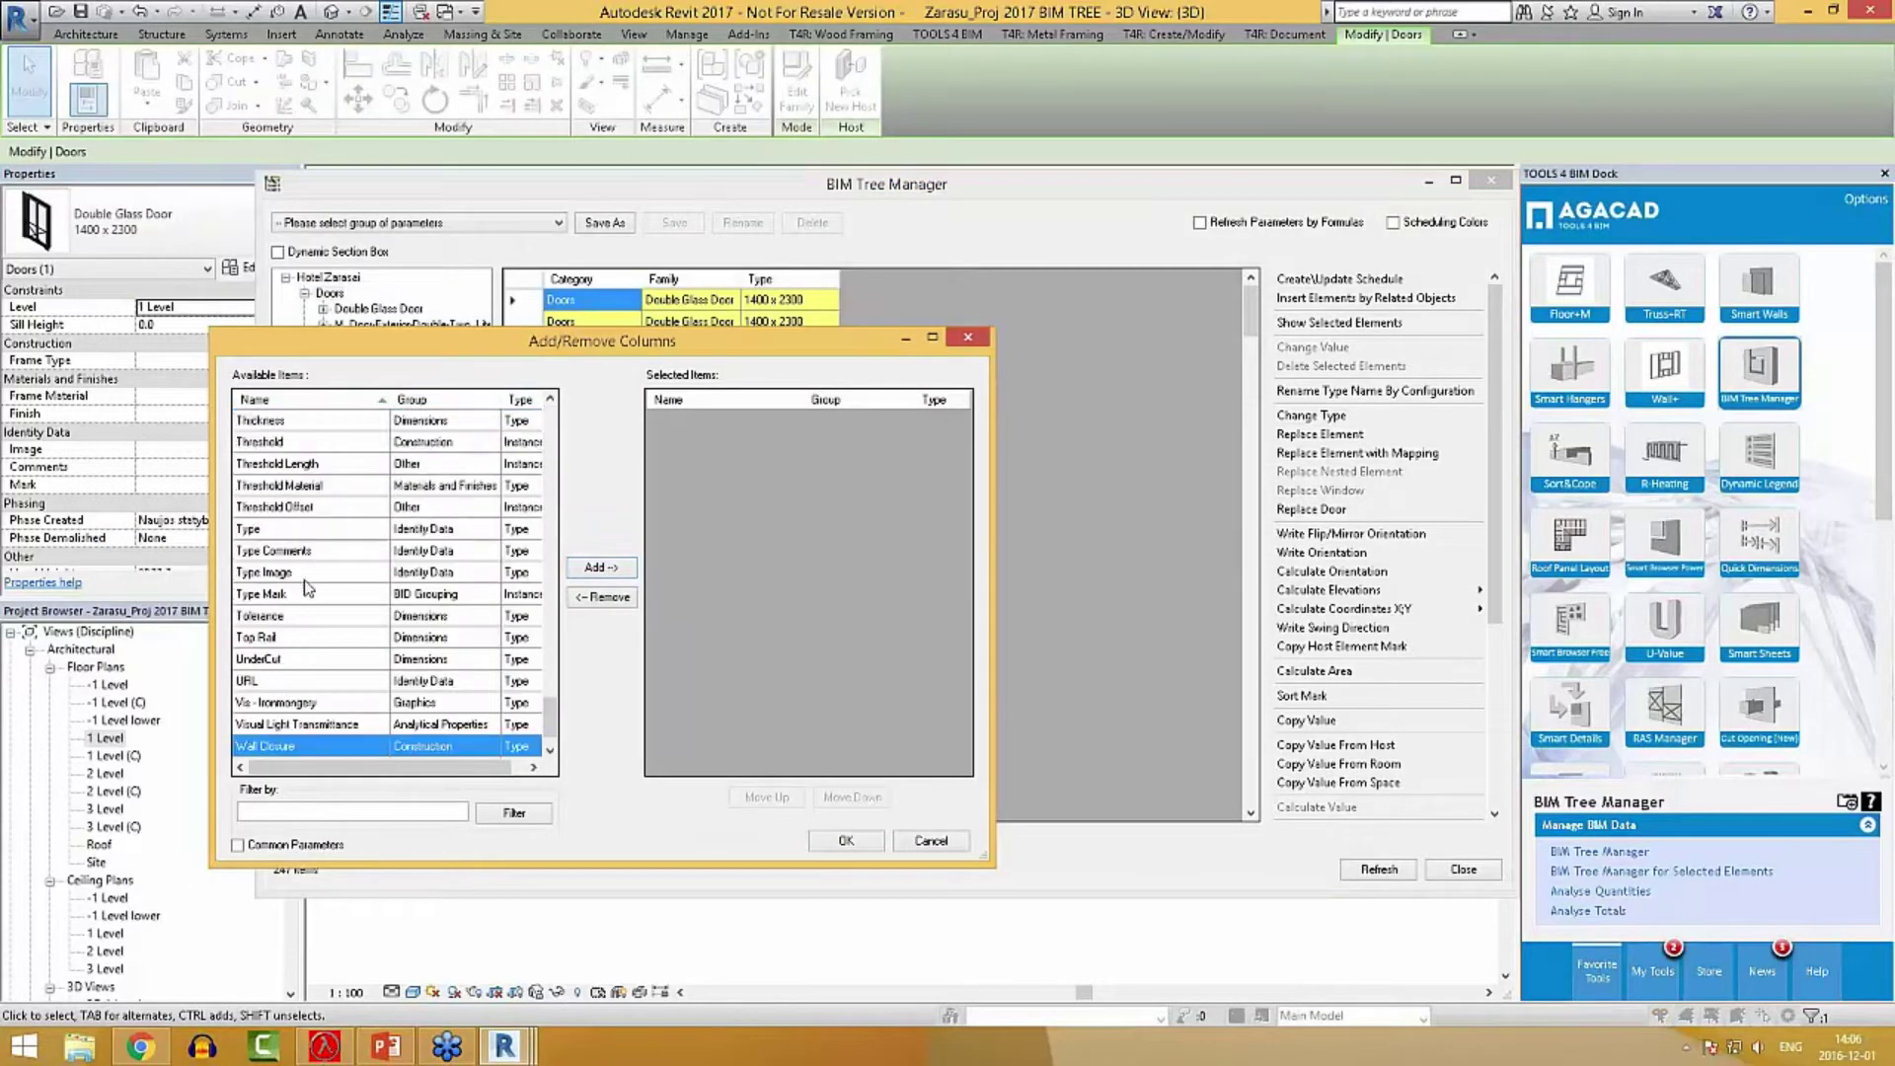
scroll(308, 612, down, 1)
click(281, 731)
click(601, 569)
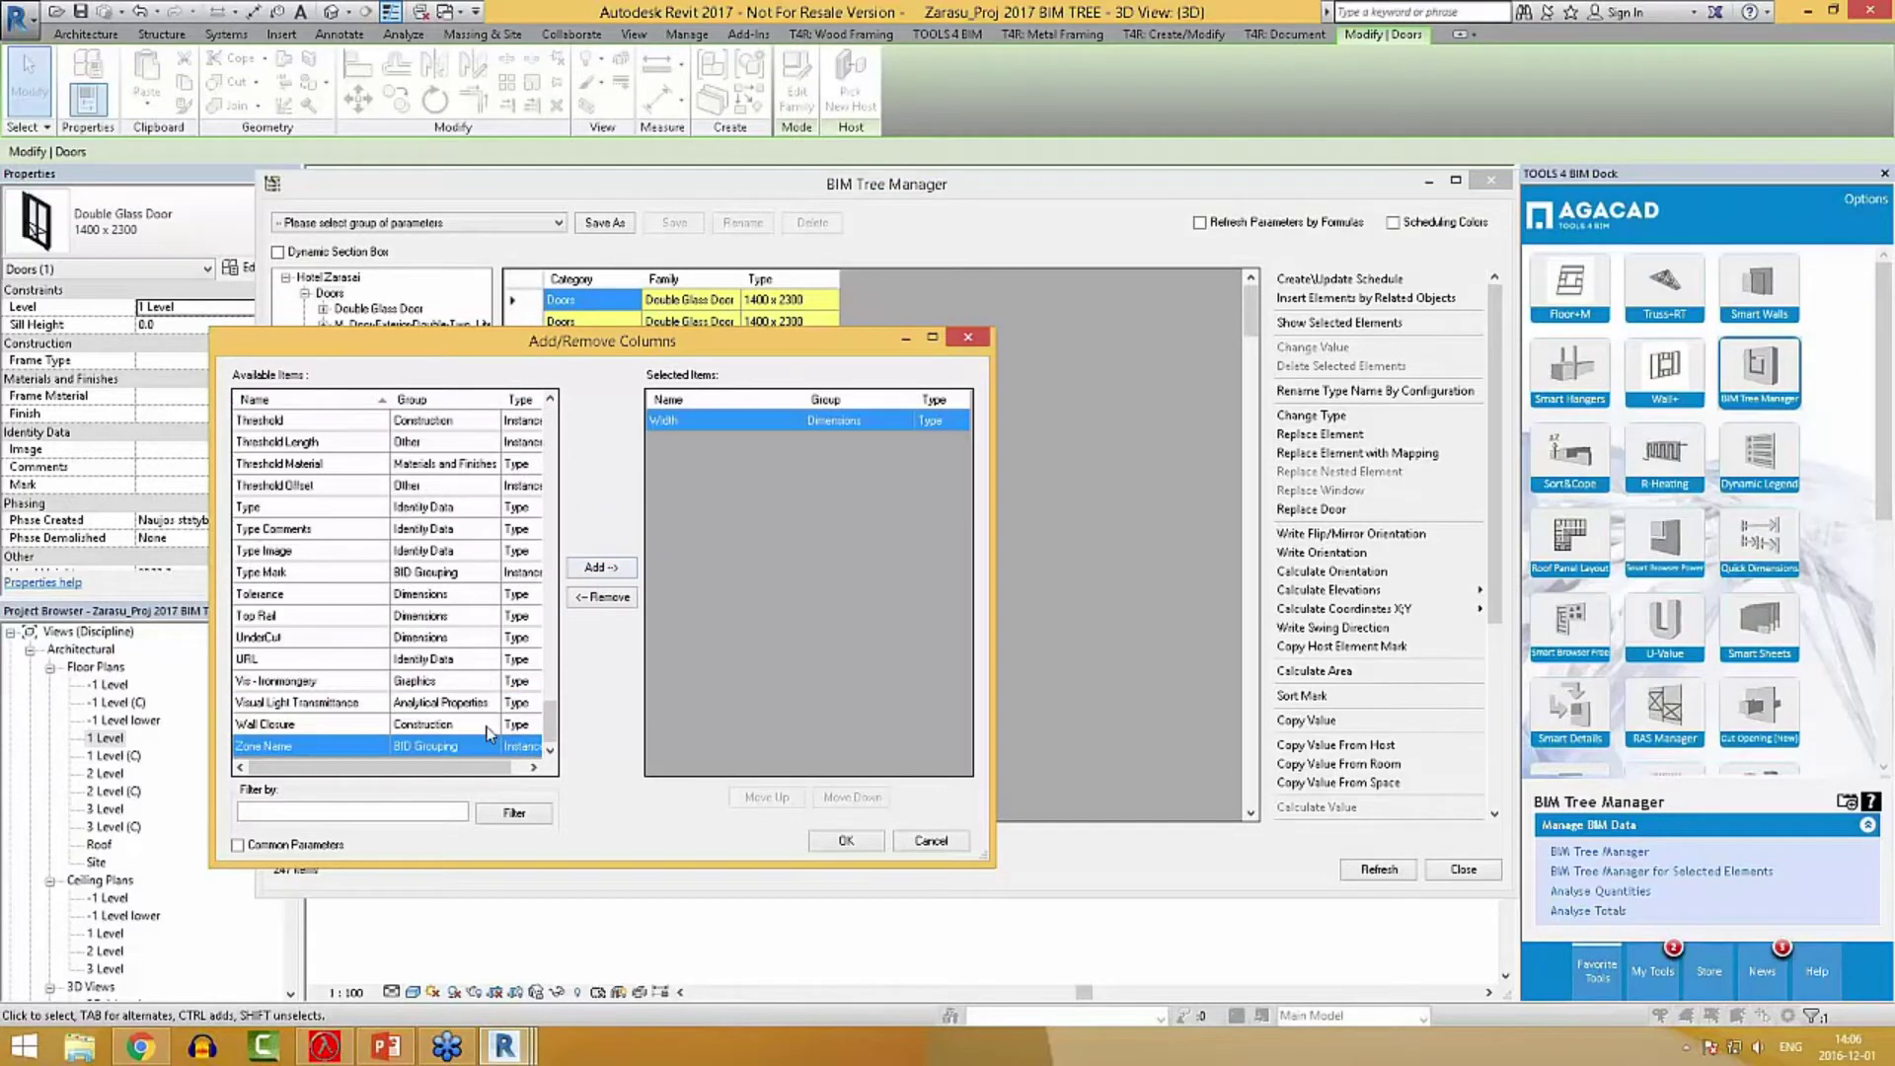
click(307, 661)
key(h)
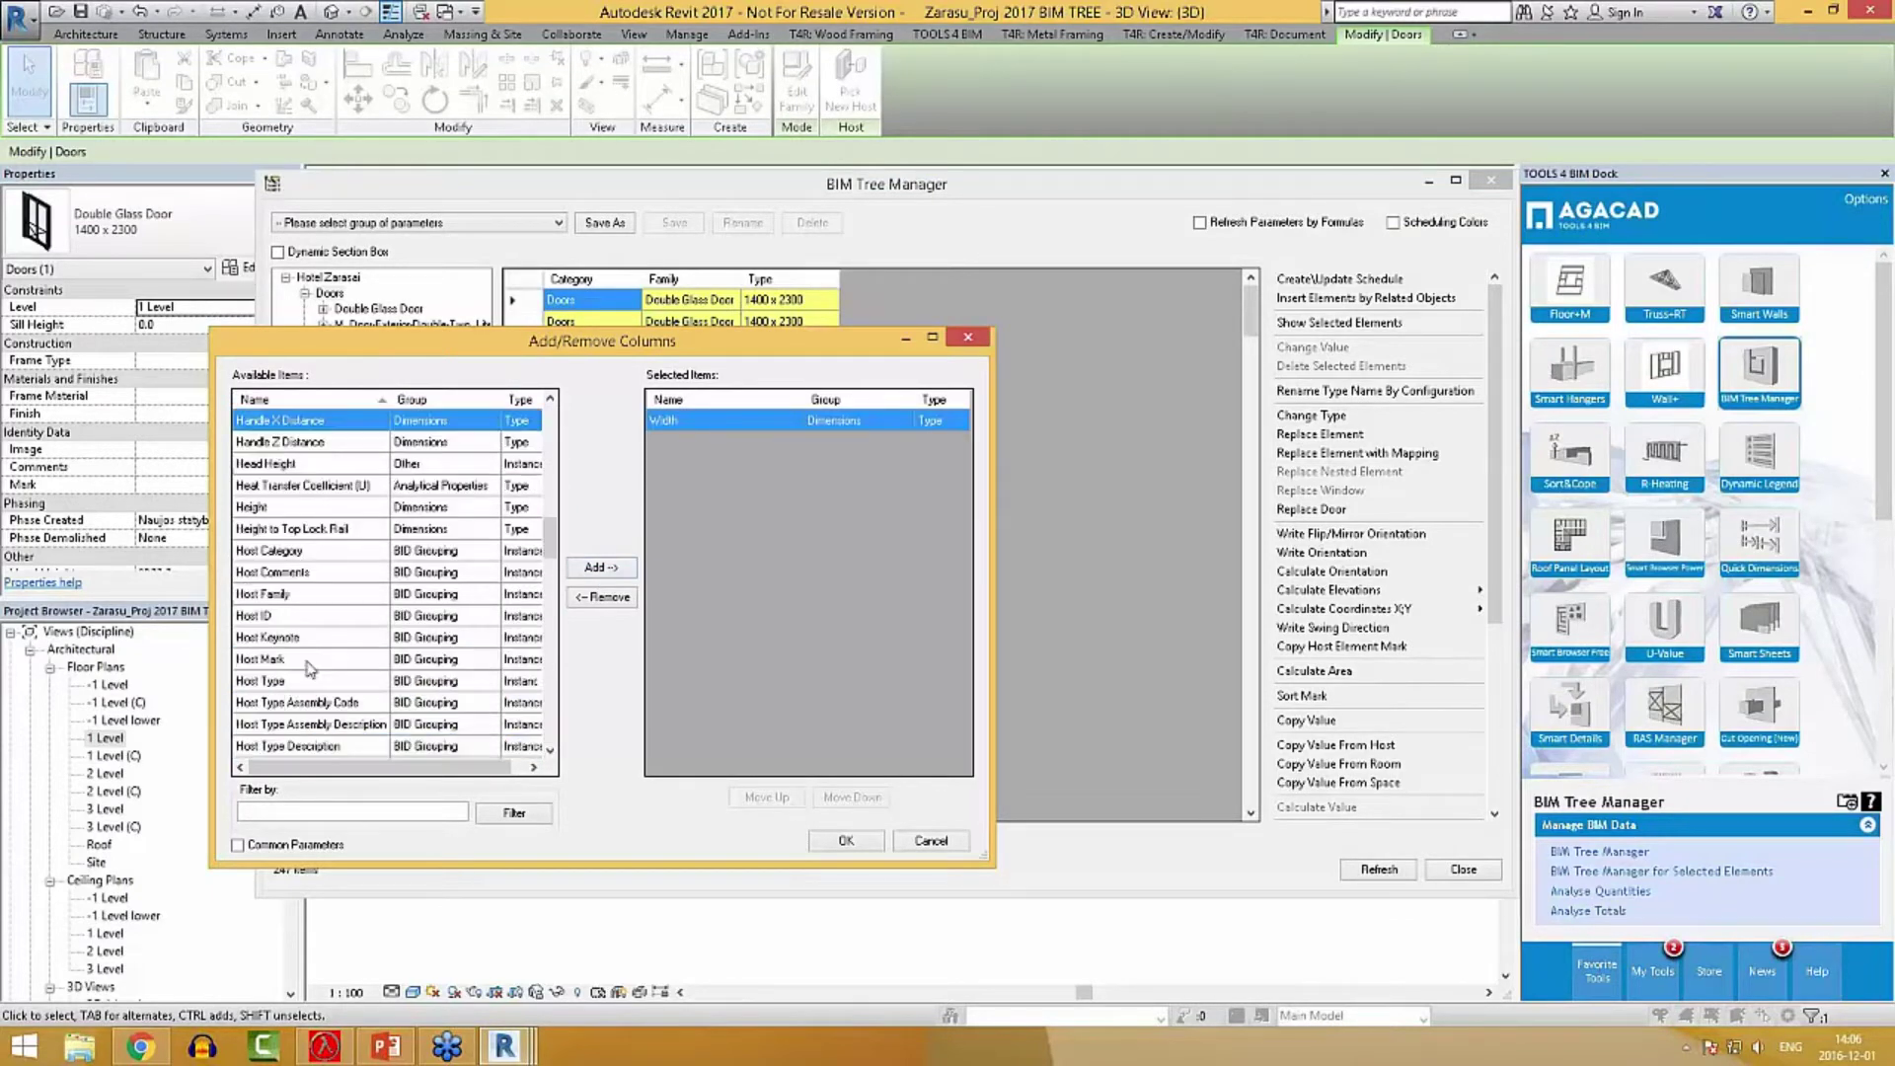
click(286, 507)
click(618, 571)
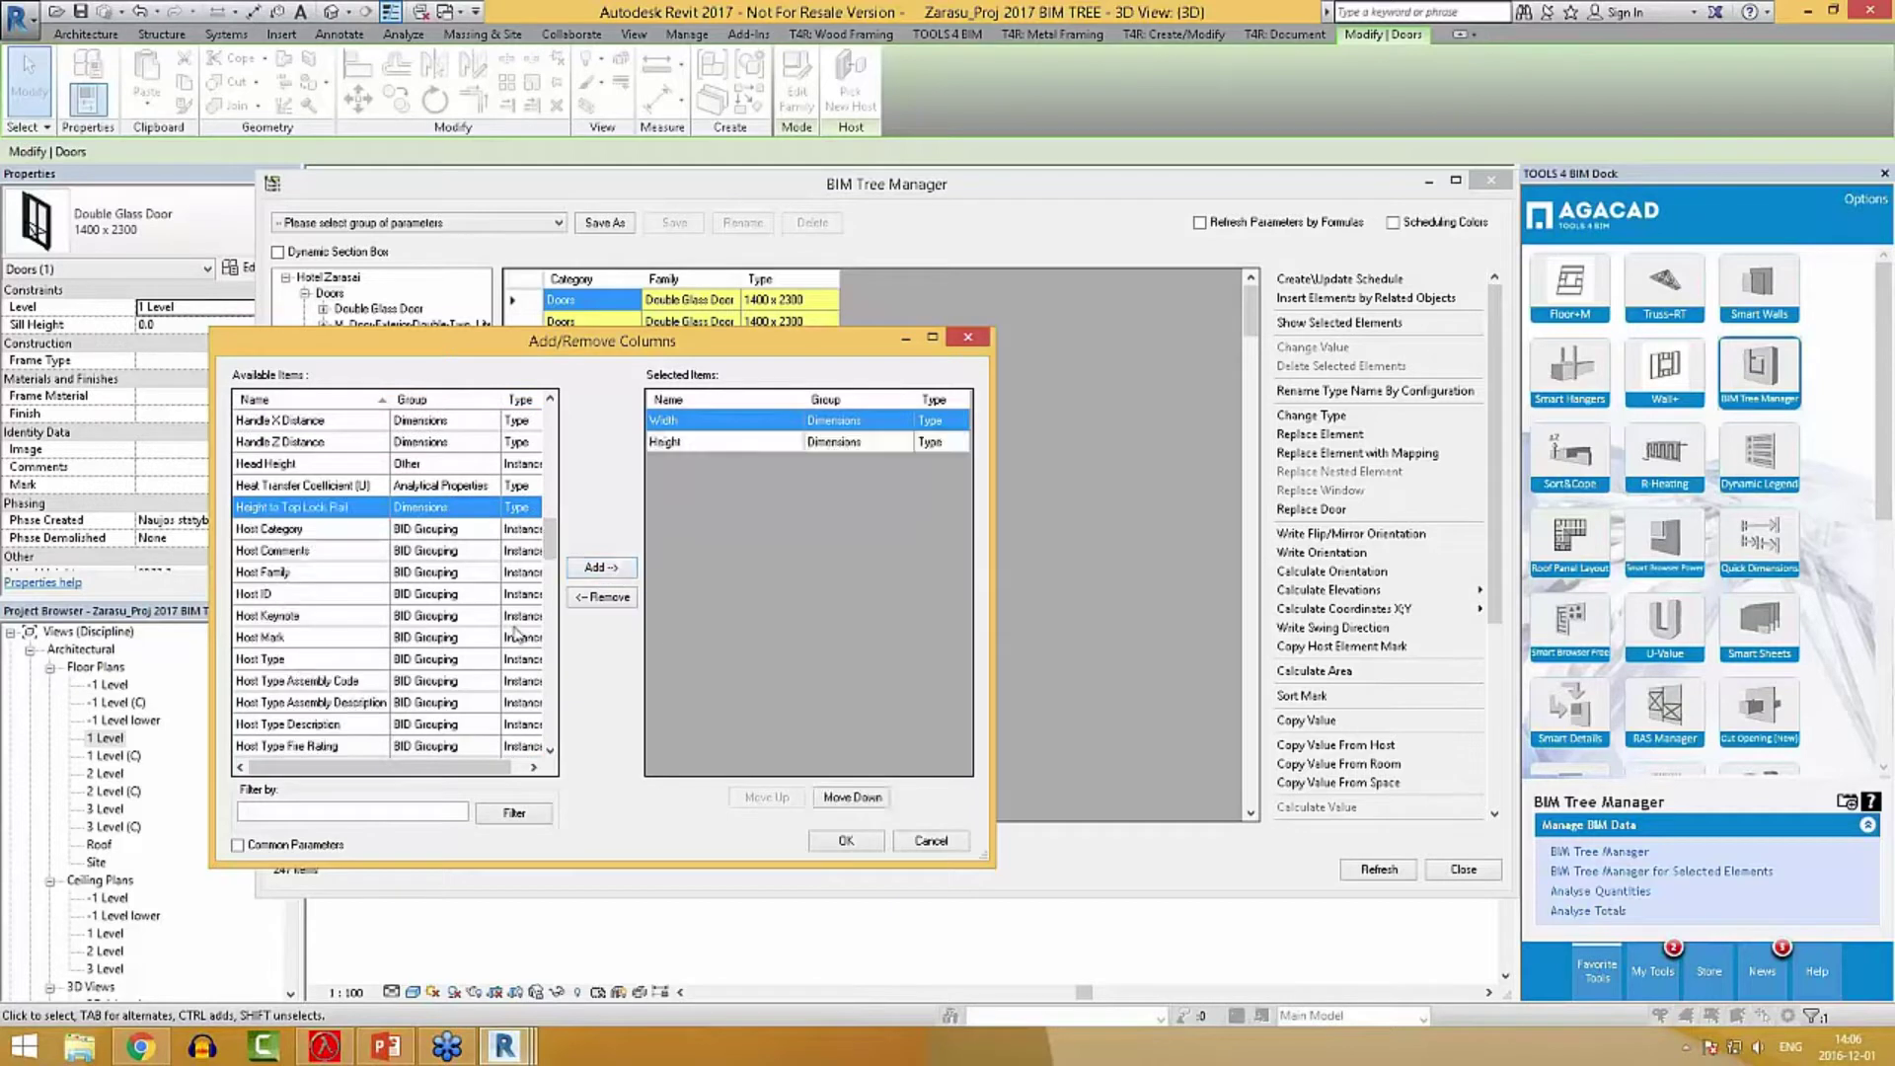
Add the Function parameter ahead of Width and Height, apply the columns, and inspect their values in the table.
click(314, 595)
key(f)
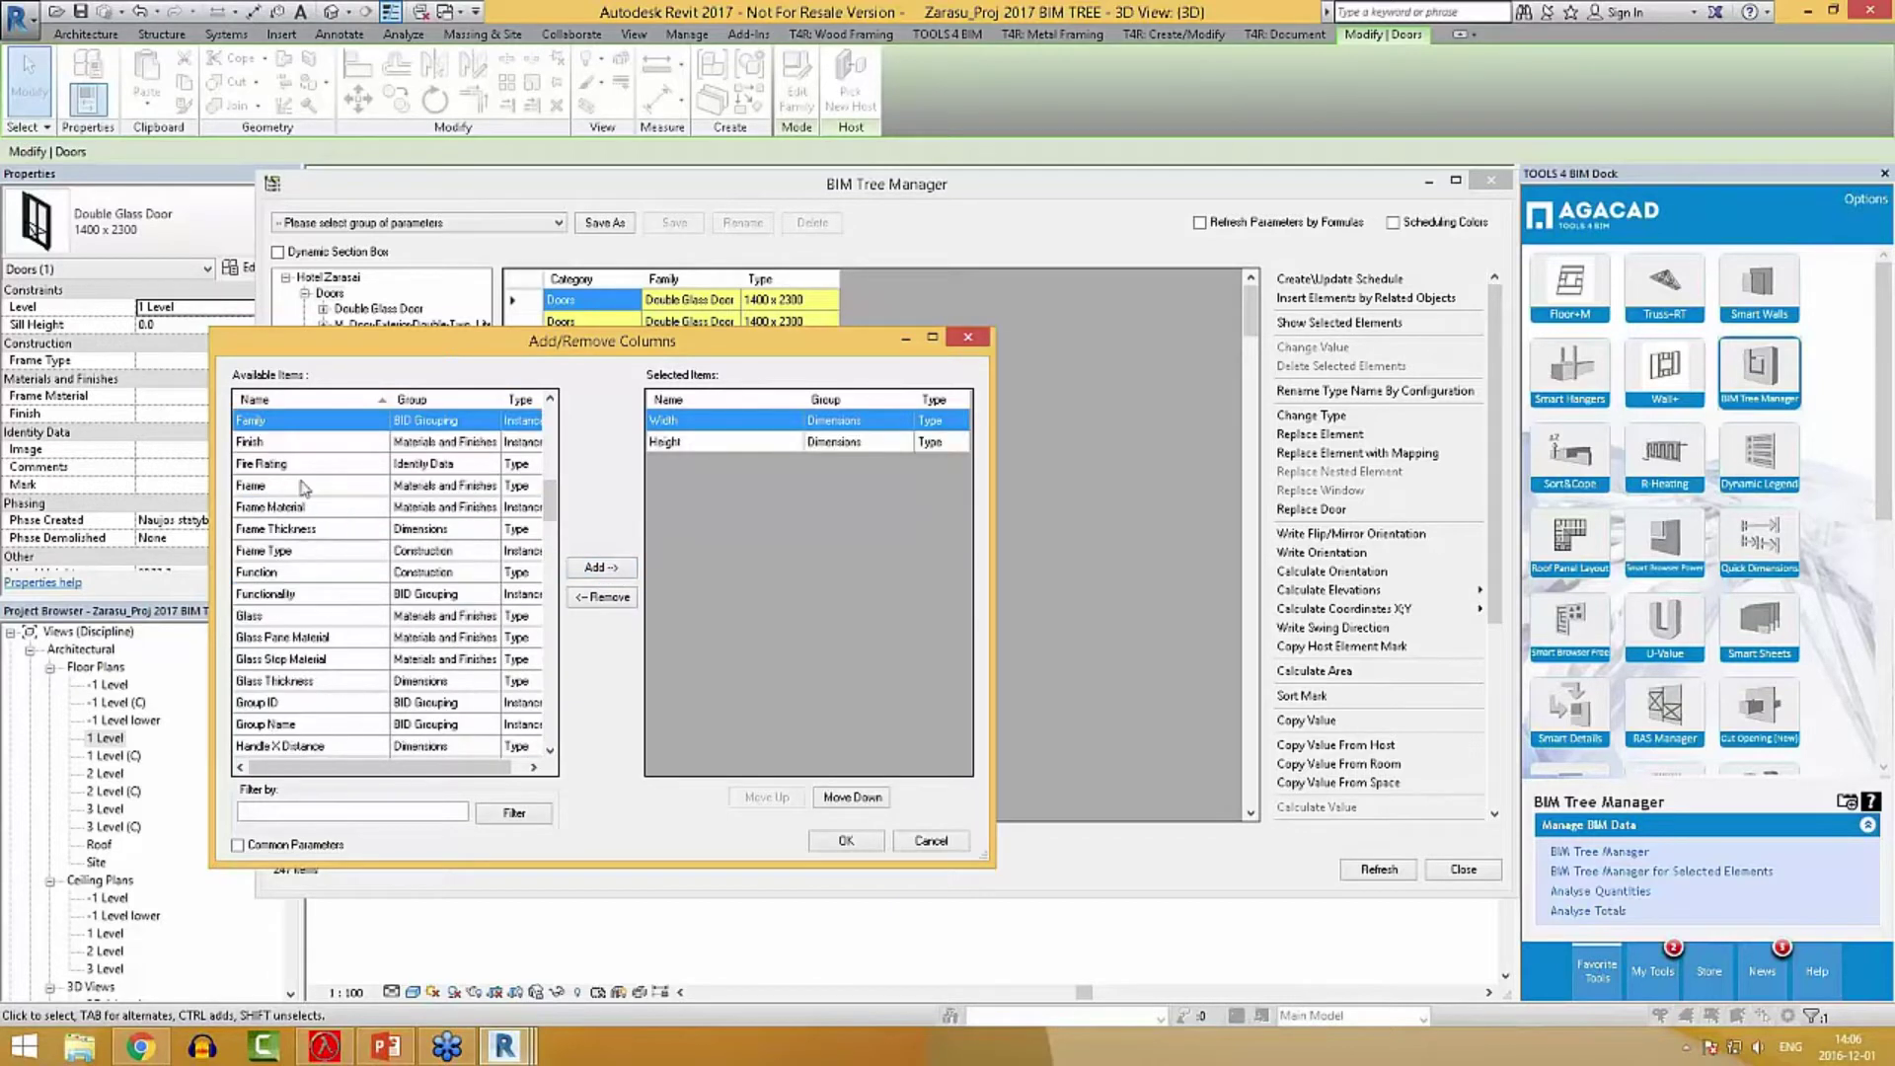
click(286, 573)
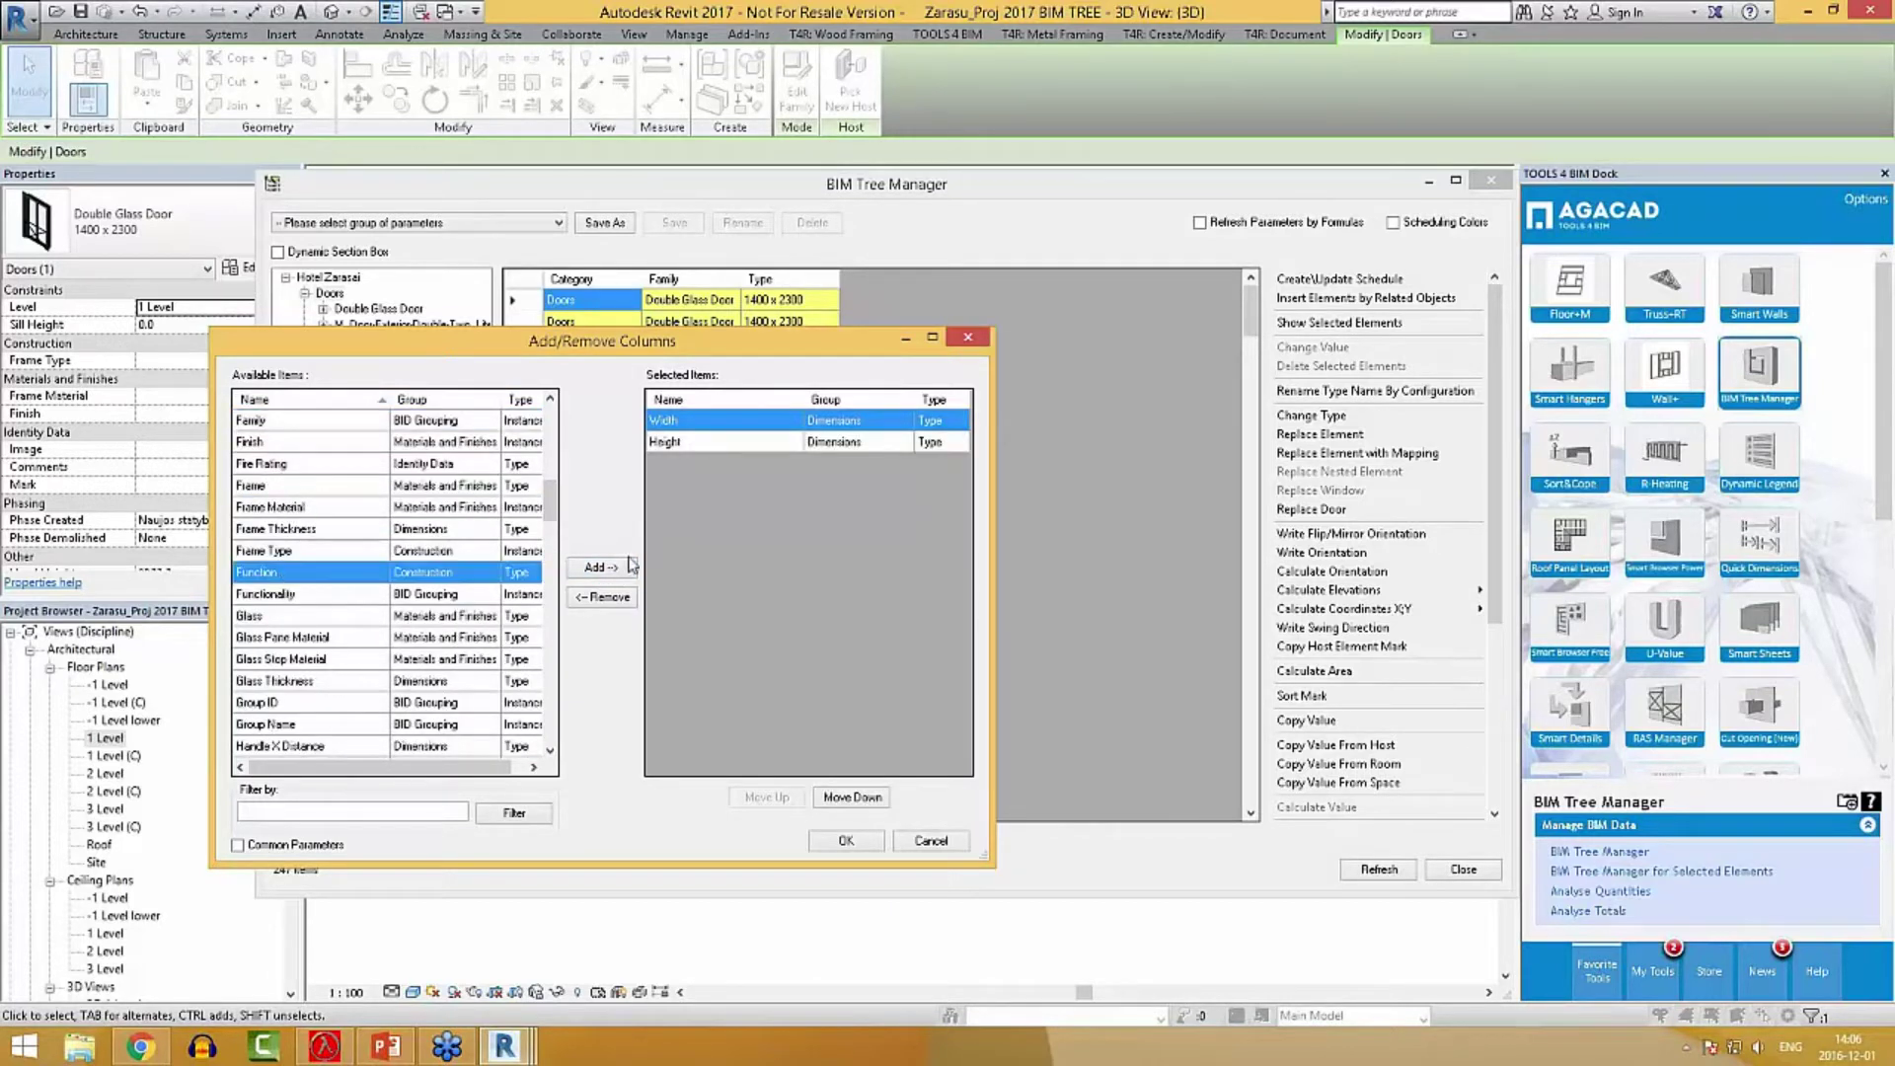
click(628, 567)
click(671, 464)
click(767, 796)
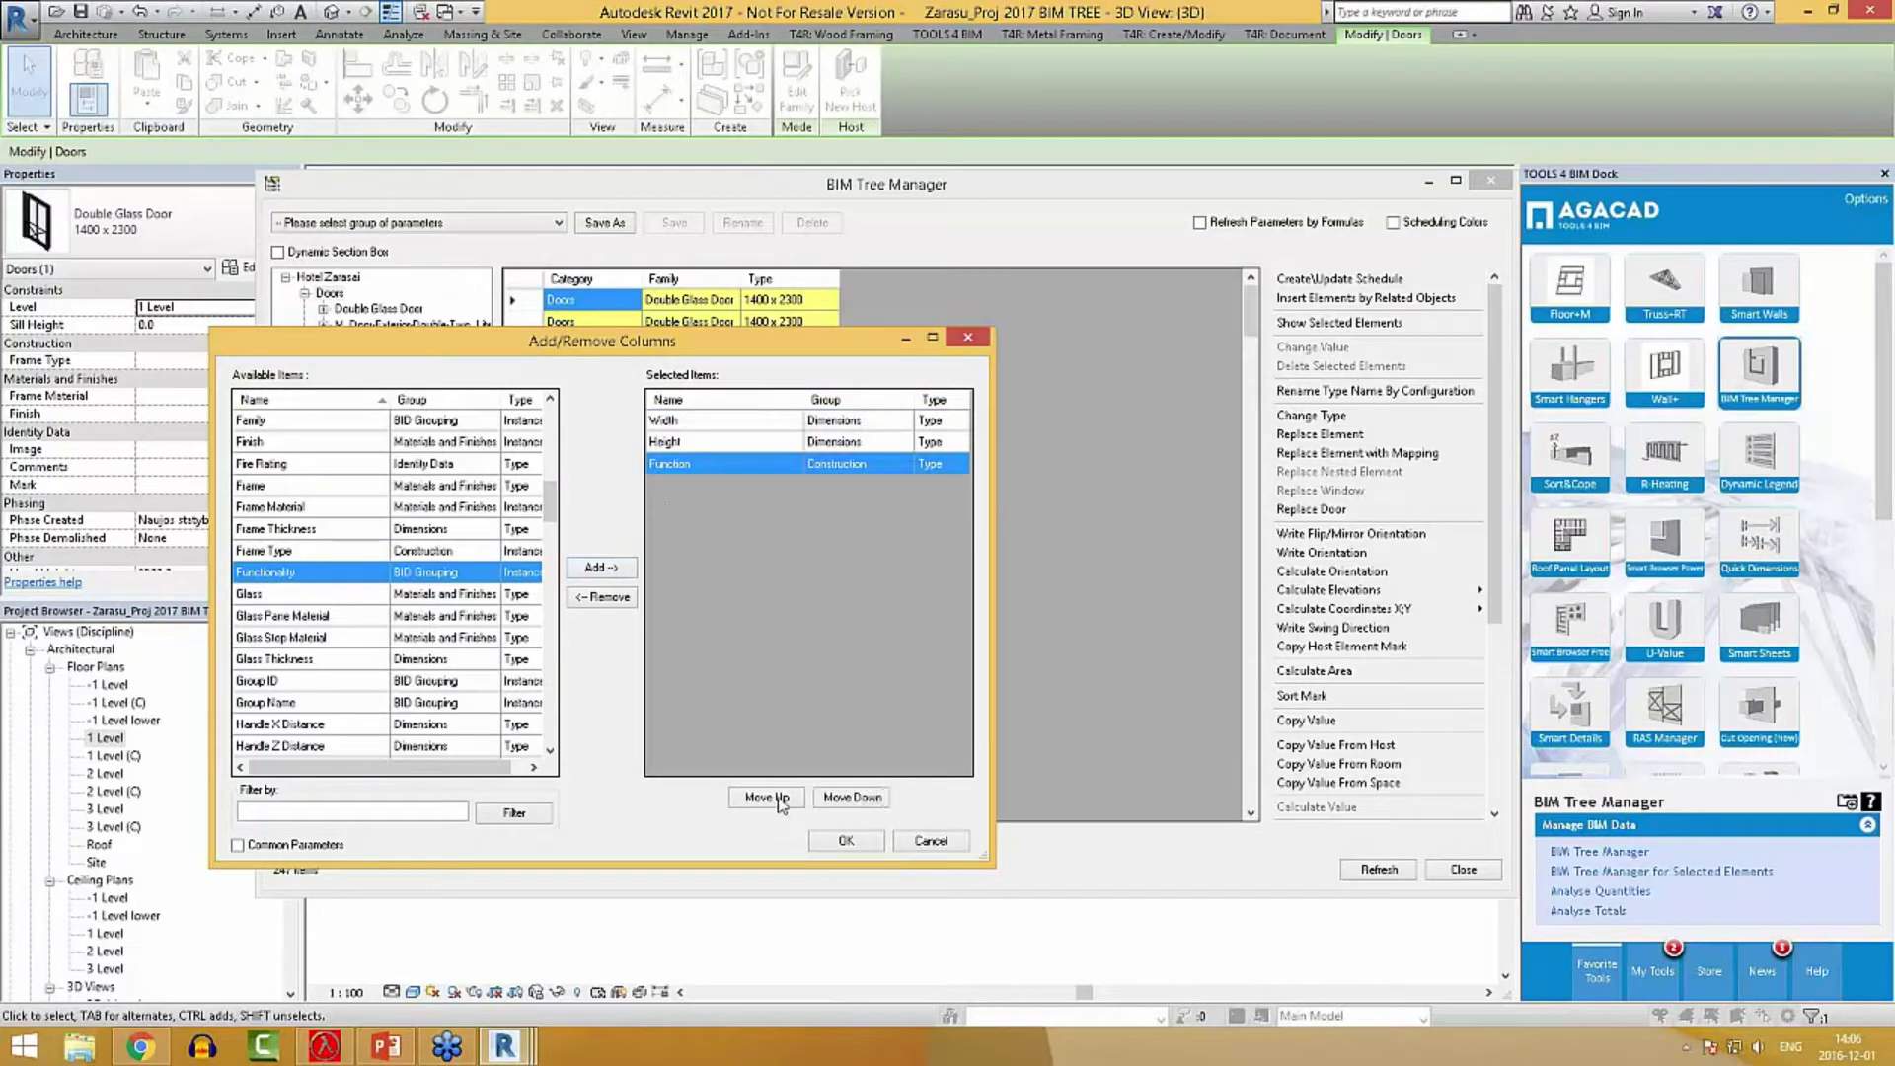
click(767, 796)
click(846, 841)
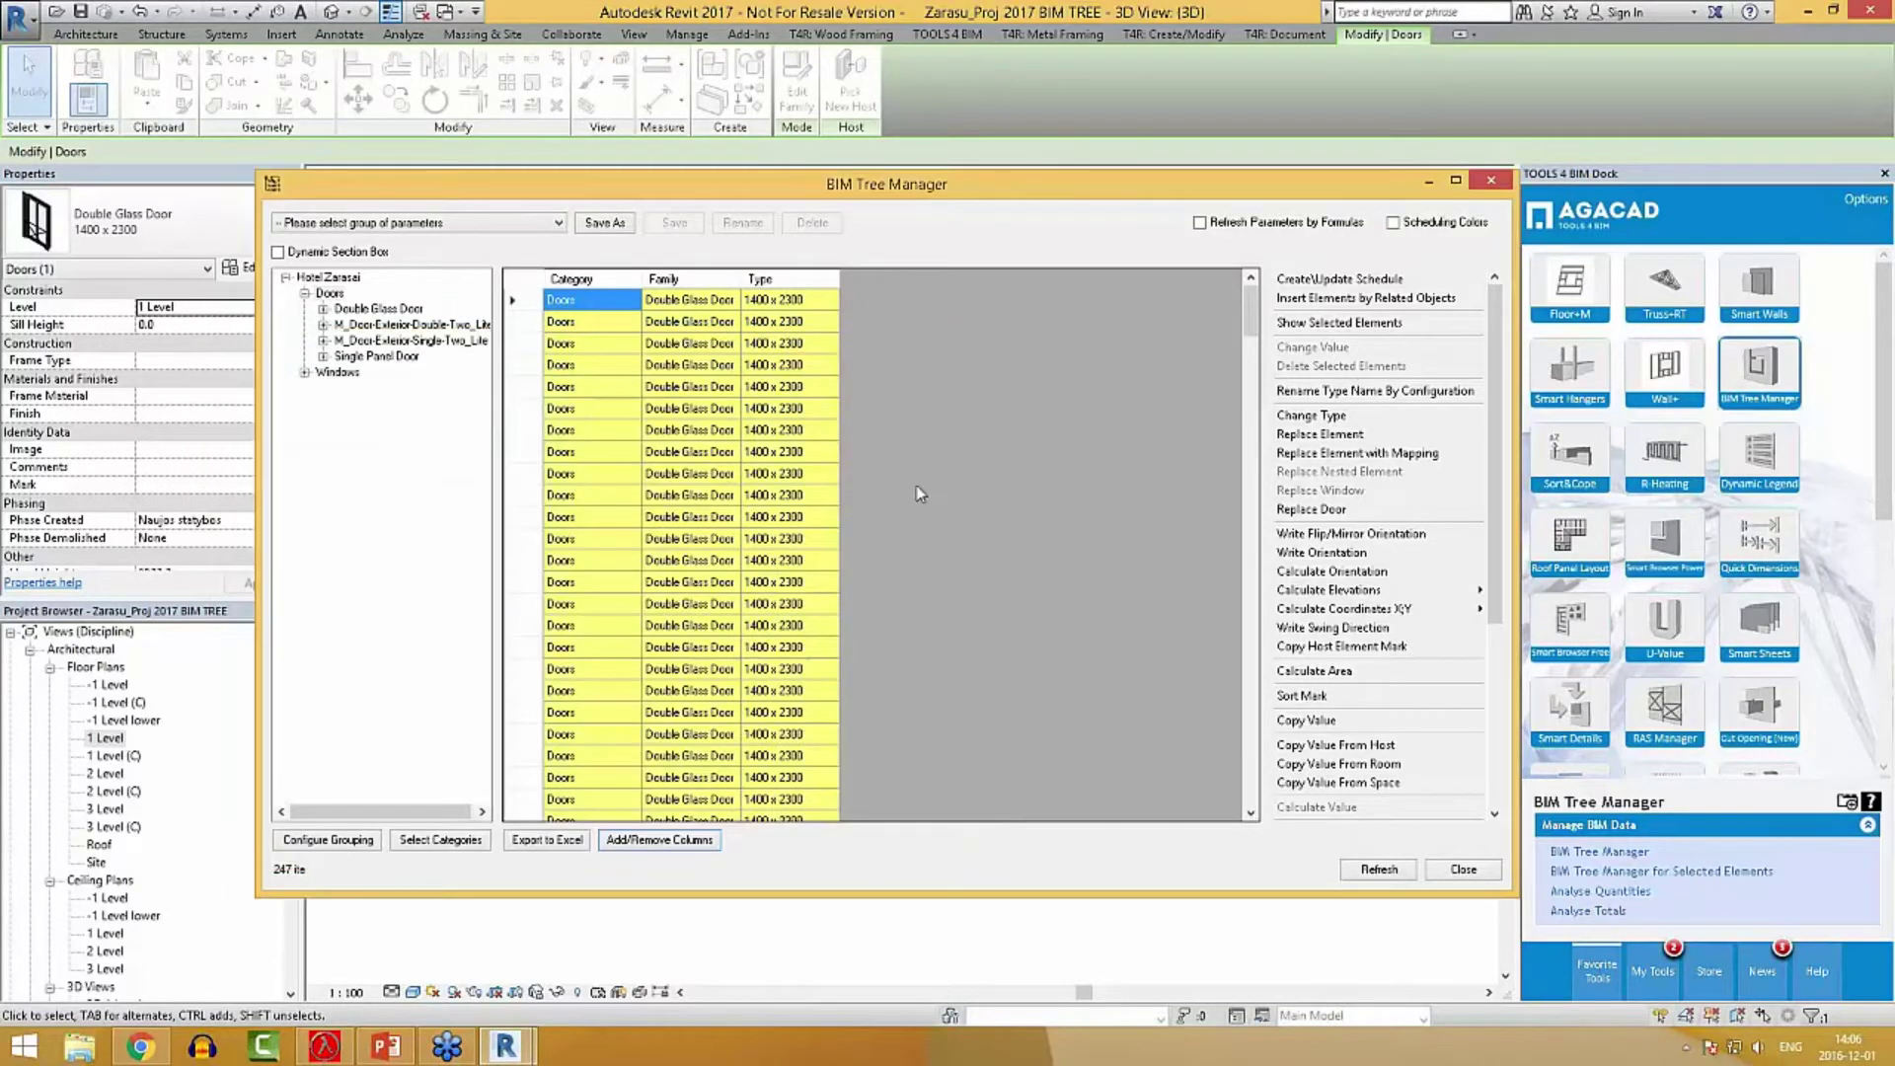
click(893, 429)
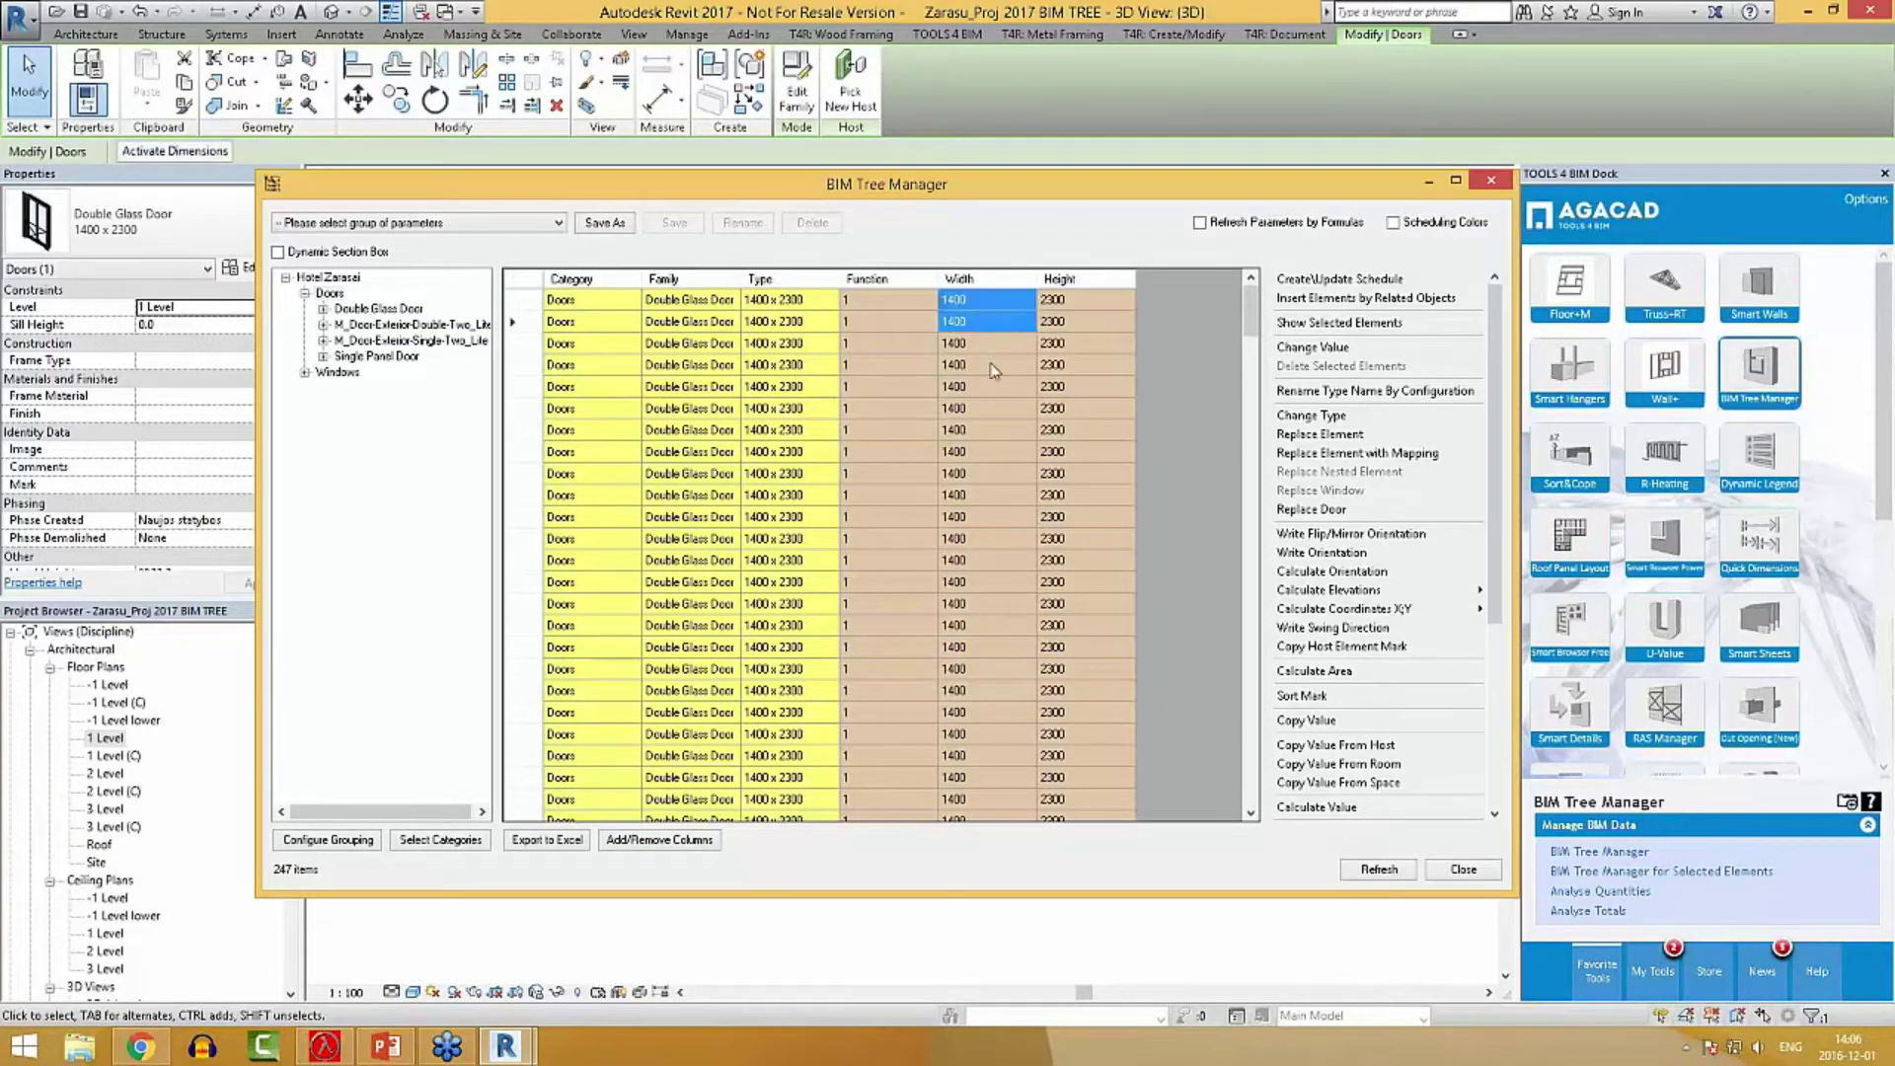
drag(1086, 343, 1086, 386)
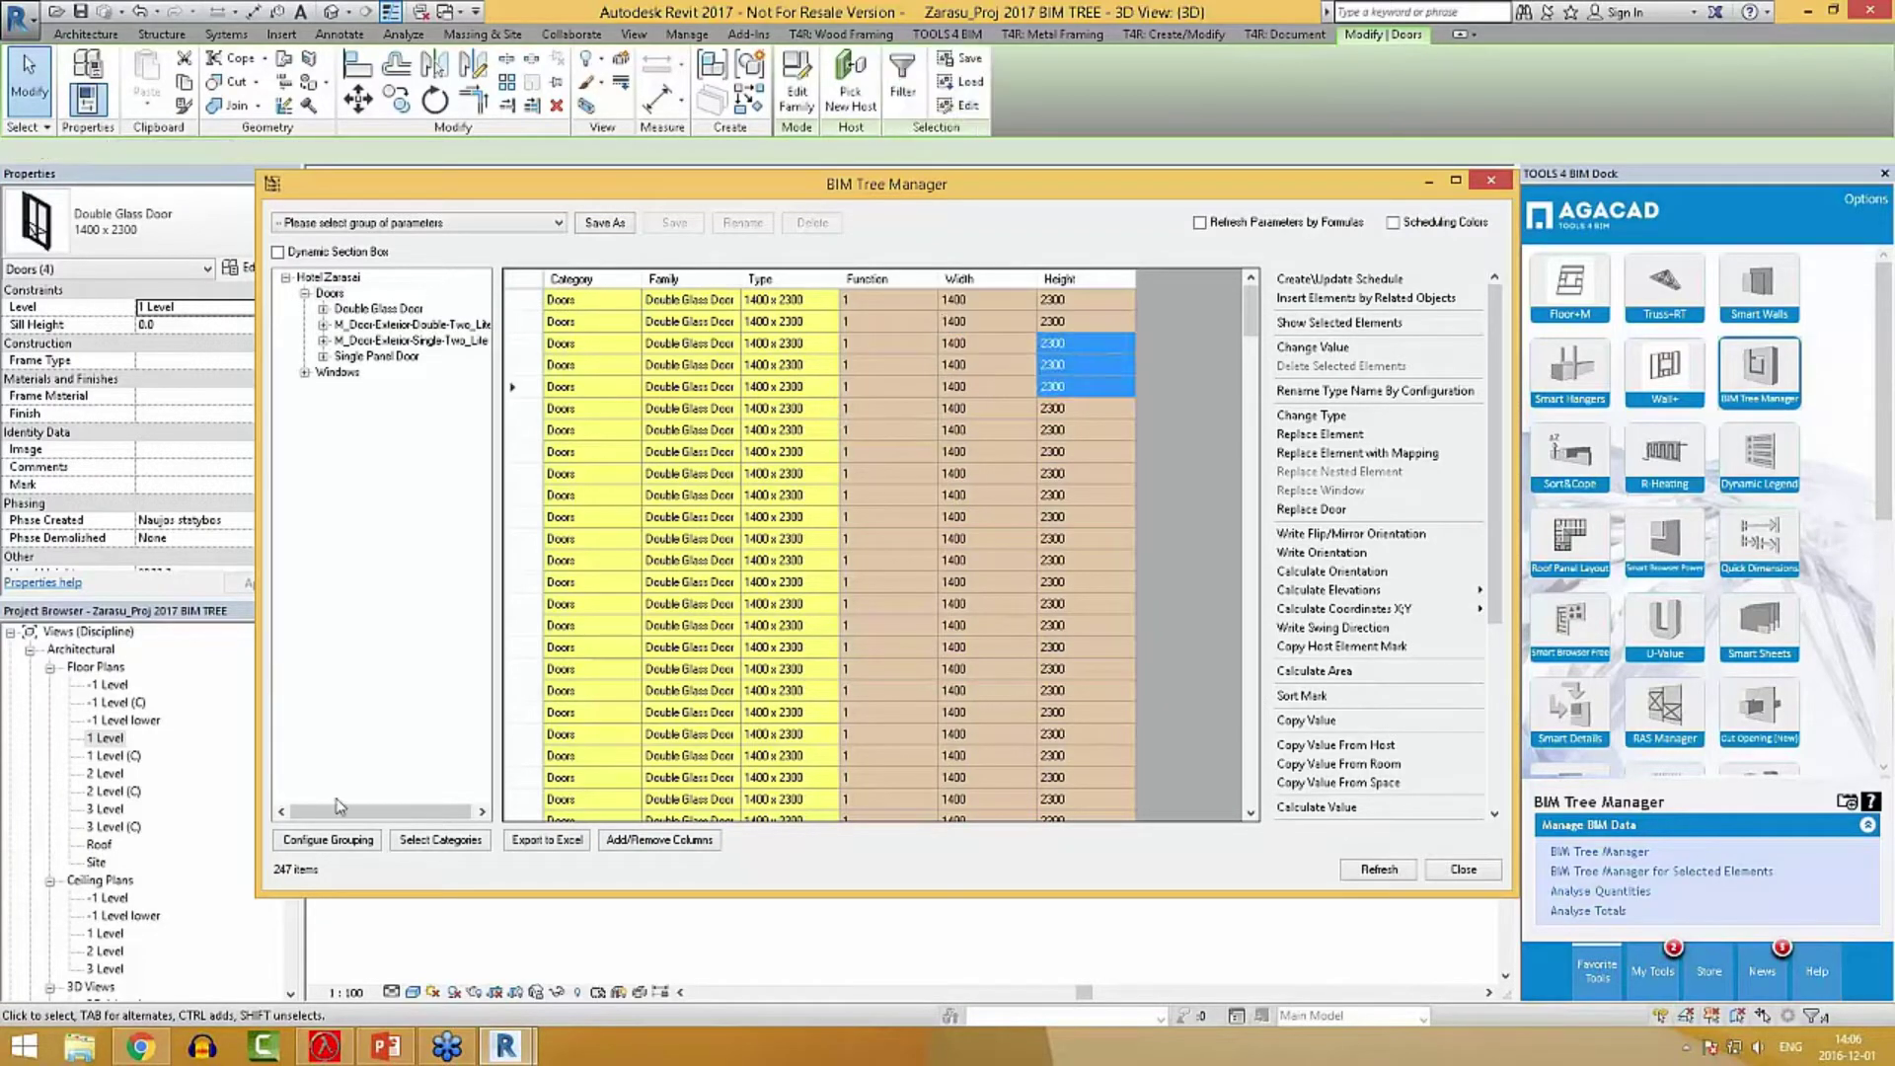
Replace the Function column with Functionality, placed ahead of Width and Height, and apply the column set.
click(660, 840)
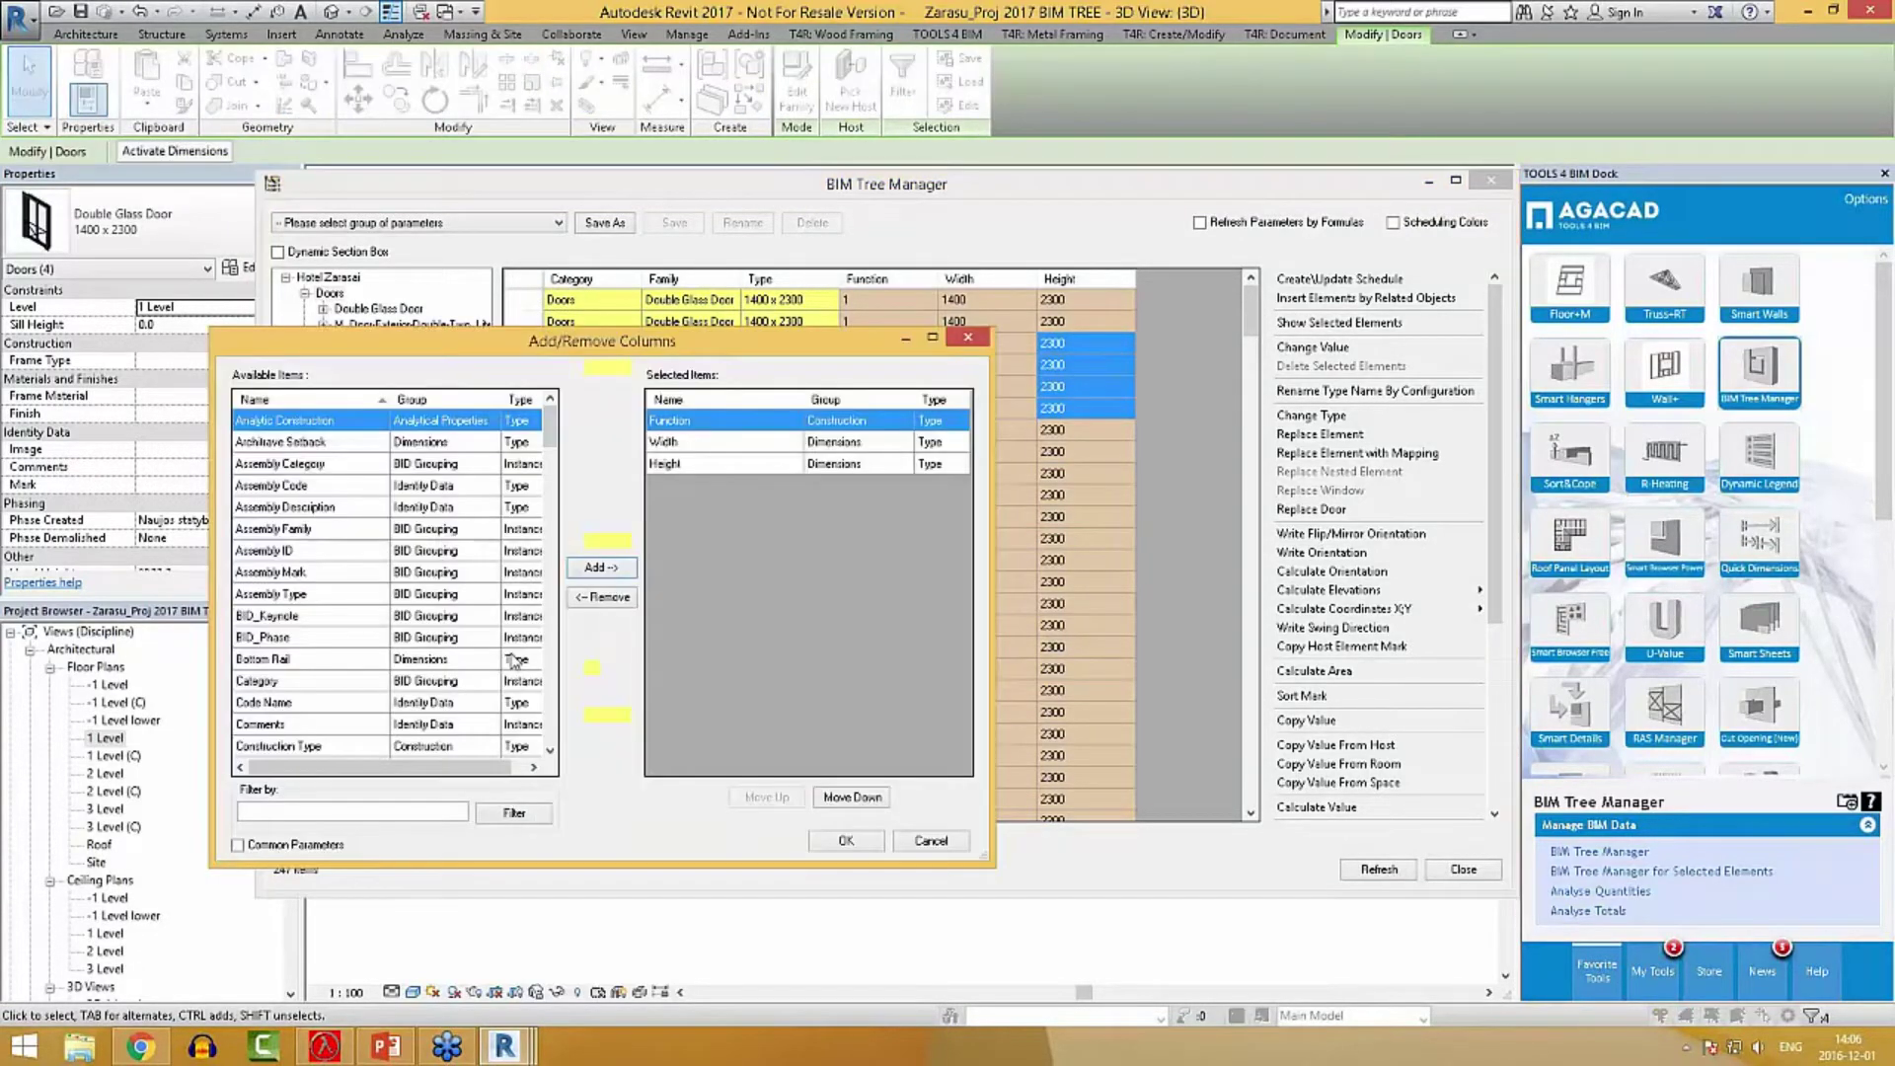
click(602, 597)
click(292, 616)
key(f)
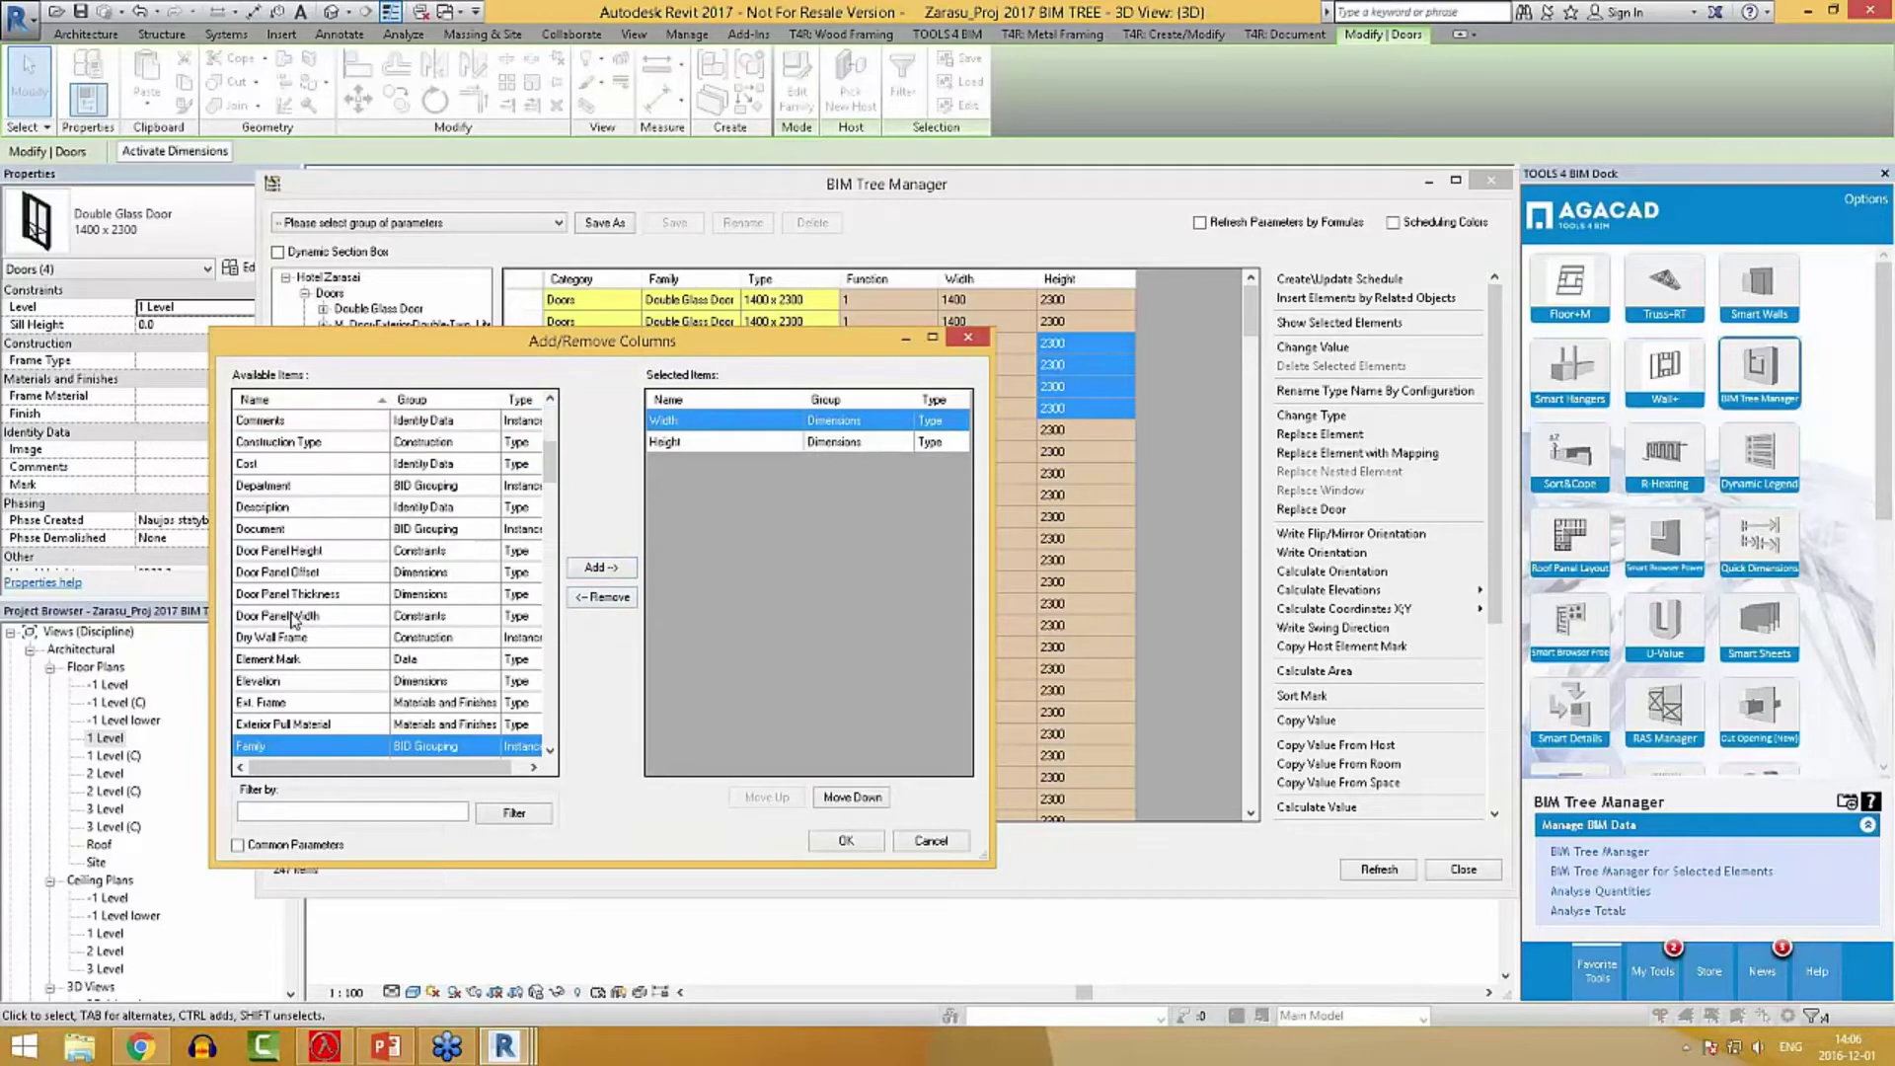
scroll(301, 671, down, 2)
scroll(294, 696, down, 1)
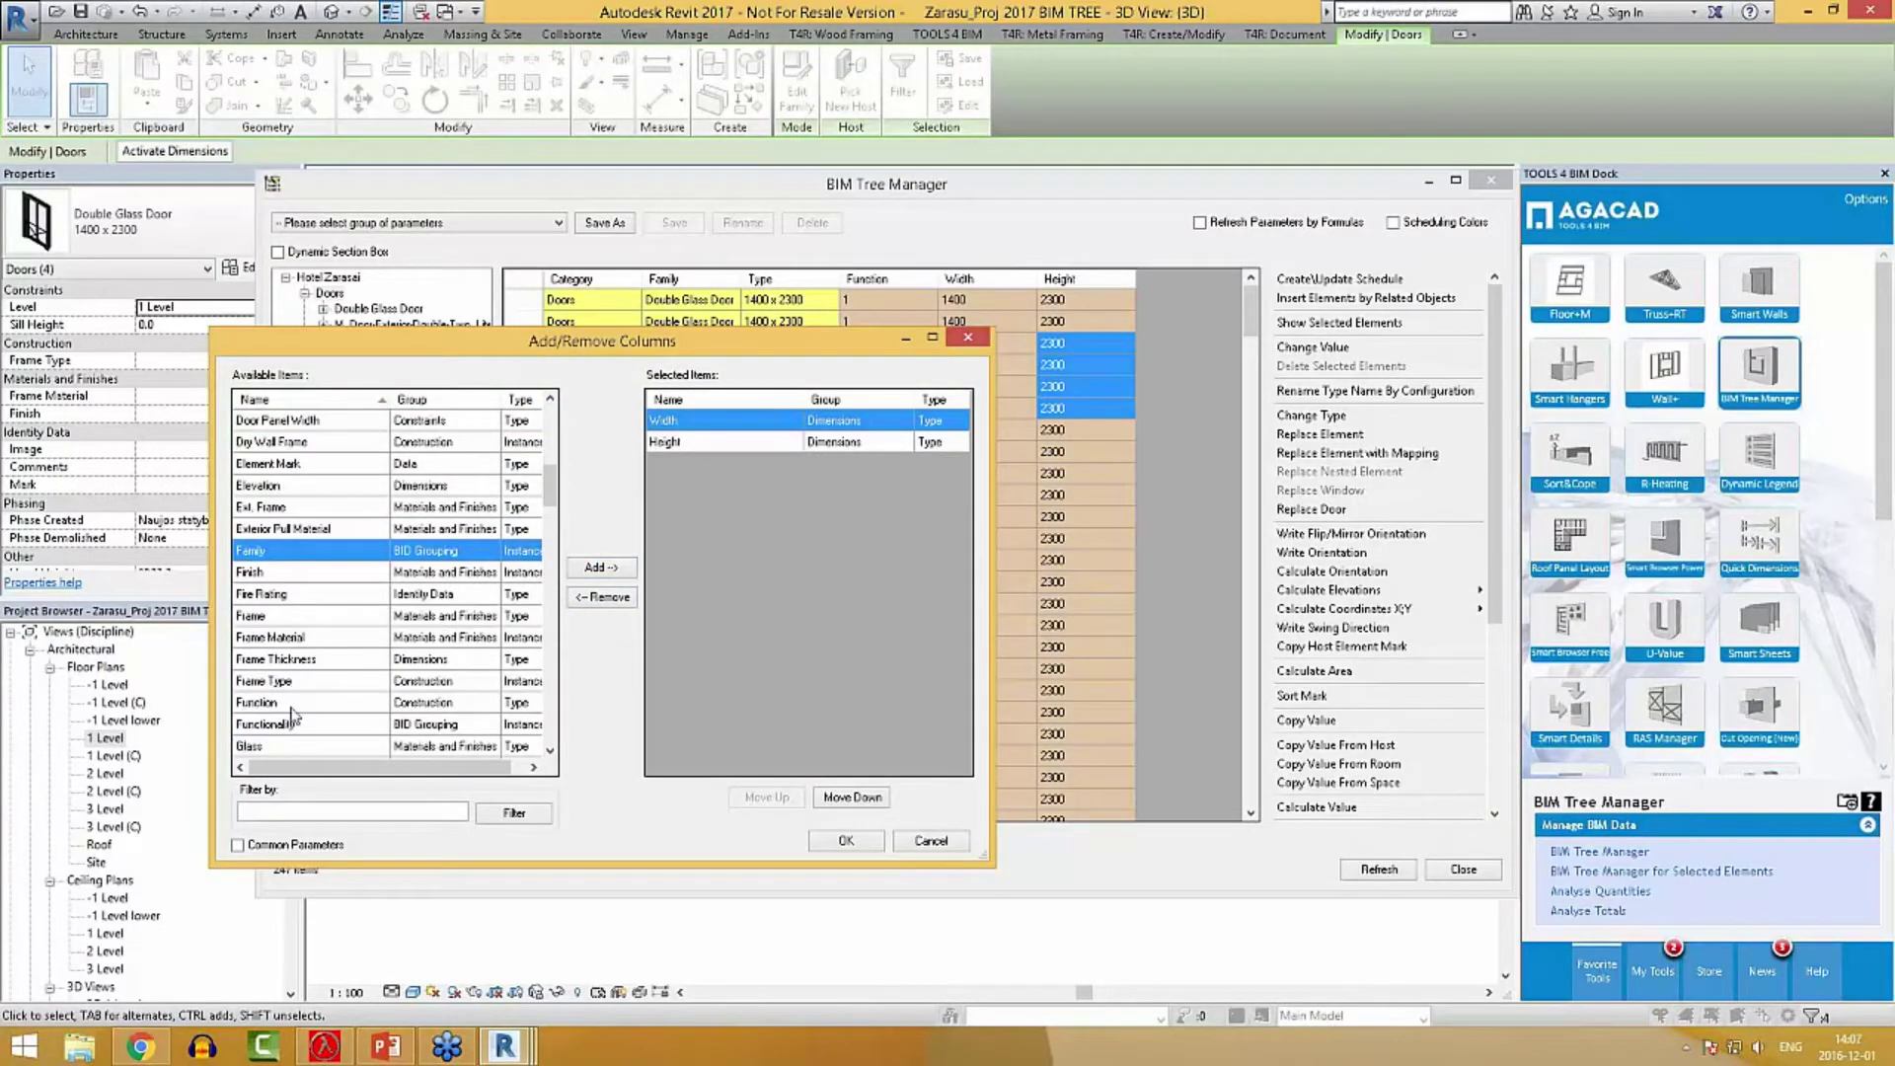
click(294, 724)
click(602, 567)
click(694, 462)
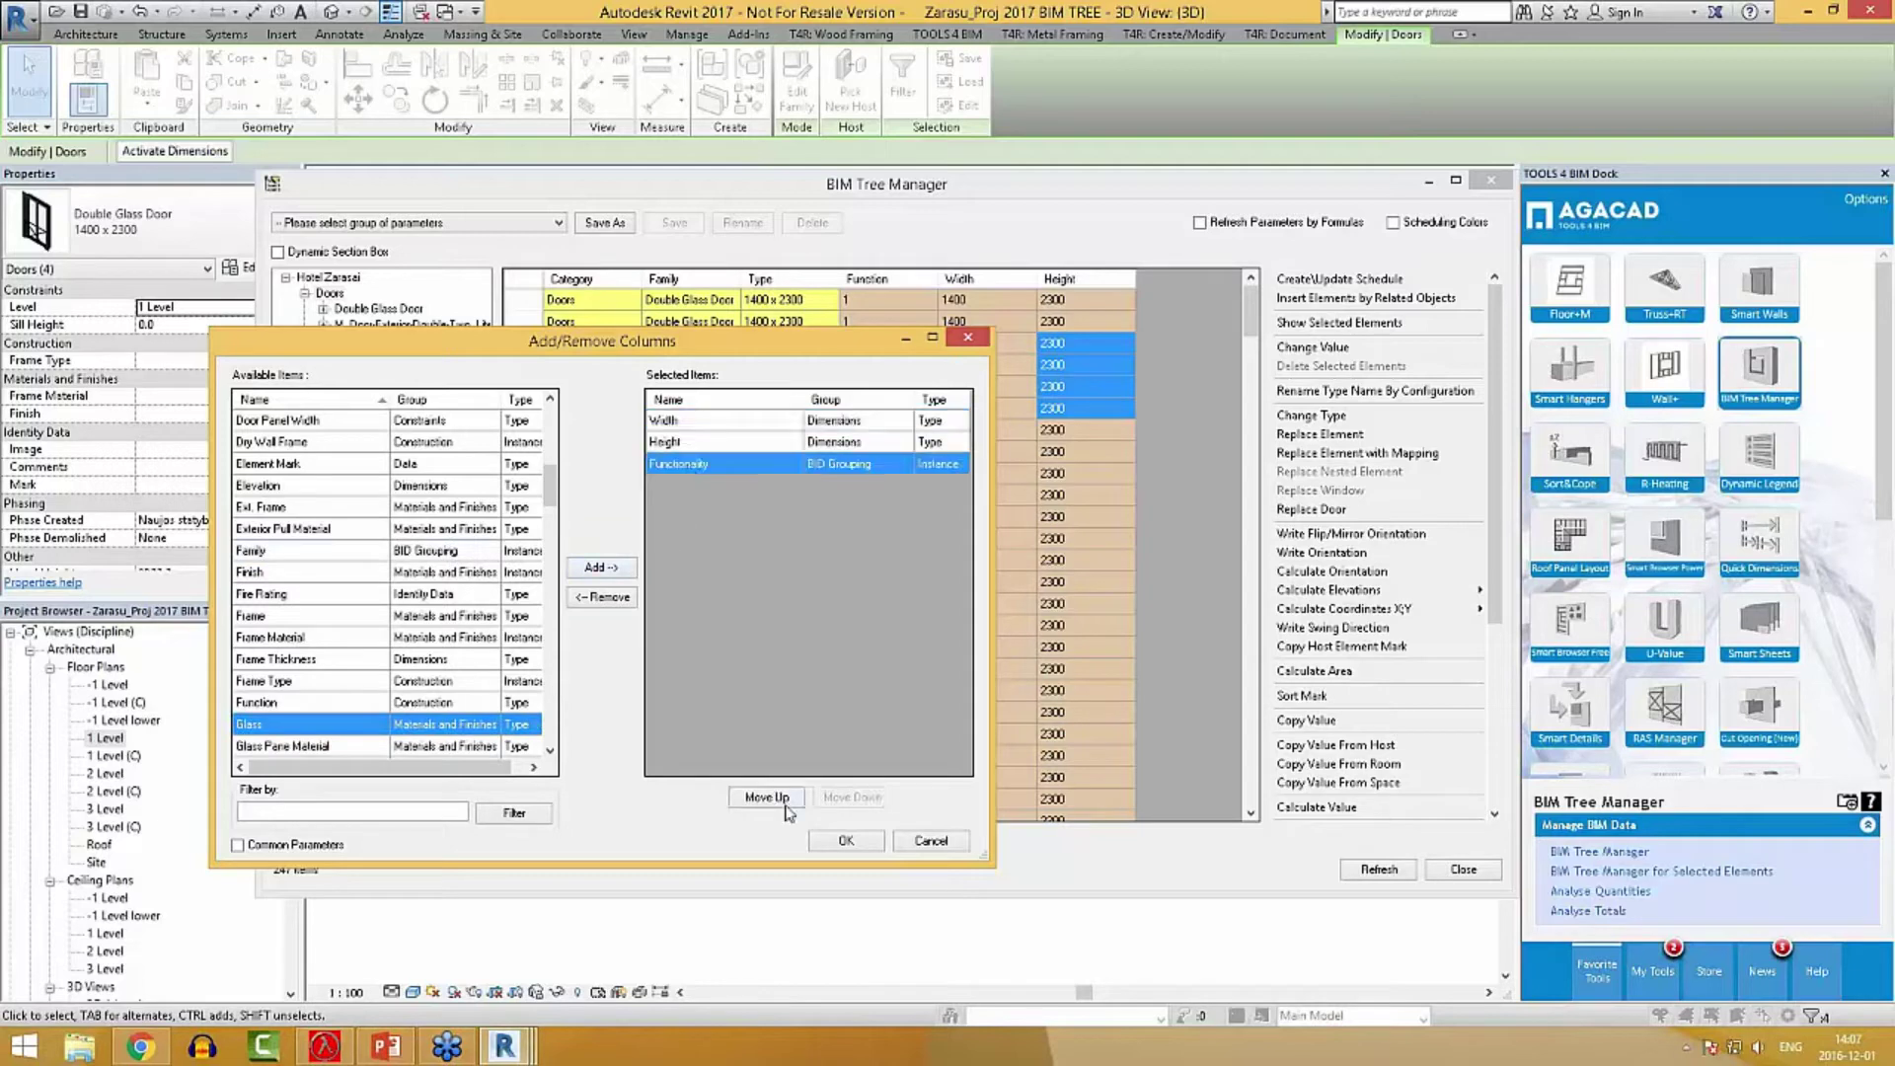
click(780, 797)
click(779, 797)
click(846, 841)
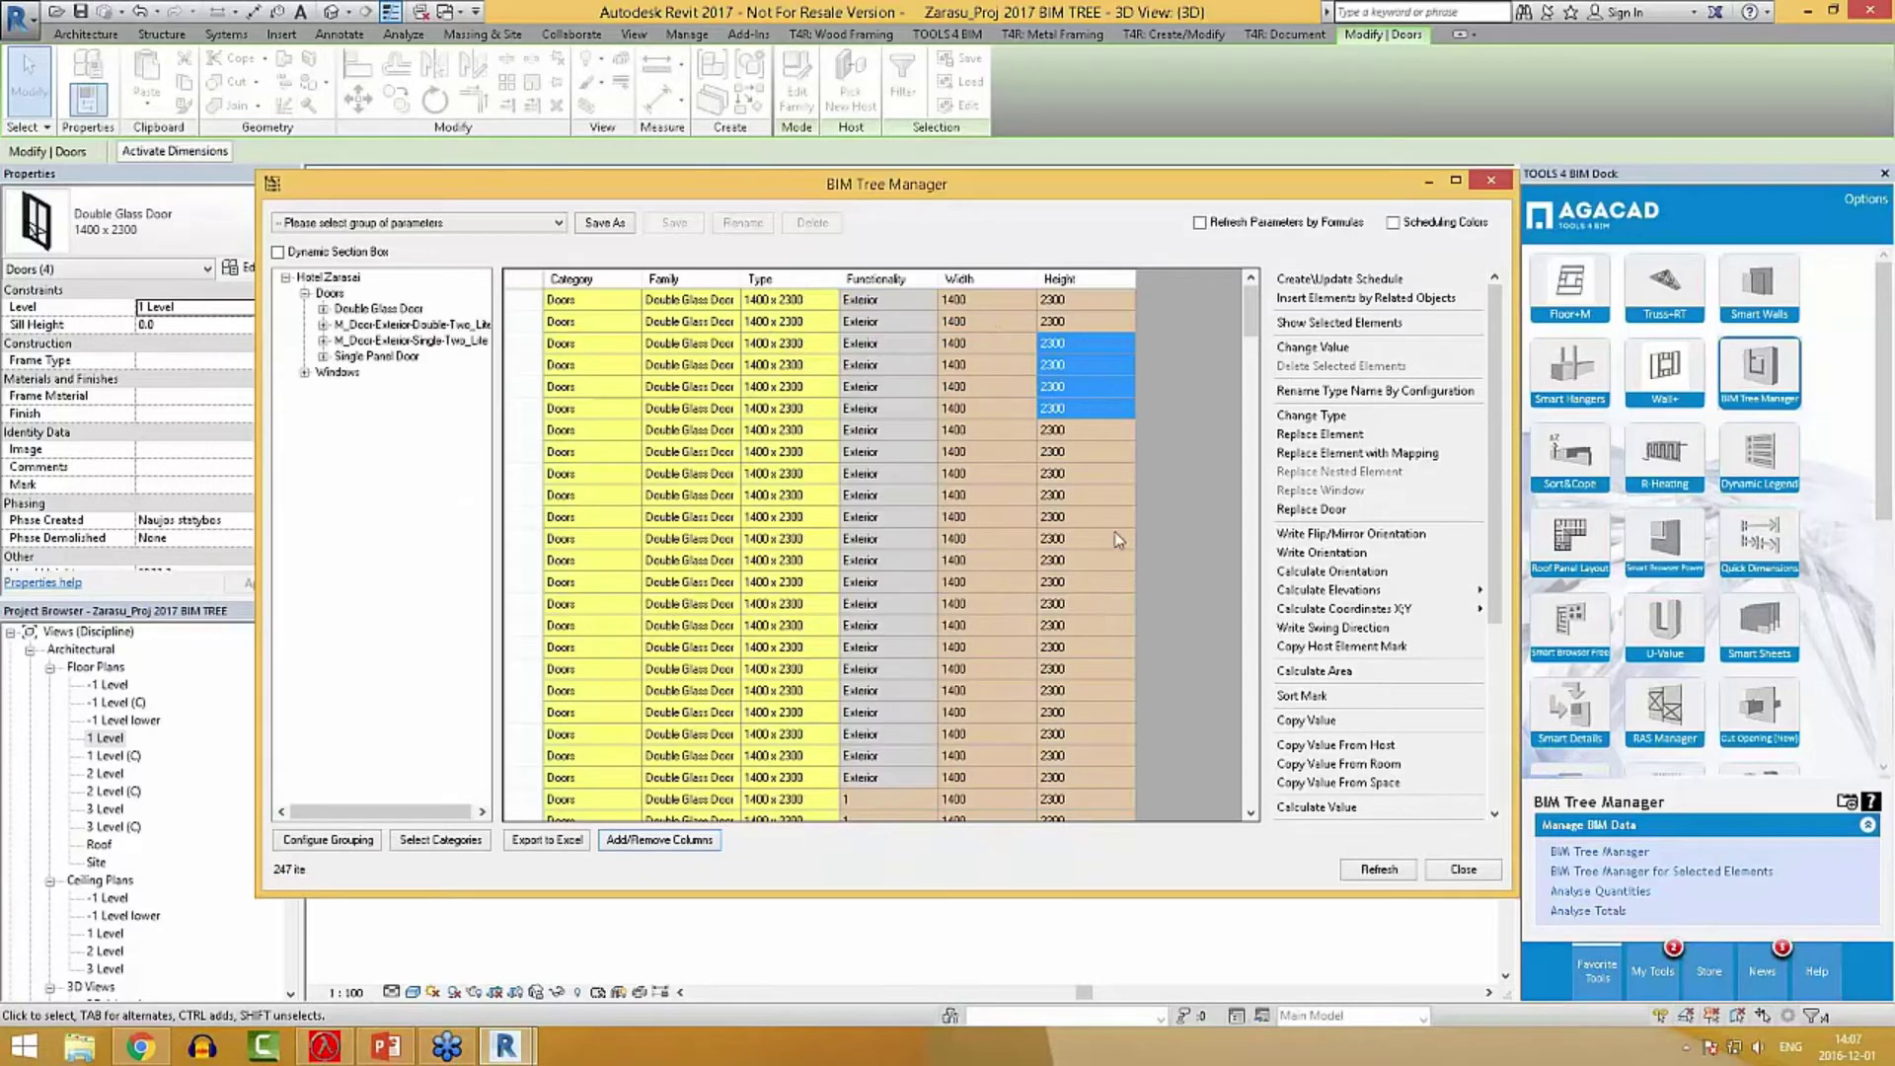
Review the doors' Functionality and Height values, list the windows, and return to all elements of the project.
drag(901, 300, 908, 538)
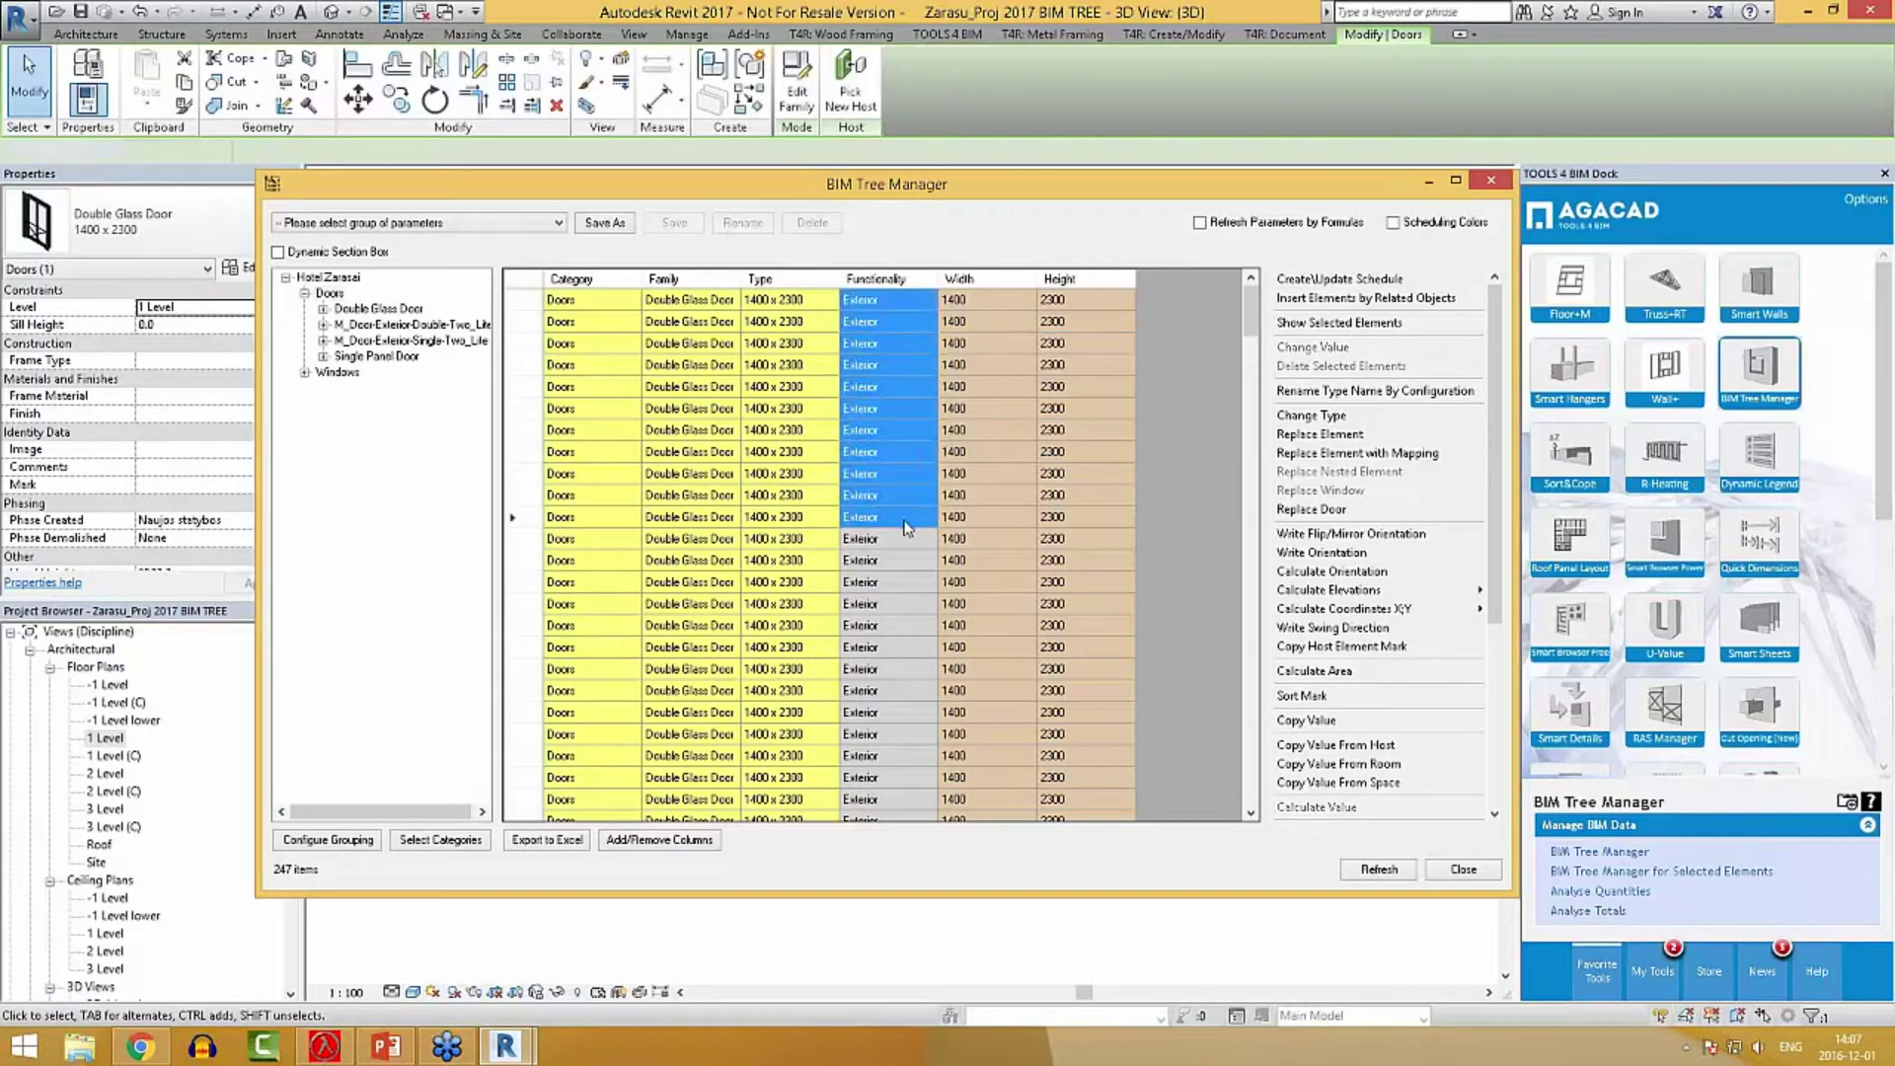
drag(1048, 343, 1110, 386)
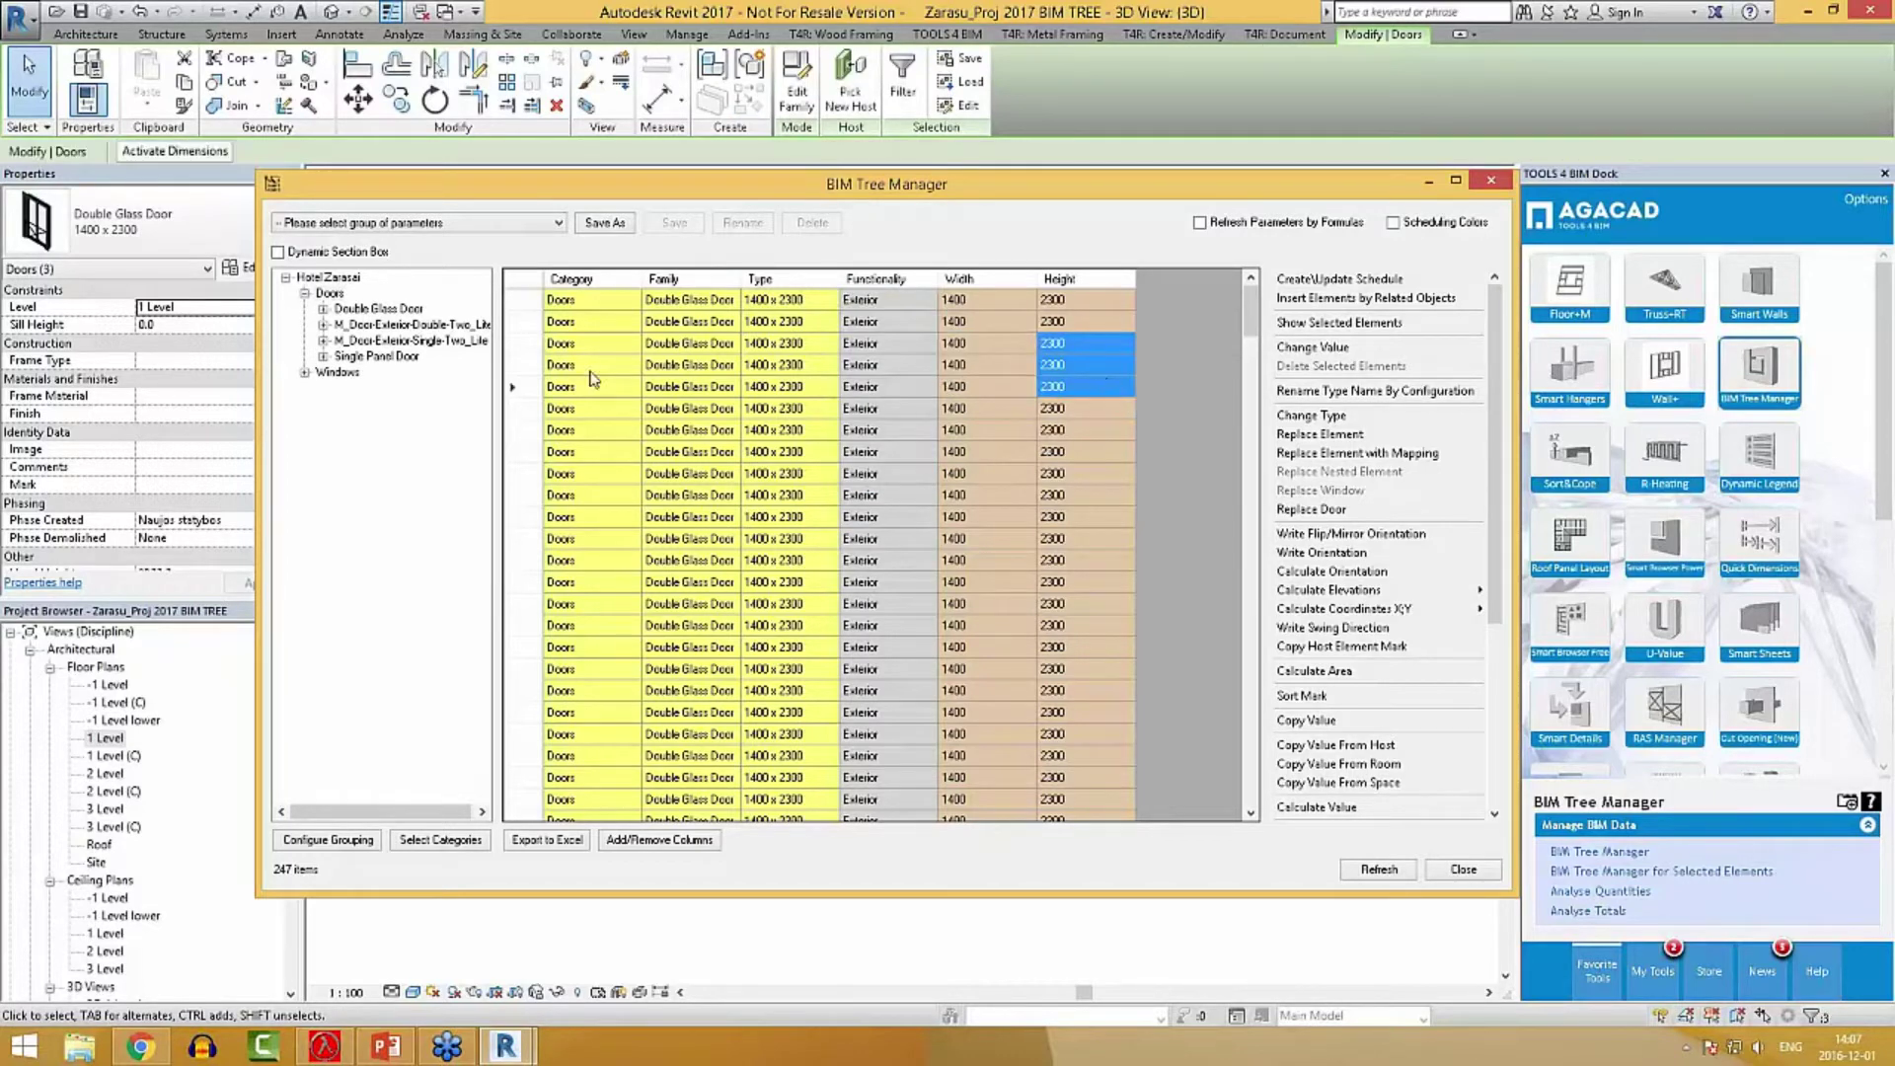
click(332, 372)
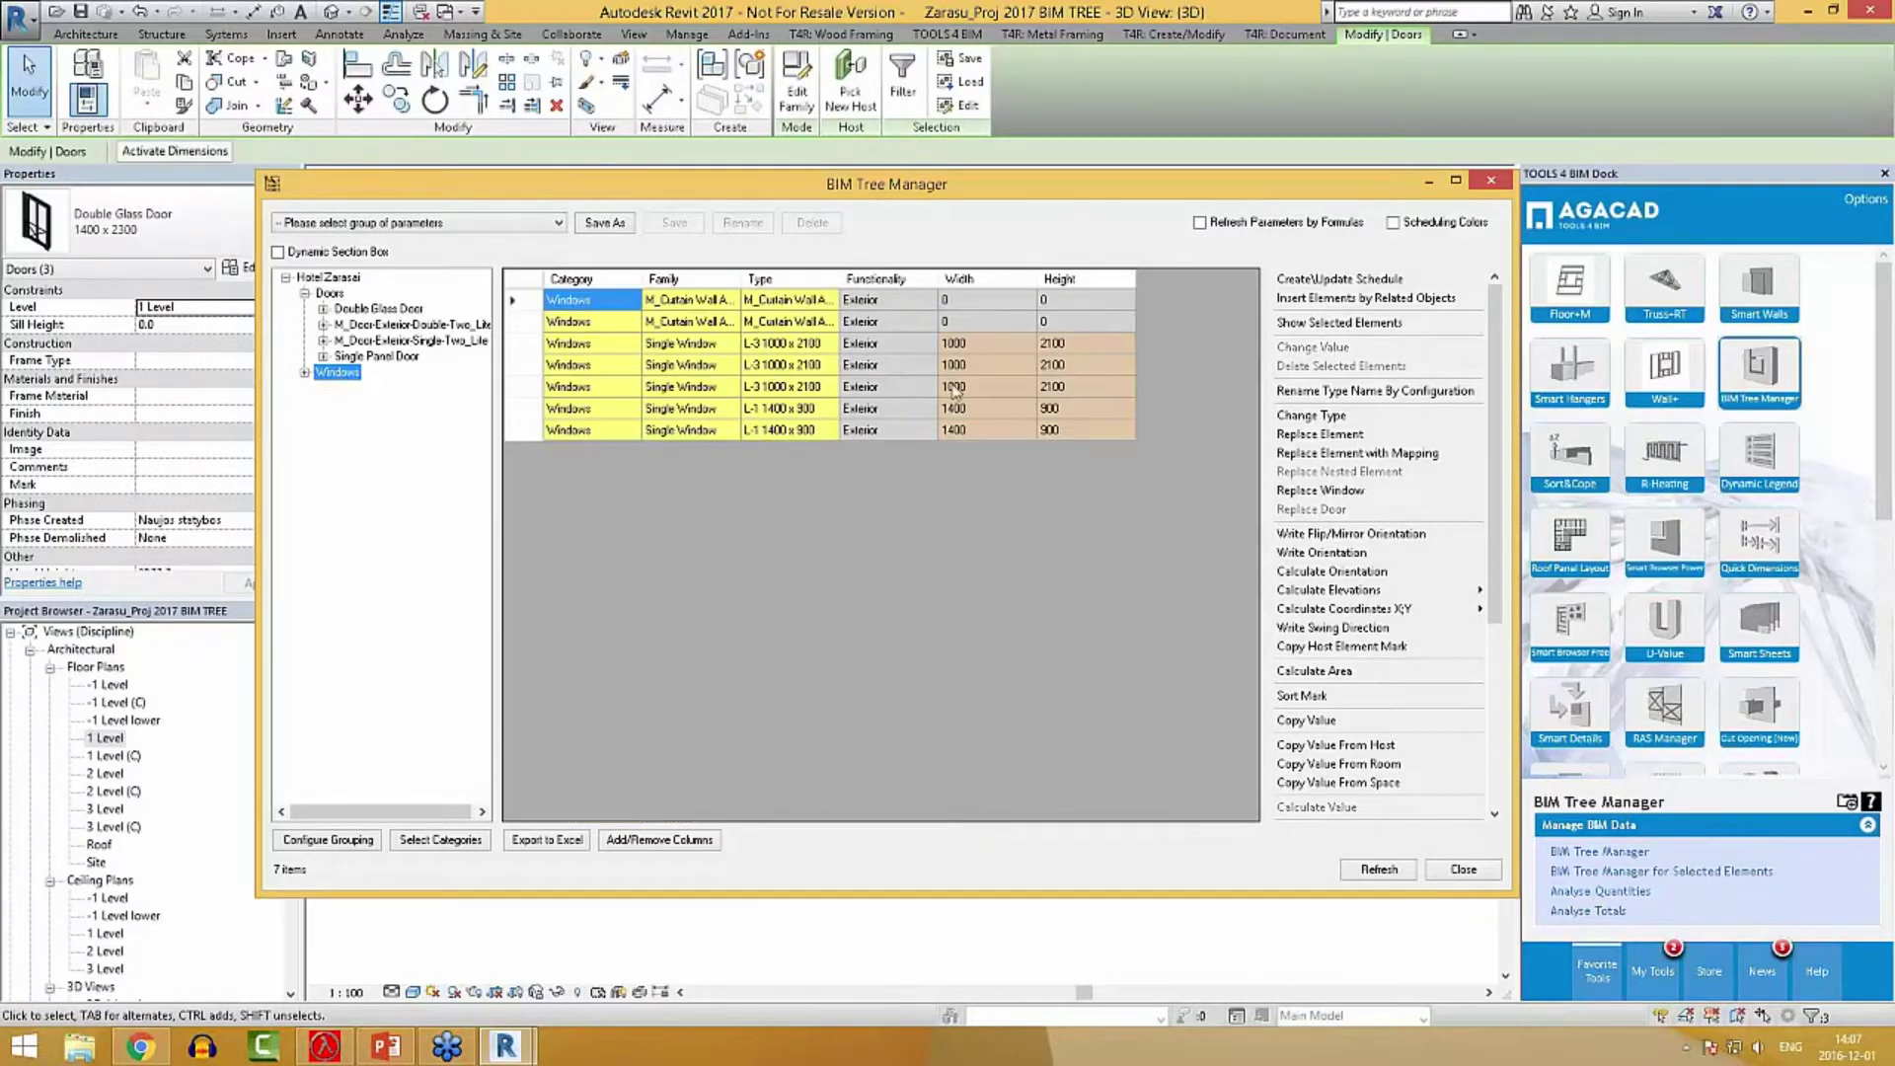
click(327, 277)
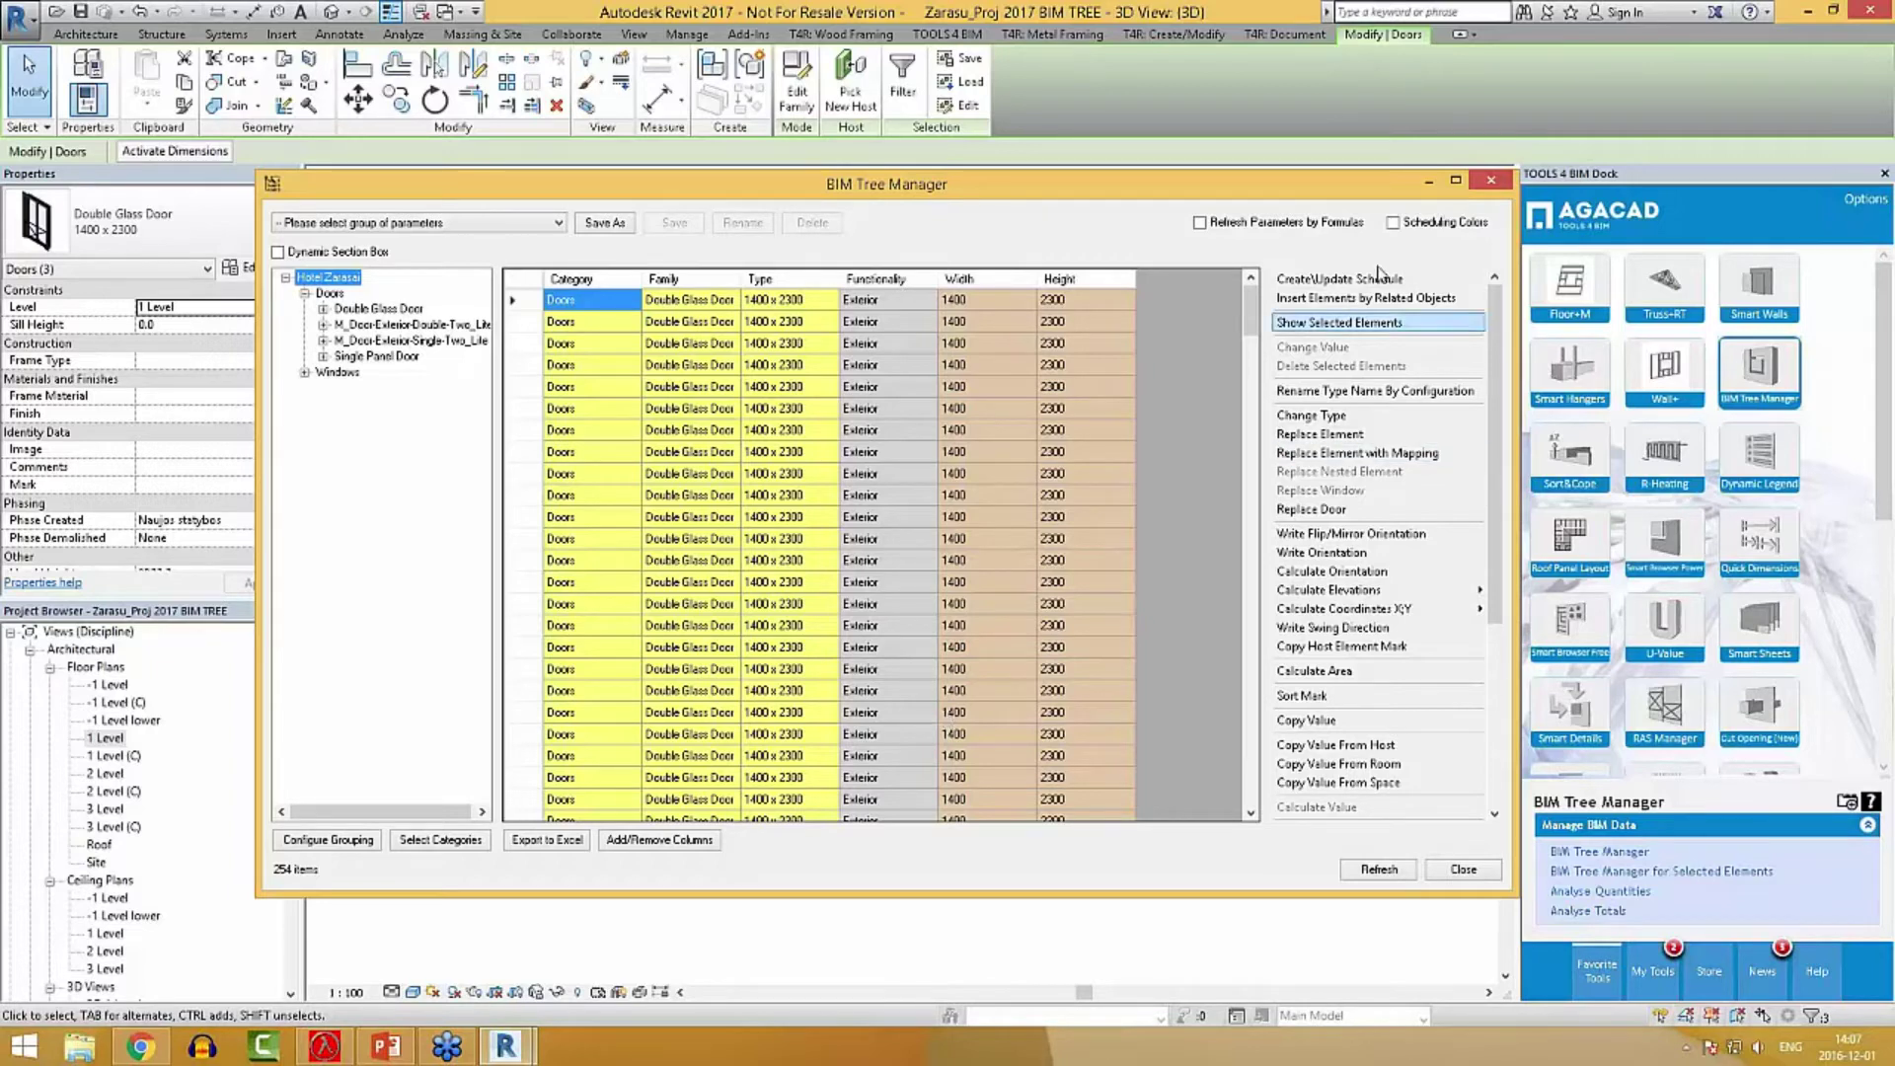
Set the BIM Tree Manager aside, open the 1 Level floor plan, and check the tags of the corridor doors between axes 5 and 7.
click(1430, 182)
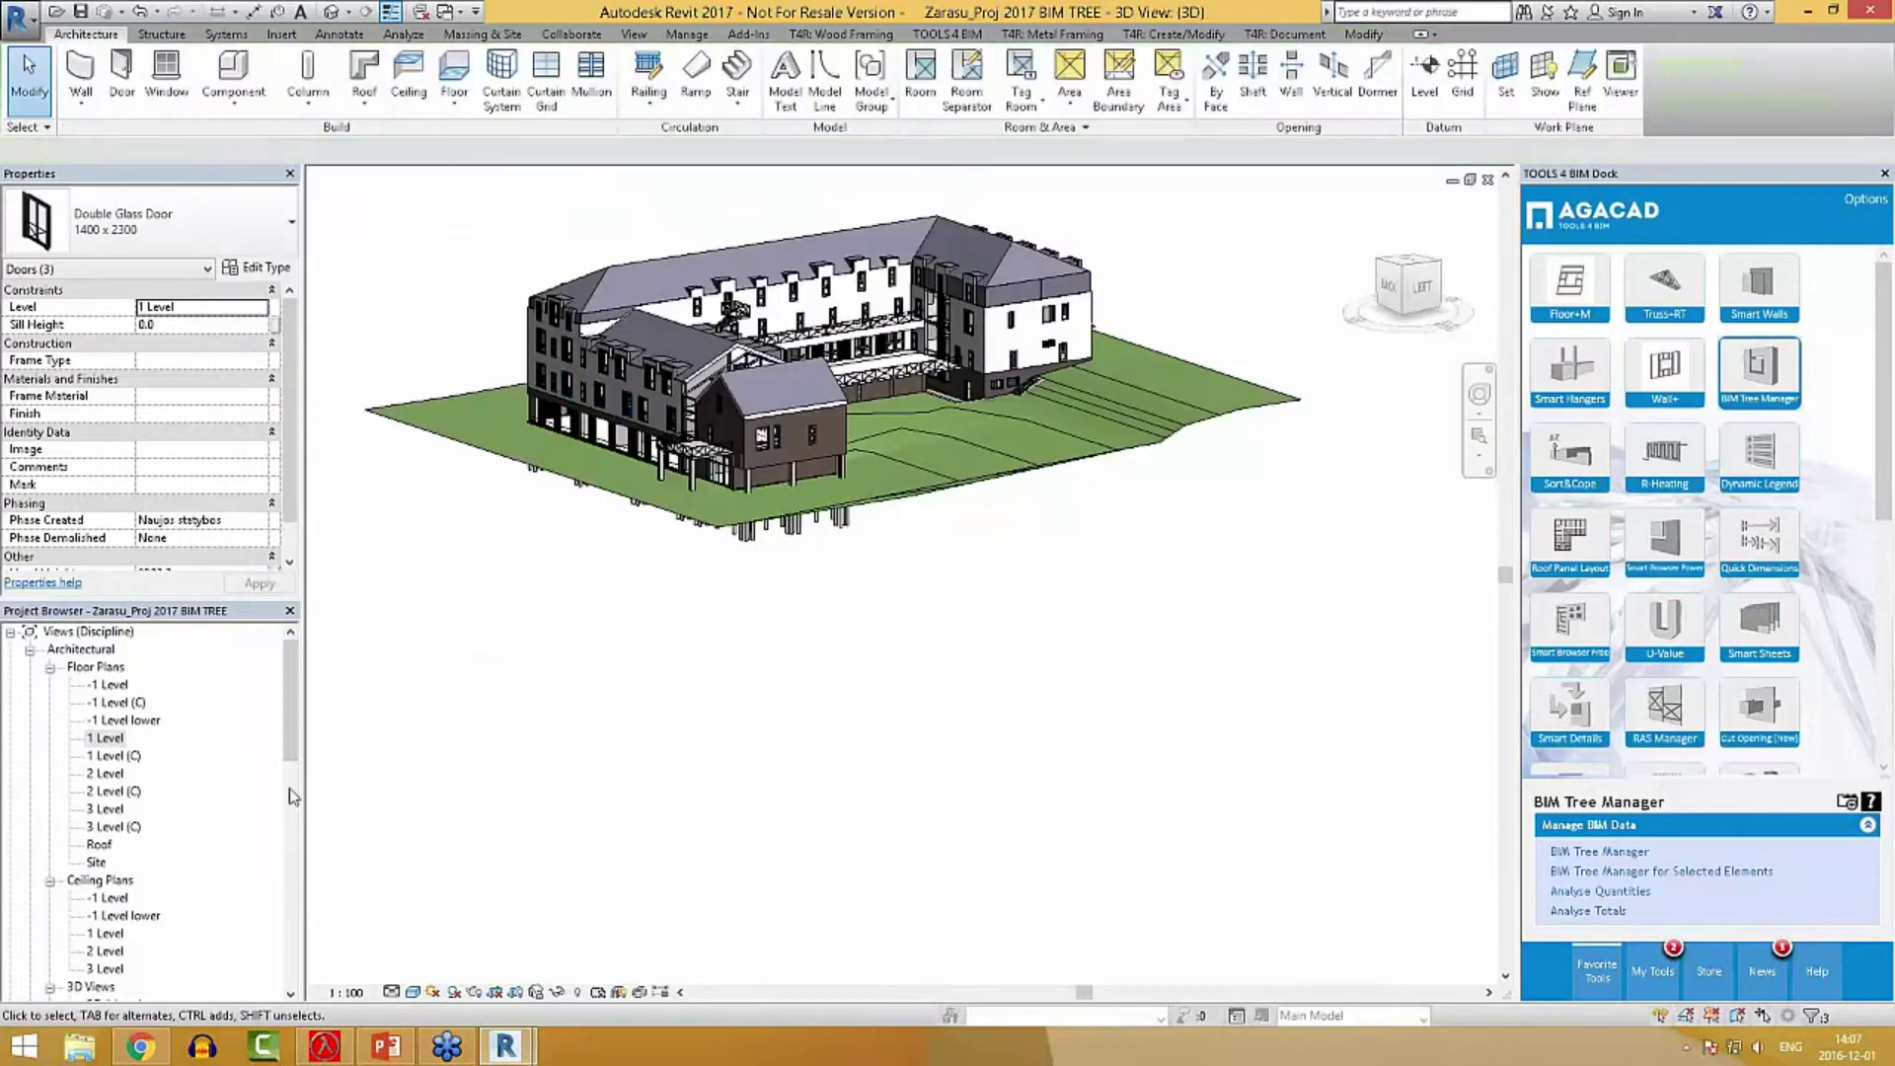
double_click(111, 740)
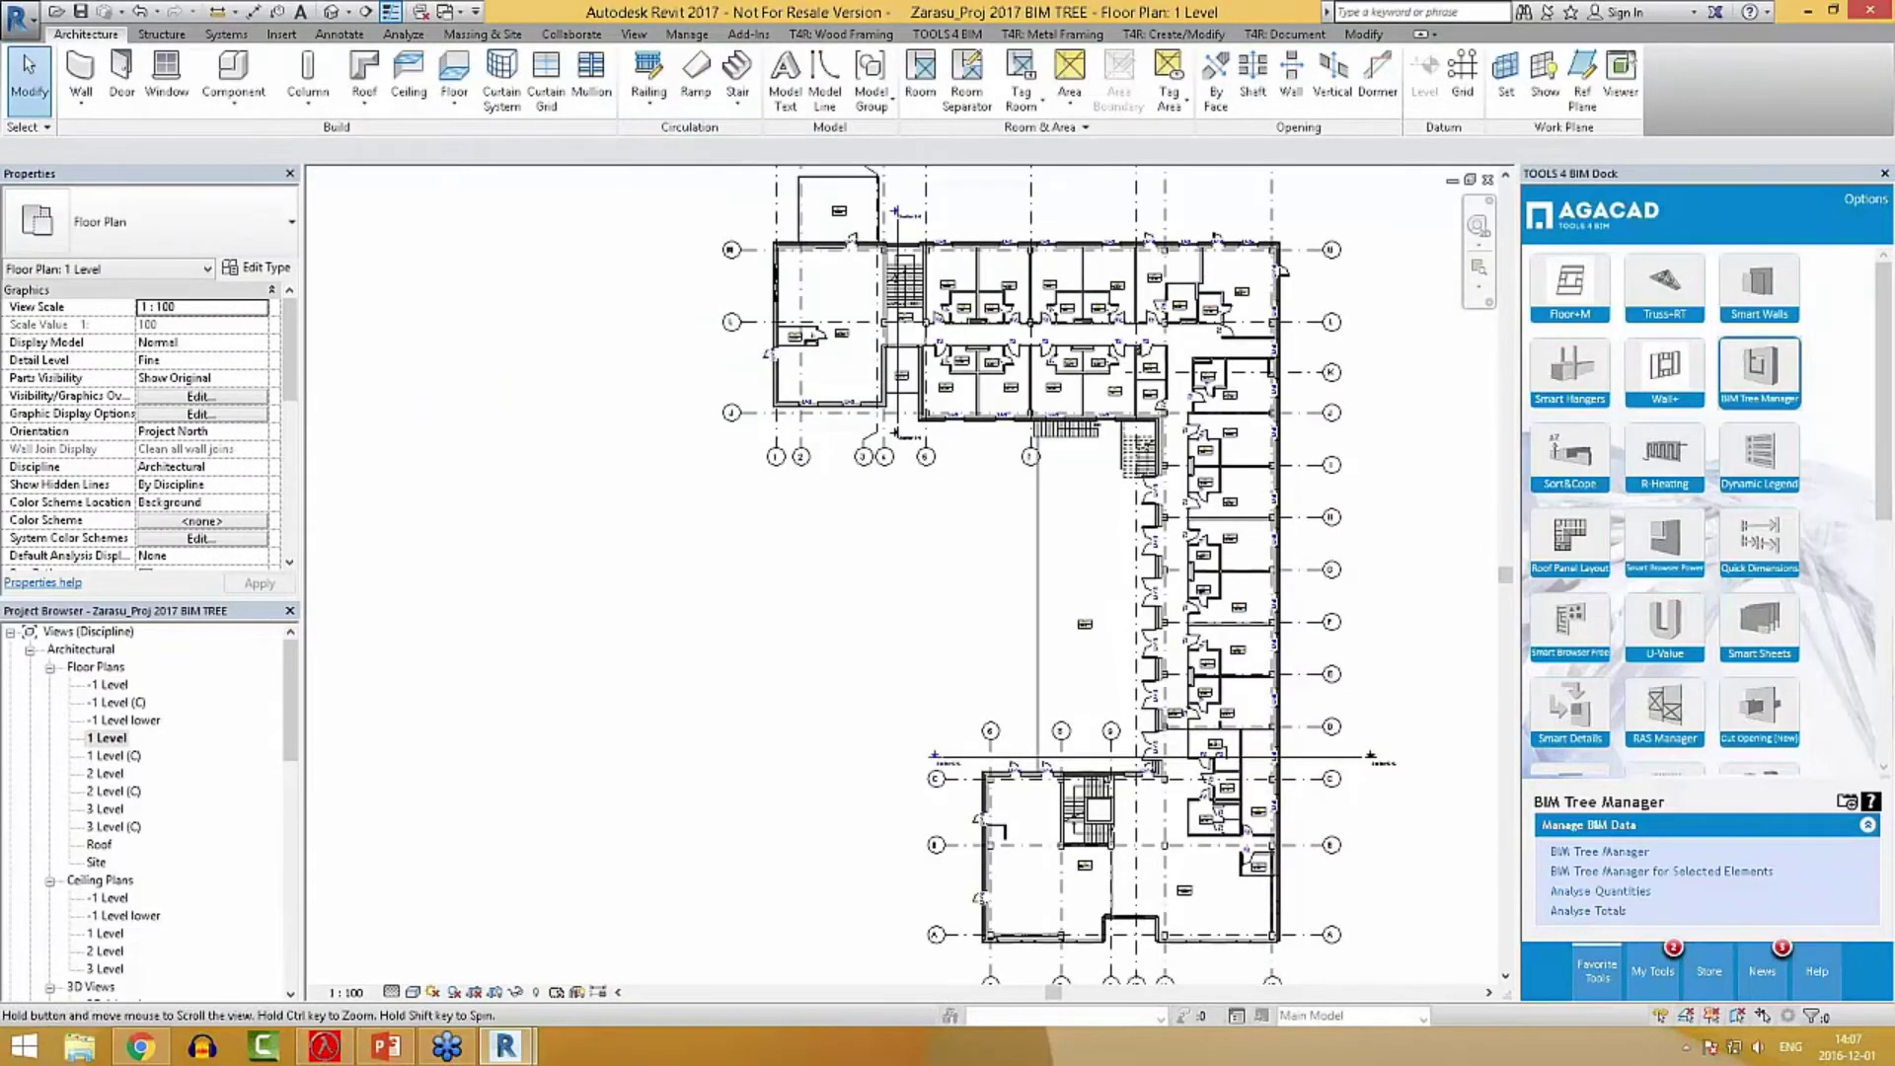
scroll(889, 415, up, 2)
scroll(824, 375, up, 2)
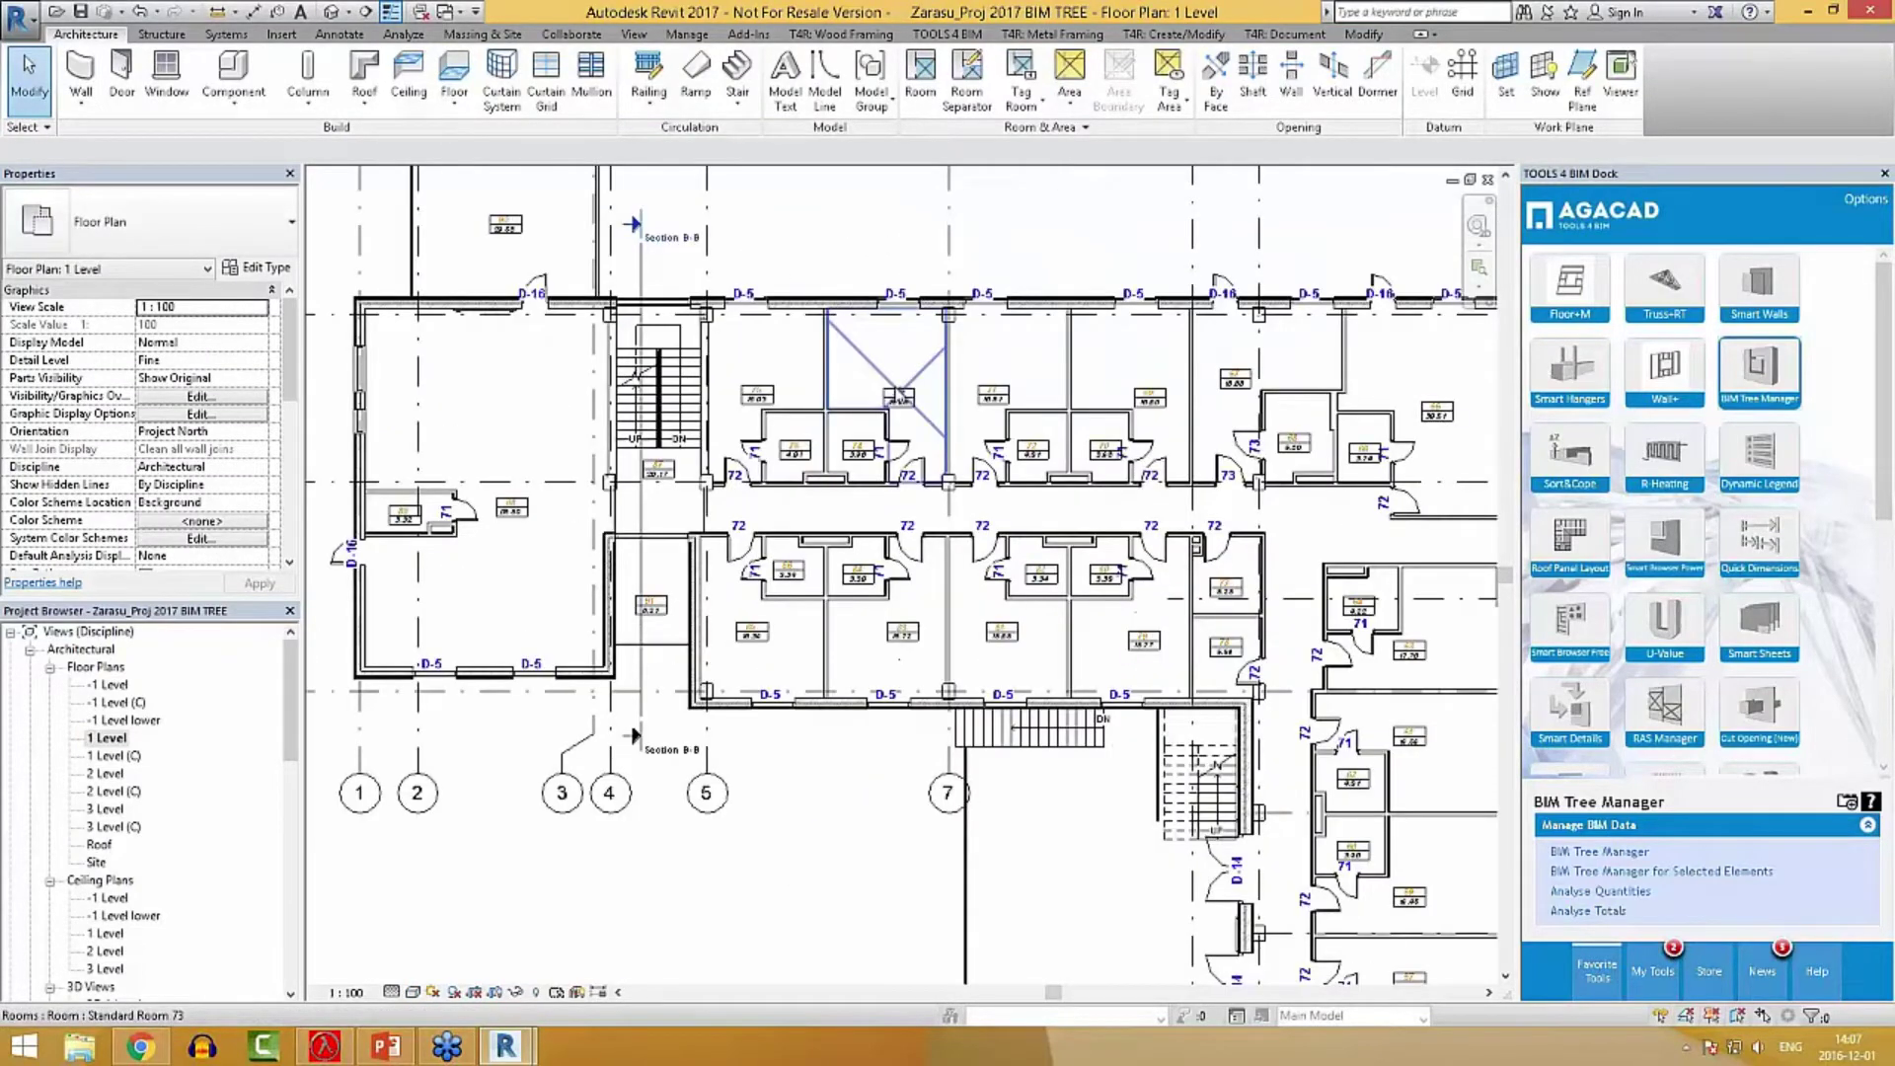
scroll(906, 500, up, 1)
click(935, 457)
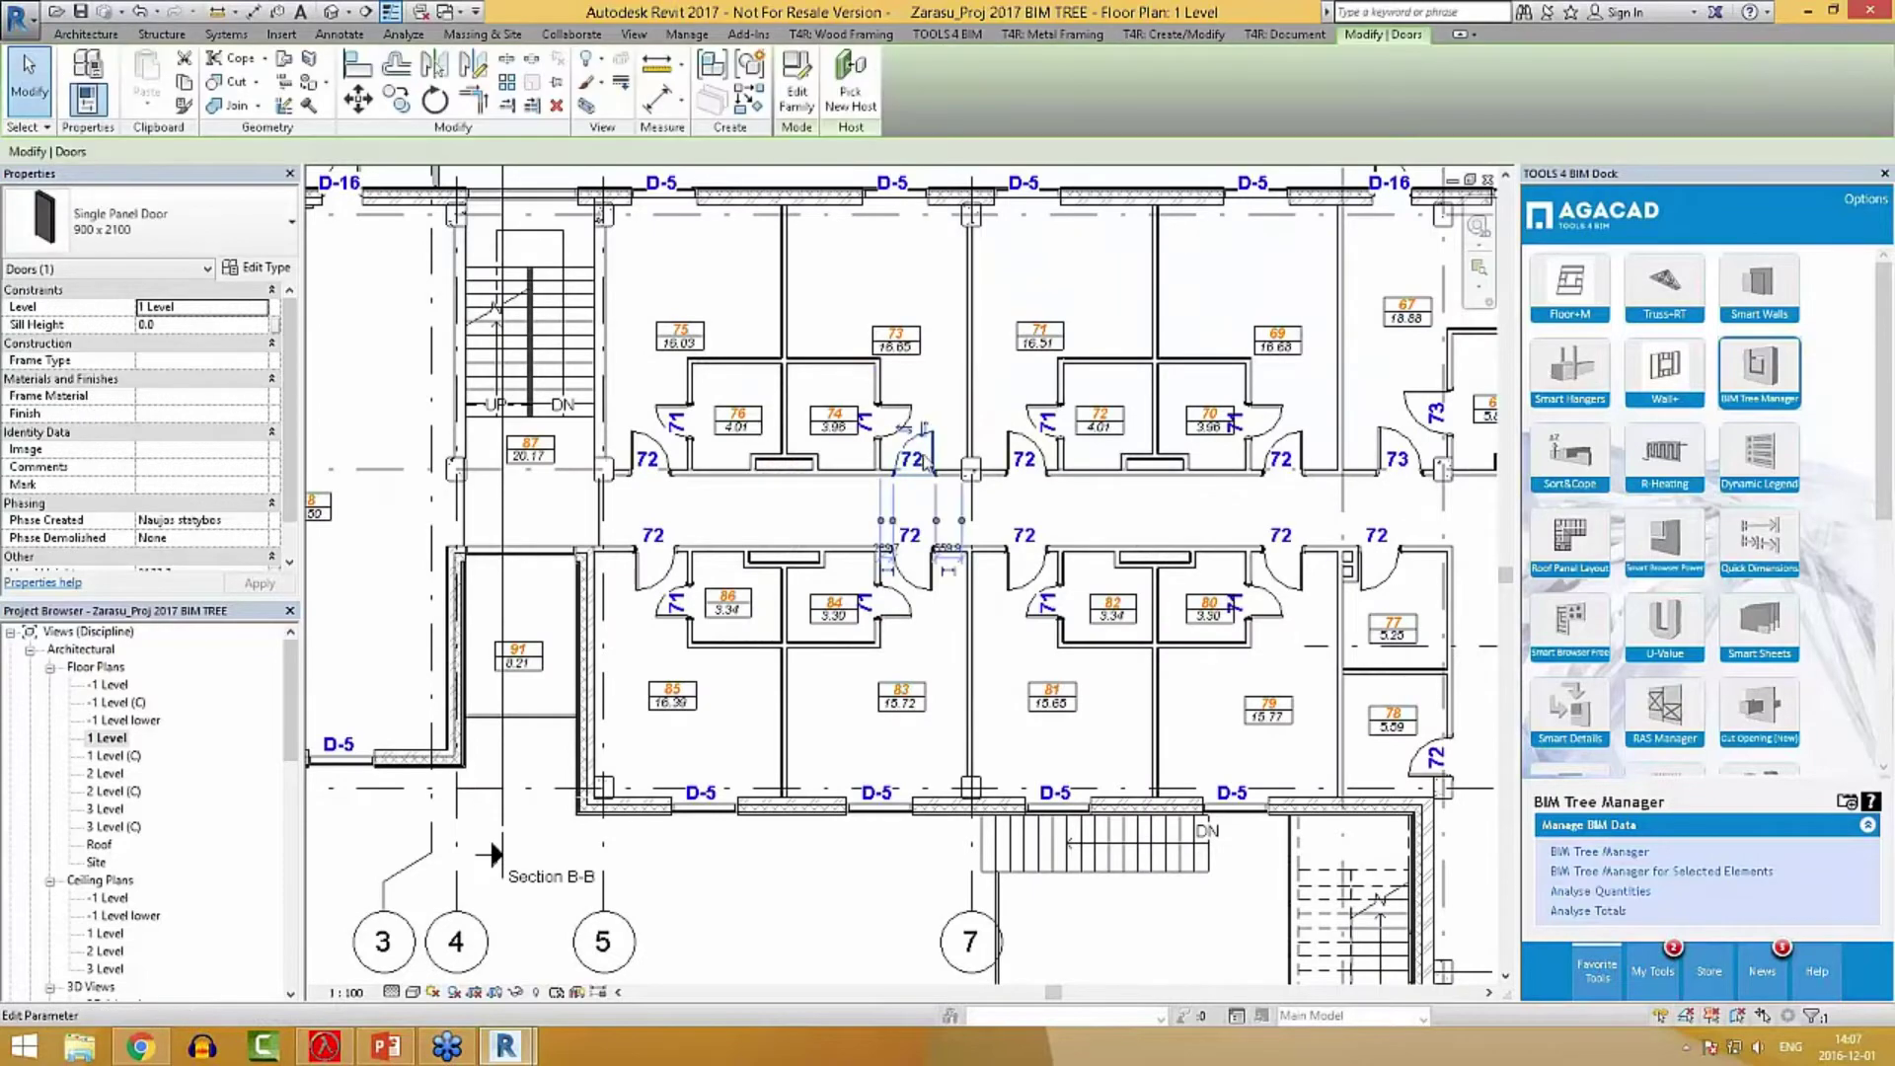
key(Escape)
click(646, 477)
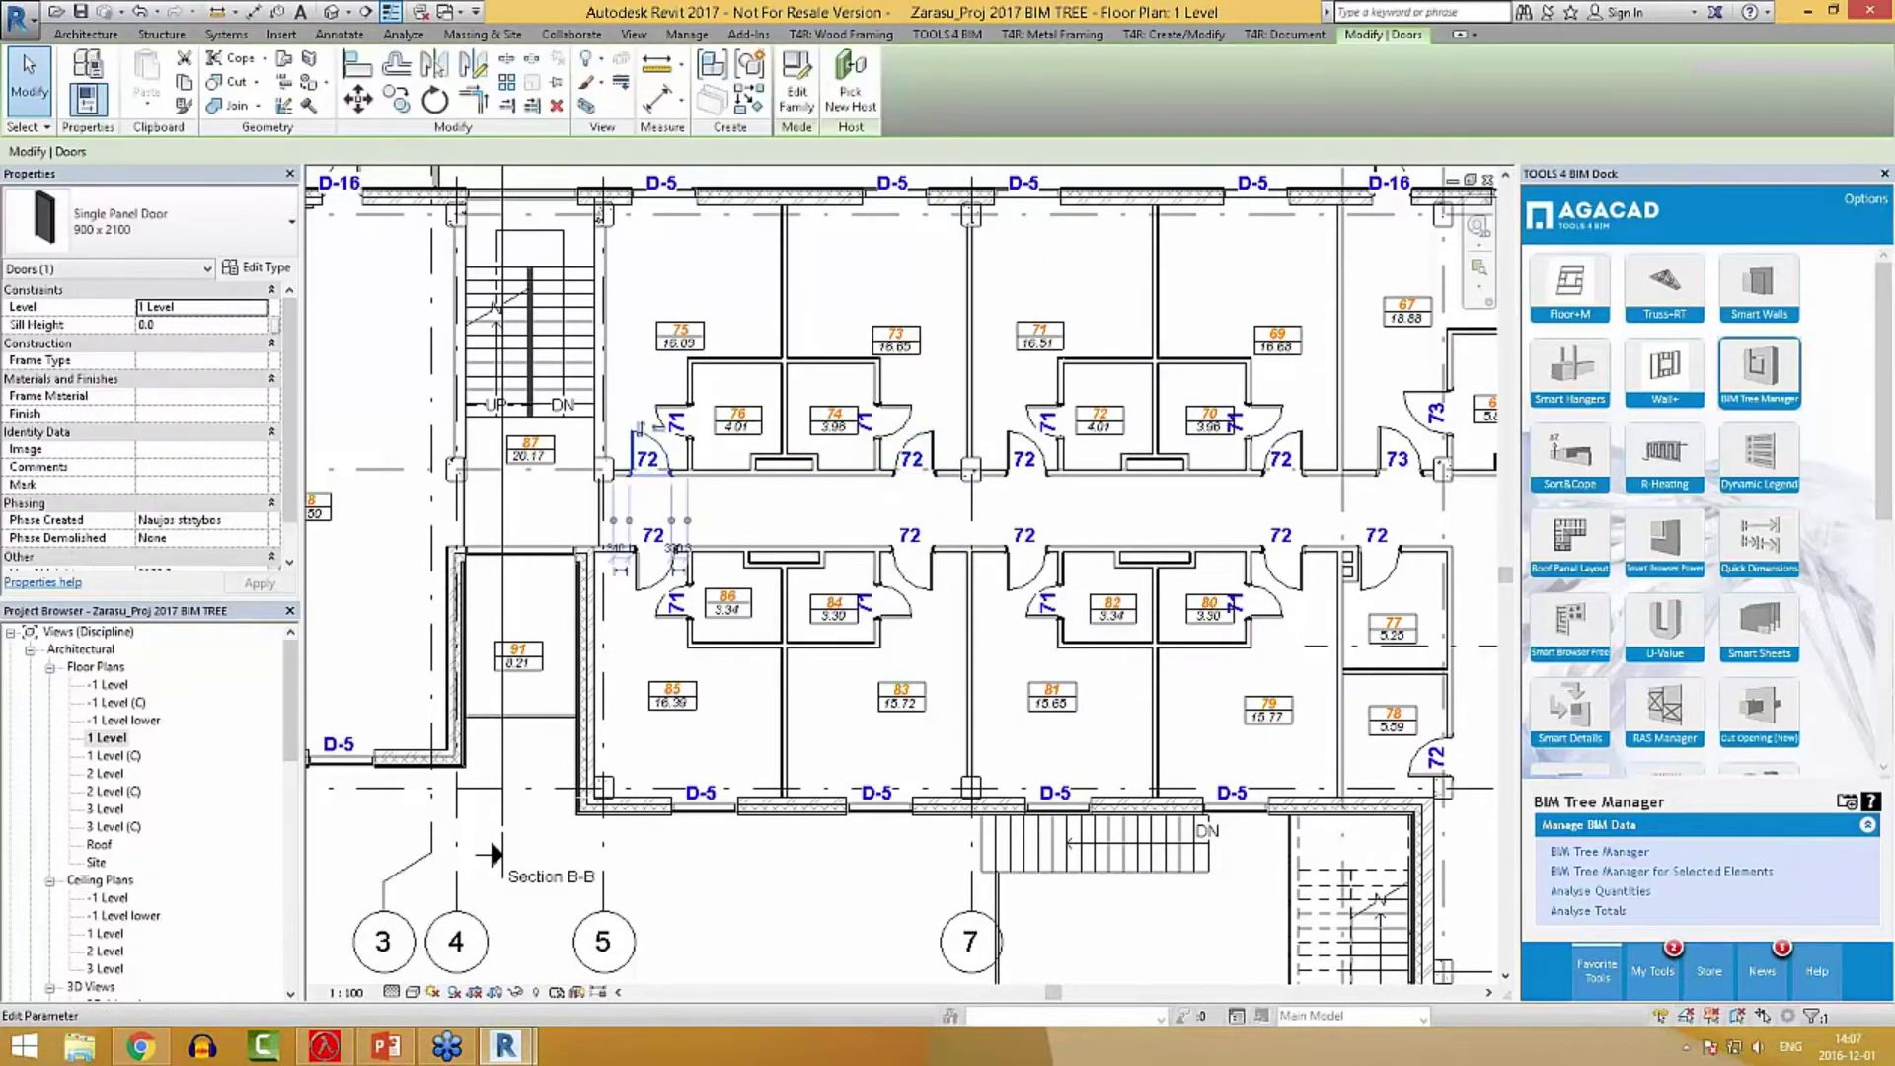
Examine the door tags along the corridor and down the room wing between axes L and D.
middle_drag(993, 507, 582, 446)
middle_drag(770, 454, 583, 449)
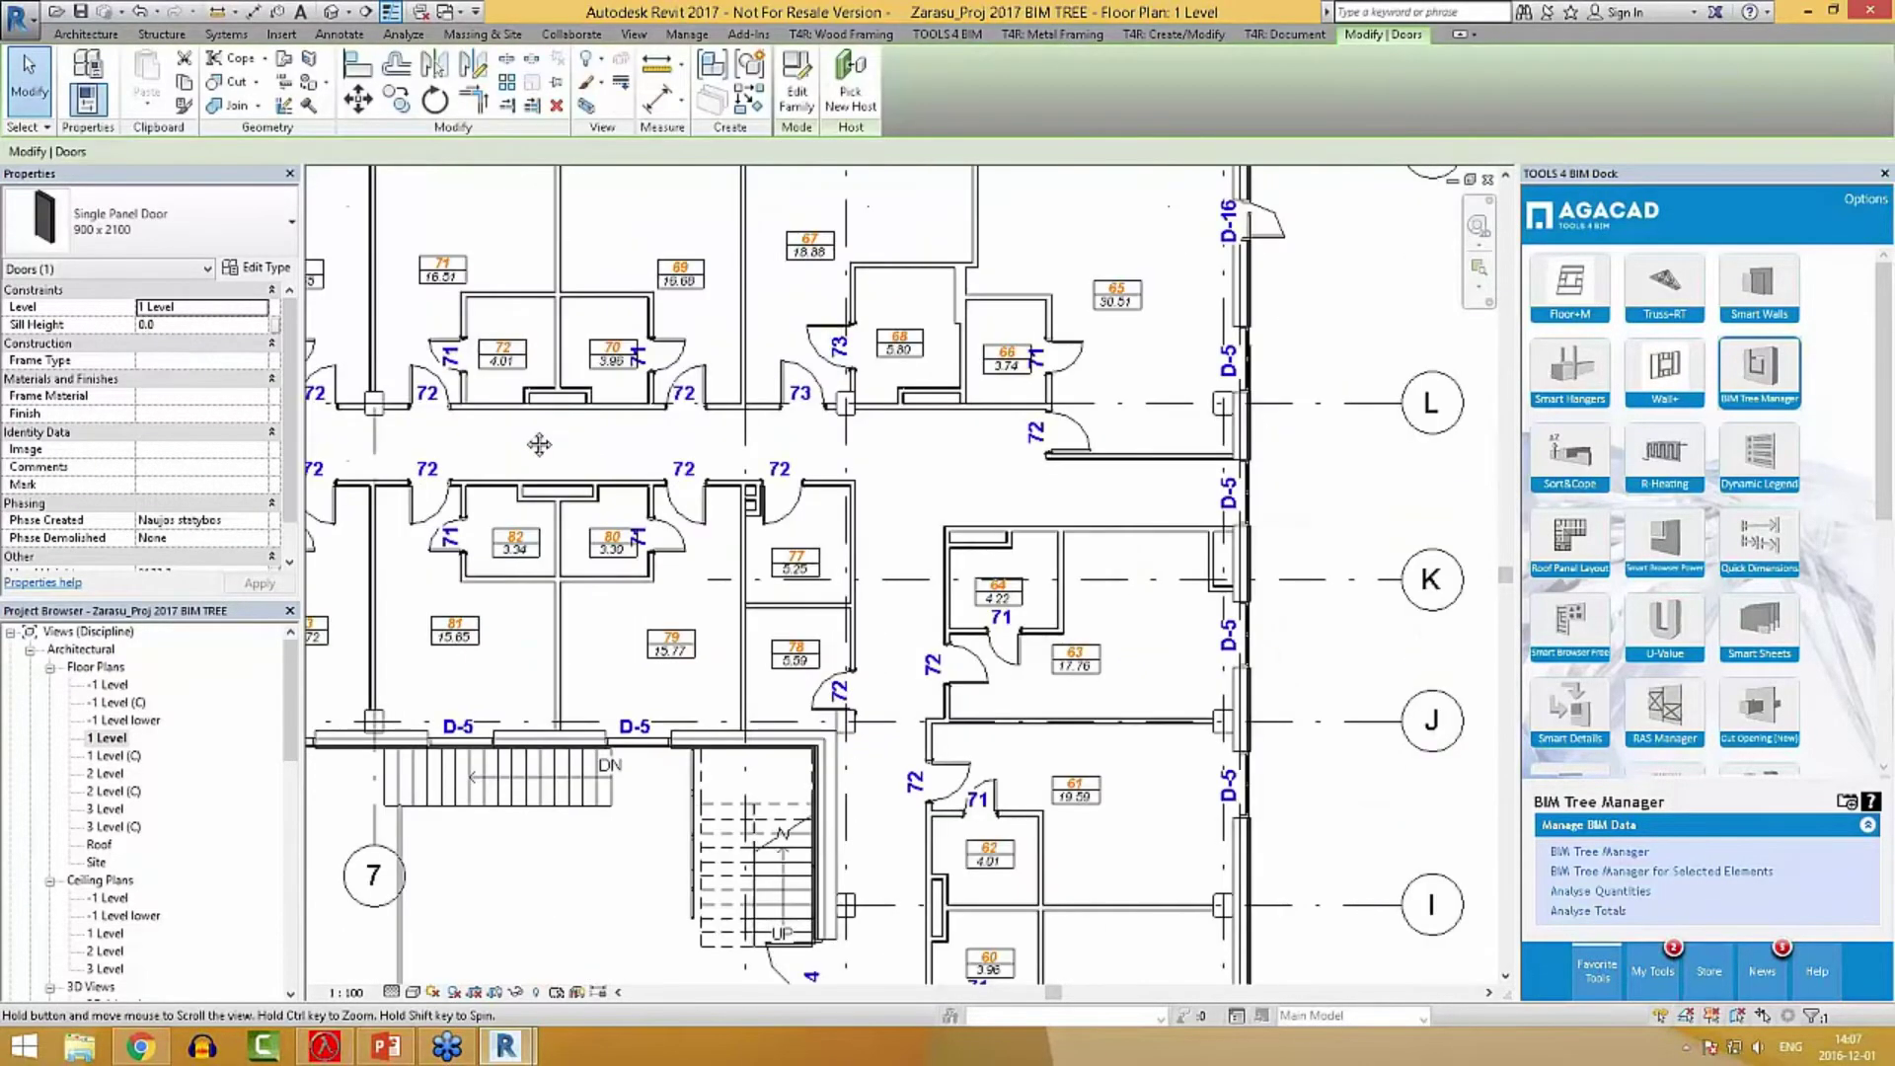
middle_drag(987, 710, 911, 306)
scroll(940, 750, down, 5)
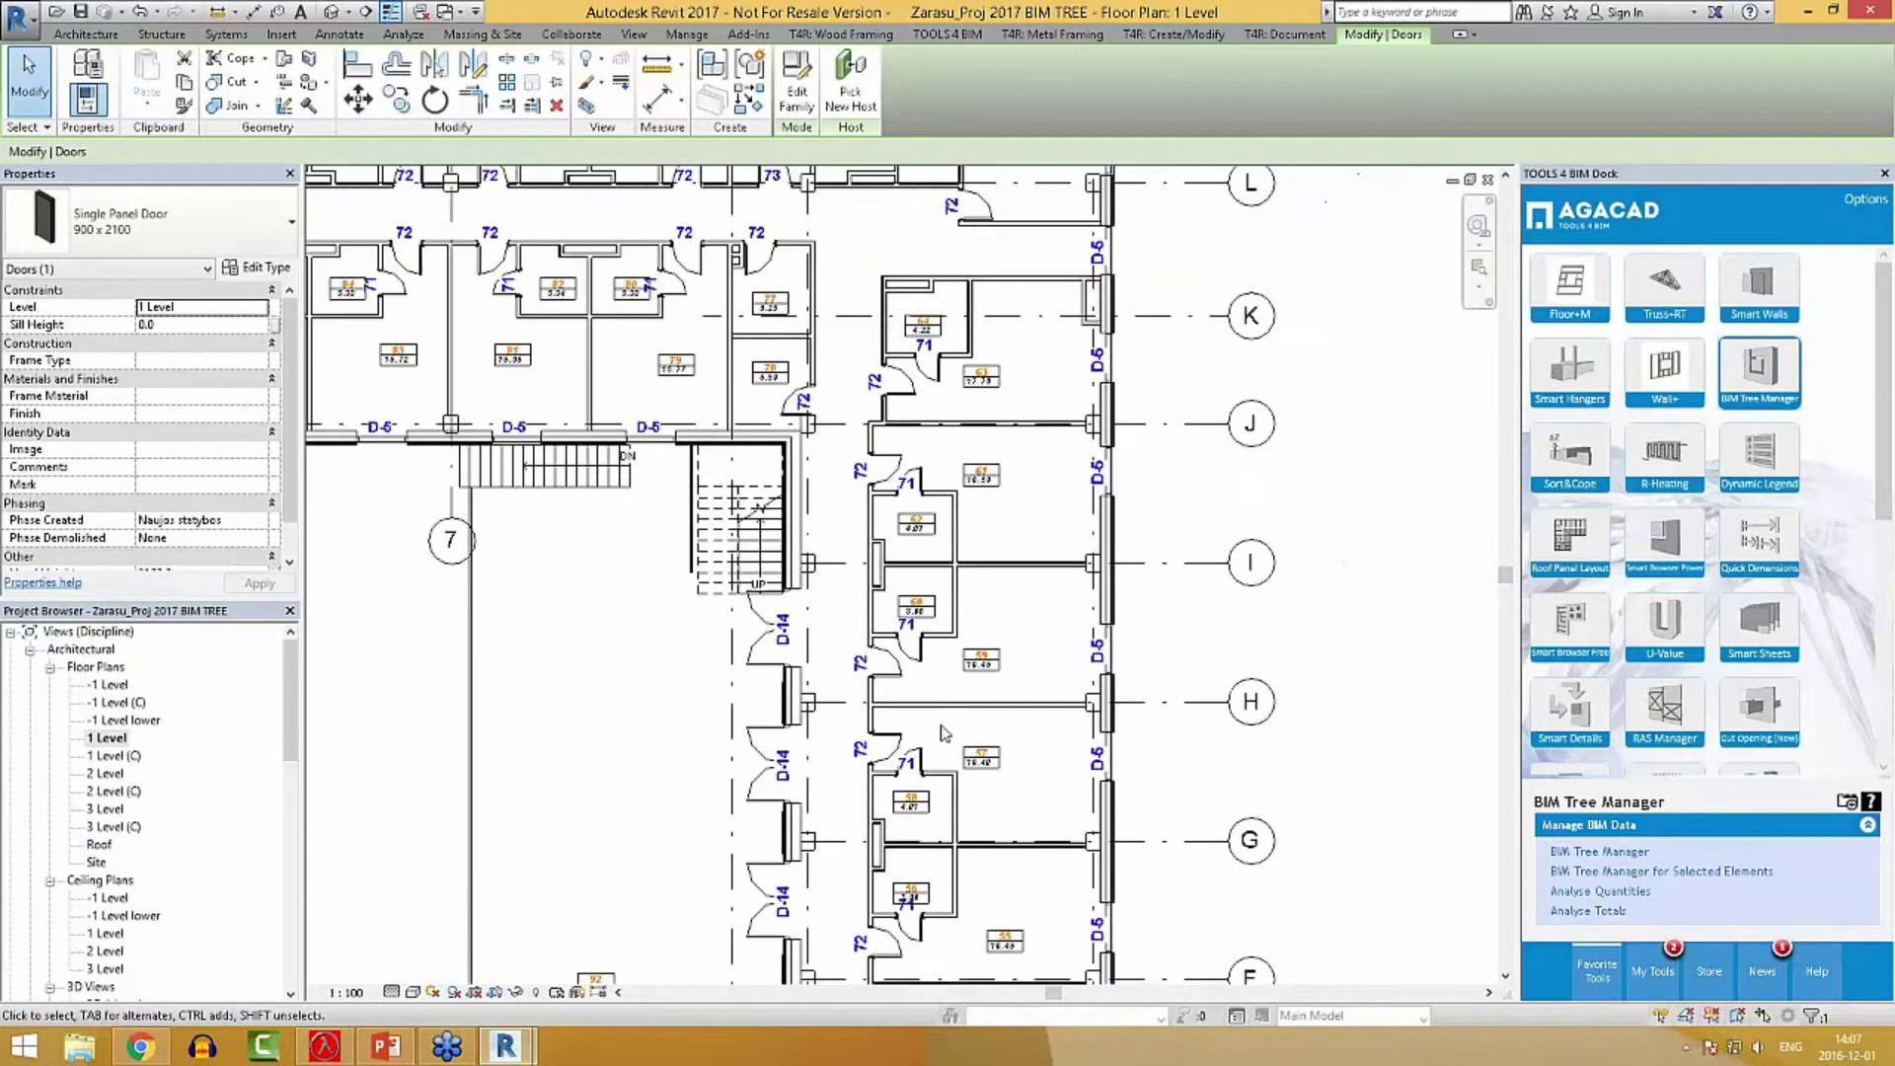
key(Escape)
middle_drag(1354, 516, 1259, 513)
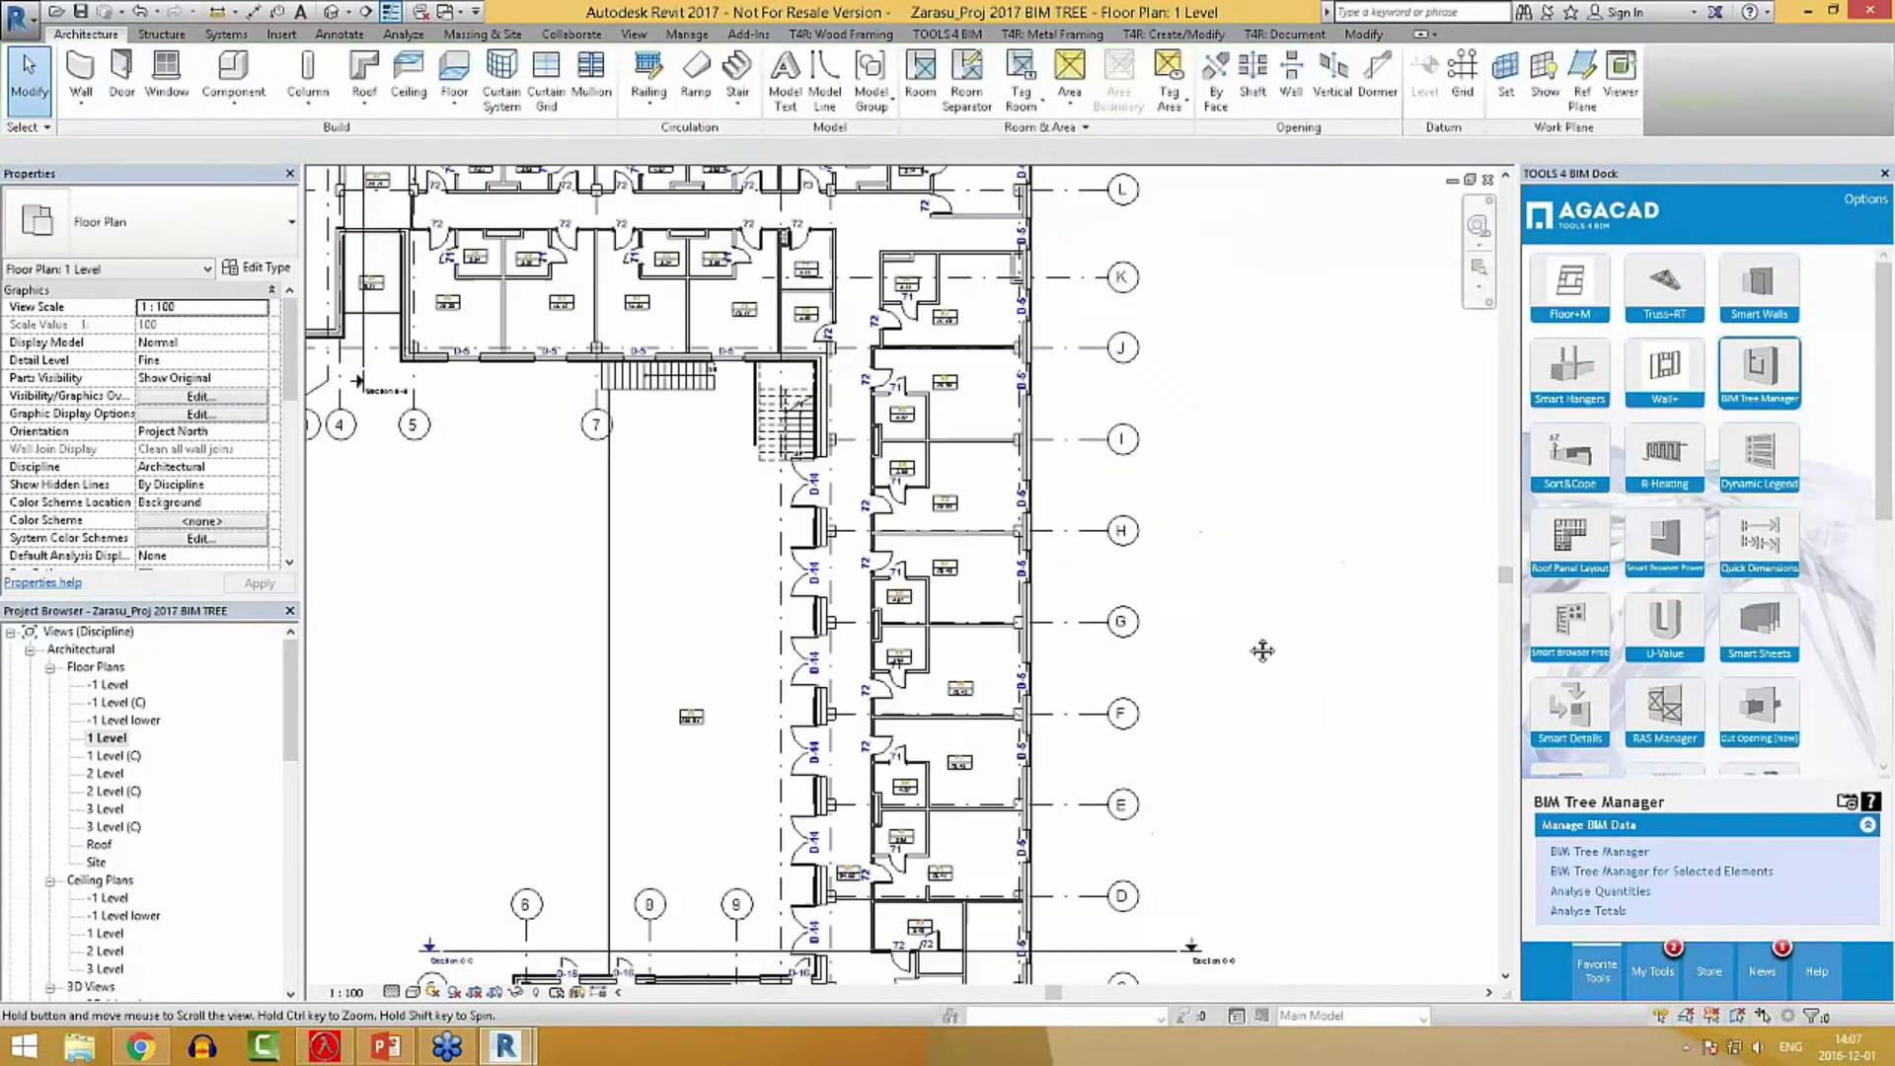
Check the Type Mark of the single panel corridor door between axes I and H in its type properties.
scroll(857, 541, up, 2)
click(856, 540)
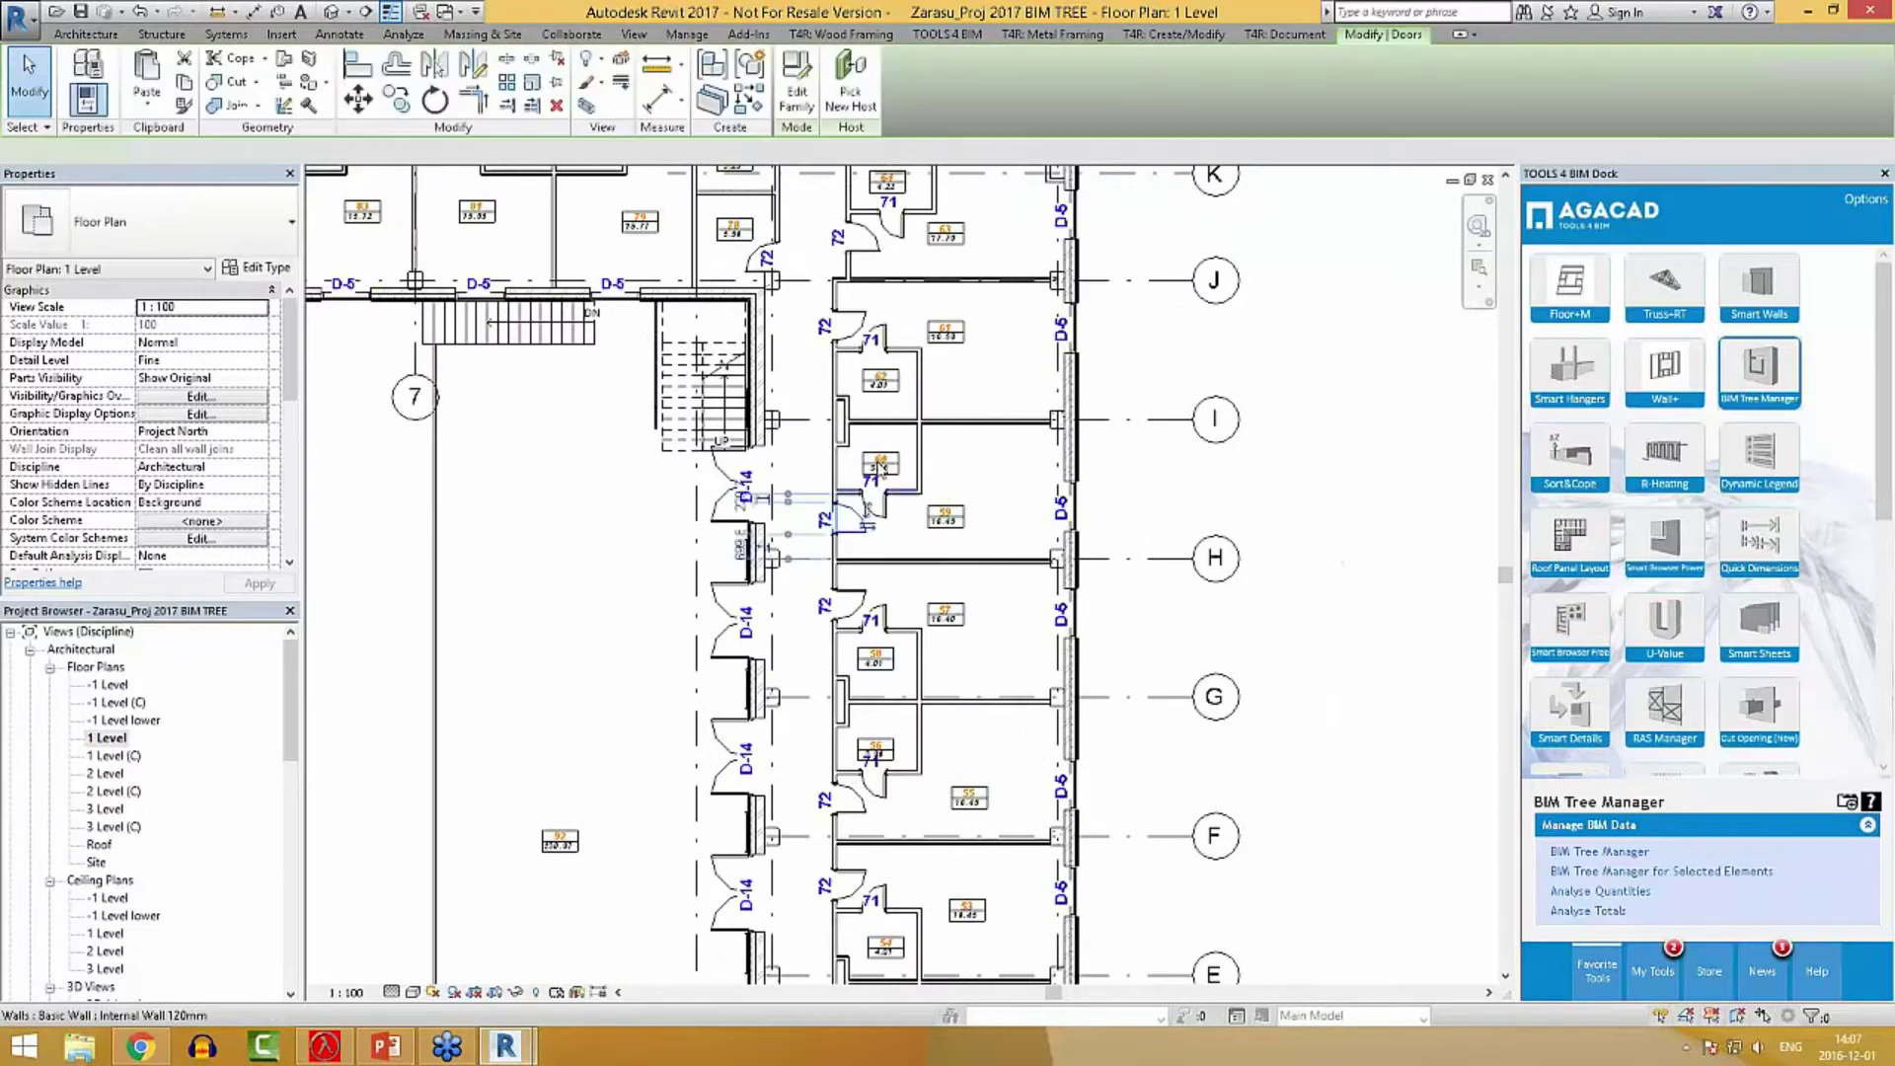
click(256, 267)
drag(1421, 383, 1420, 617)
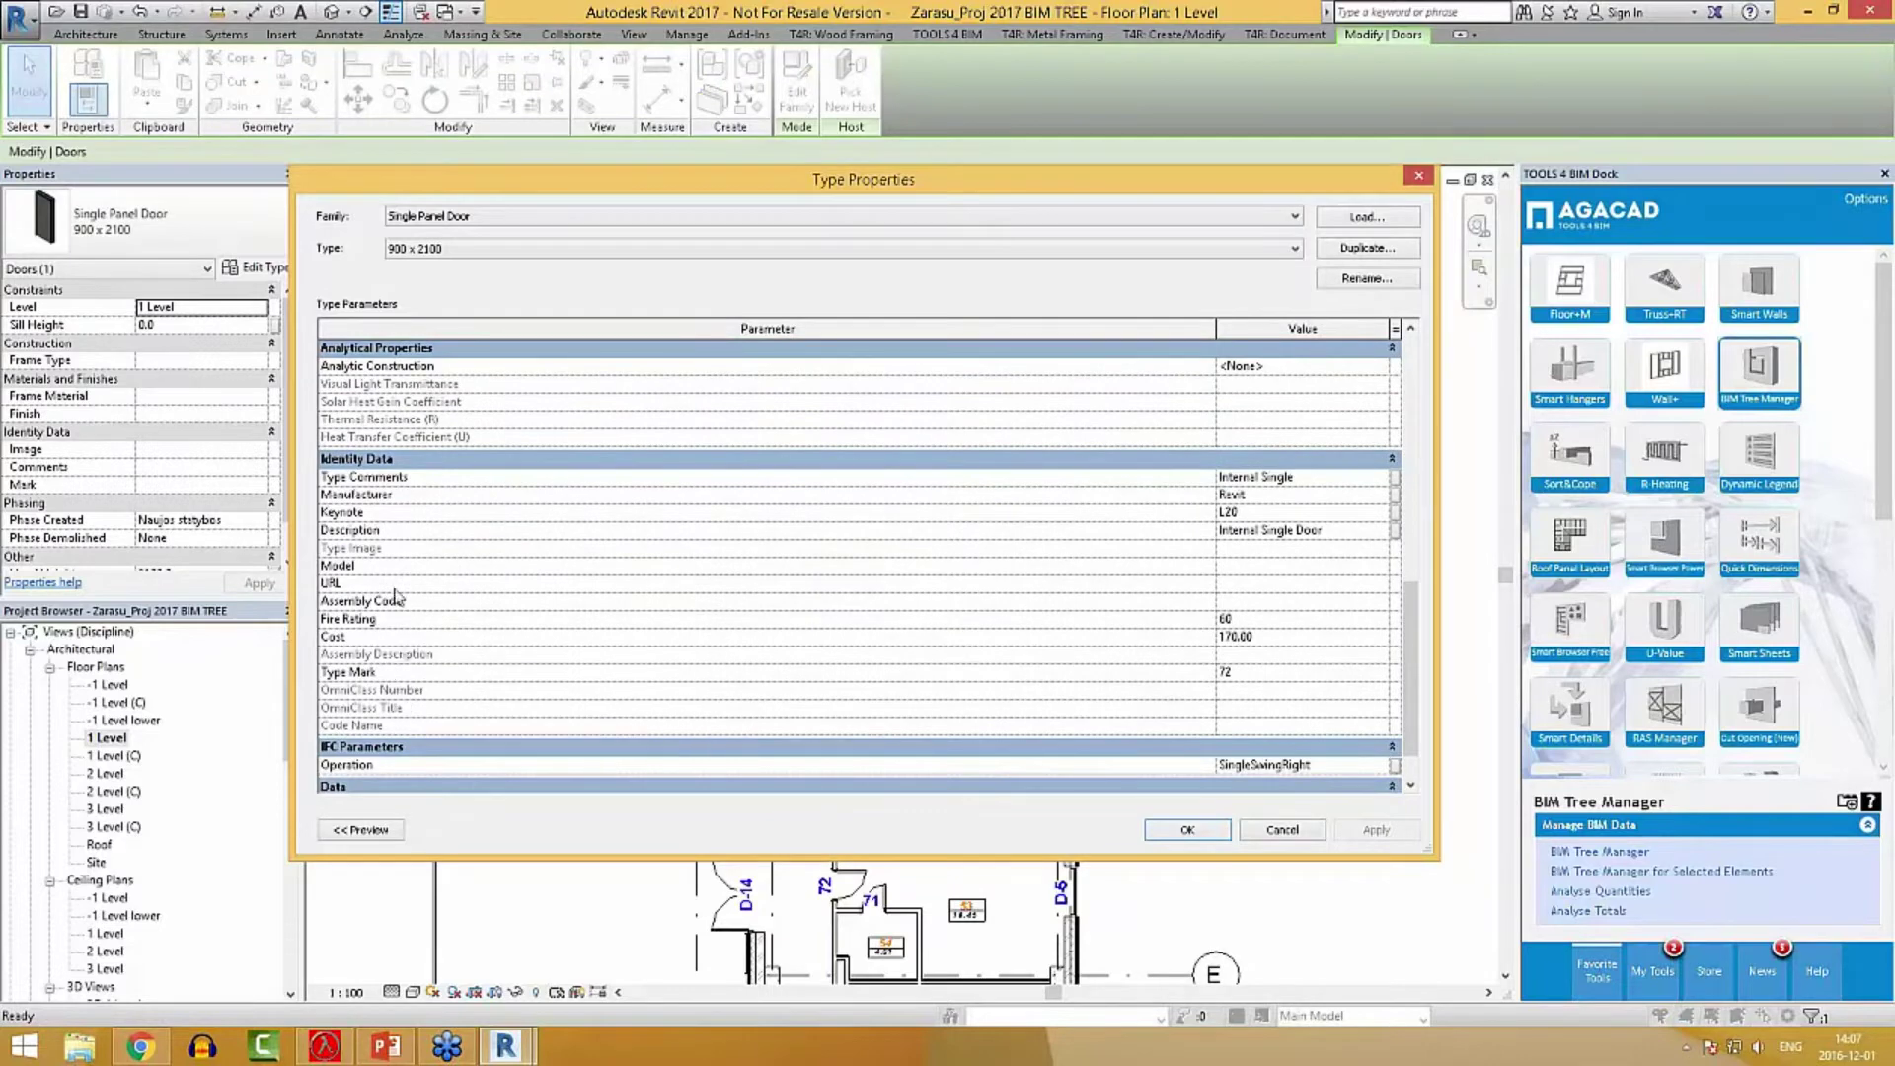
drag(1417, 629, 1405, 694)
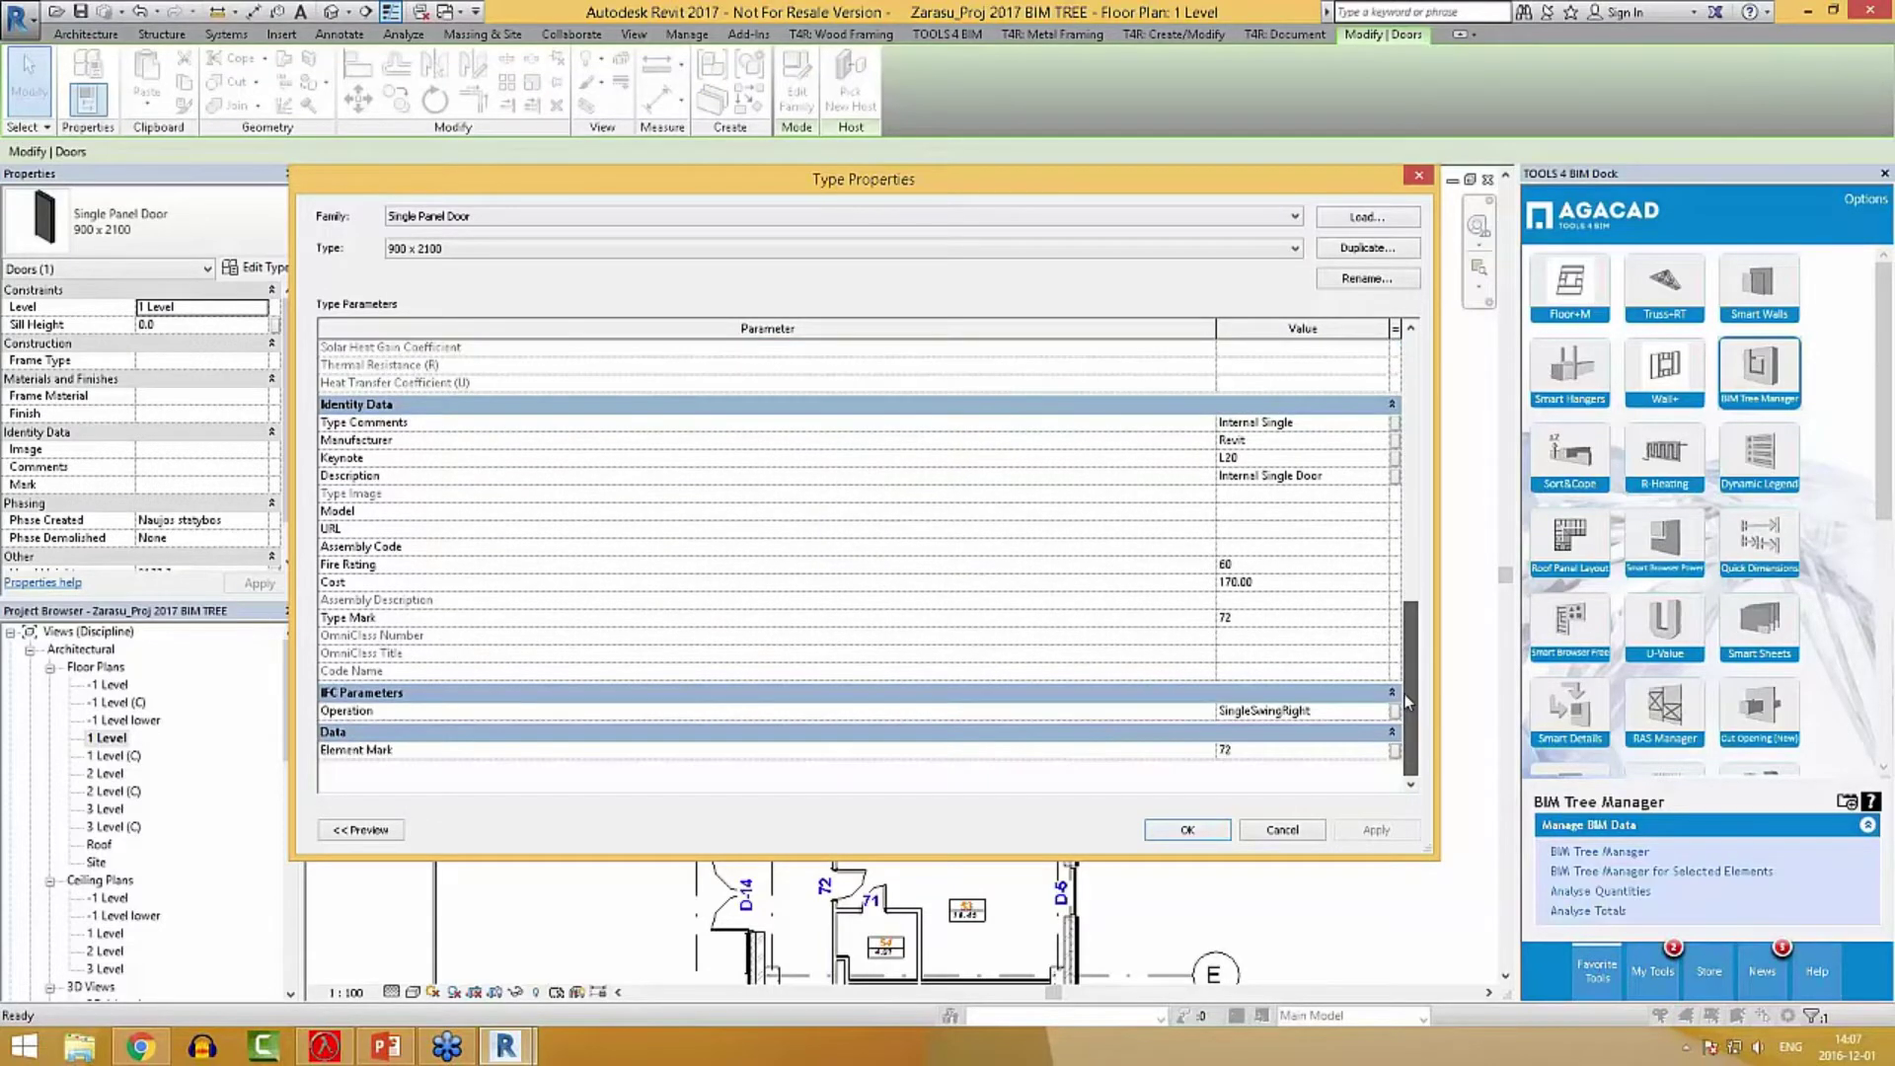
click(1235, 618)
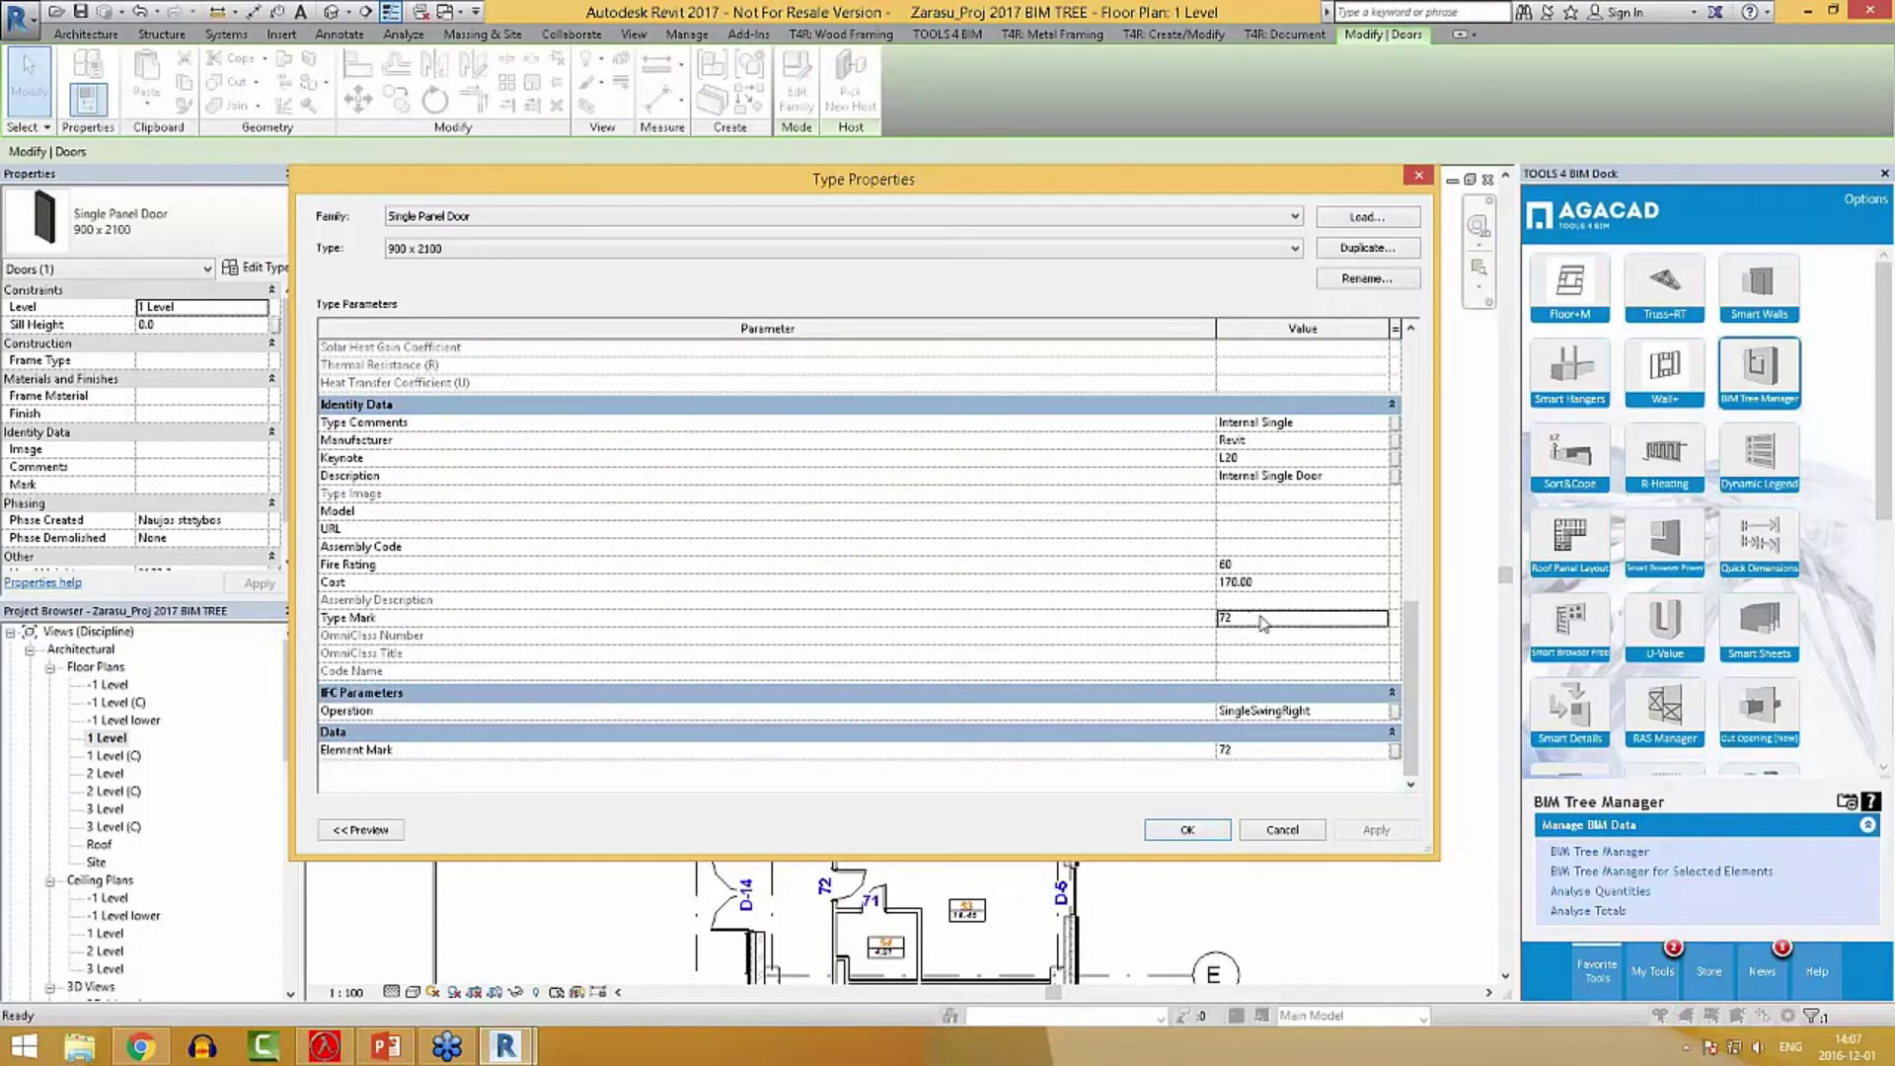
click(1219, 834)
Place a 3mm Arial text note reading DI-02 outside the room wing, between axes J and I.
scroll(1328, 692, down, 1)
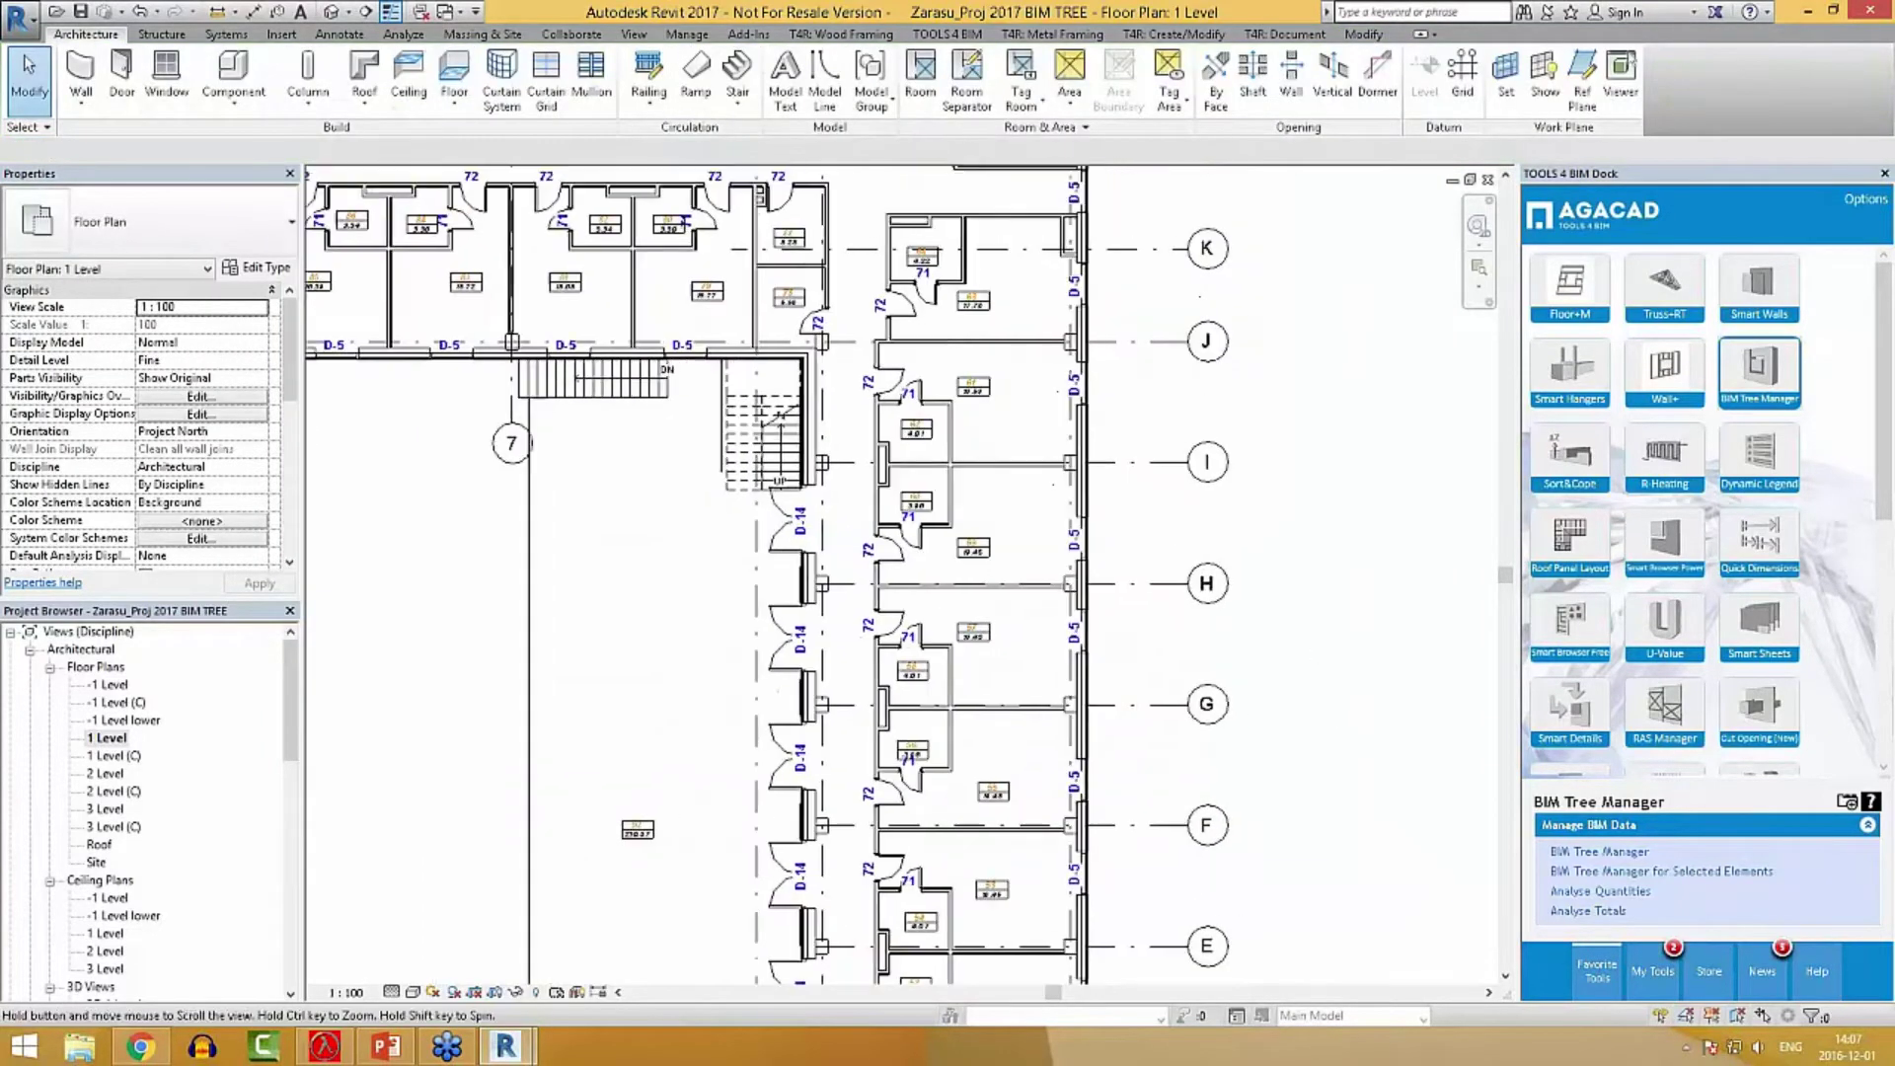
middle_drag(1329, 692, 1106, 771)
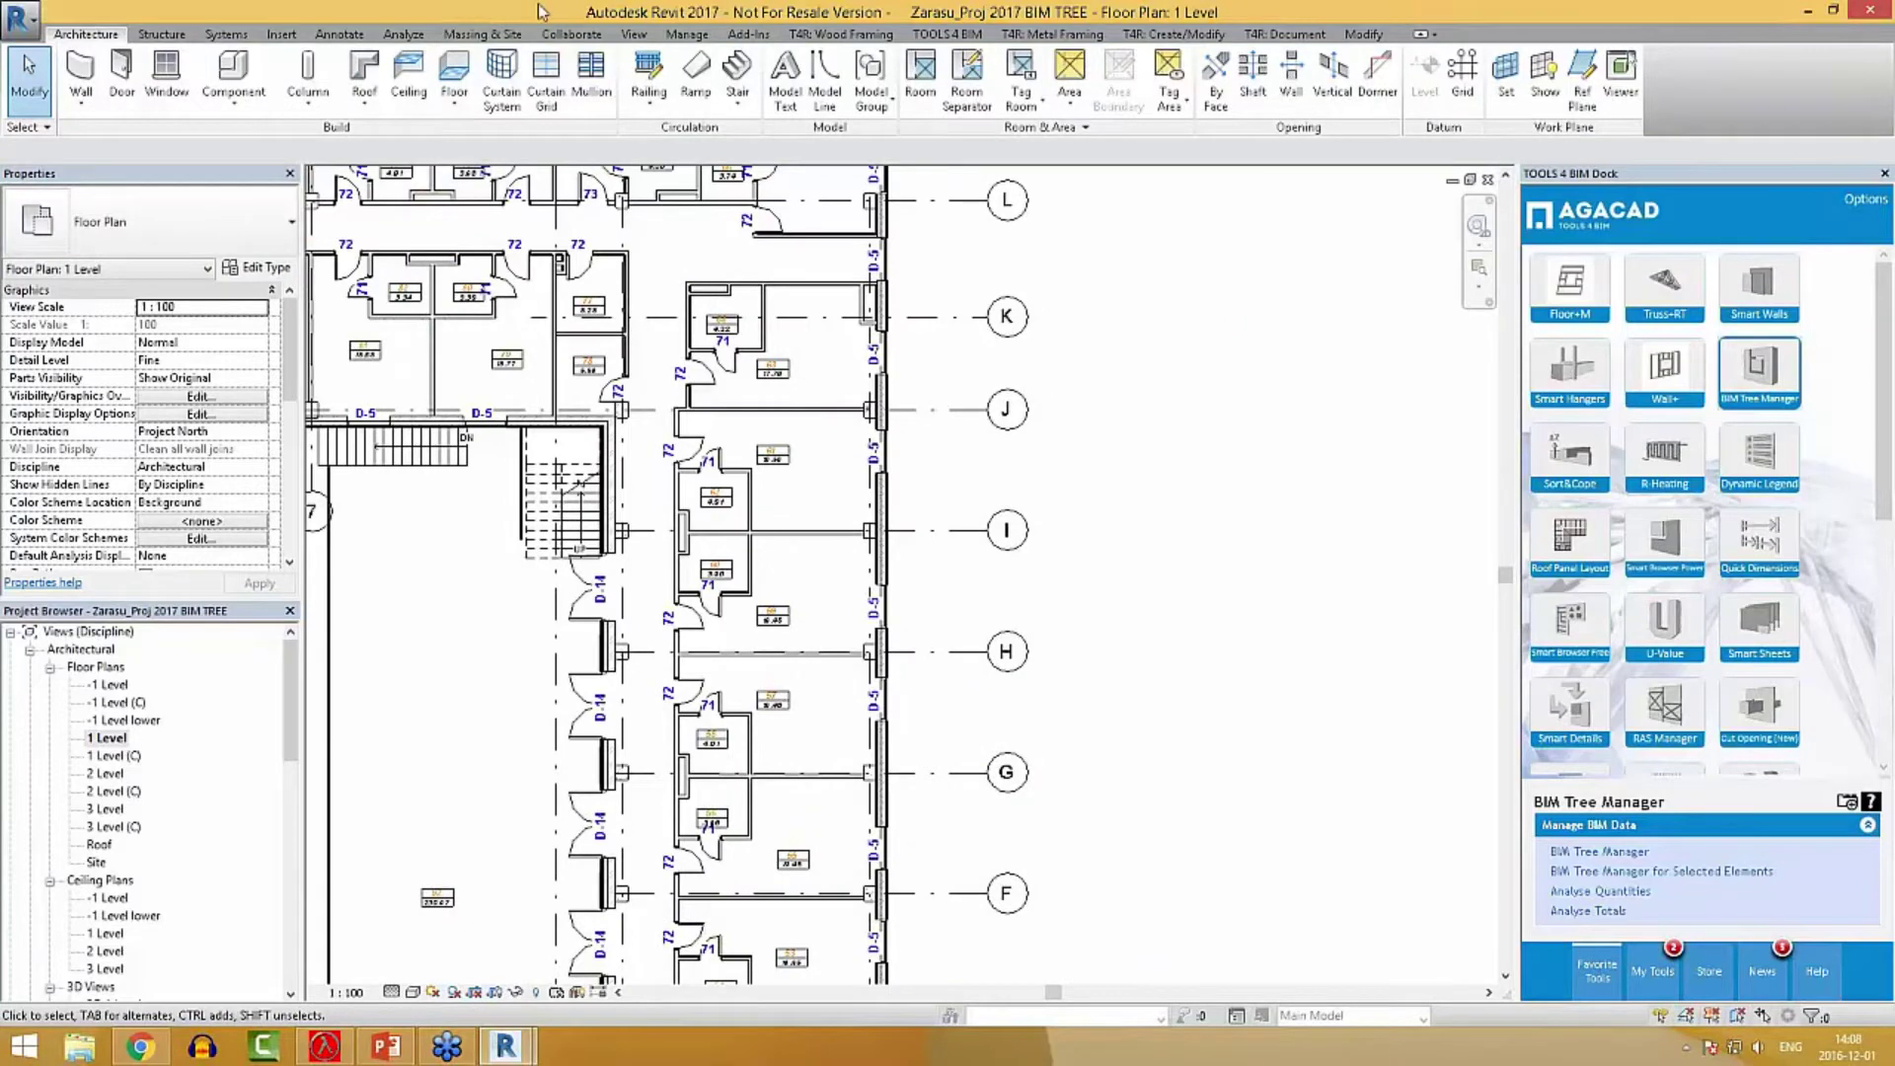
click(338, 35)
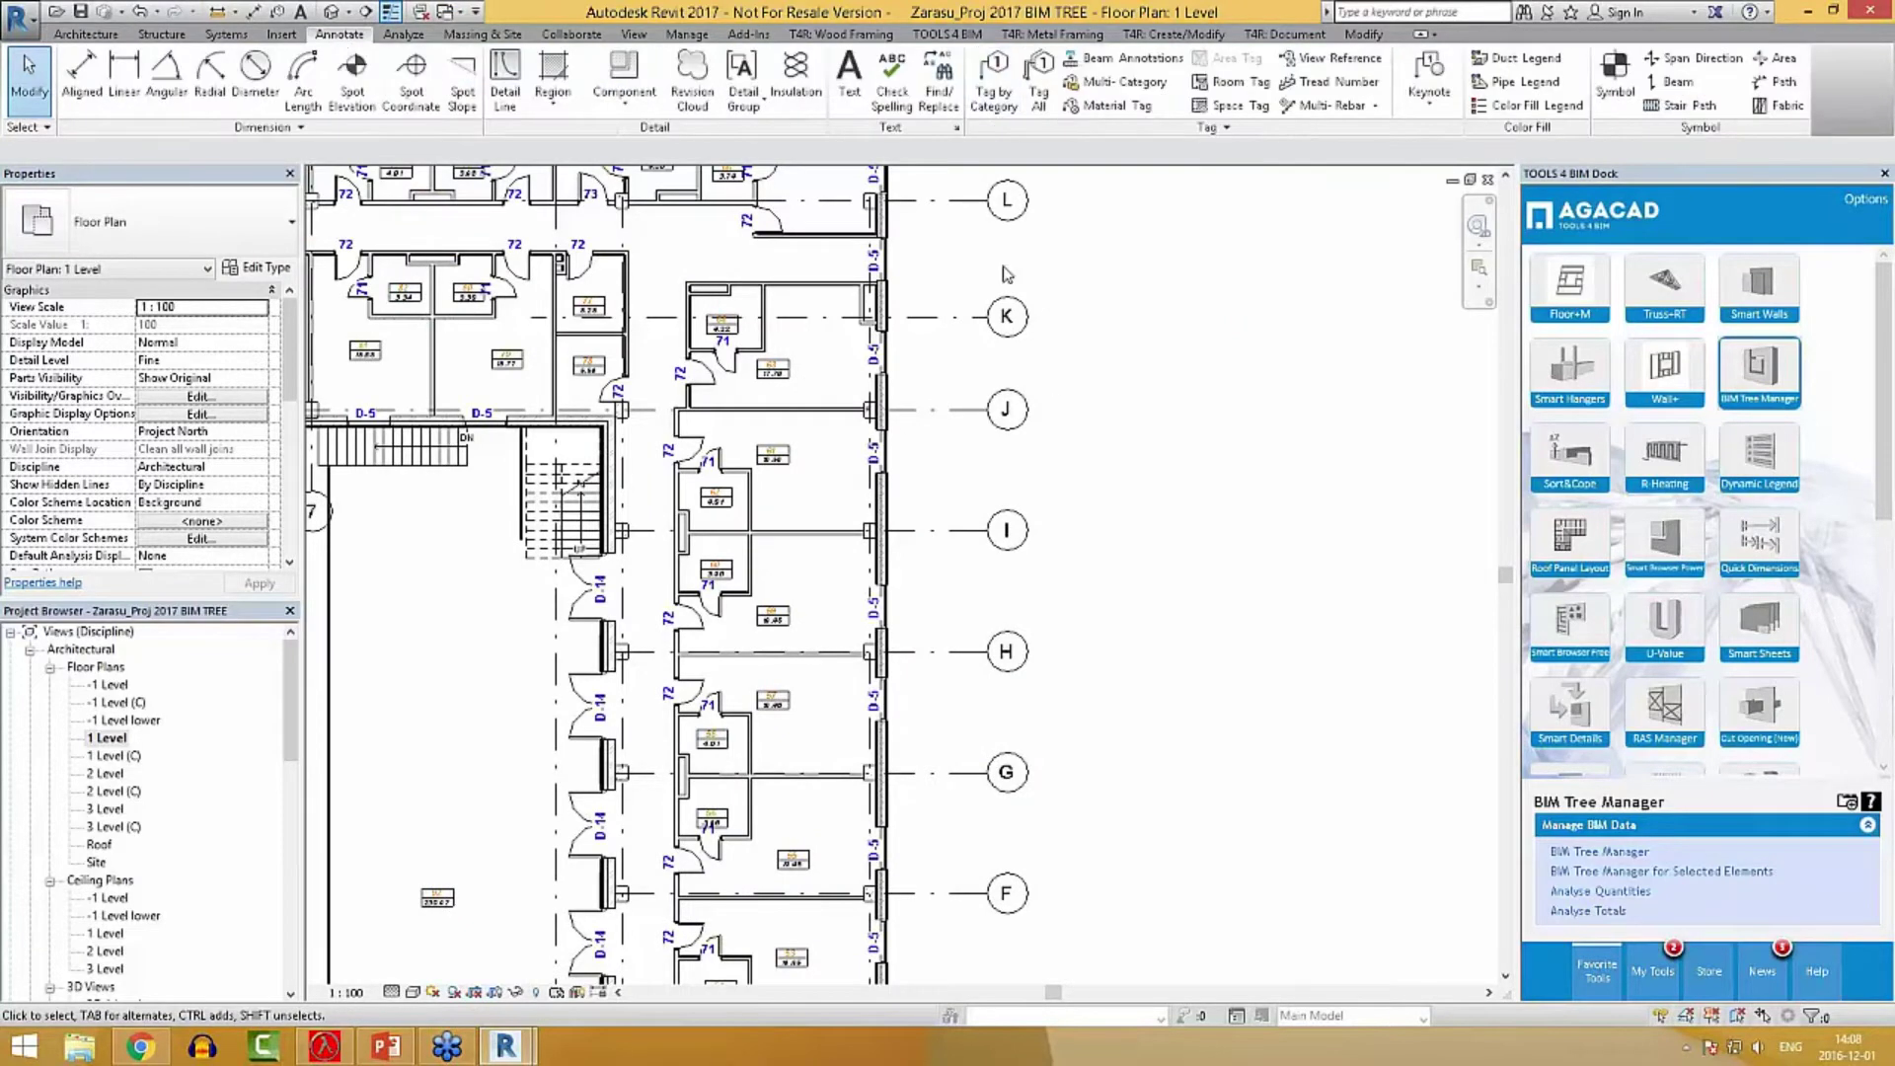
click(849, 79)
scroll(962, 424, up, 2)
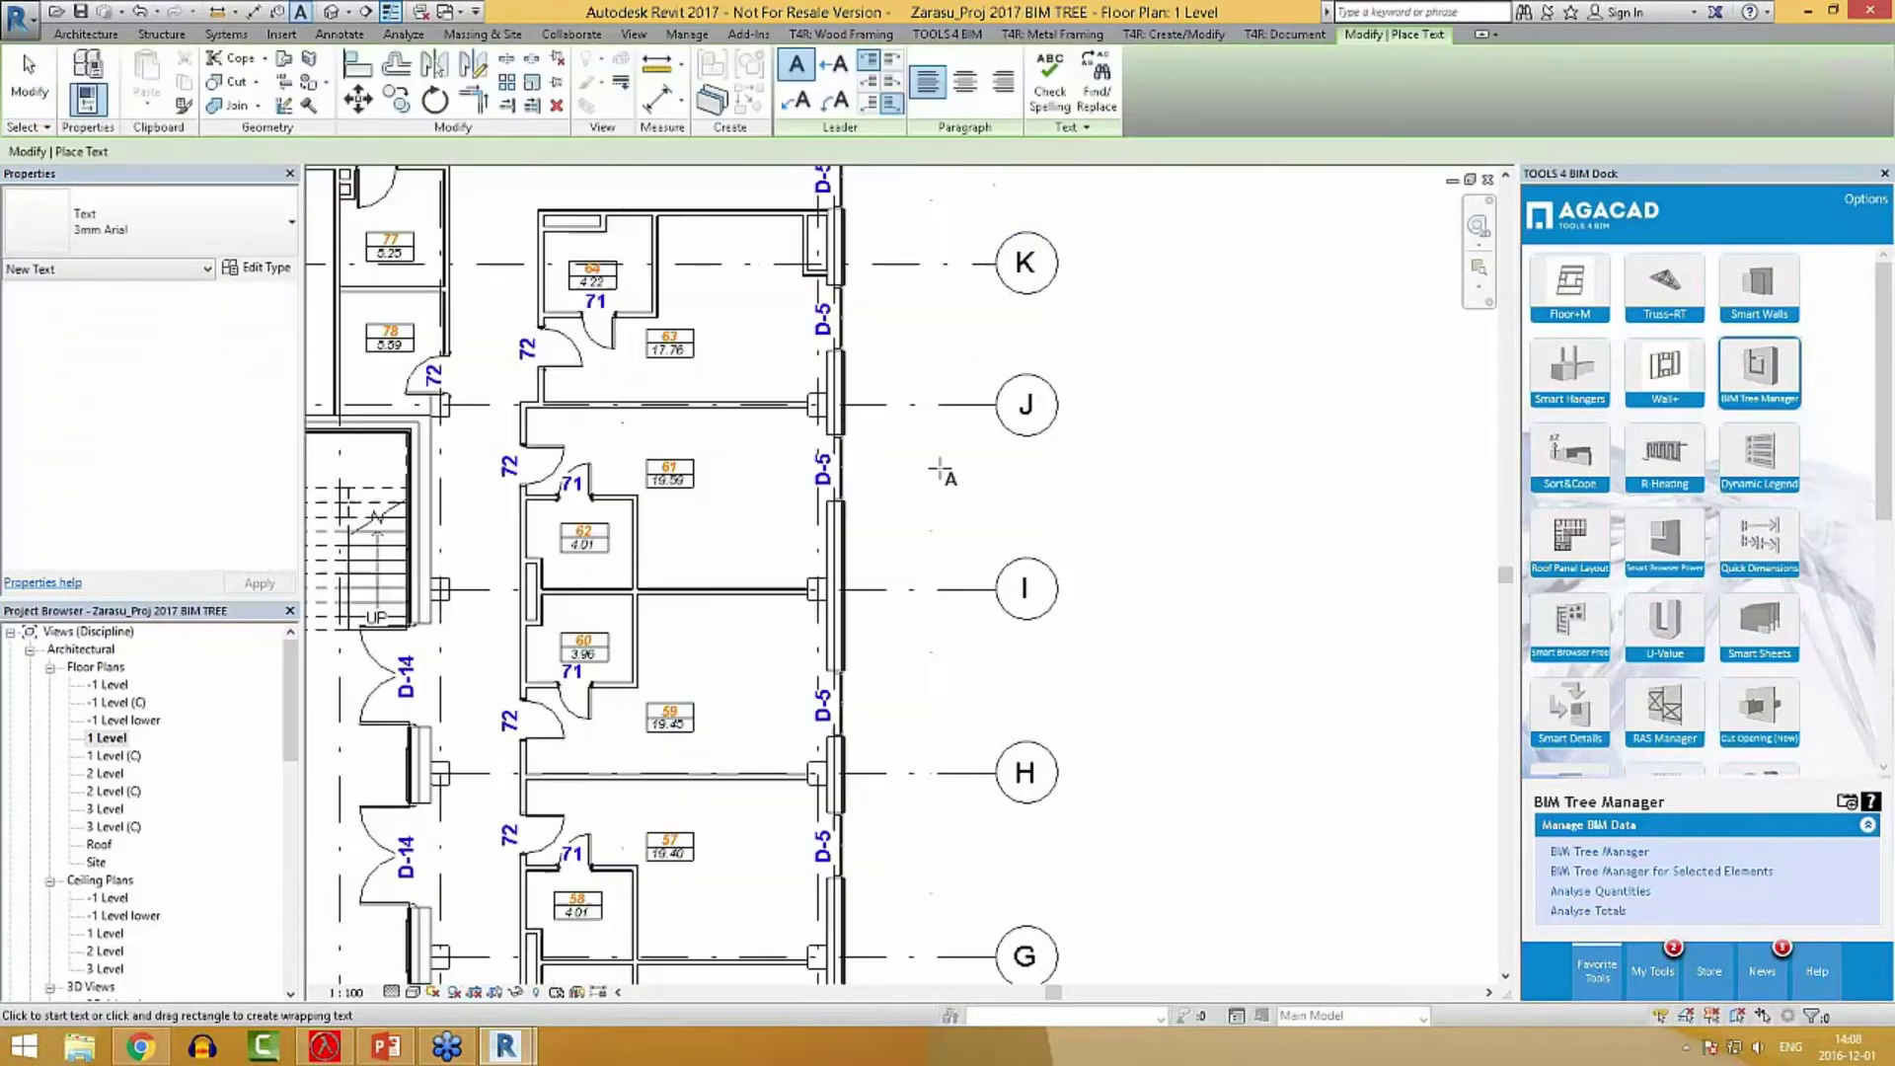
drag(908, 449, 1125, 518)
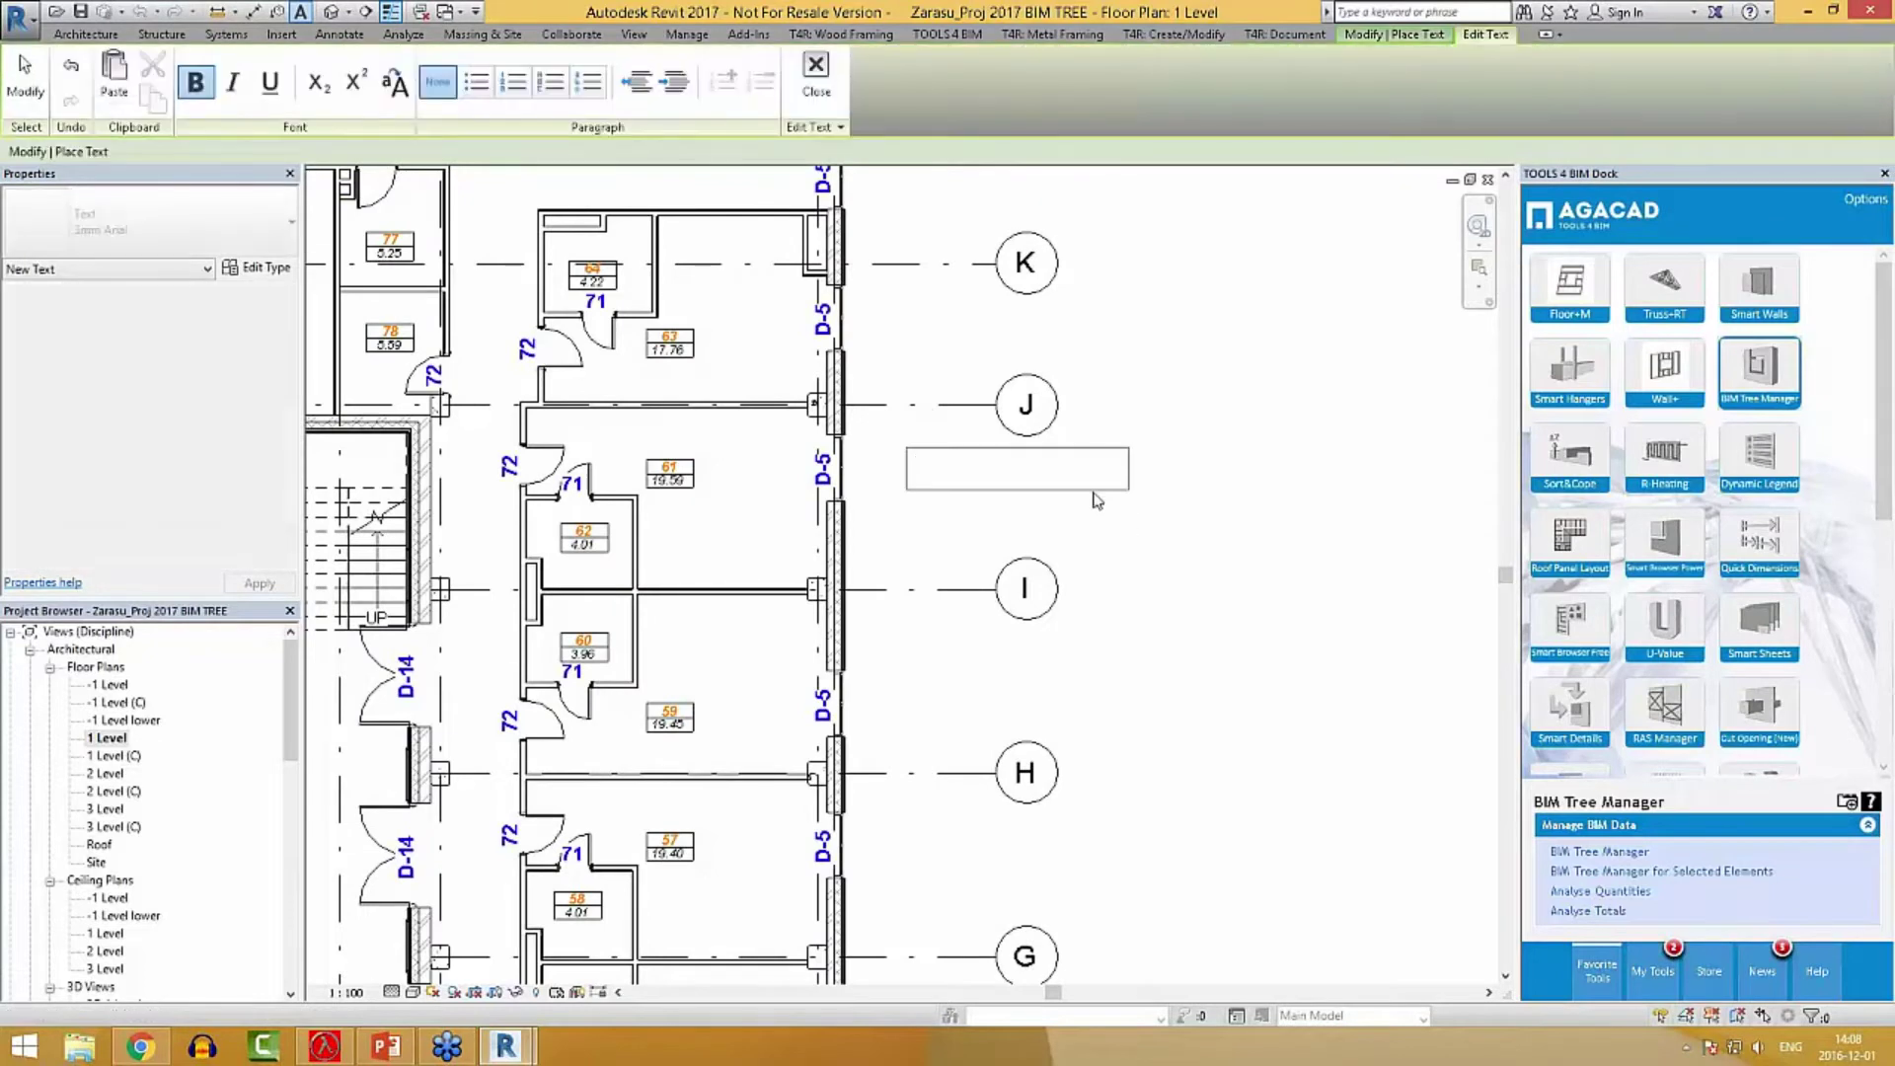
text(D)
text(E)
text(01)
text(02)
text(2)
click(1180, 562)
scroll(1169, 466, down, 5)
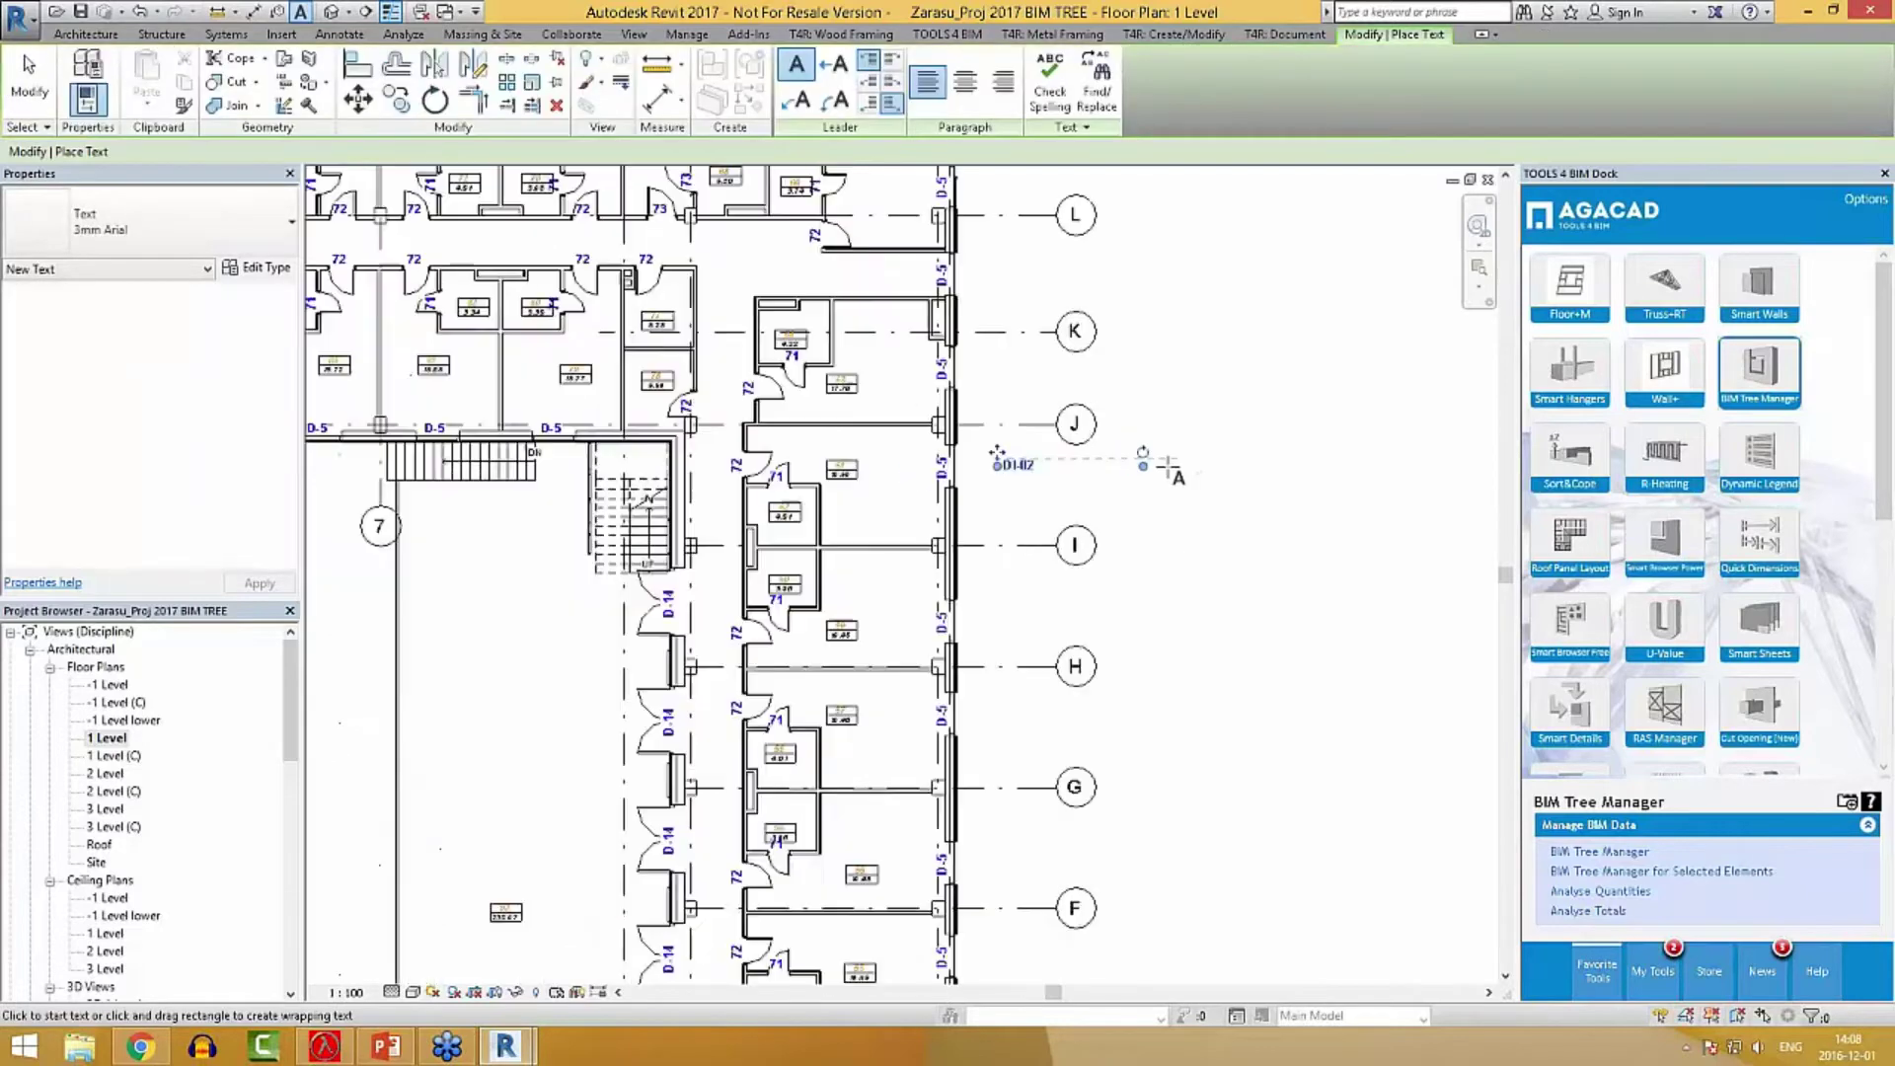
key(Escape)
Return to the BIM Tree Manager, list only the doors, and look over their Family and Width values.
scroll(1169, 466, up, 2)
scroll(690, 789, down, 2)
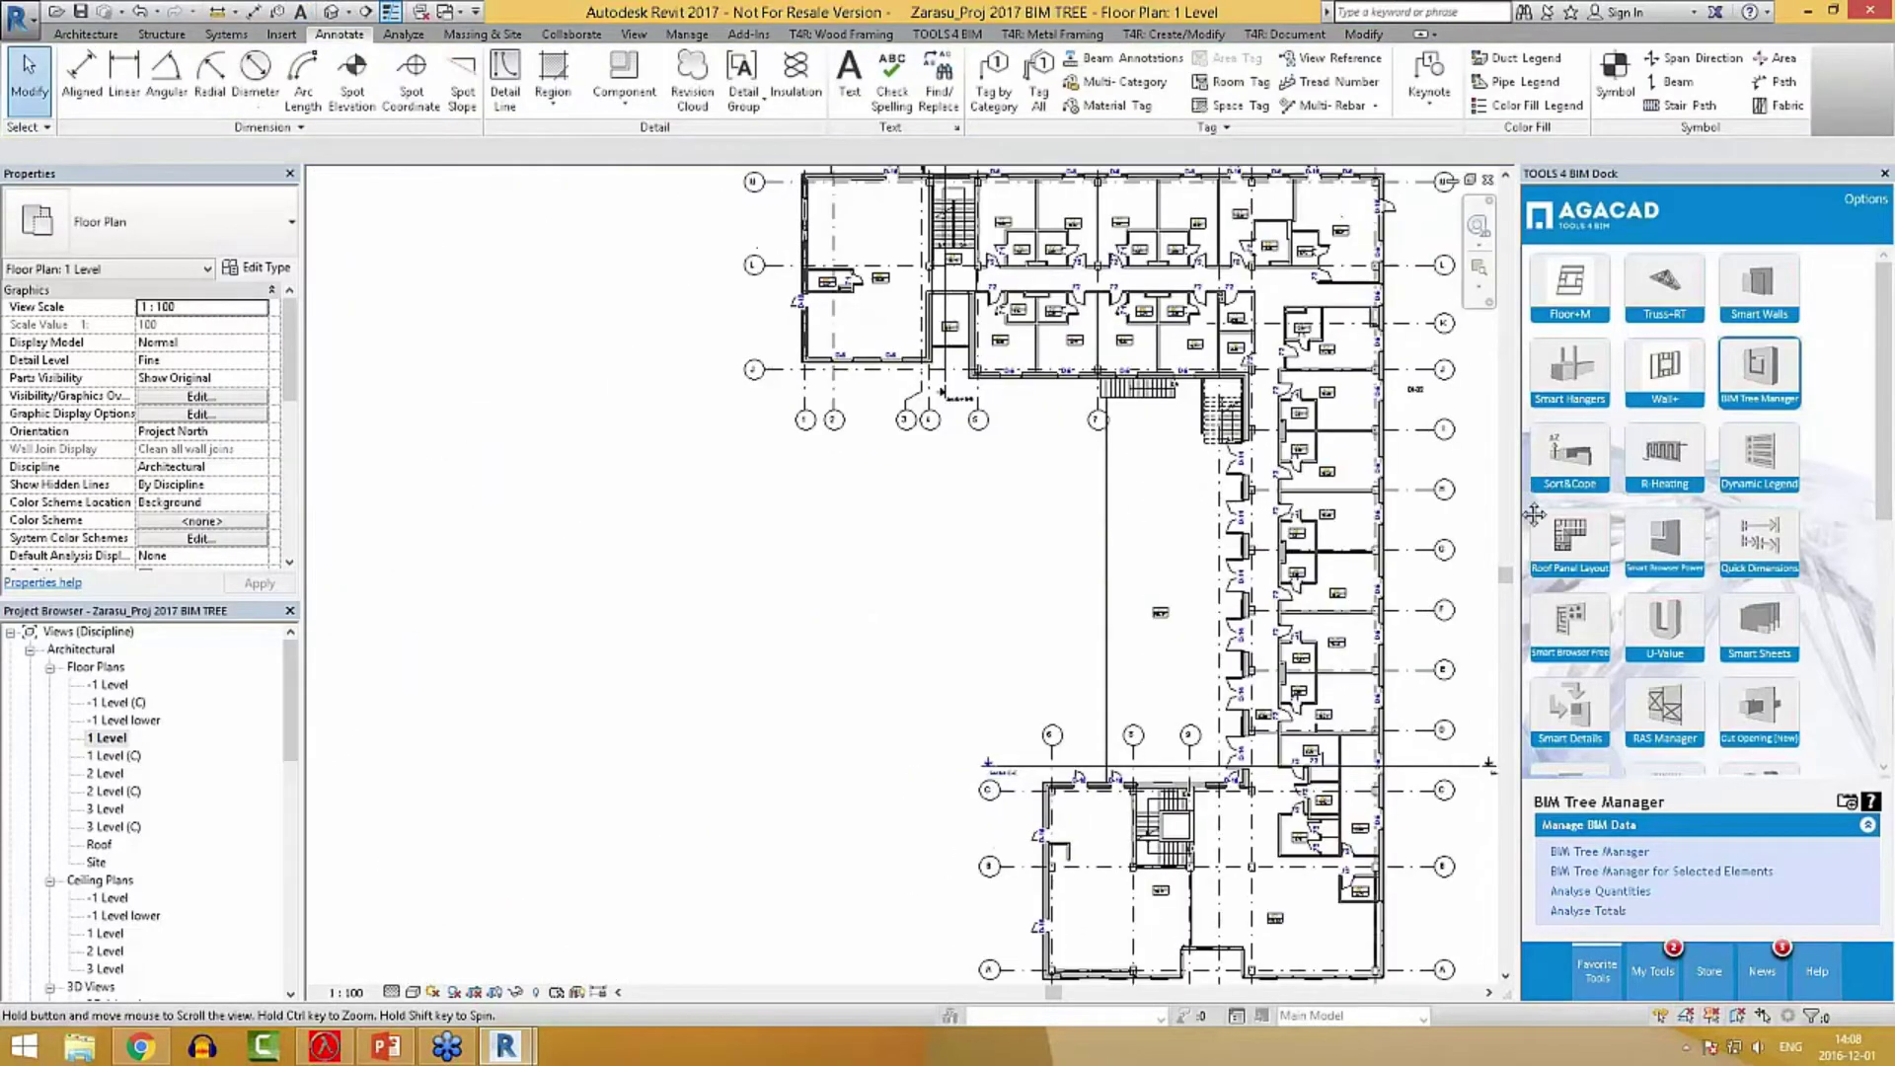
mouse_move(508, 1044)
click(629, 943)
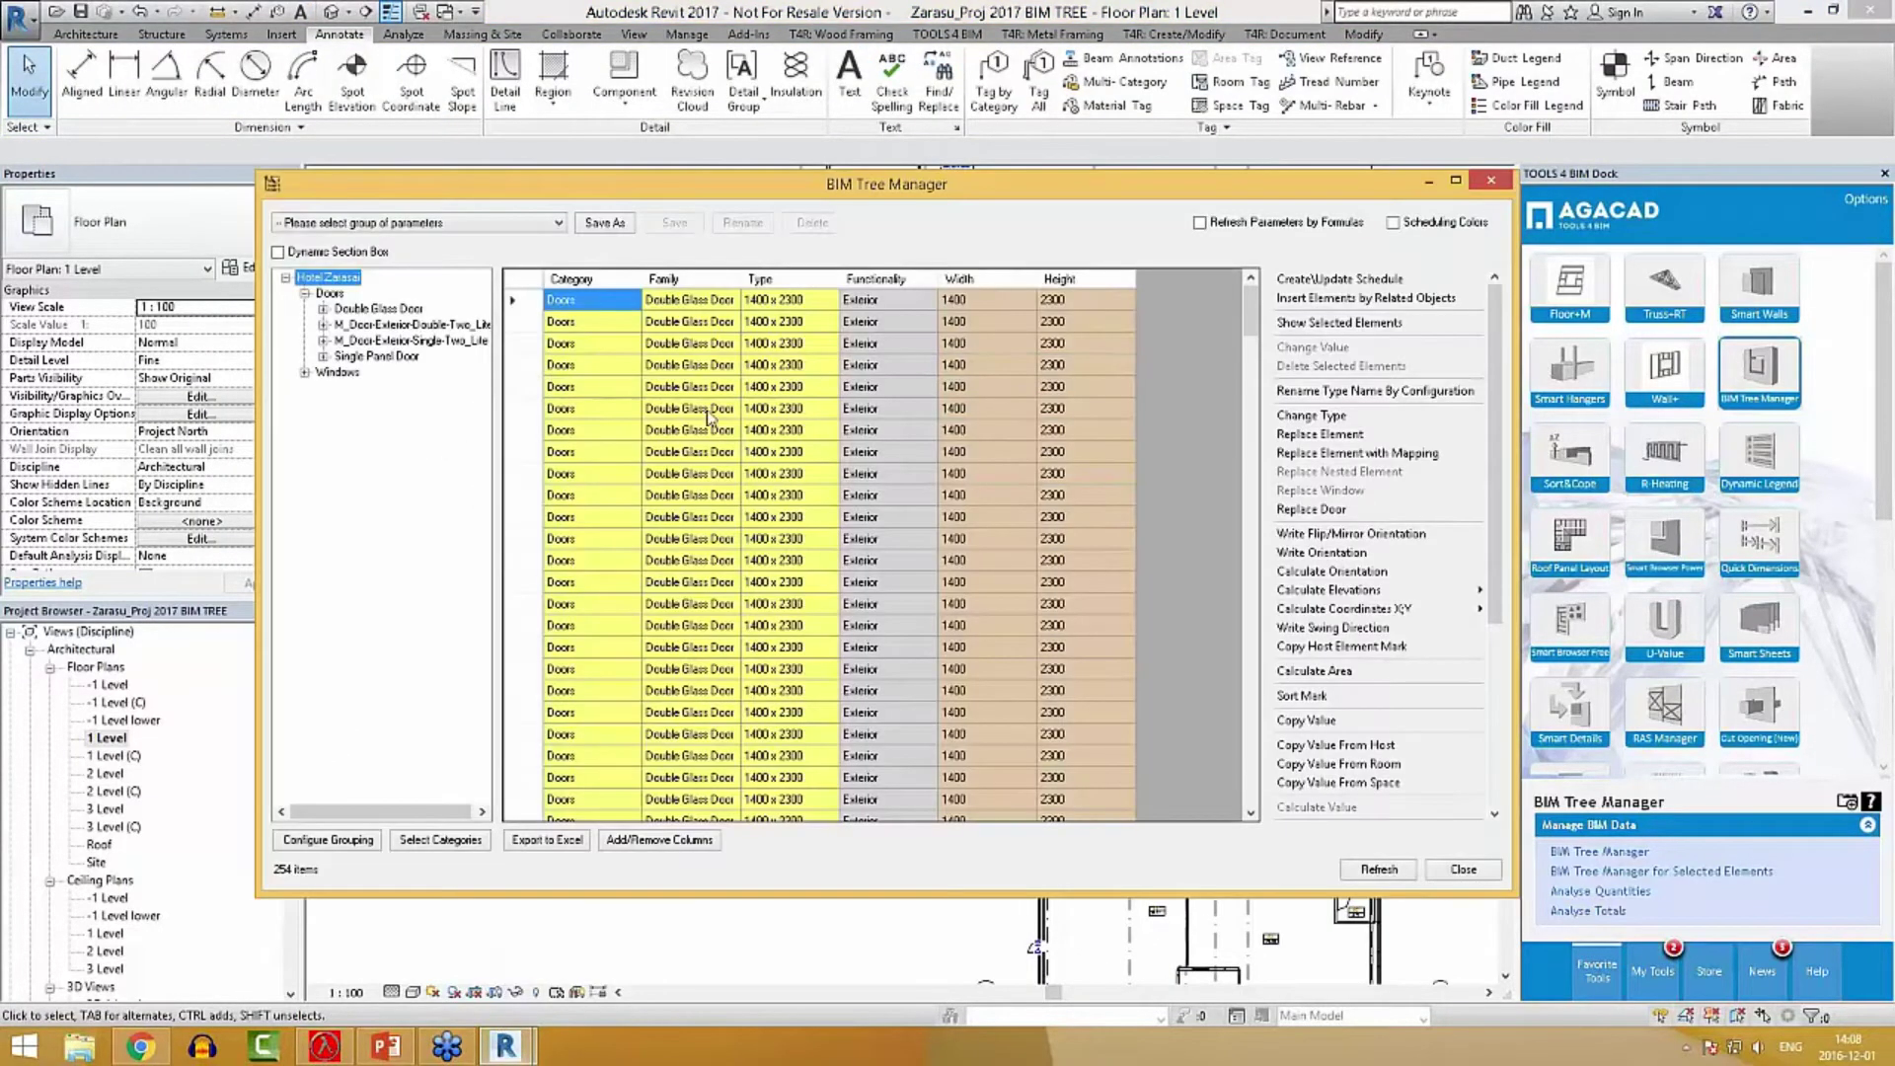
click(329, 294)
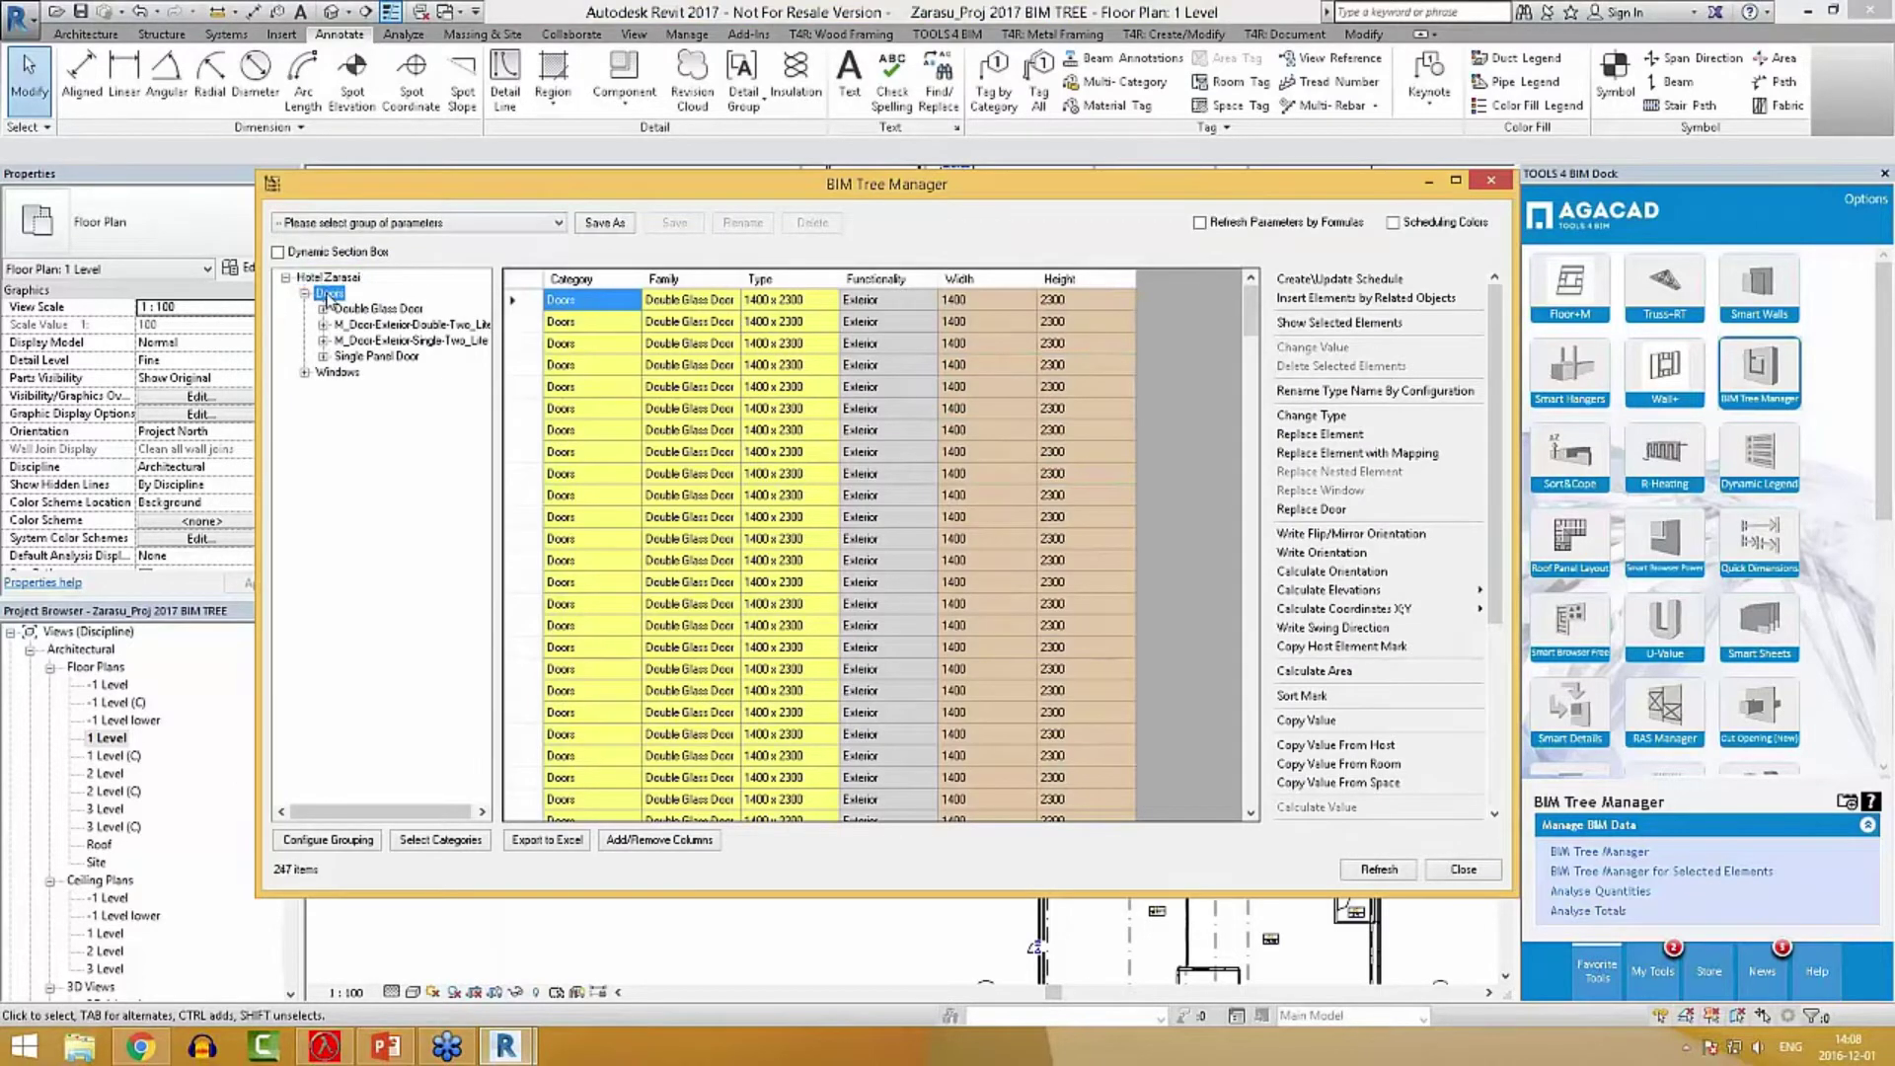
click(716, 390)
click(1019, 386)
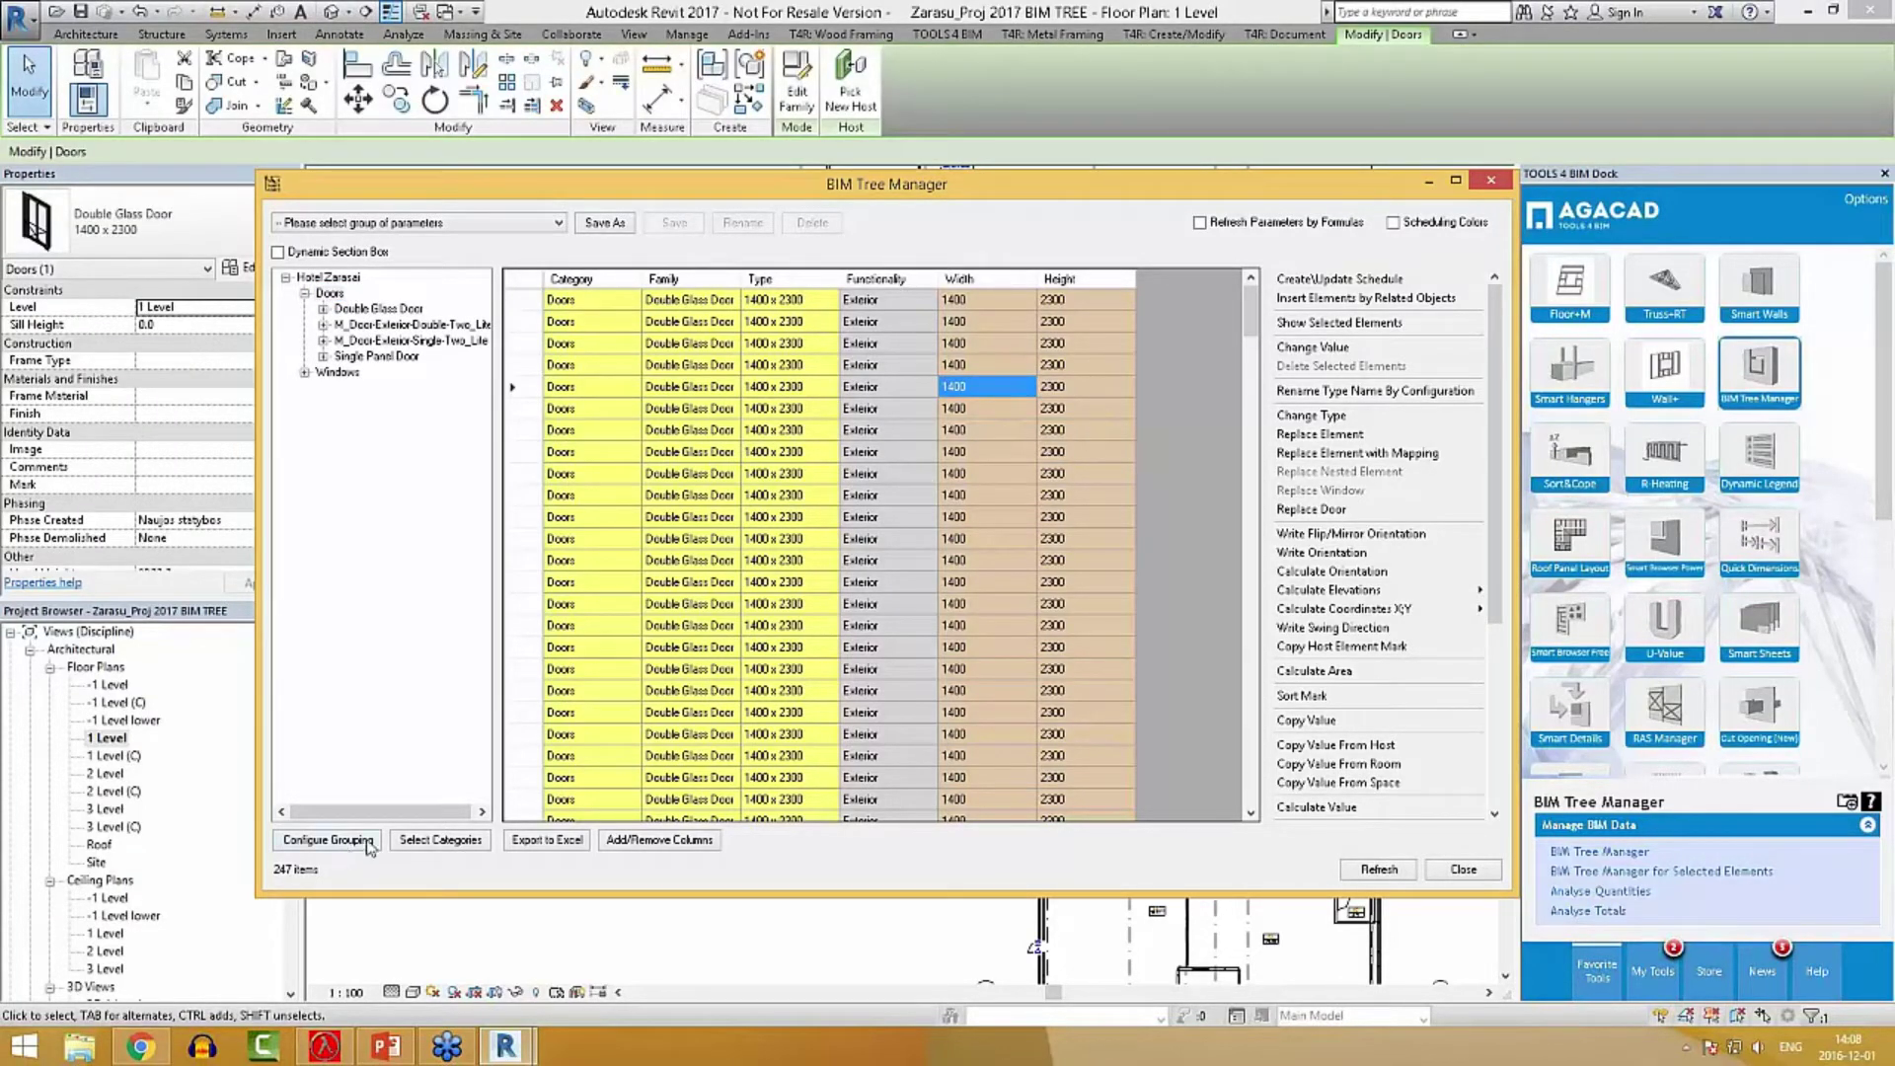
Remove the Width and Height parameters from the door table's selected columns.
click(670, 841)
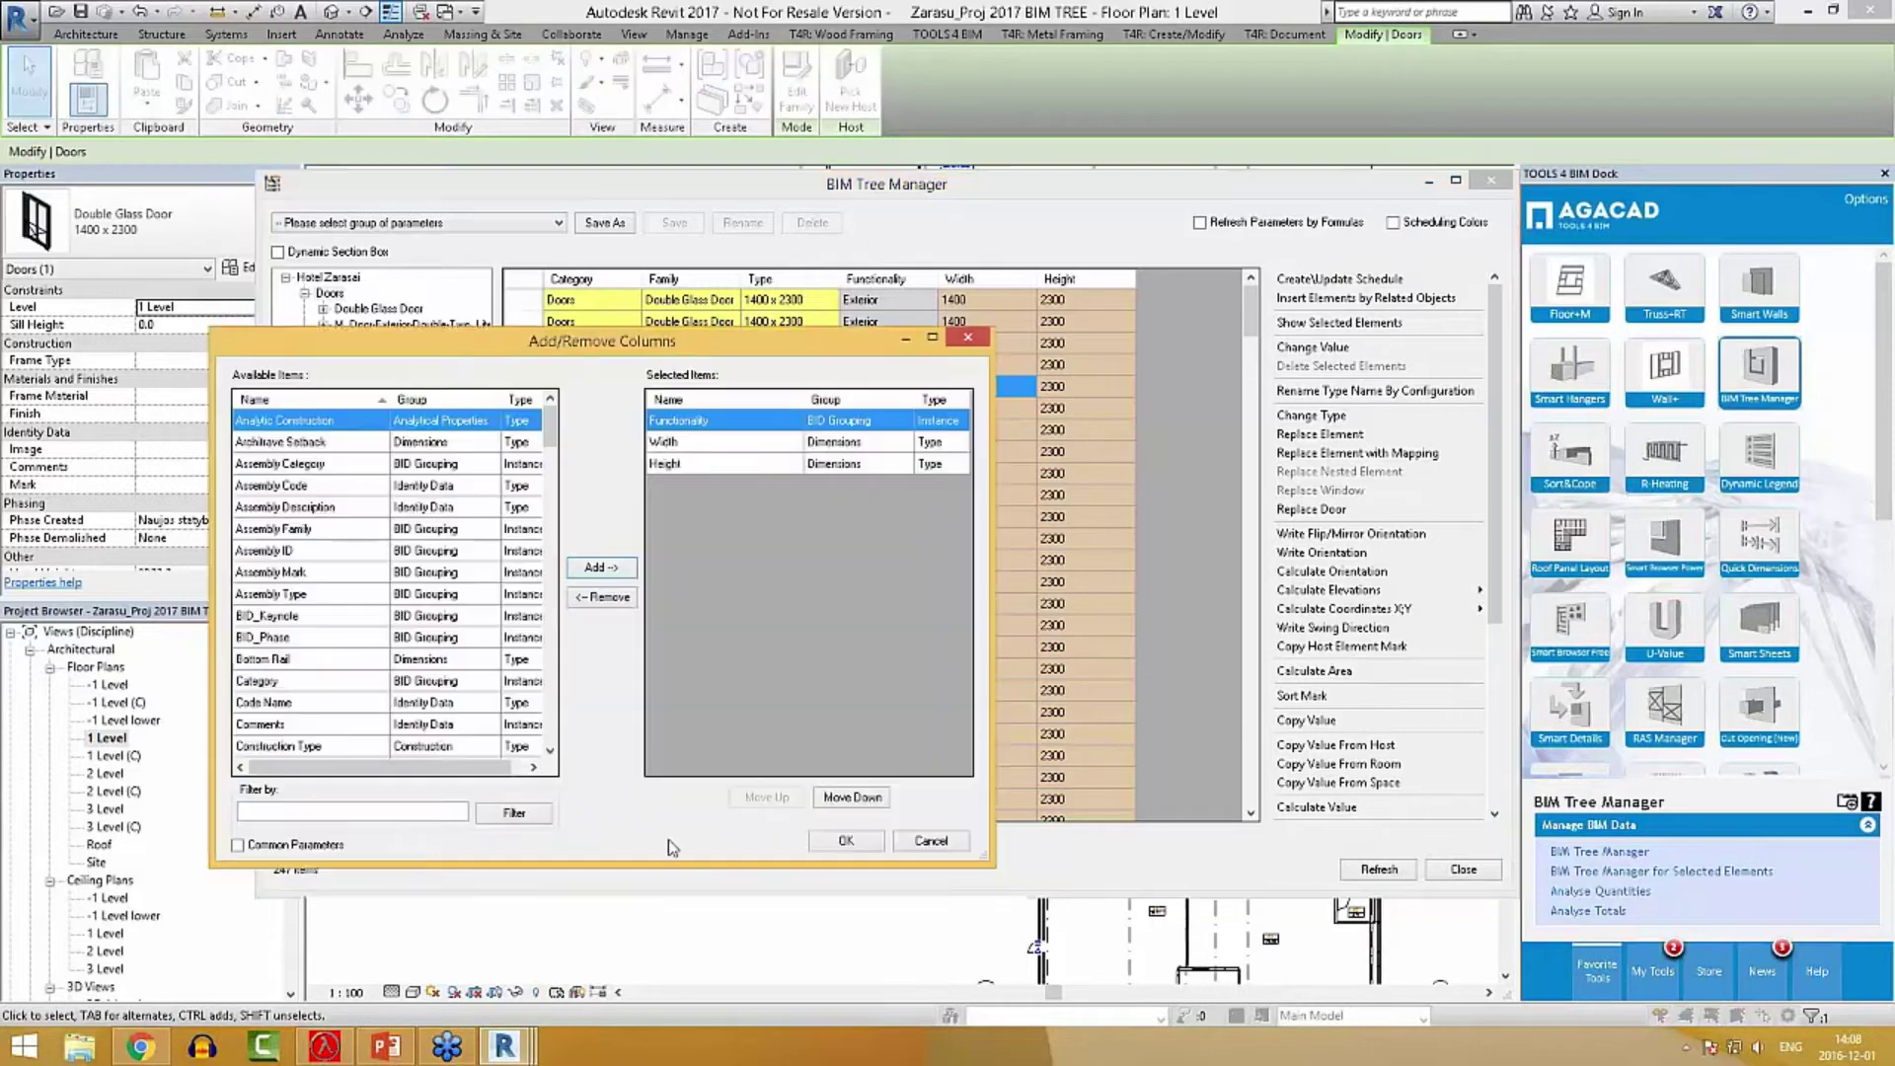
click(675, 442)
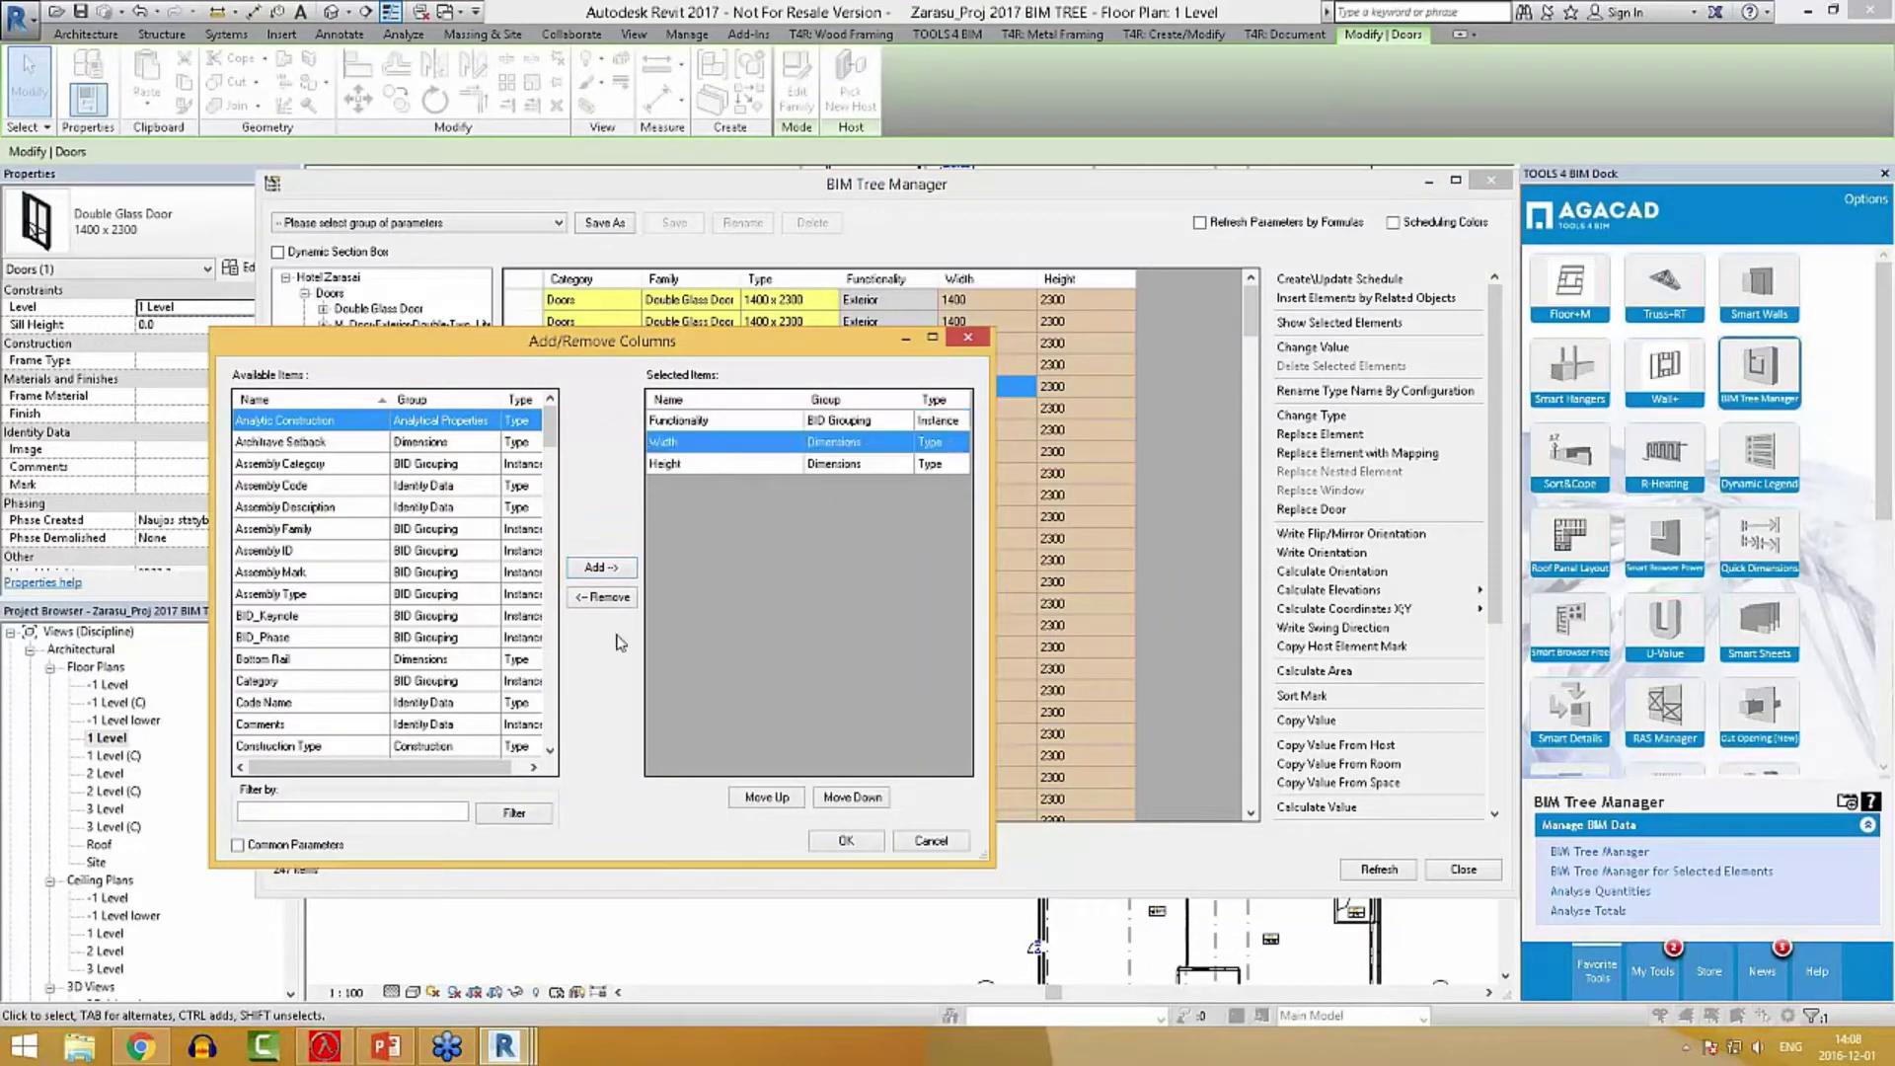
click(604, 597)
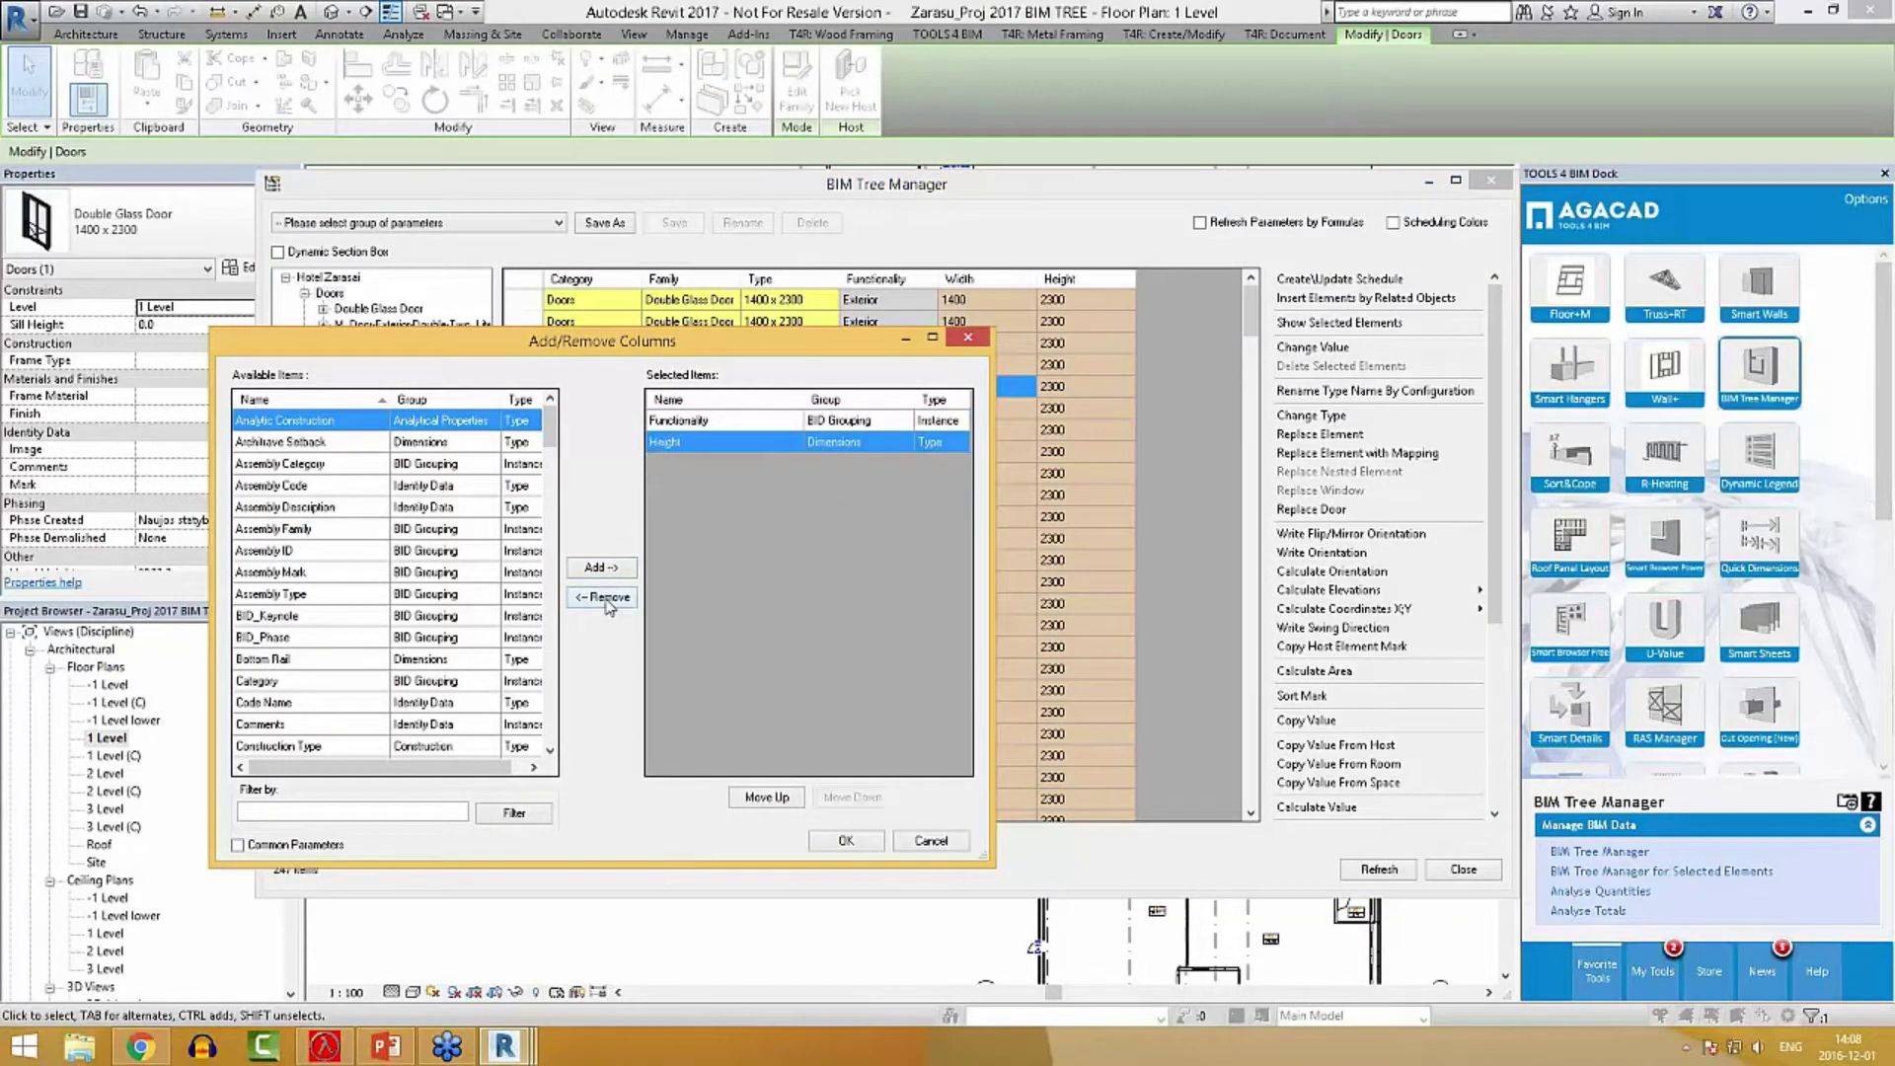
click(604, 597)
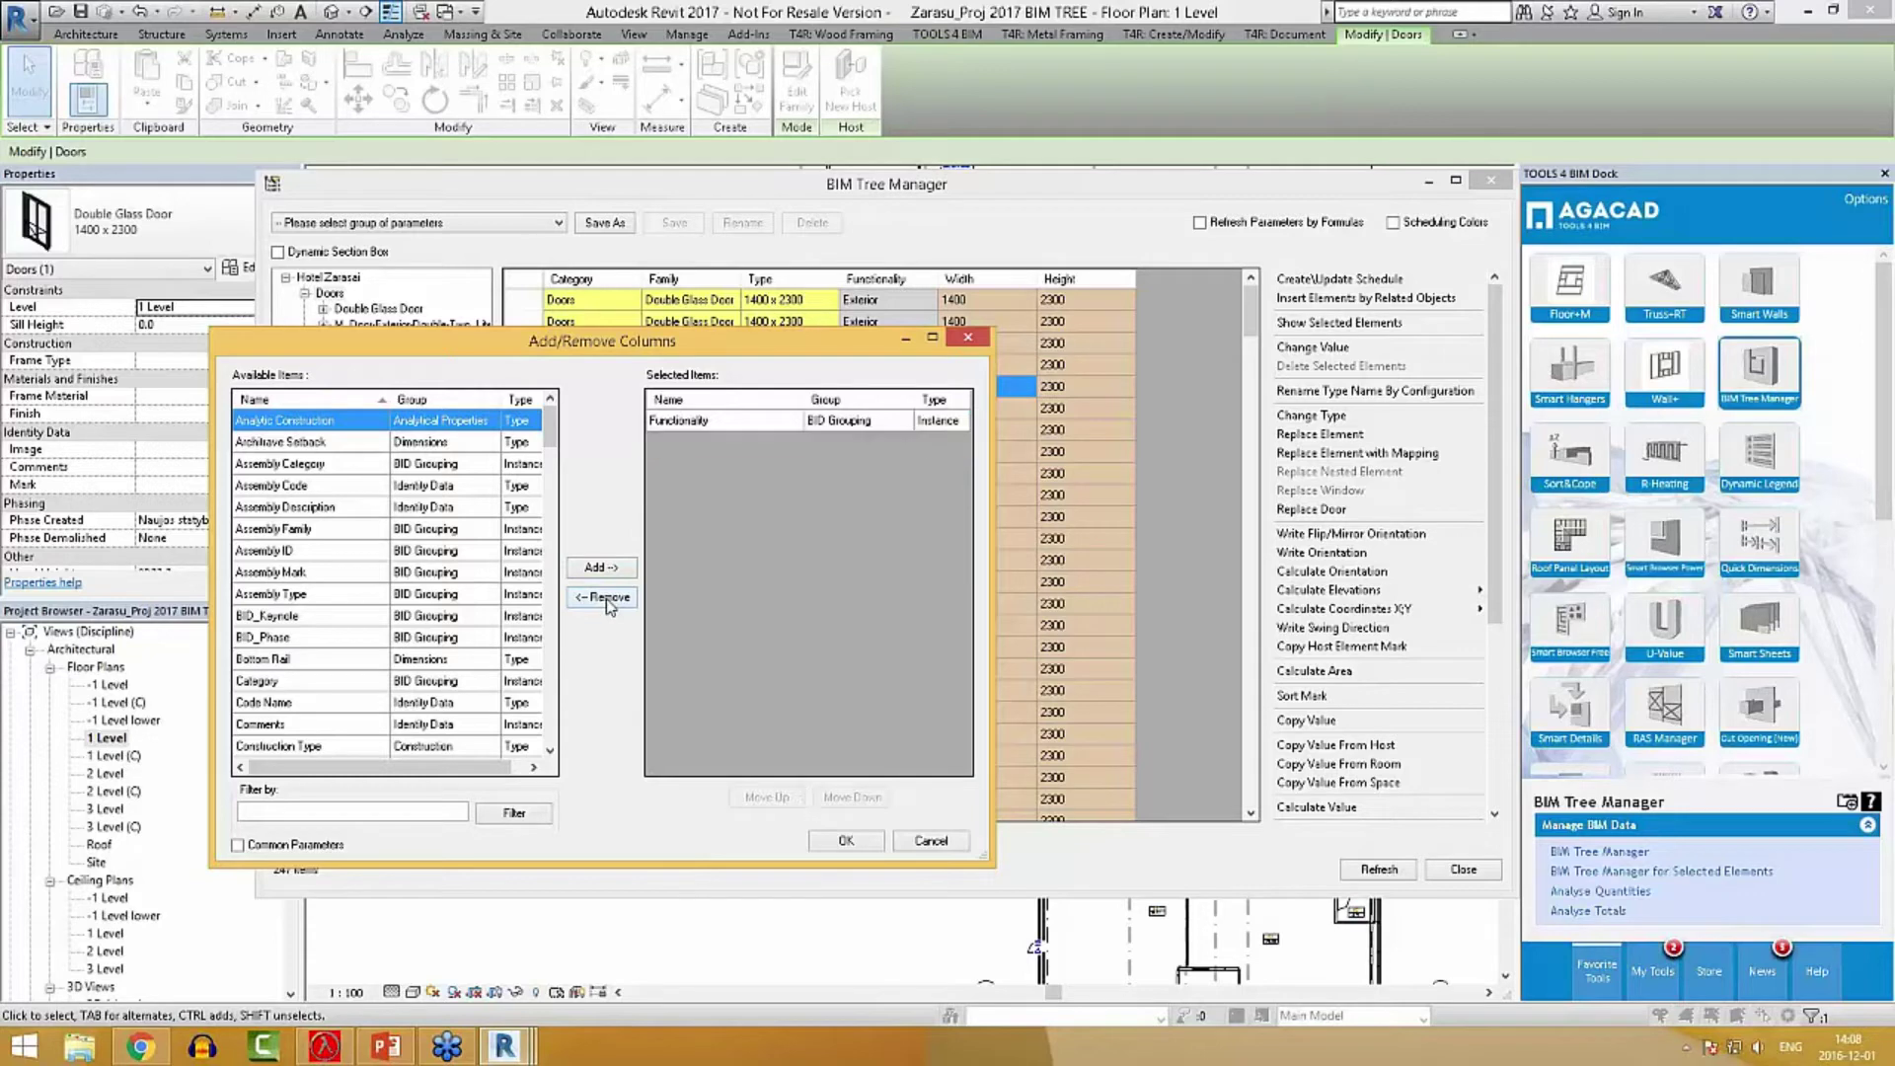
Add the BID Grouping Type Mark parameter as a column after Functionality and apply the column set.
click(312, 616)
key(t)
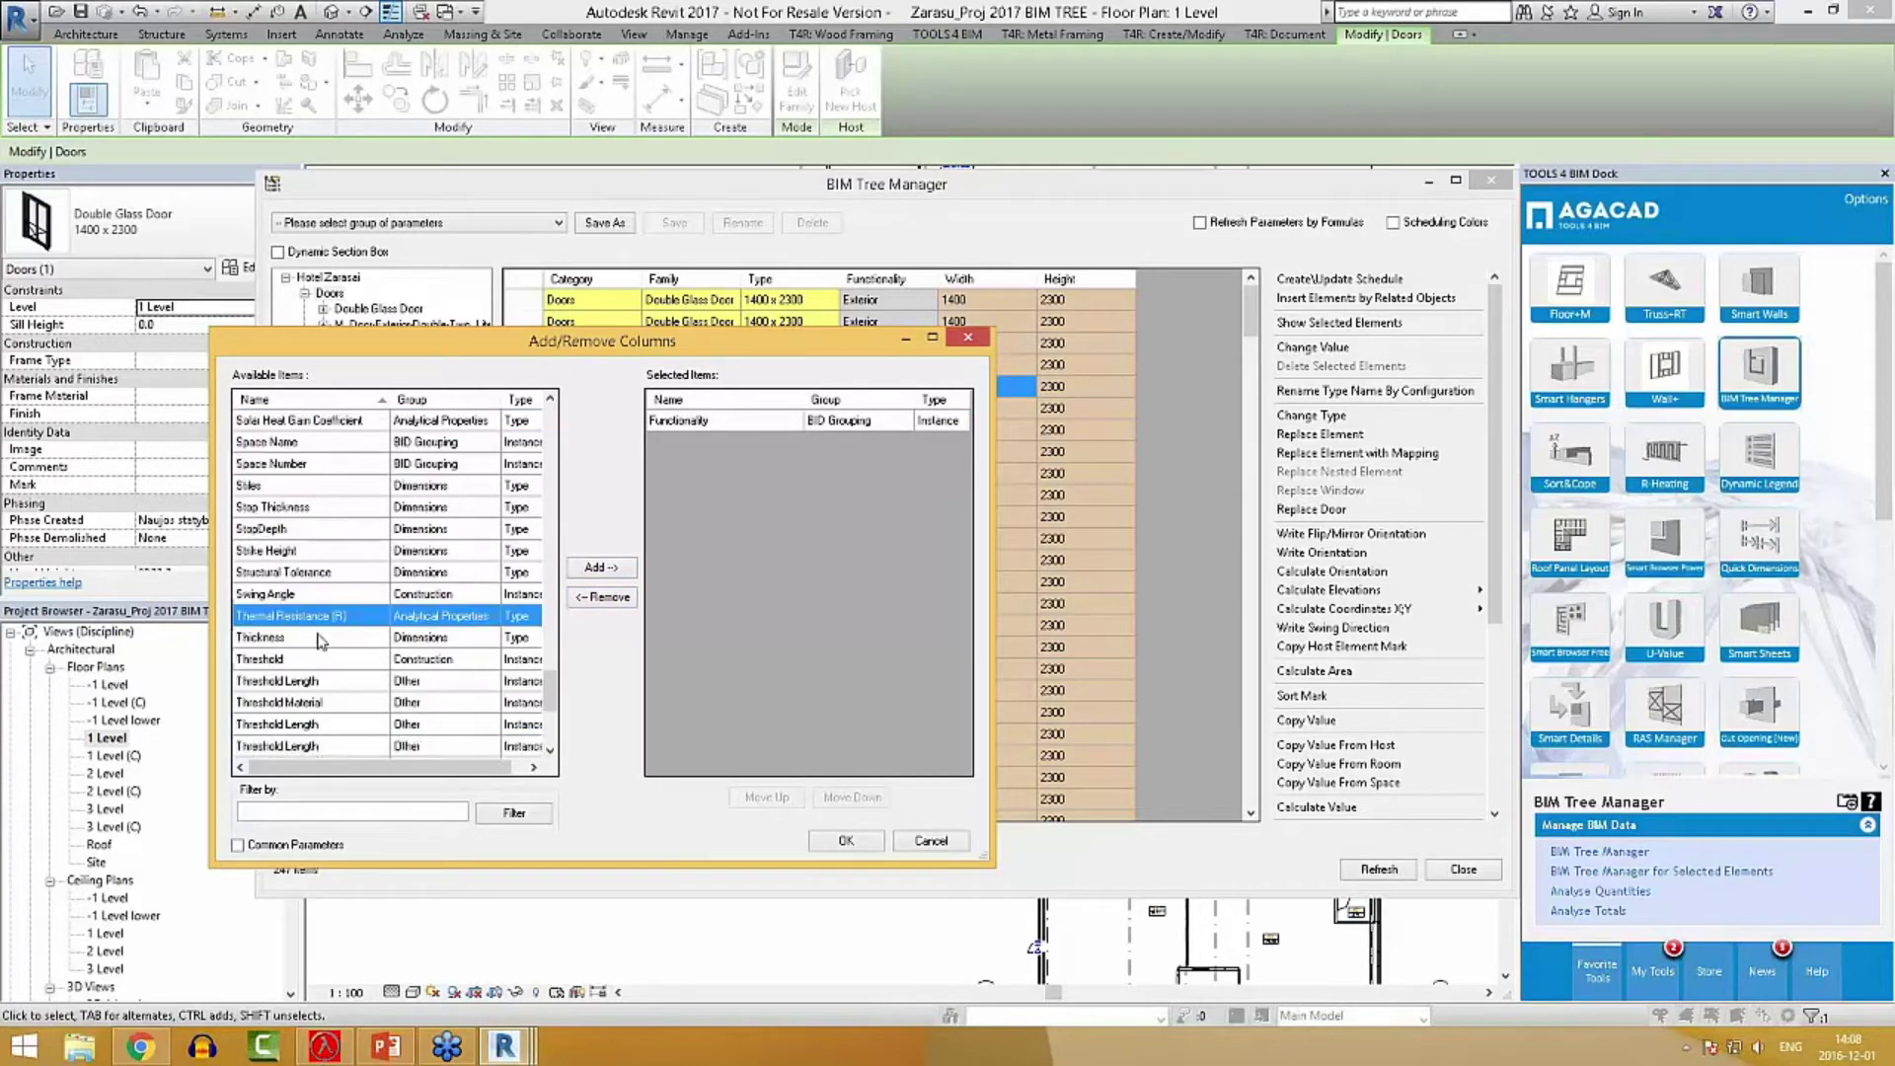
scroll(296, 751, down, 2)
click(296, 748)
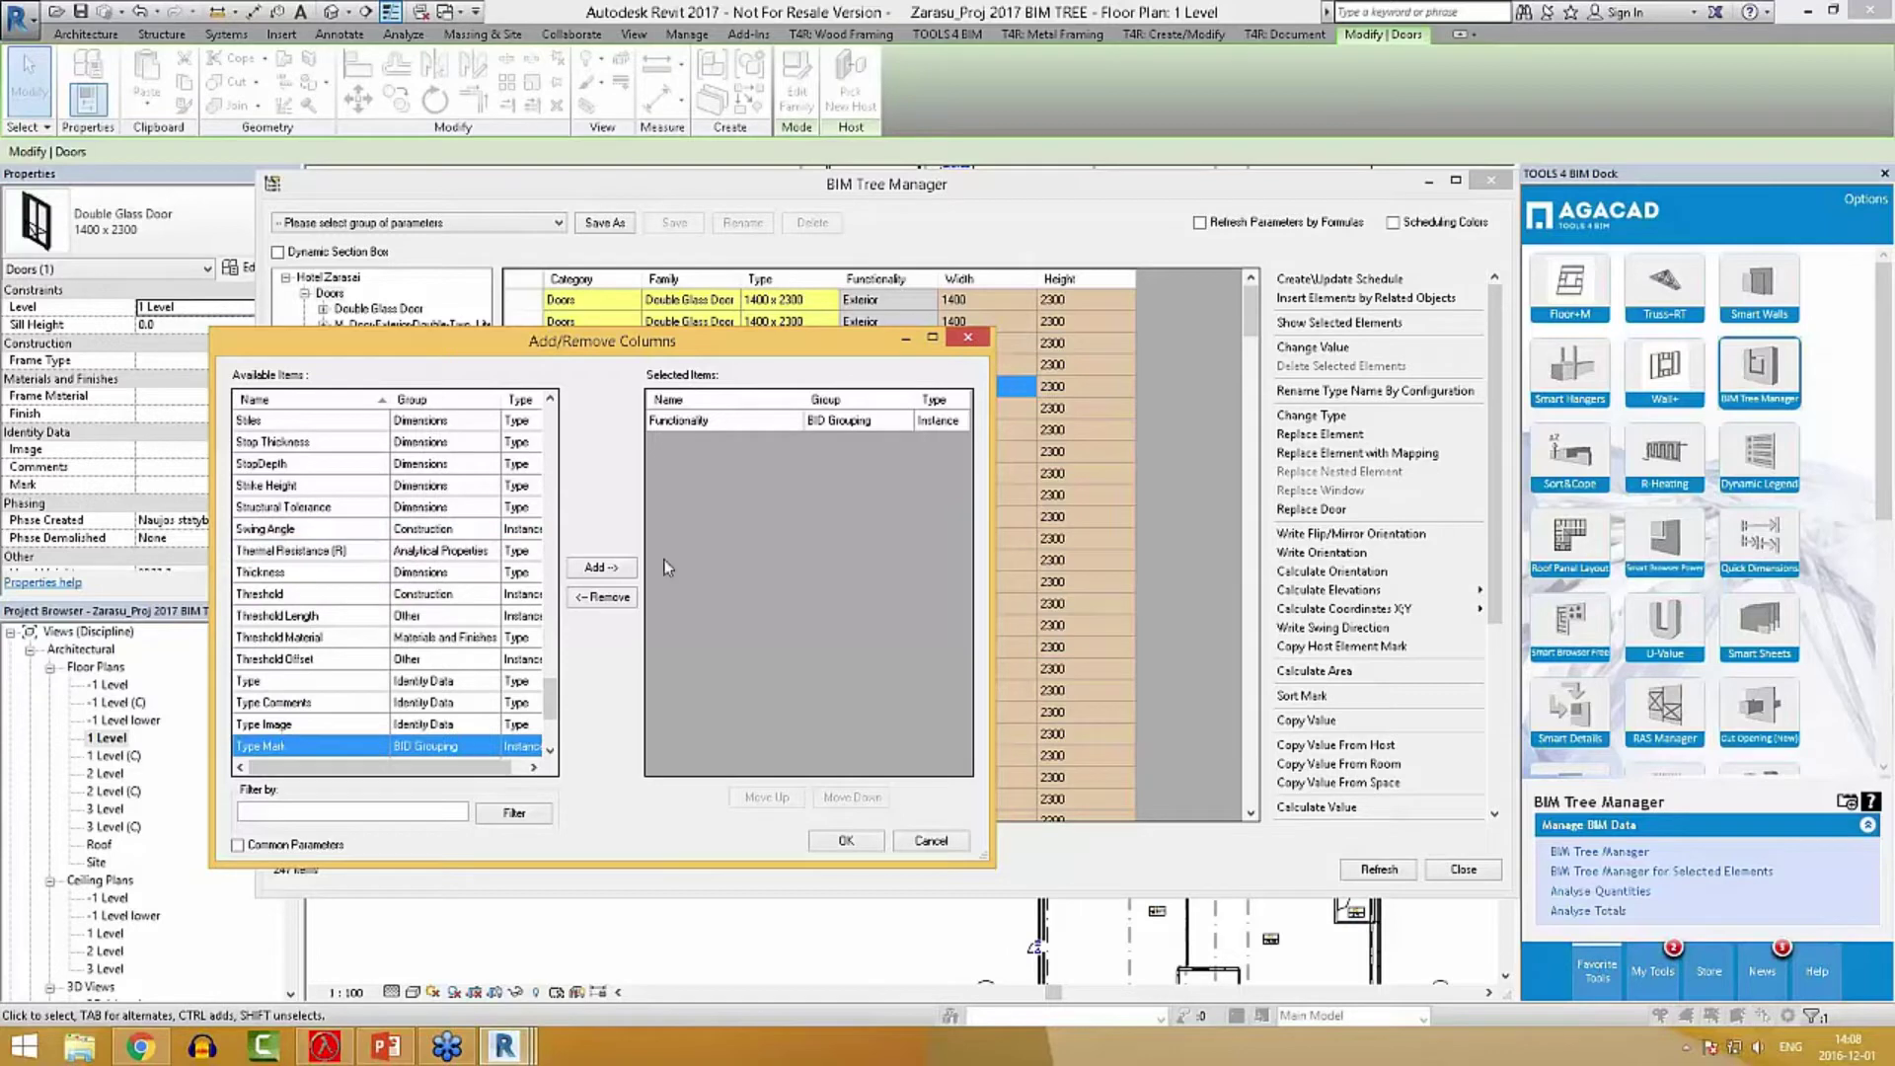
click(604, 568)
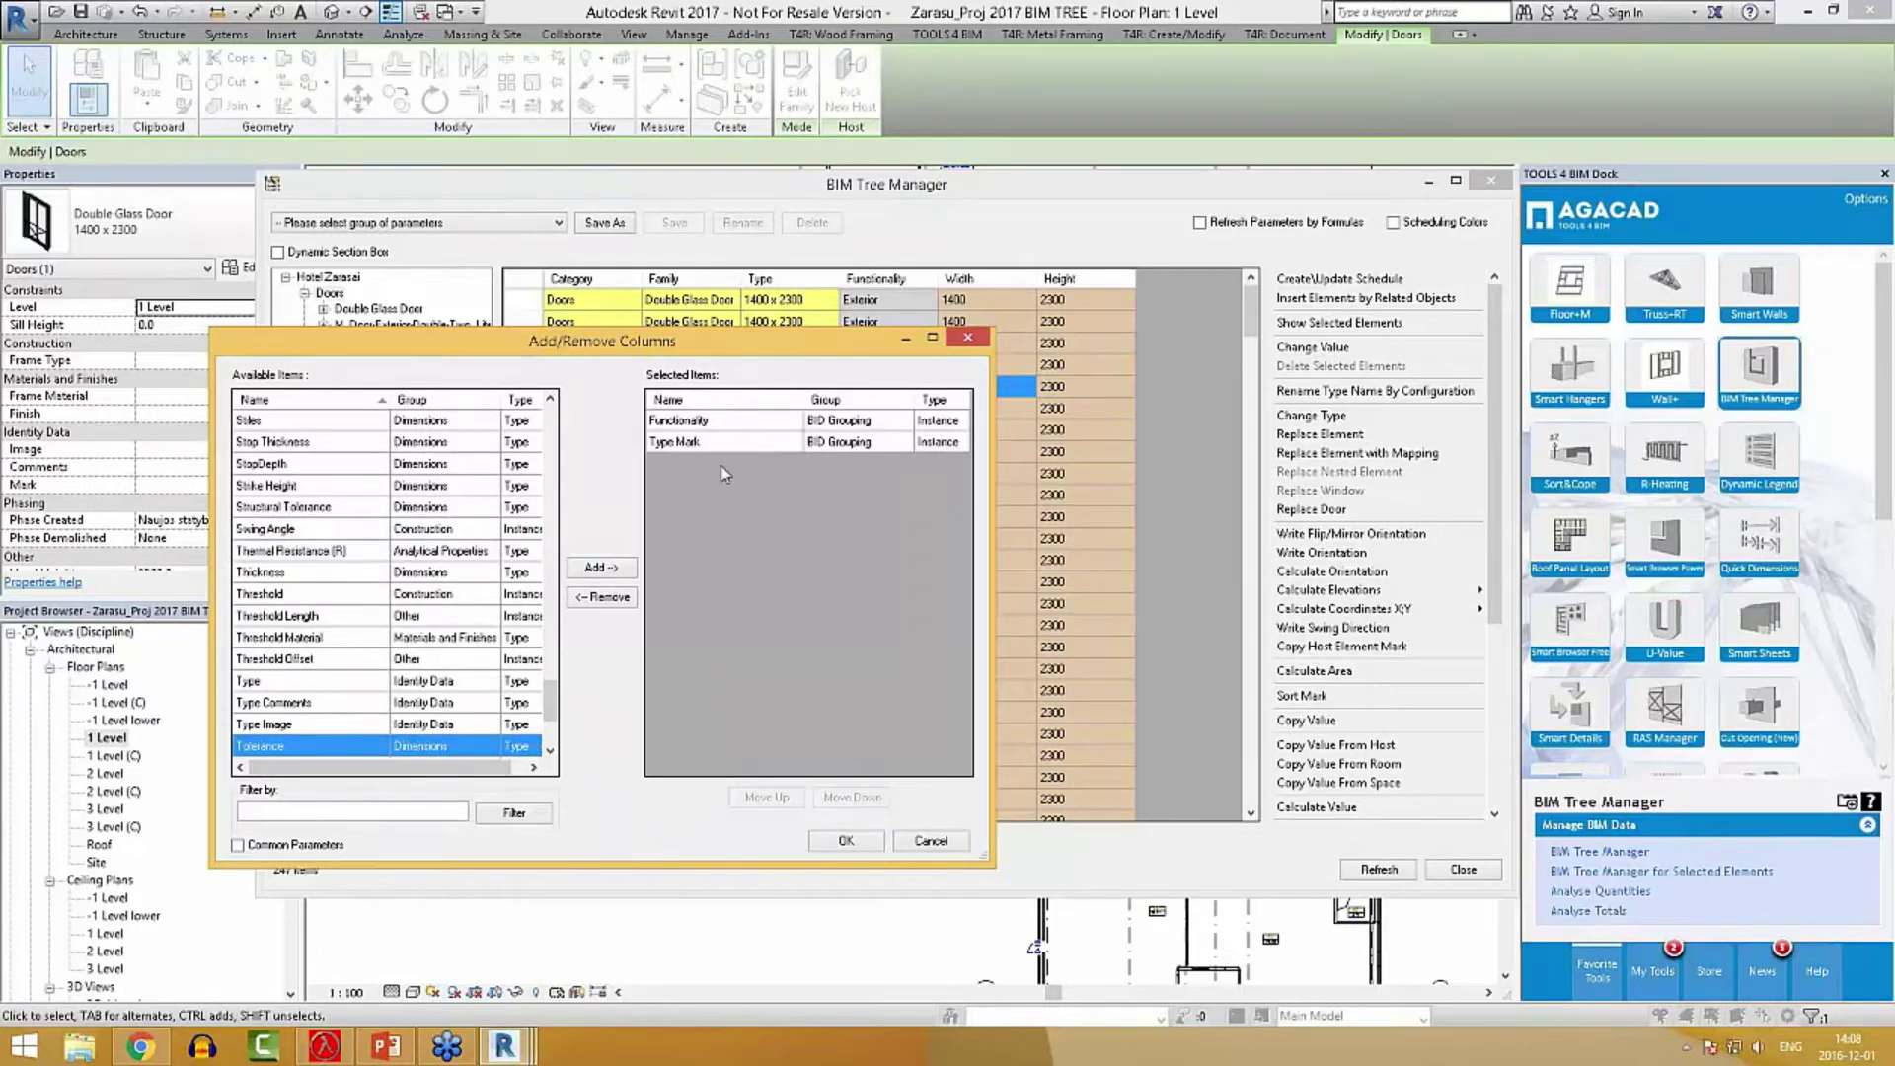
click(847, 842)
Review the Type Mark and Functionality values of the Double Glass Door rows in the table.
click(990, 432)
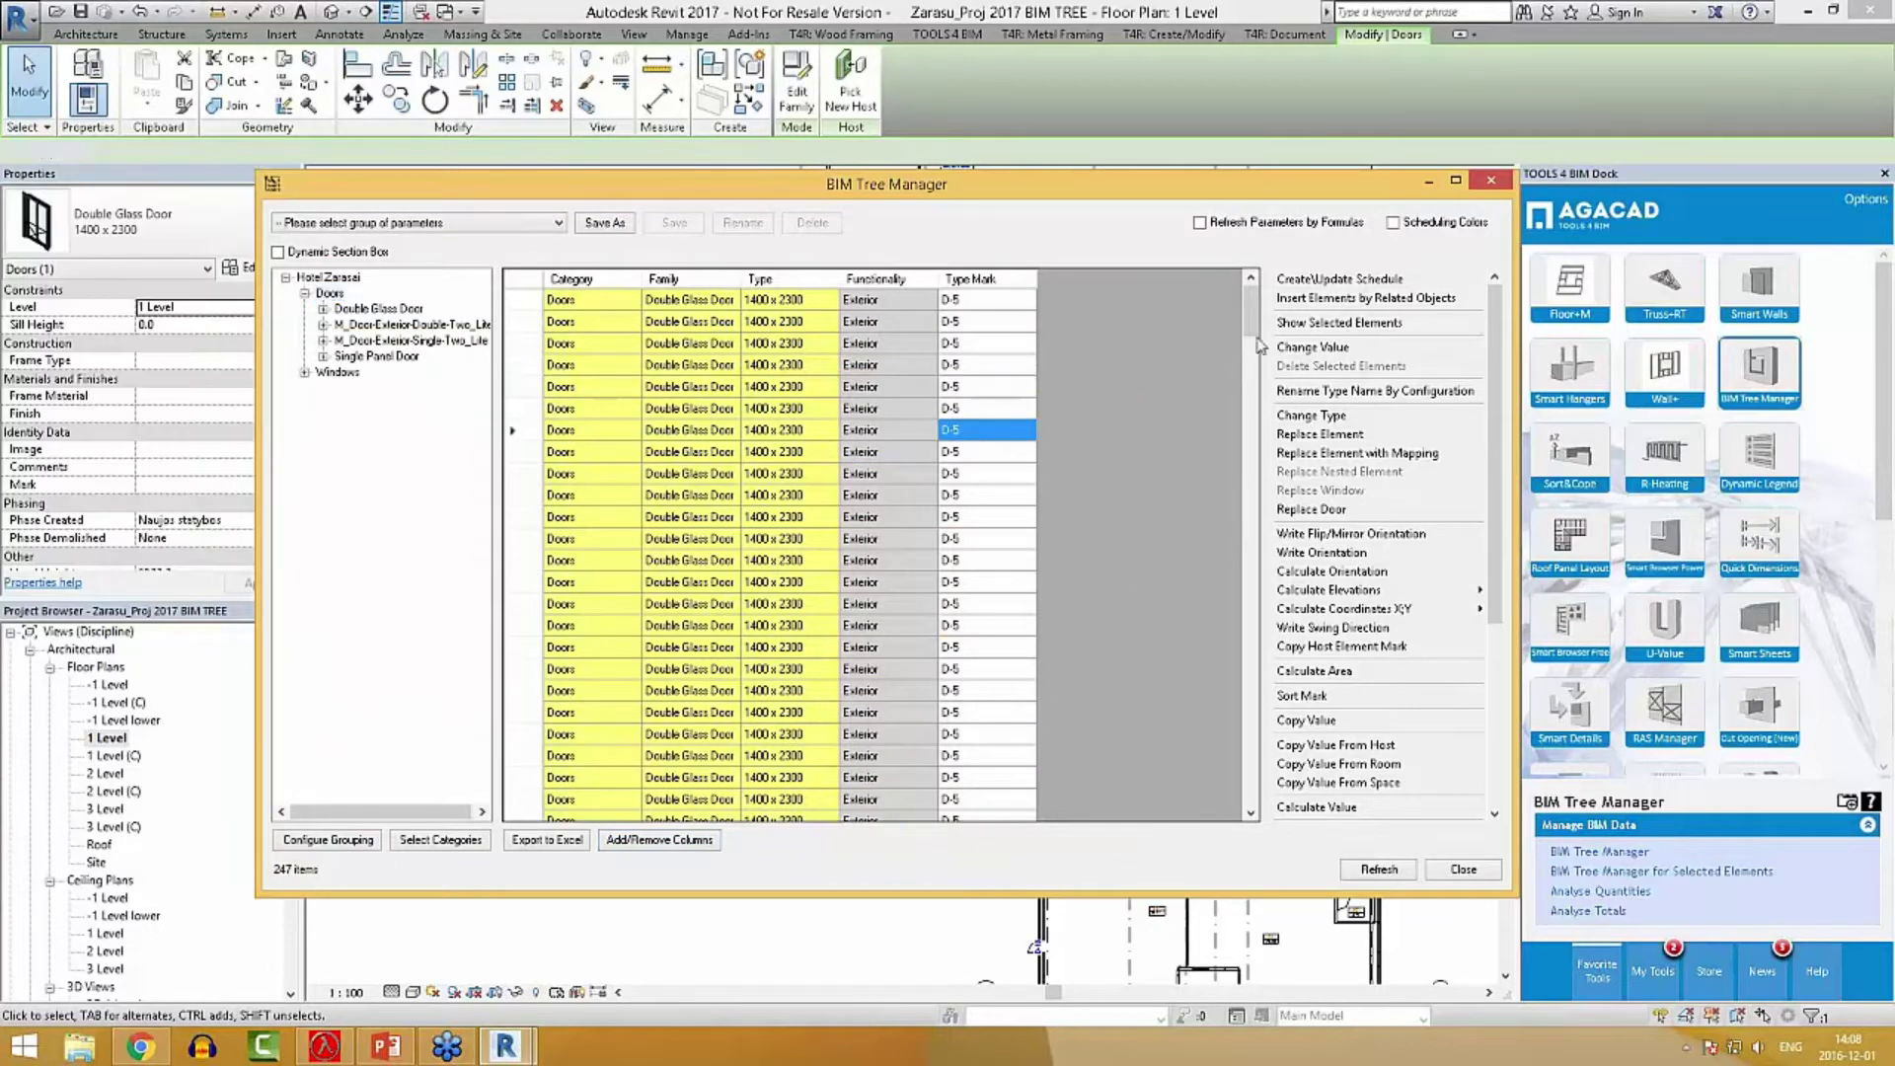
drag(1260, 345, 1255, 296)
drag(979, 346, 988, 652)
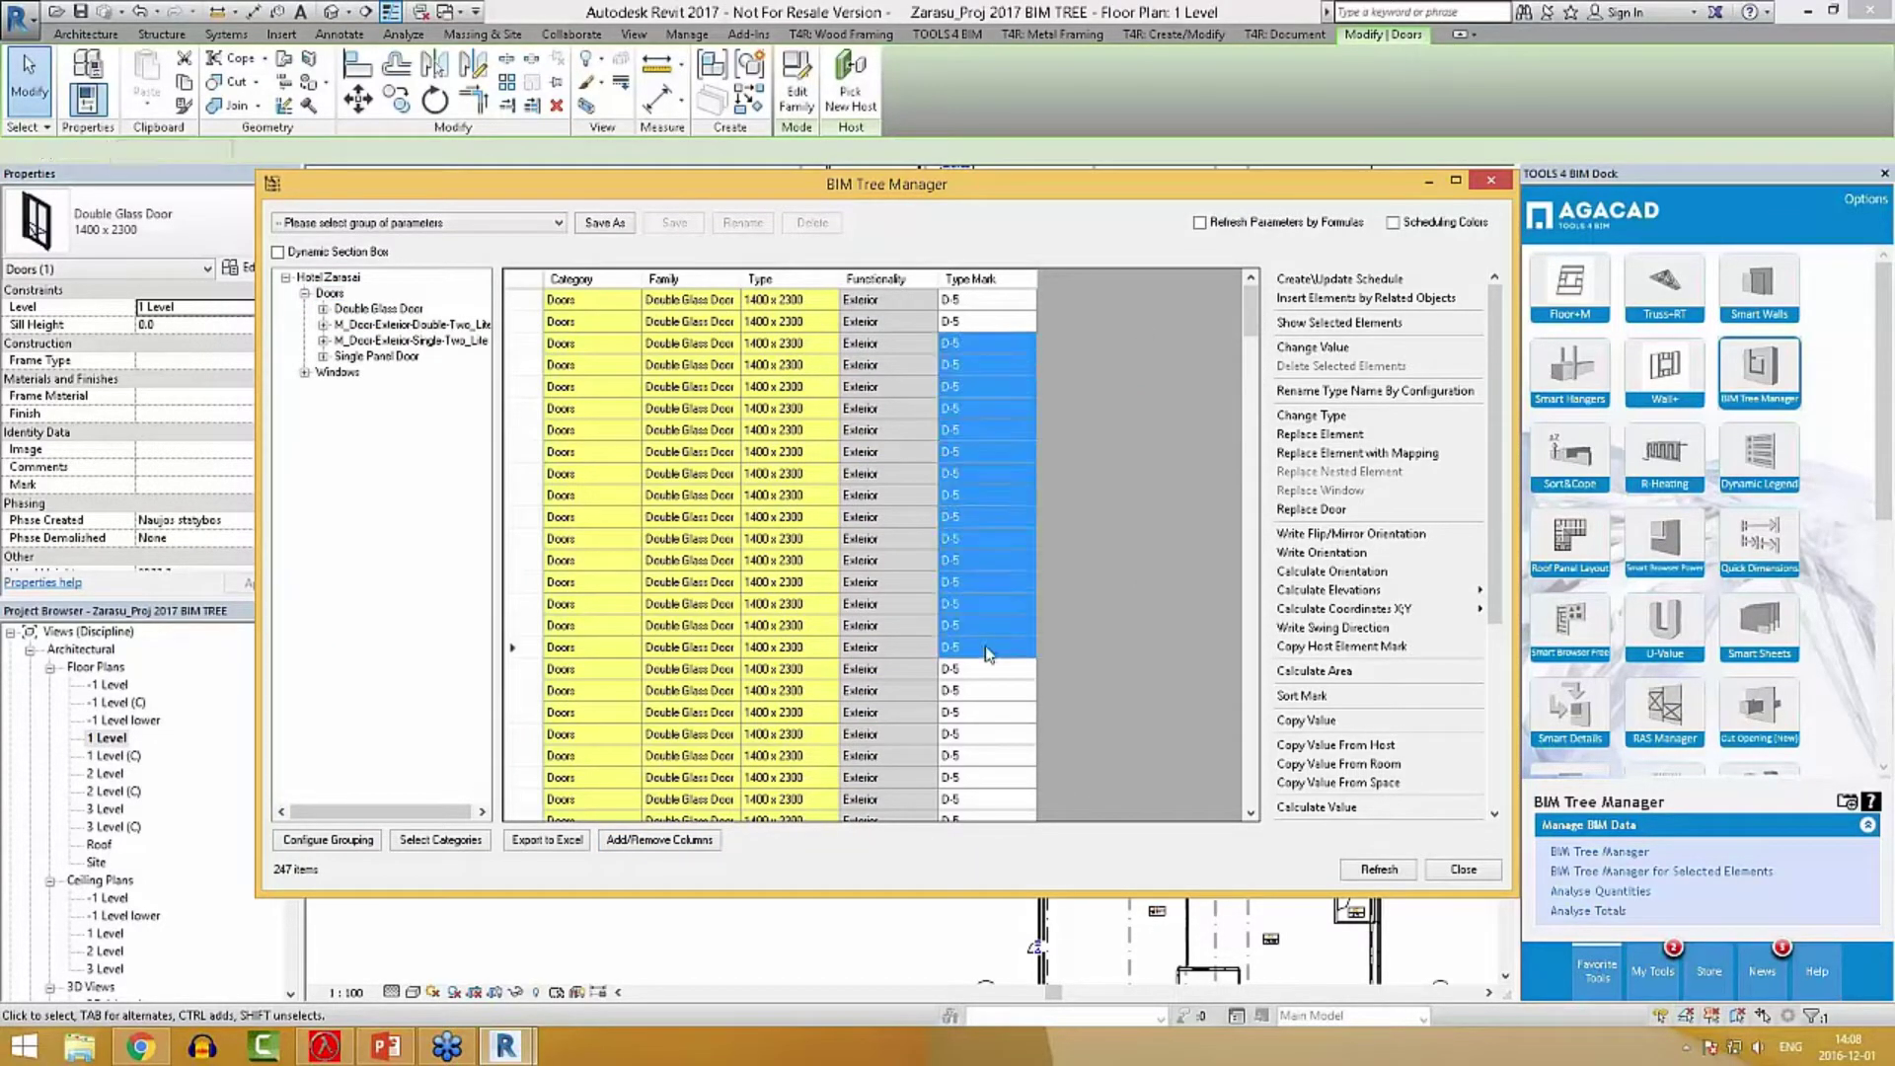
click(984, 670)
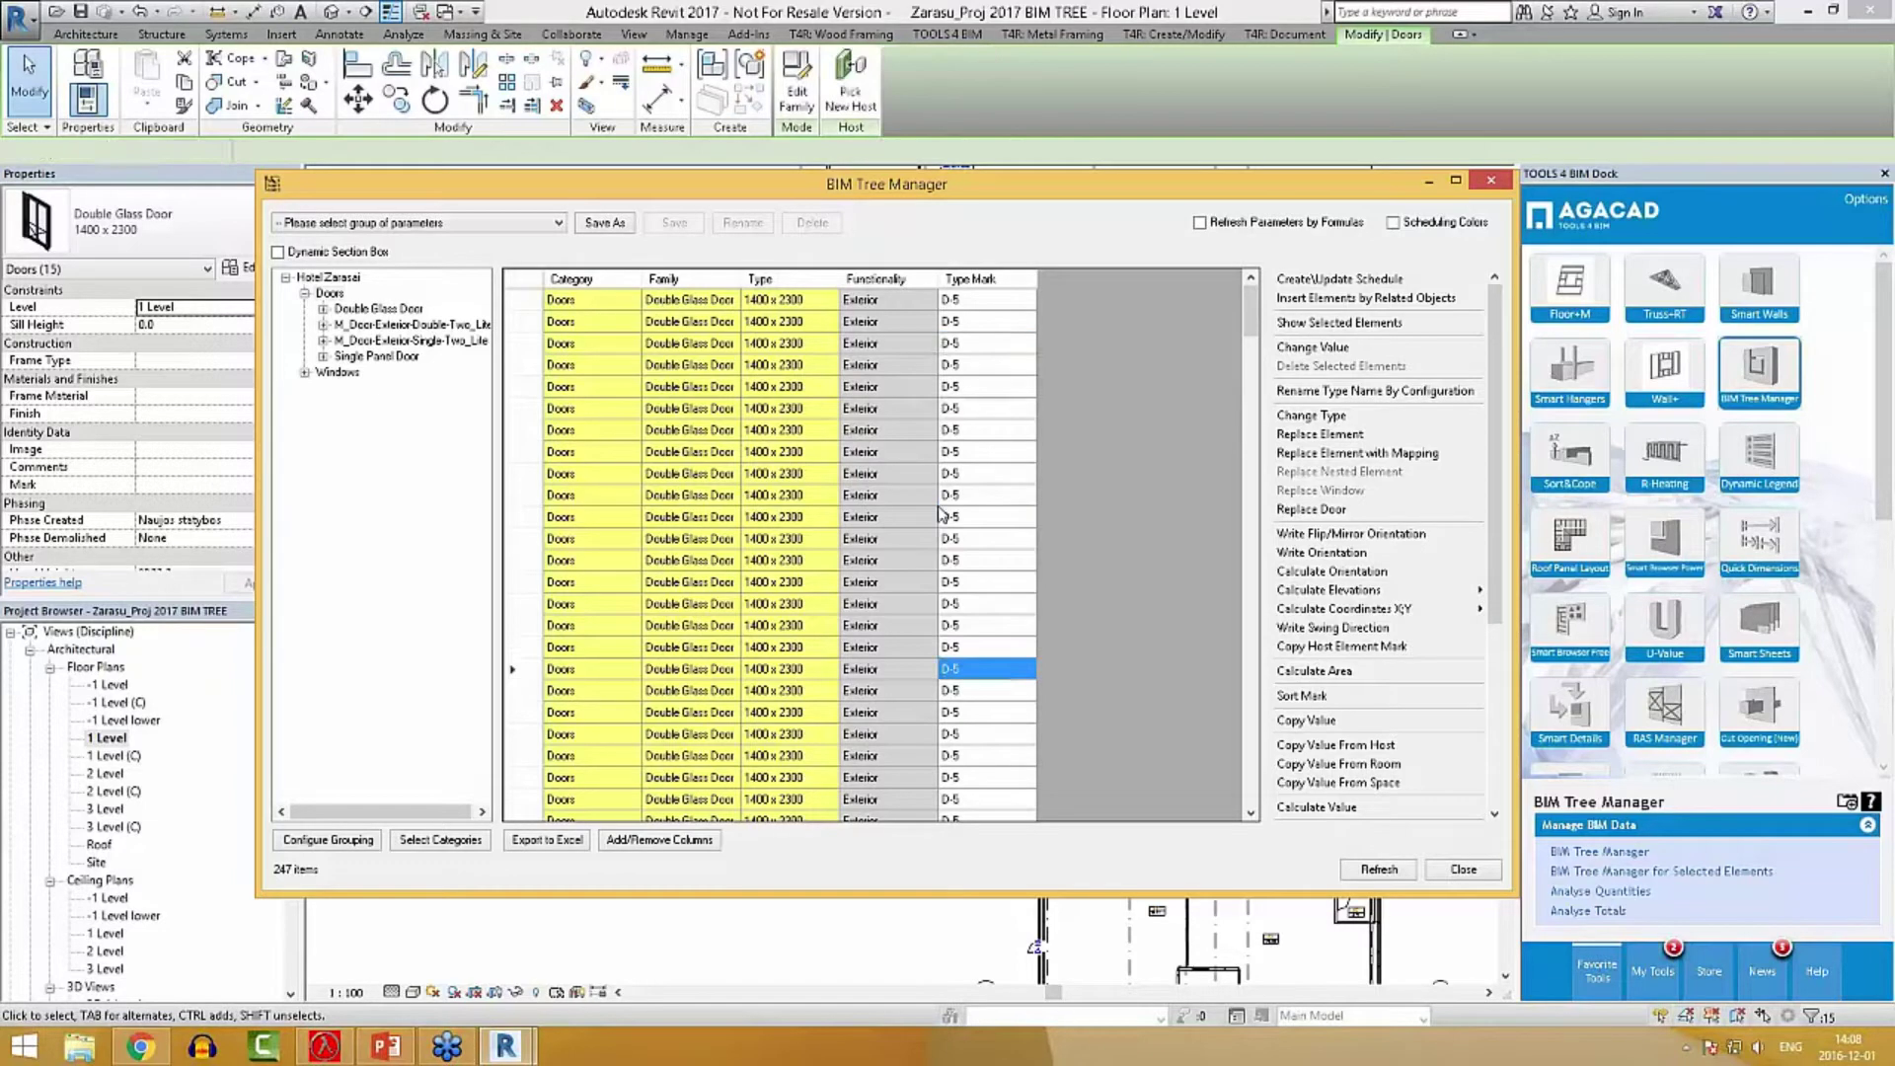
click(896, 386)
Move the BIM Tree Manager clear of the plan and compare the door marks with the DI-02 text note.
drag(1041, 179, 1090, 618)
middle_drag(1401, 395, 1030, 355)
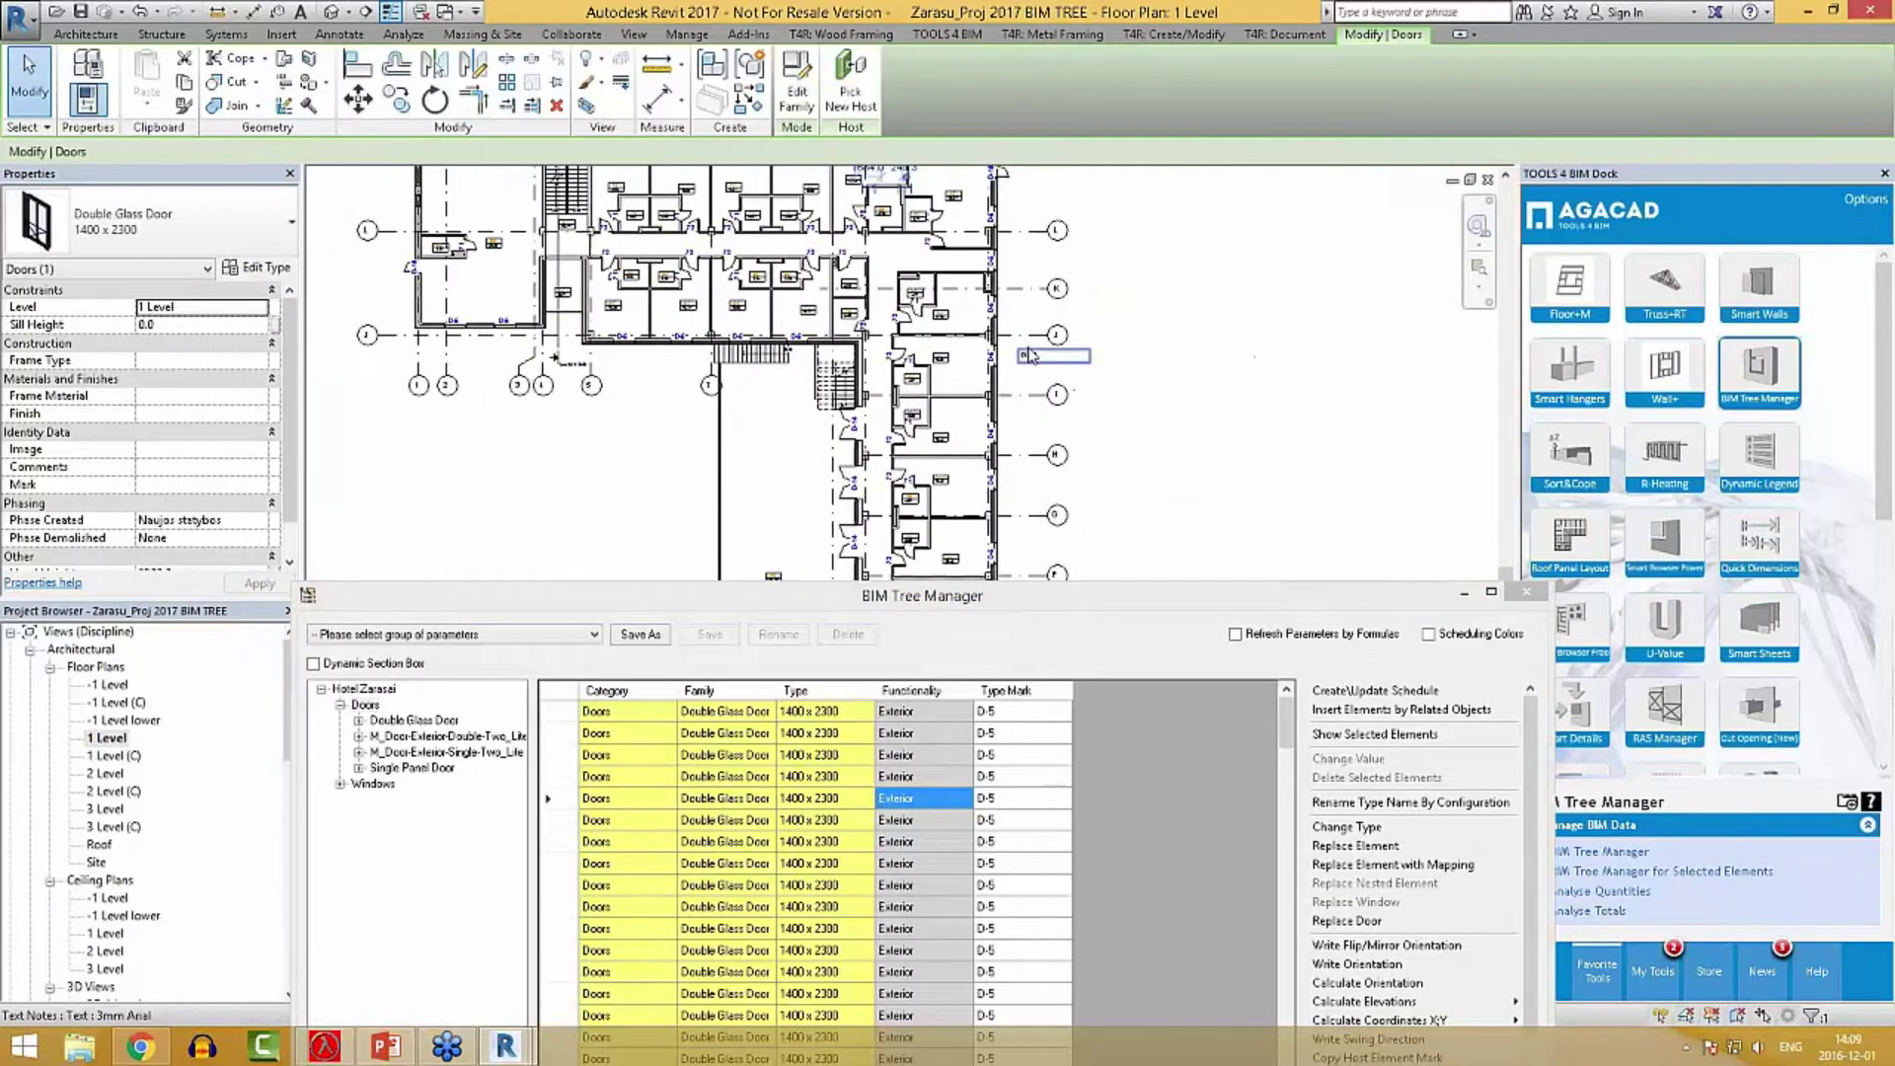
scroll(1030, 355, up, 5)
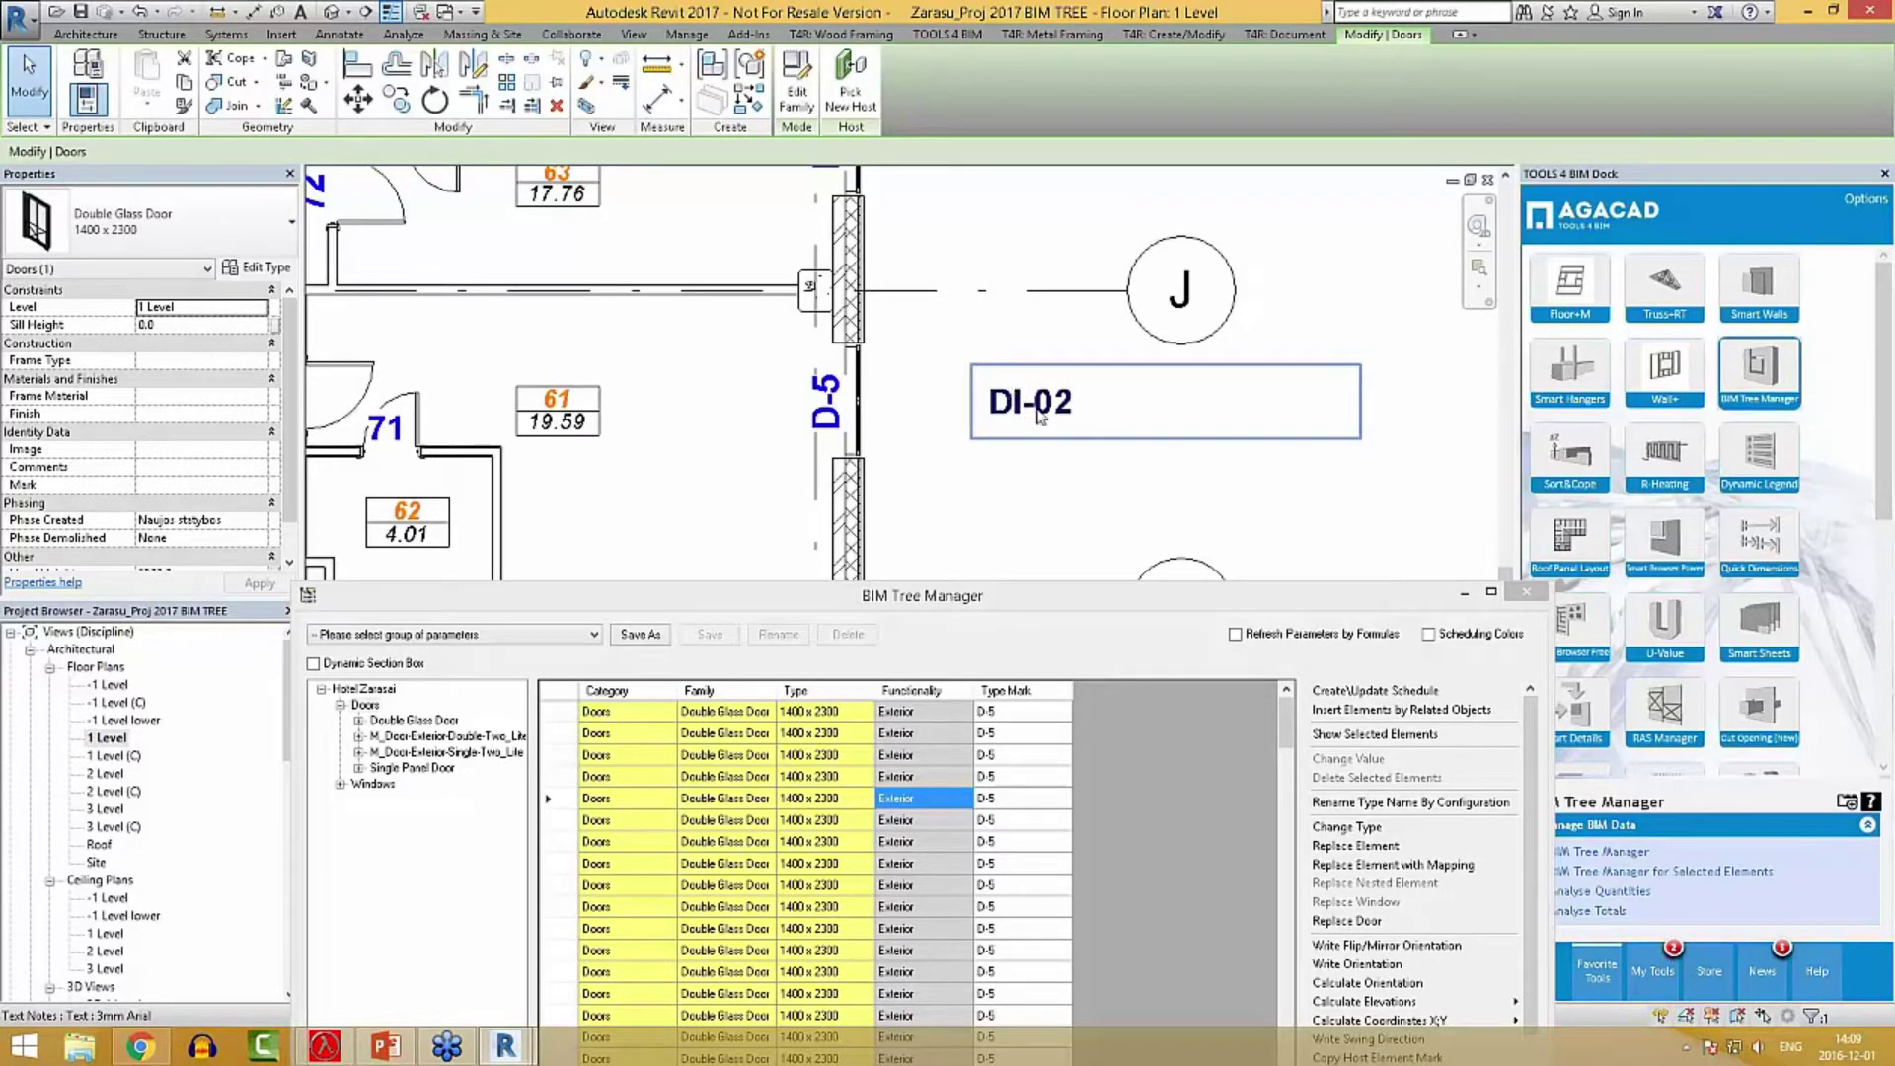
scroll(1013, 424, down, 4)
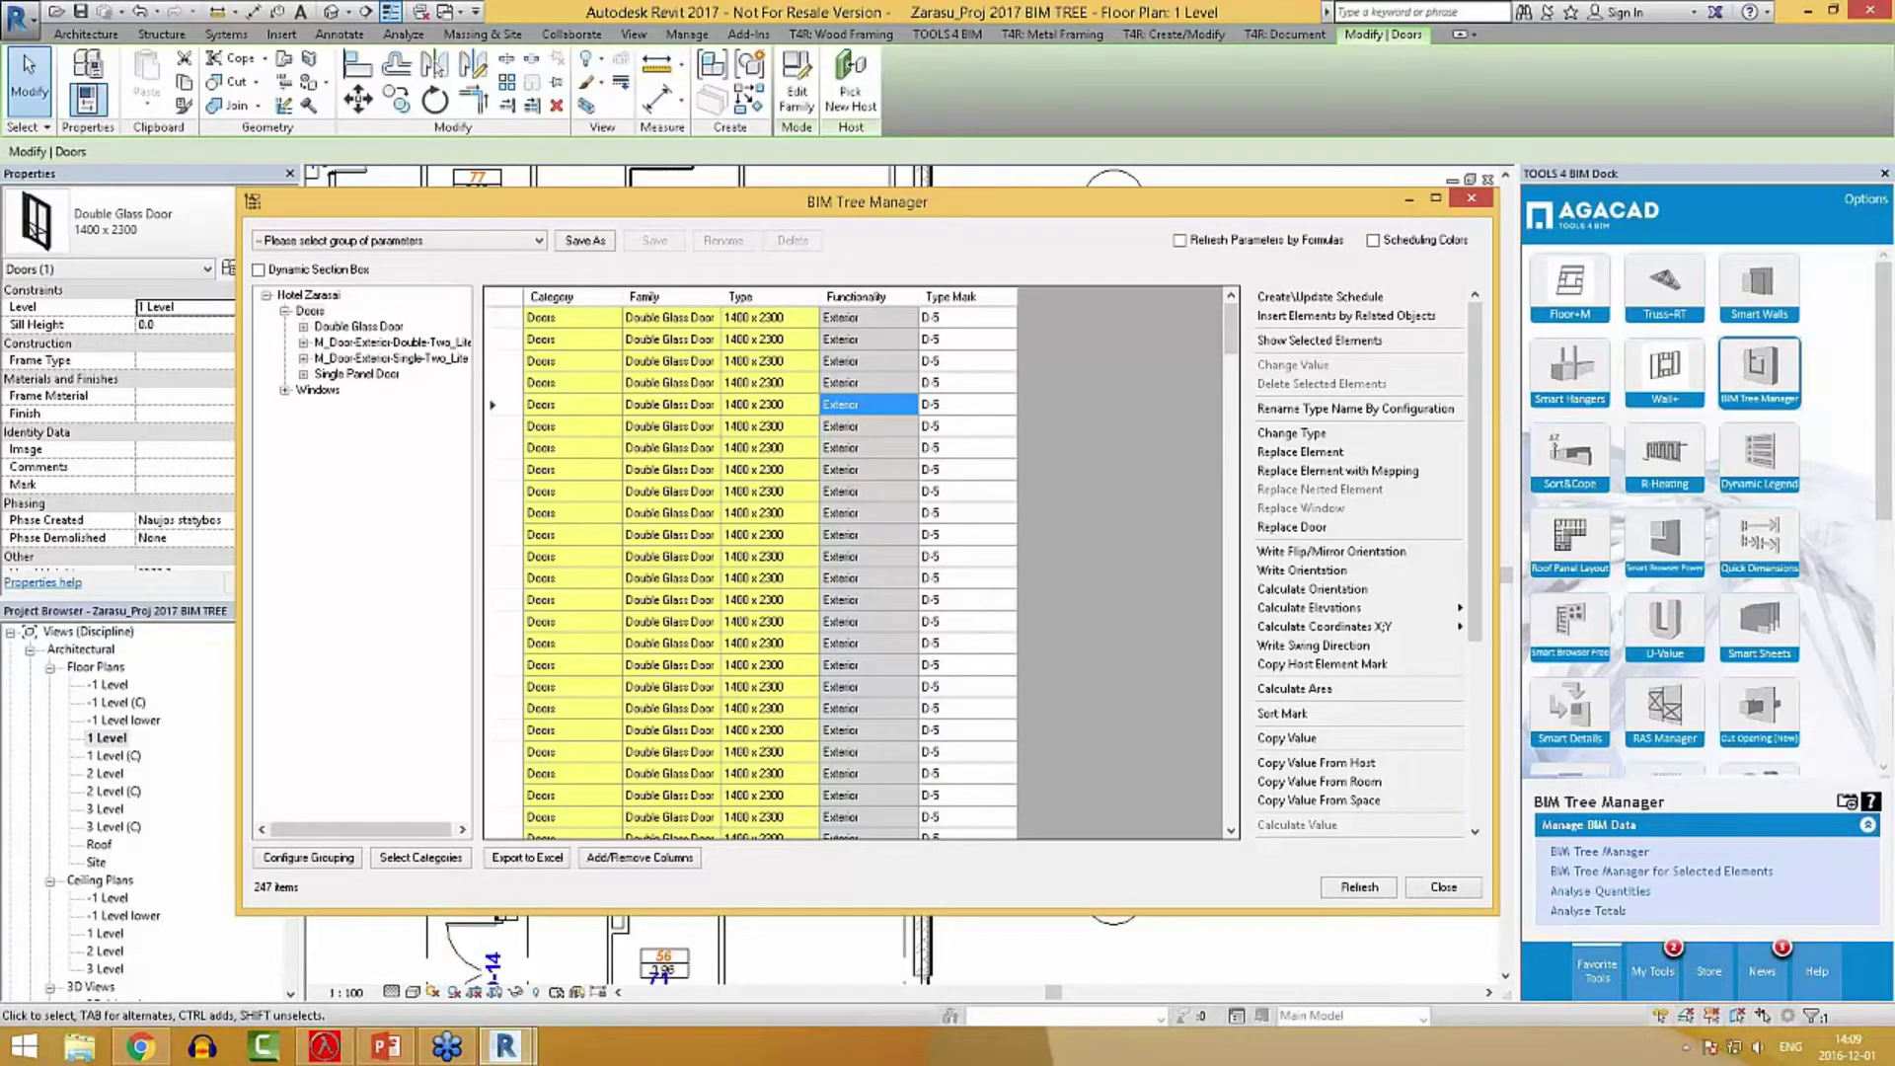
Select all doors and create a shared type parameter named Ex/In with Common discipline and Text type, grouped under Data.
click(309, 312)
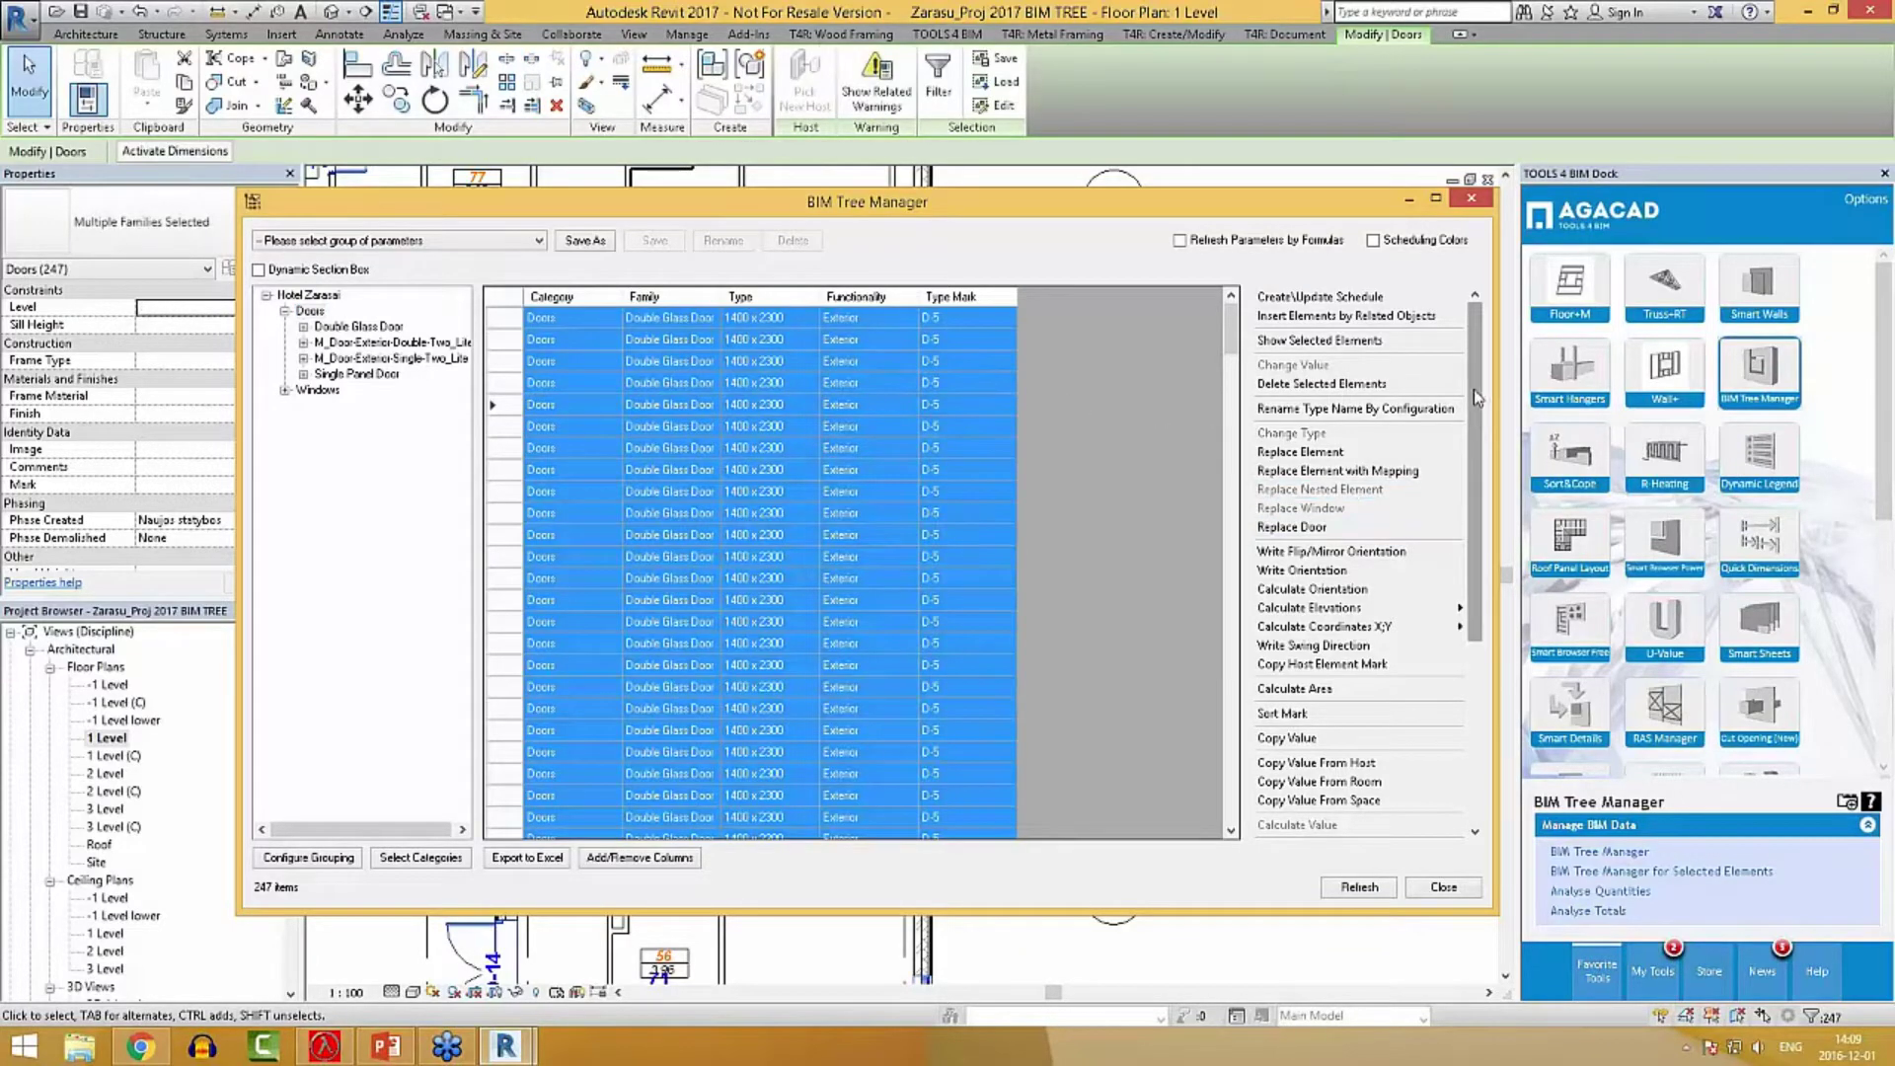
scroll(1441, 553, down, 3)
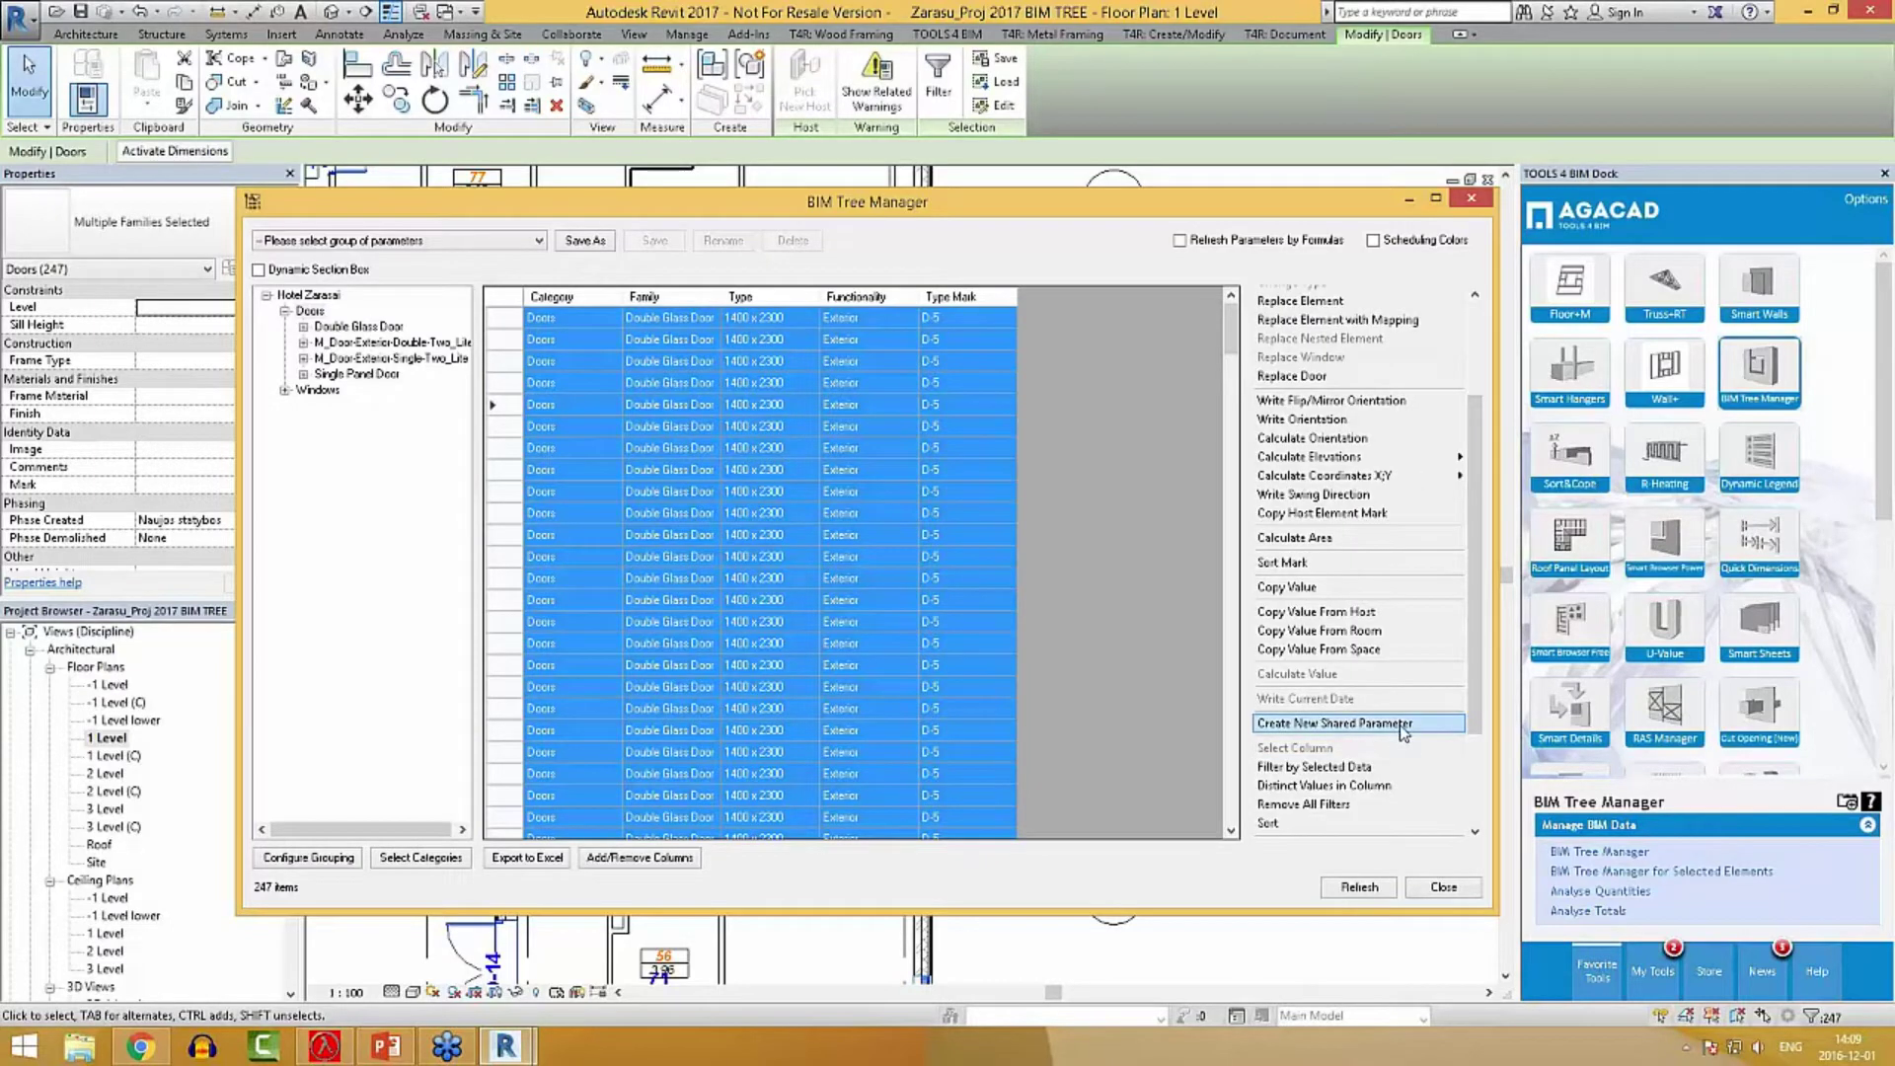
click(1400, 725)
drag(1437, 581, 1136, 395)
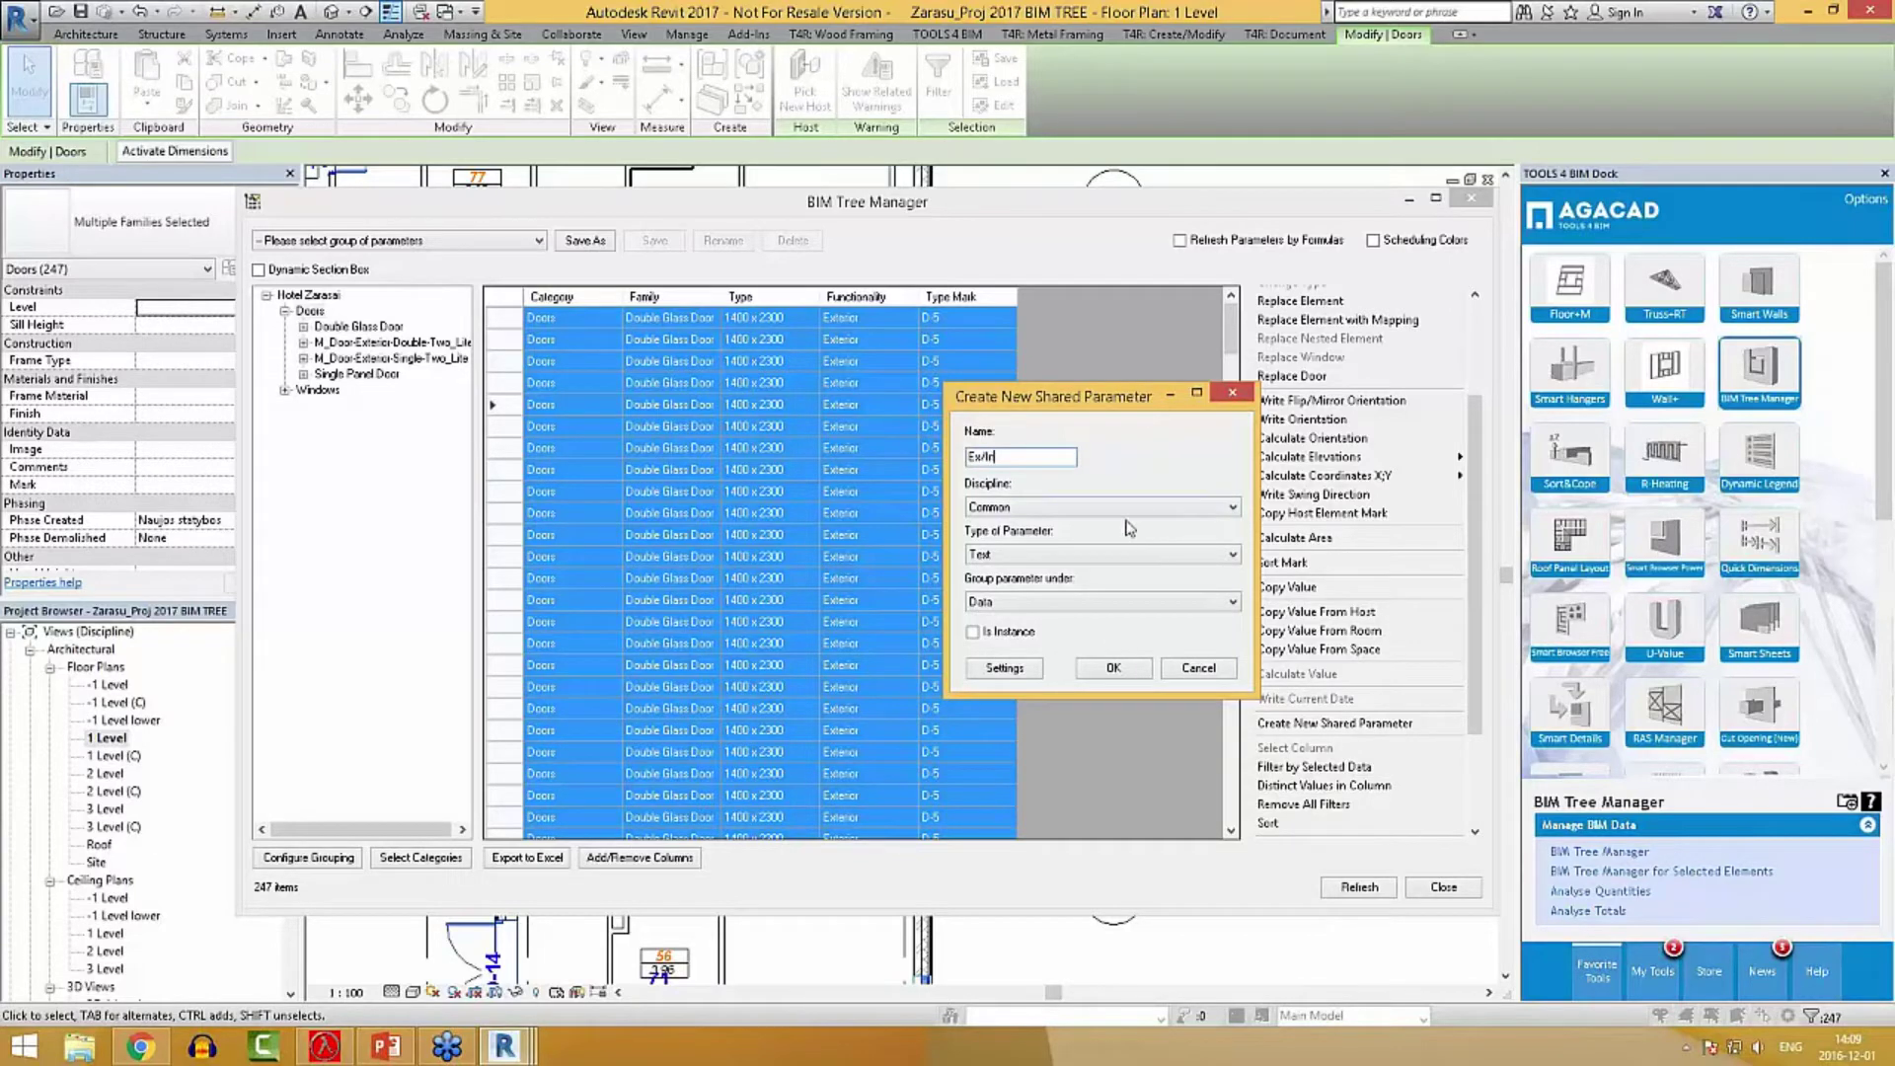
click(1112, 668)
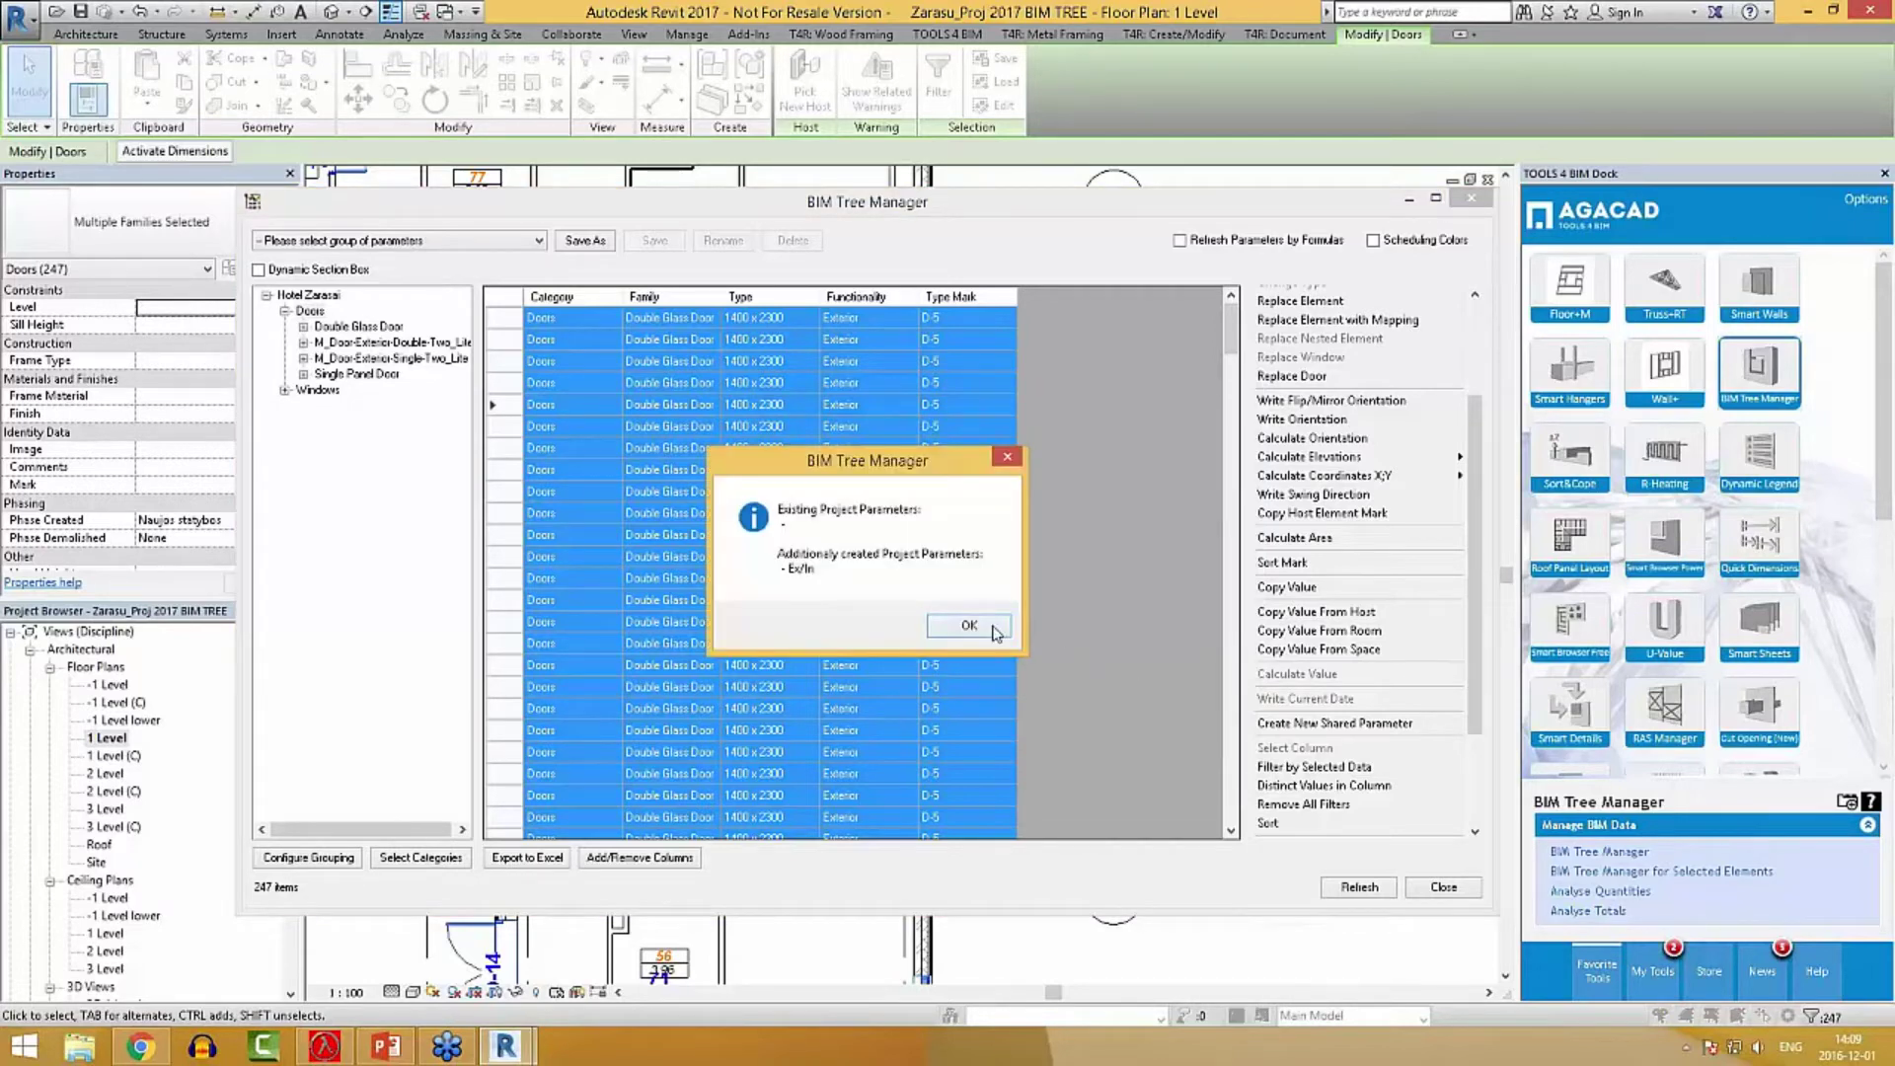
click(993, 631)
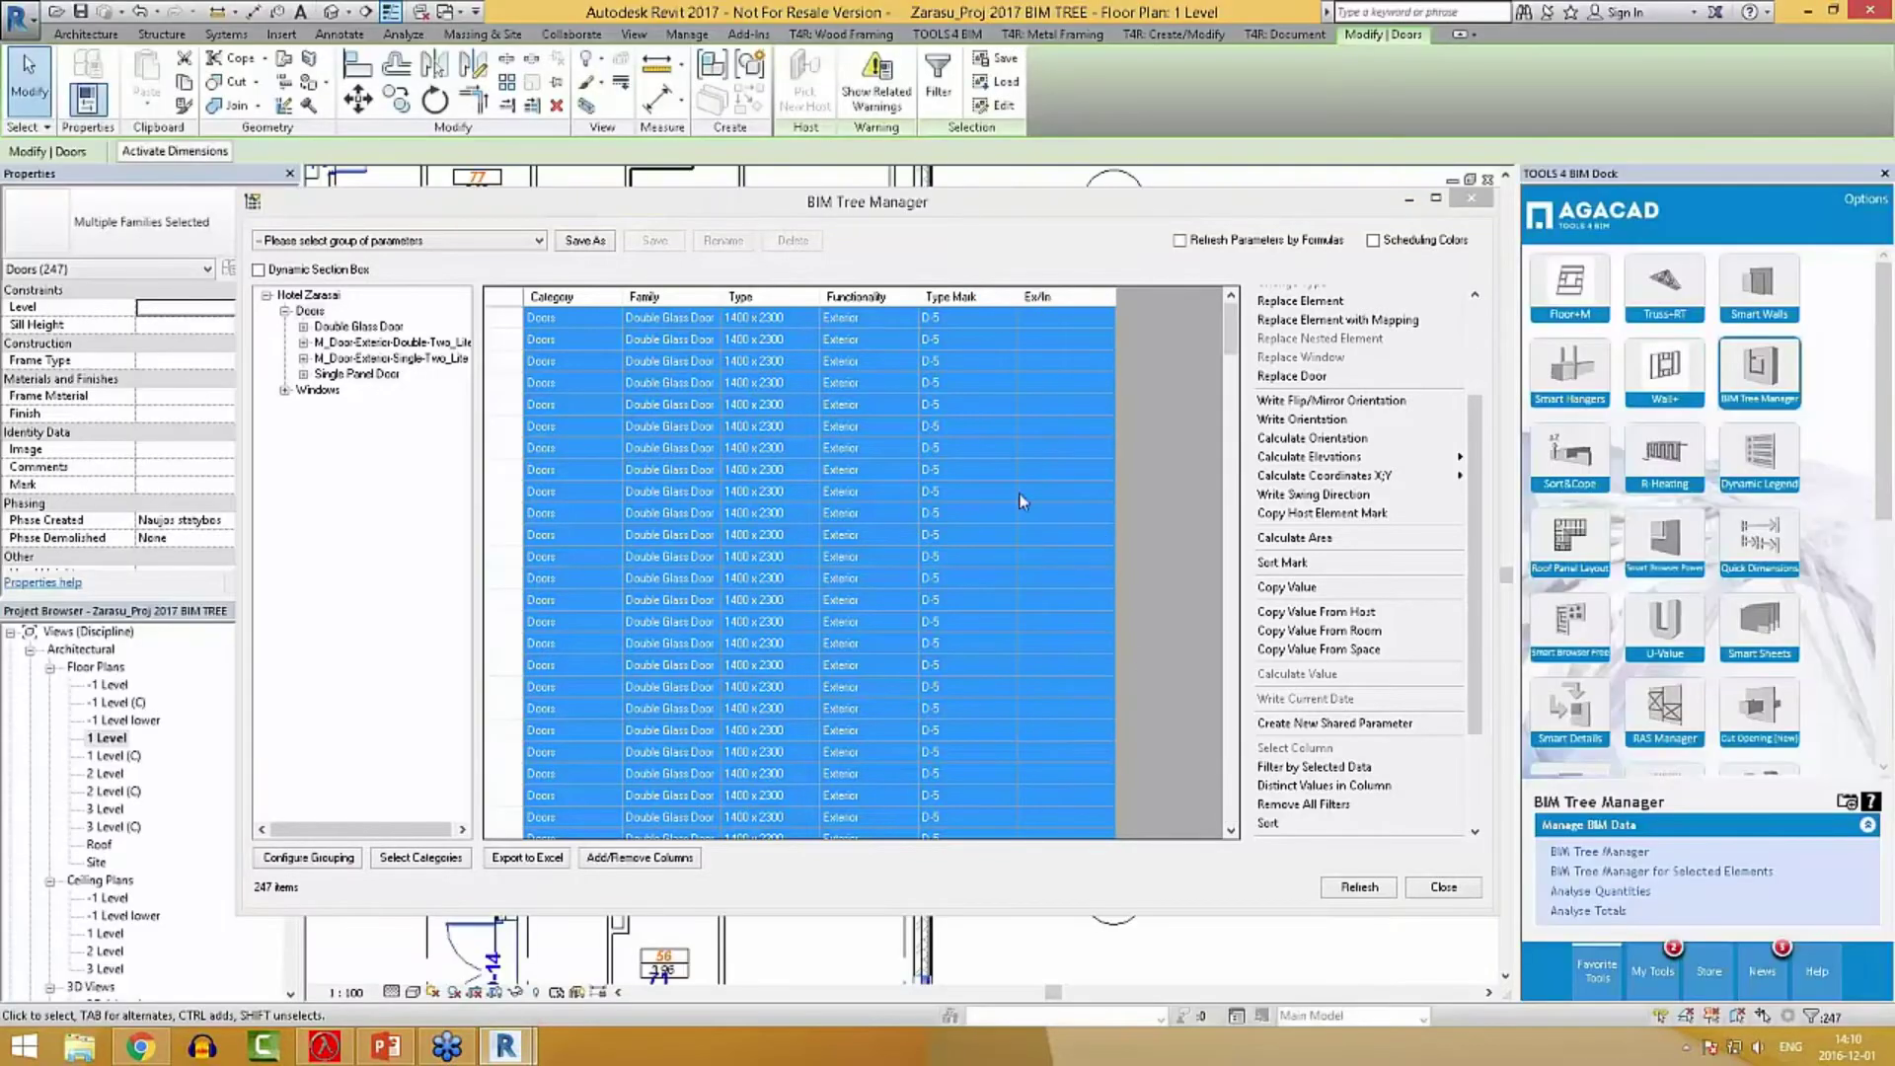
click(1073, 453)
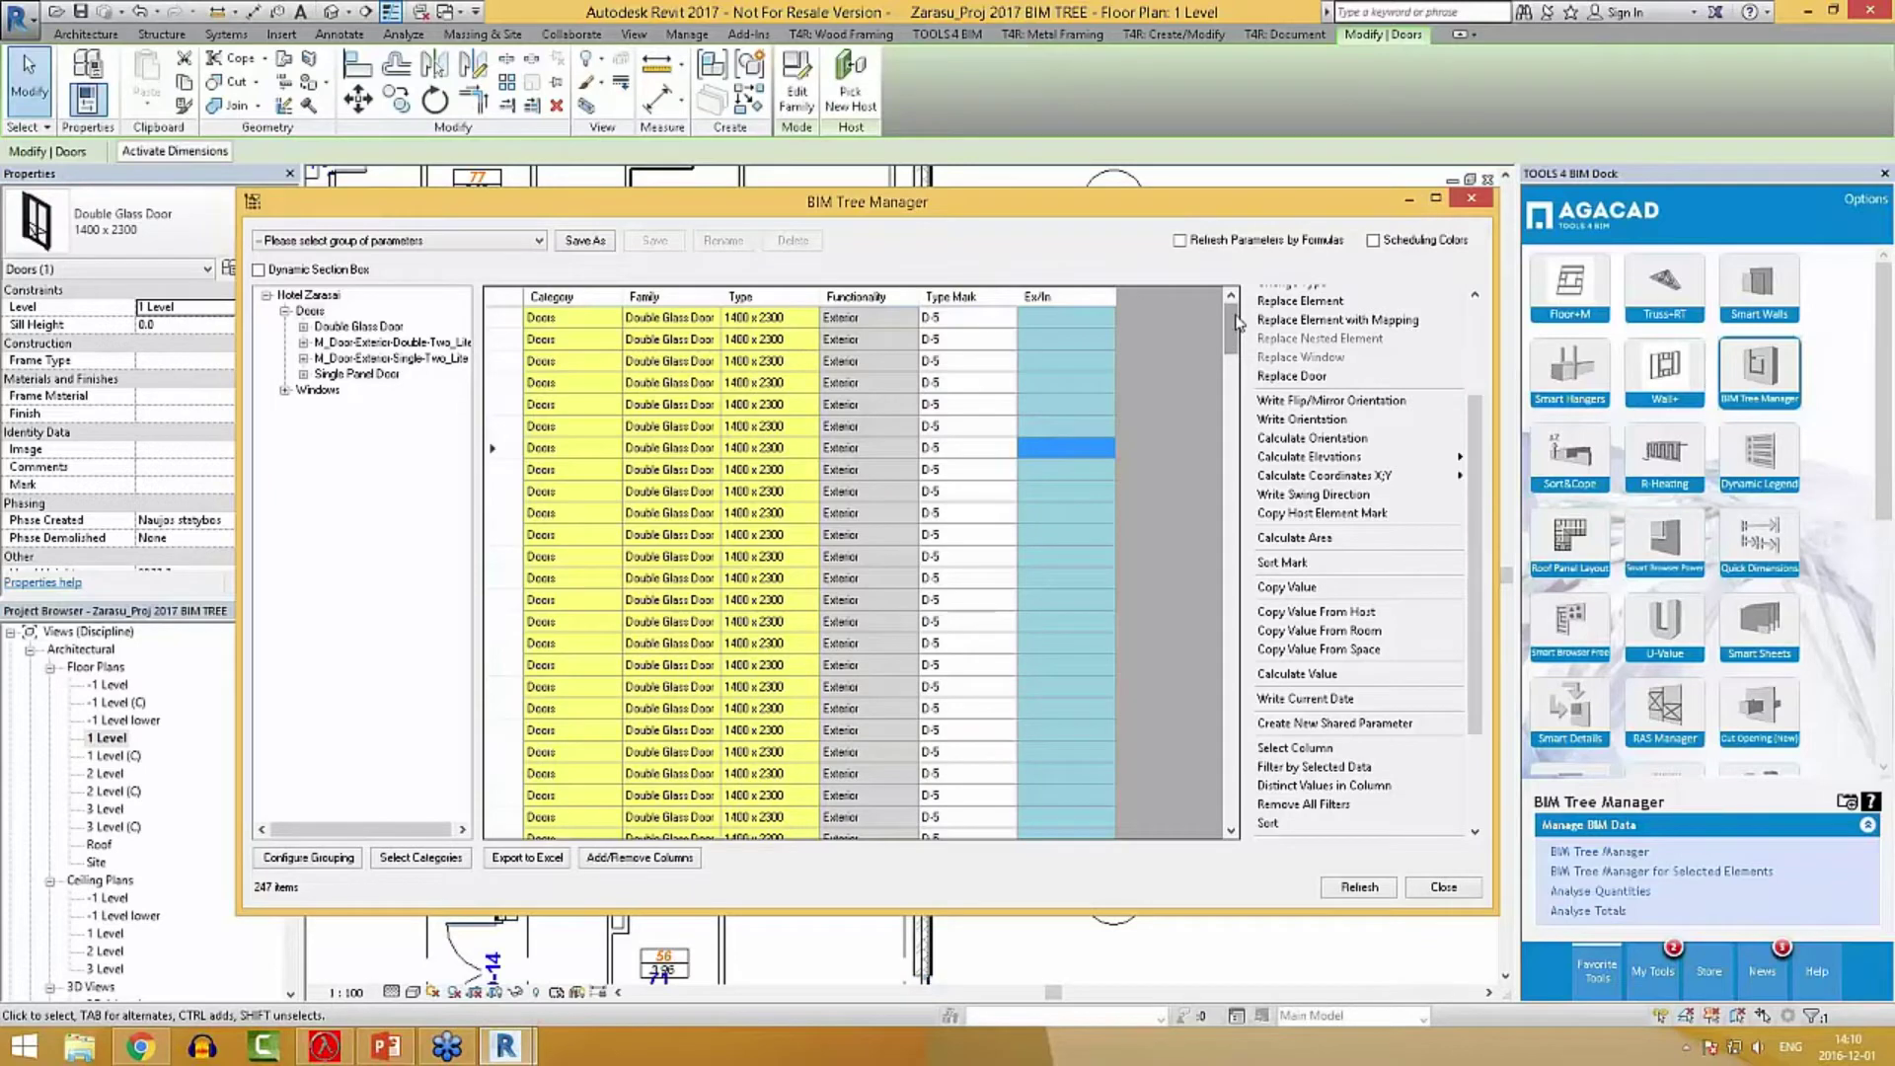
mouse_move(1239, 322)
mouse_down()
mouse_move(1236, 425)
mouse_move(1235, 326)
mouse_up()
drag(1088, 325, 1083, 636)
click(1083, 664)
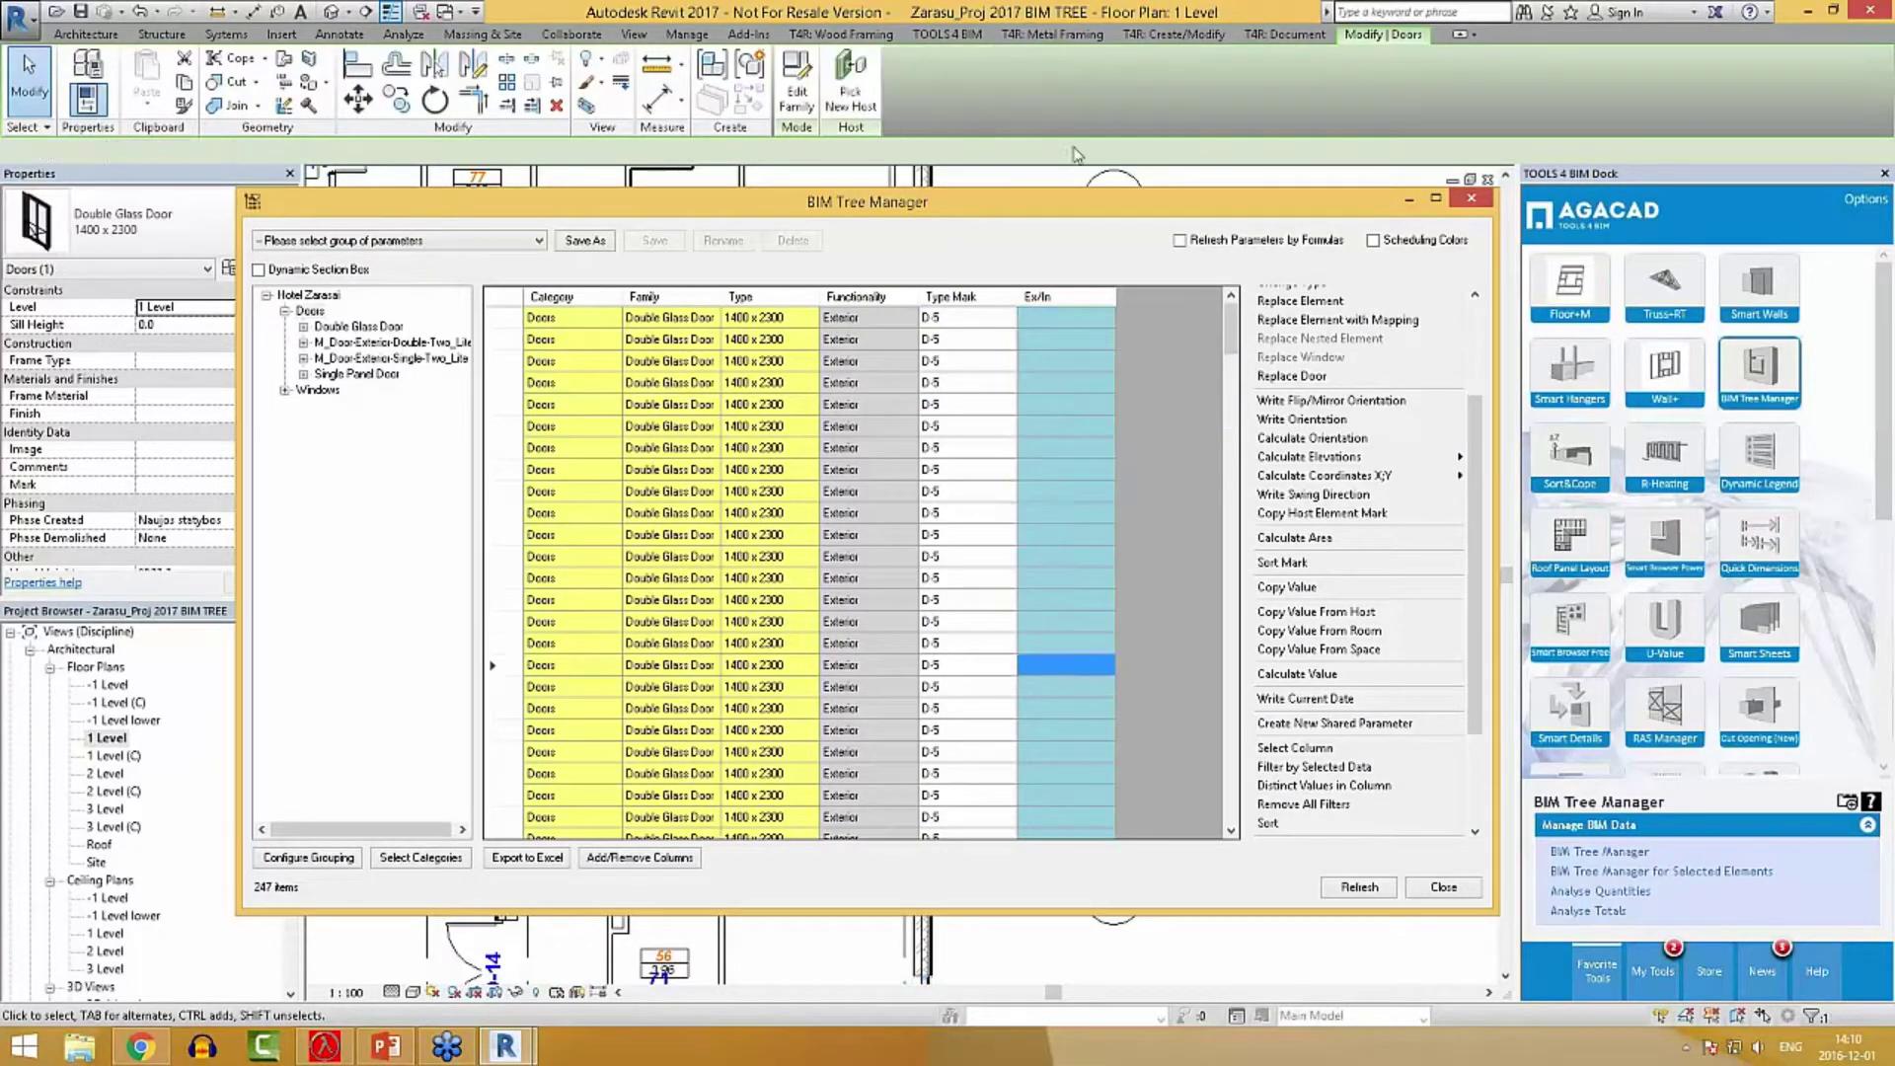
Move the BIM Tree Manager clear of the plan and check a 900 x 2100 Single Panel Door's type properties for the Ex/In parameter.
drag(1083, 202, 1185, 626)
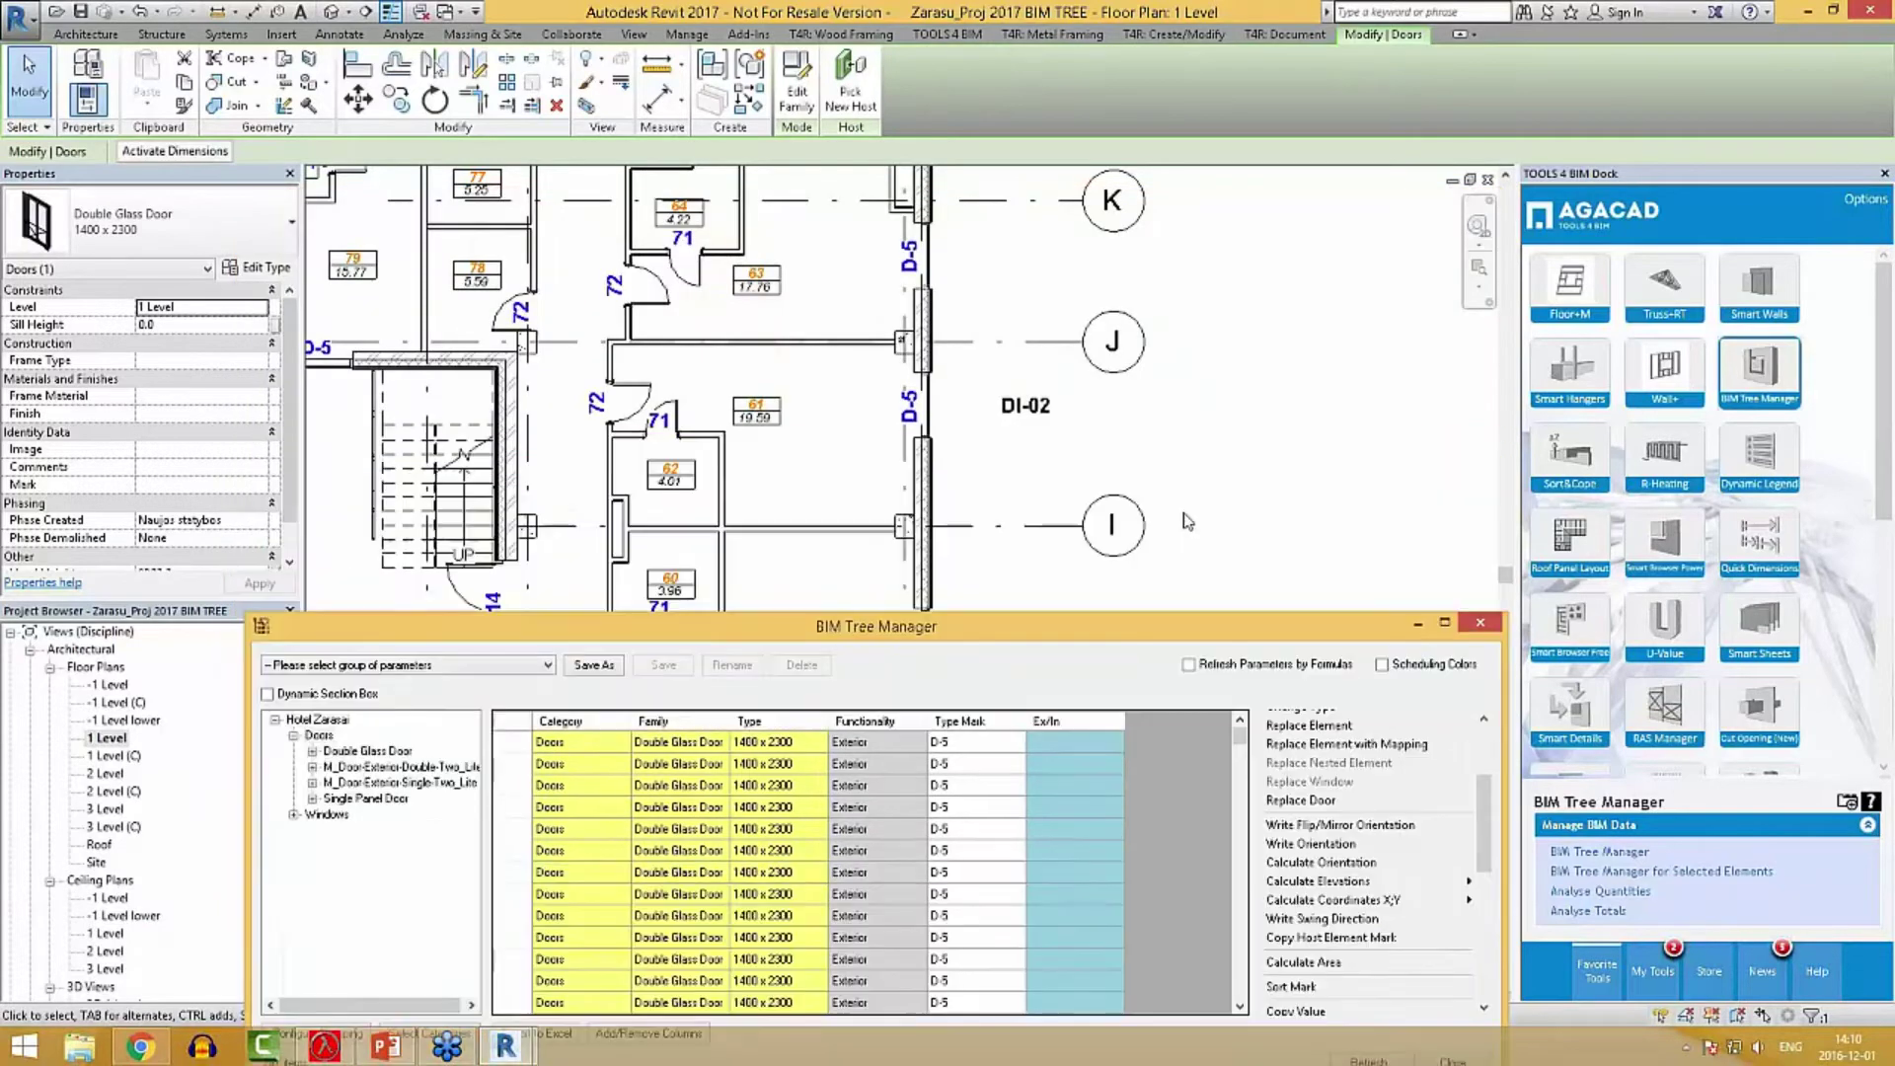
click(1202, 491)
scroll(1170, 471, down, 2)
middle_drag(849, 434, 1304, 485)
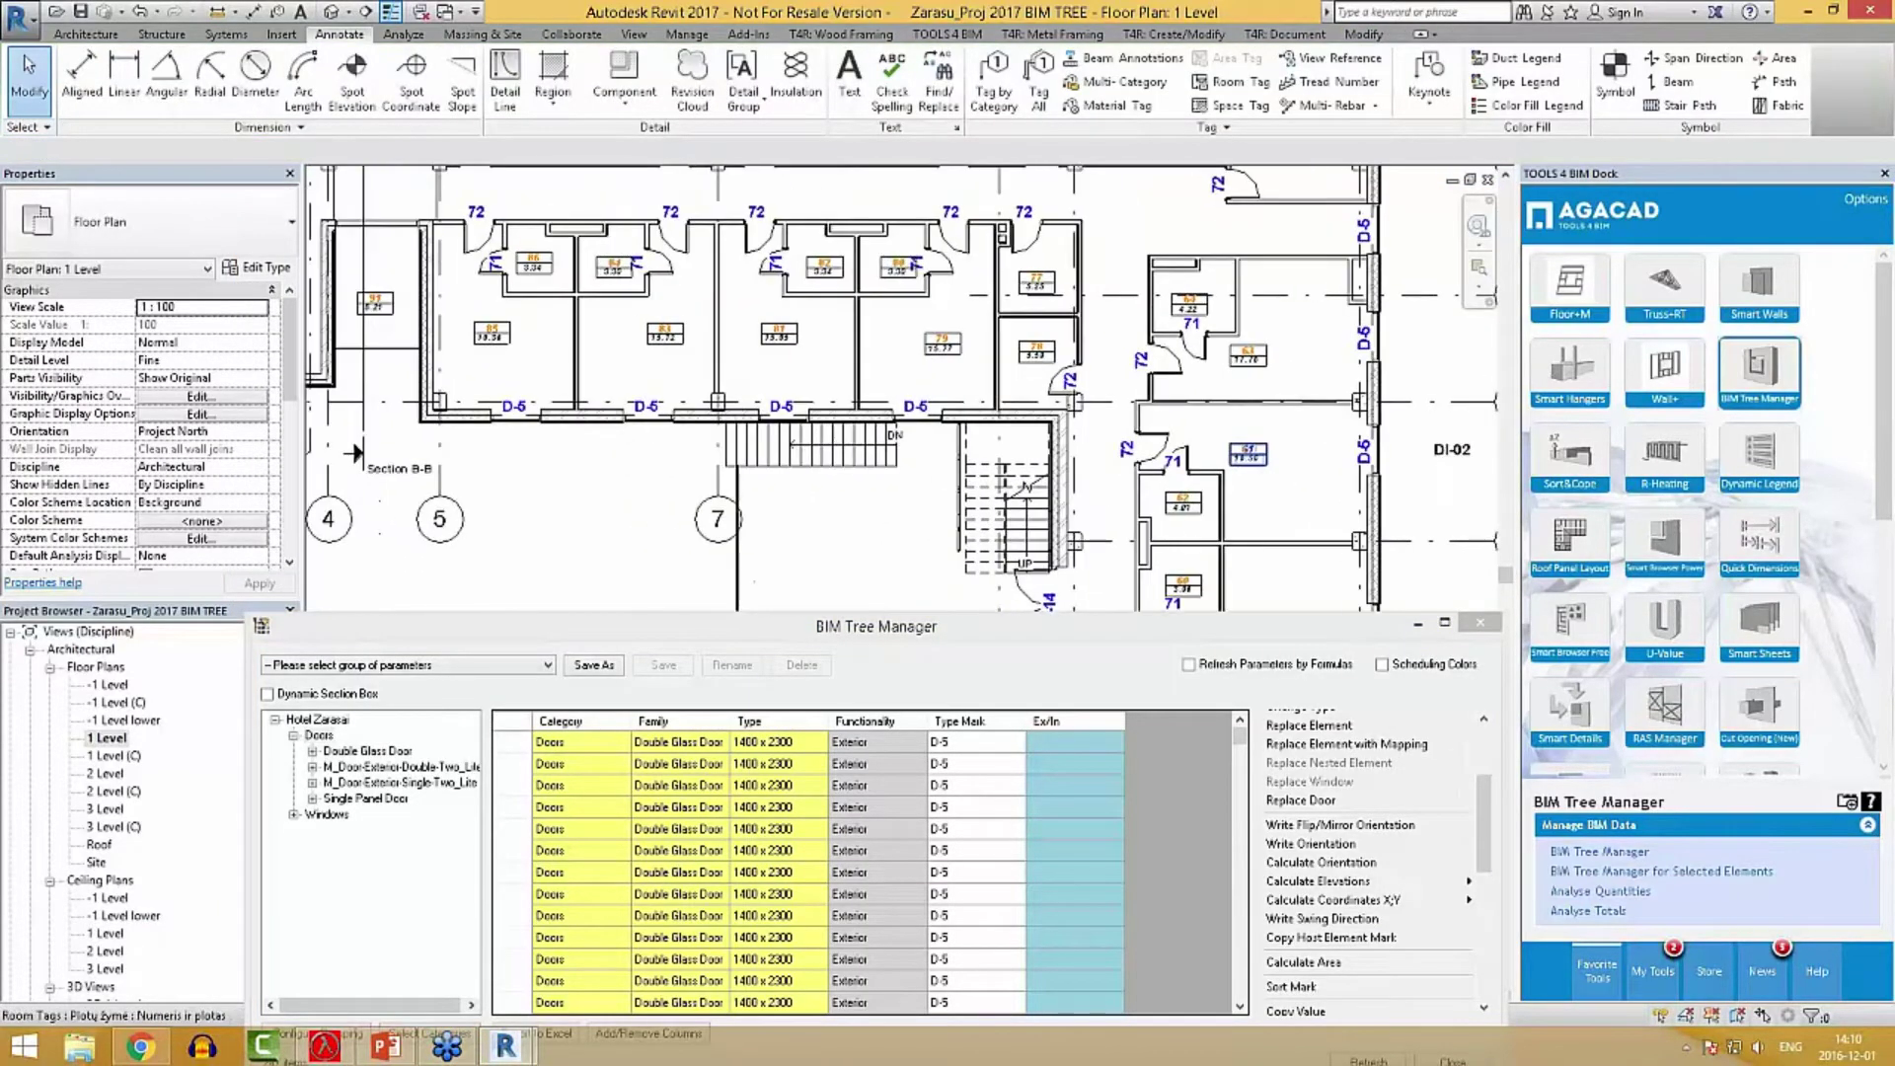
click(763, 246)
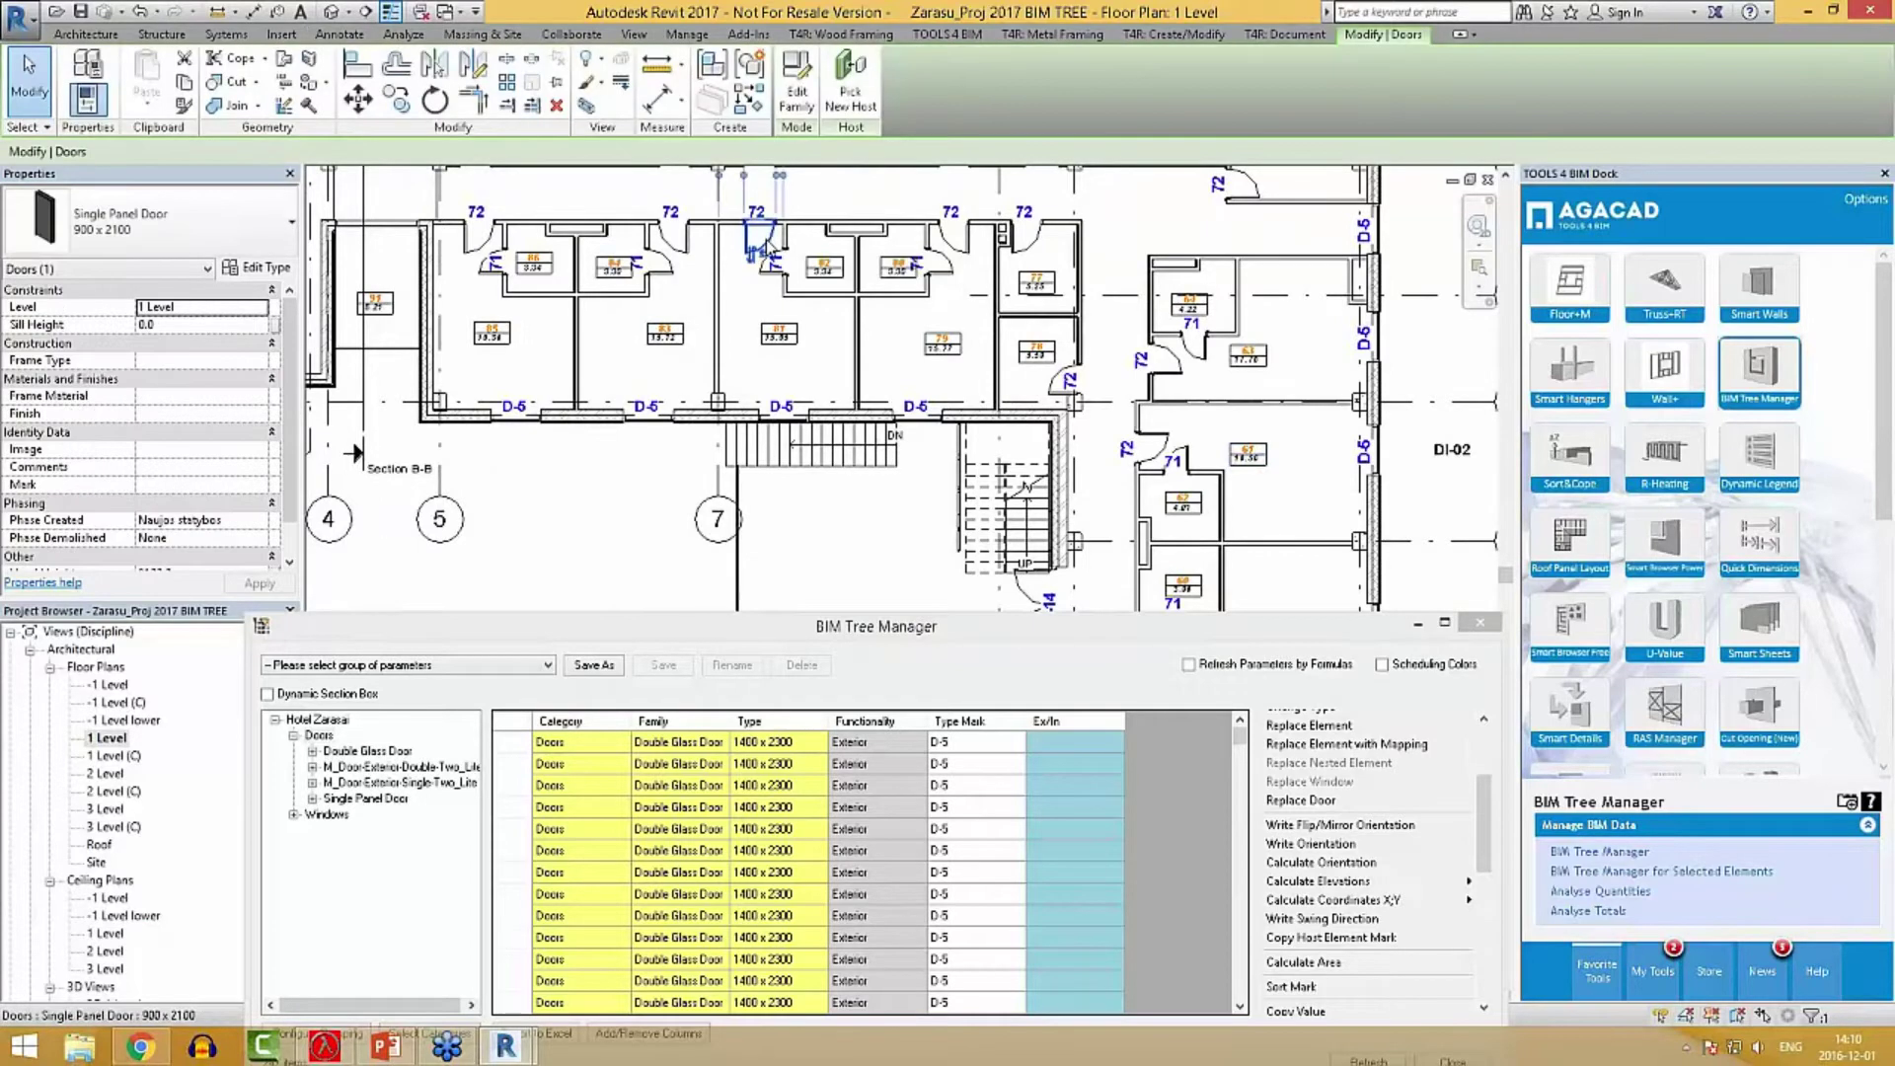
click(255, 268)
scroll(815, 775, down, 10)
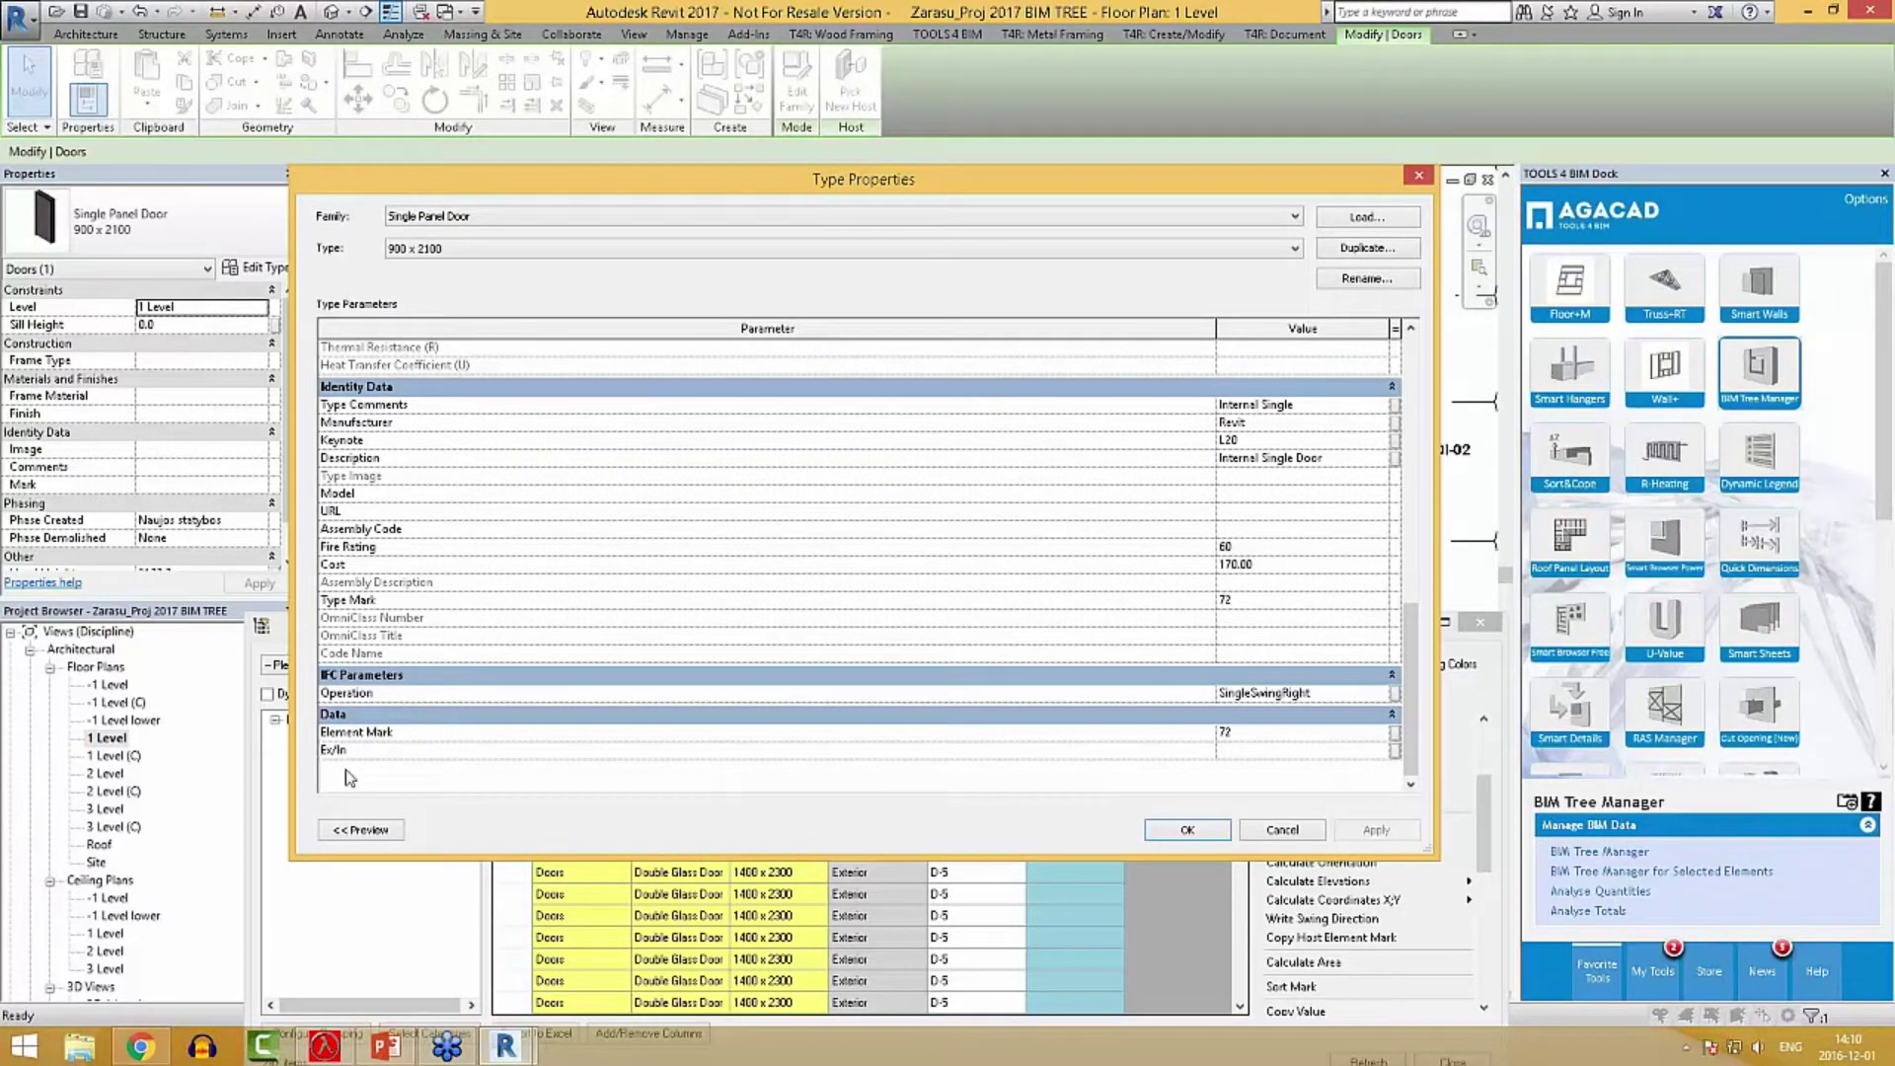
click(1267, 752)
click(1206, 837)
Maximize the BIM Tree Manager and filter the door table to rows with Exterior functionality.
drag(1121, 629, 1149, 234)
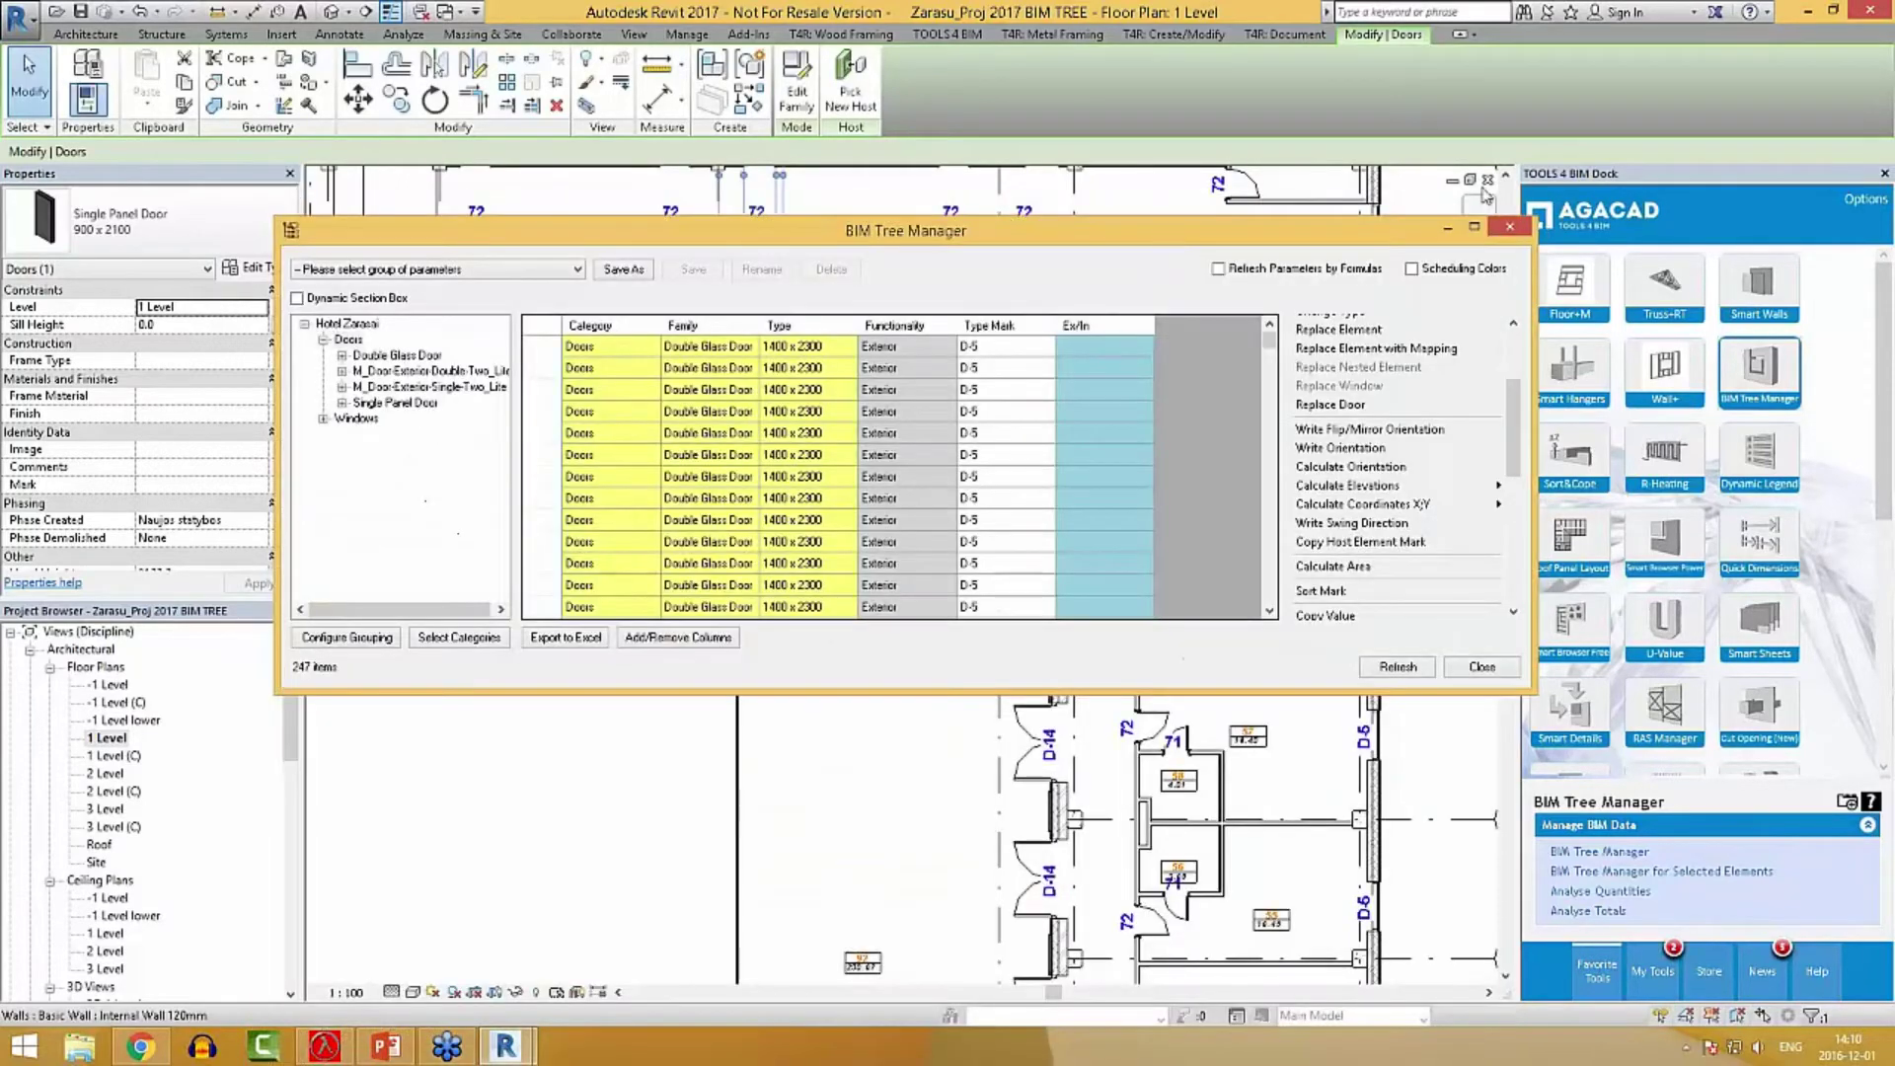
click(1477, 229)
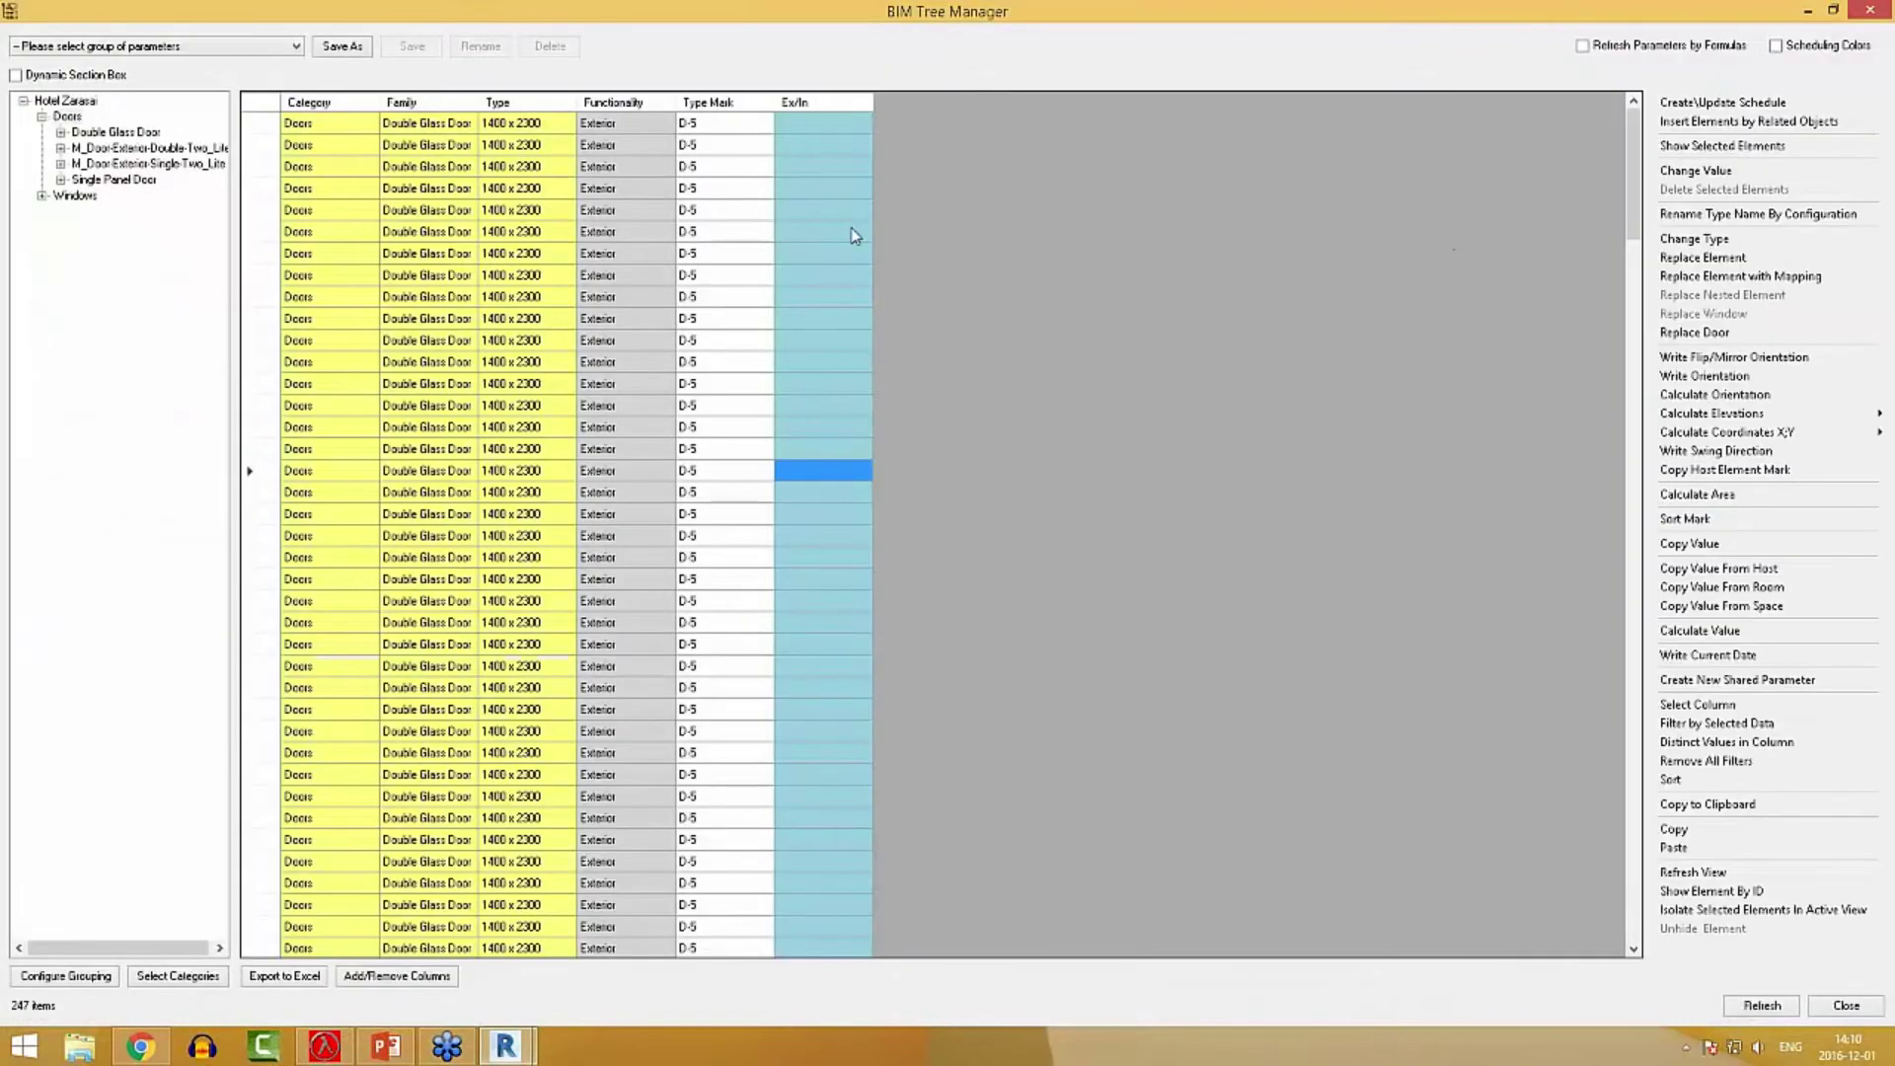
click(794, 170)
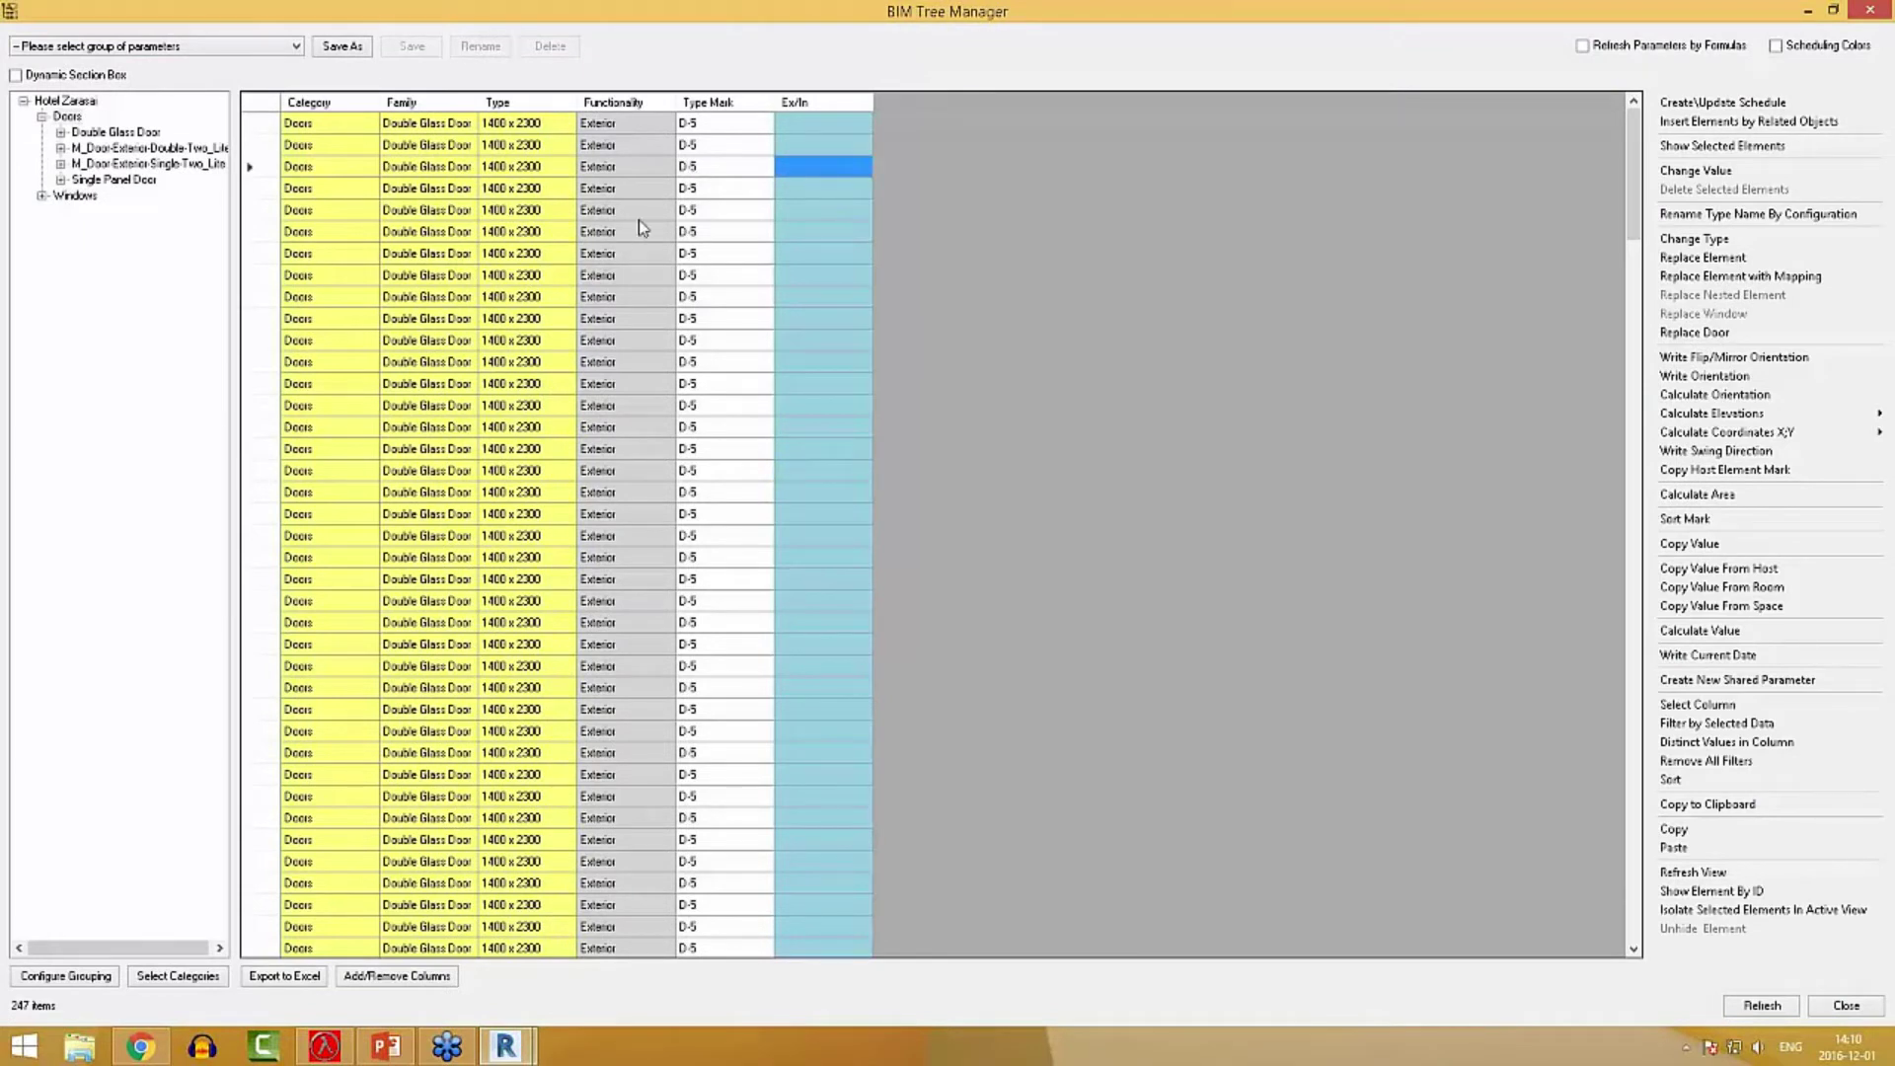
click(643, 170)
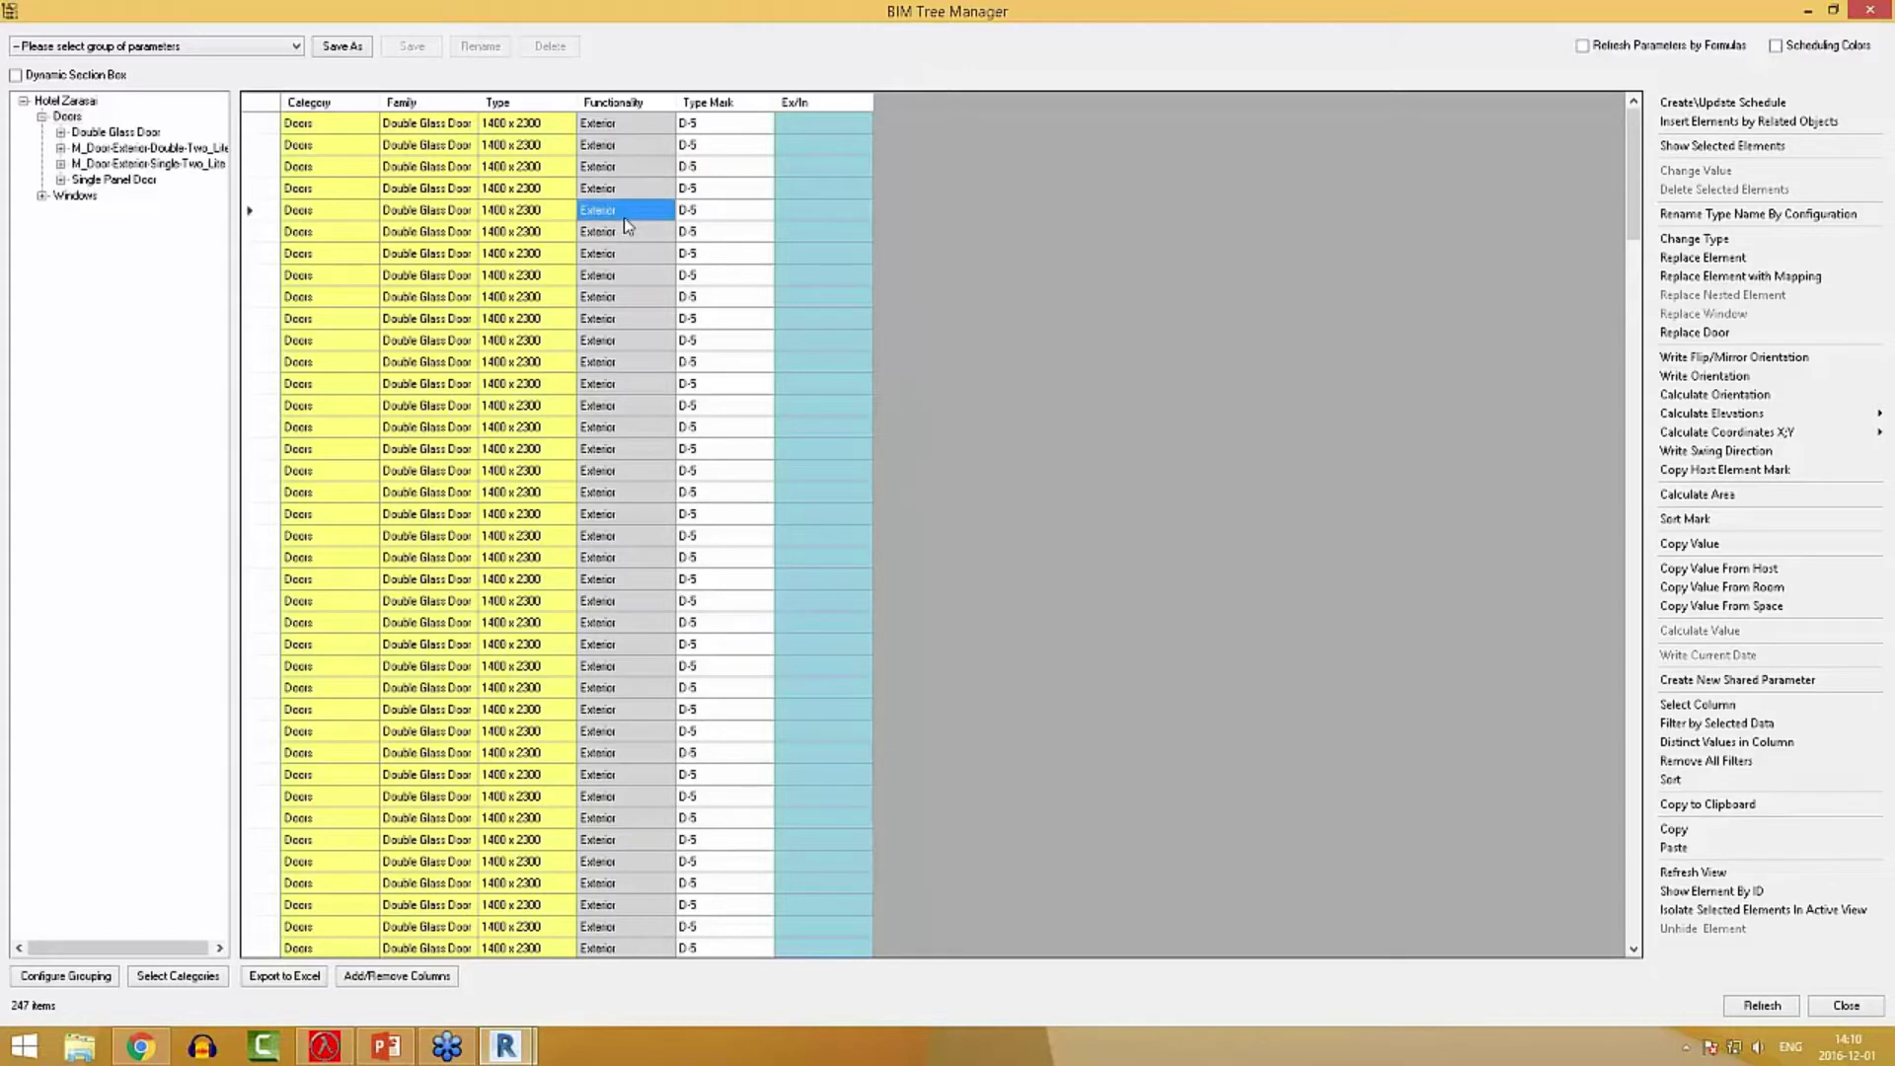
drag(1634, 148, 866, 179)
right_click(623, 237)
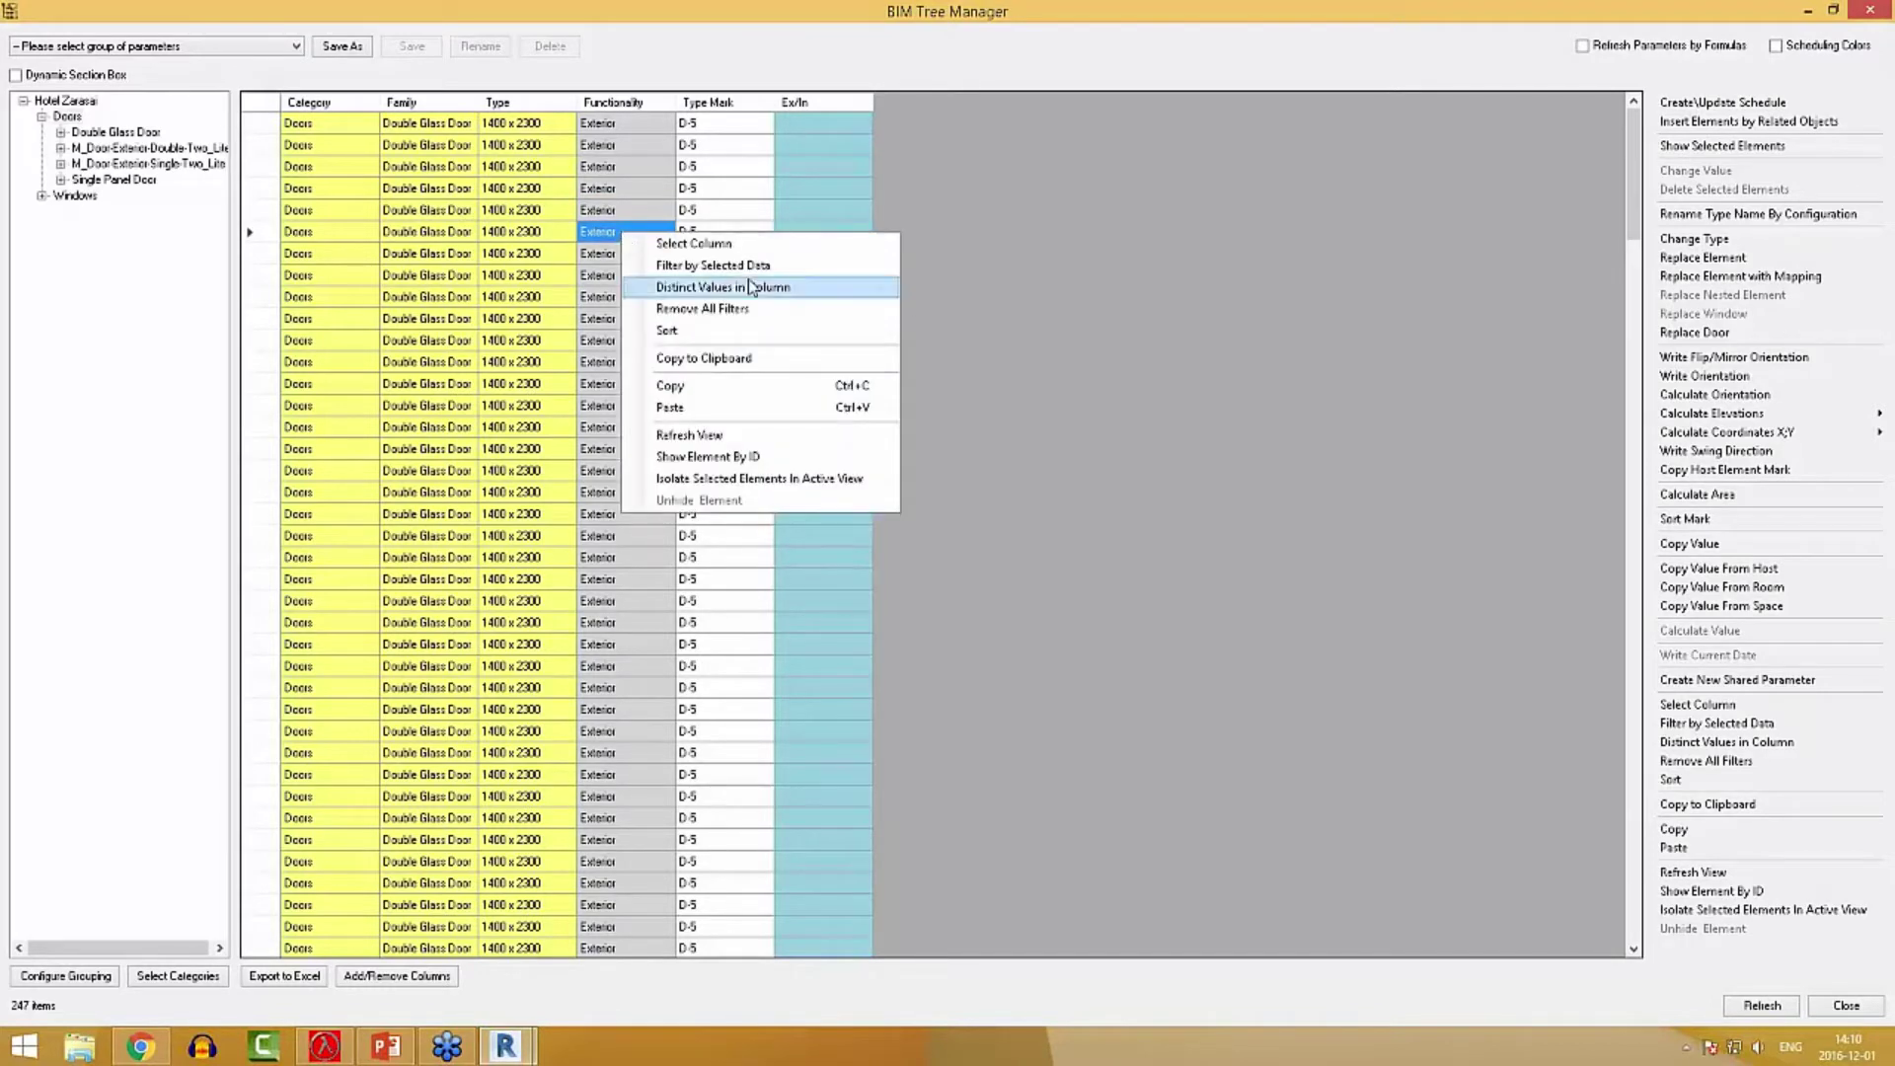
click(696, 265)
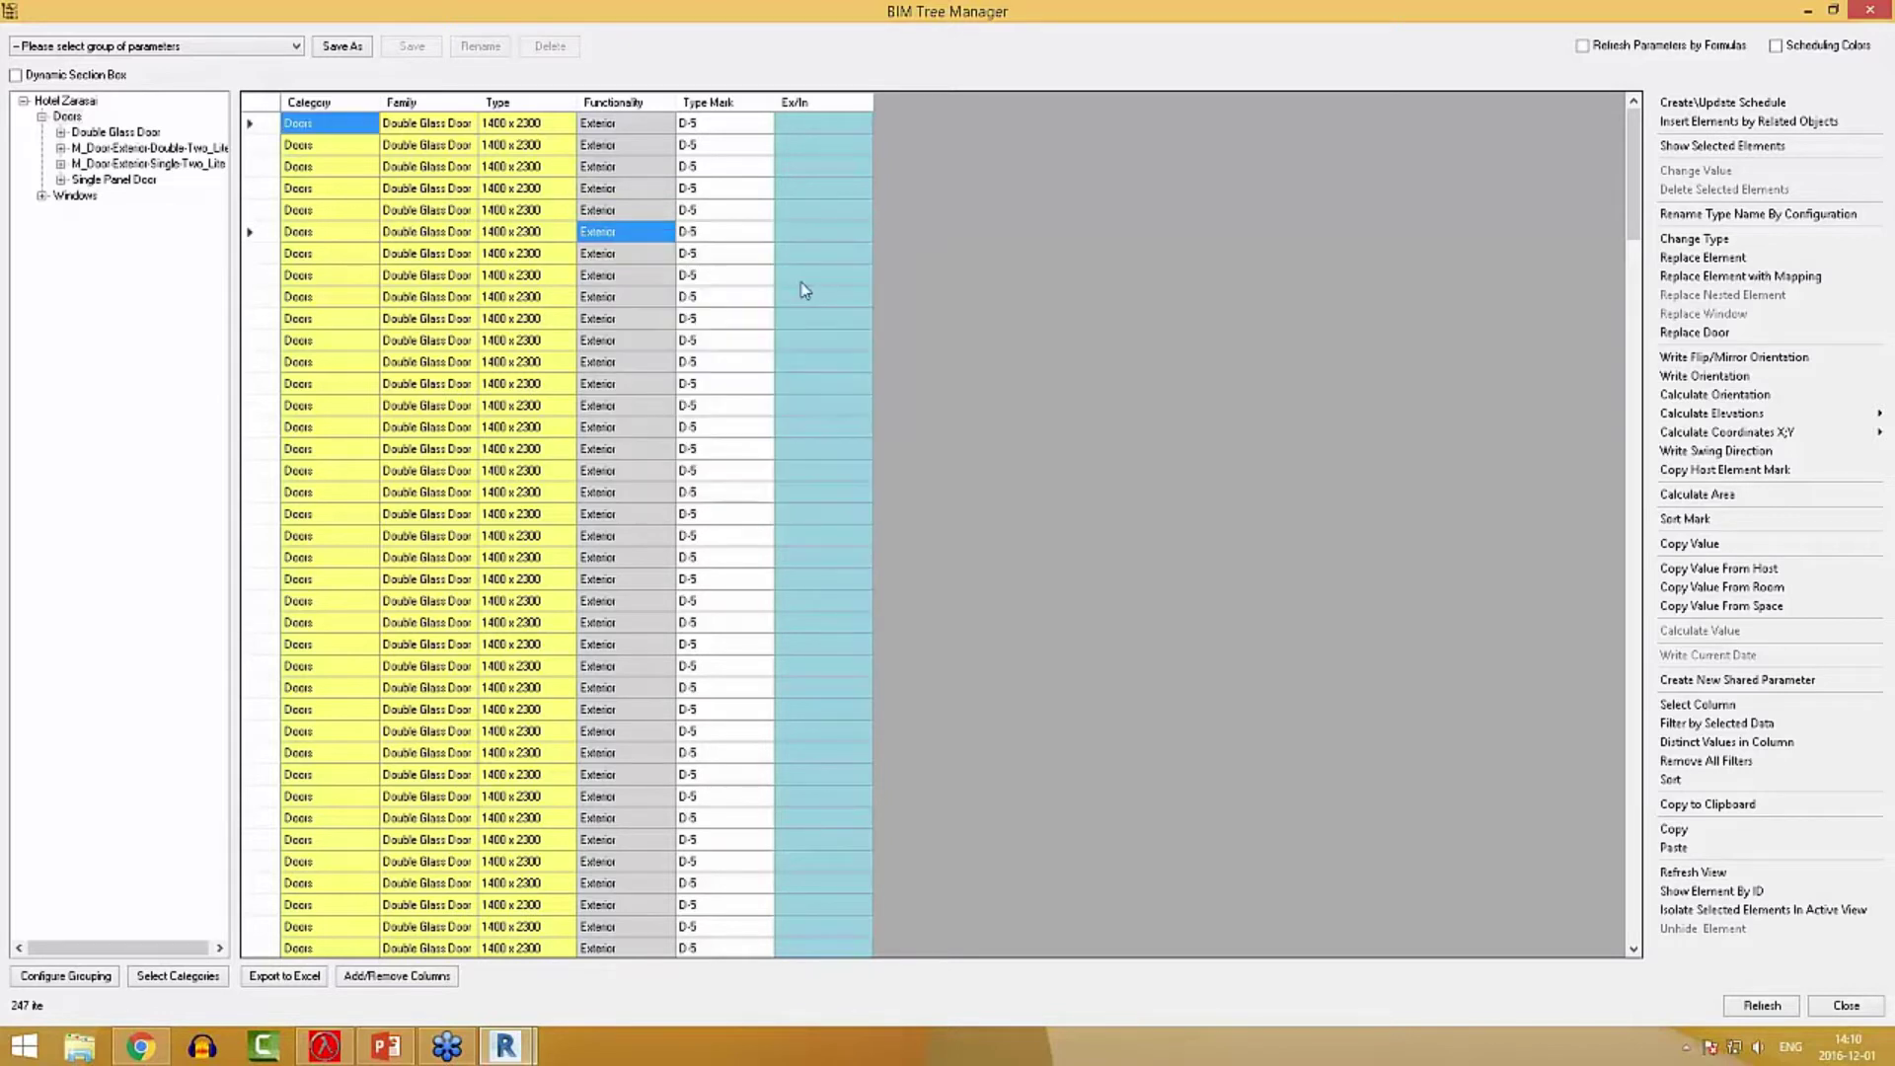
Set the Ex/In value to E for the whole column of filtered exterior doors.
click(818, 189)
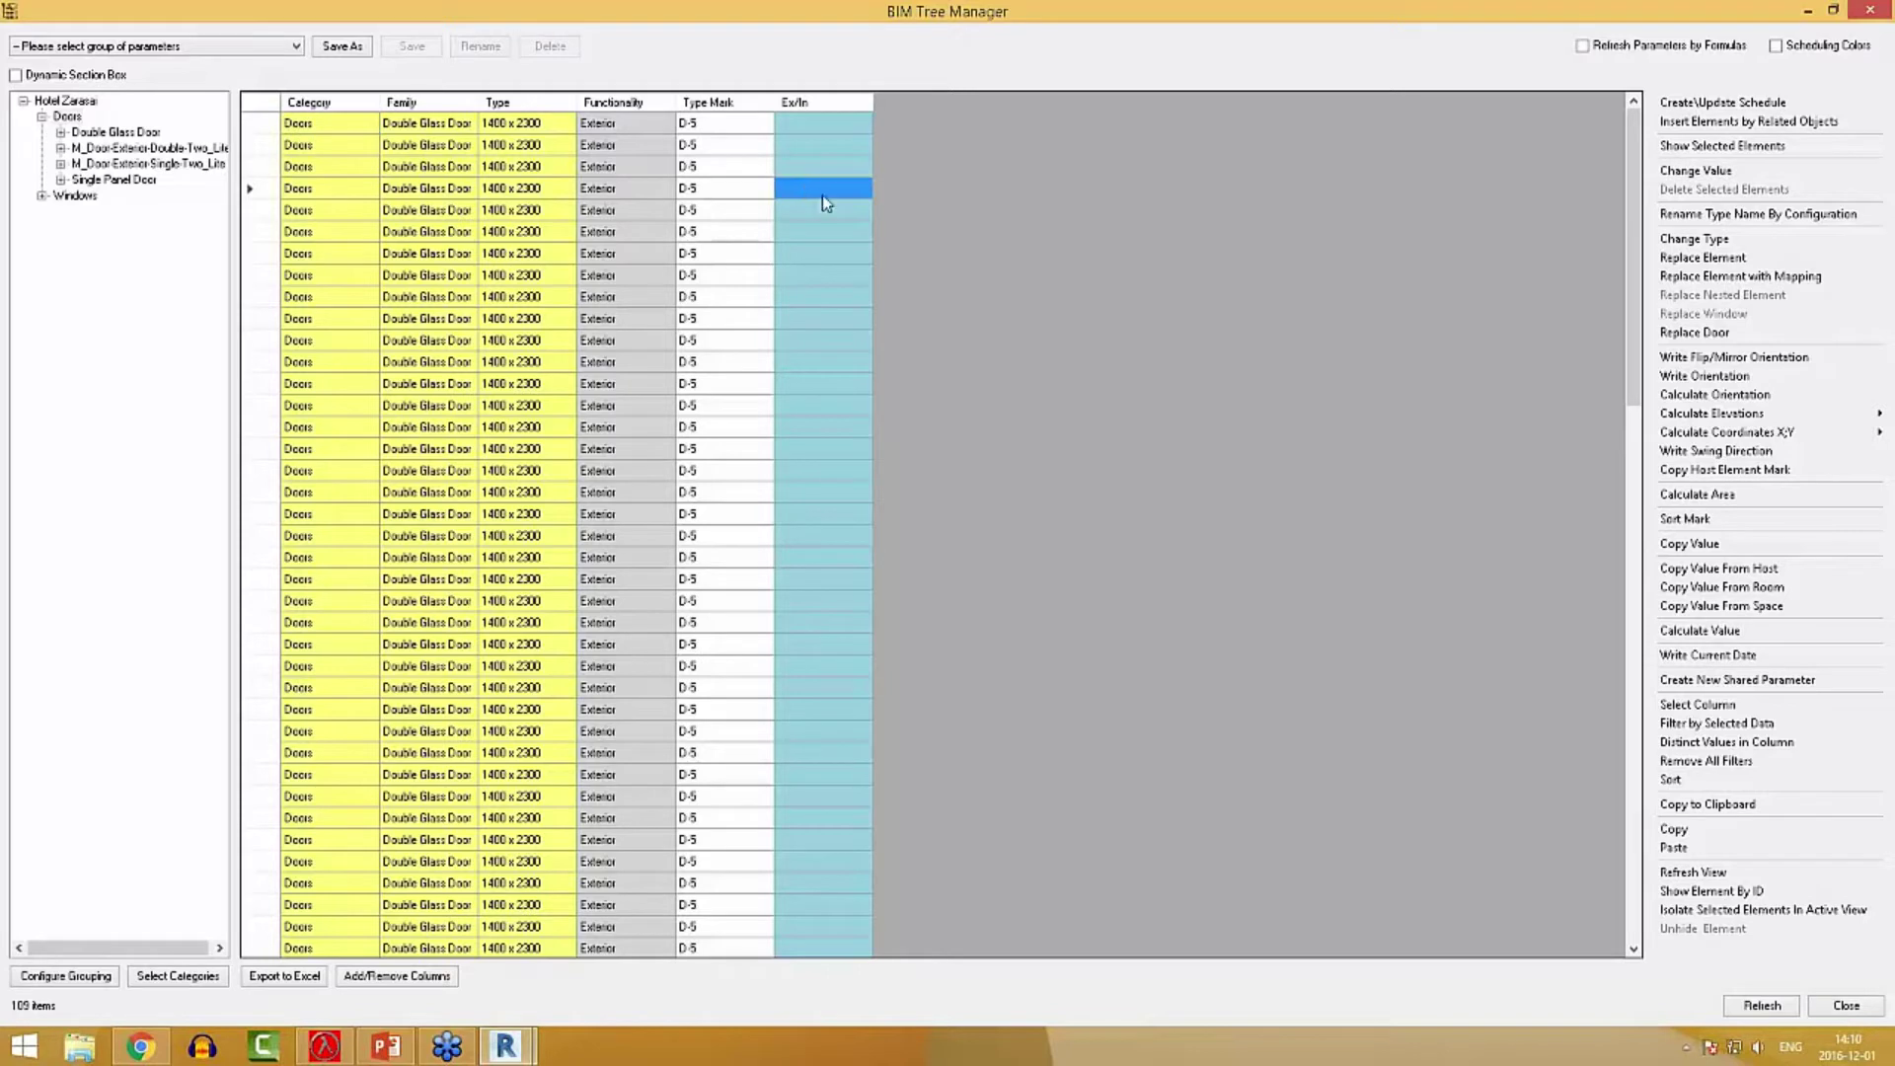
right_click(813, 187)
click(904, 195)
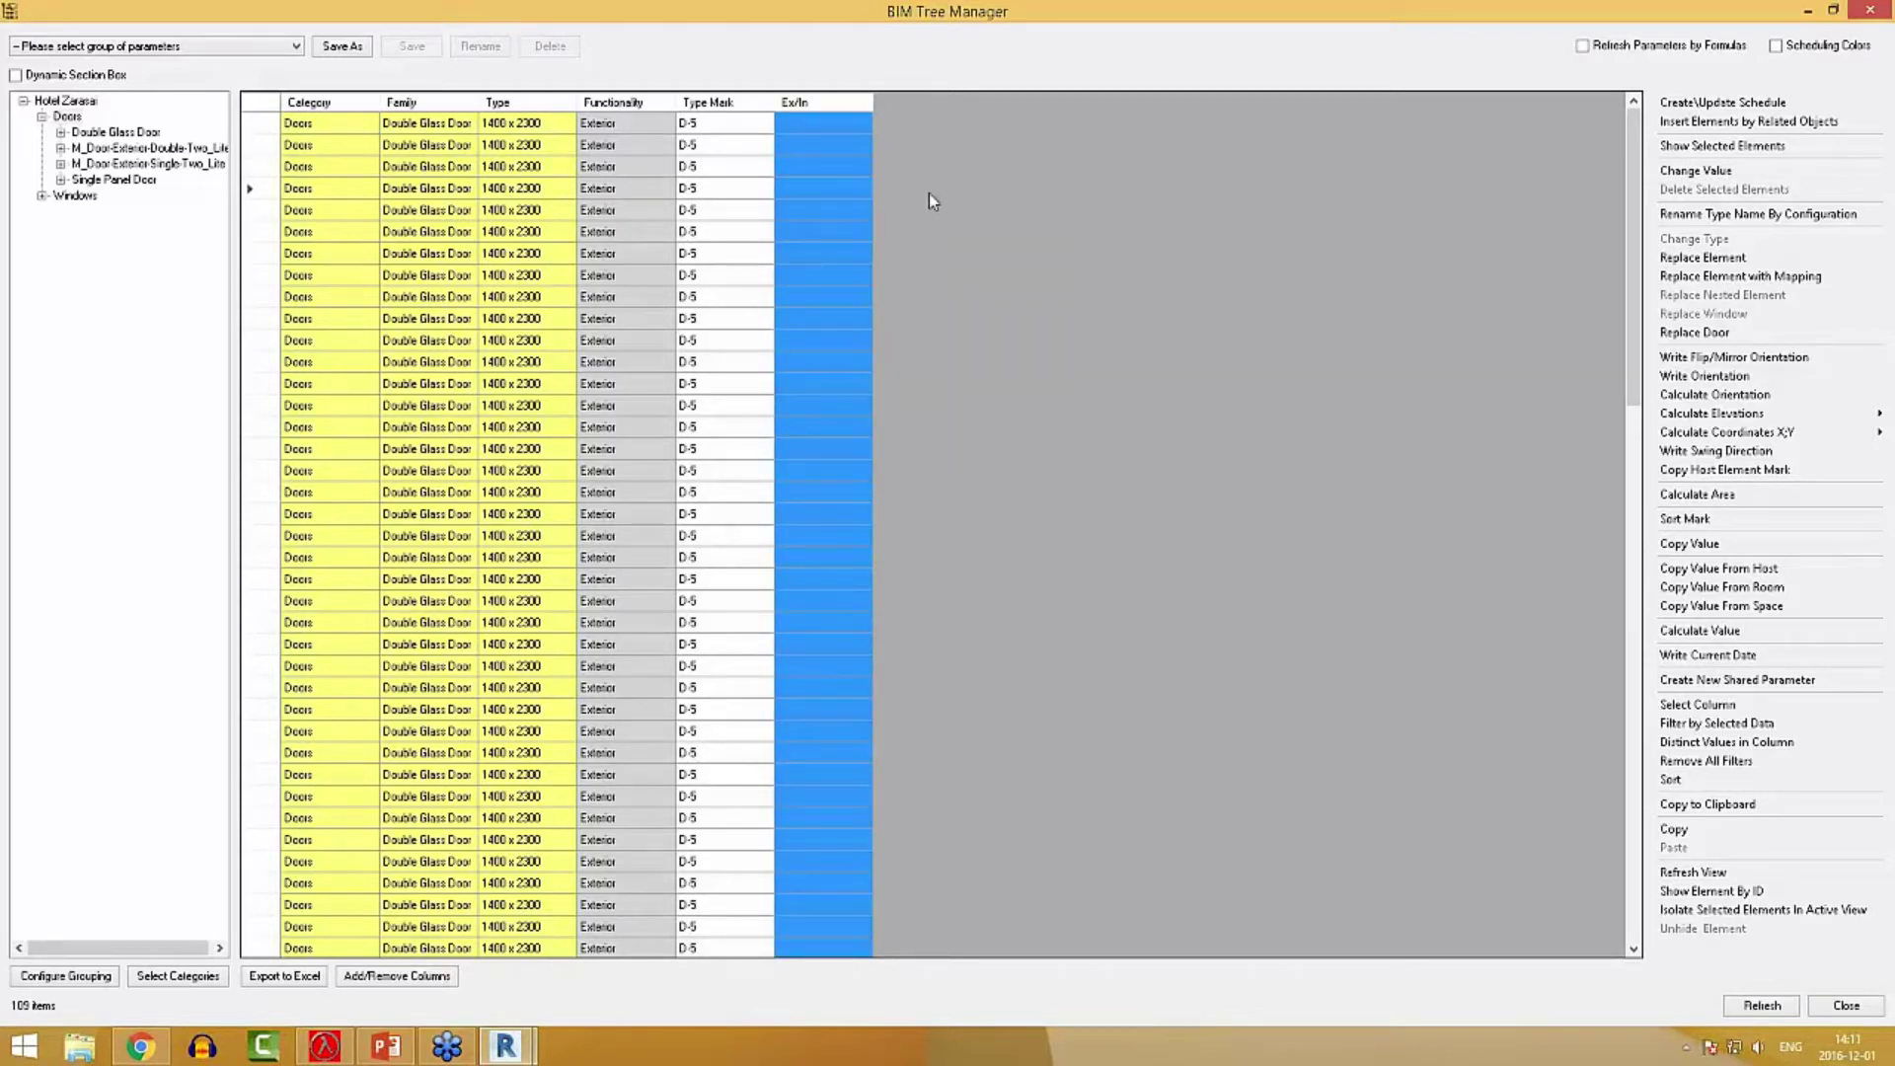
click(1695, 173)
drag(1644, 118, 896, 201)
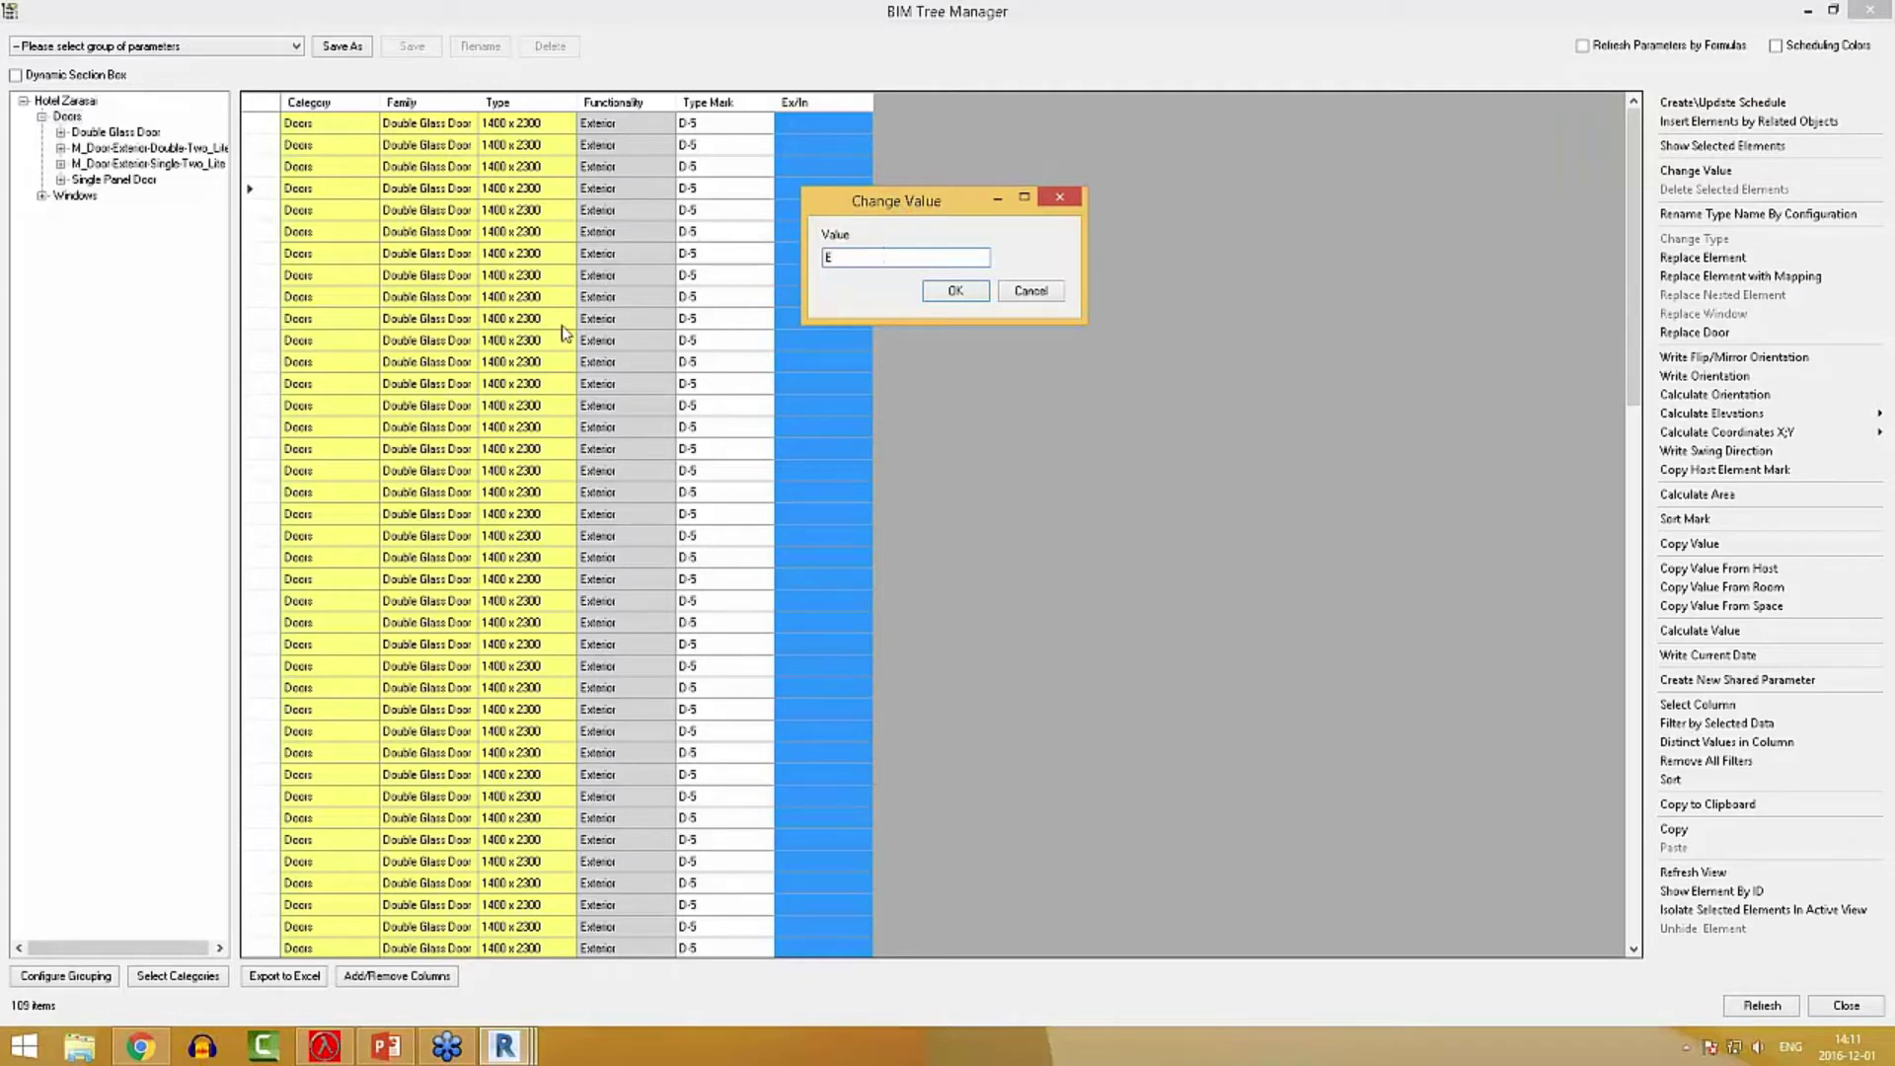
click(973, 290)
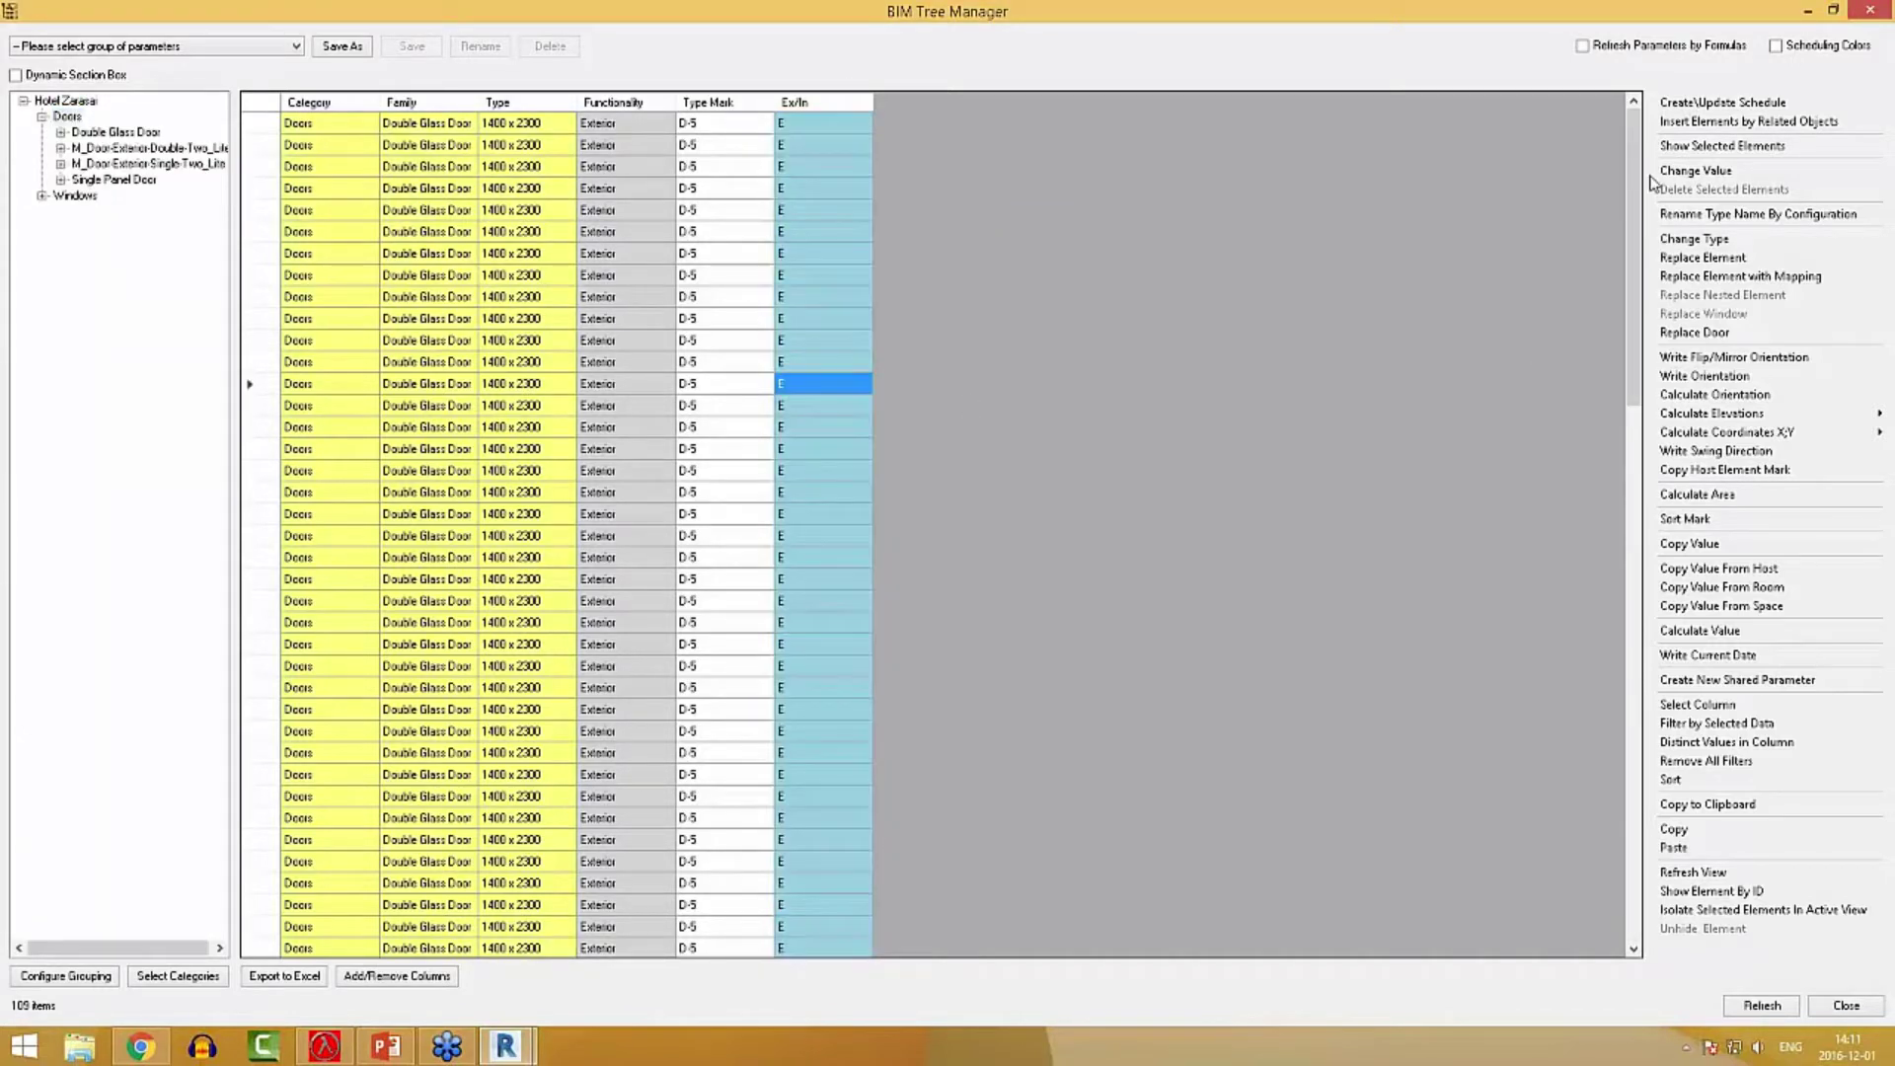
mouse_move(1634, 138)
mouse_down()
mouse_move(1634, 632)
mouse_move(1607, 123)
mouse_up()
List all doors again and filter the table to rows with Interior functionality.
click(67, 116)
double_click(63, 117)
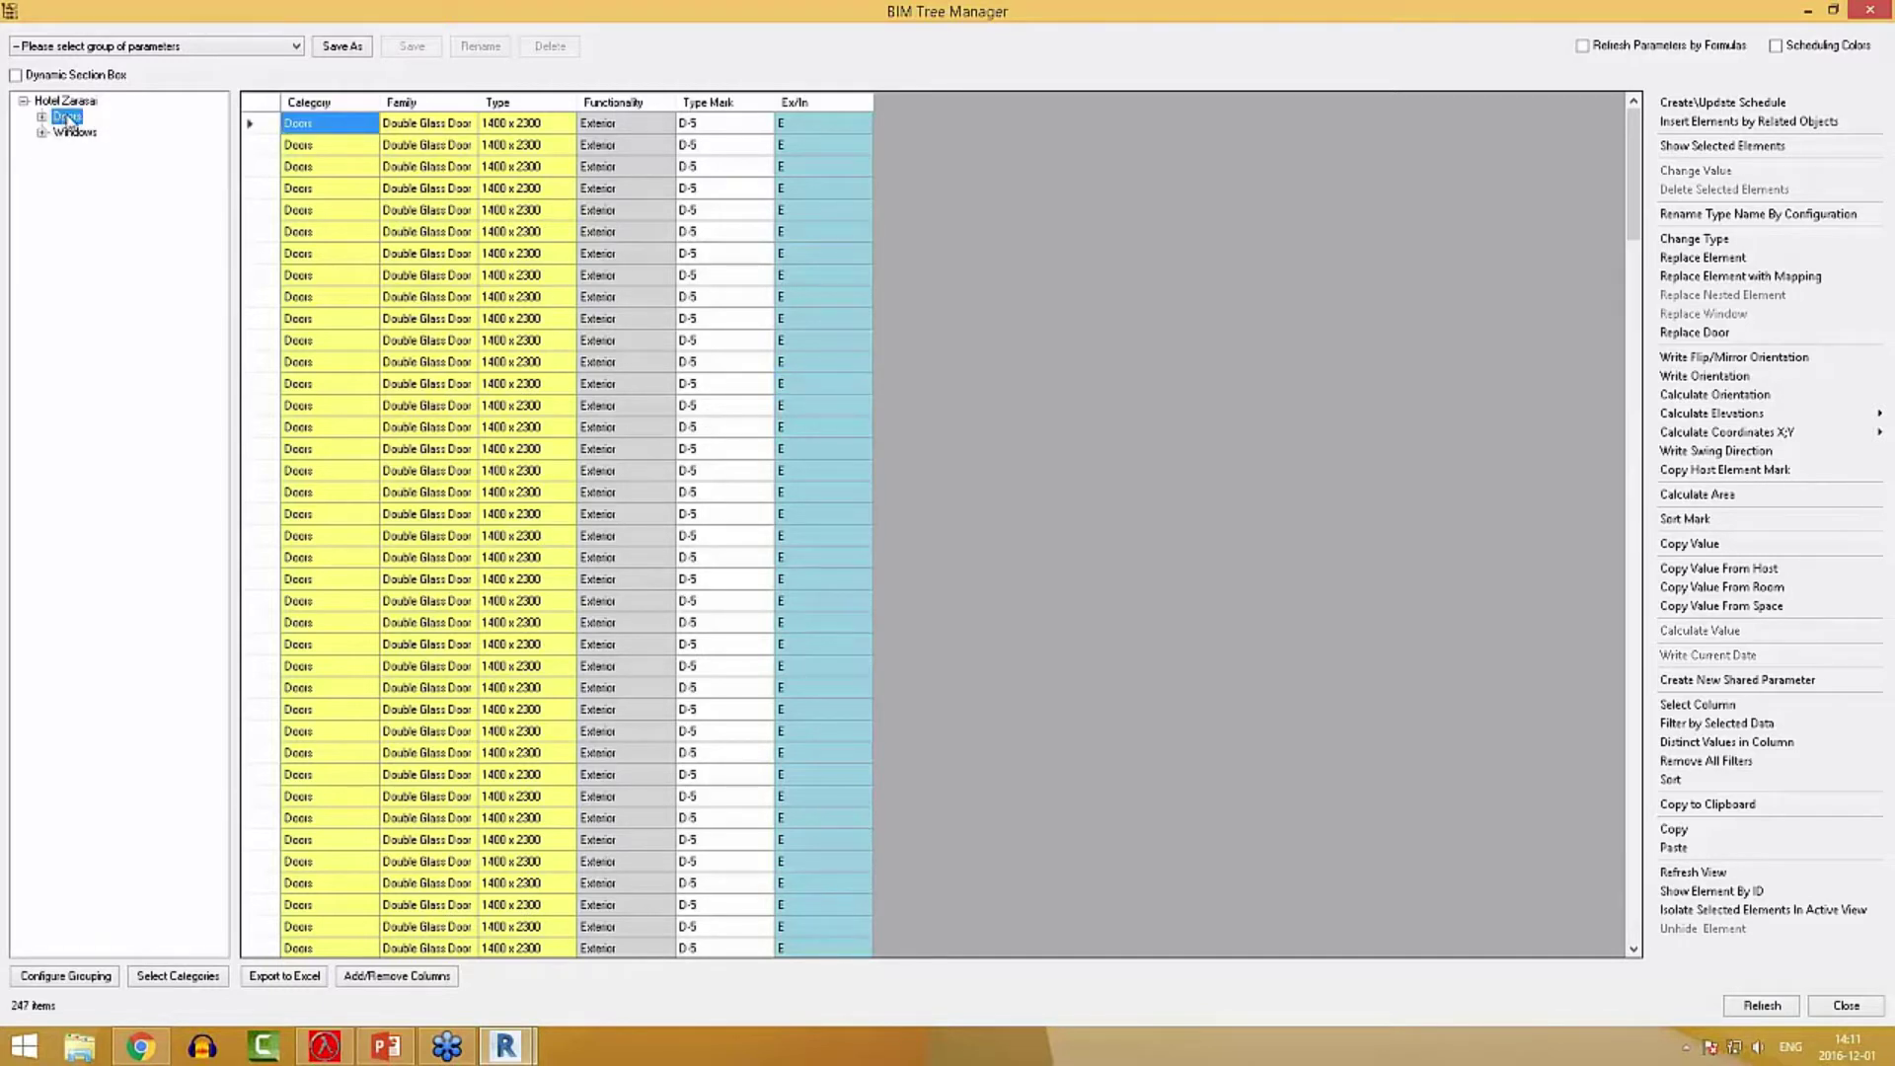
click(544, 325)
drag(1634, 188, 1283, 711)
click(614, 454)
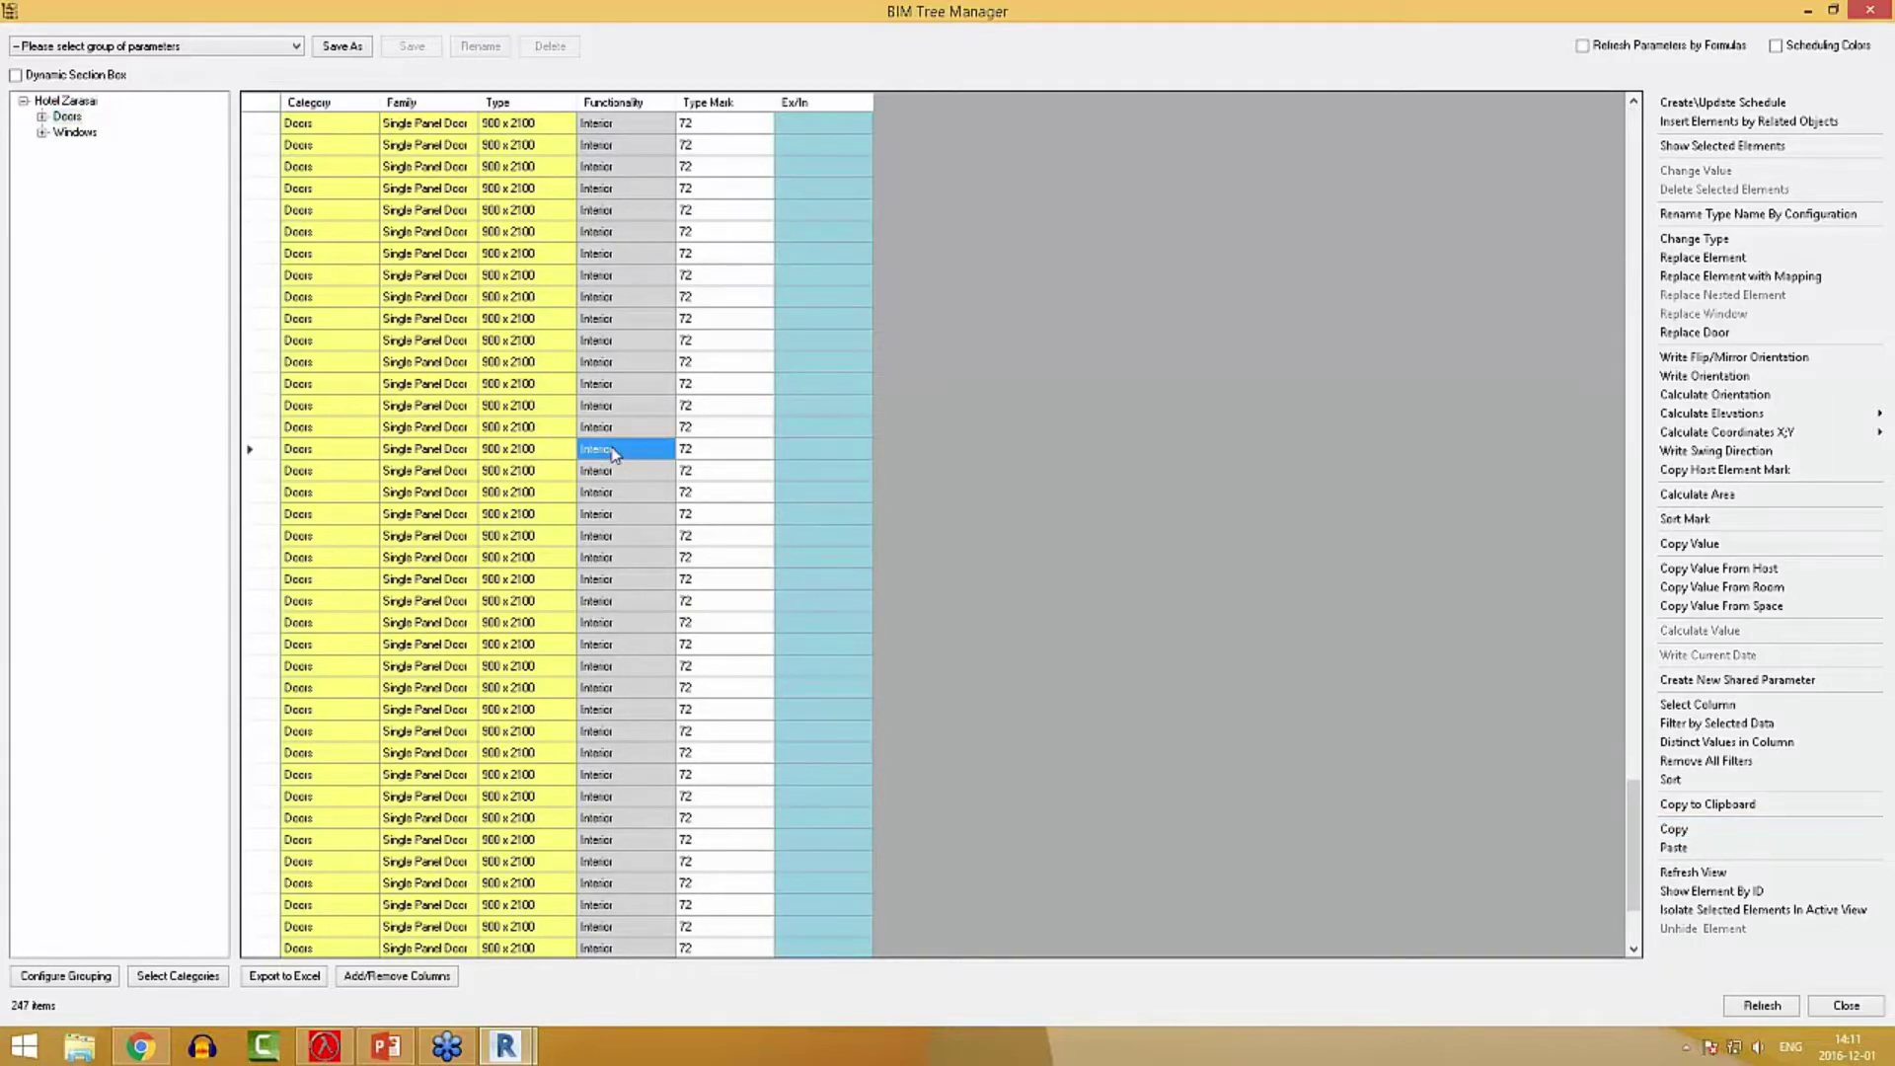
right_click(628, 457)
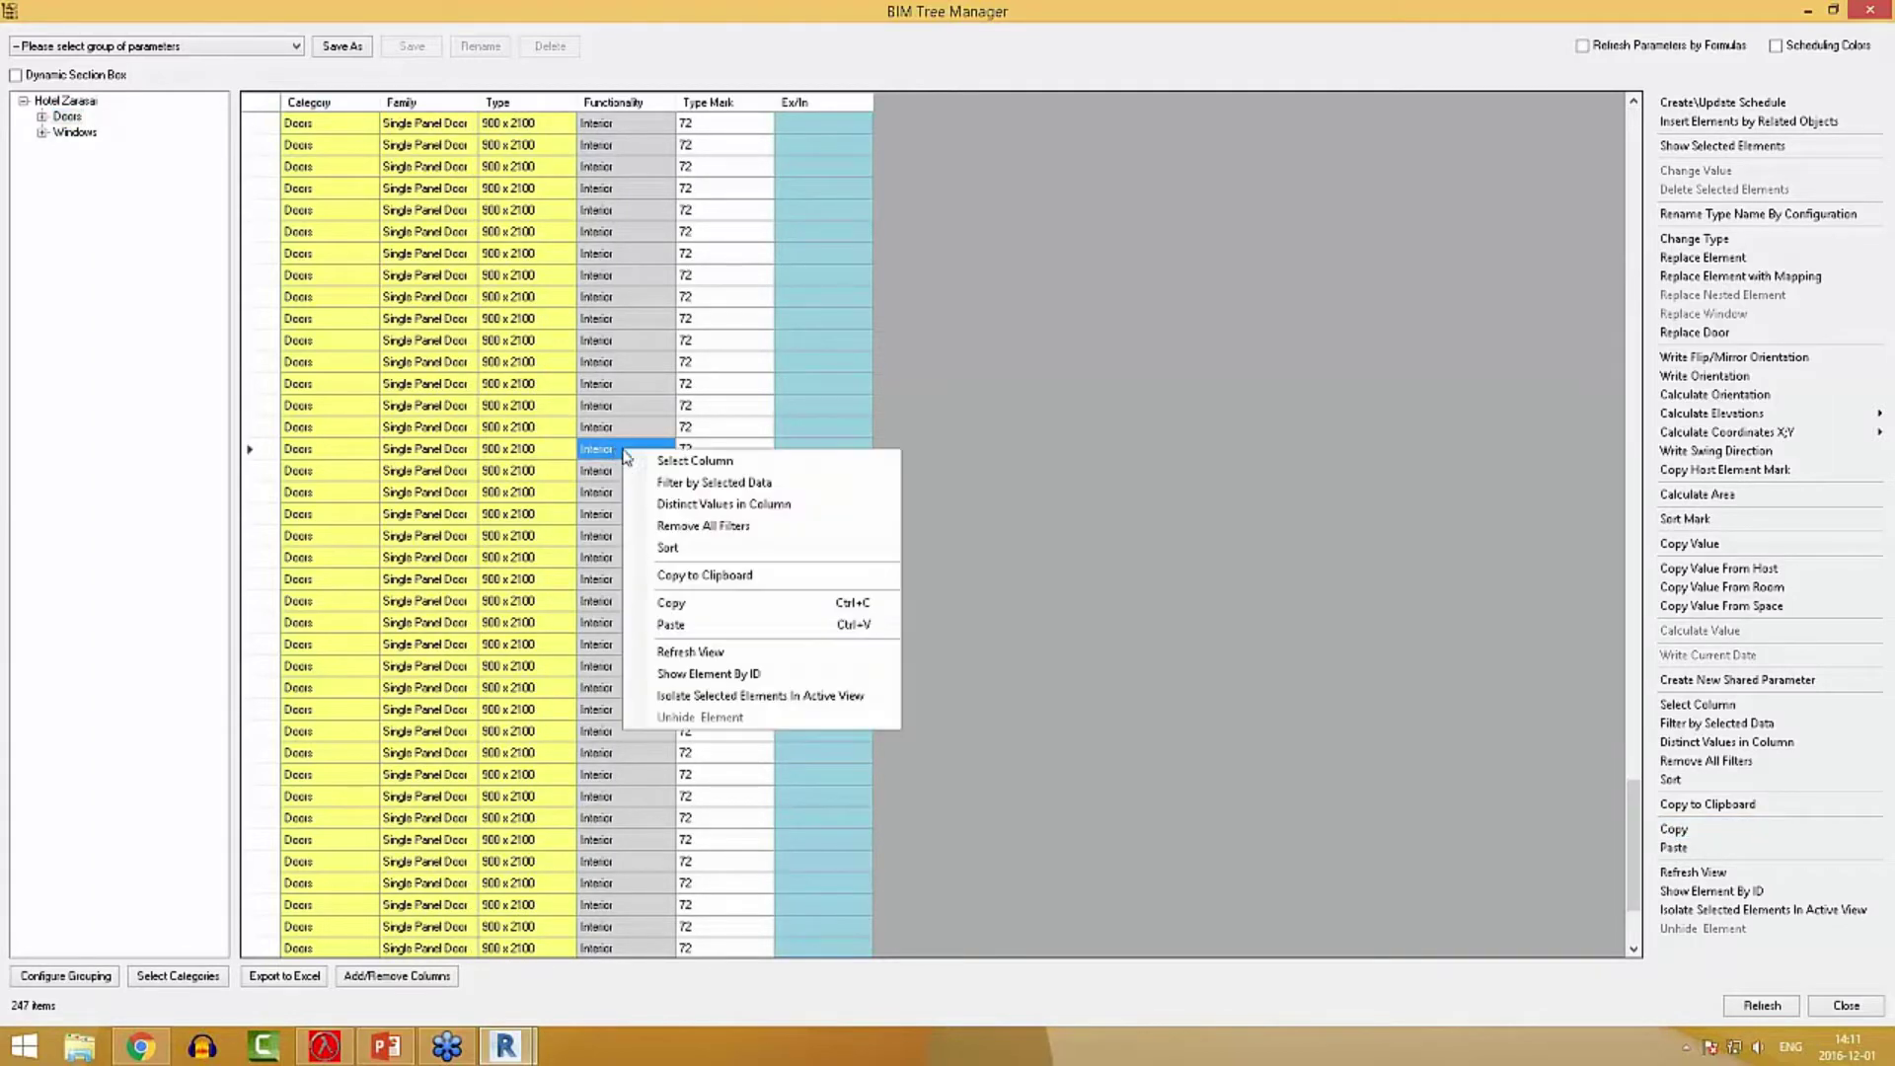
click(709, 483)
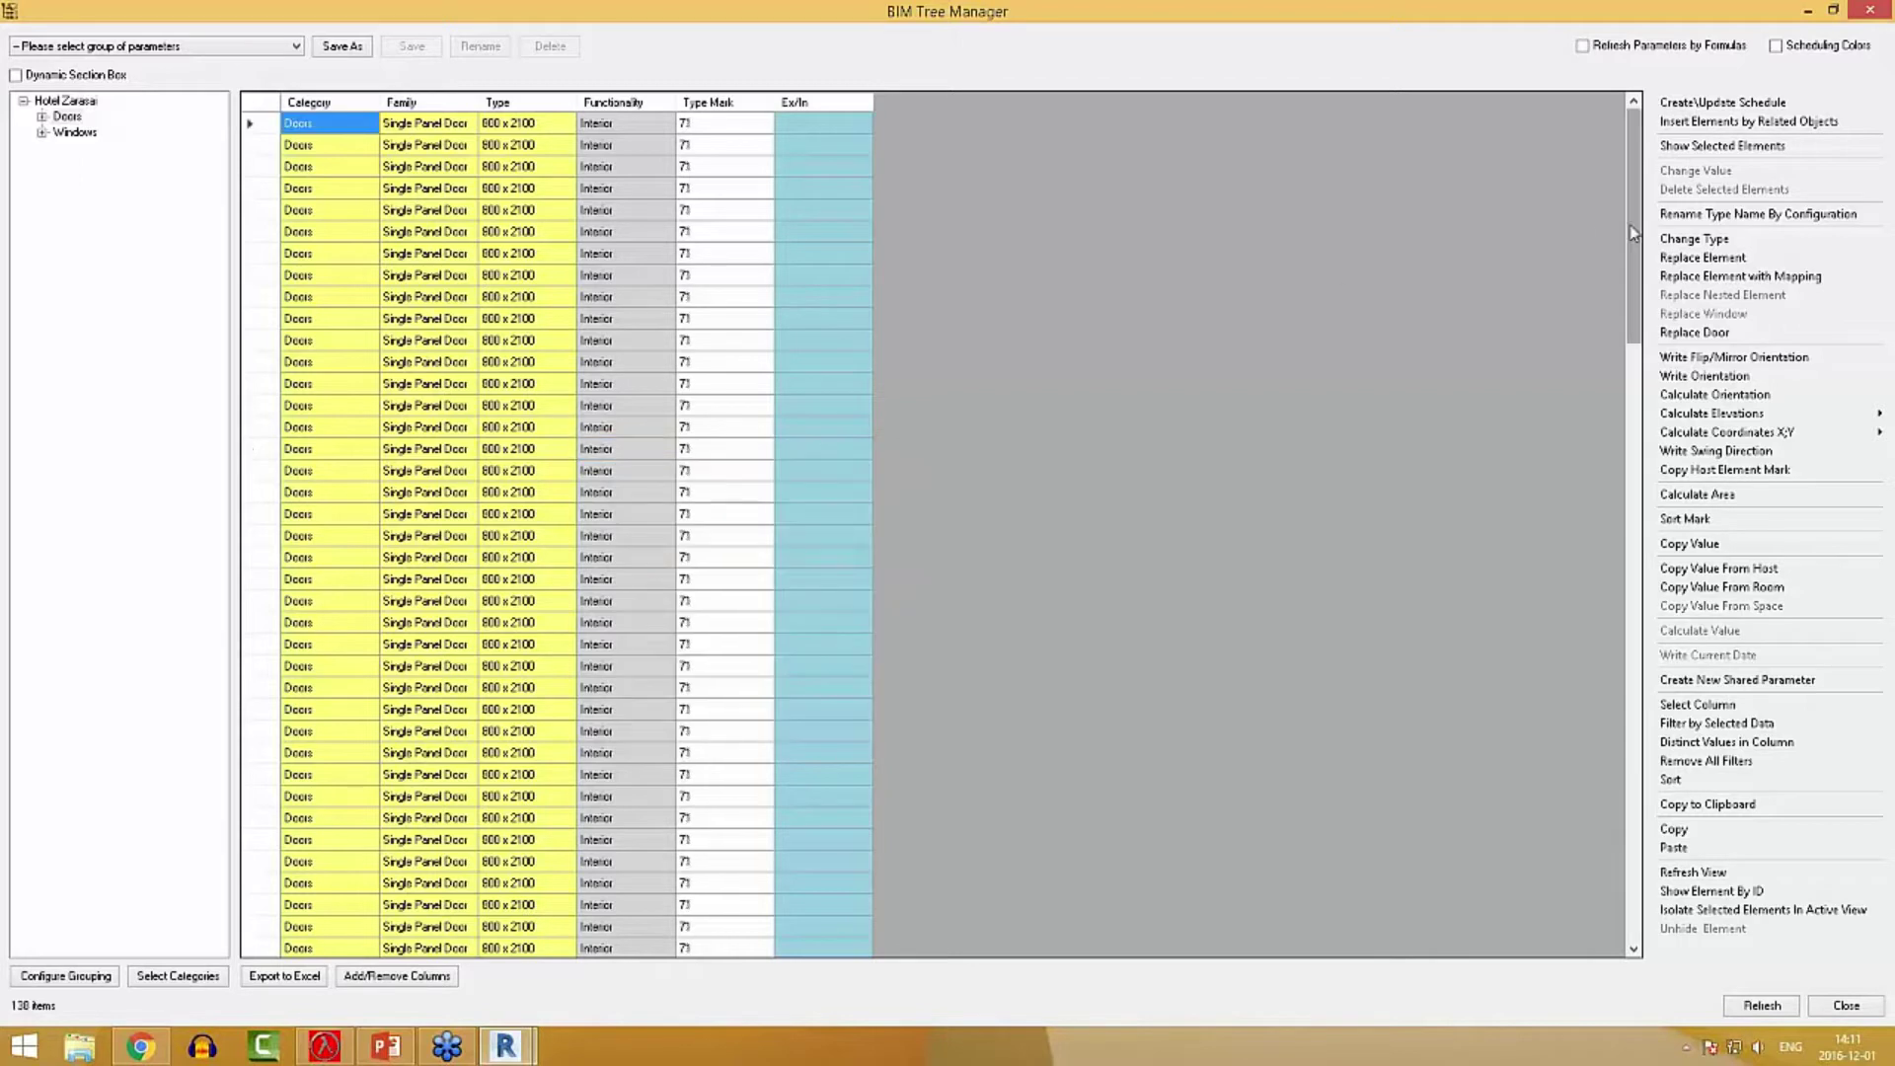
Set the Ex/In value to I for all filtered interior doors and list all doors again.
click(825, 188)
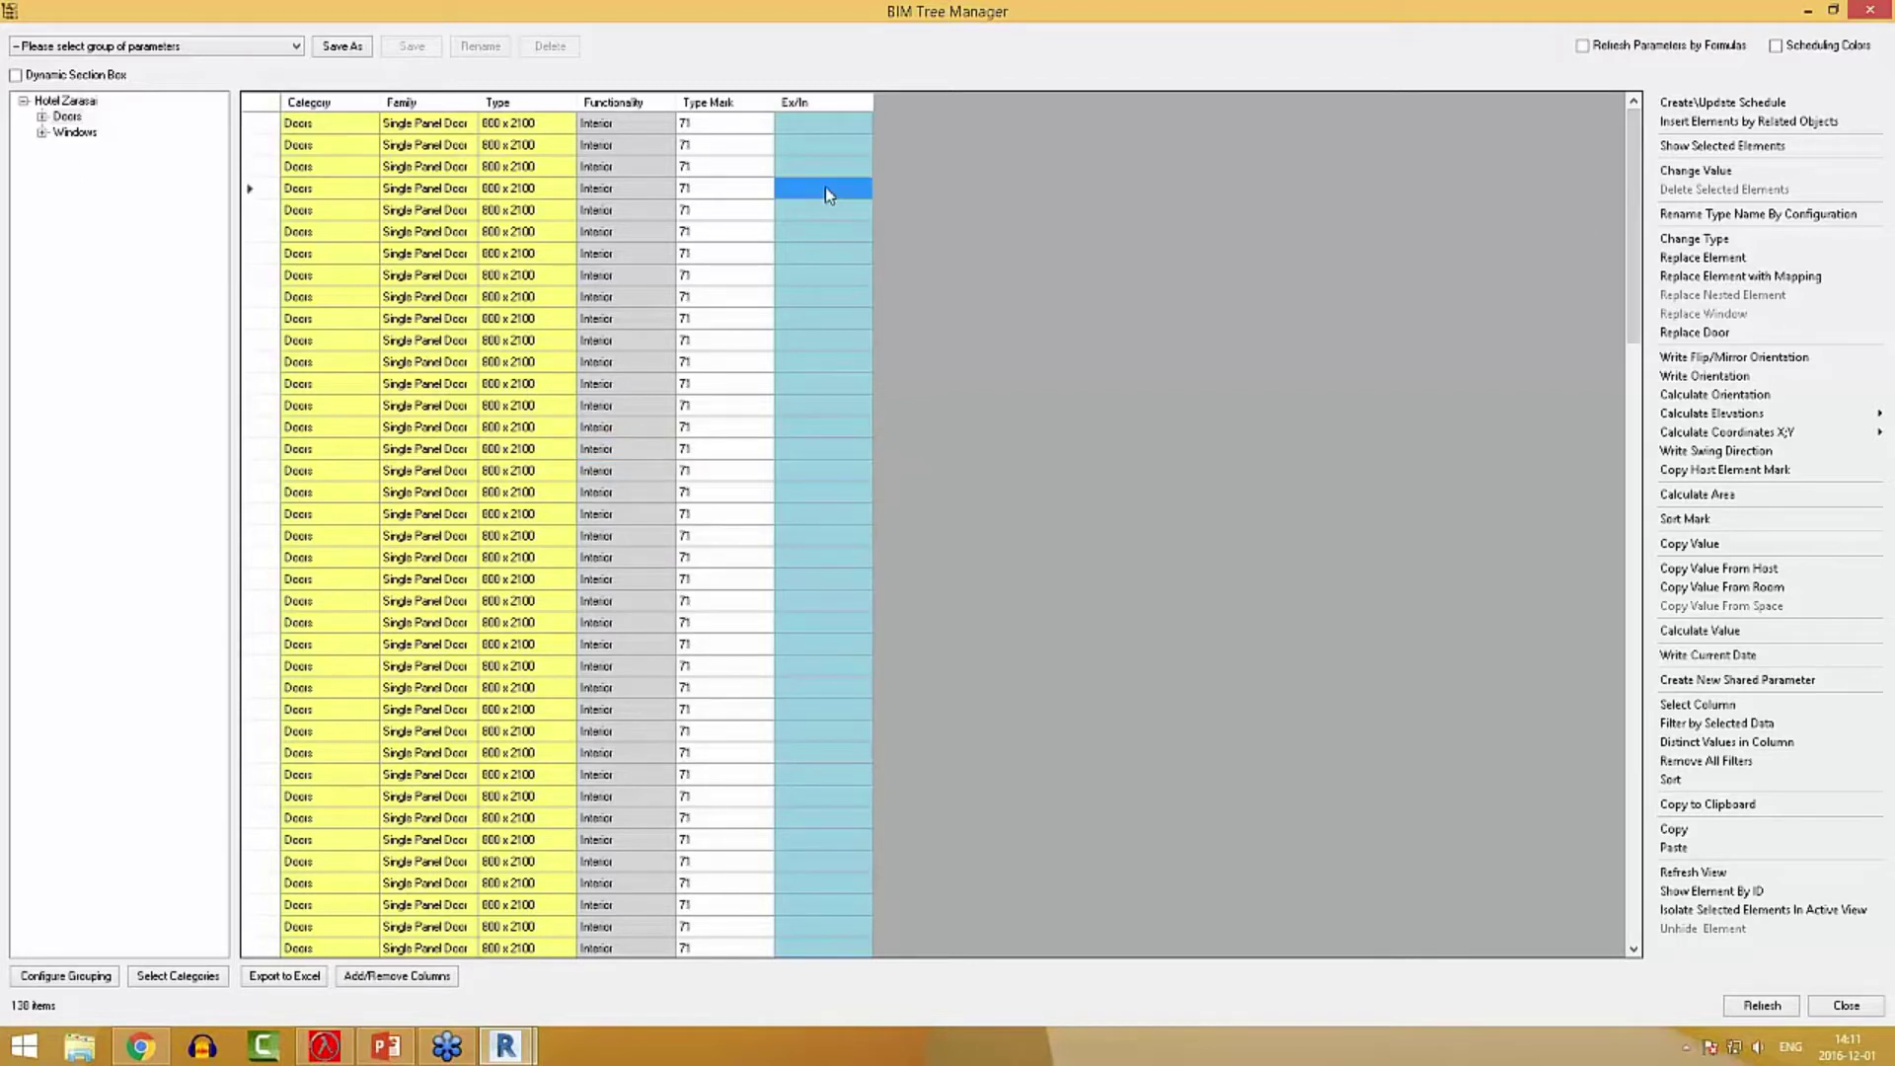
right_click(825, 187)
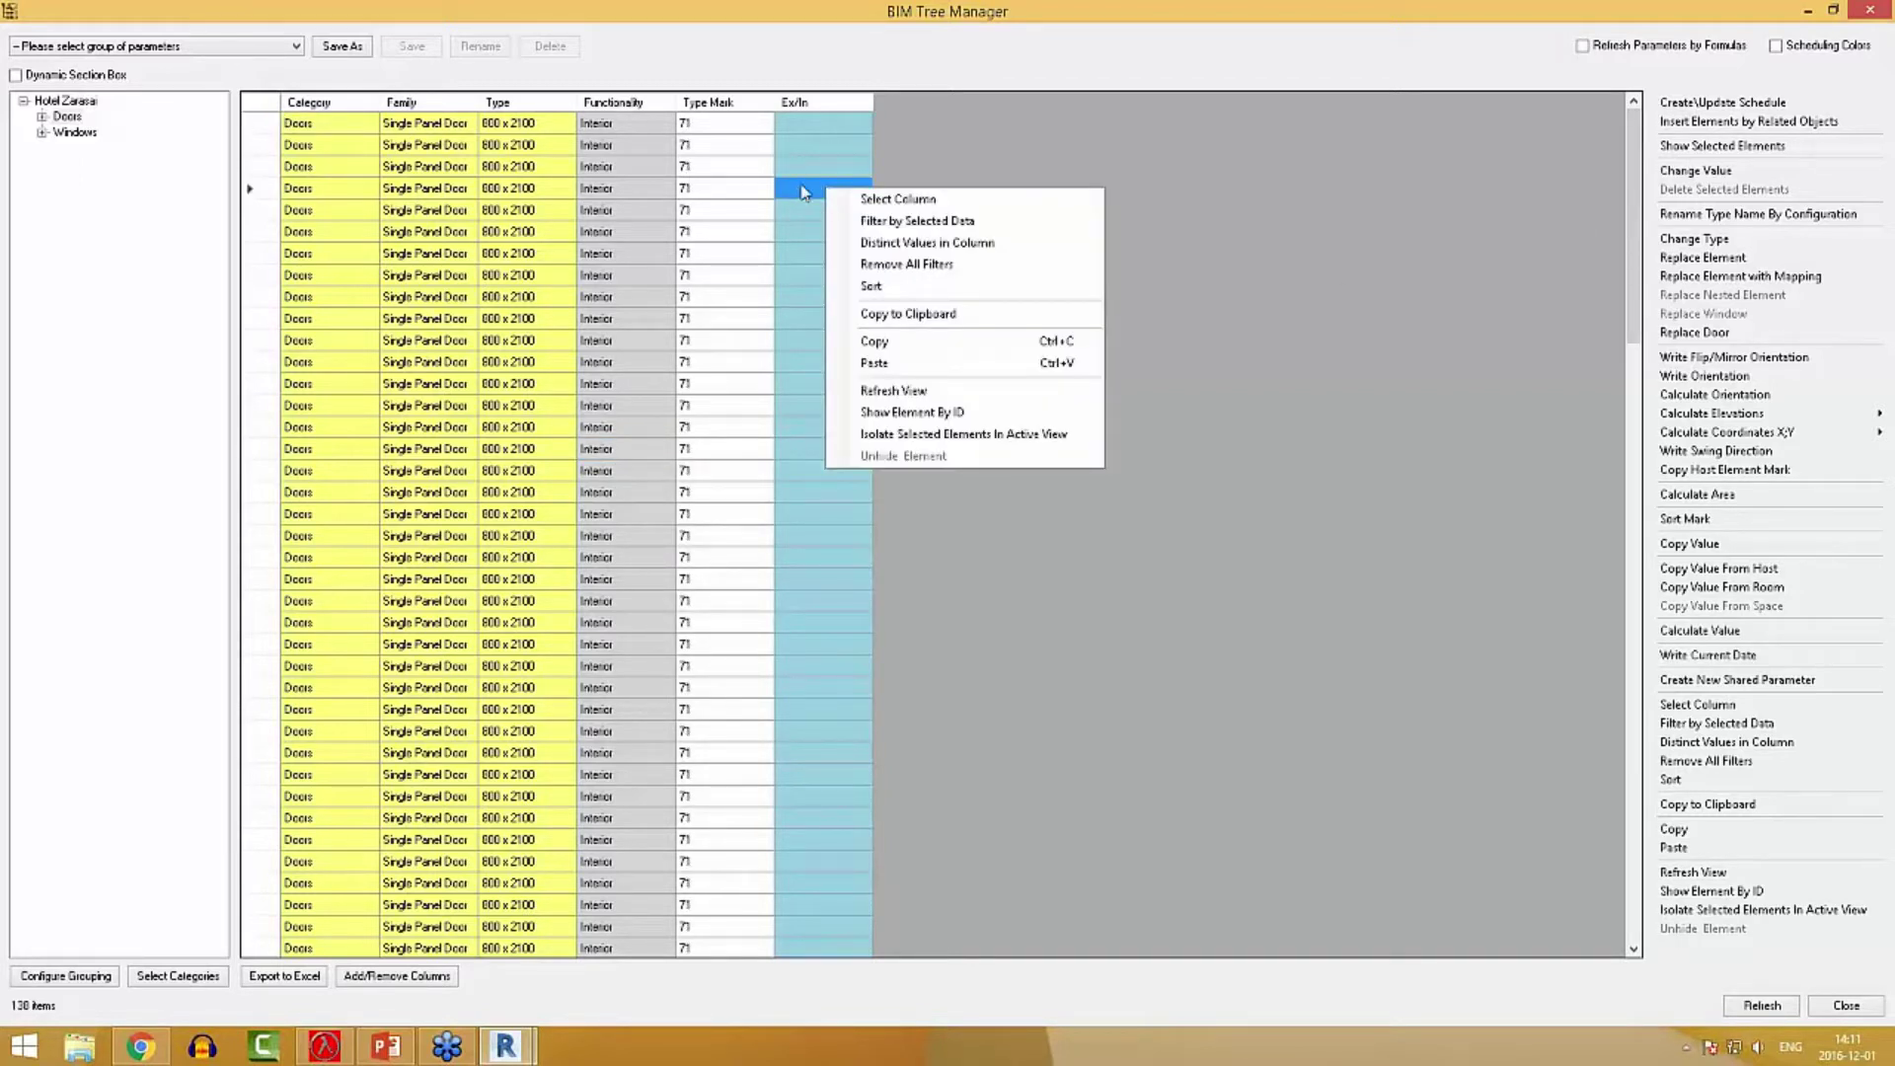
click(894, 199)
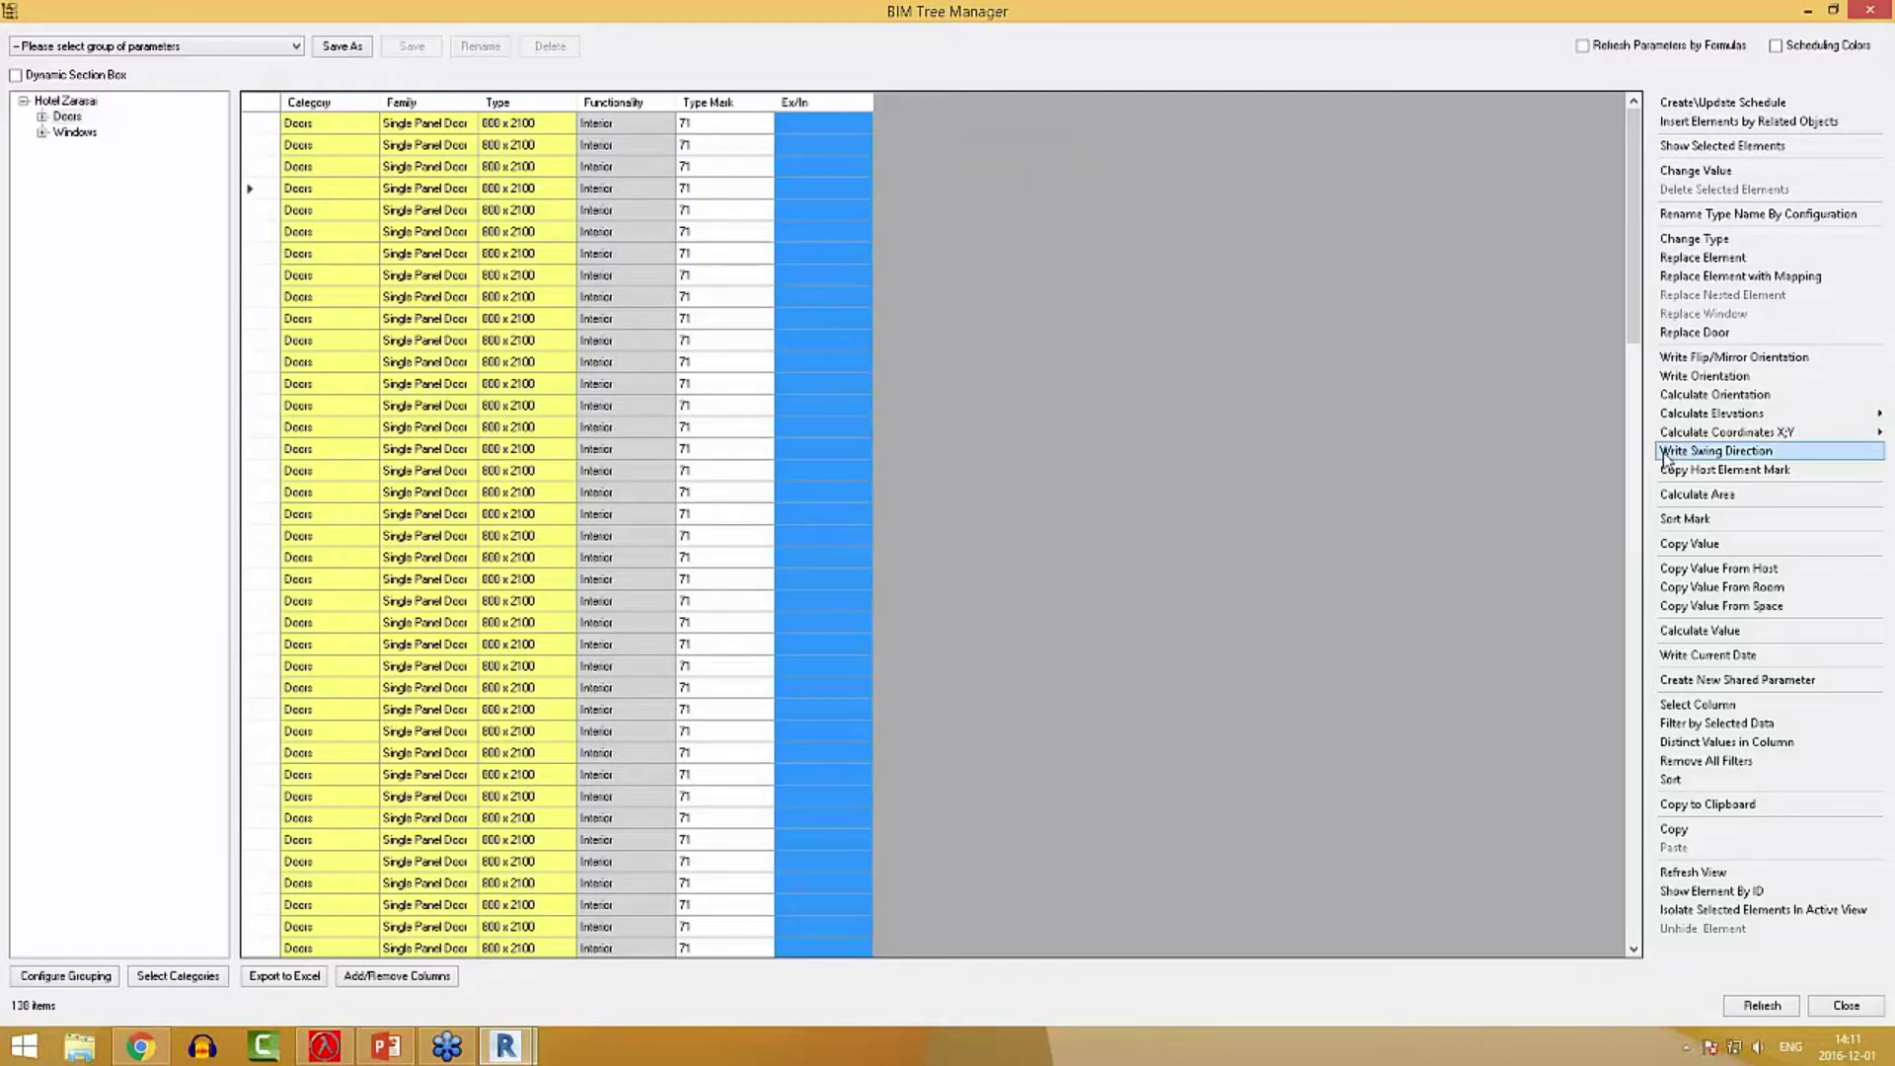
click(1695, 169)
drag(1651, 121, 975, 199)
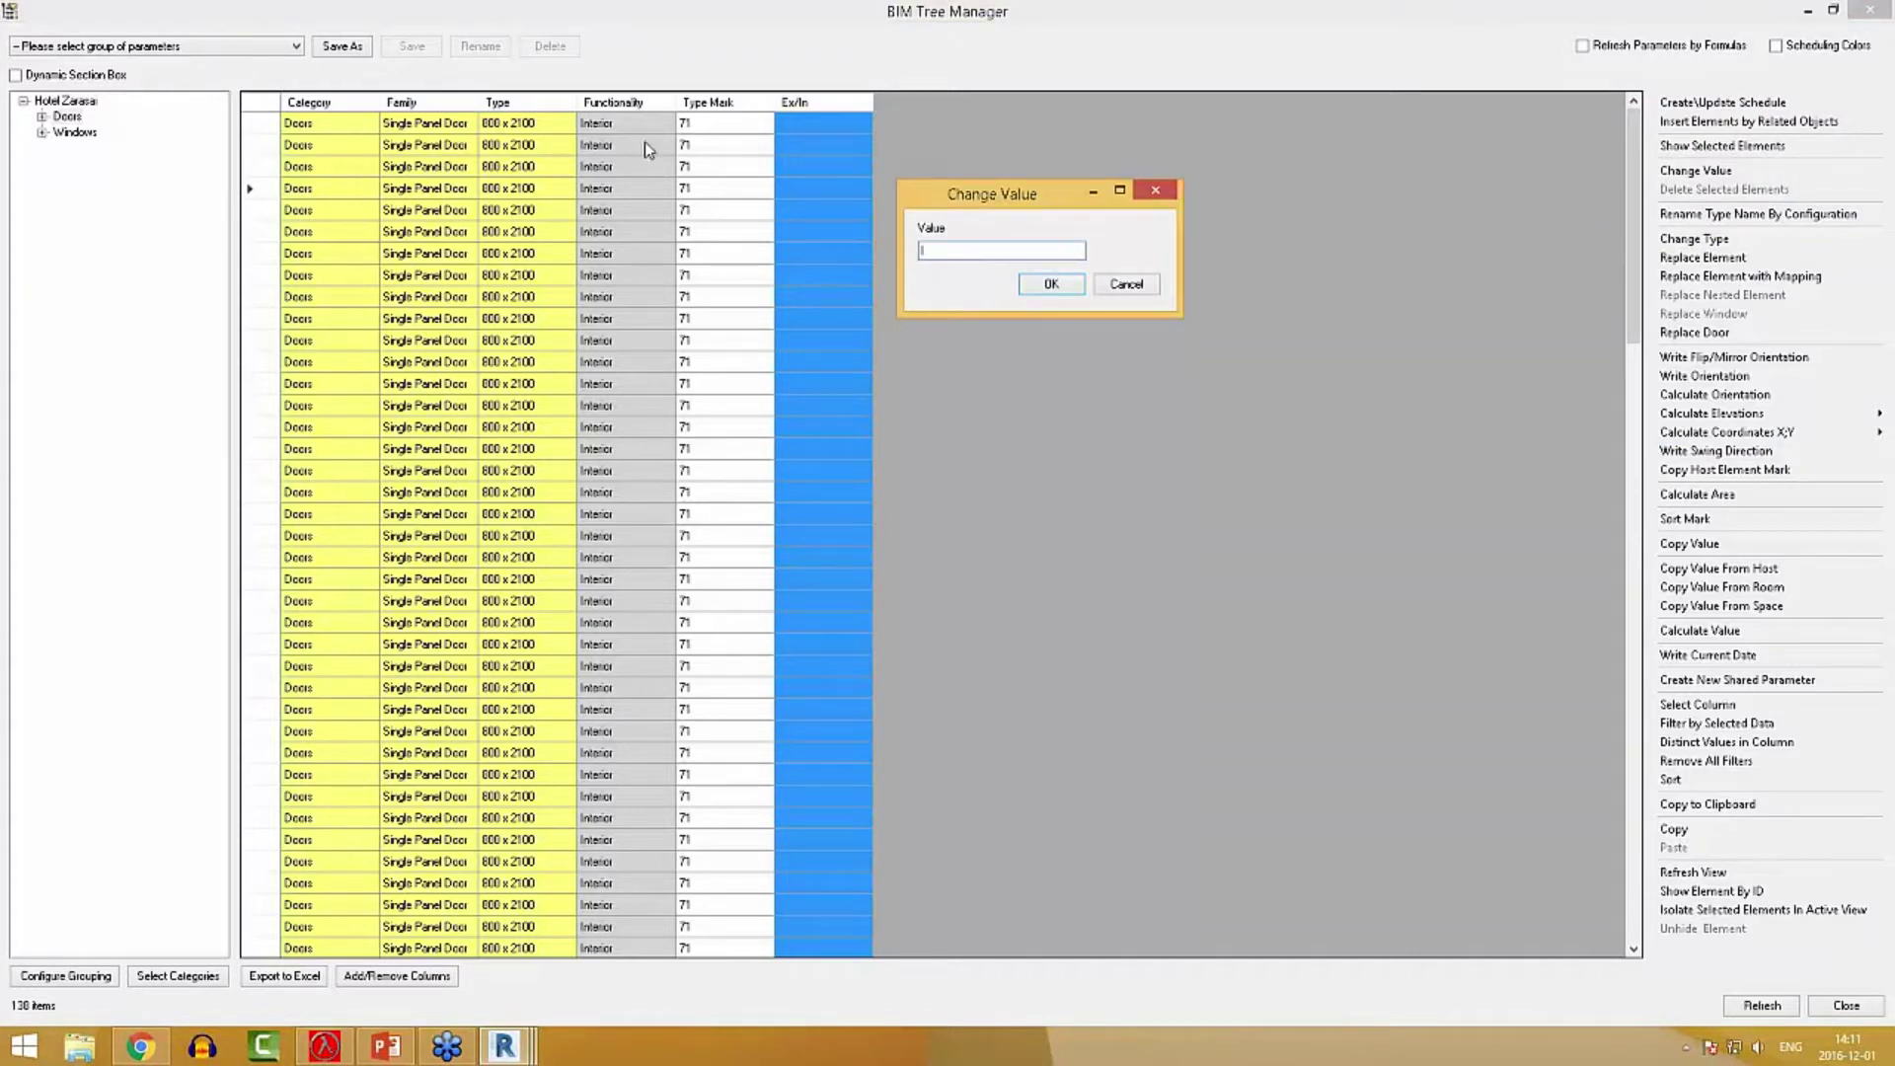
click(1048, 285)
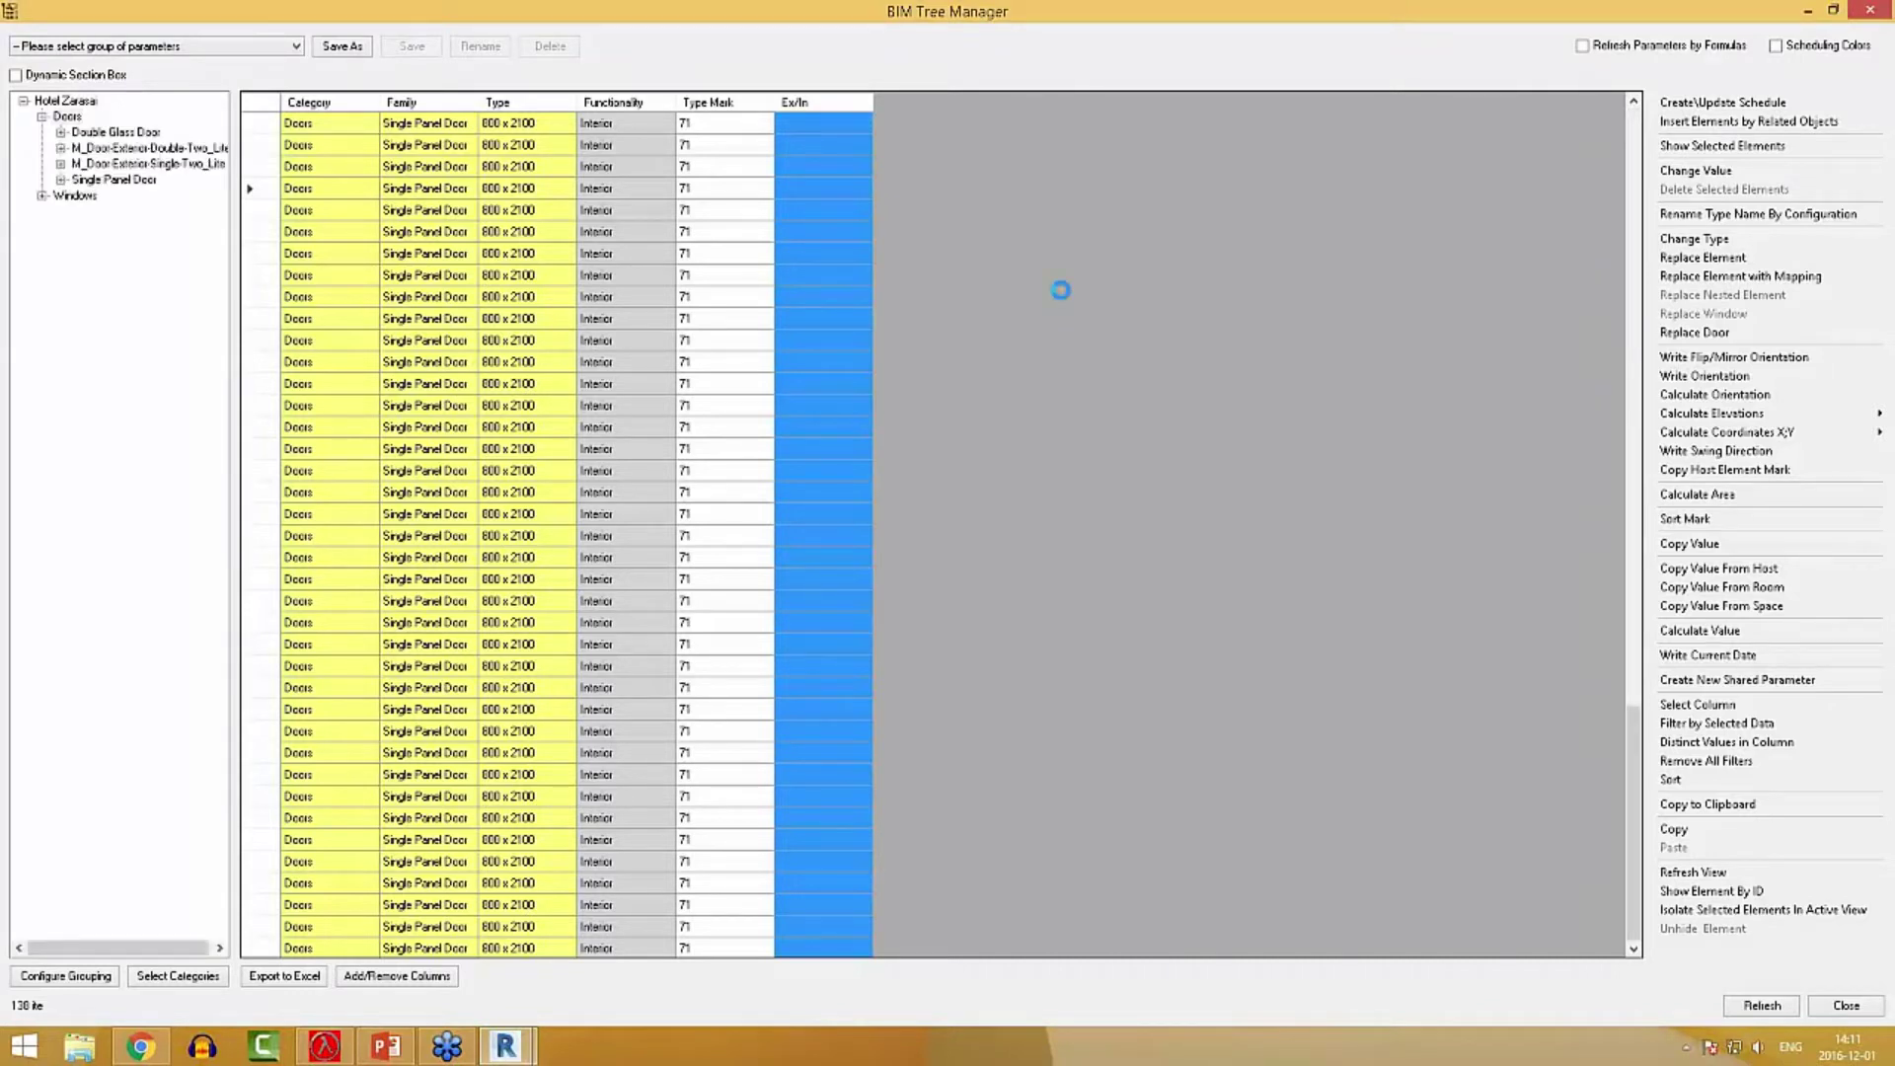
click(810, 339)
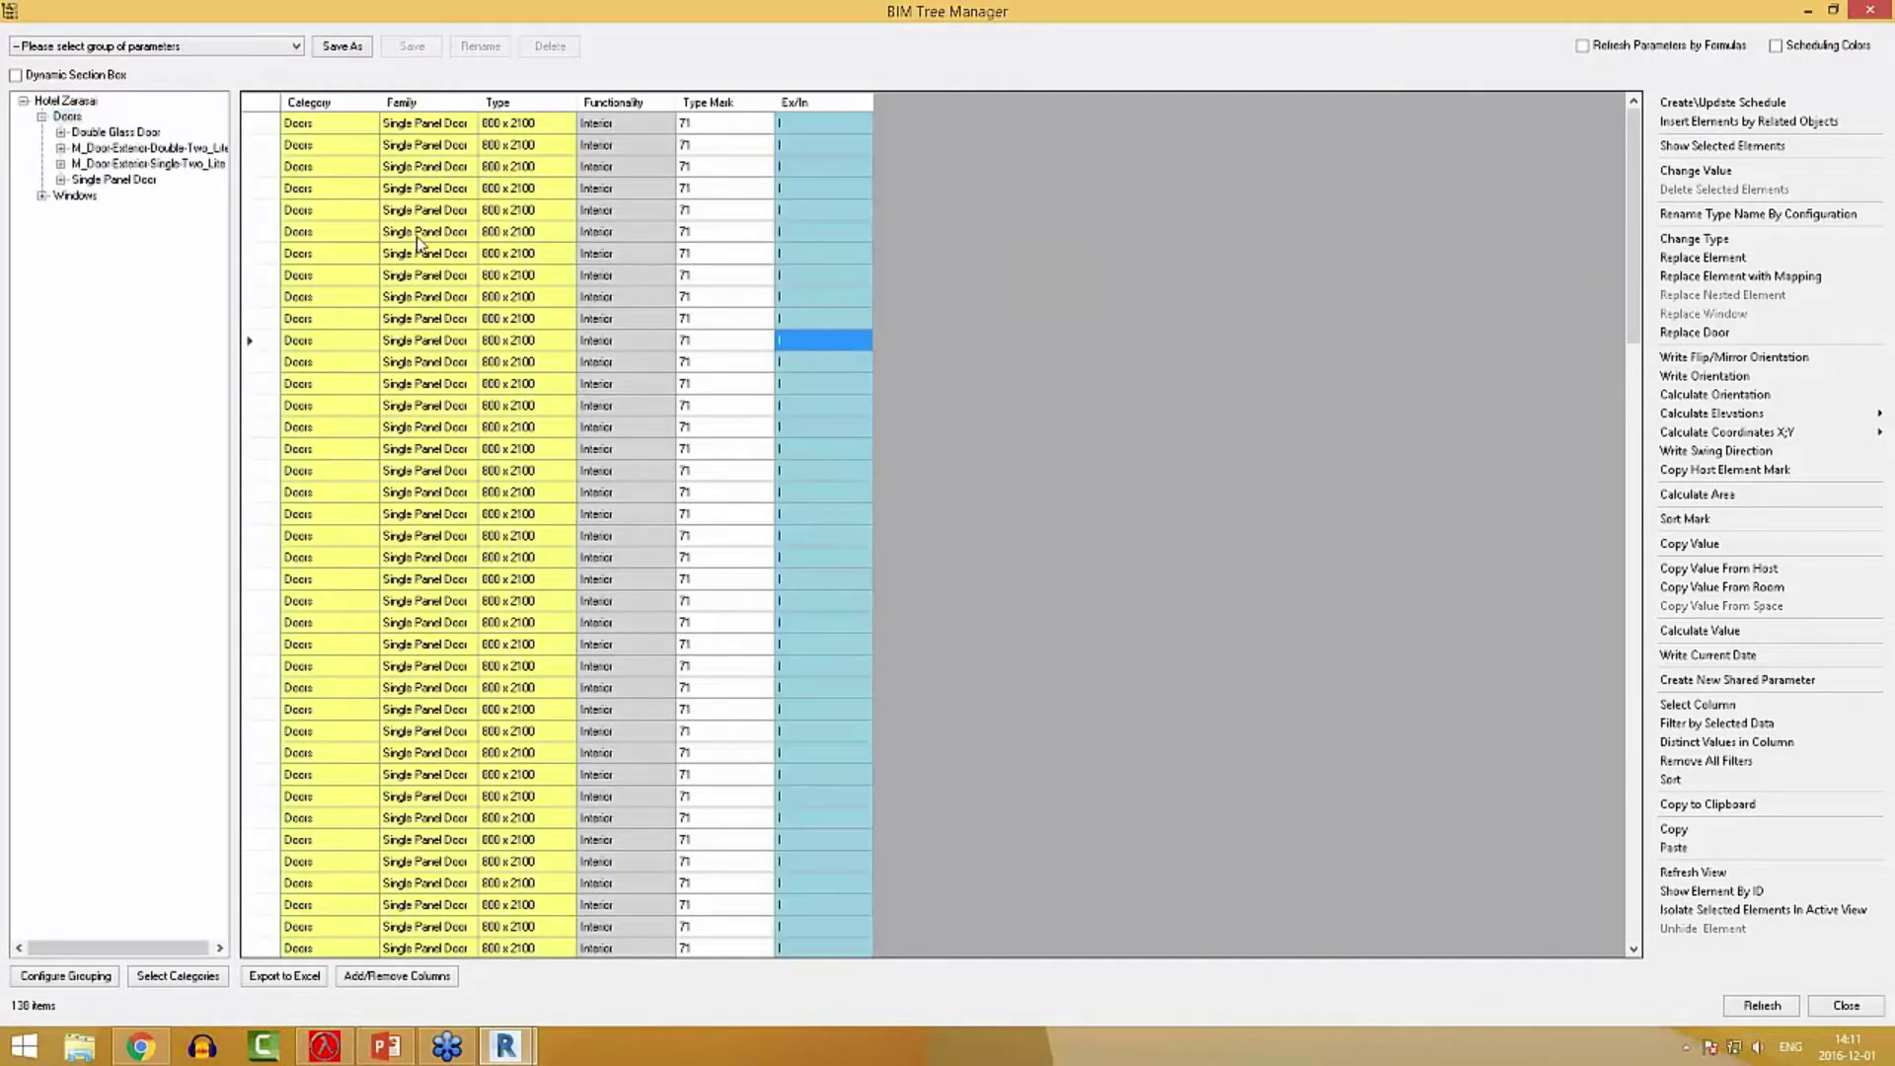
click(66, 118)
click(89, 132)
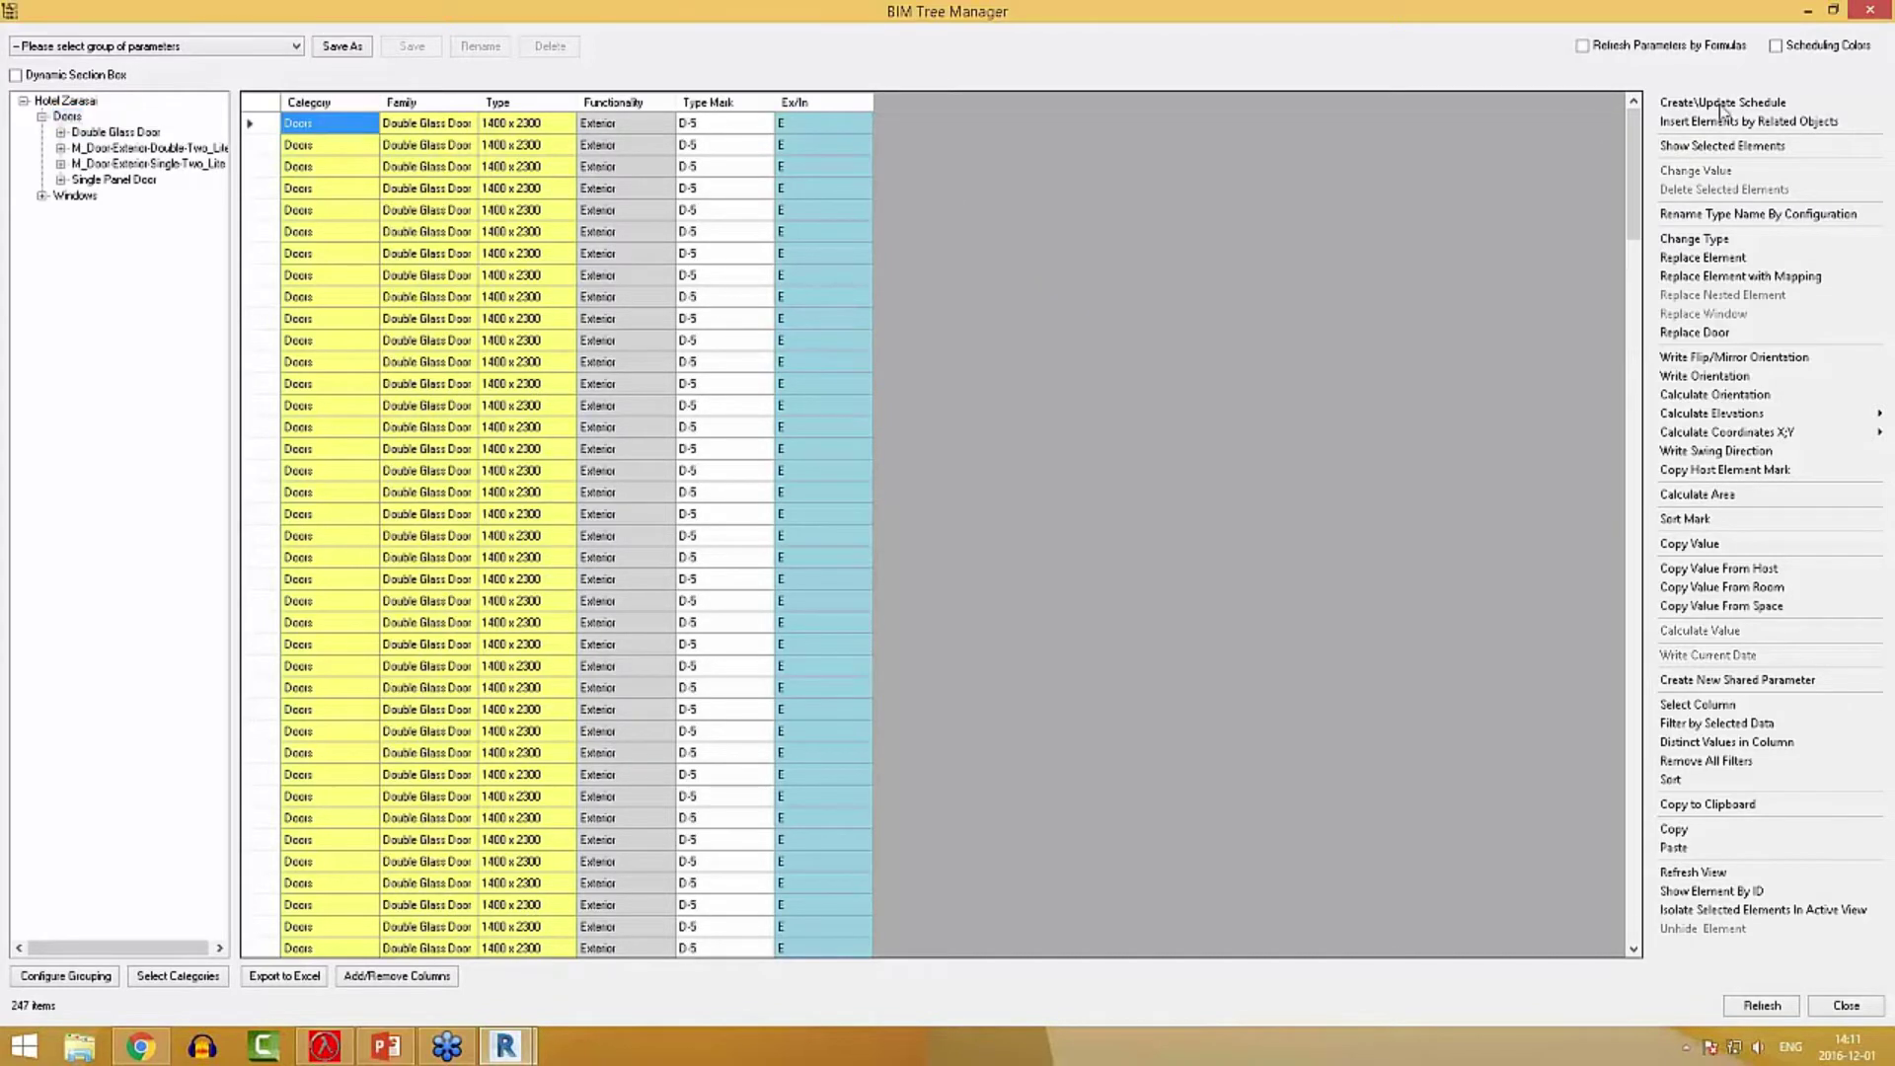
Restore and minimize the BIM Tree Manager, and select the Double Glass Door beside the DI-02 note in the plan.
click(1832, 10)
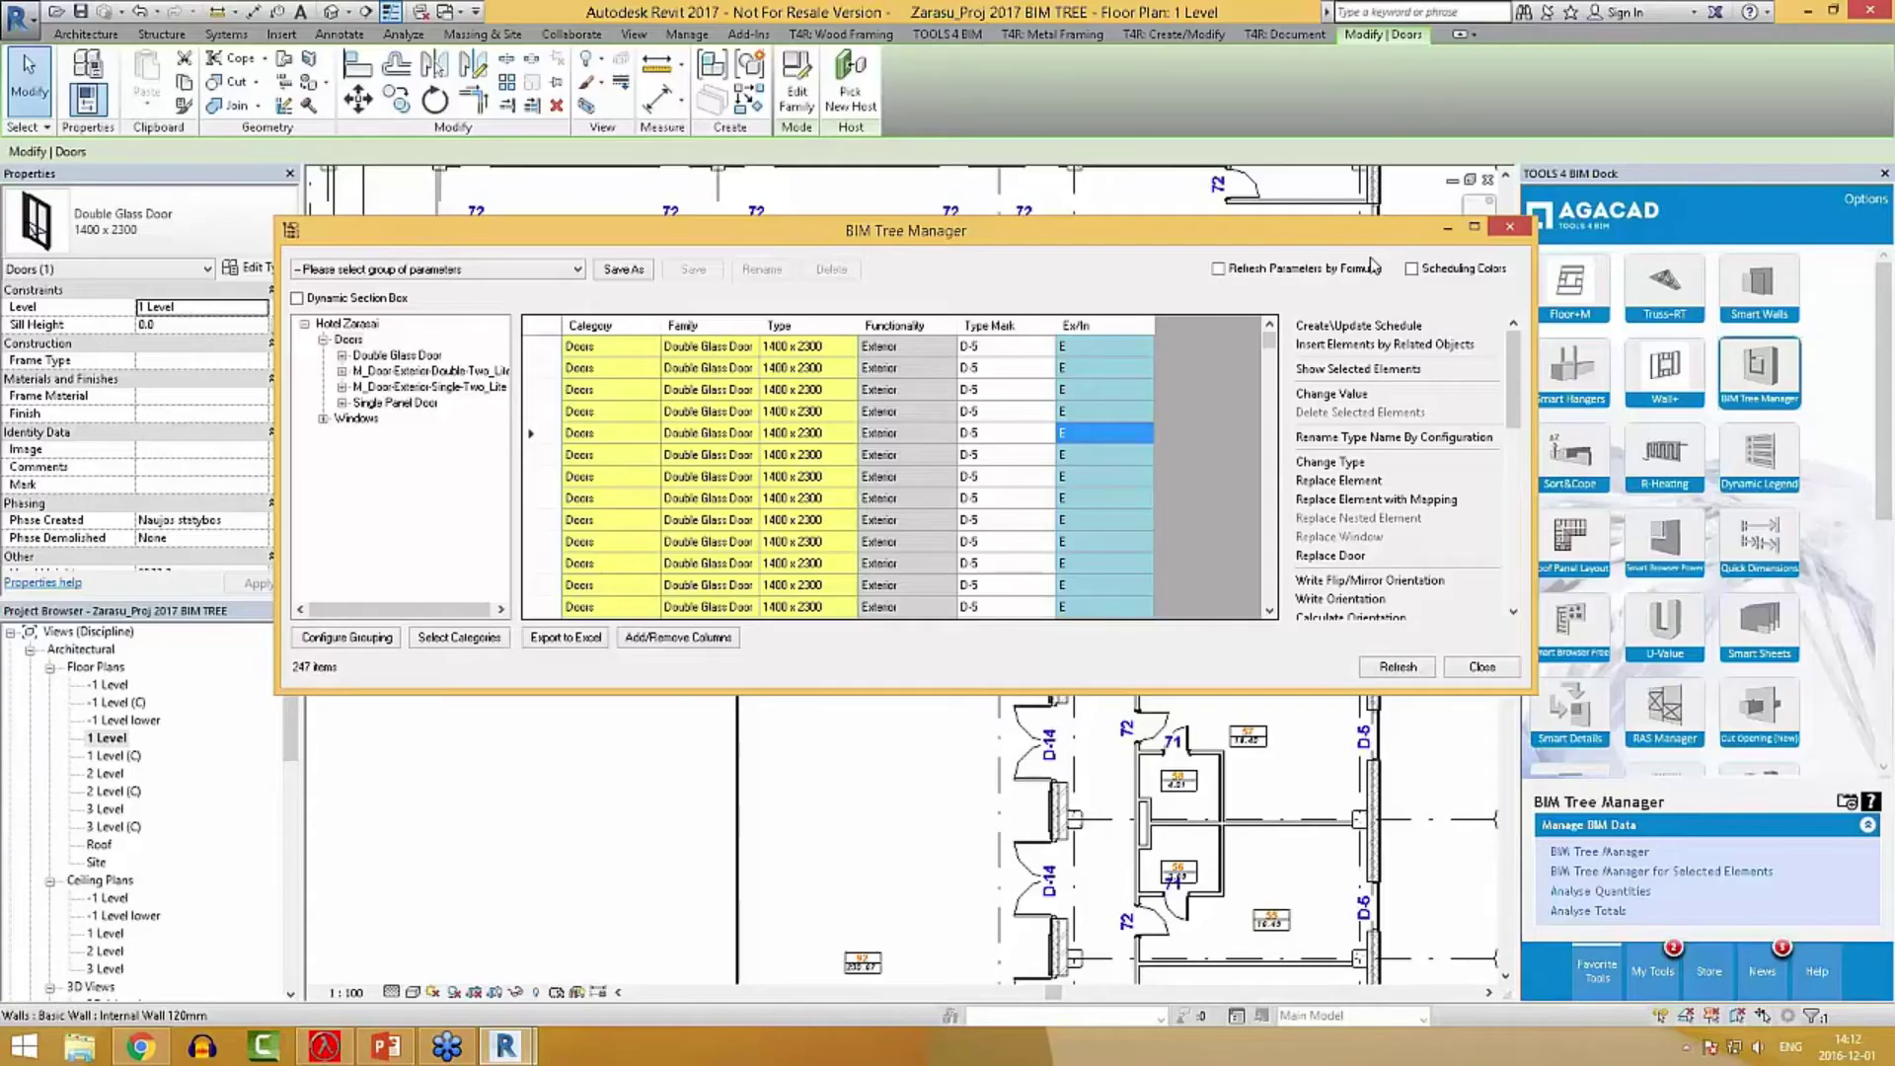
click(1453, 220)
key(Escape)
mouse_move(679, 250)
middle_down()
mouse_move(877, 422)
mouse_move(477, 507)
mouse_move(434, 414)
middle_up()
scroll(1031, 514, up, 3)
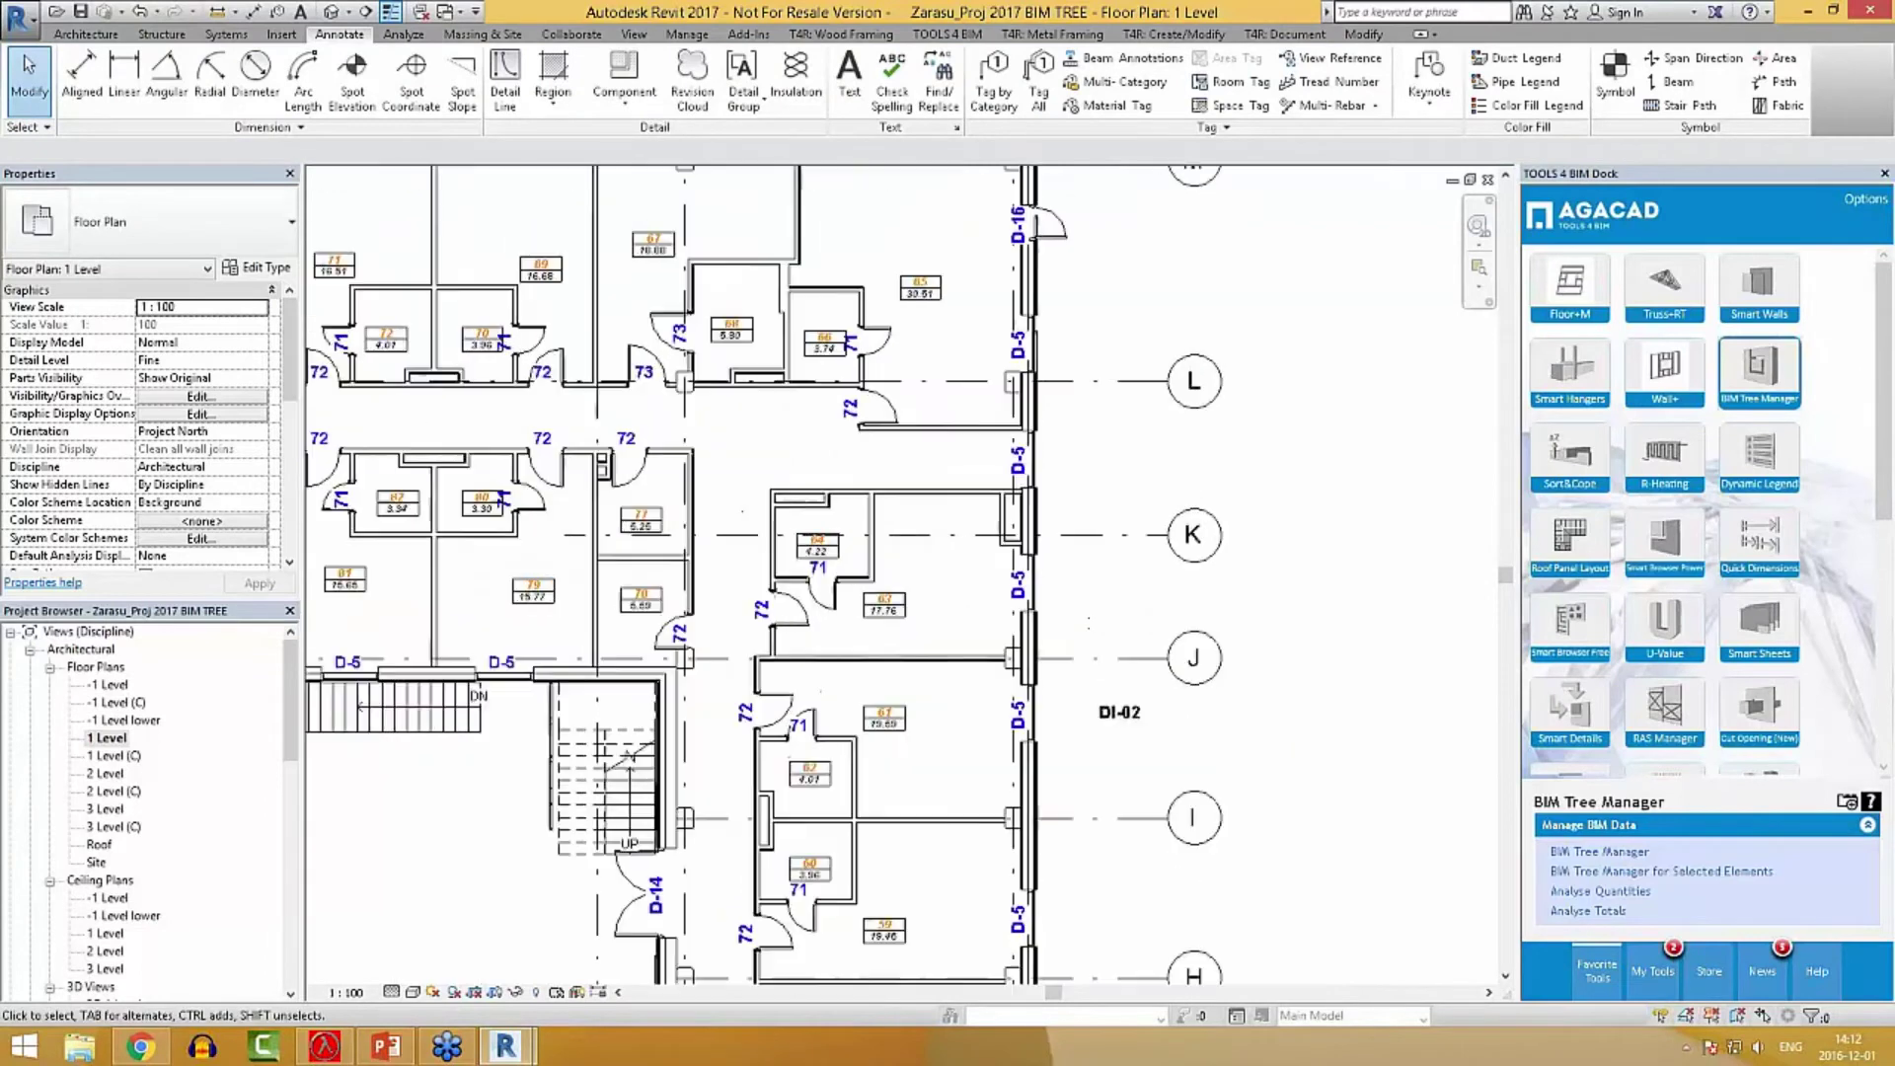
click(1030, 449)
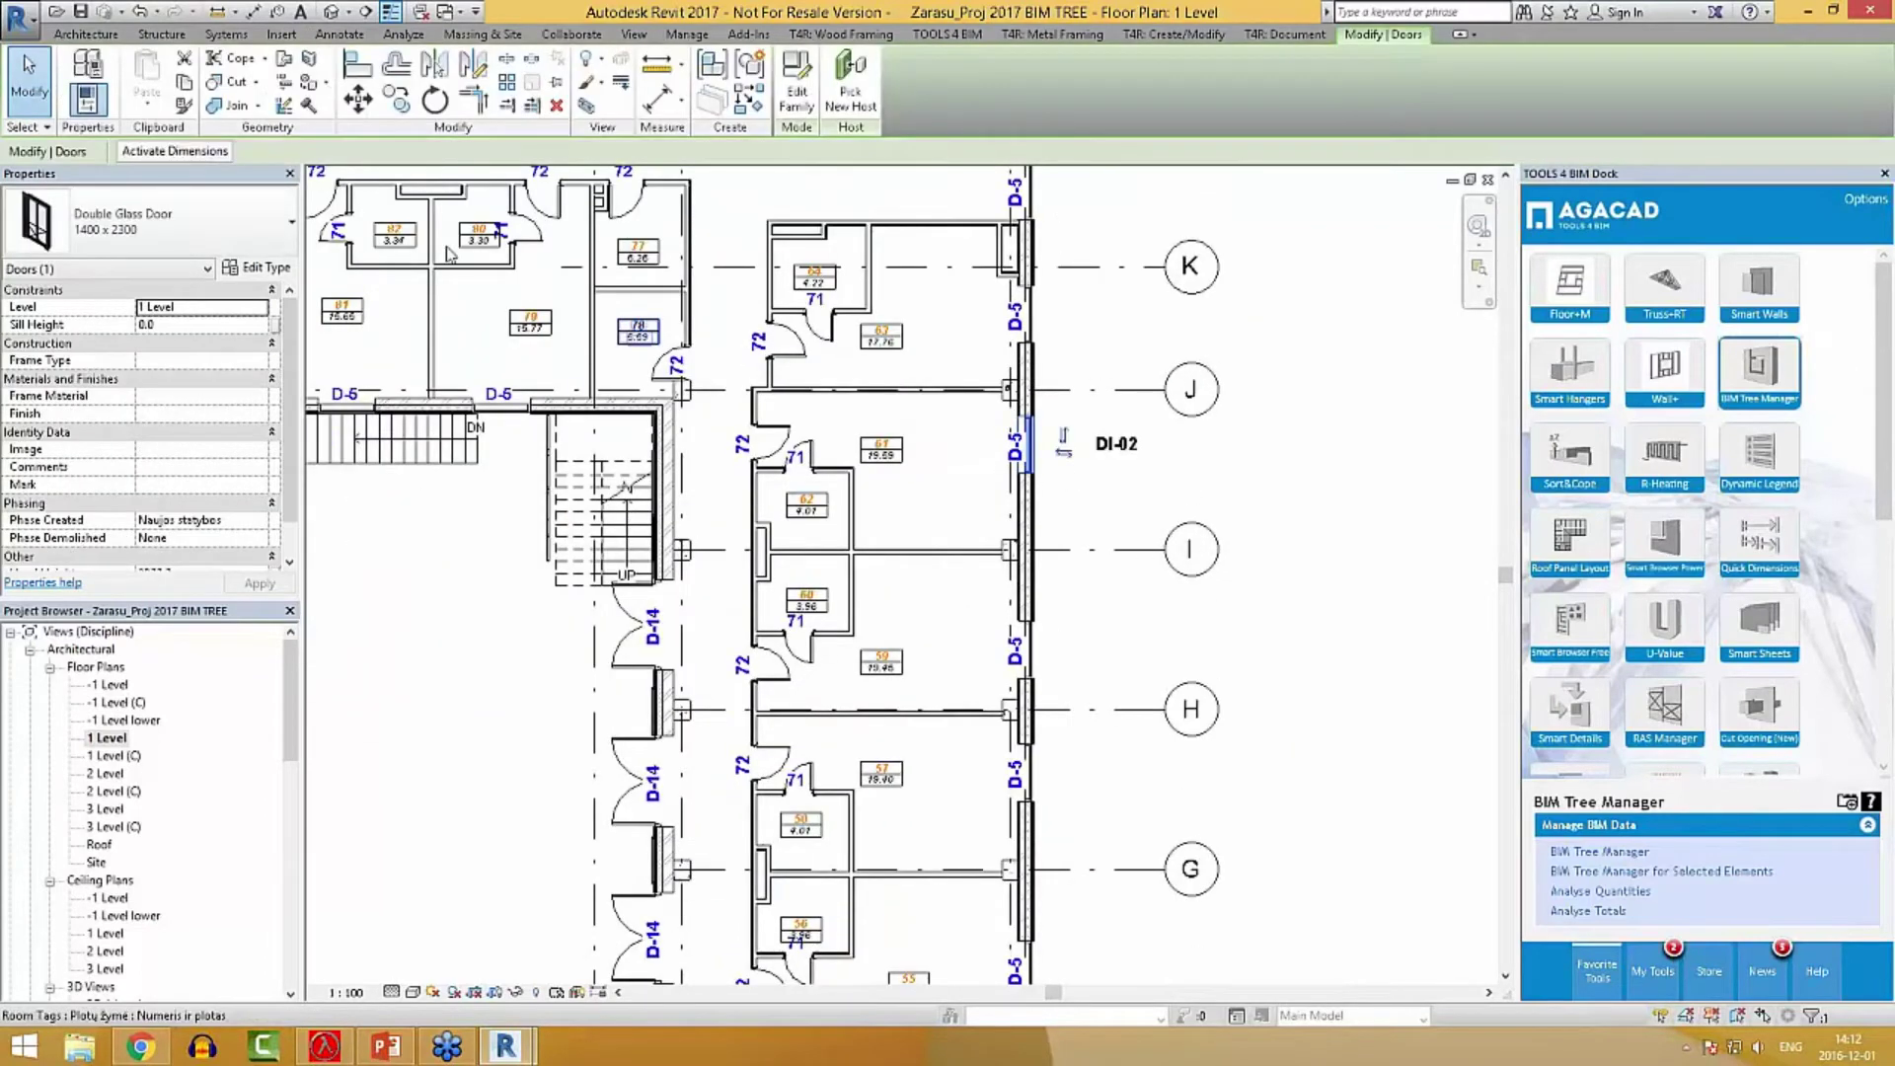
Open the type properties of the selected Double Glass Door and check its Ex/In parameter.
click(275, 272)
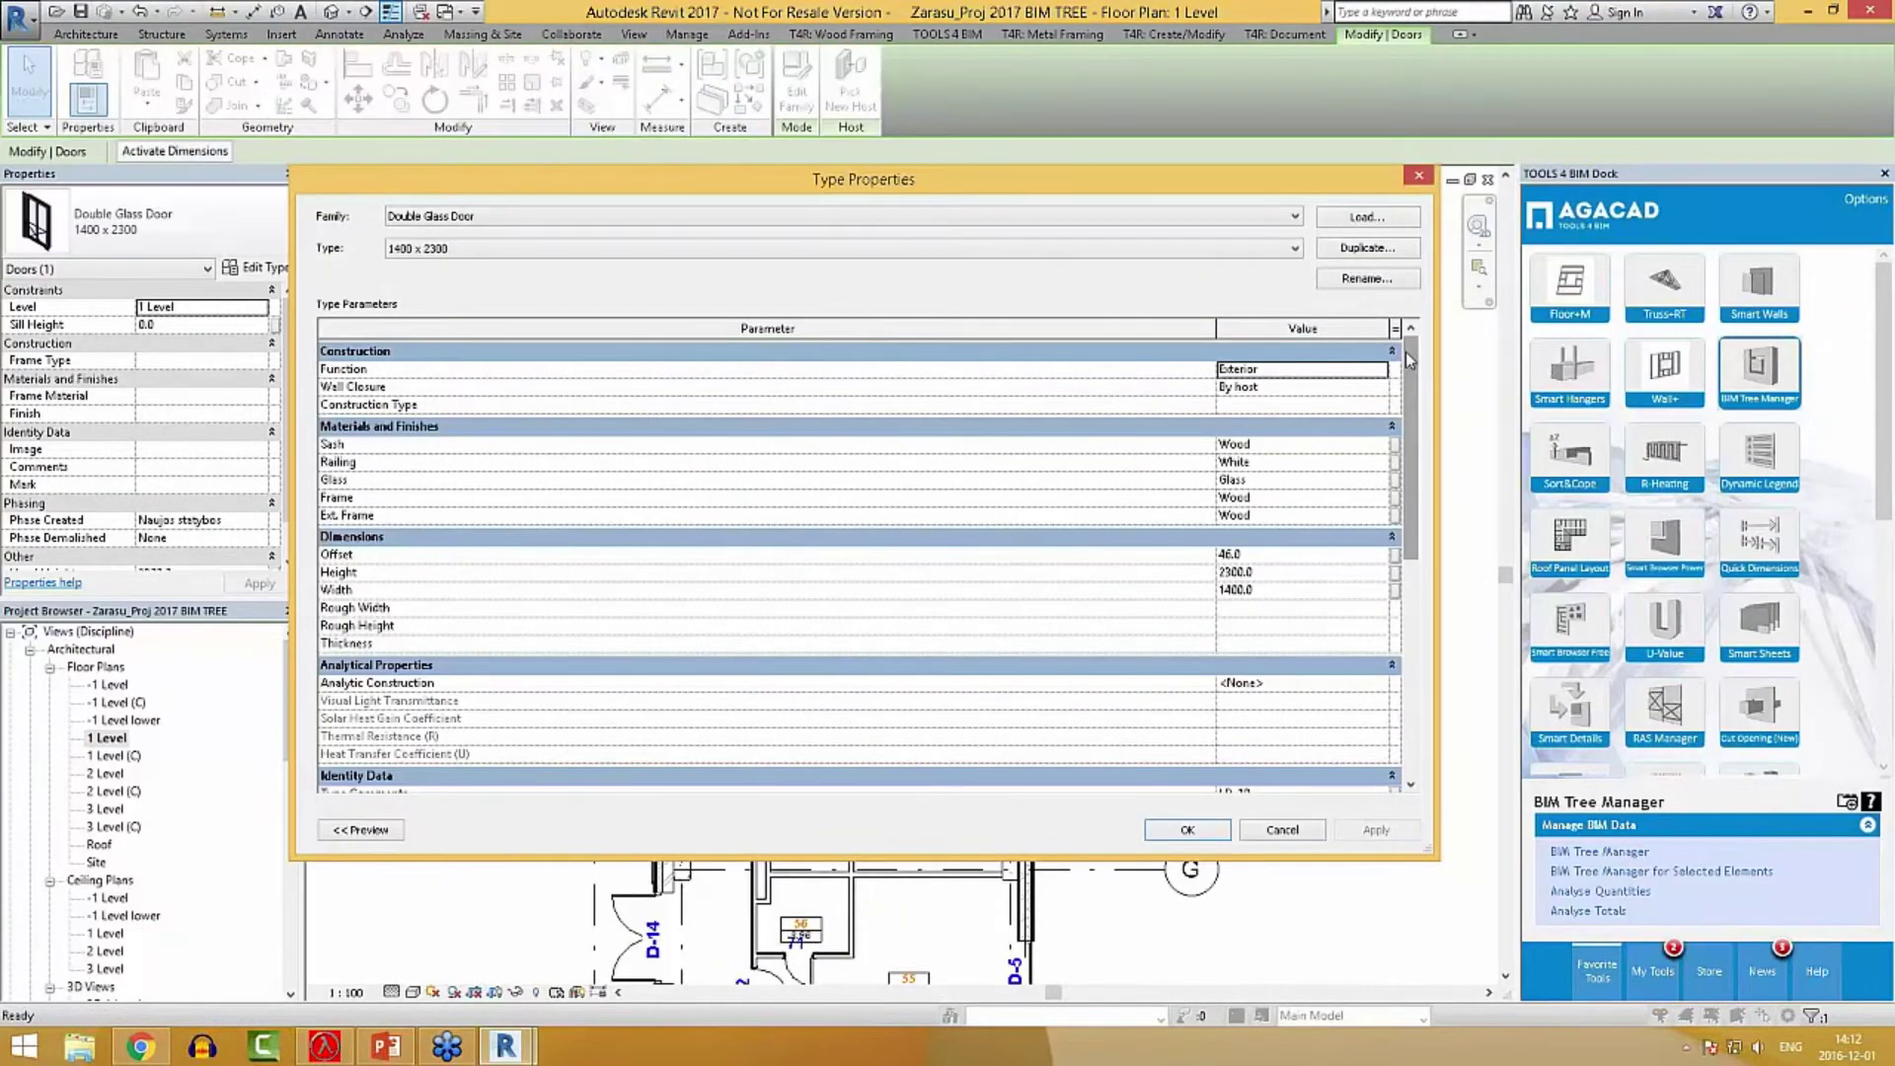
drag(1406, 373, 1403, 584)
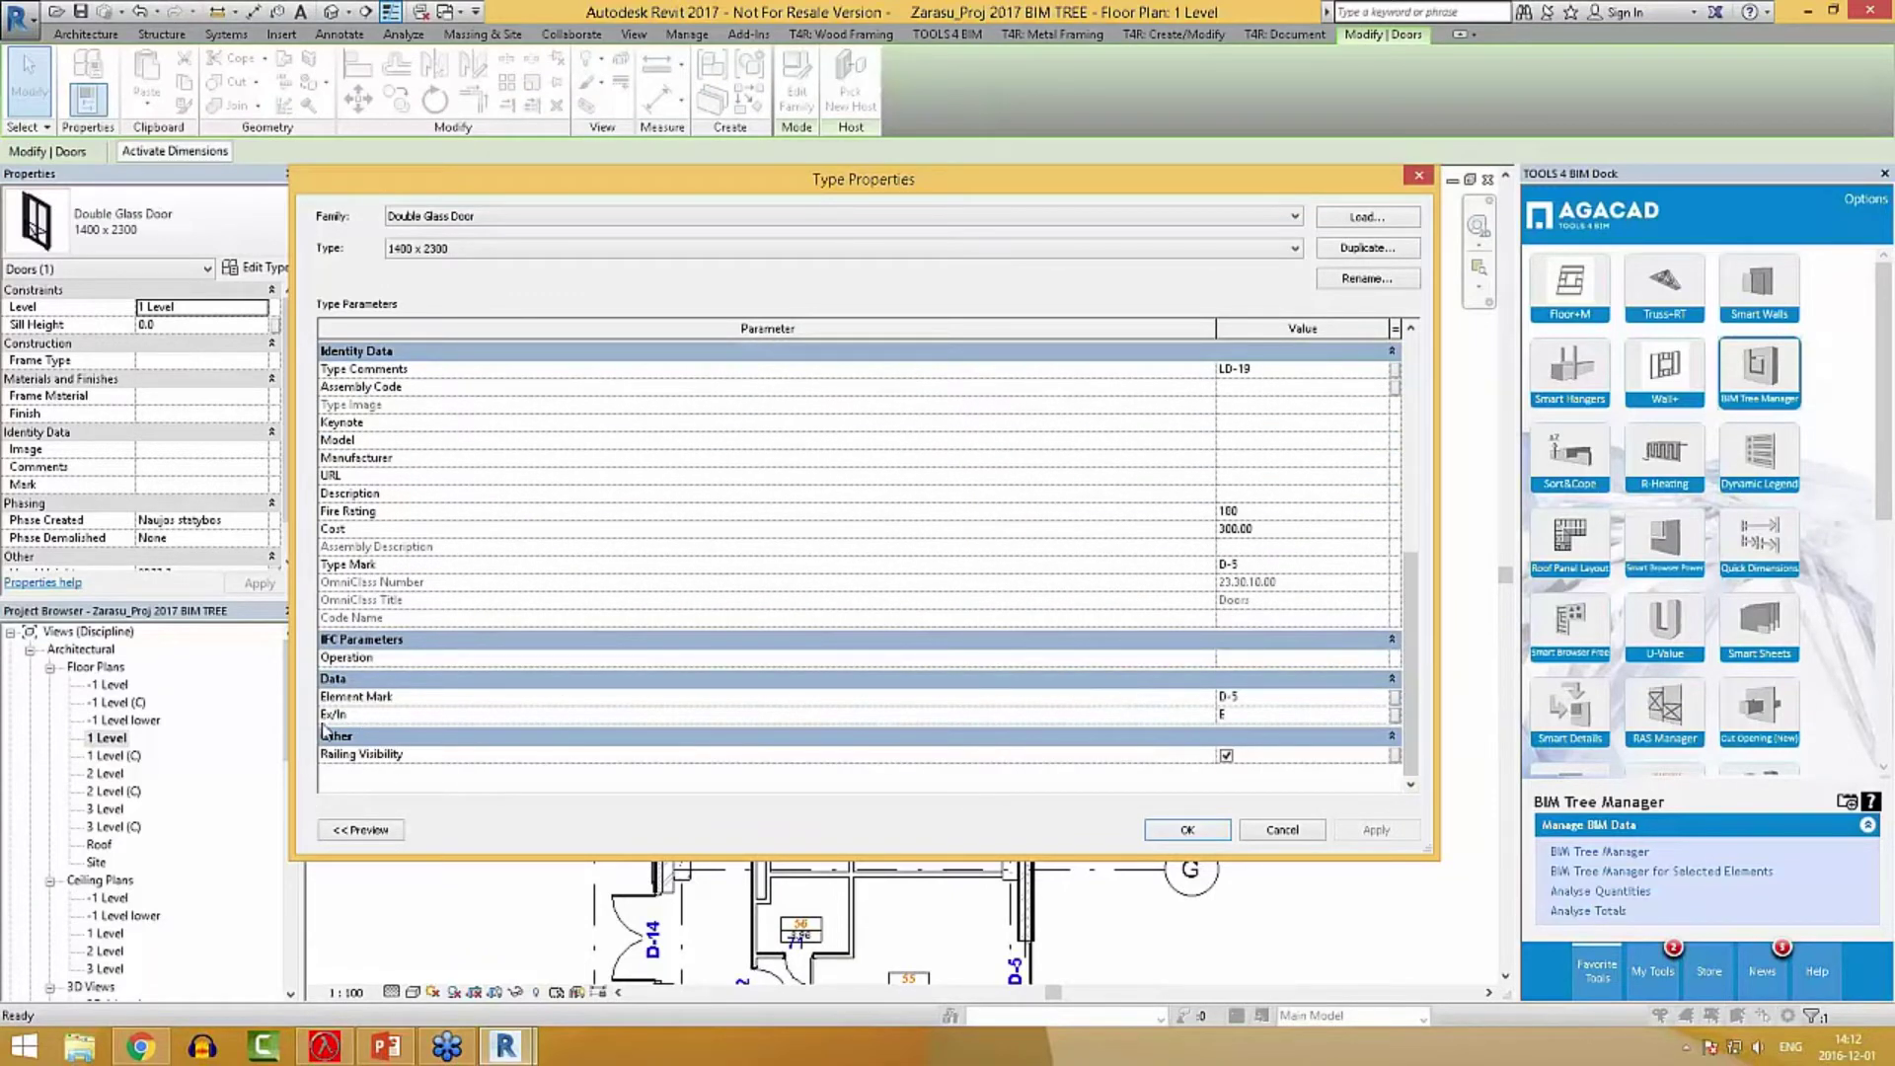
click(1248, 714)
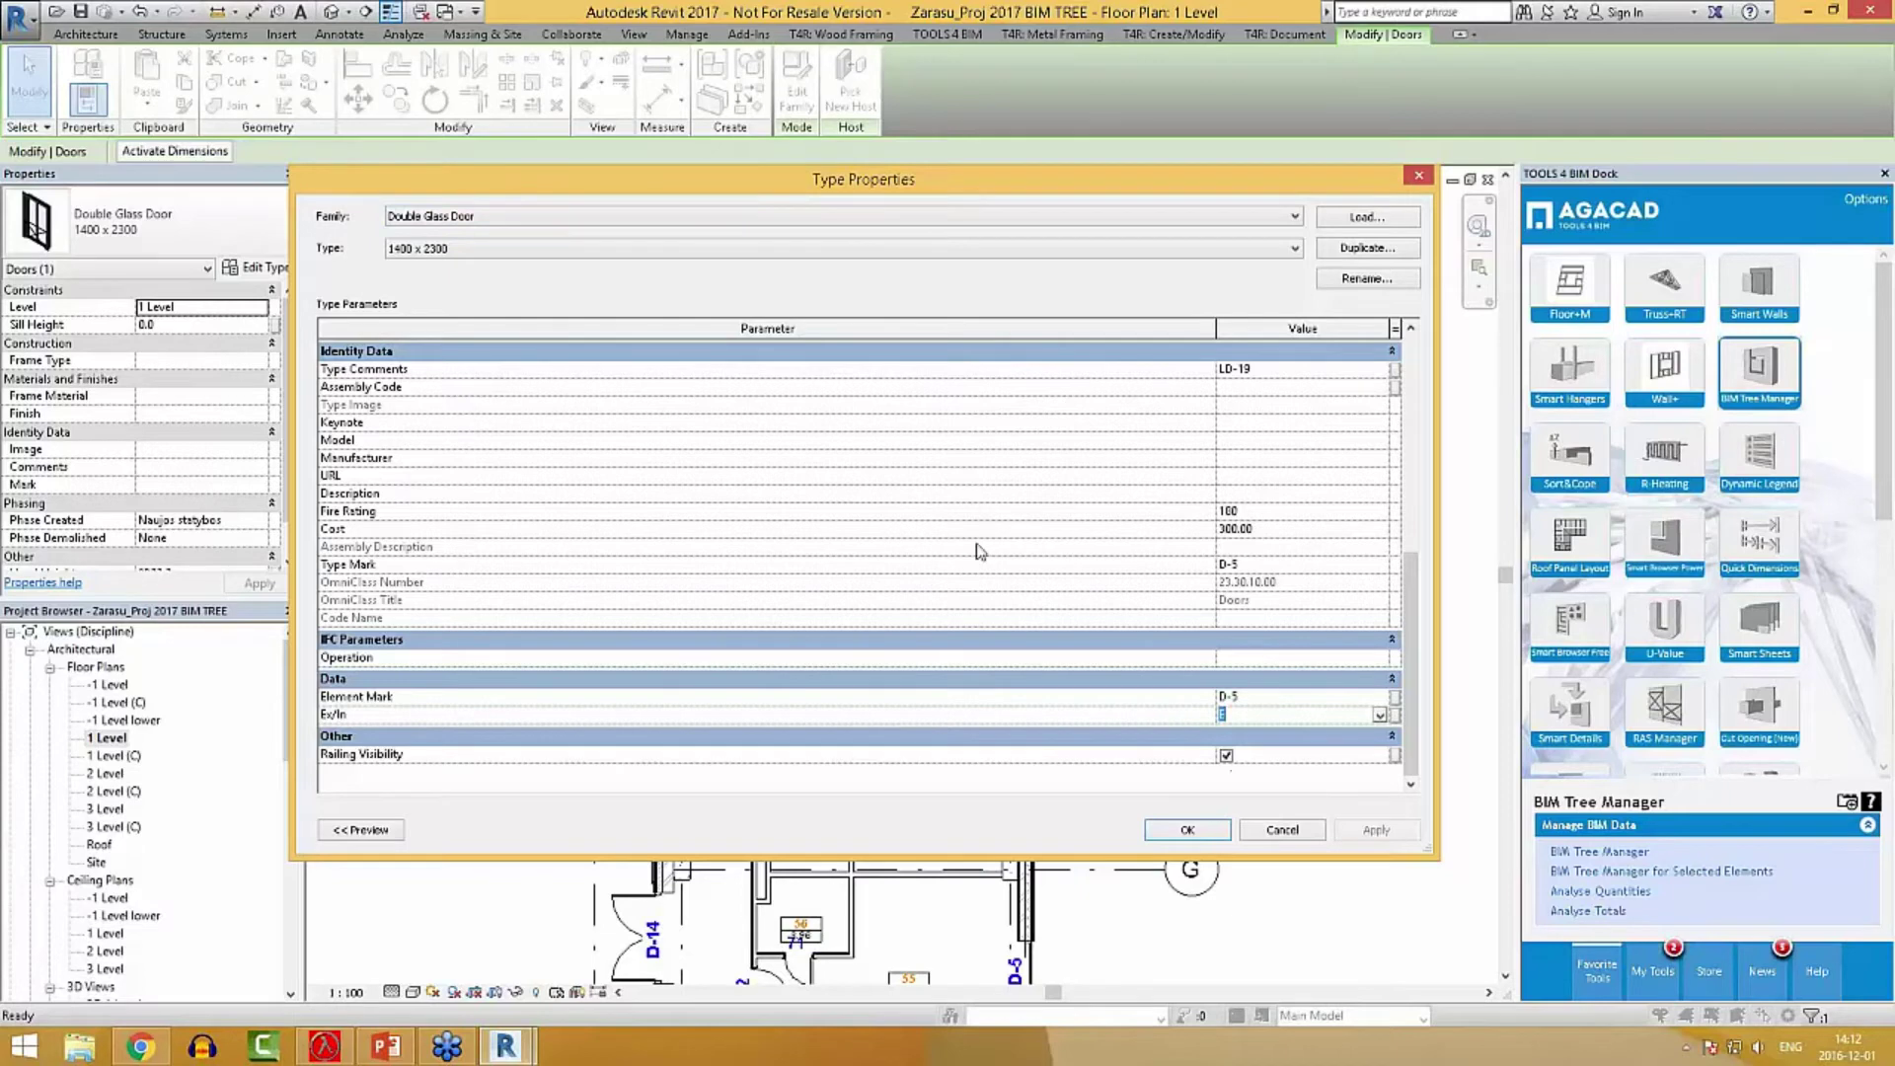
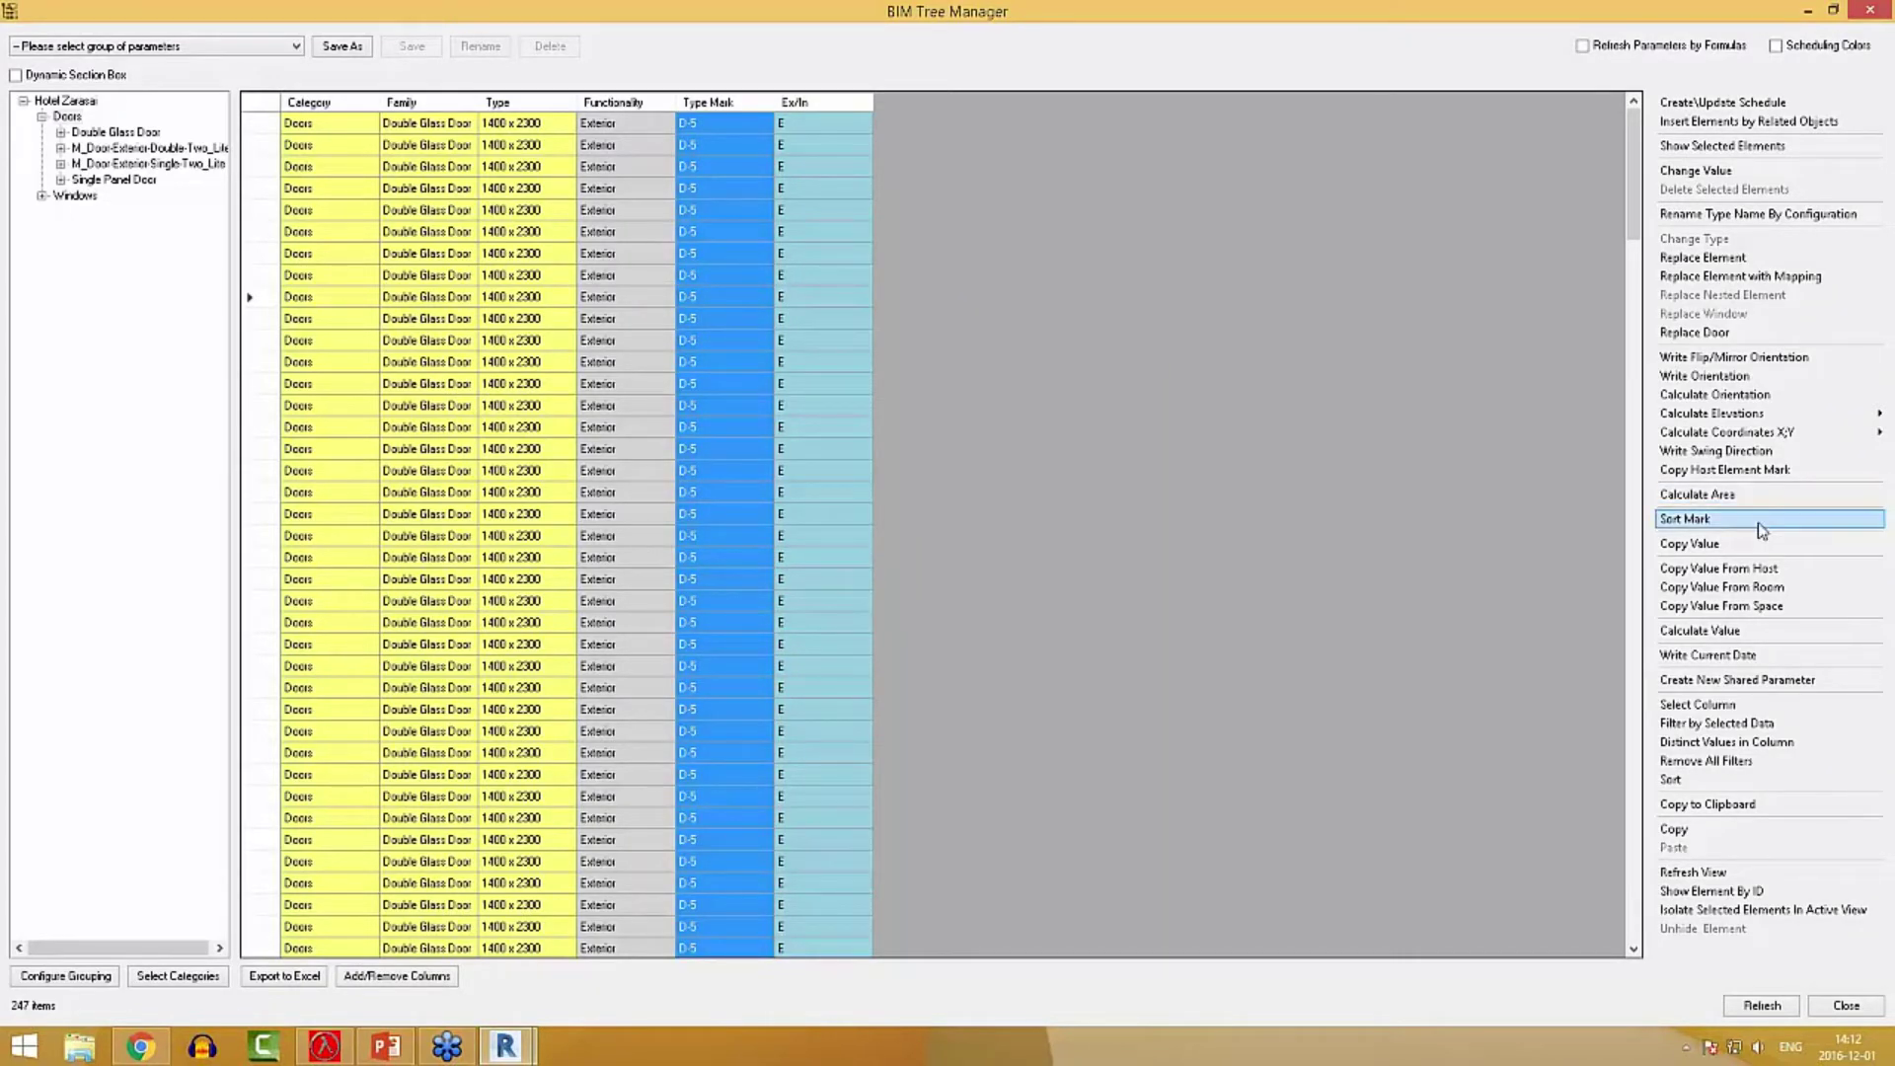
Add Type Name as the numbering parameter in the Sort and Mark configuration for the doors' Type Mark.
drag(808, 329, 1178, 294)
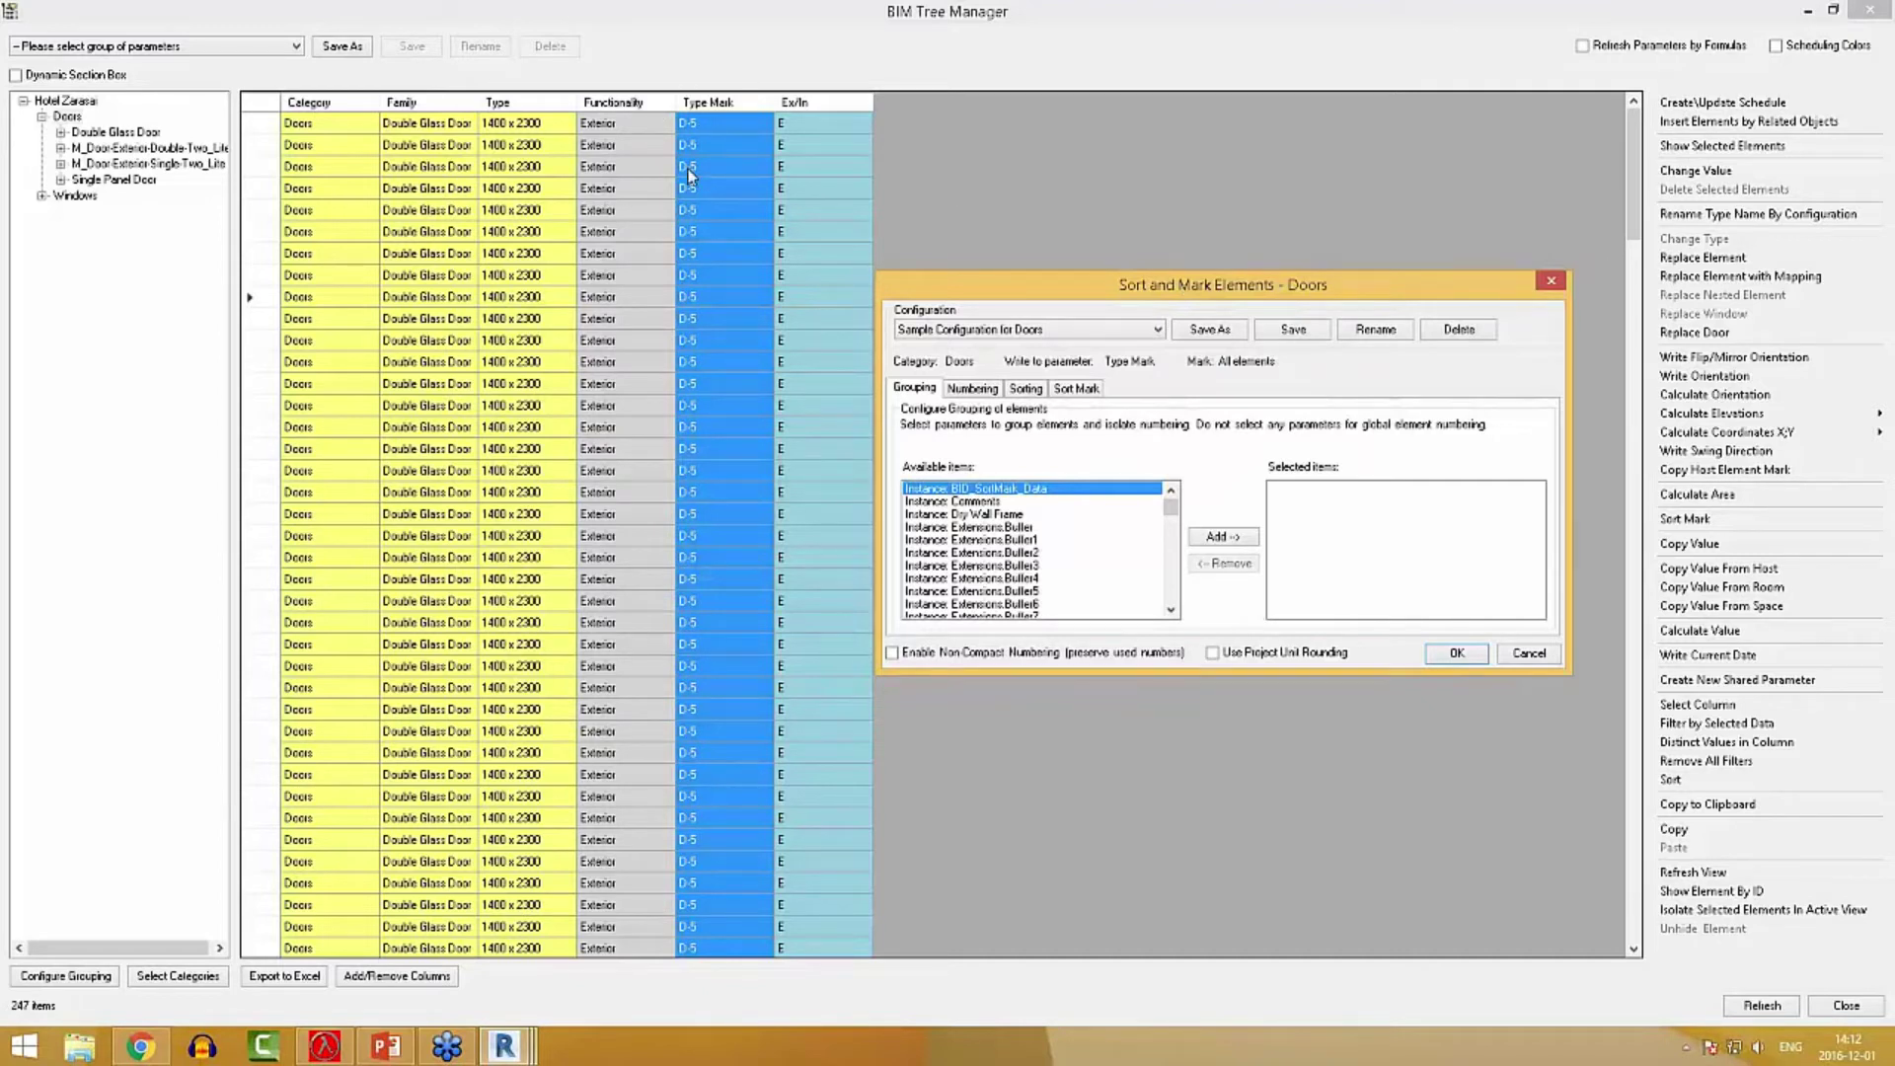
click(972, 389)
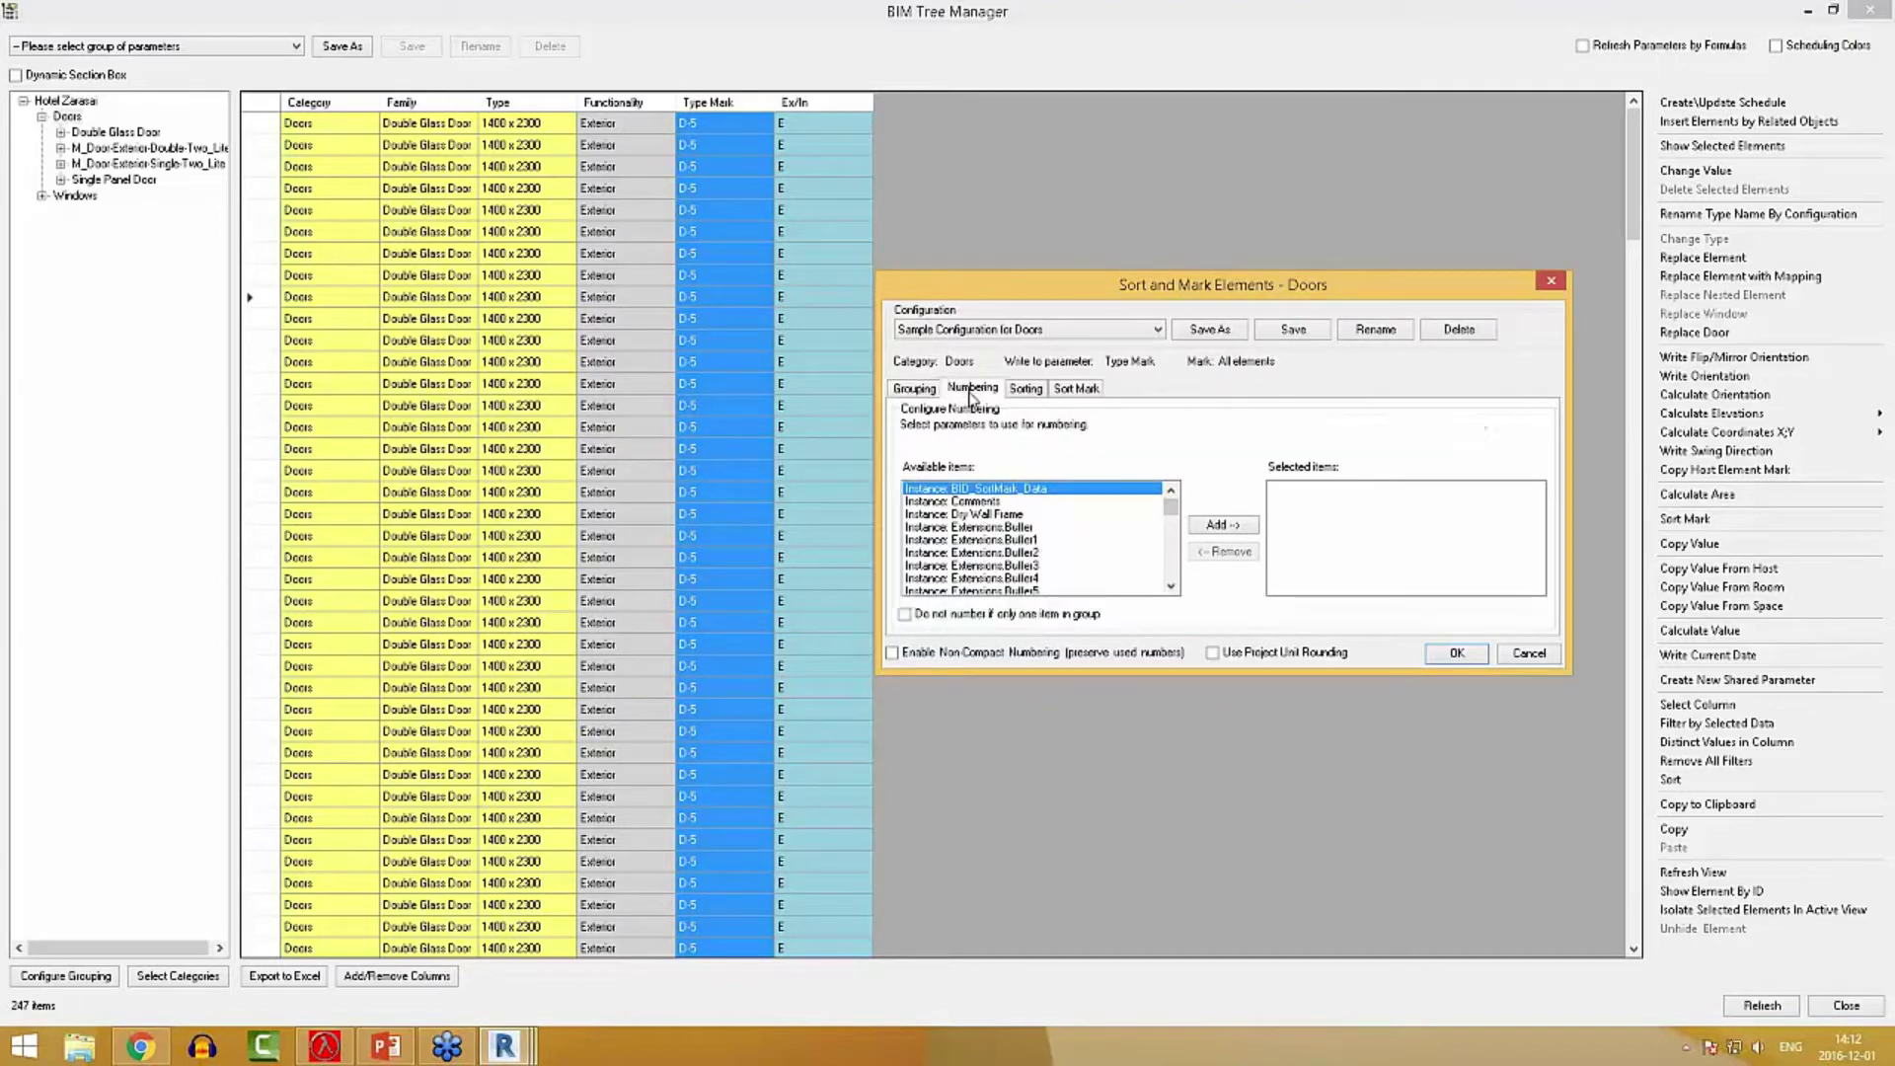
click(982, 542)
scroll(982, 551, down, 10)
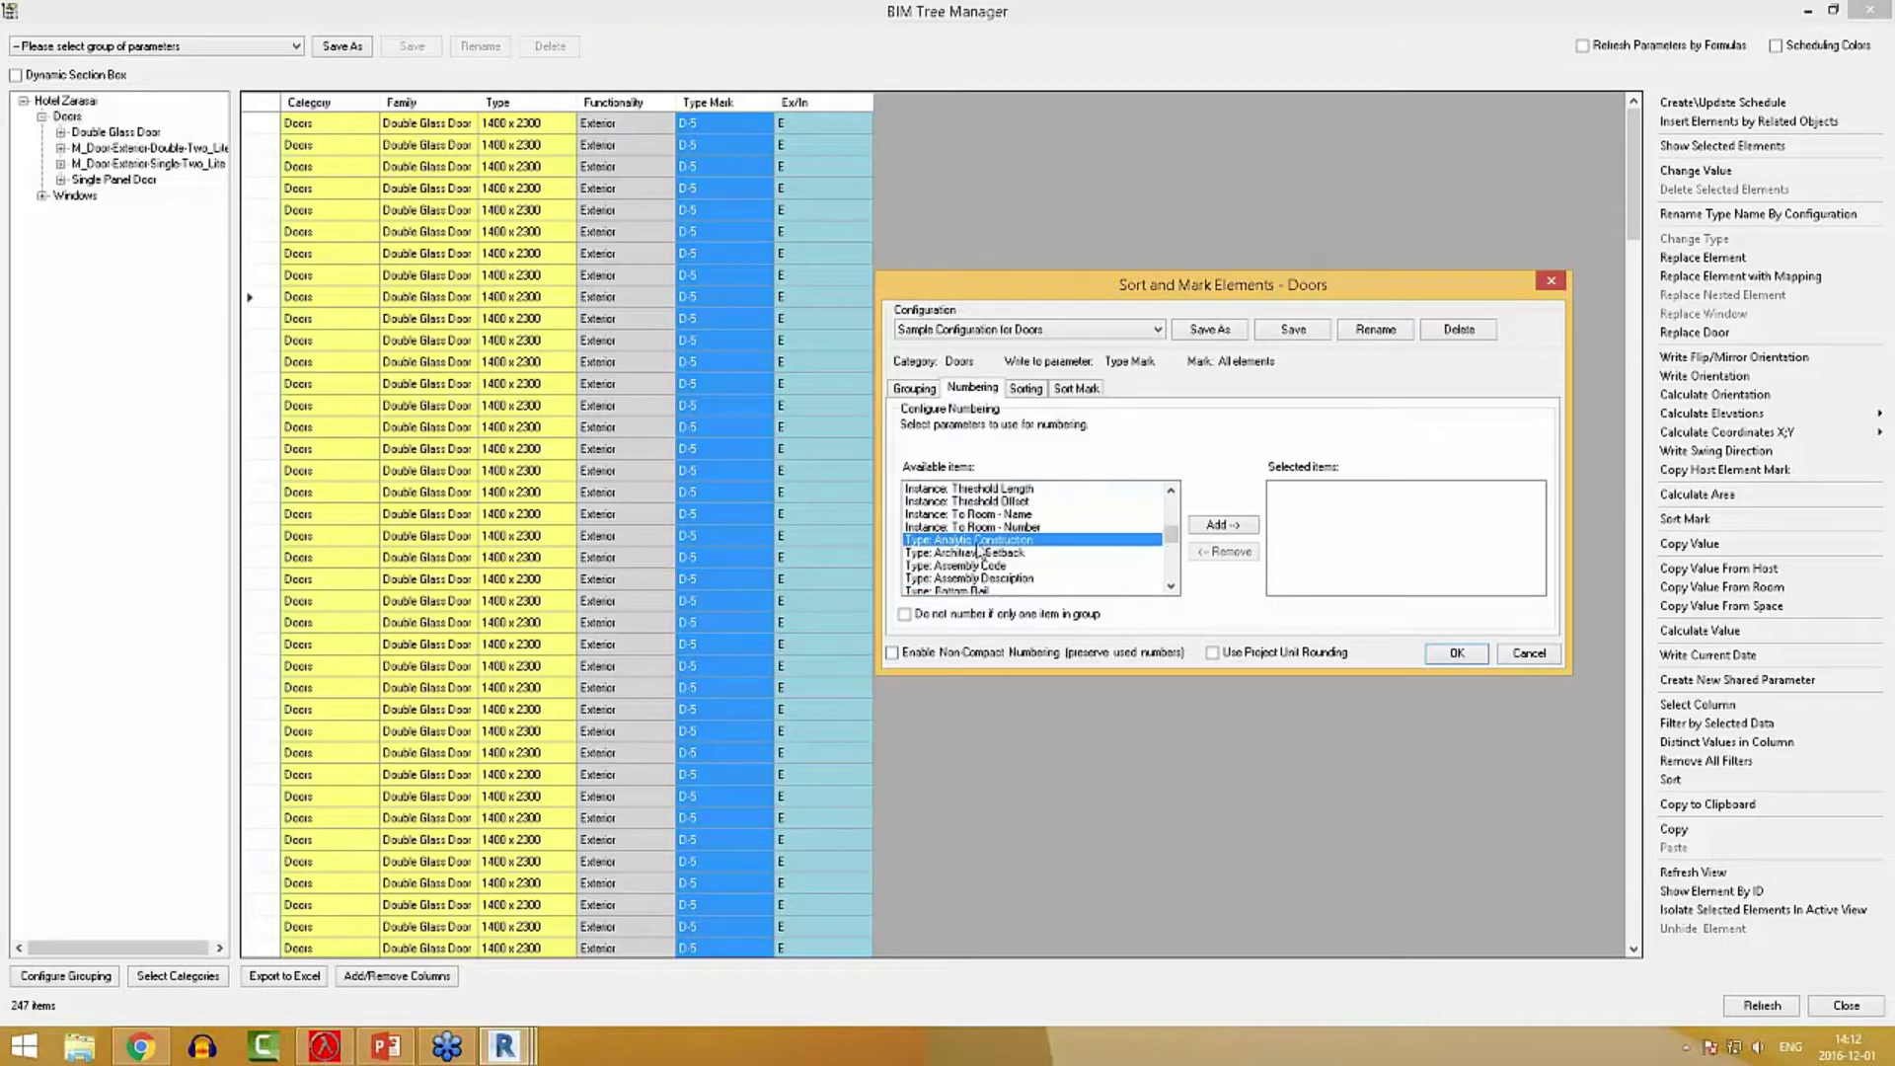
scroll(977, 551, down, 5)
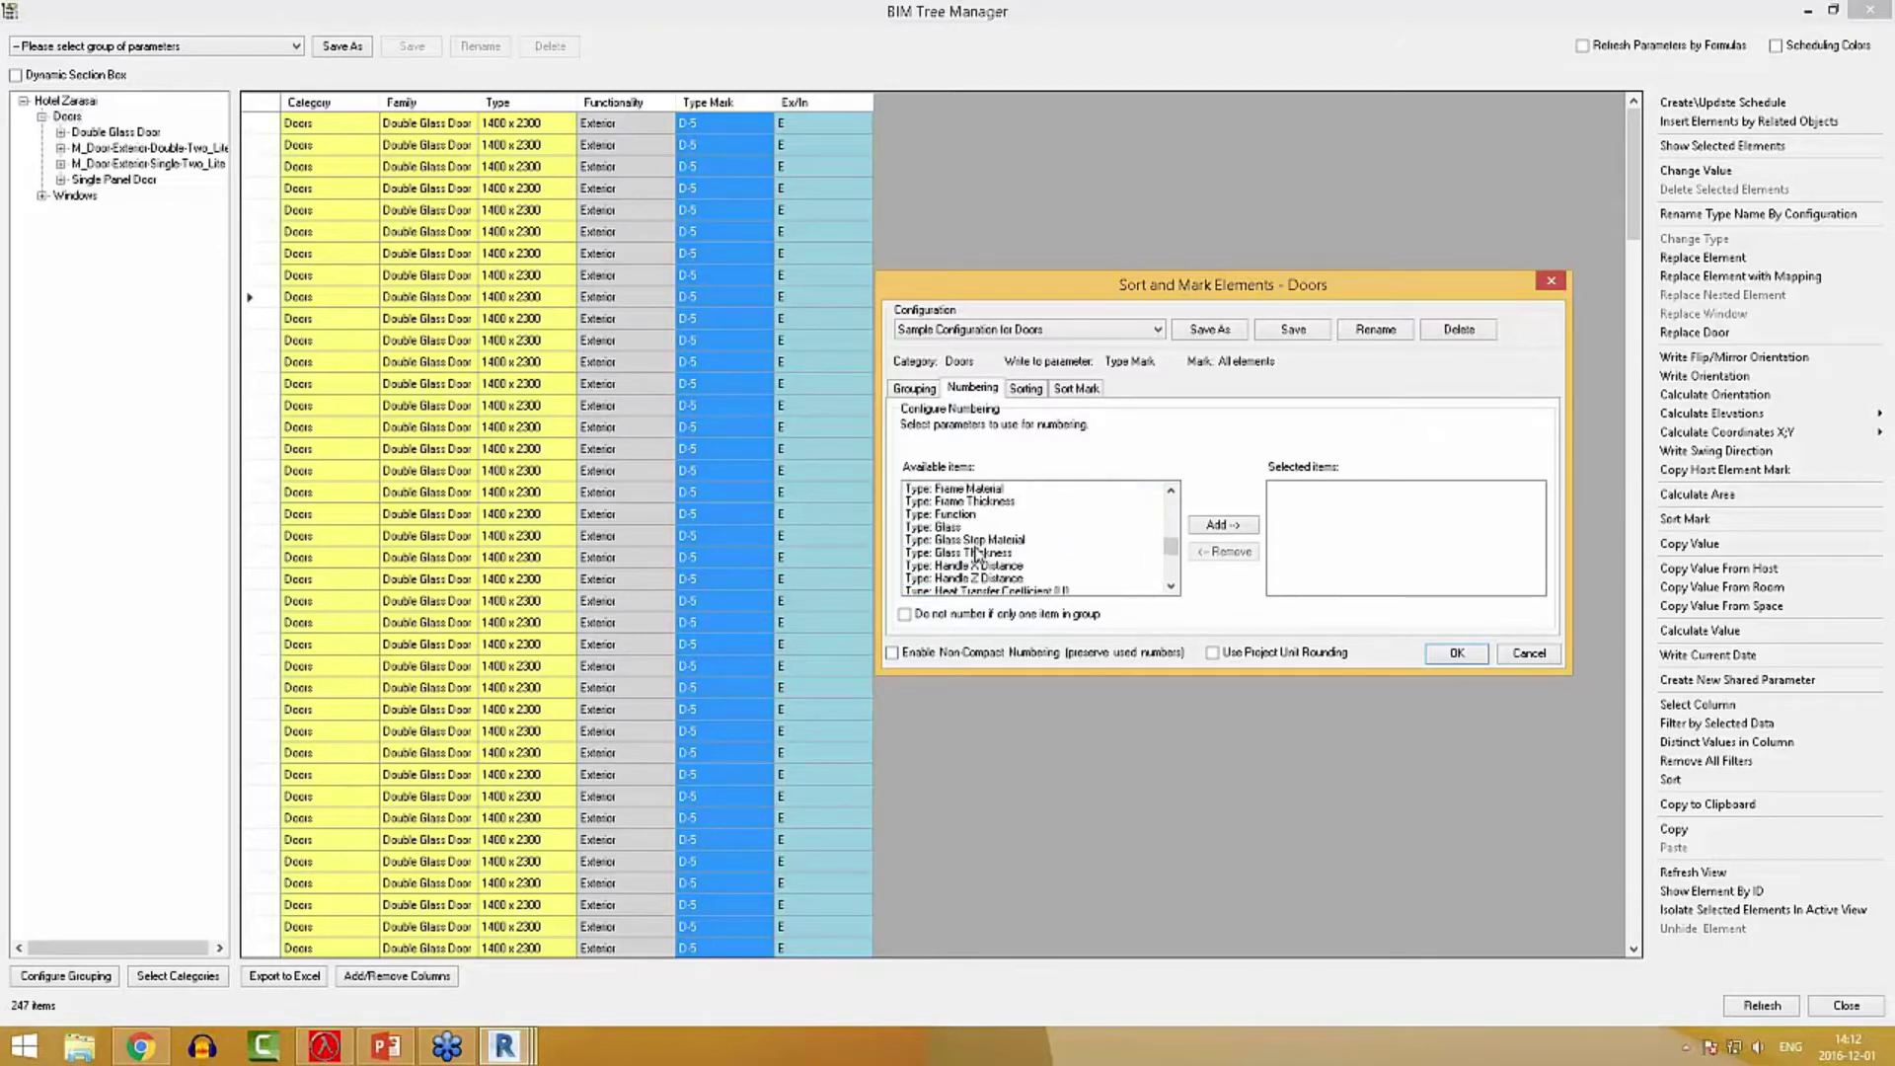
scroll(977, 555, down, 6)
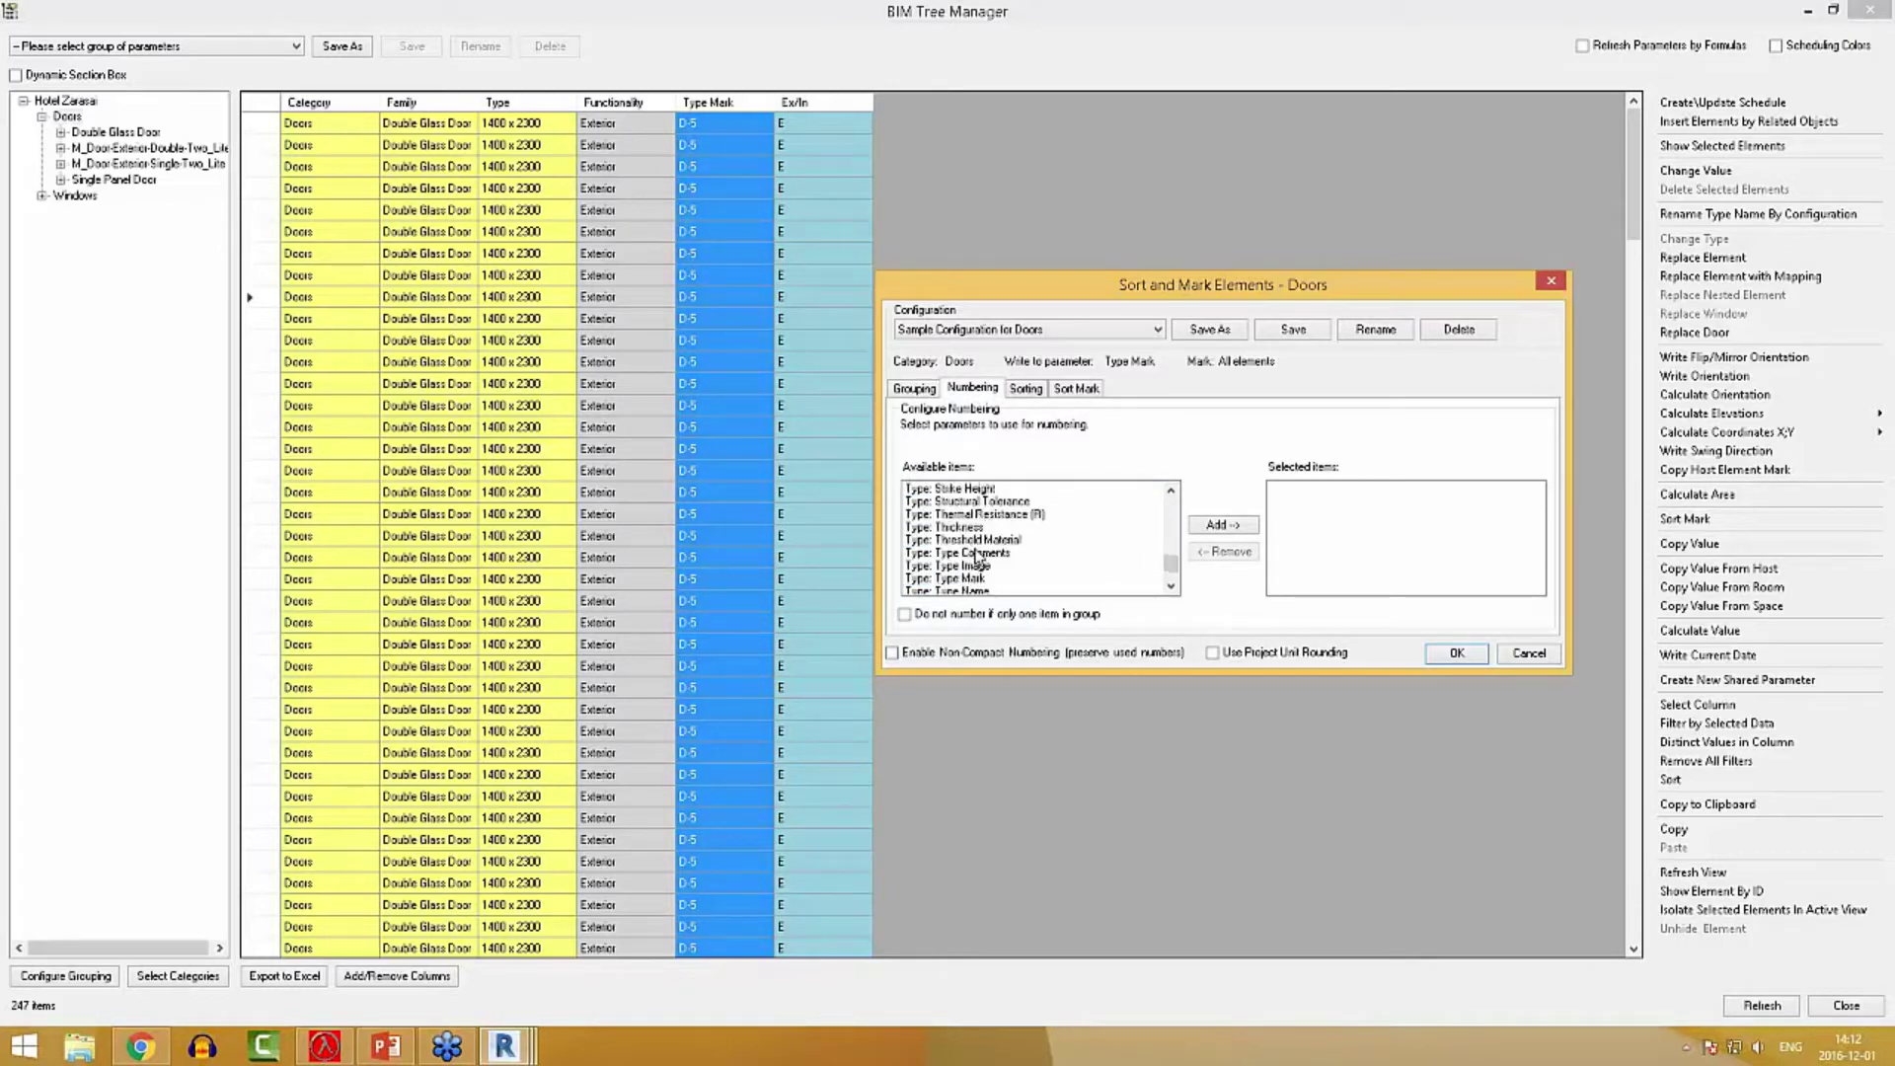
click(977, 553)
click(1223, 524)
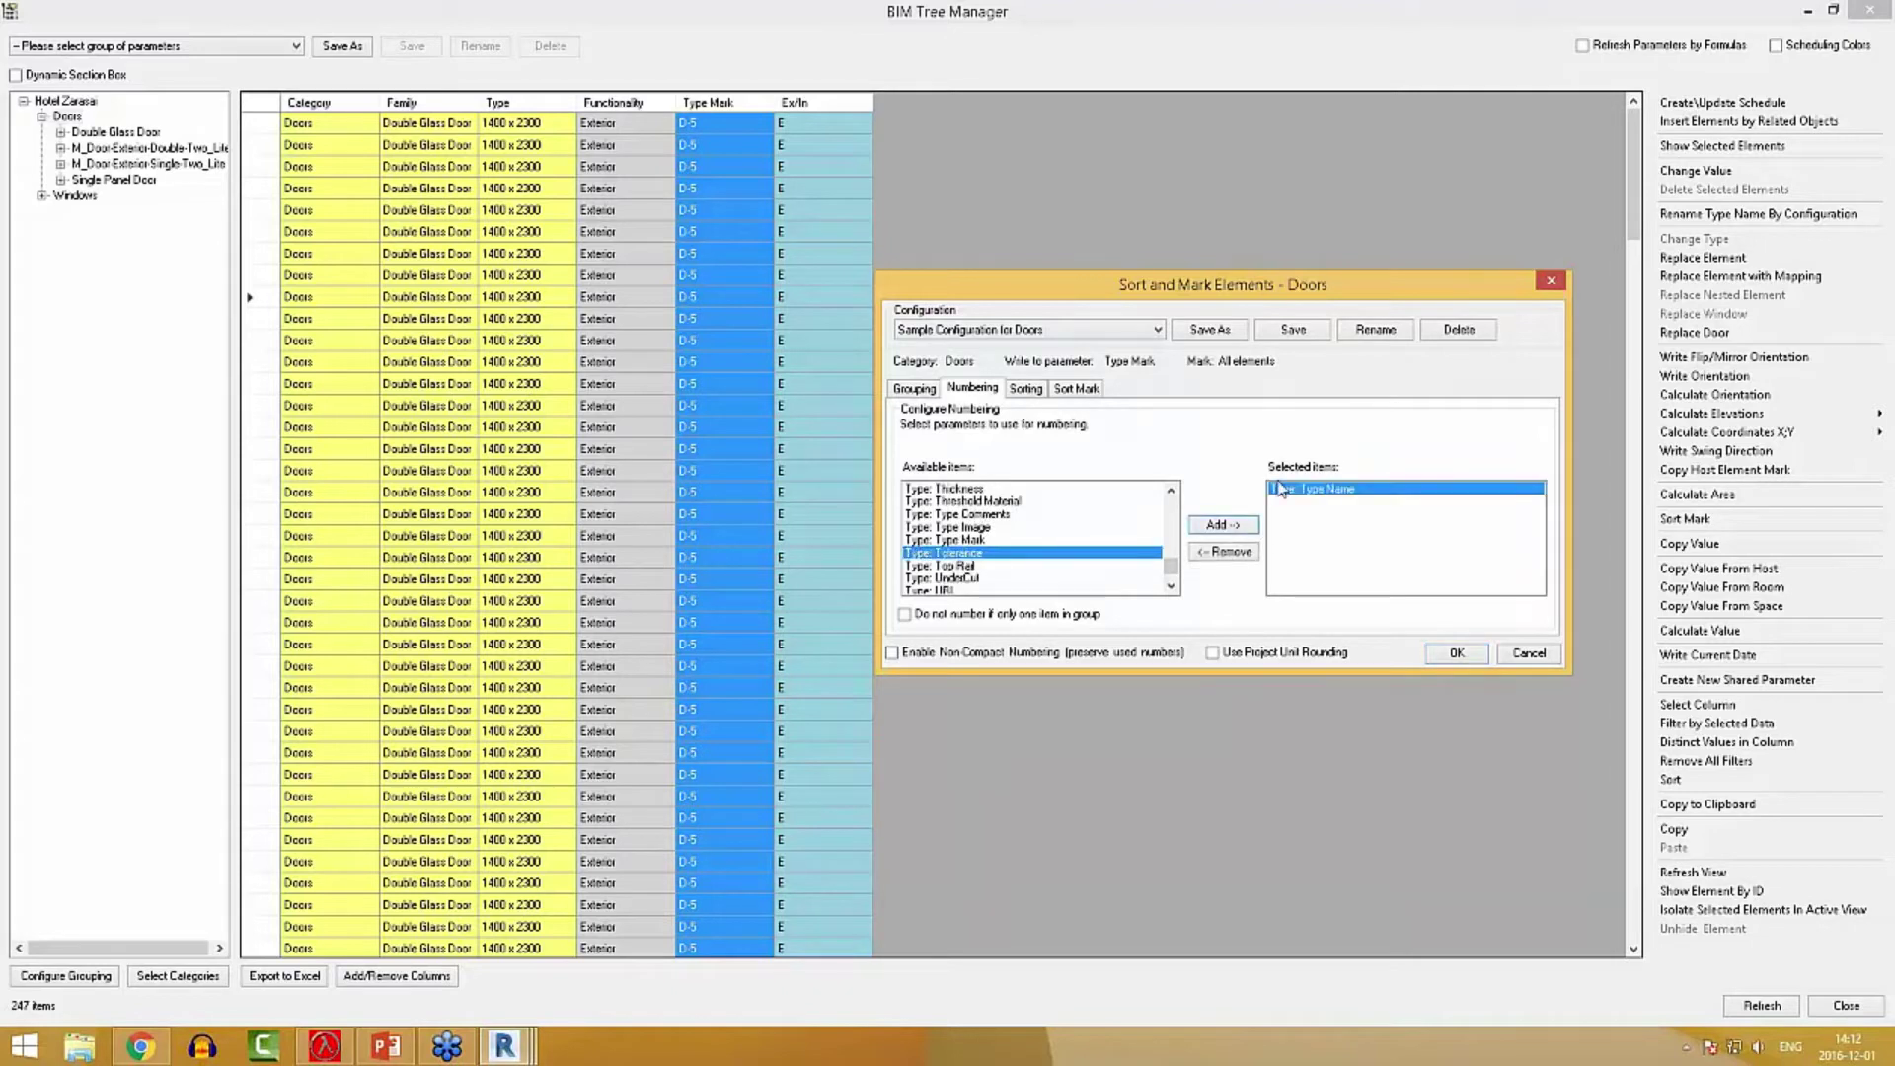
Sort the doors by Element position X in ascending order before numbering.
click(1039, 391)
click(987, 545)
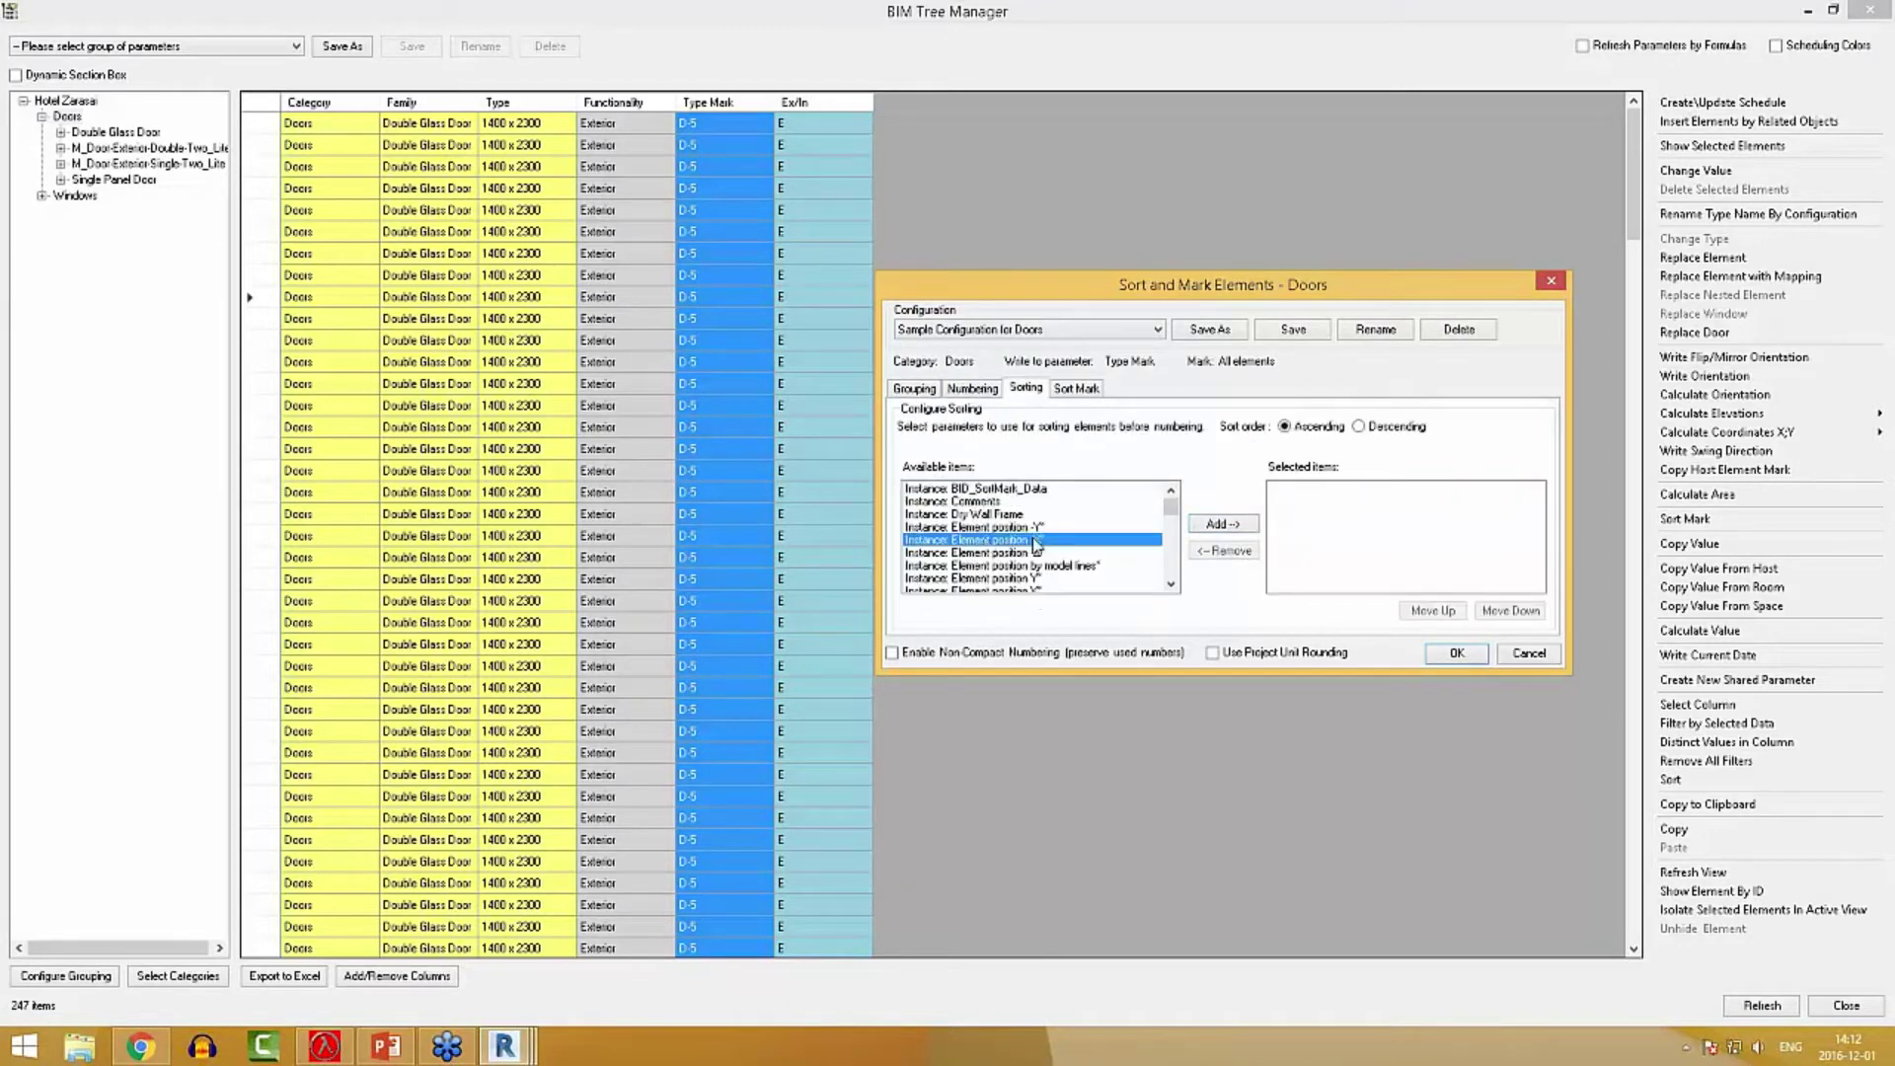
scroll(1086, 554, down, 1)
click(1032, 551)
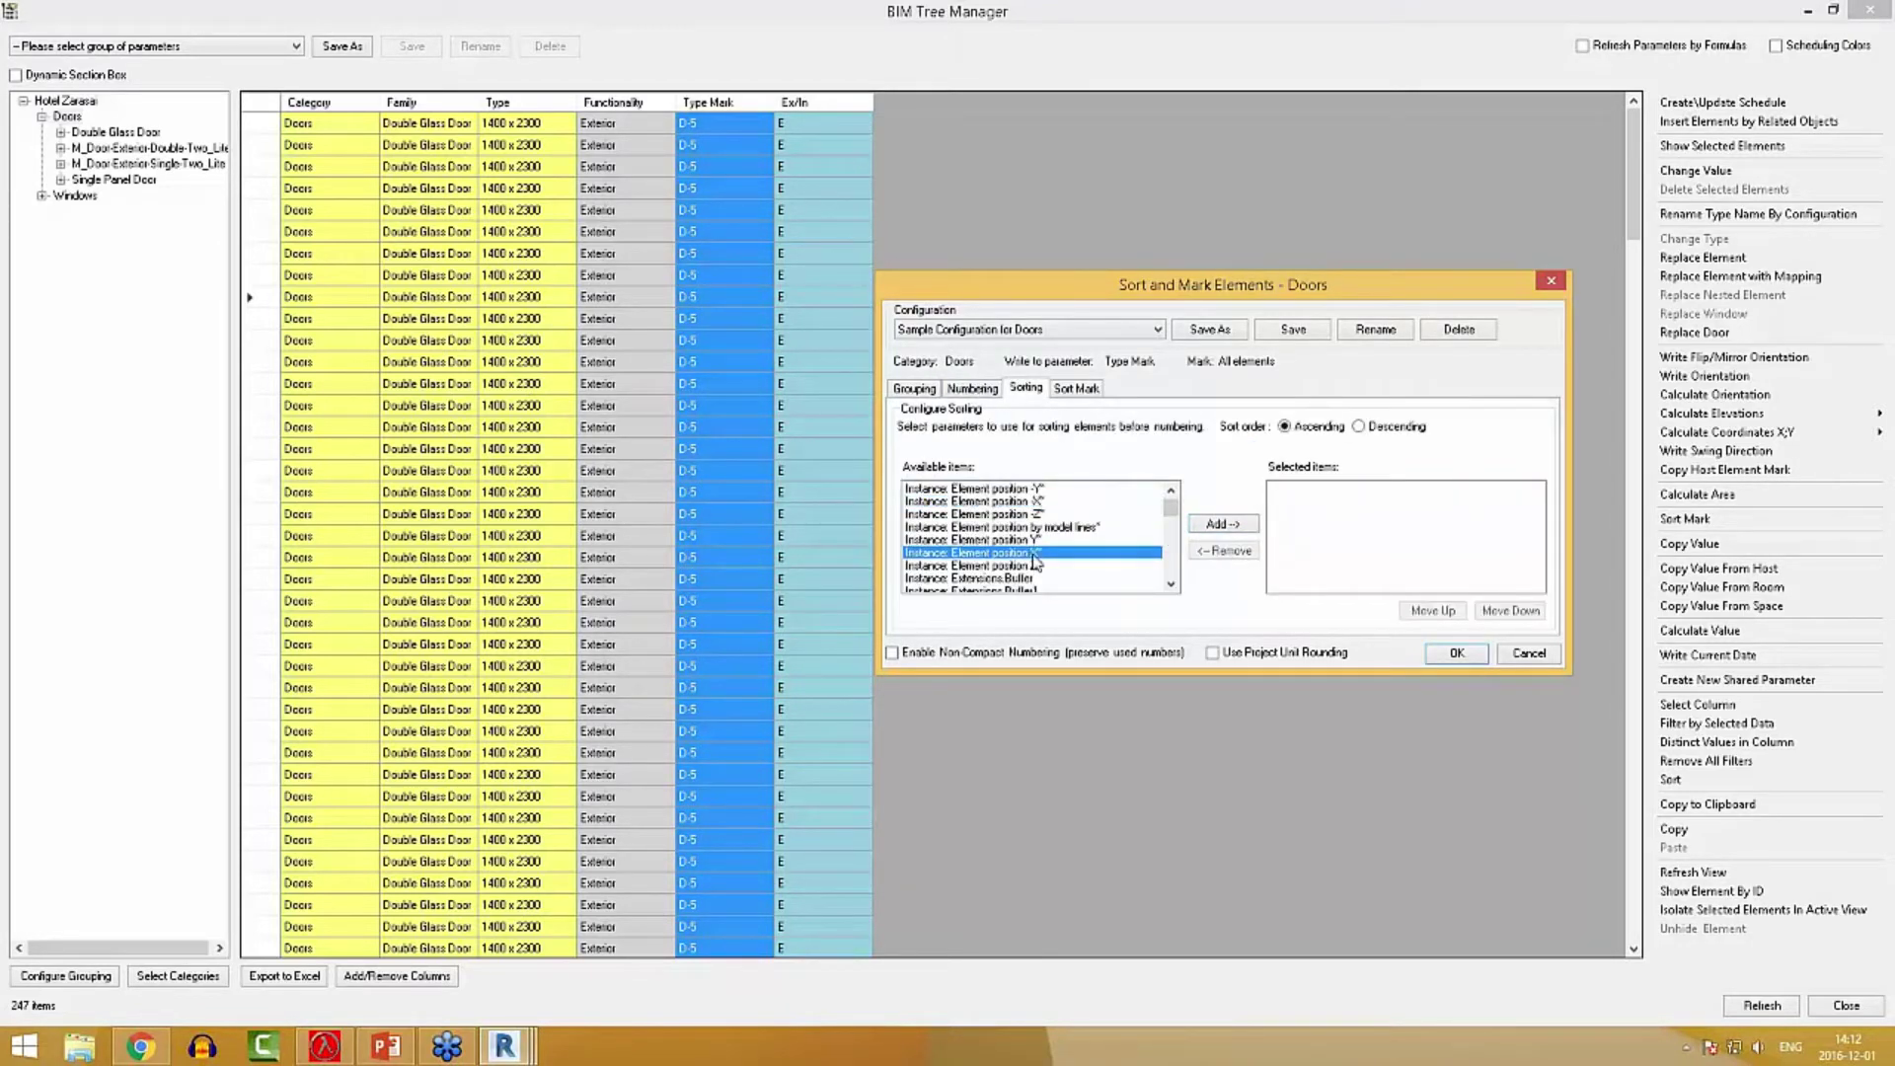
click(1231, 527)
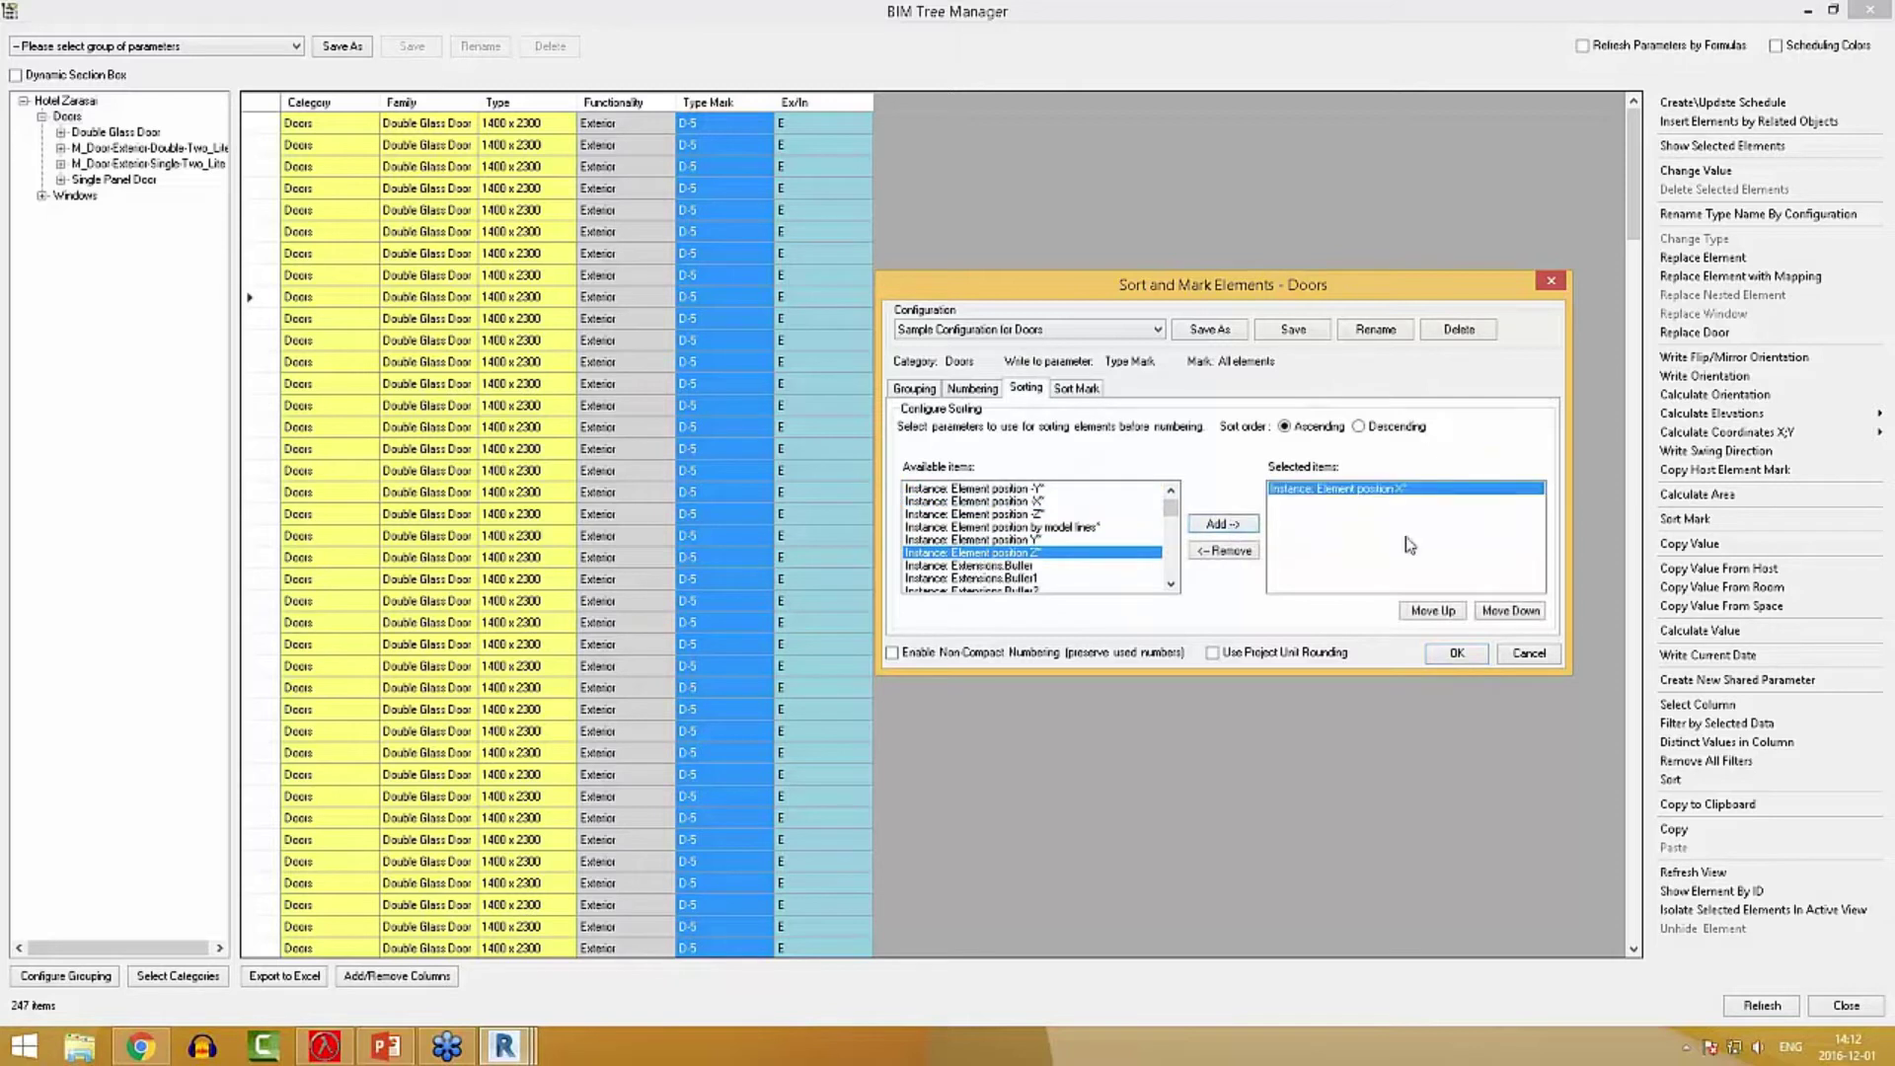
List all parameters for composing the sort mark and add Type: Ex/In as the first part of the Type Mark.
click(1078, 389)
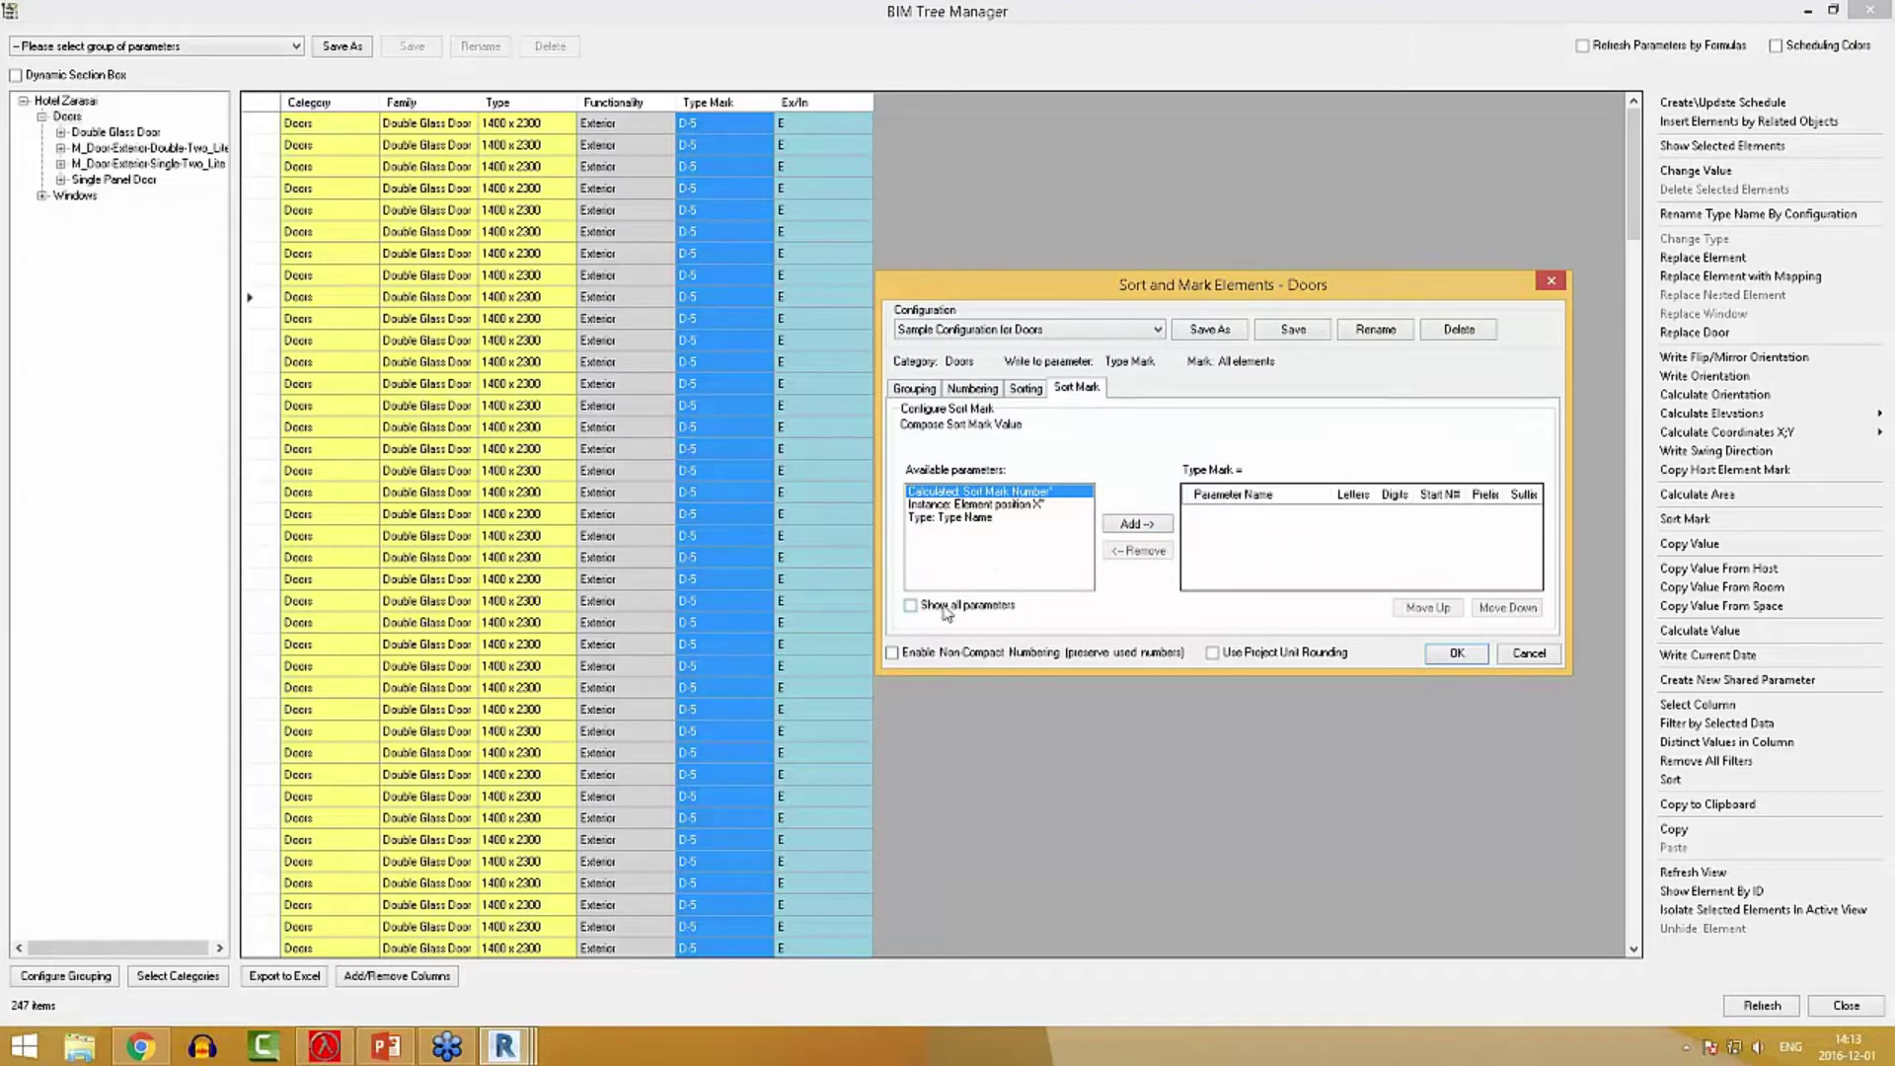
click(910, 606)
click(982, 569)
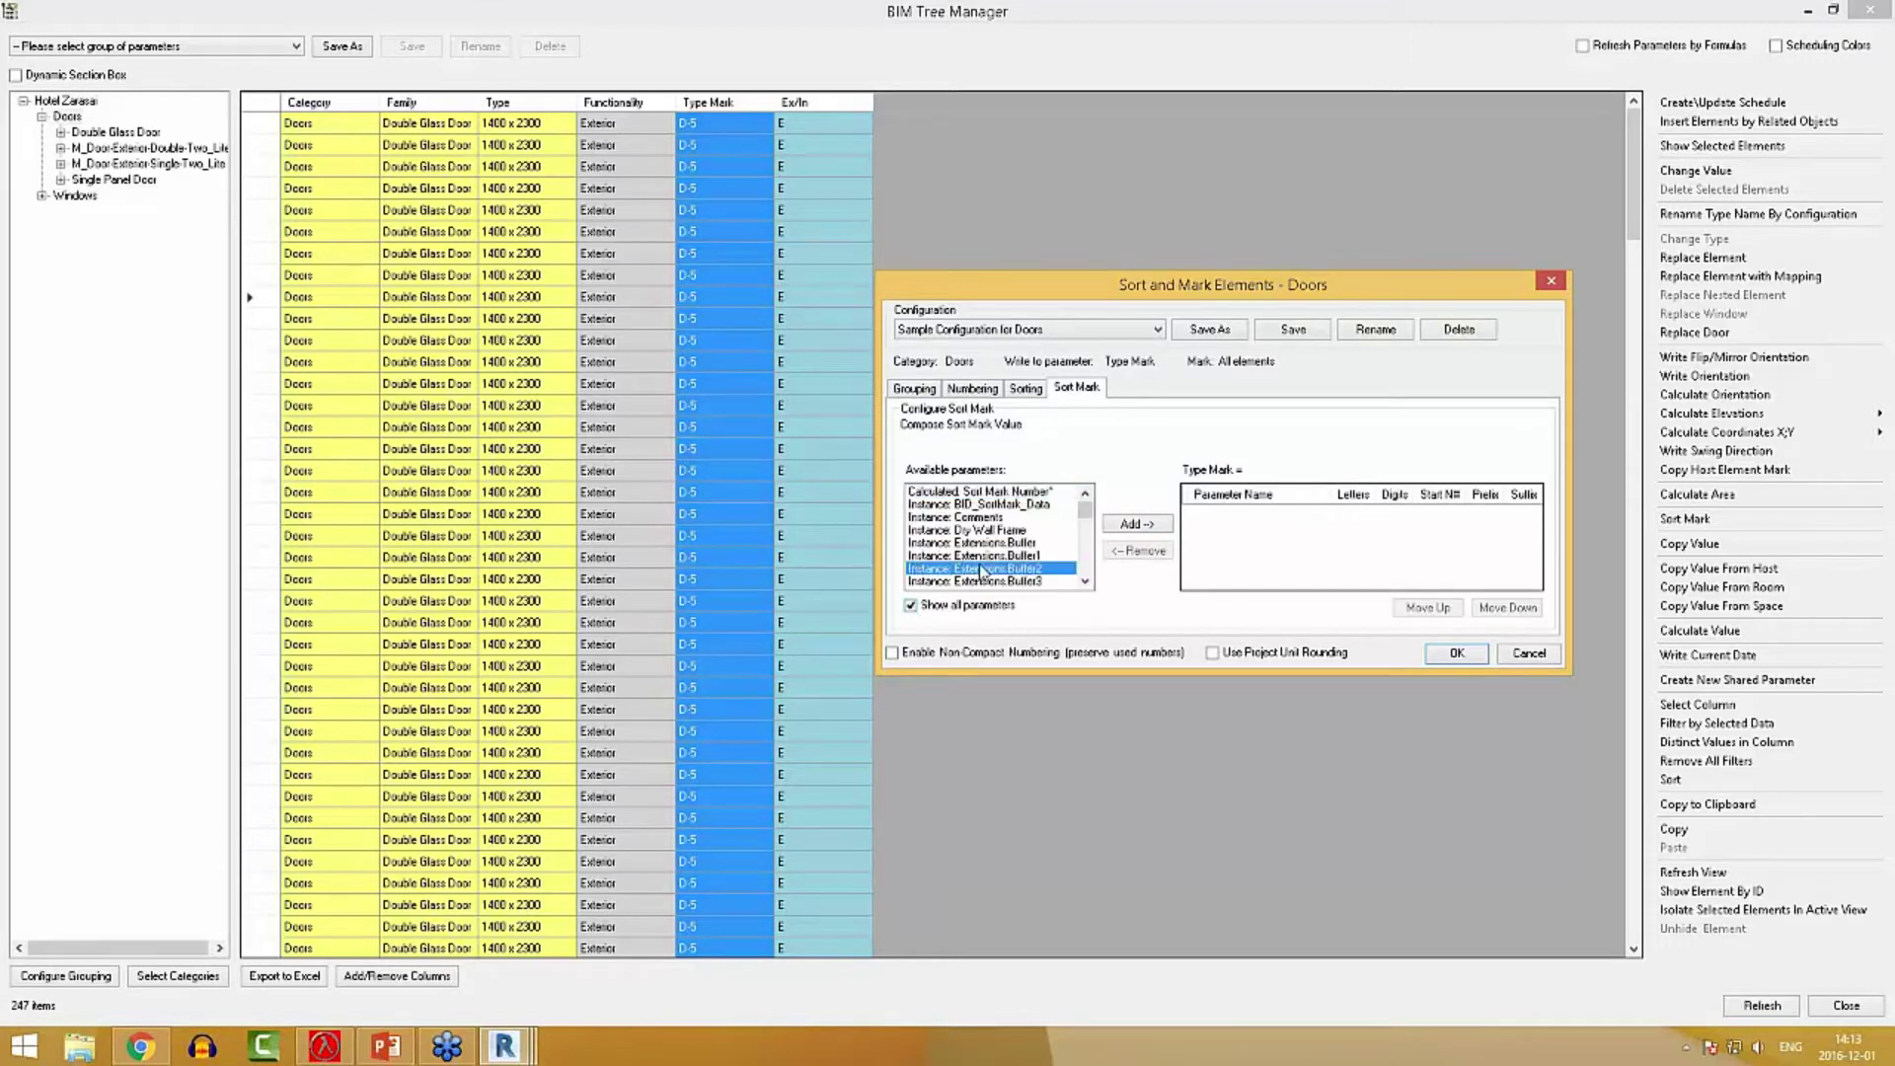
key(t)
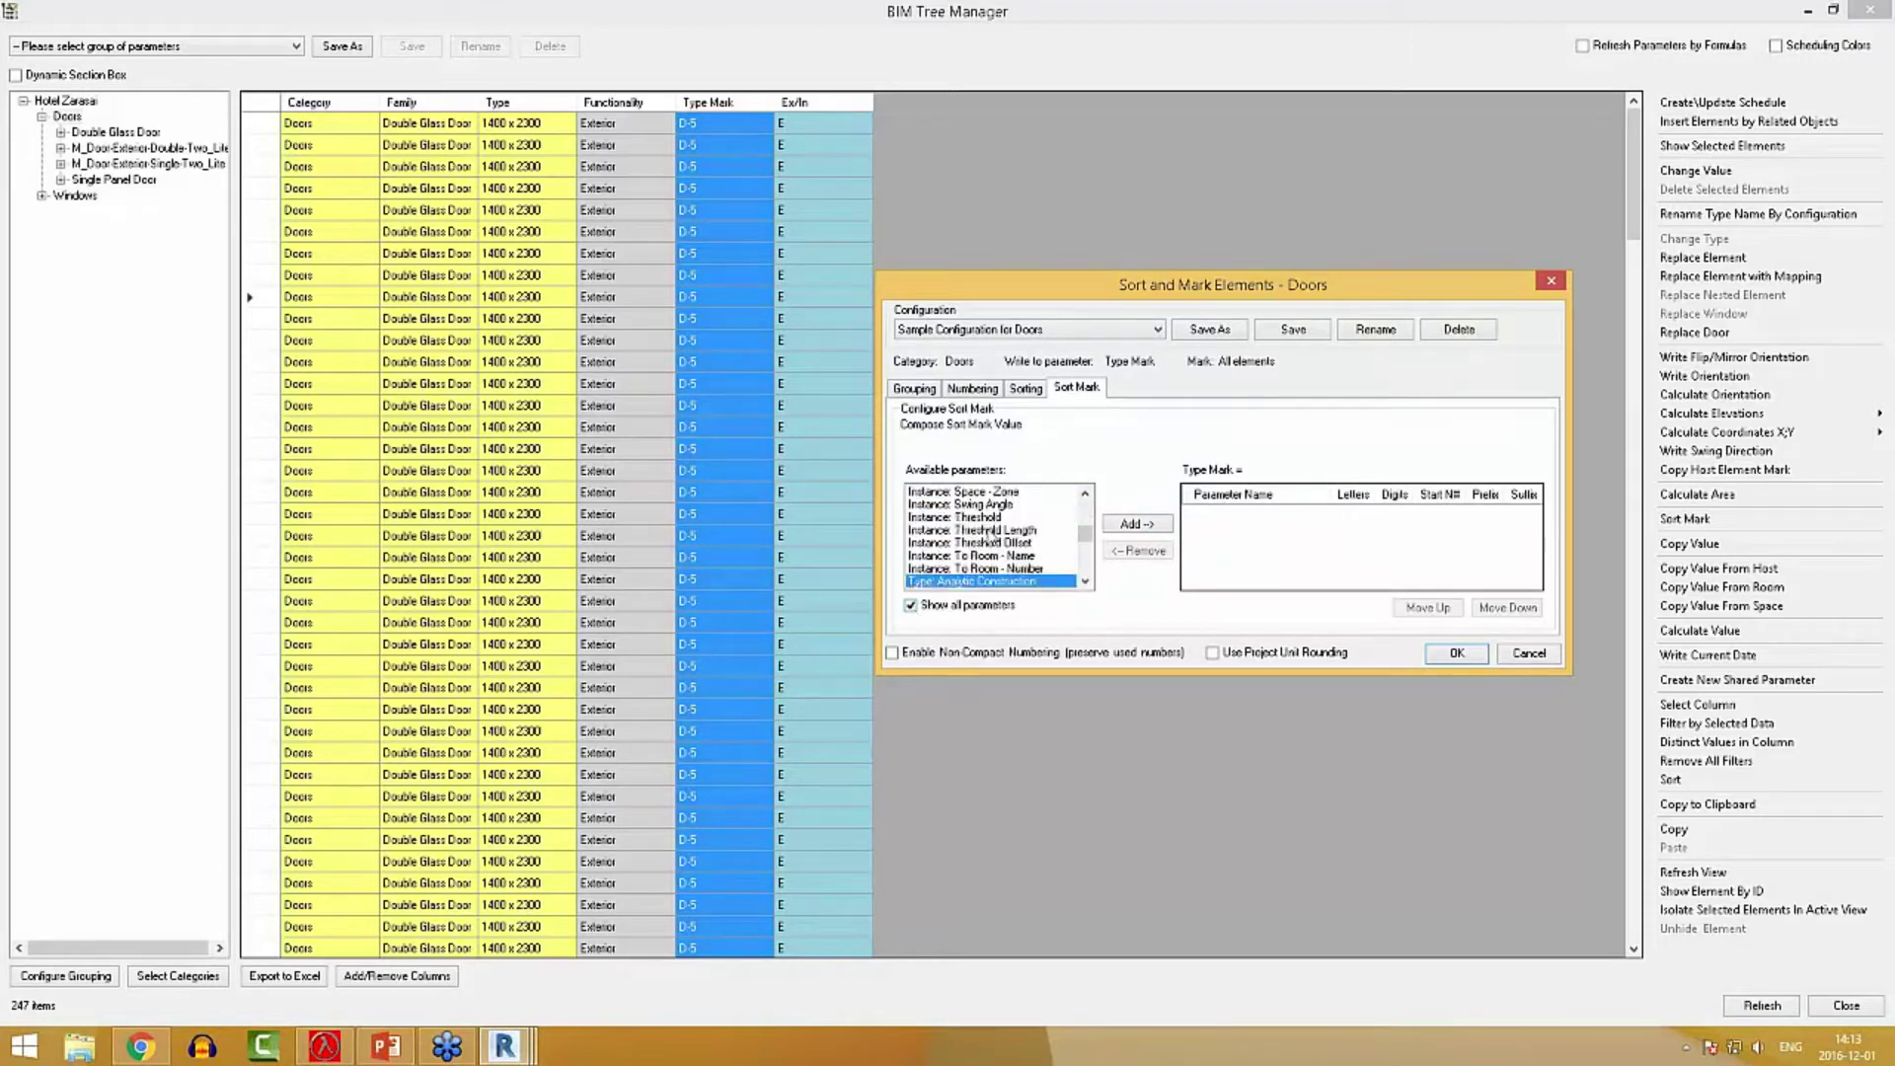
scroll(993, 532, down, 3)
click(944, 531)
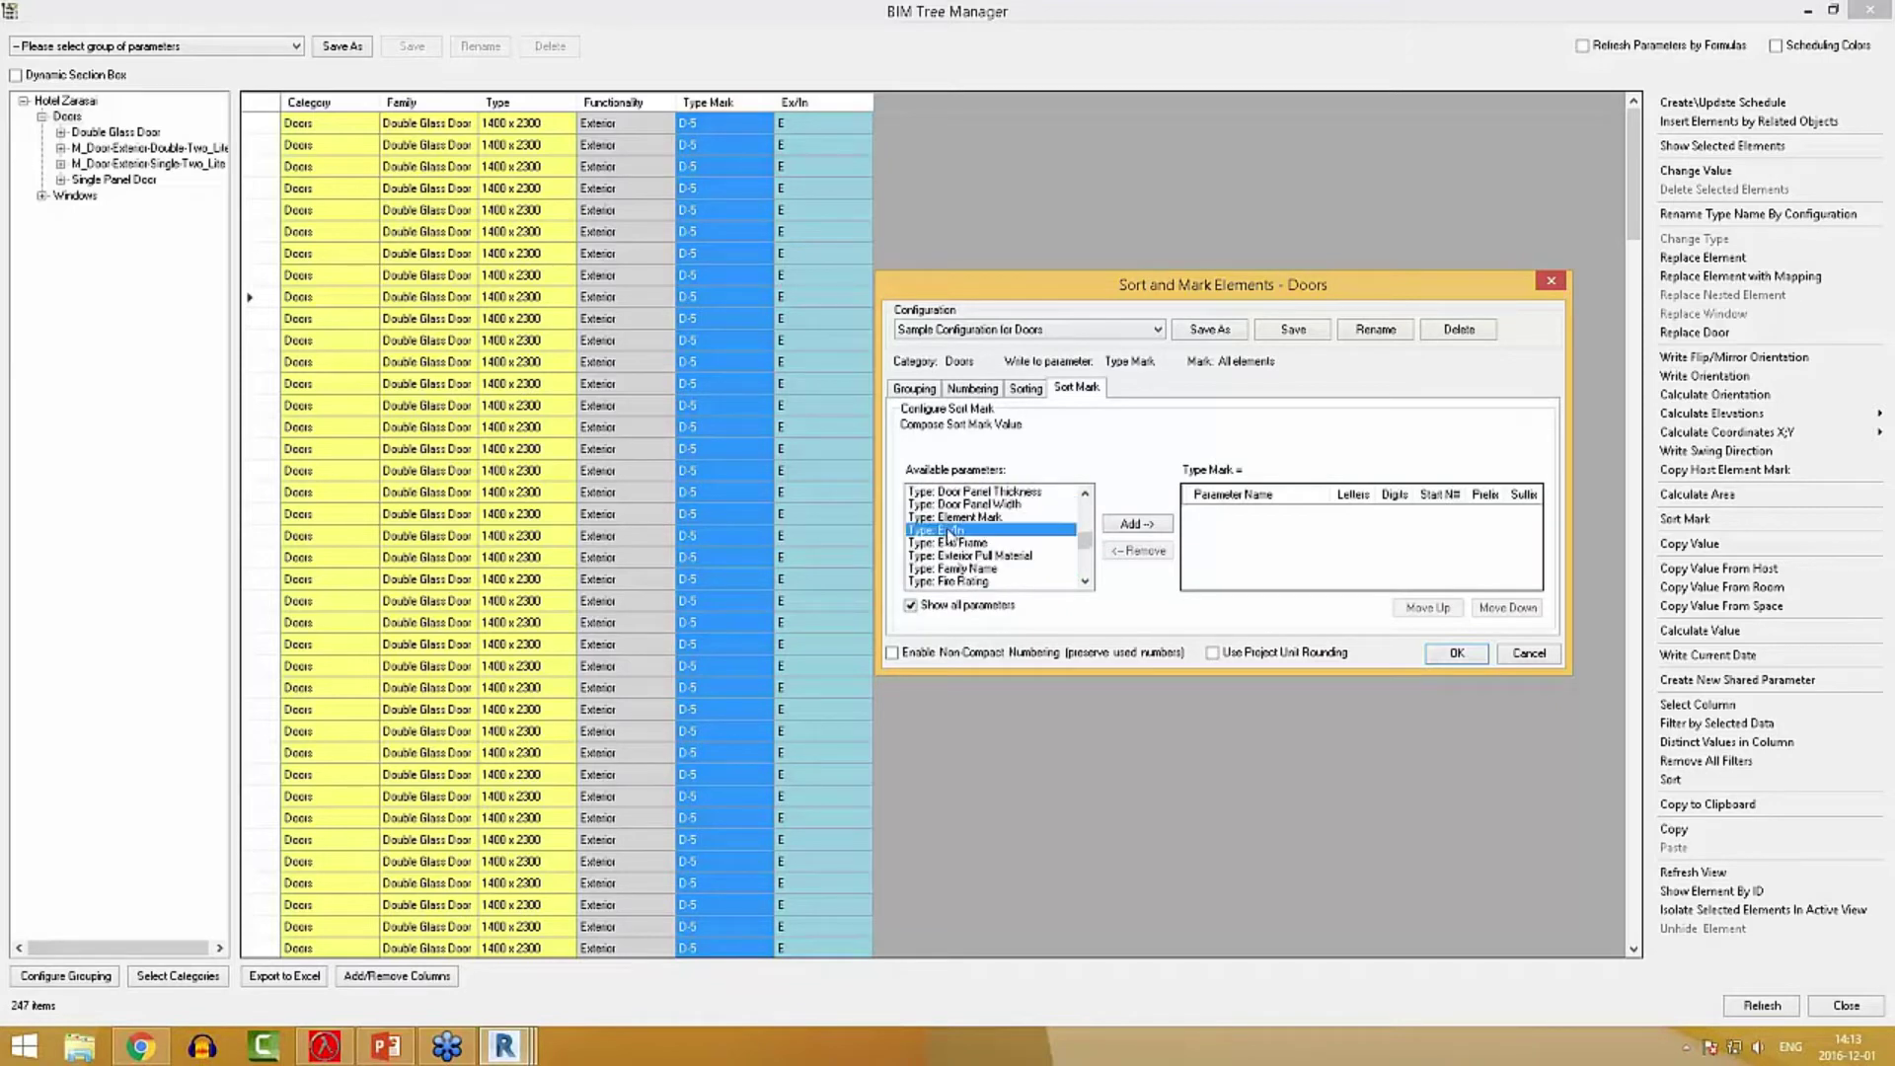
click(1133, 526)
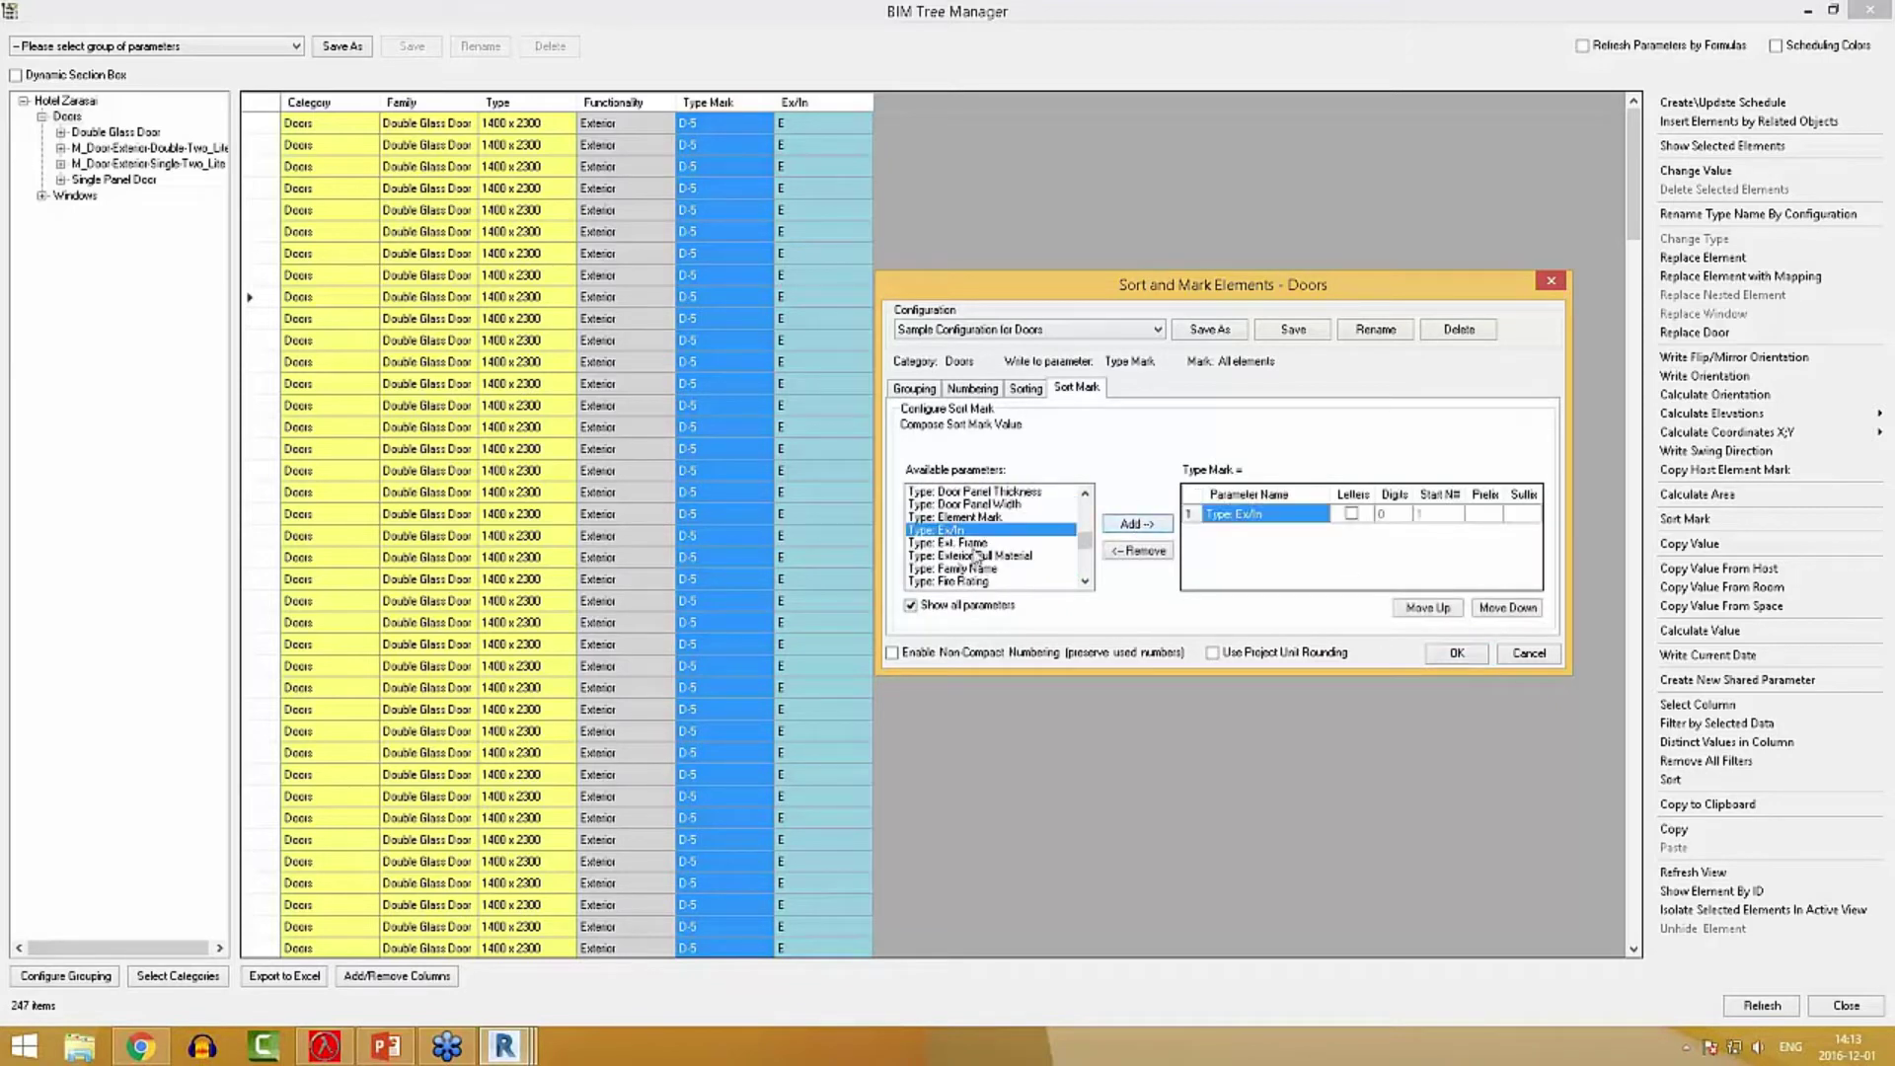
Hide the full parameter list and add the calculated Sort Mark Number as the second part of the Type Mark.
click(910, 607)
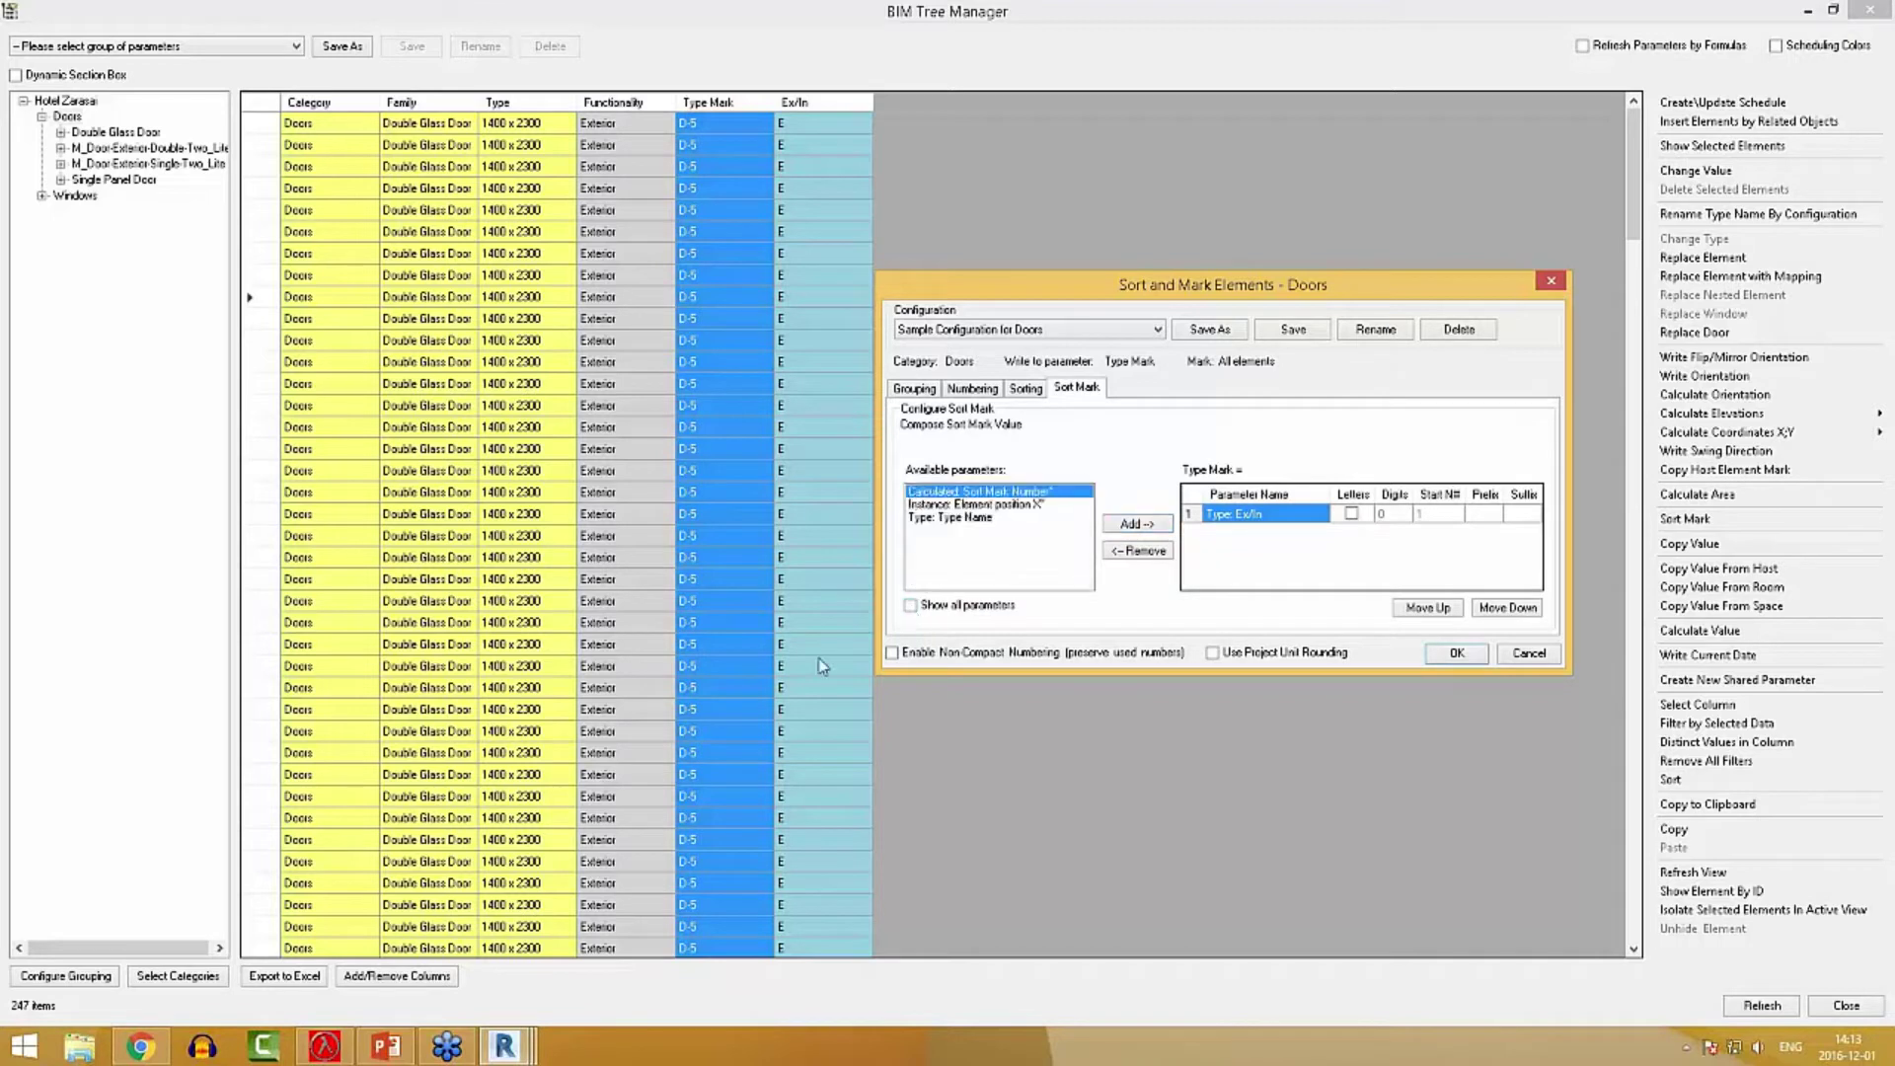
click(991, 505)
click(937, 492)
click(1148, 526)
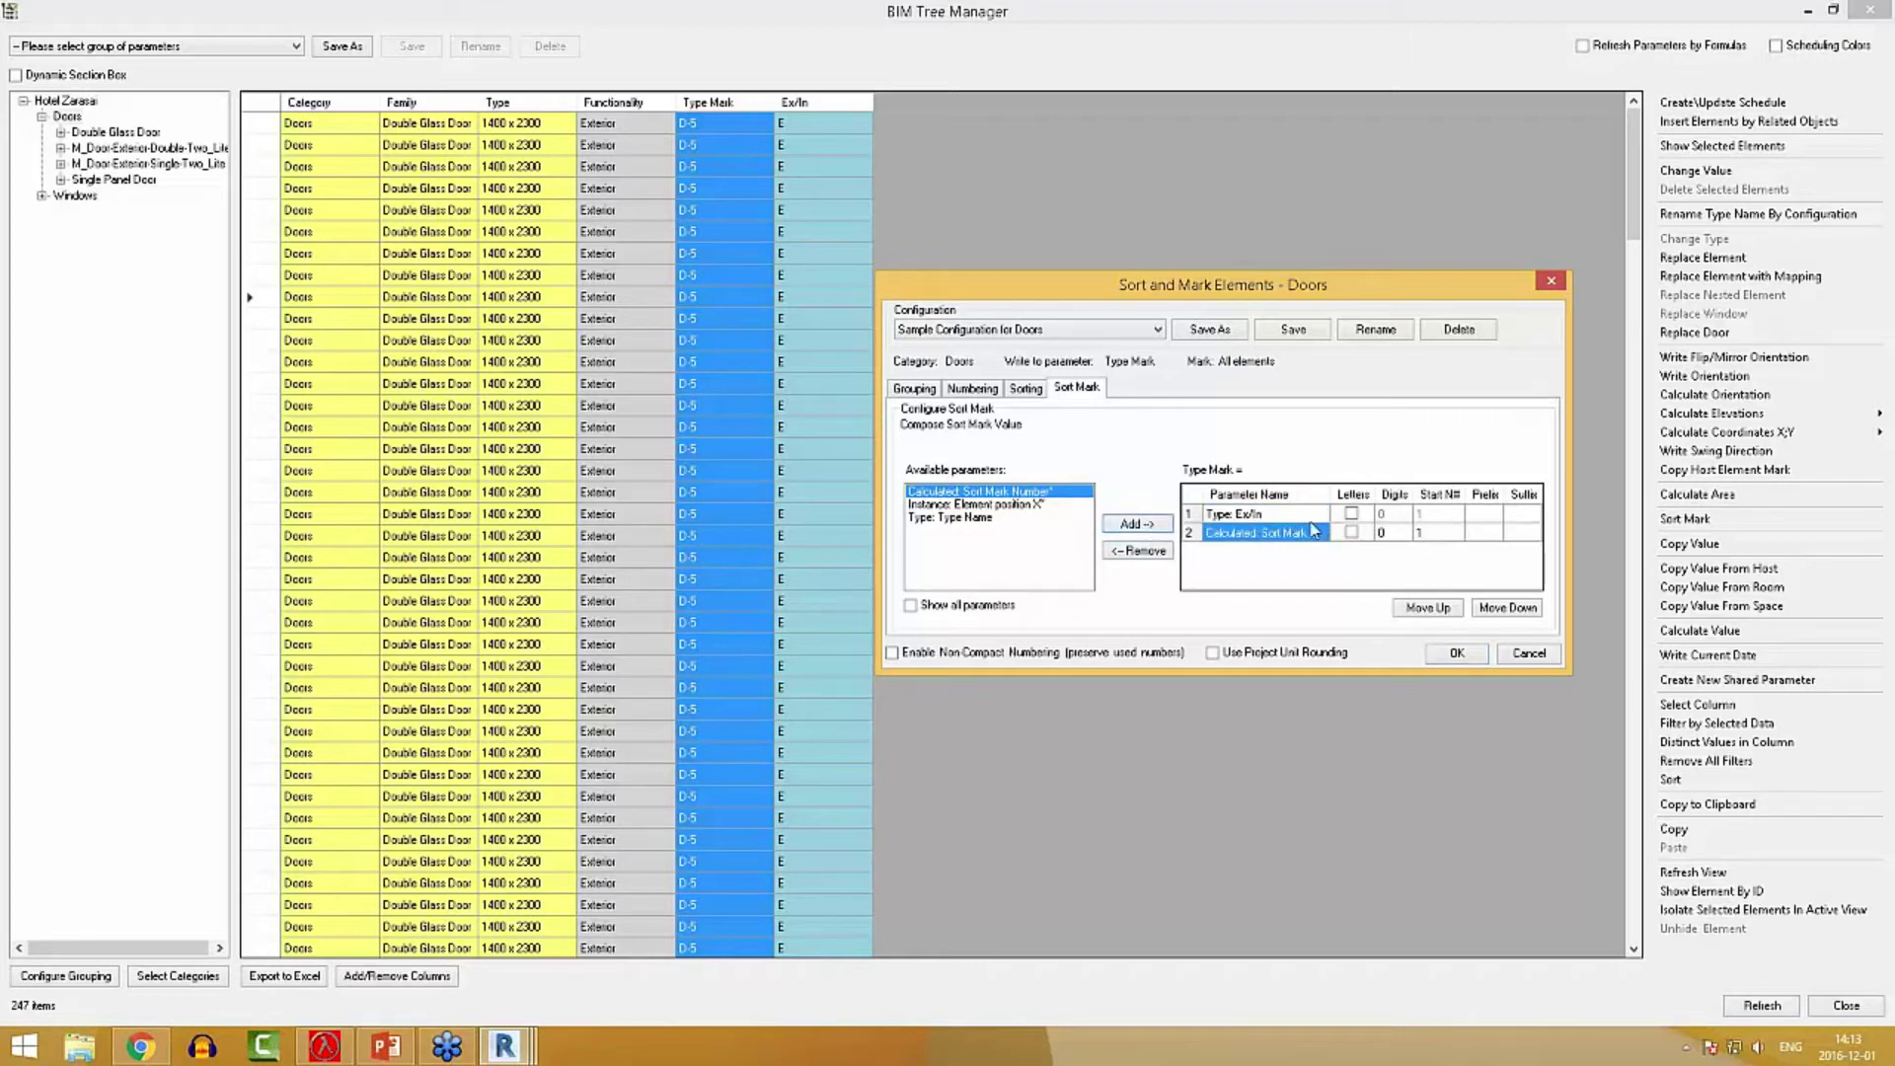
Give the Ex/In part the prefix D and suffix "-", use two-digit numbers, and apply the sort mark to all doors.
mouse_move(1239, 288)
mouse_down()
mouse_move(1224, 240)
mouse_move(1209, 271)
mouse_up()
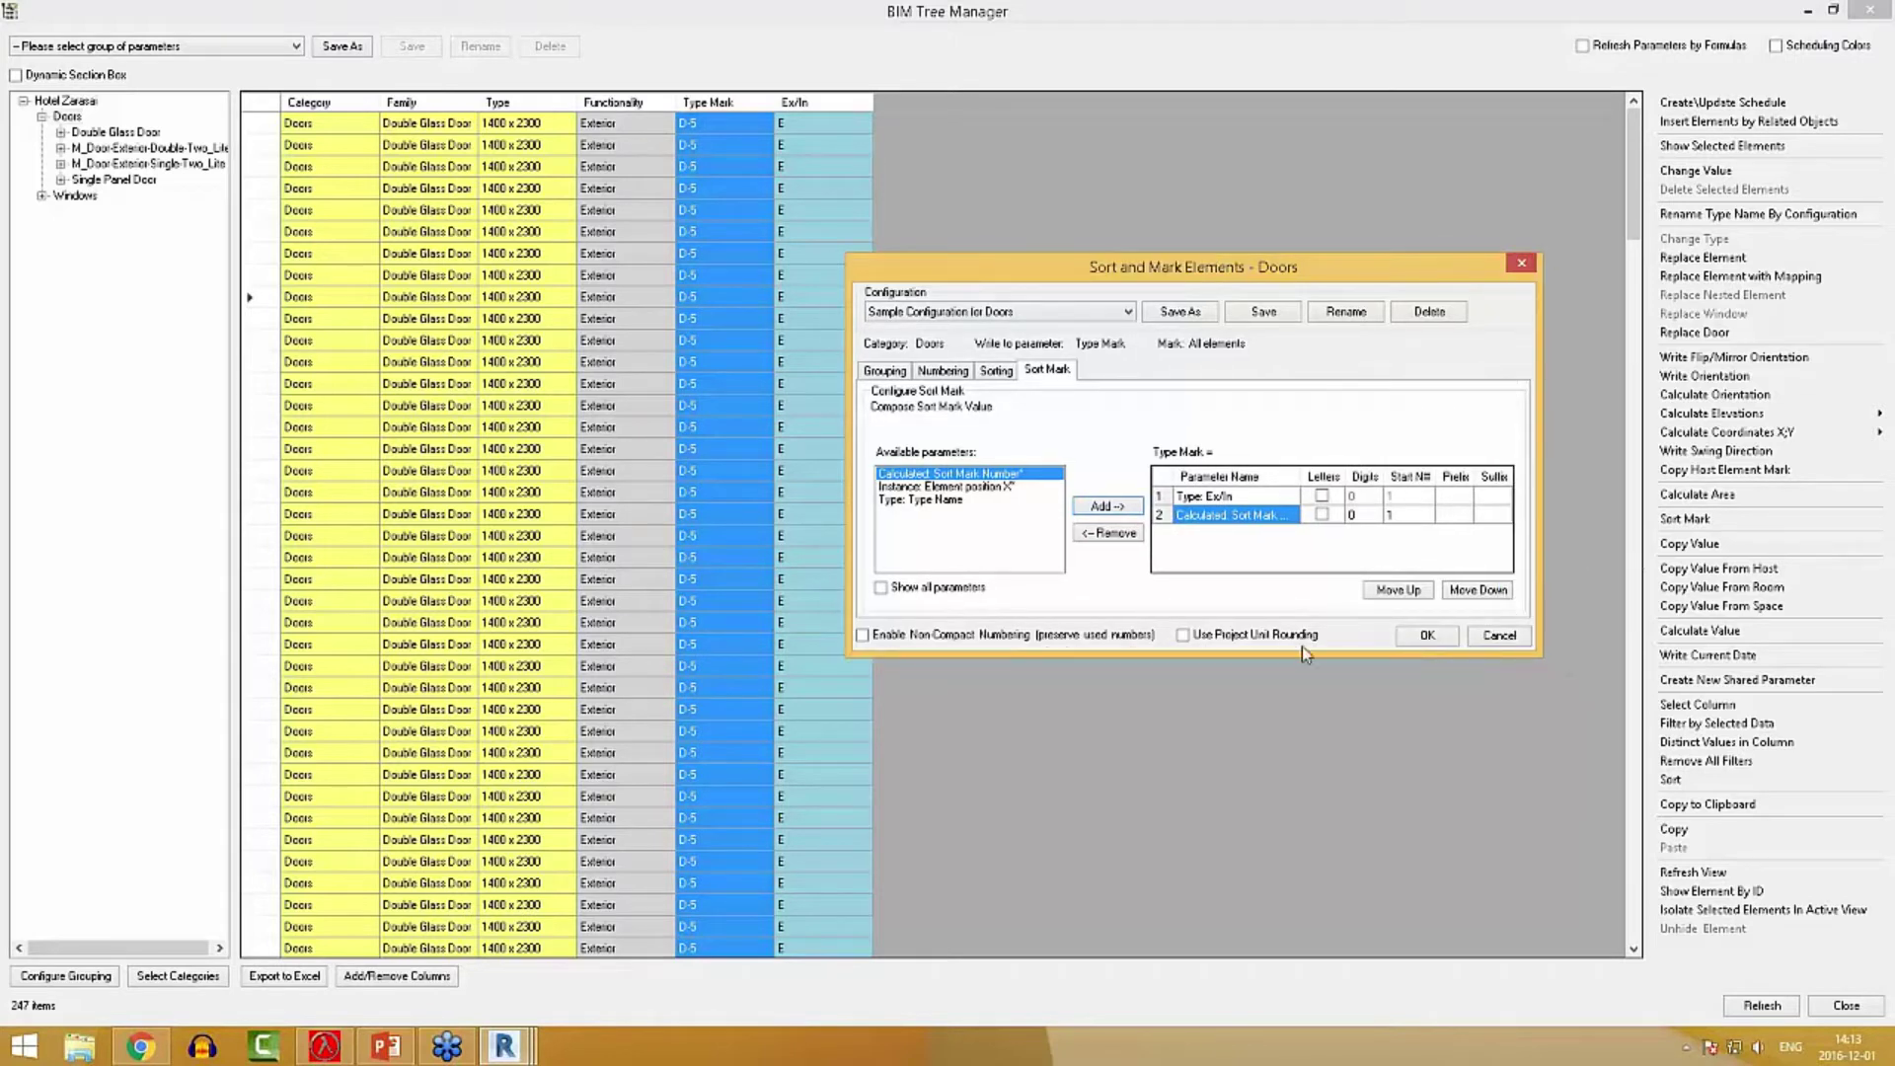
click(1459, 496)
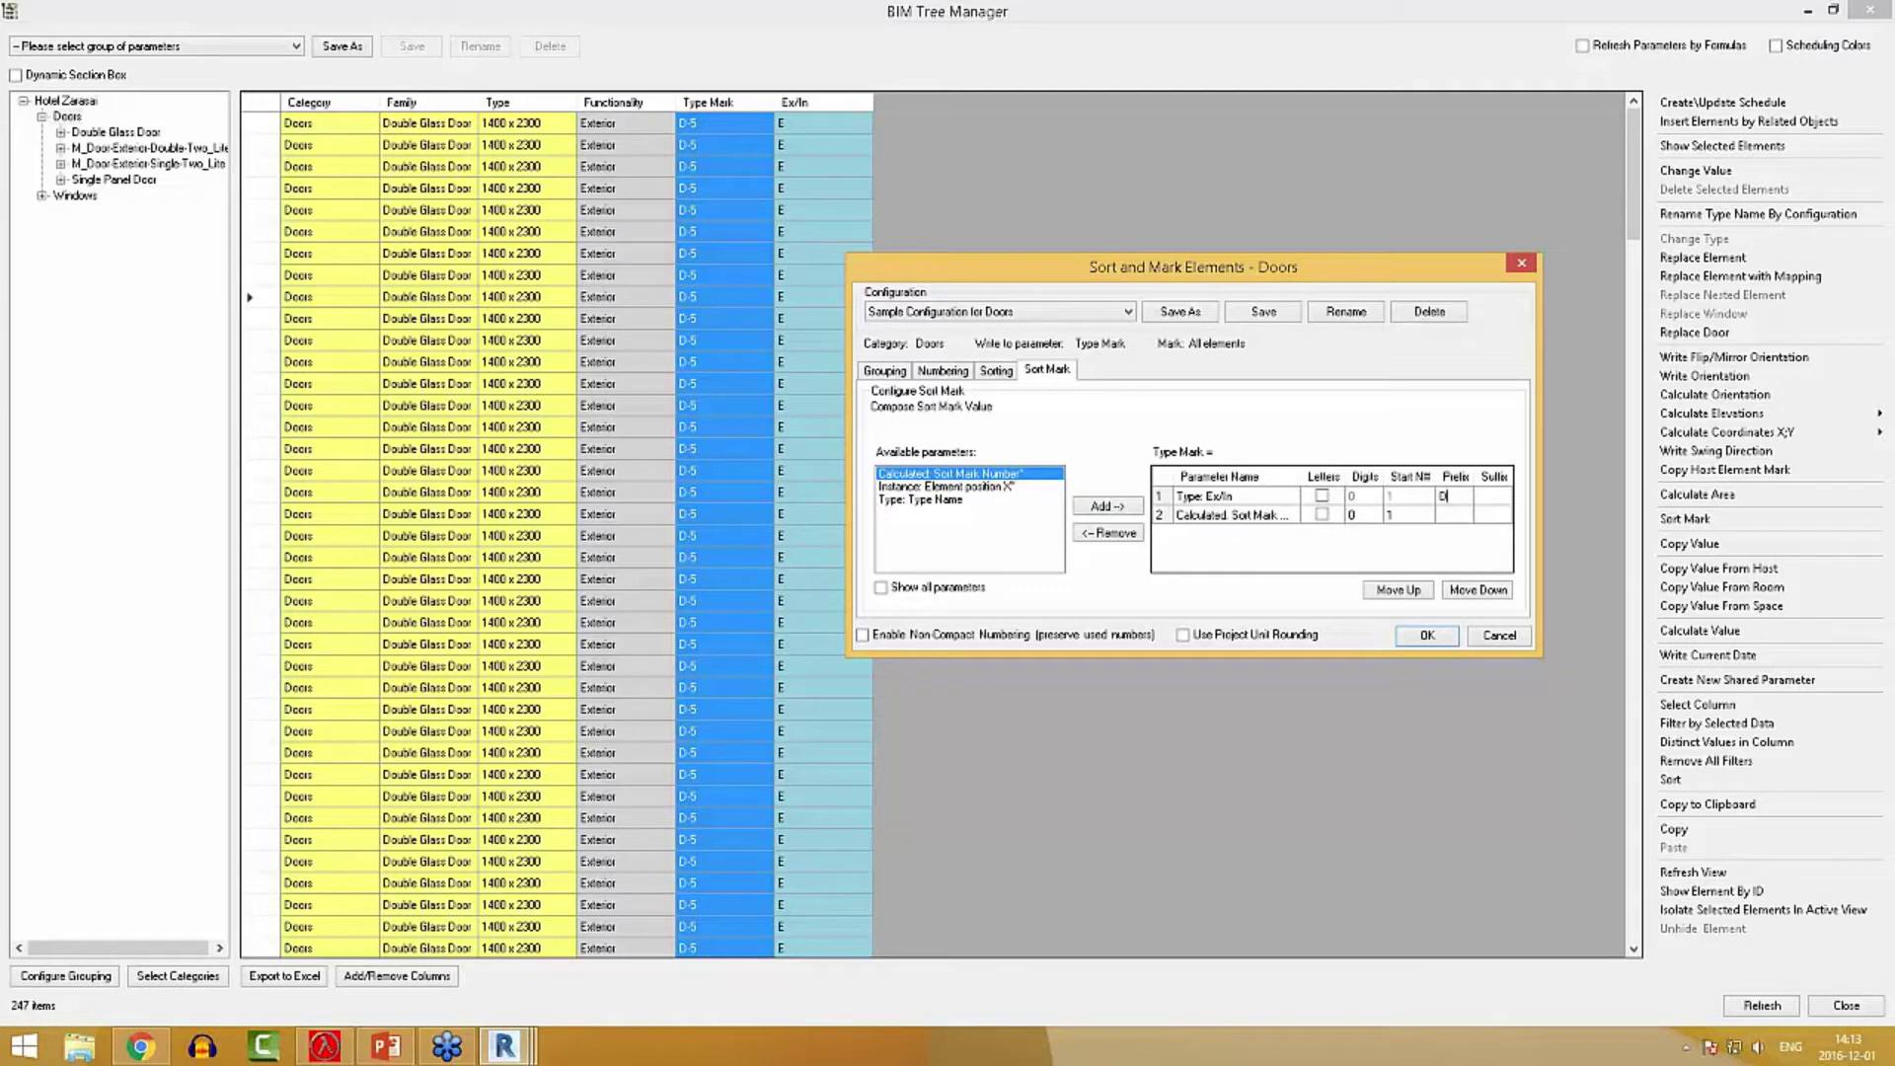
click(1492, 497)
text(-)
click(1351, 514)
click(1424, 514)
click(1400, 517)
click(1425, 636)
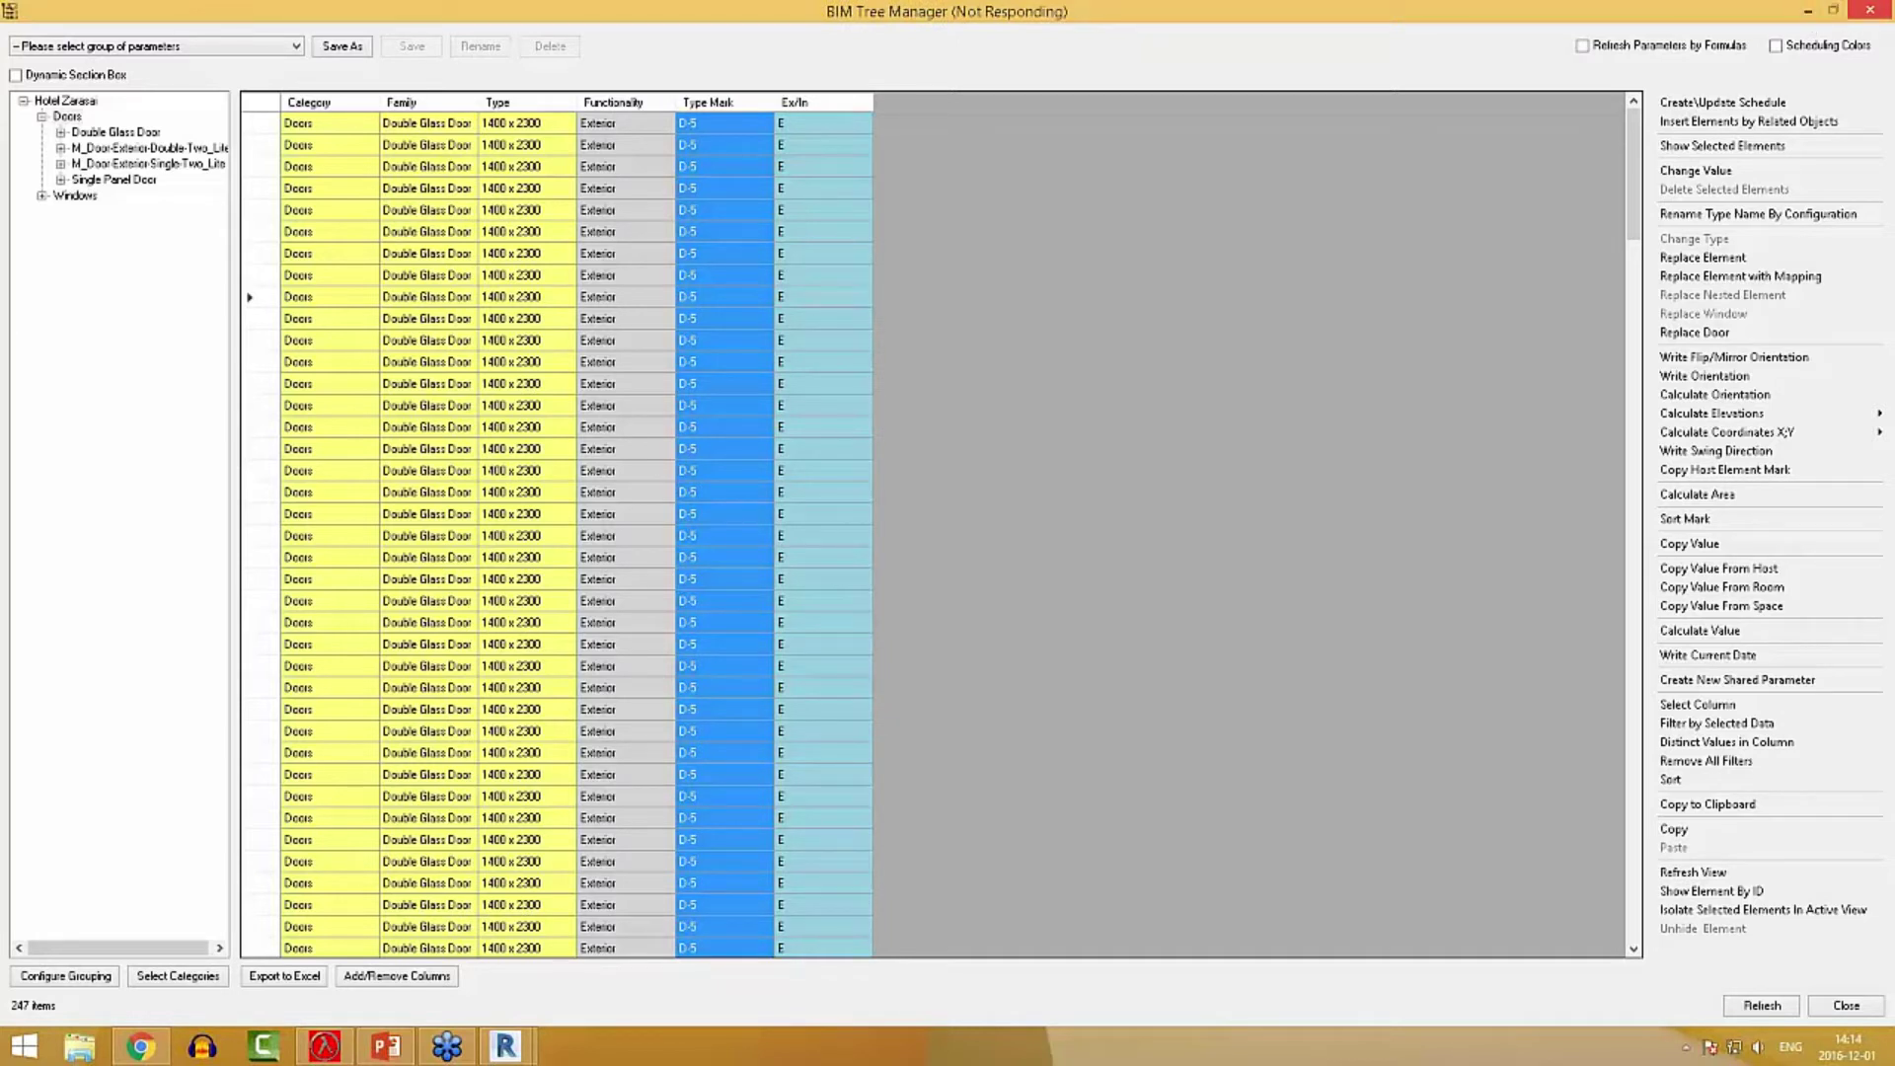
Minimize the BIM Tree Manager and clear the door selection in the 1 Level floor plan.
mouse_move(509, 1051)
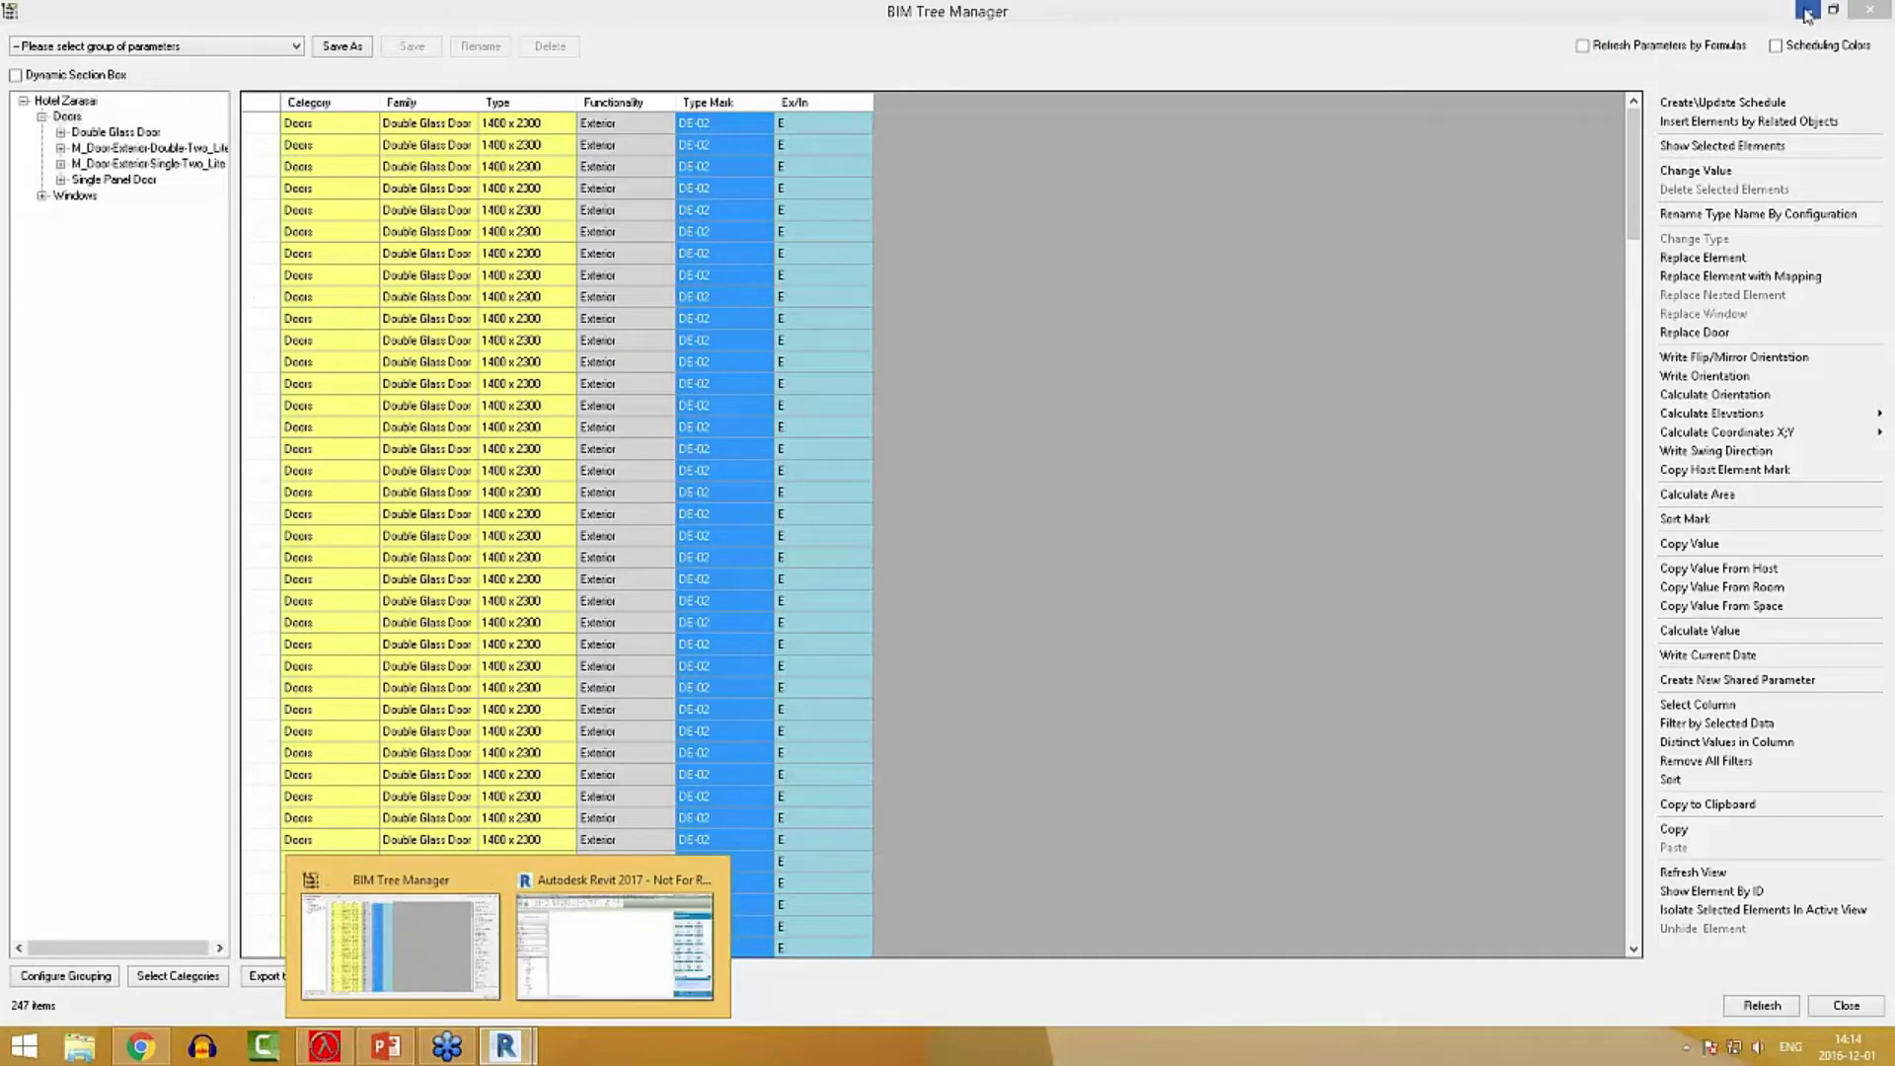
click(713, 622)
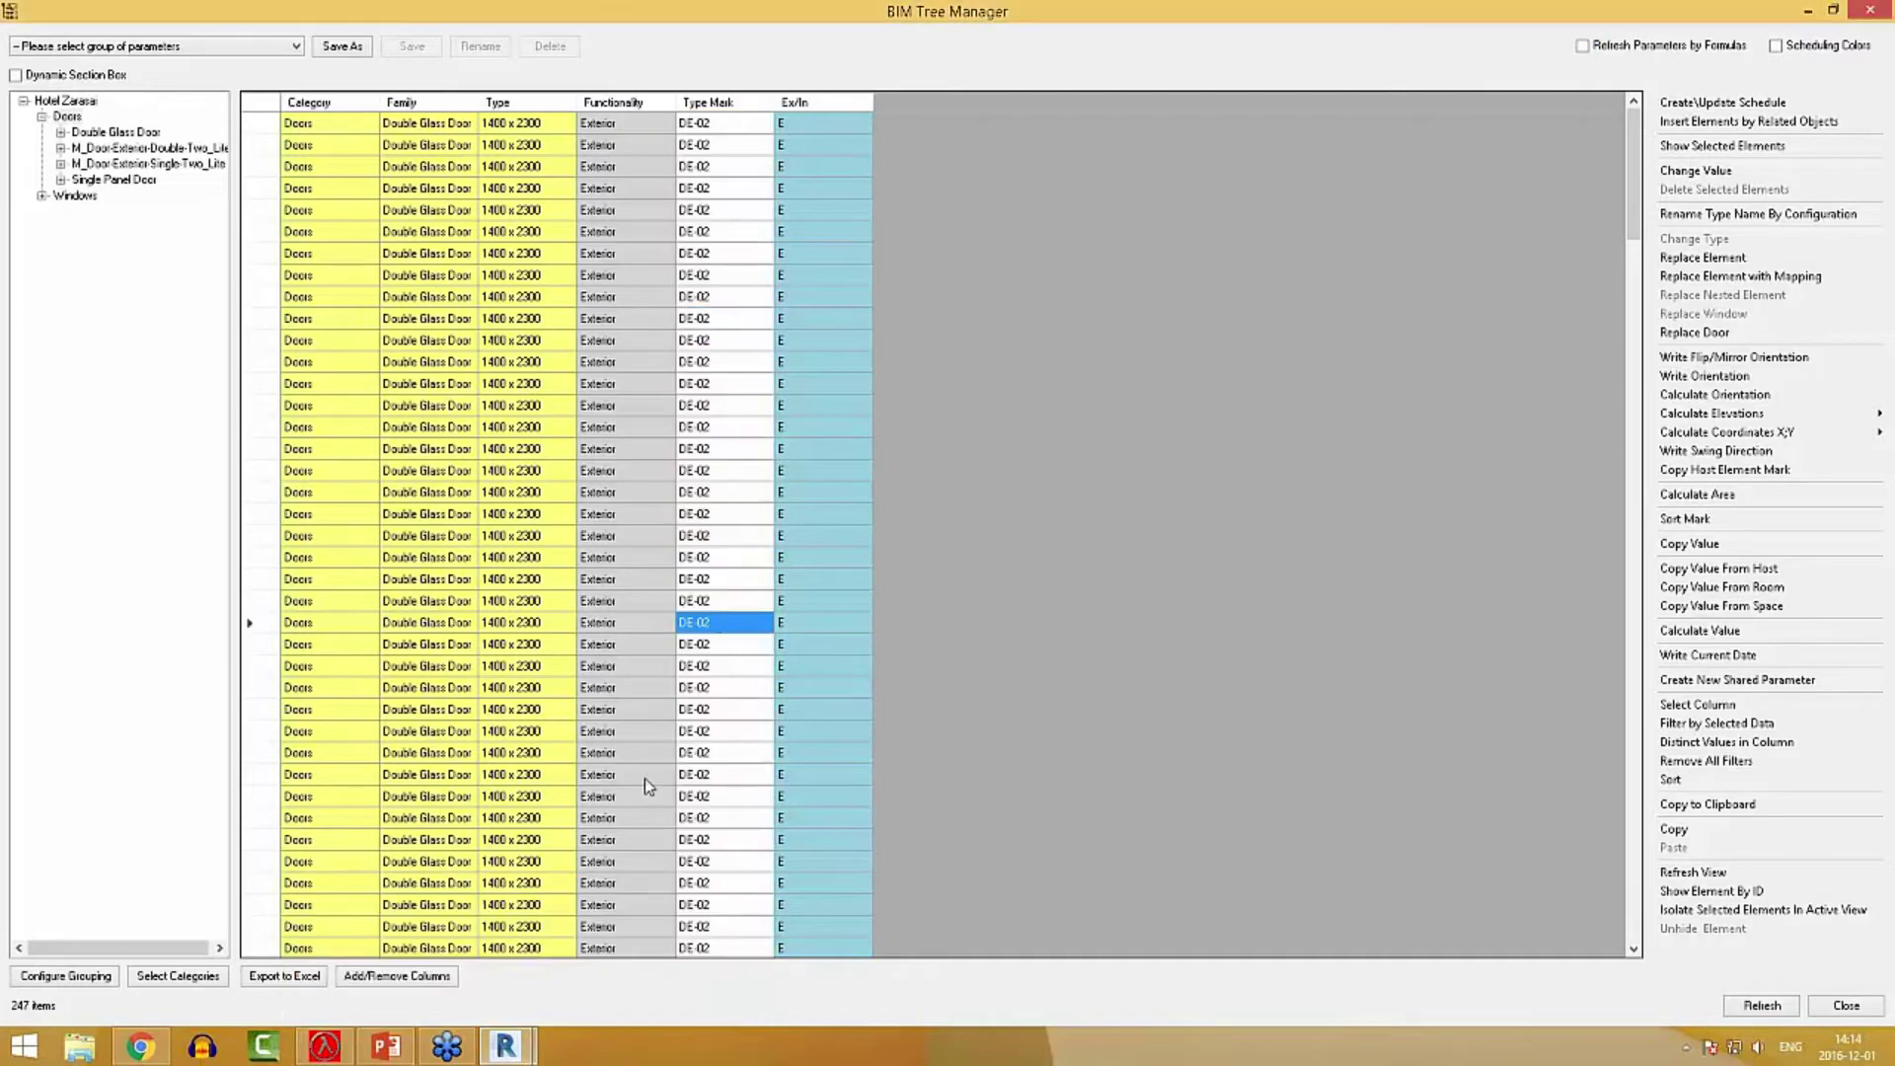
click(643, 947)
click(1807, 10)
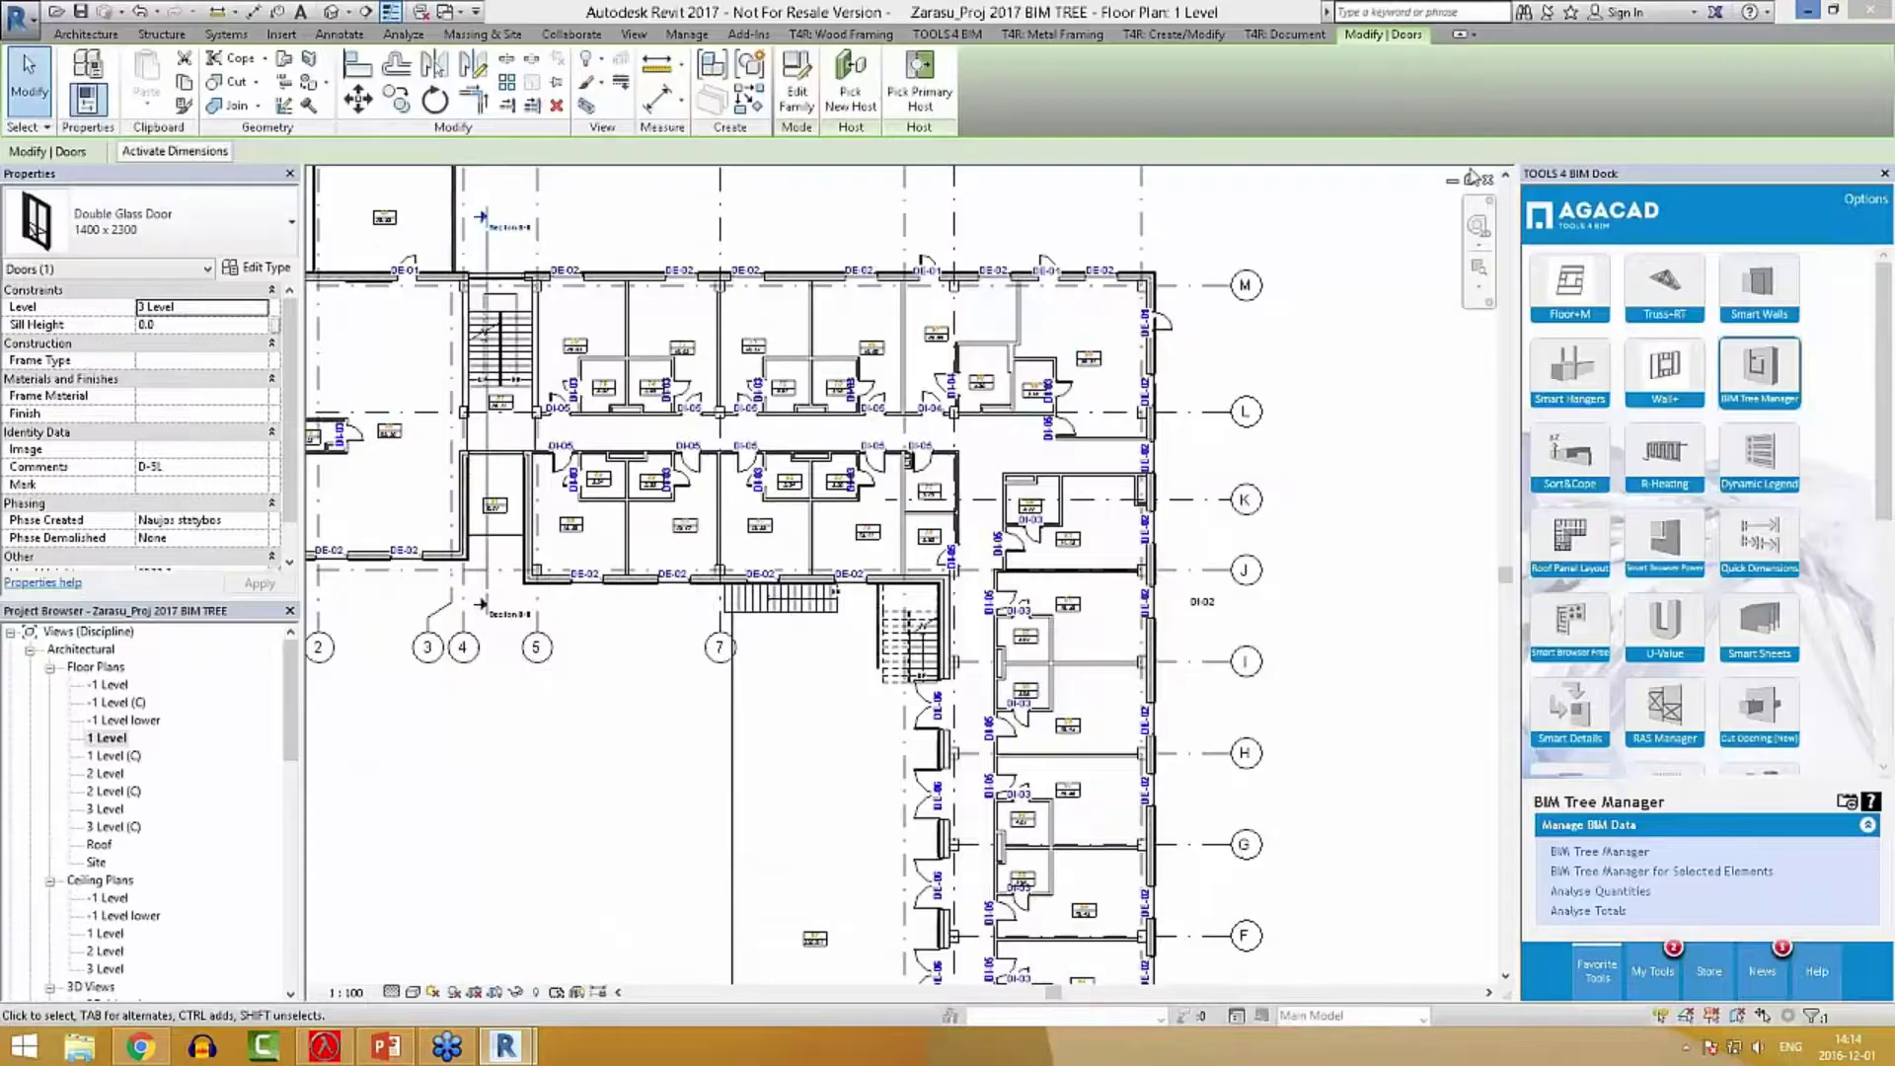
click(1359, 623)
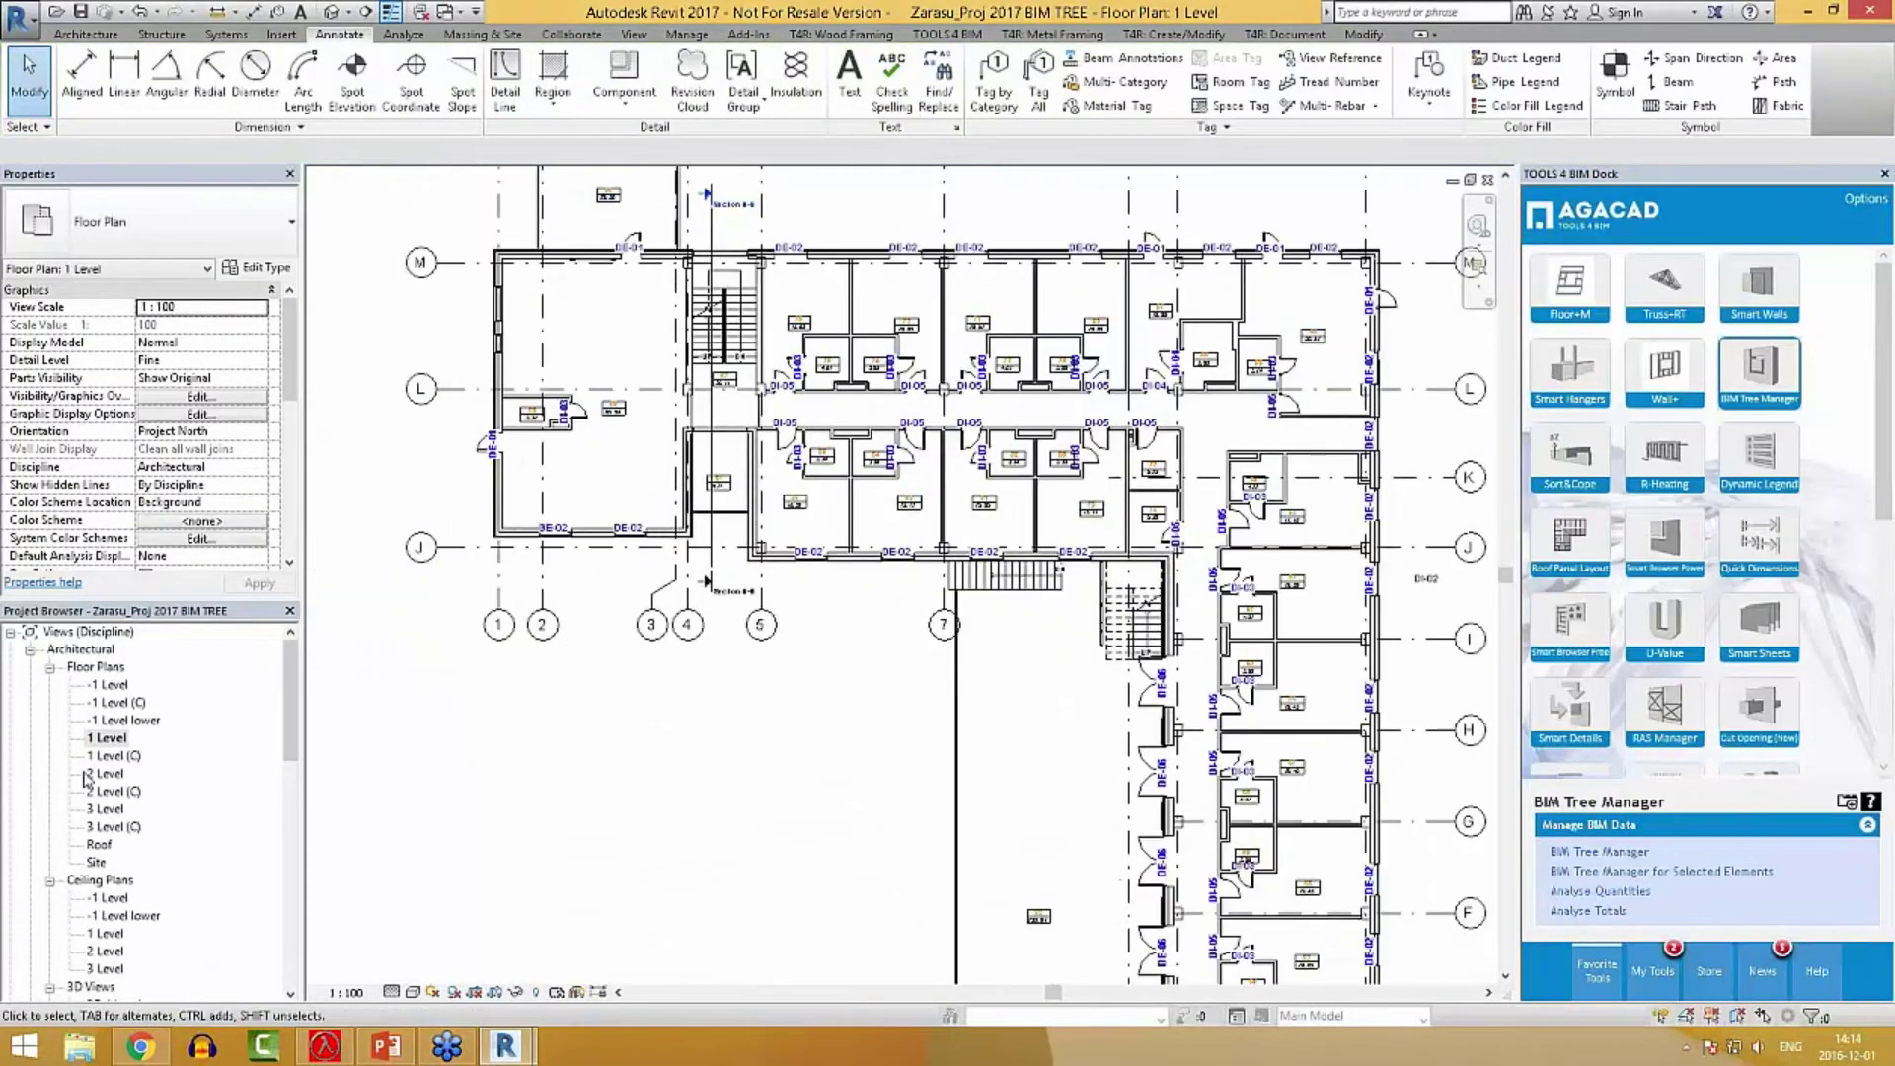
Examine the updated exterior and interior door tags across the 1 Level floor plan.
scroll(555, 442, up, 2)
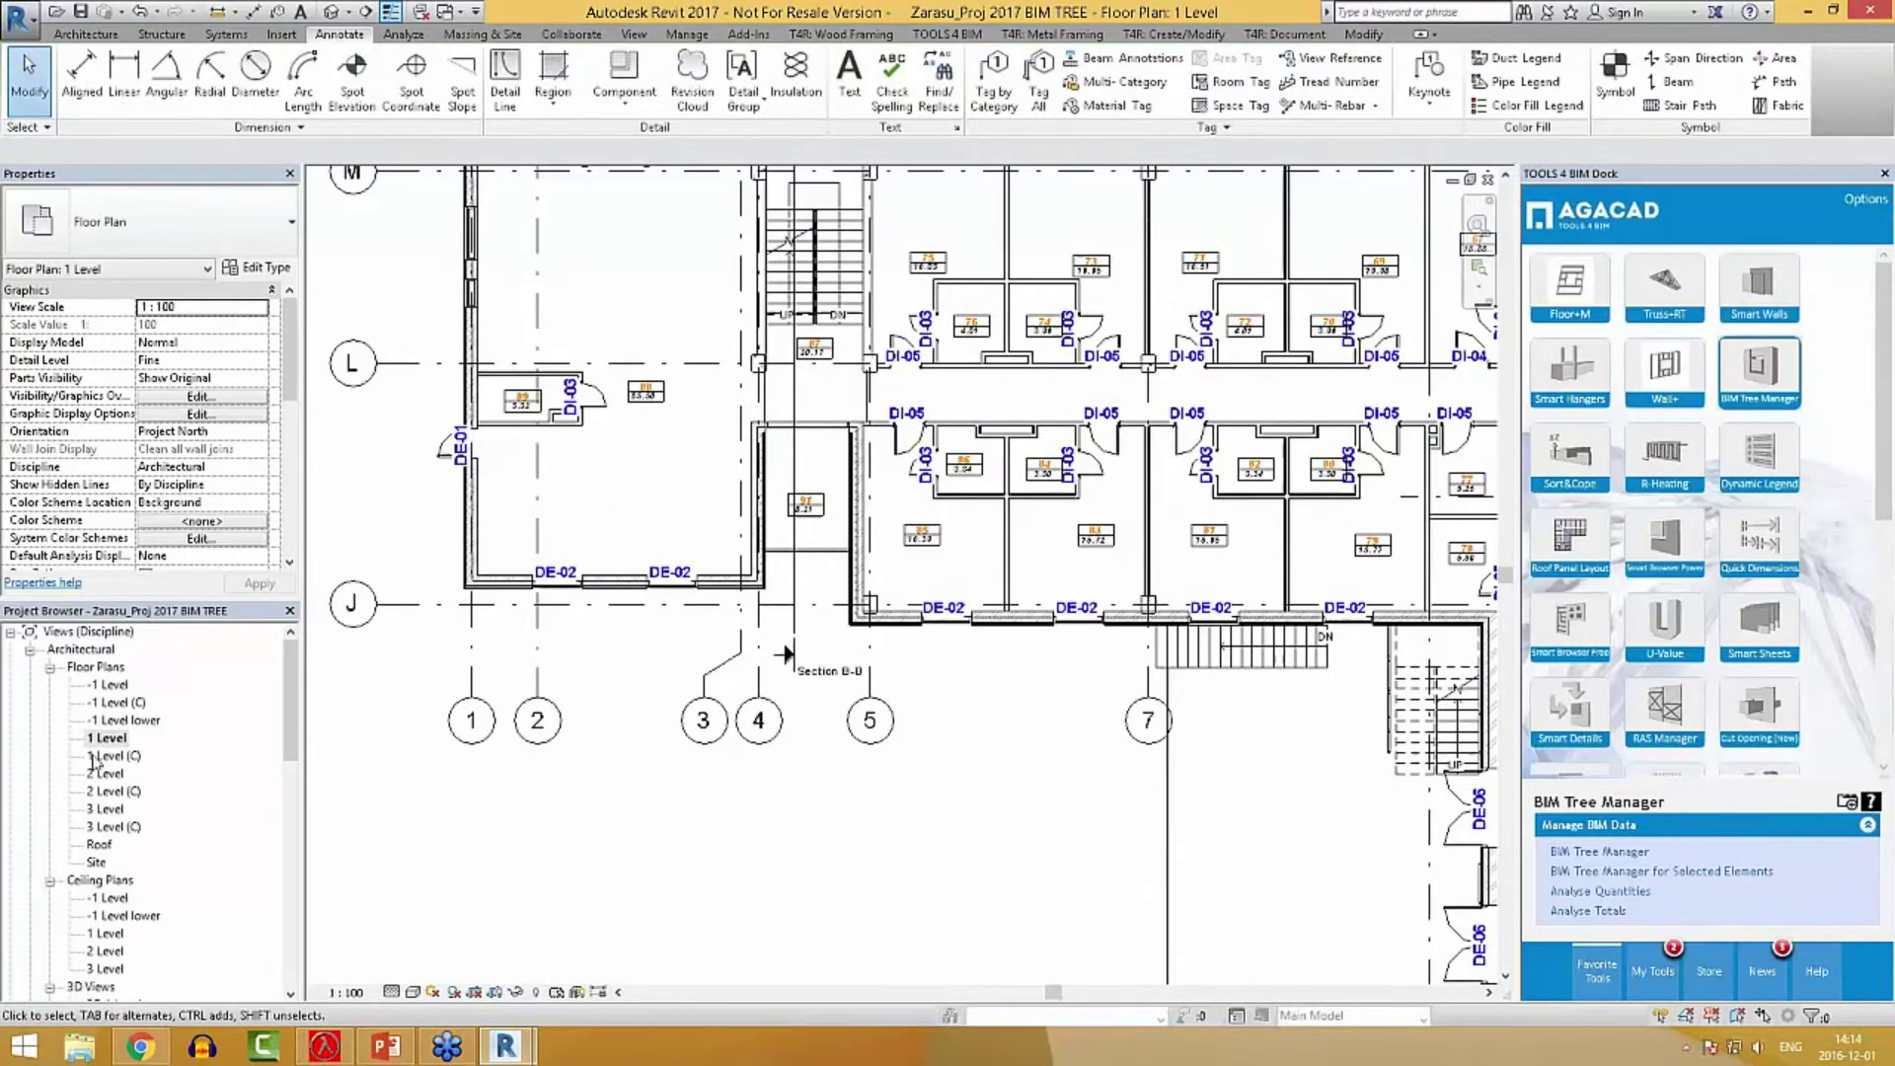
scroll(508, 554, up, 2)
middle_drag(1326, 345, 829, 555)
middle_drag(1383, 537, 779, 534)
scroll(679, 610, down, 2)
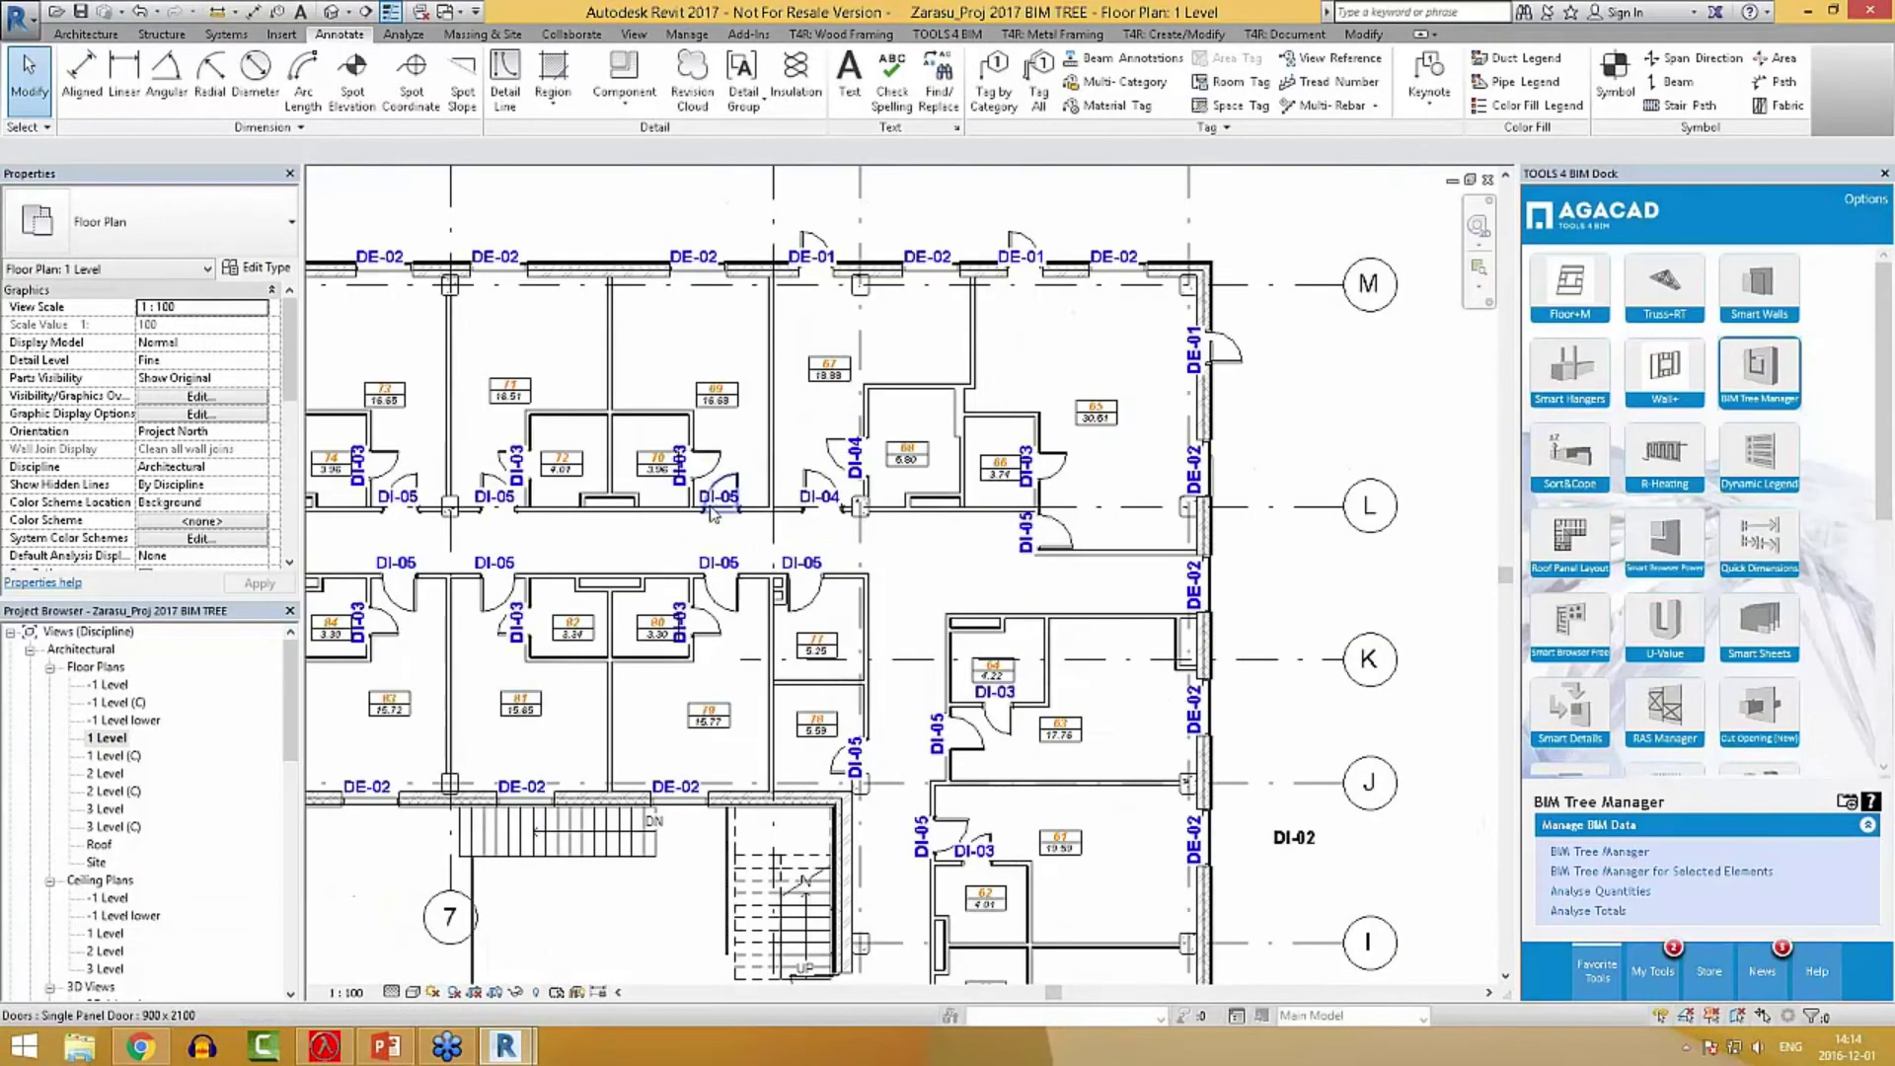
middle_drag(717, 289, 817, 342)
scroll(815, 342, up, 5)
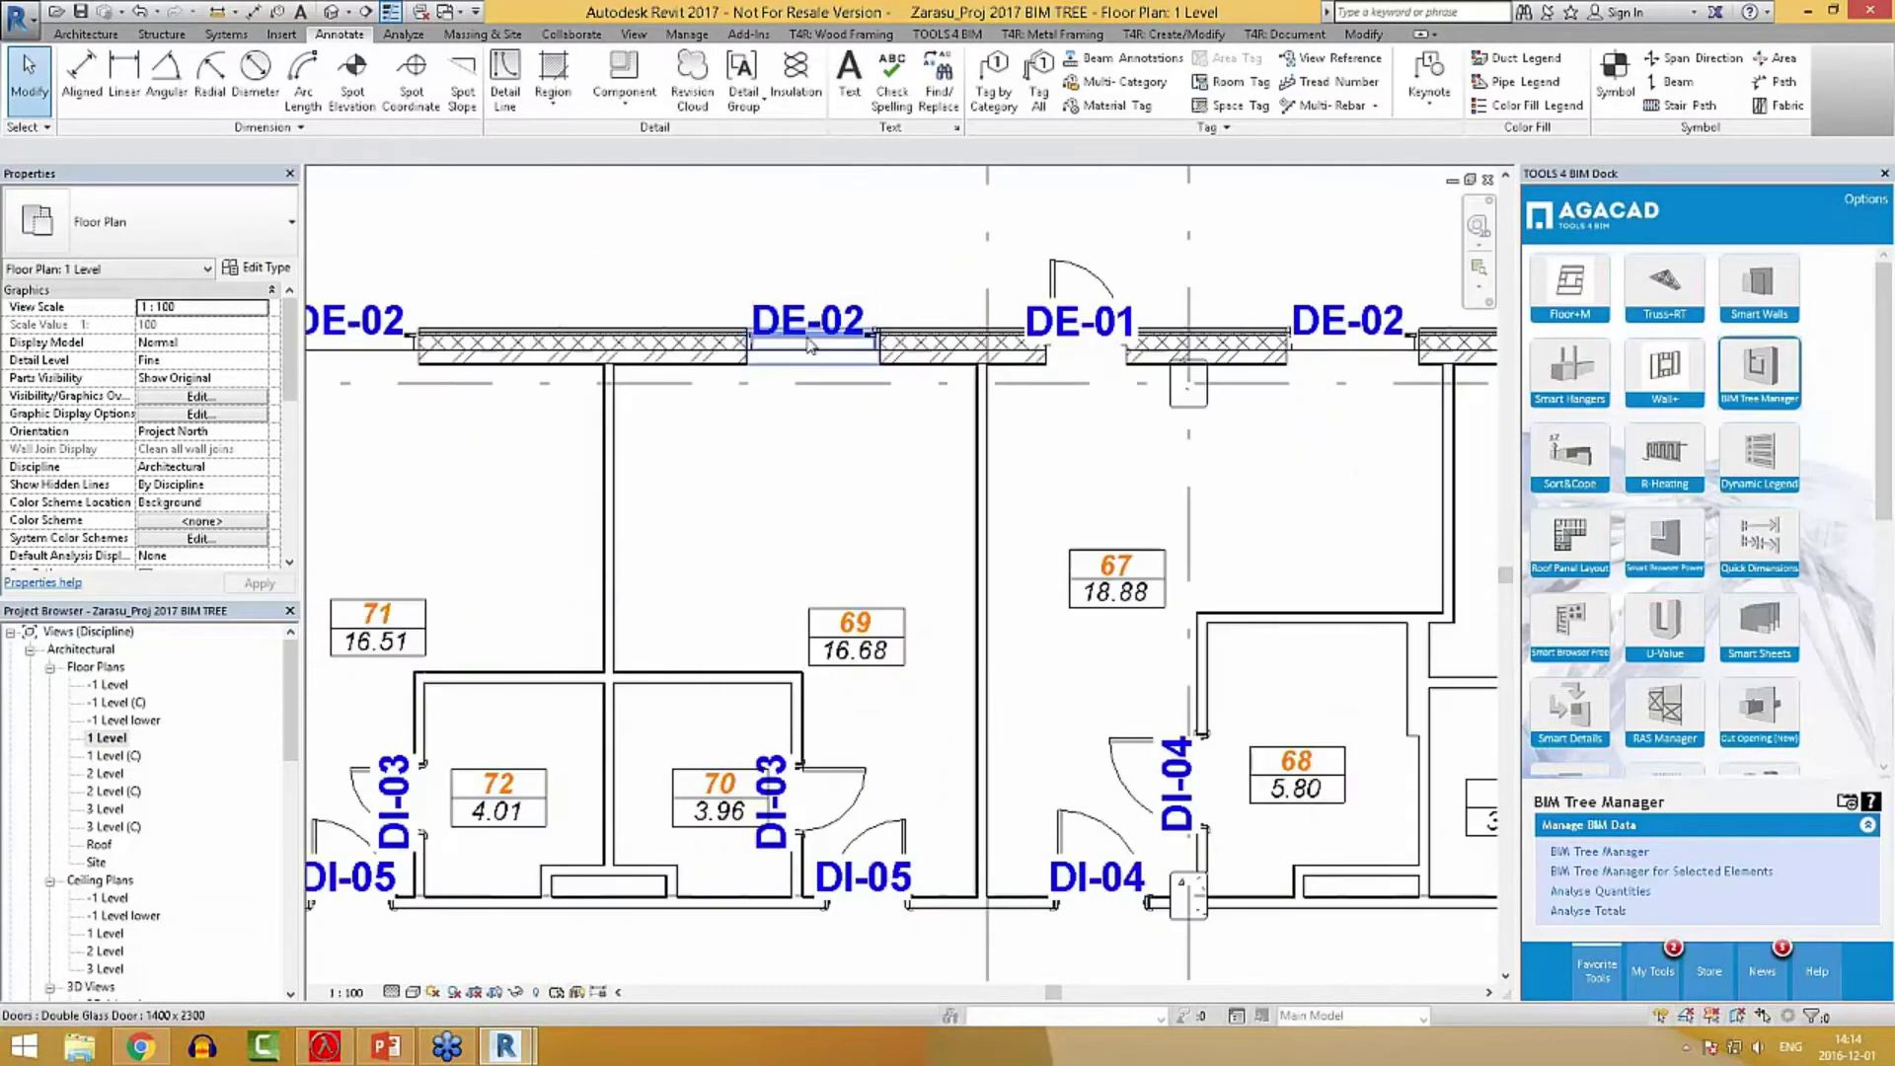
scroll(812, 341, down, 3)
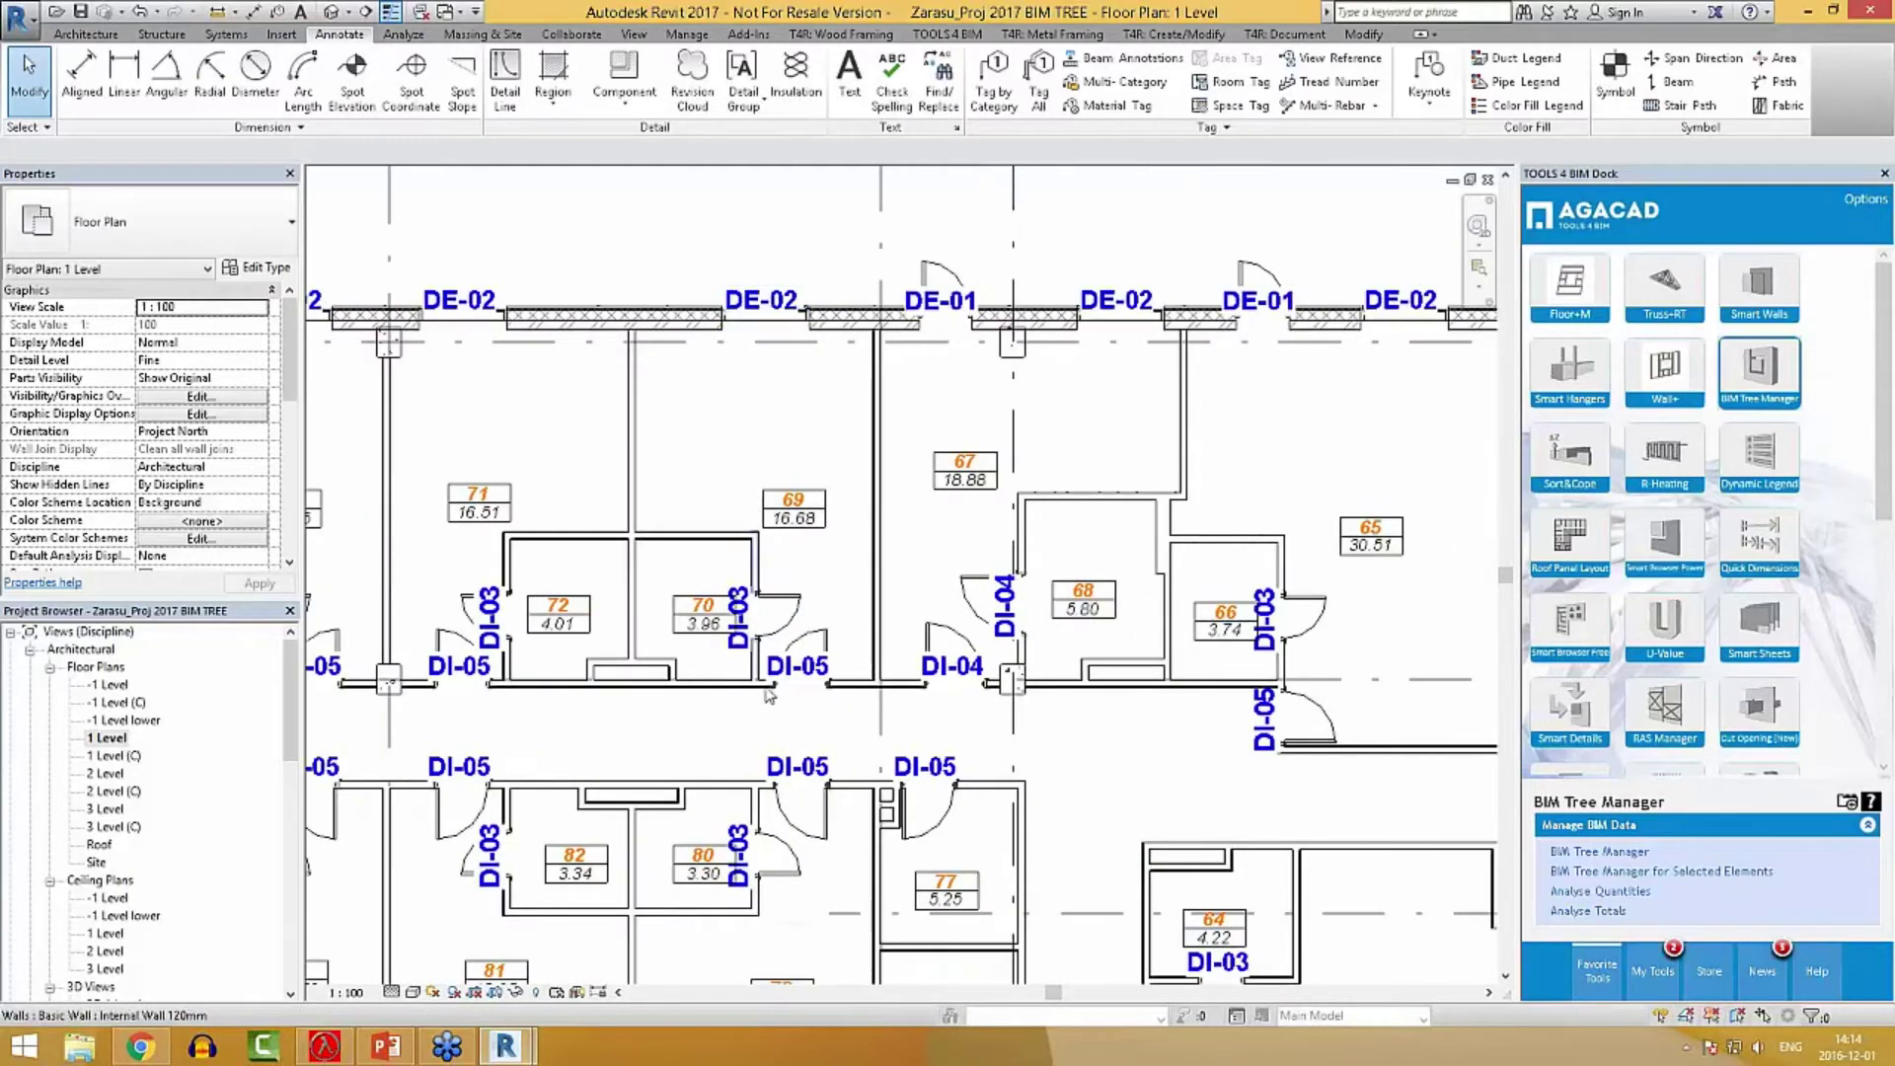
scroll(968, 708, down, 1)
middle_drag(967, 708, 687, 533)
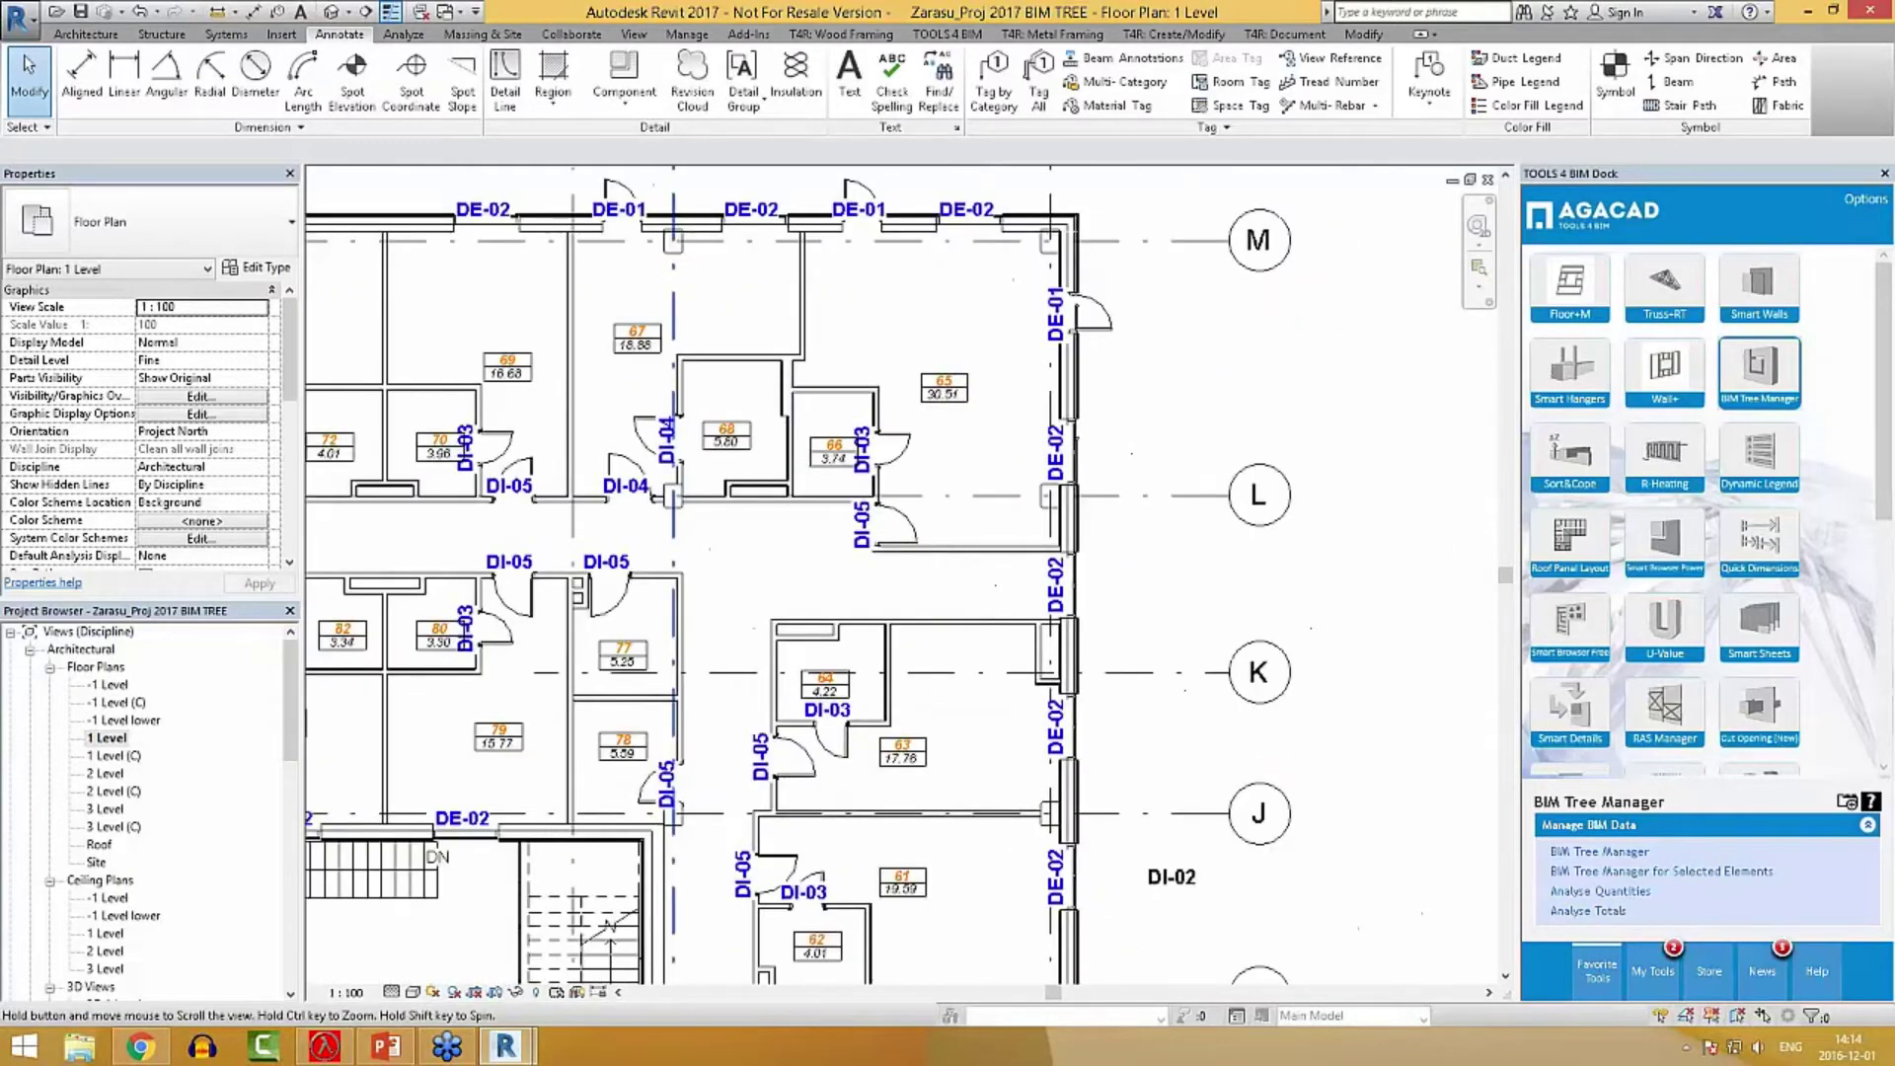
Check the Type Mark in the type properties of the Single Panel Door at room 66, then close them and deselect the door.
click(900, 441)
click(257, 268)
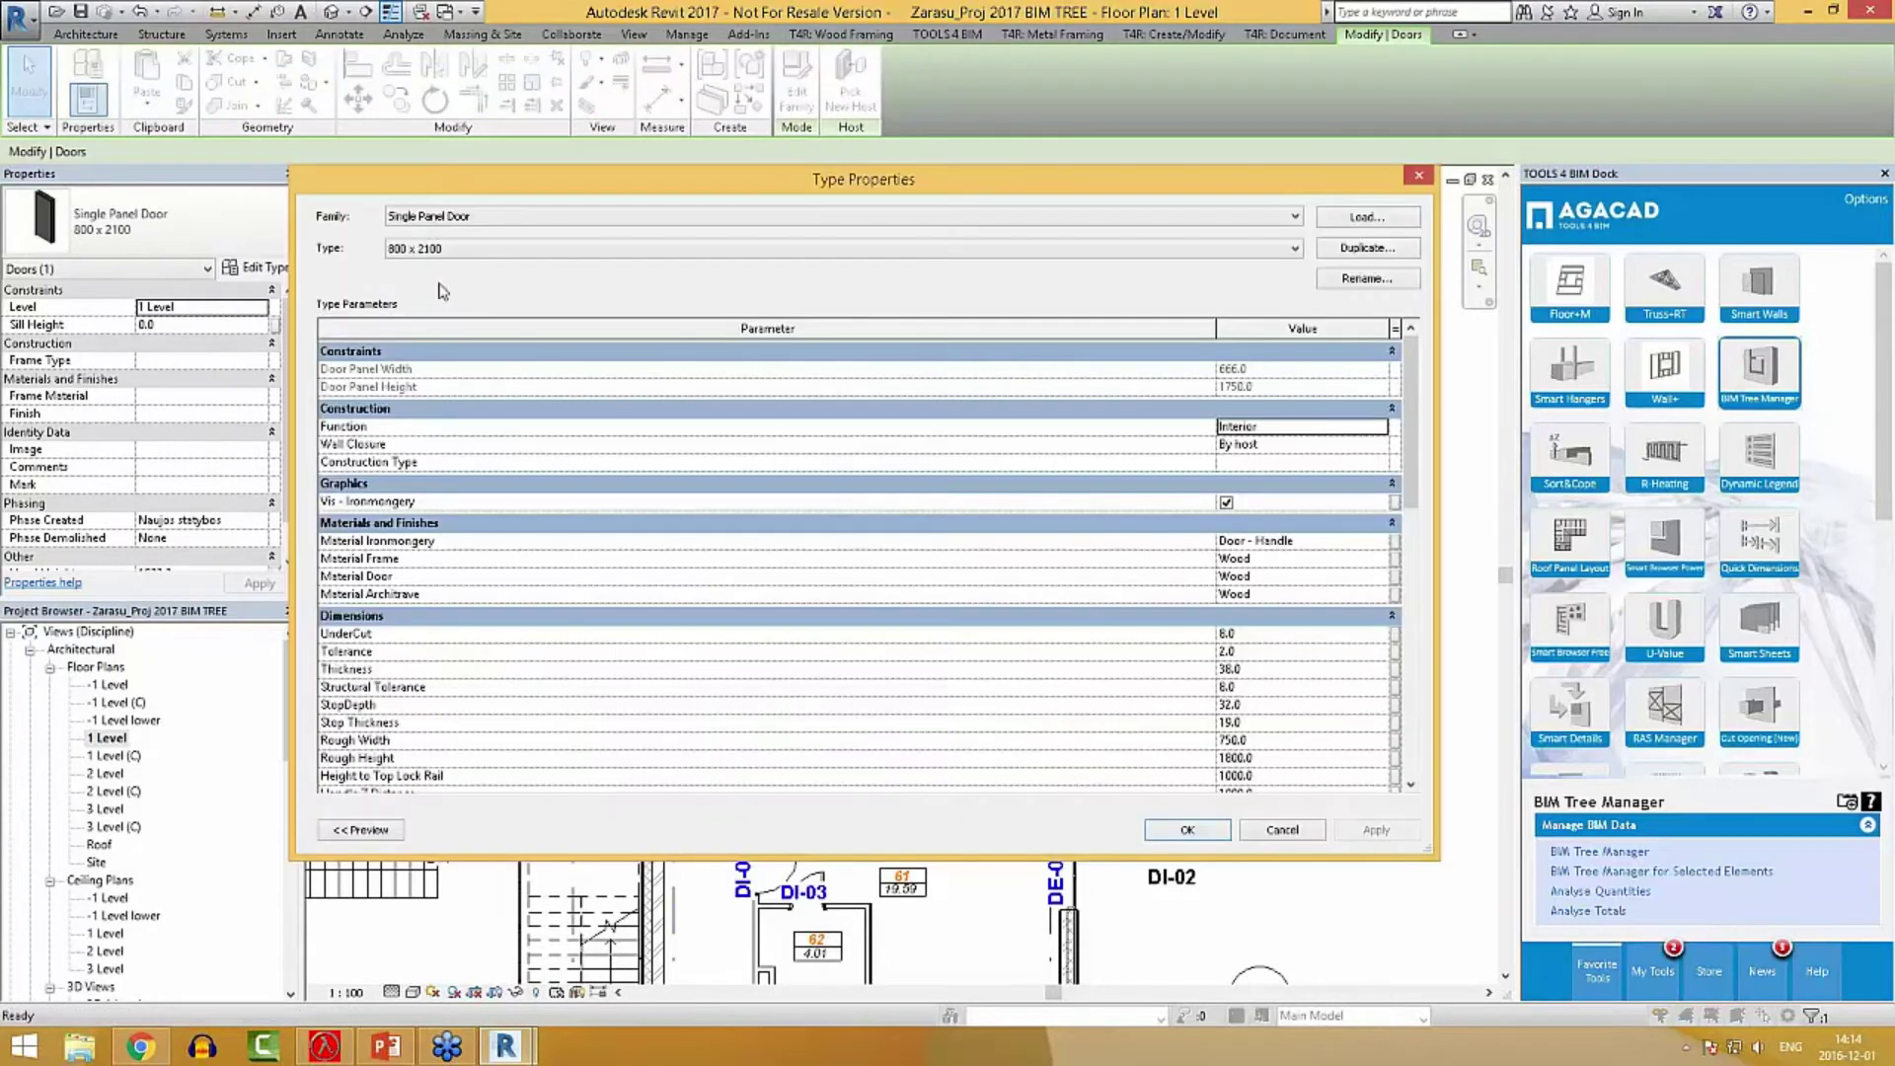
drag(1411, 425, 1419, 691)
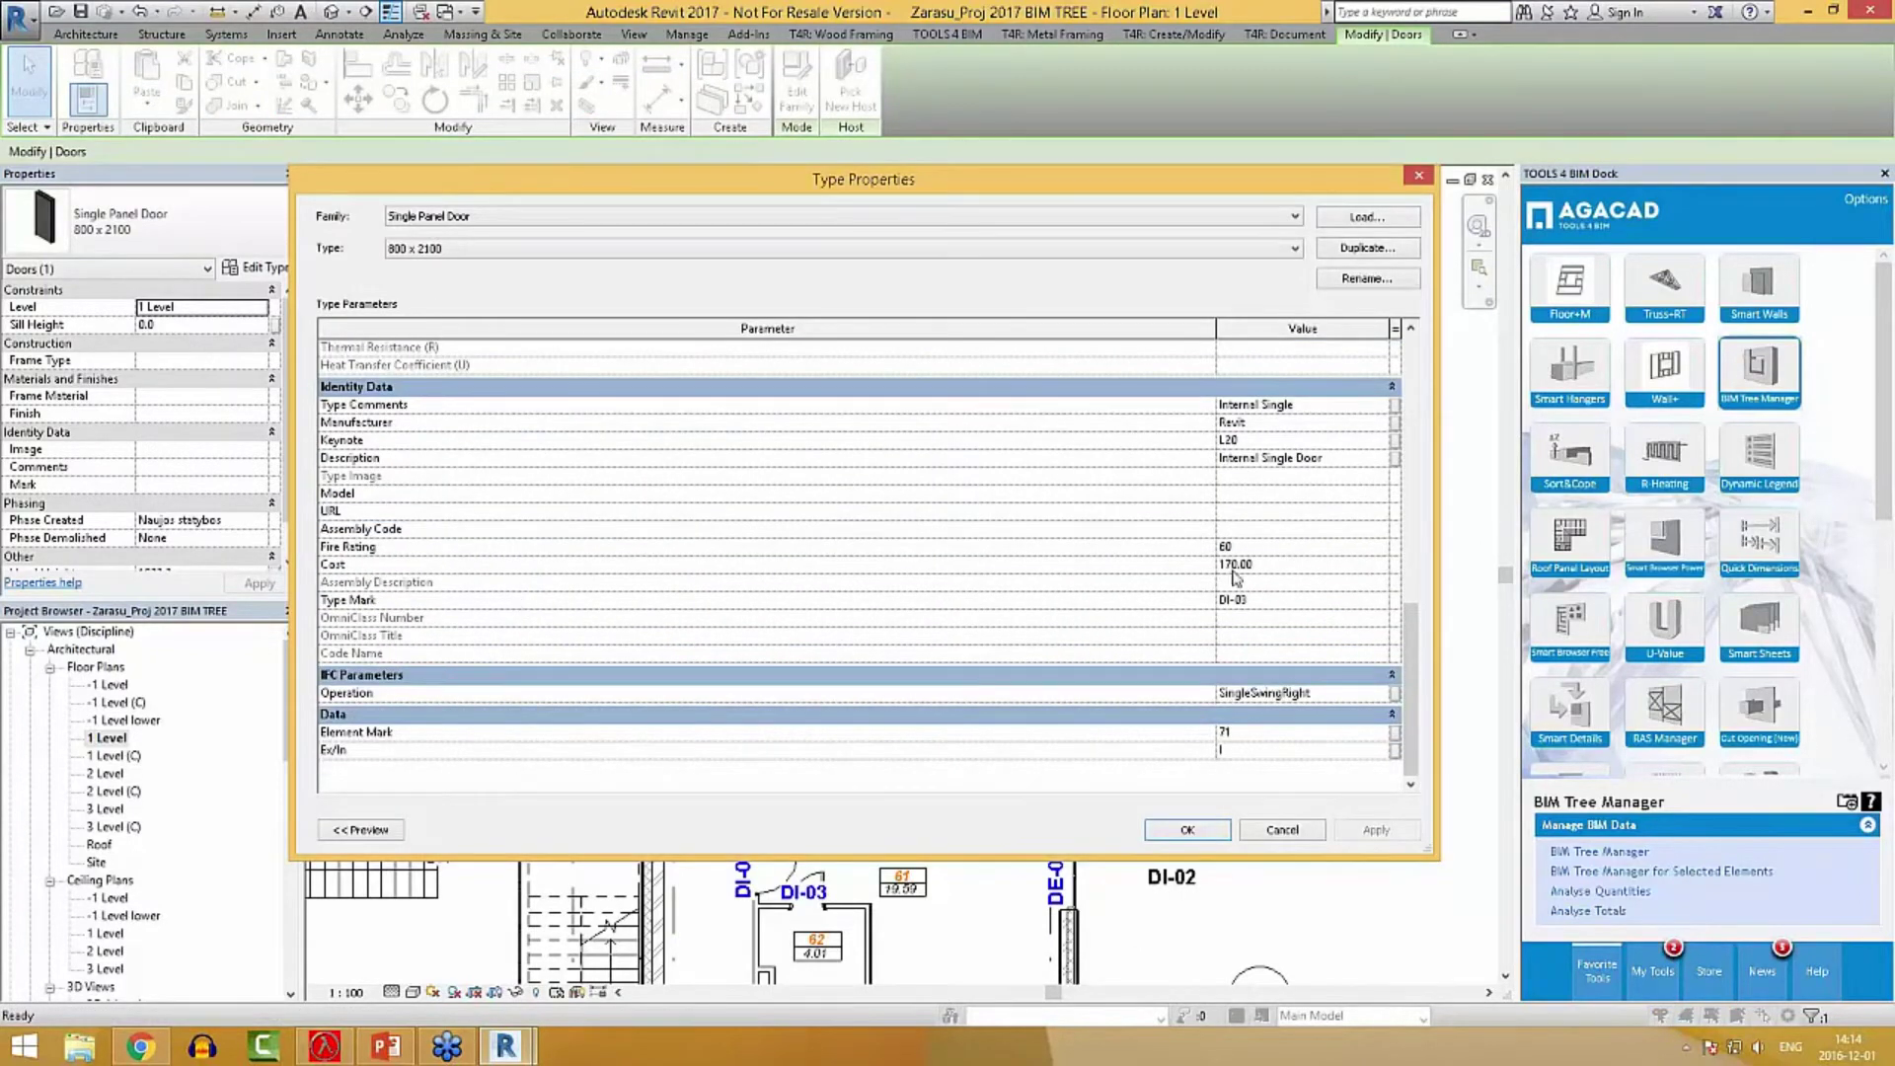
click(1289, 599)
click(1206, 834)
click(1403, 759)
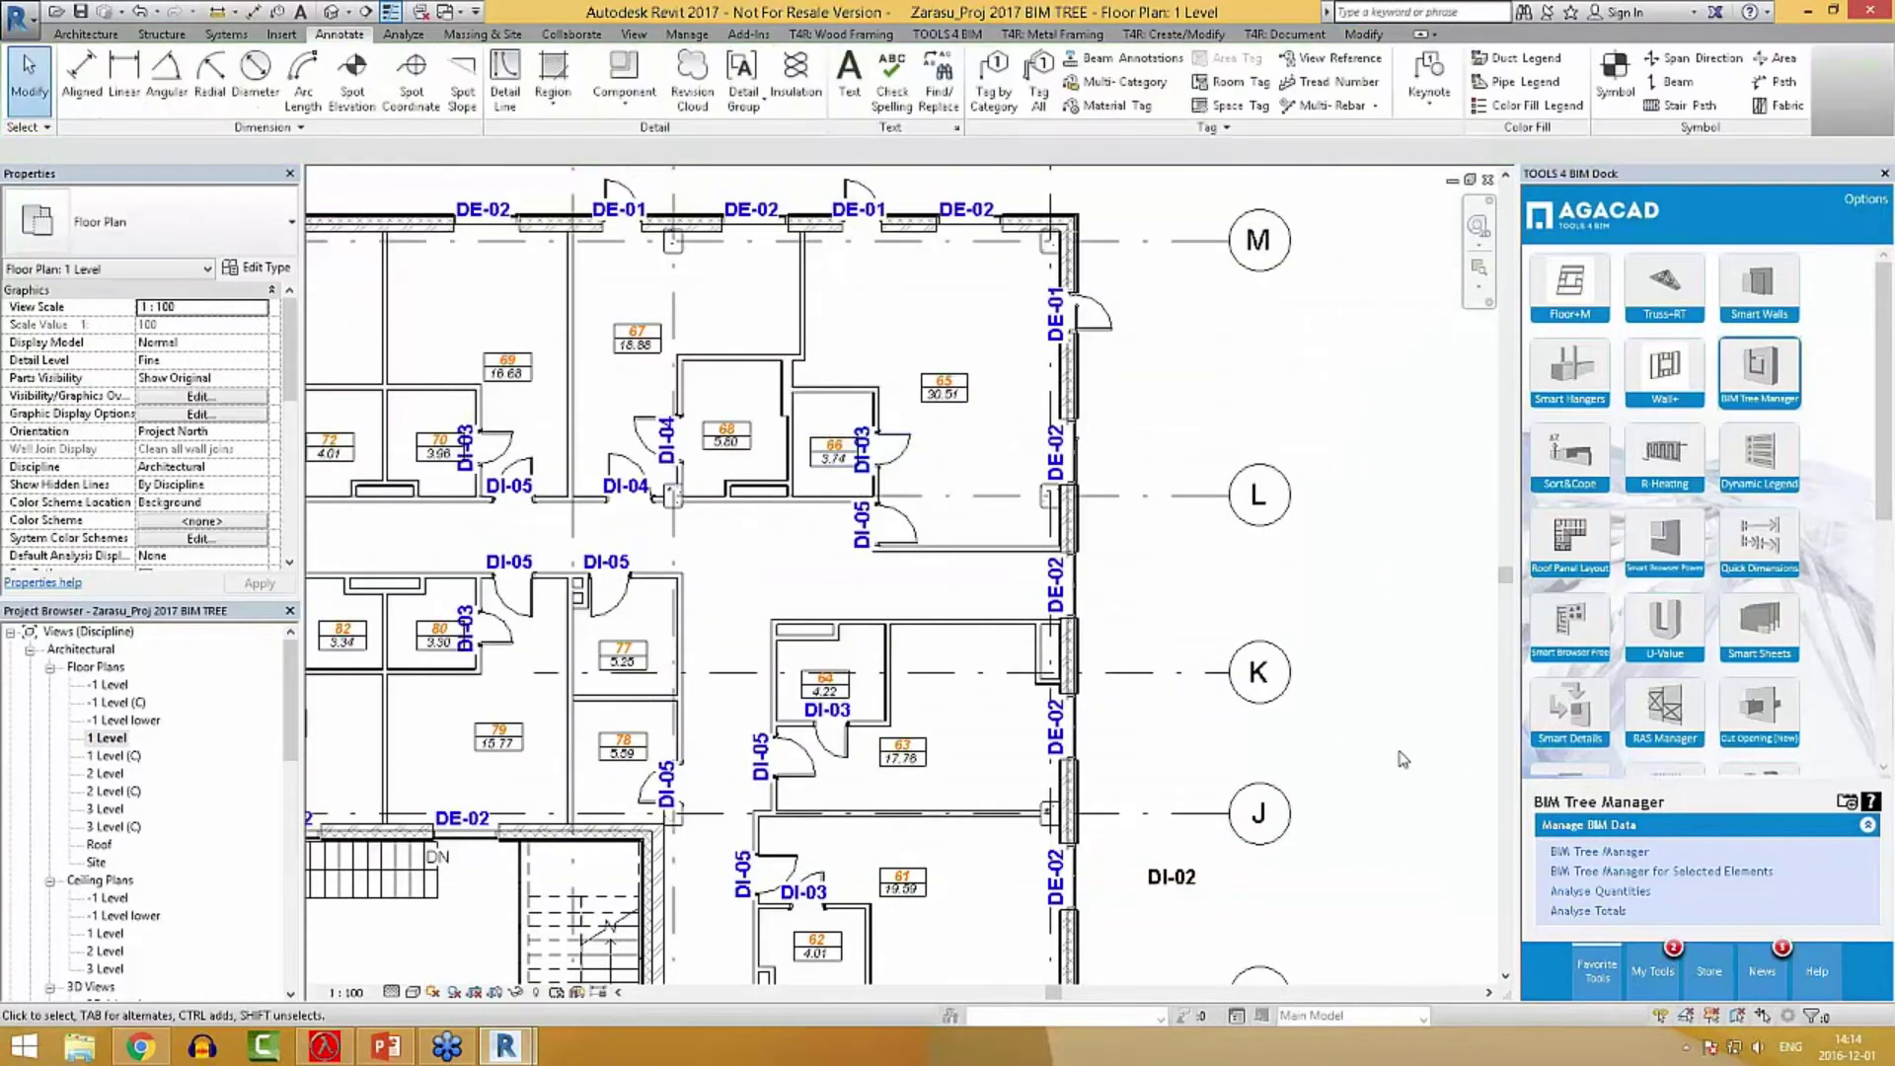
Examine the door tags across the 2 Level and 3 Level floor plans.
scroll(1187, 641, down, 4)
double_click(107, 774)
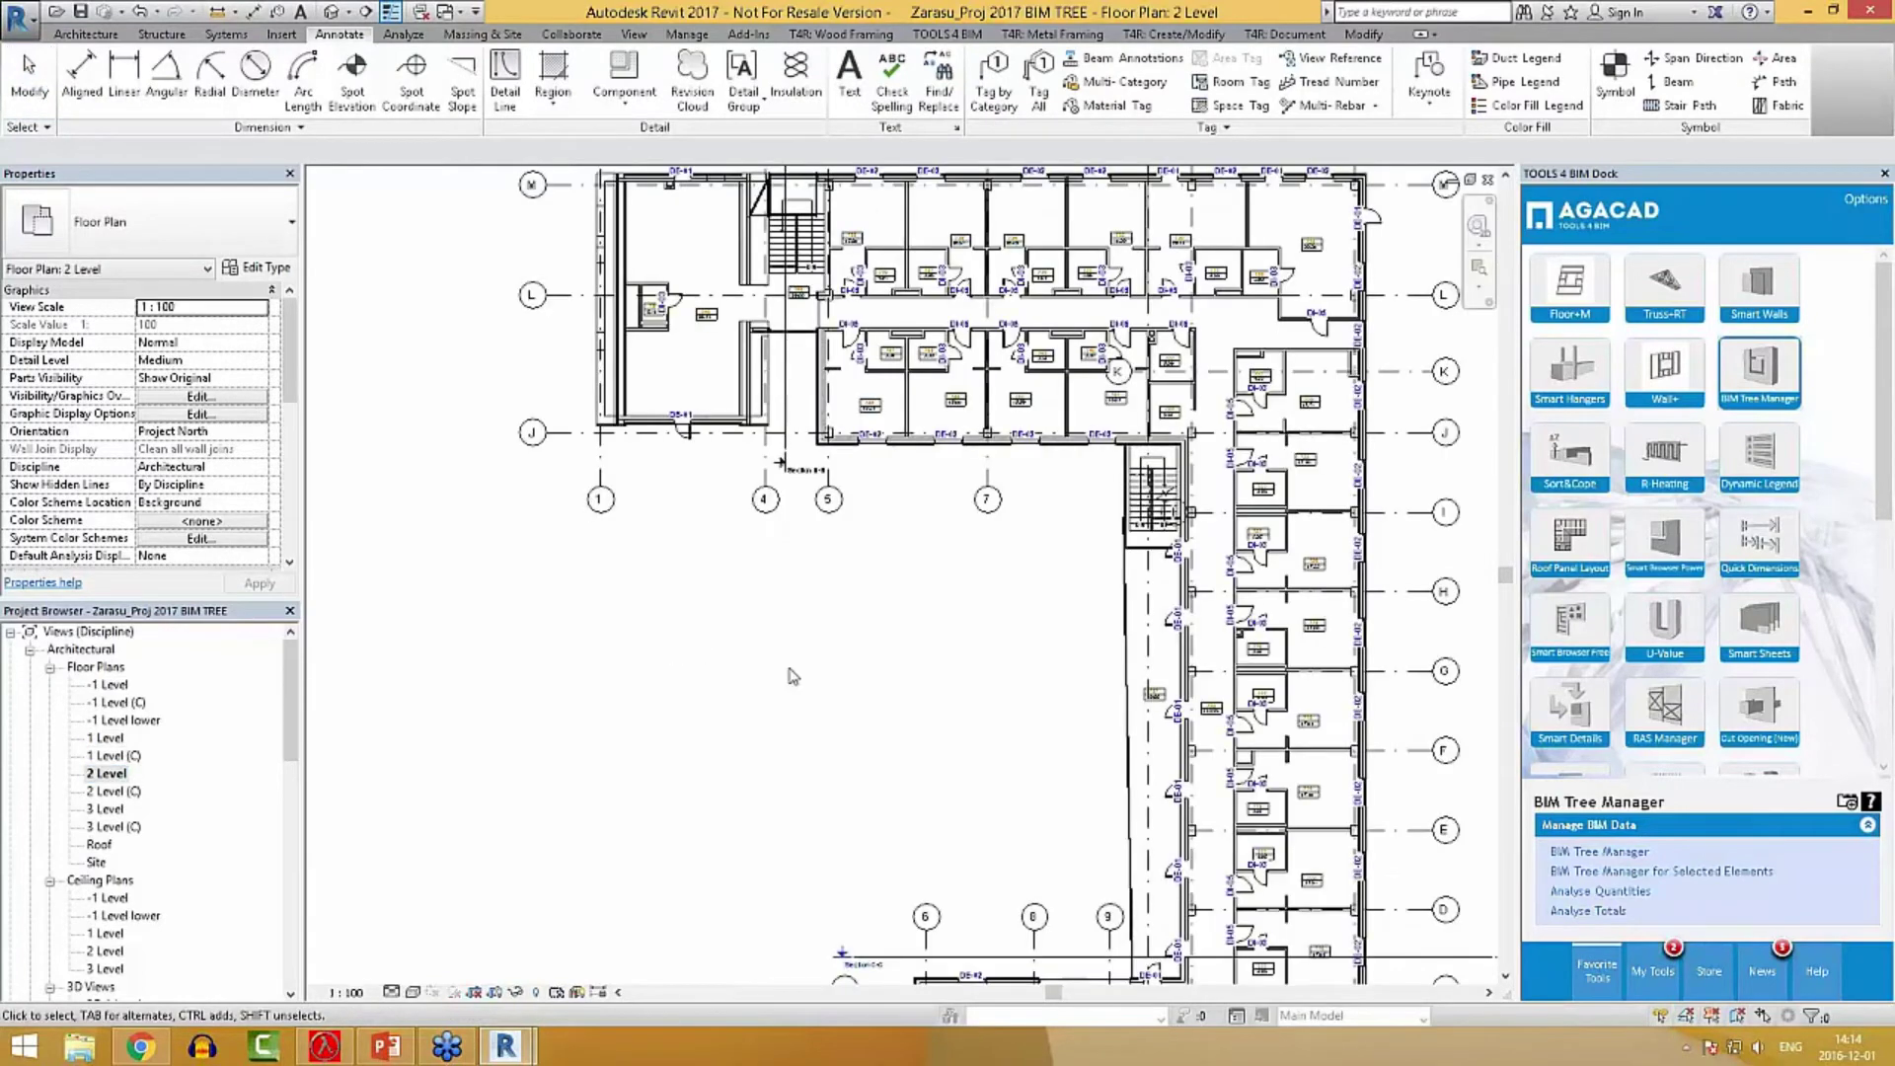
scroll(789, 675, up, 3)
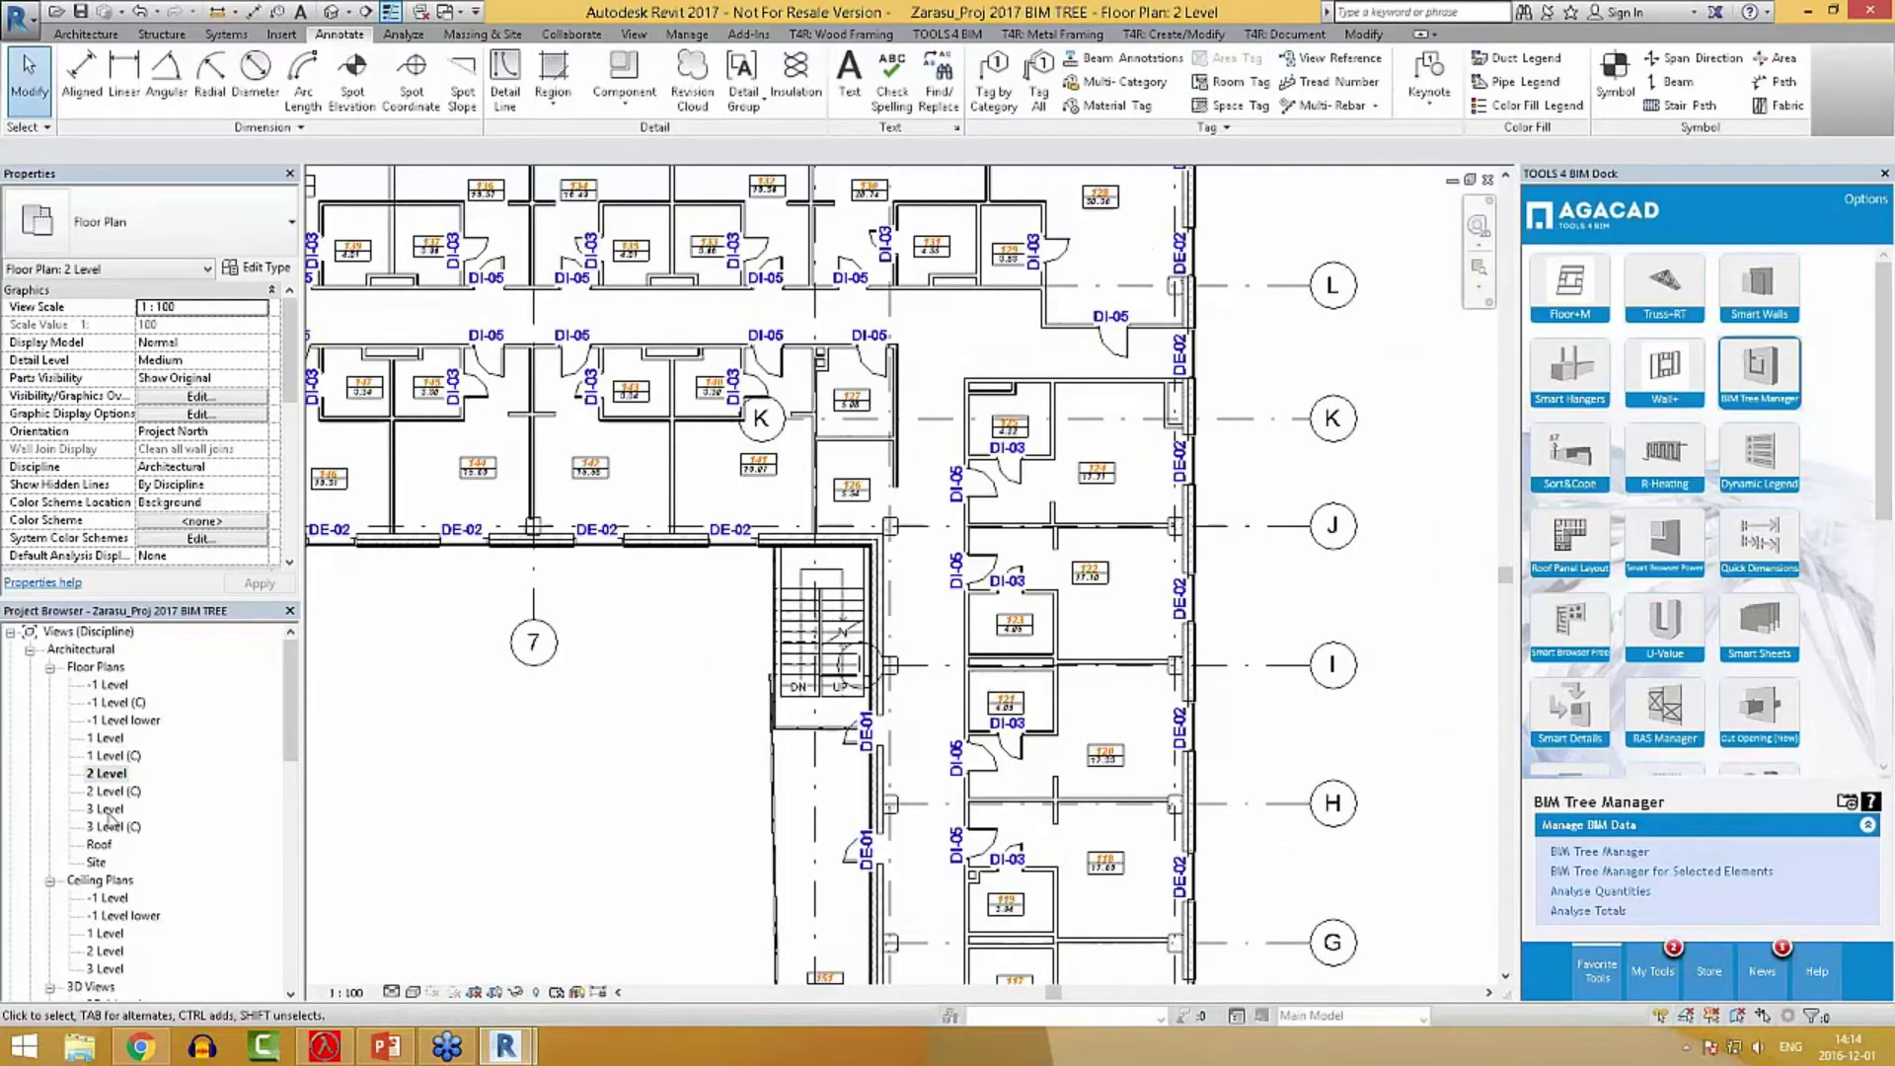
double_click(109, 811)
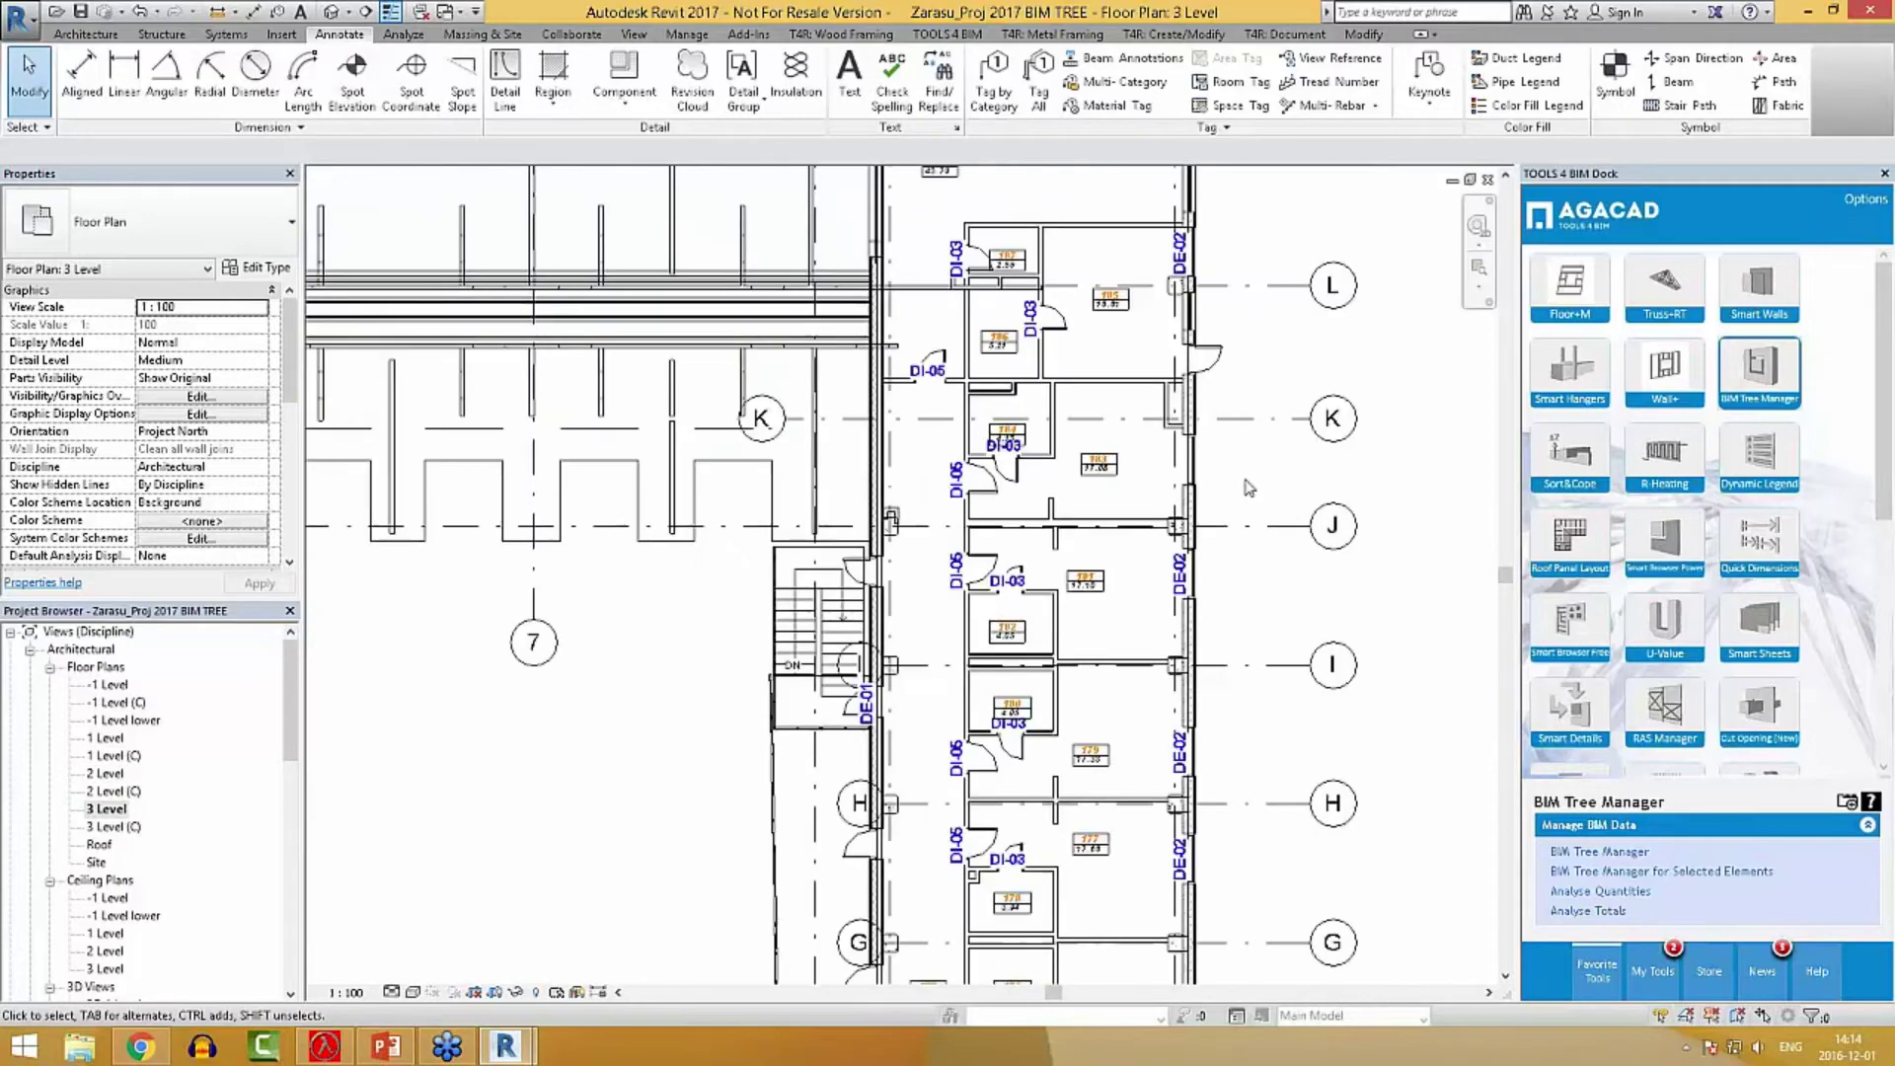
scroll(1318, 578, down, 3)
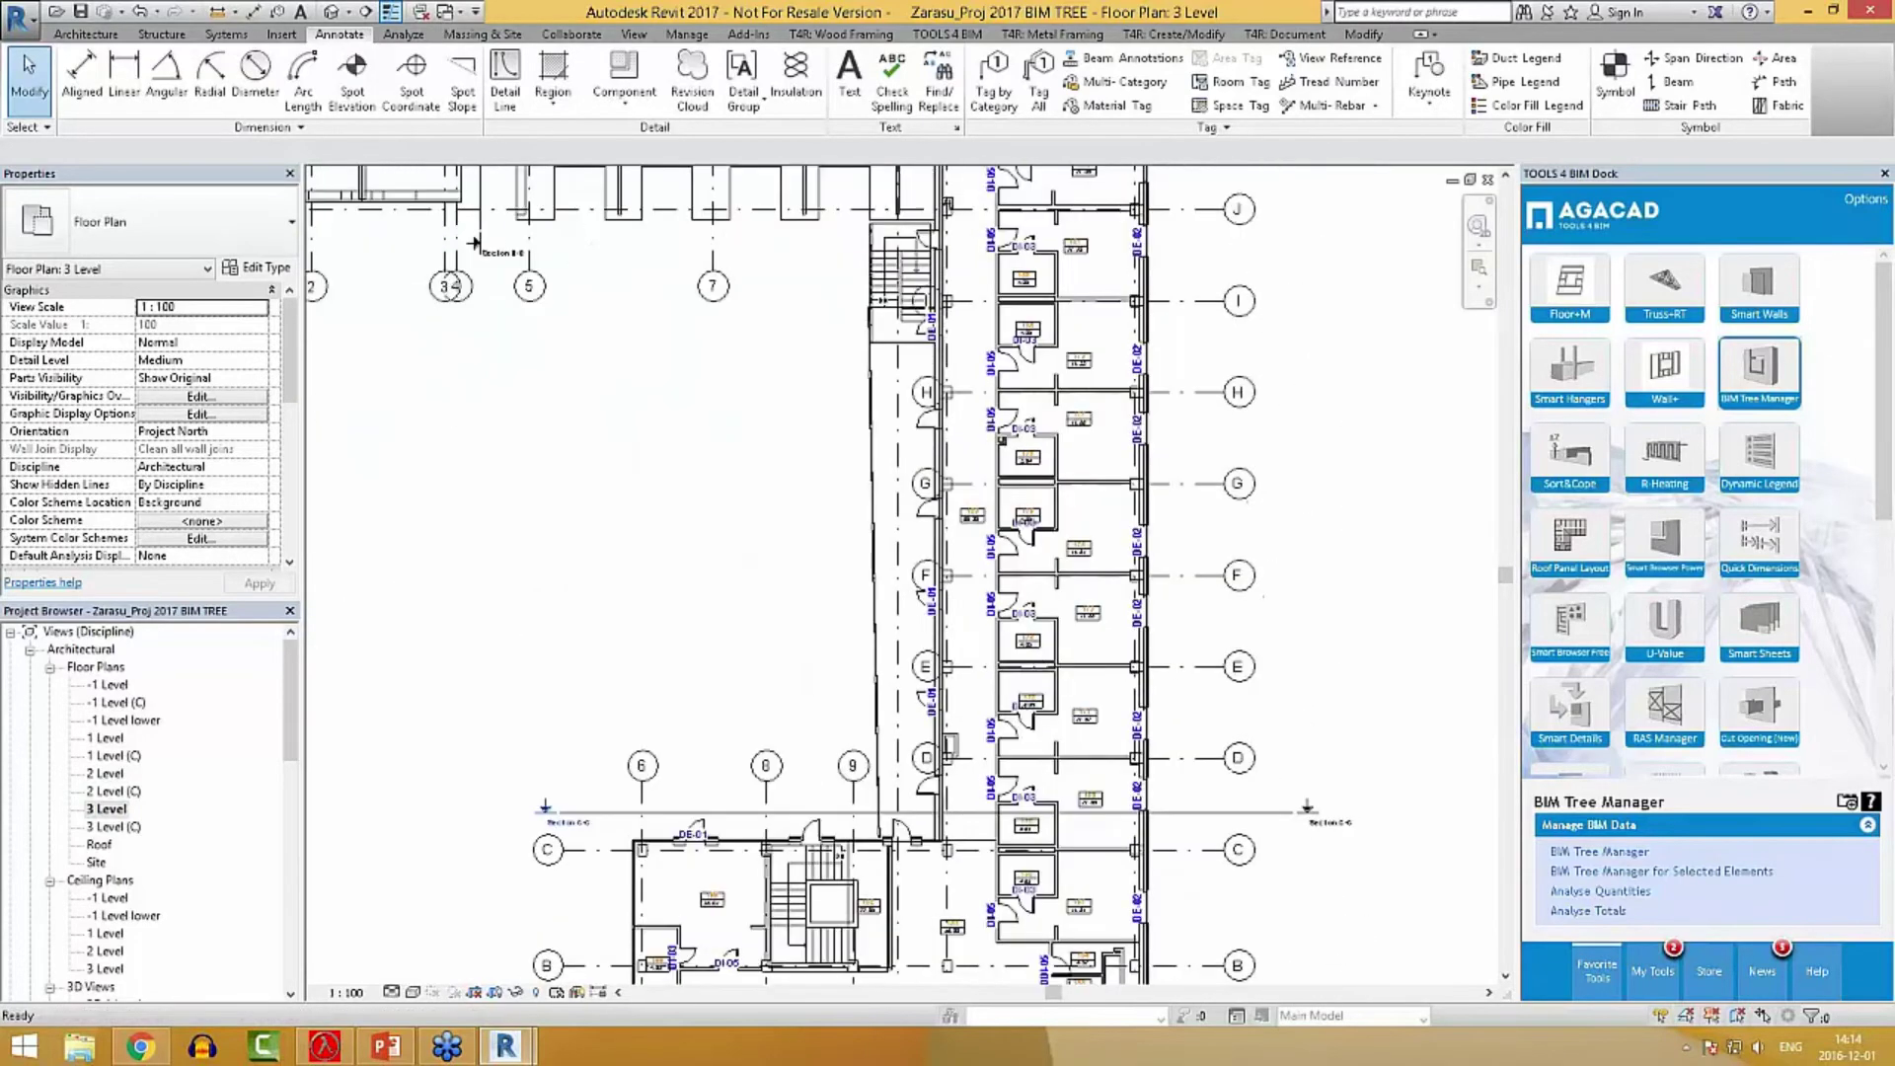
scroll(1344, 563, up, 1)
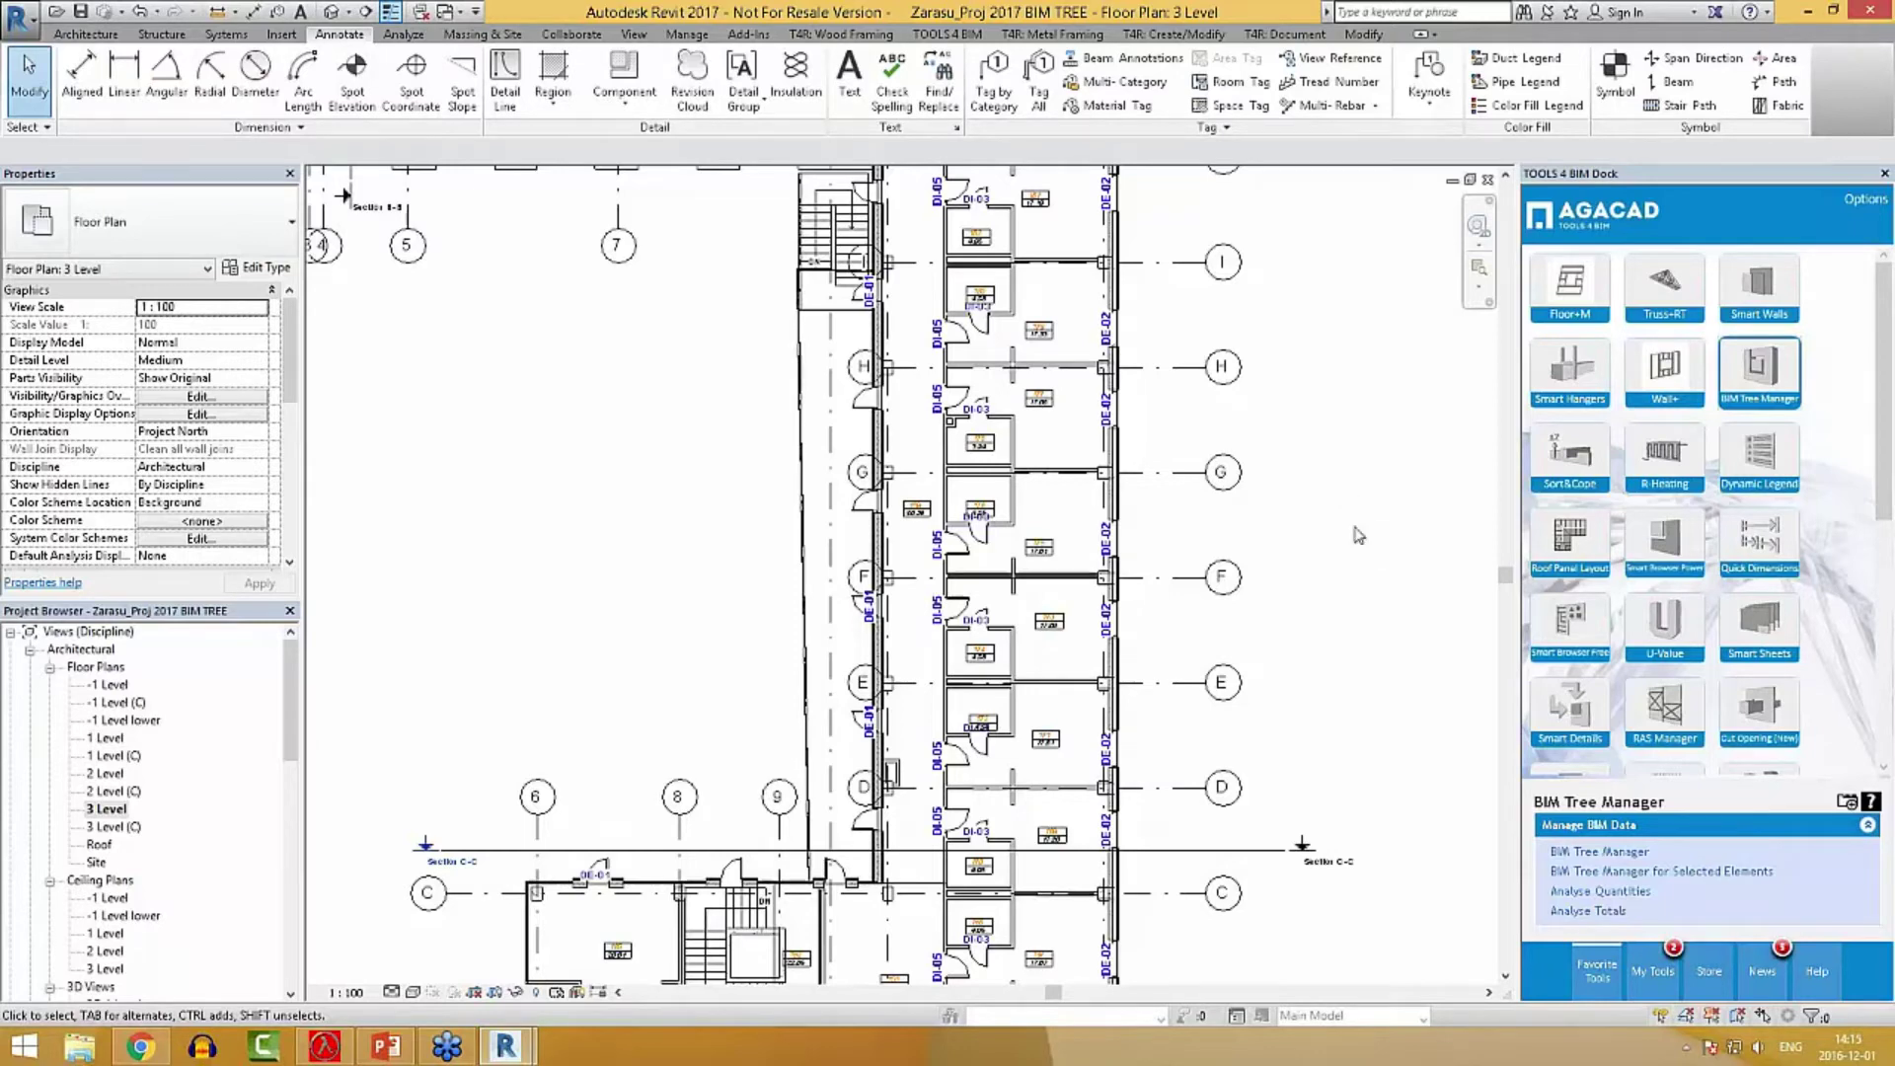
scroll(1335, 540, down, 2)
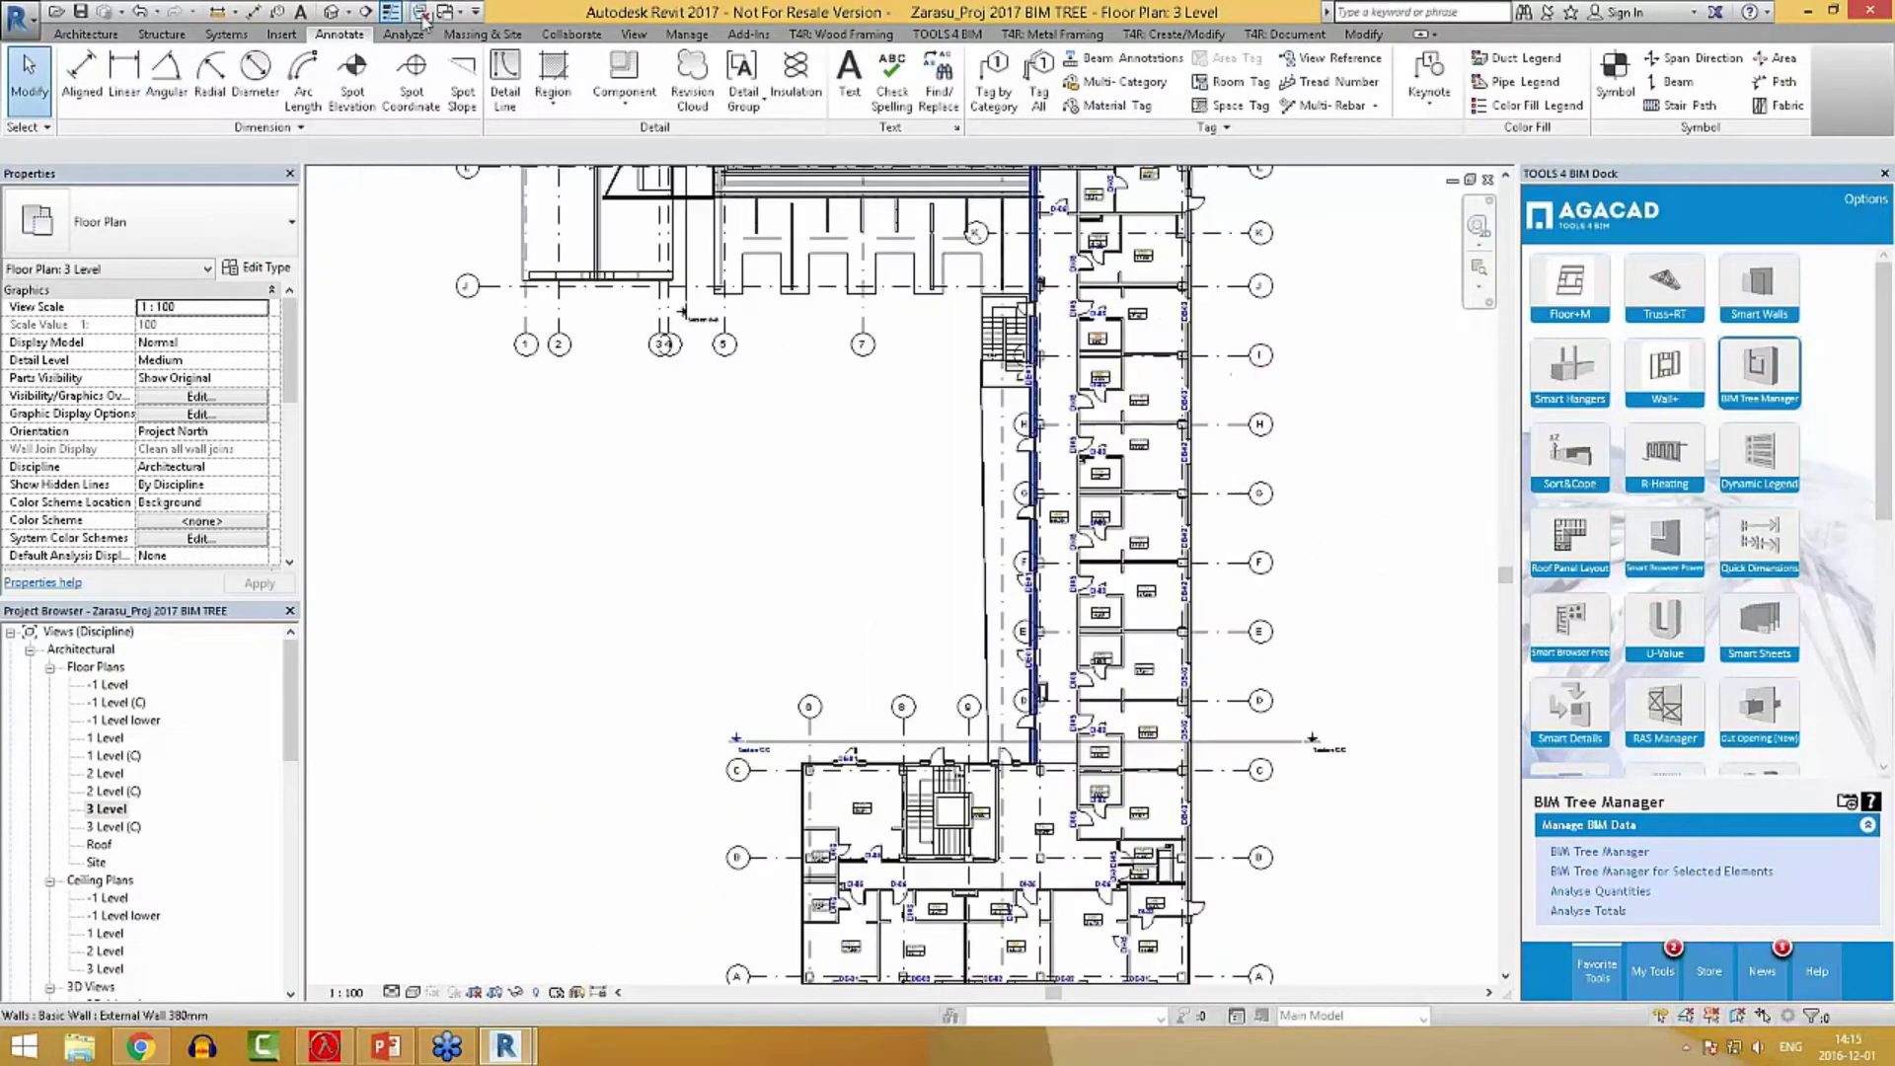
Examine the exterior doors on the white facade in the 3D view, including the M_Door-Exterior-Single-Two_Lite door beneath the corner dormer.
click(333, 12)
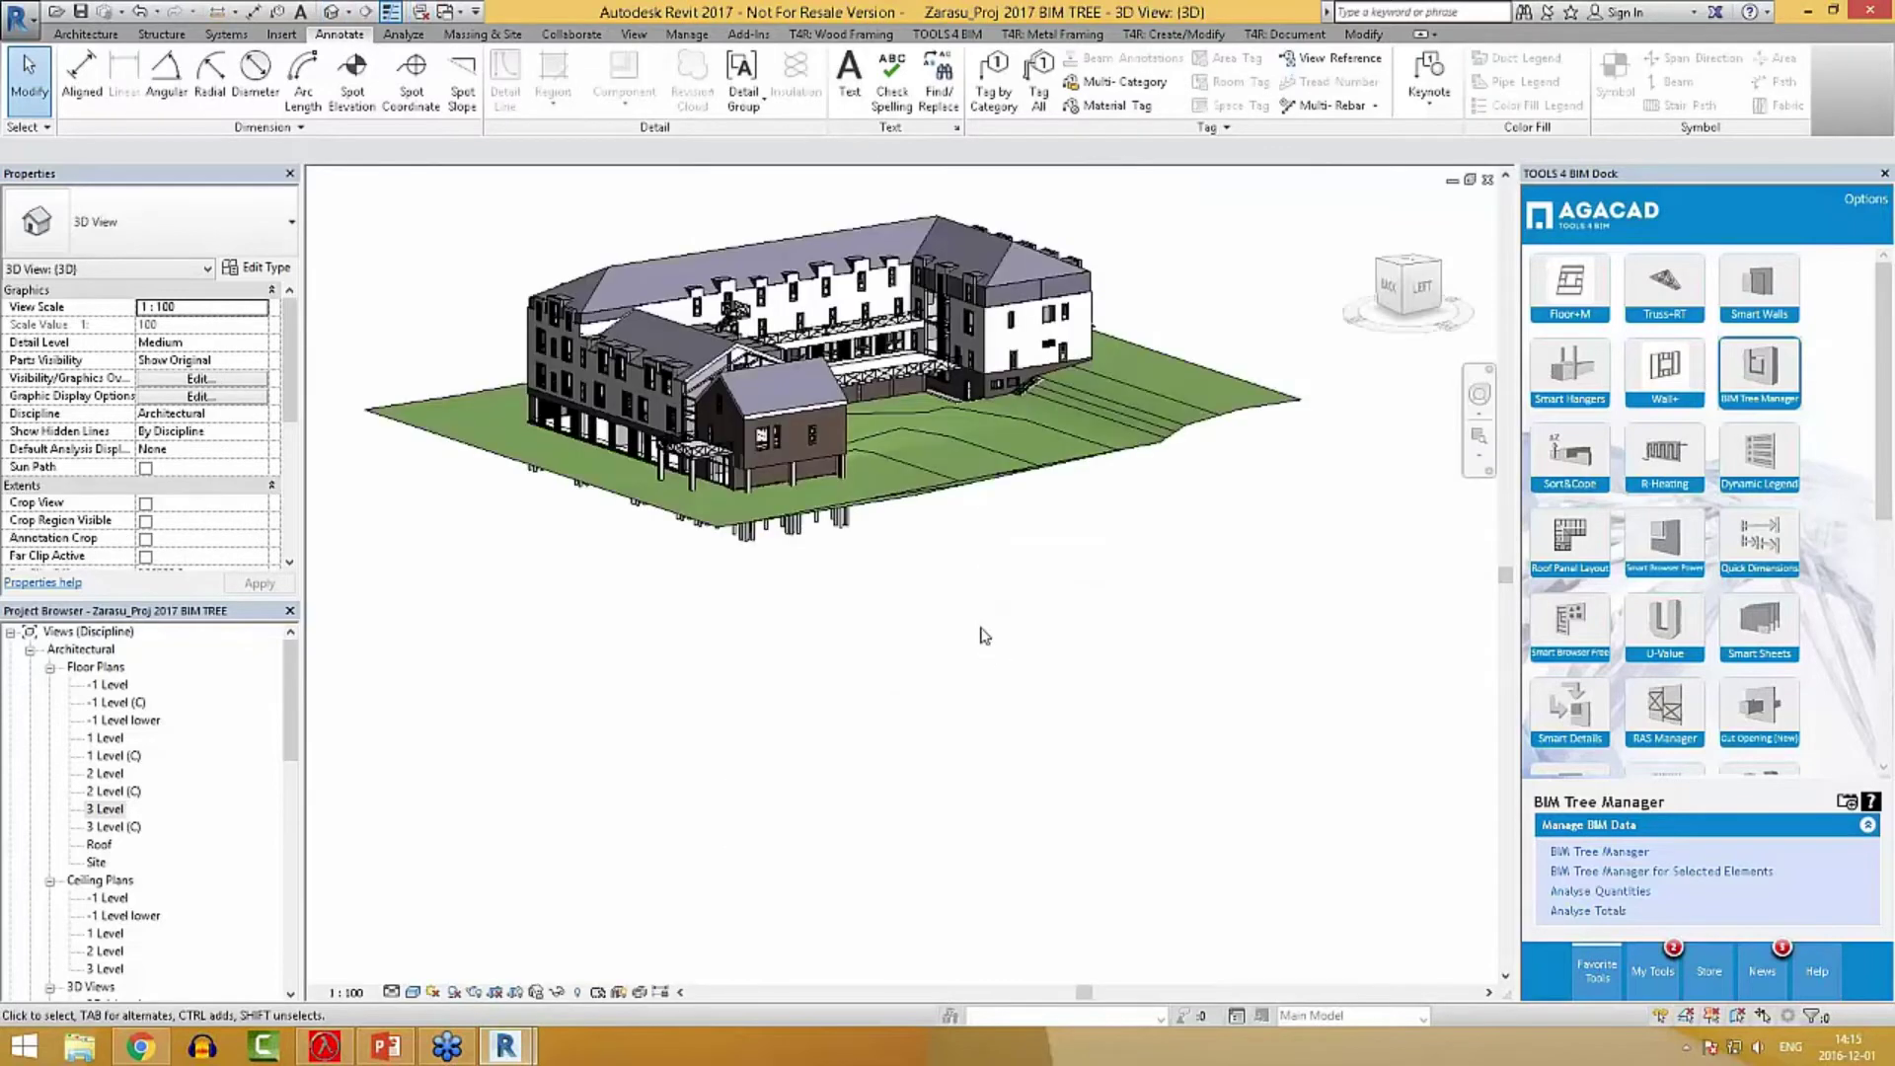
shift+middle_drag(707, 596, 857, 308)
scroll(857, 308, up, 10)
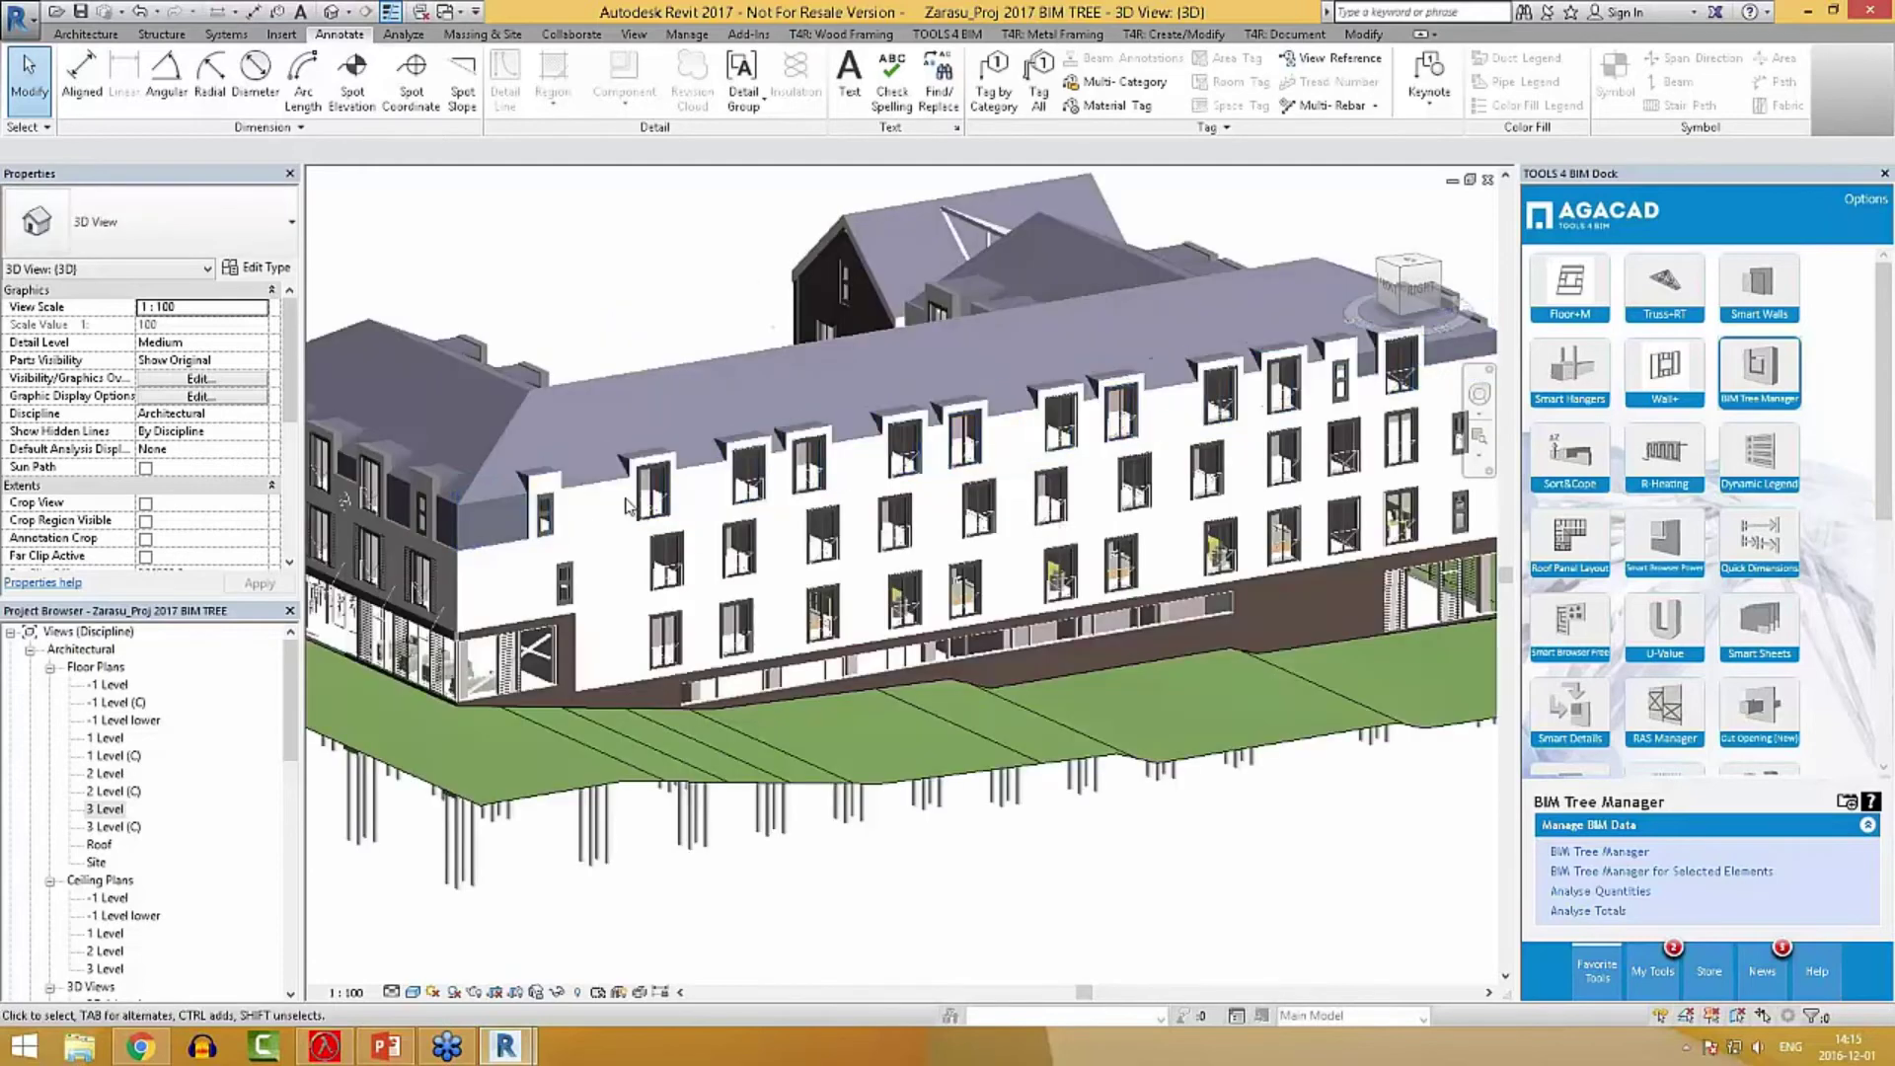
scroll(700, 504, down, 2)
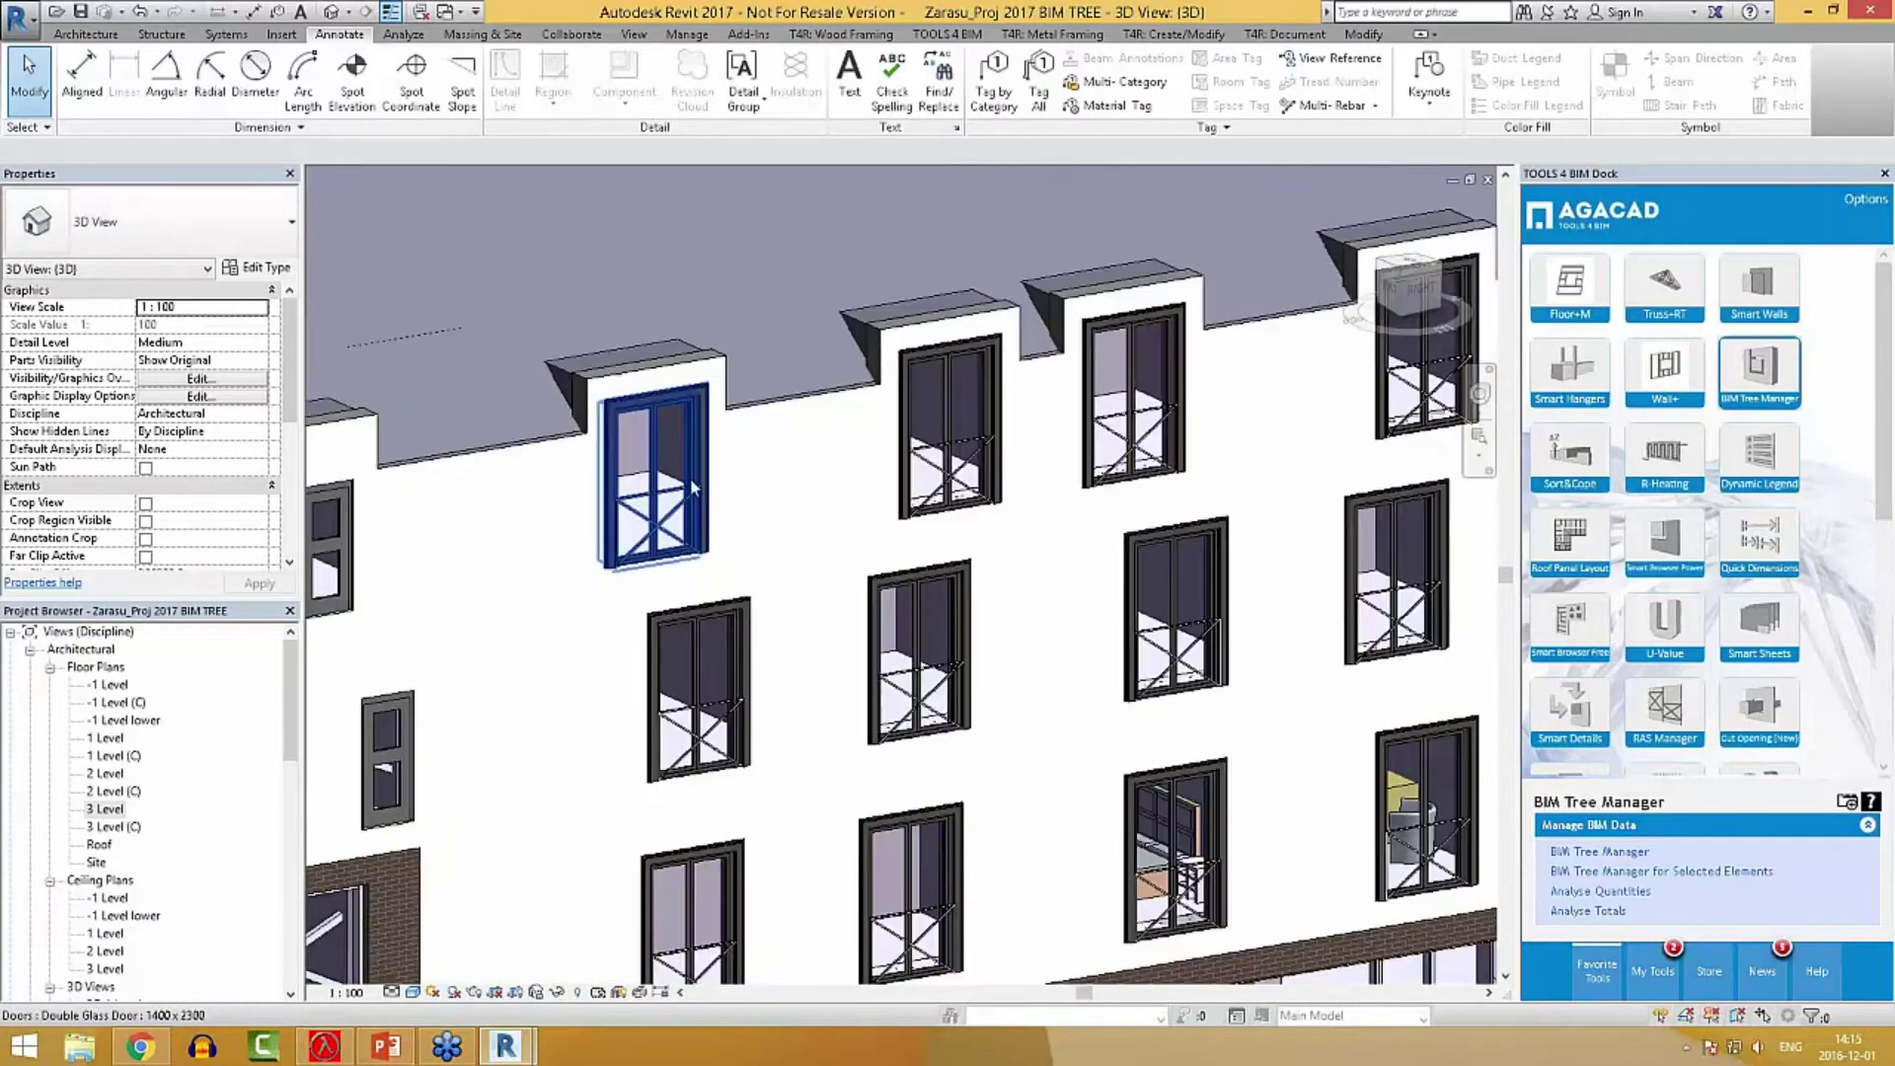
scroll(646, 568, down, 3)
scroll(484, 408, up, 4)
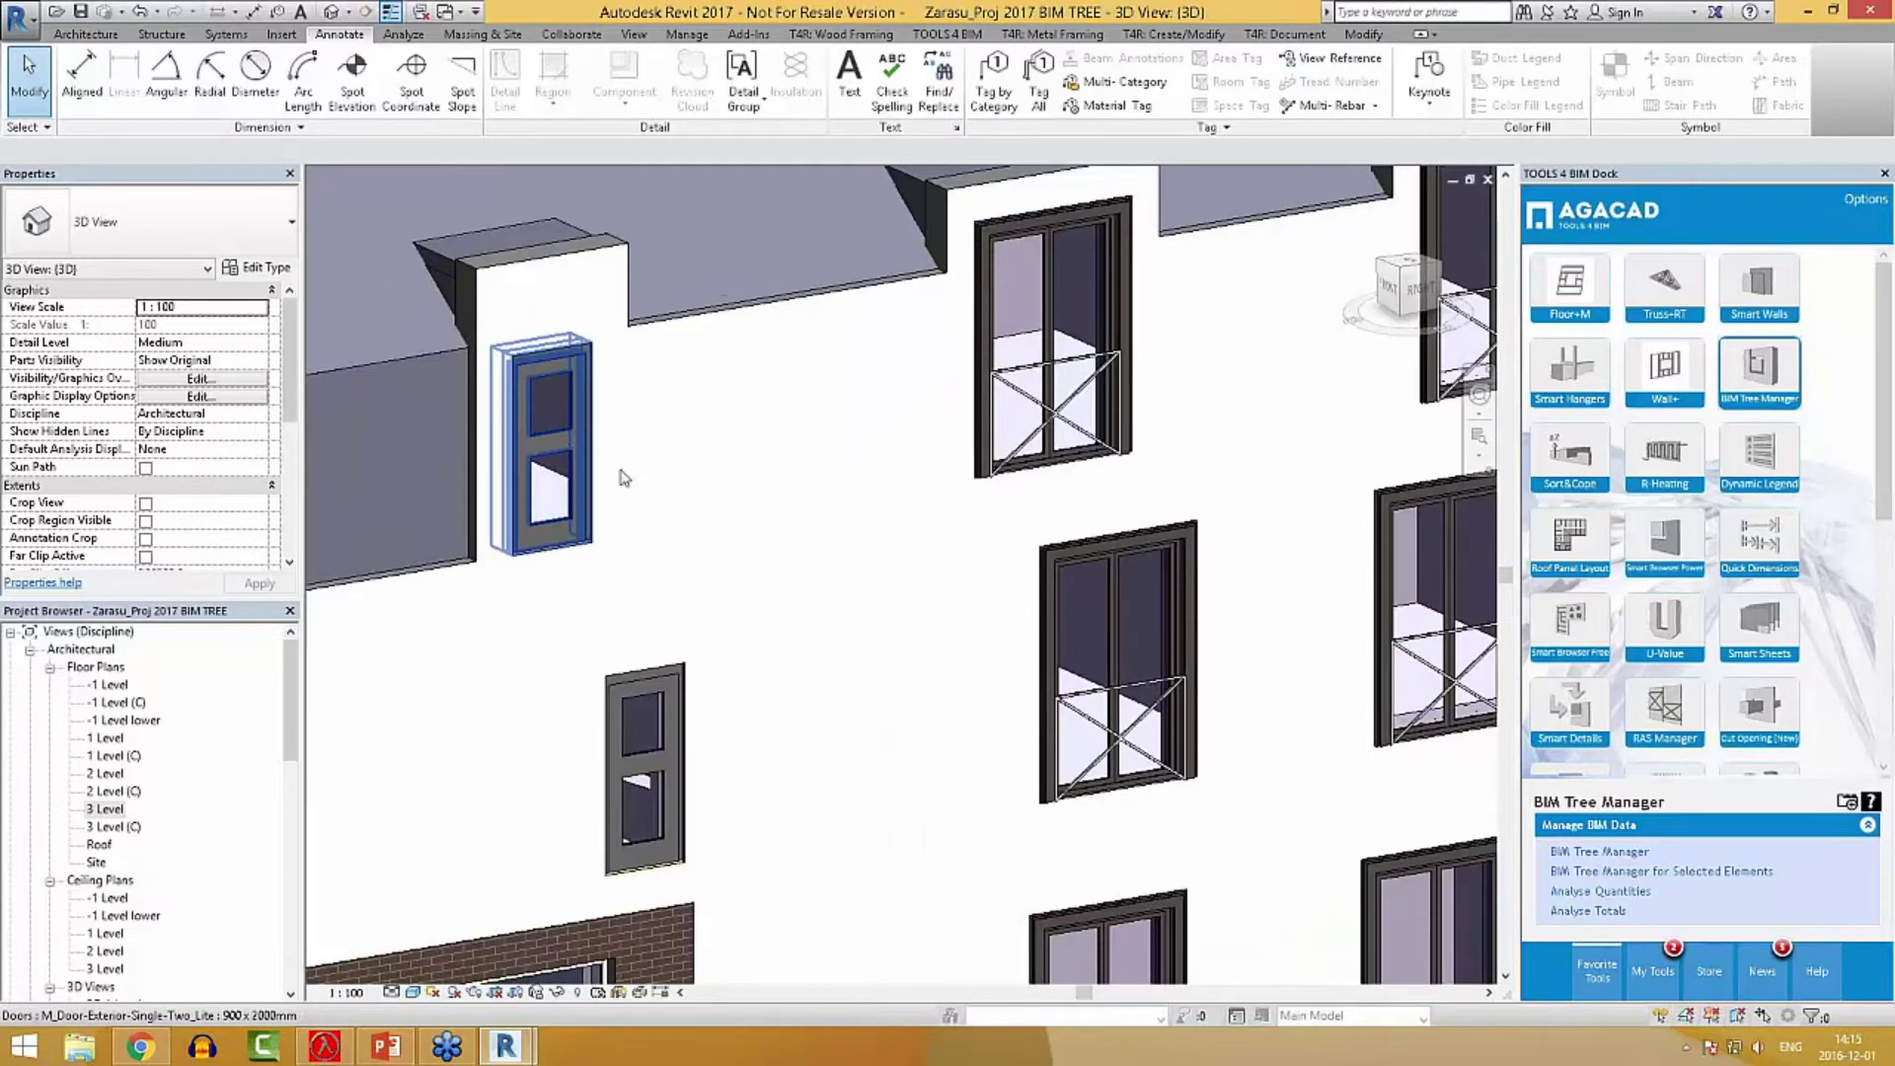
click(557, 444)
scroll(728, 513, down, 1)
scroll(728, 513, down, 3)
key(Escape)
scroll(636, 617, up, 2)
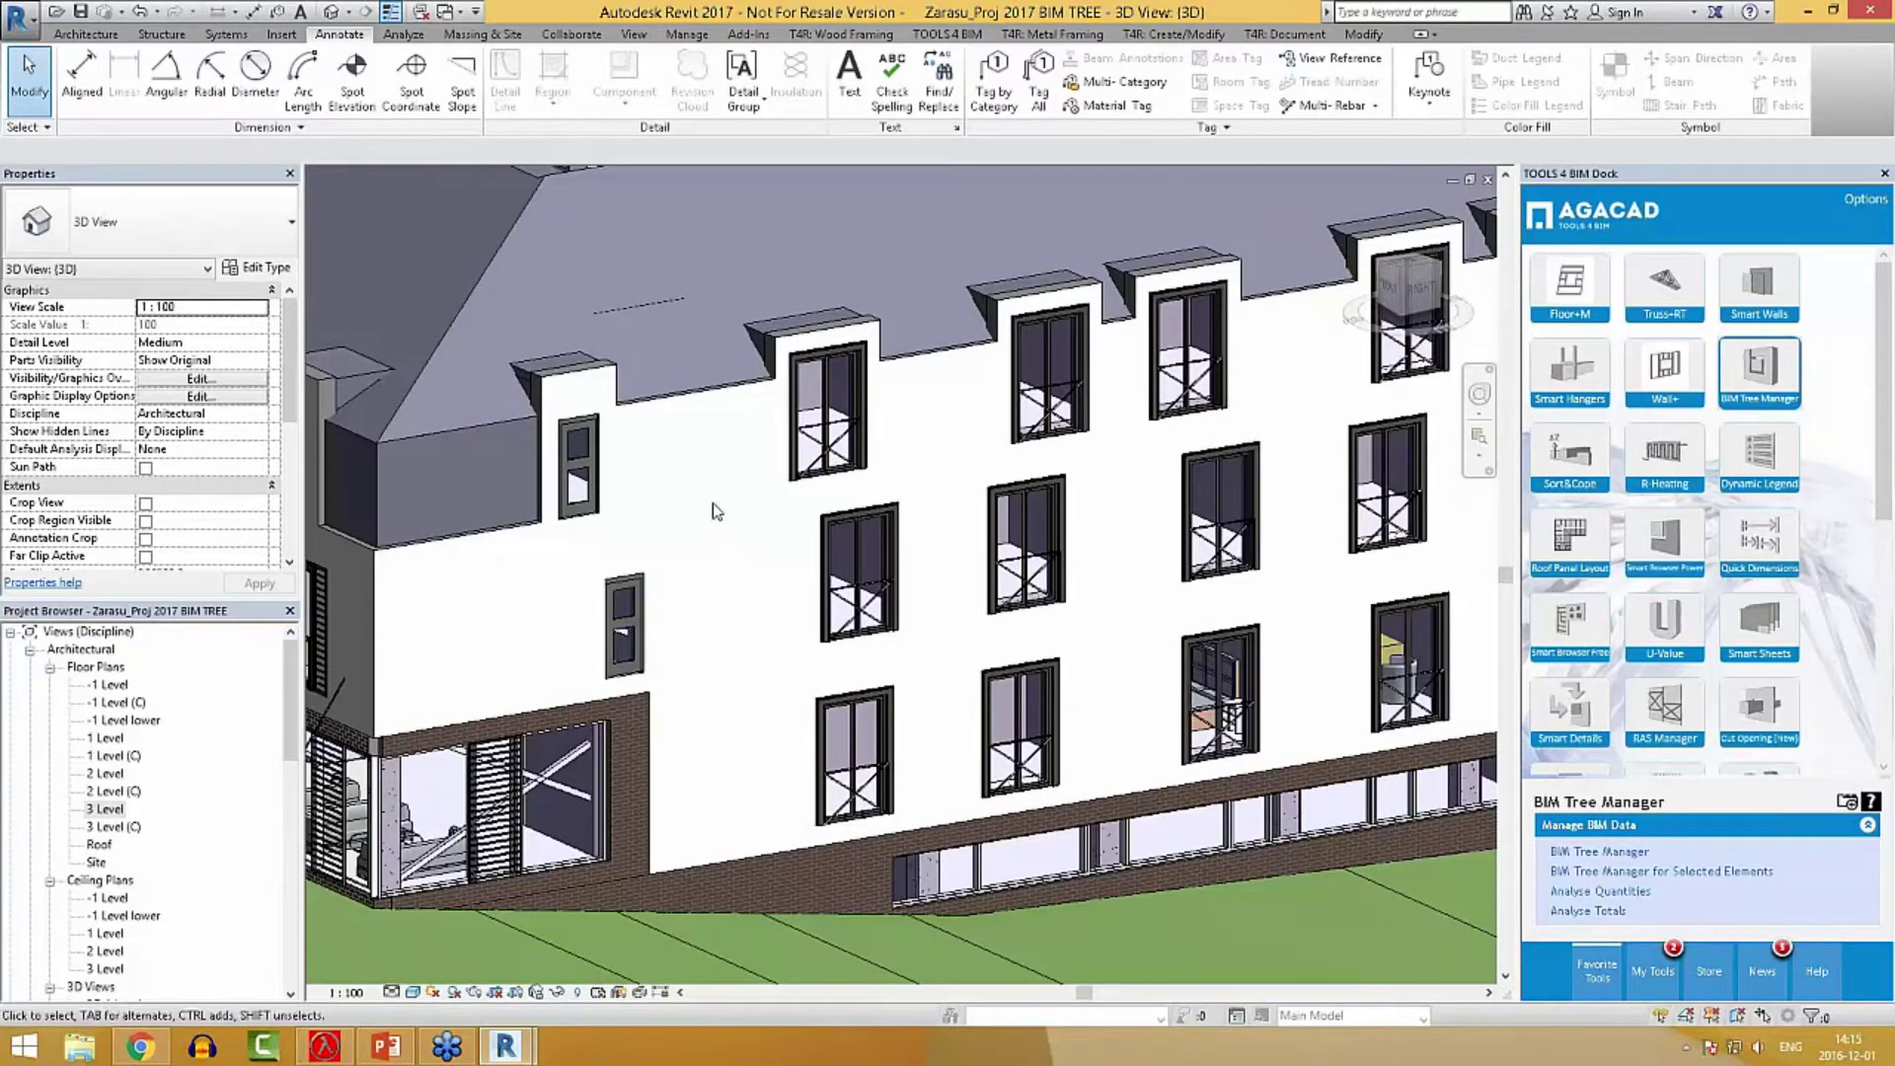
shift+middle_drag(705, 513, 801, 553)
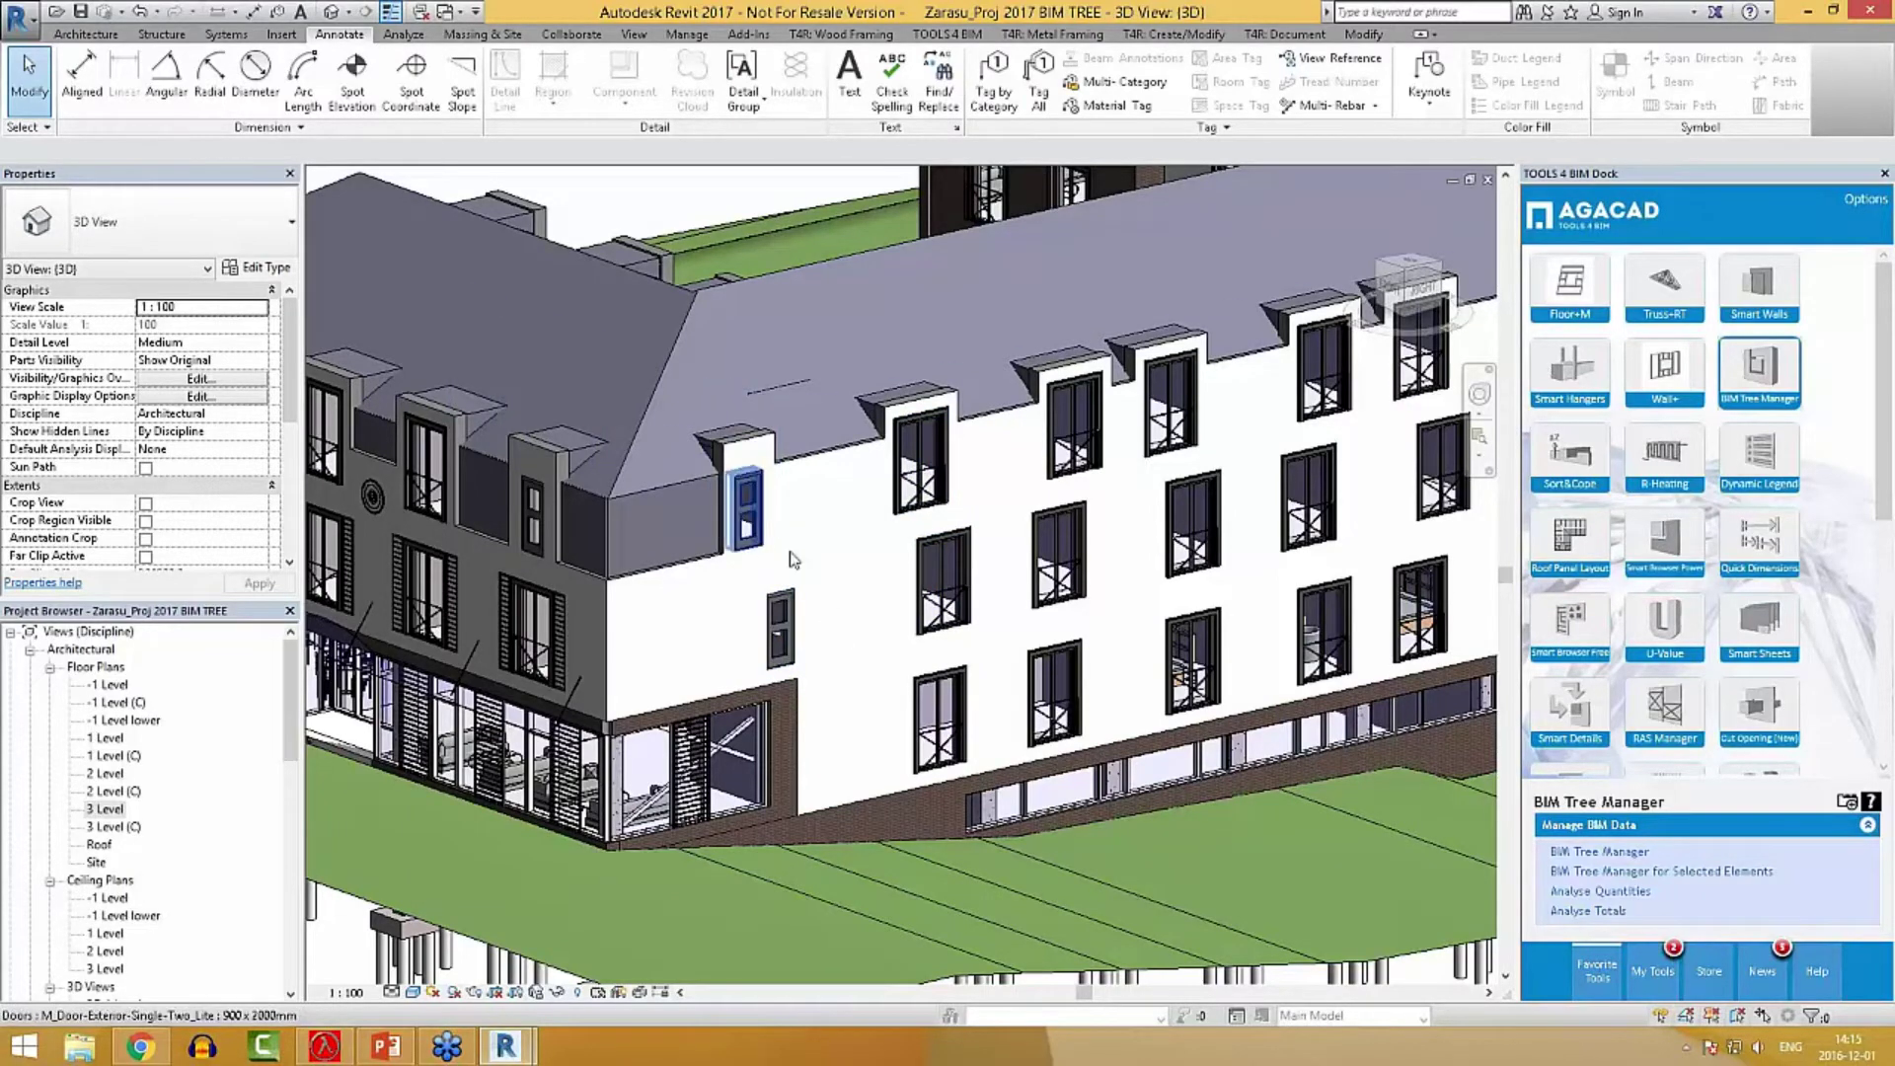
Check the 1 Level floor plan, then examine the courtyard side of the building in the 3D view.
double_click(109, 738)
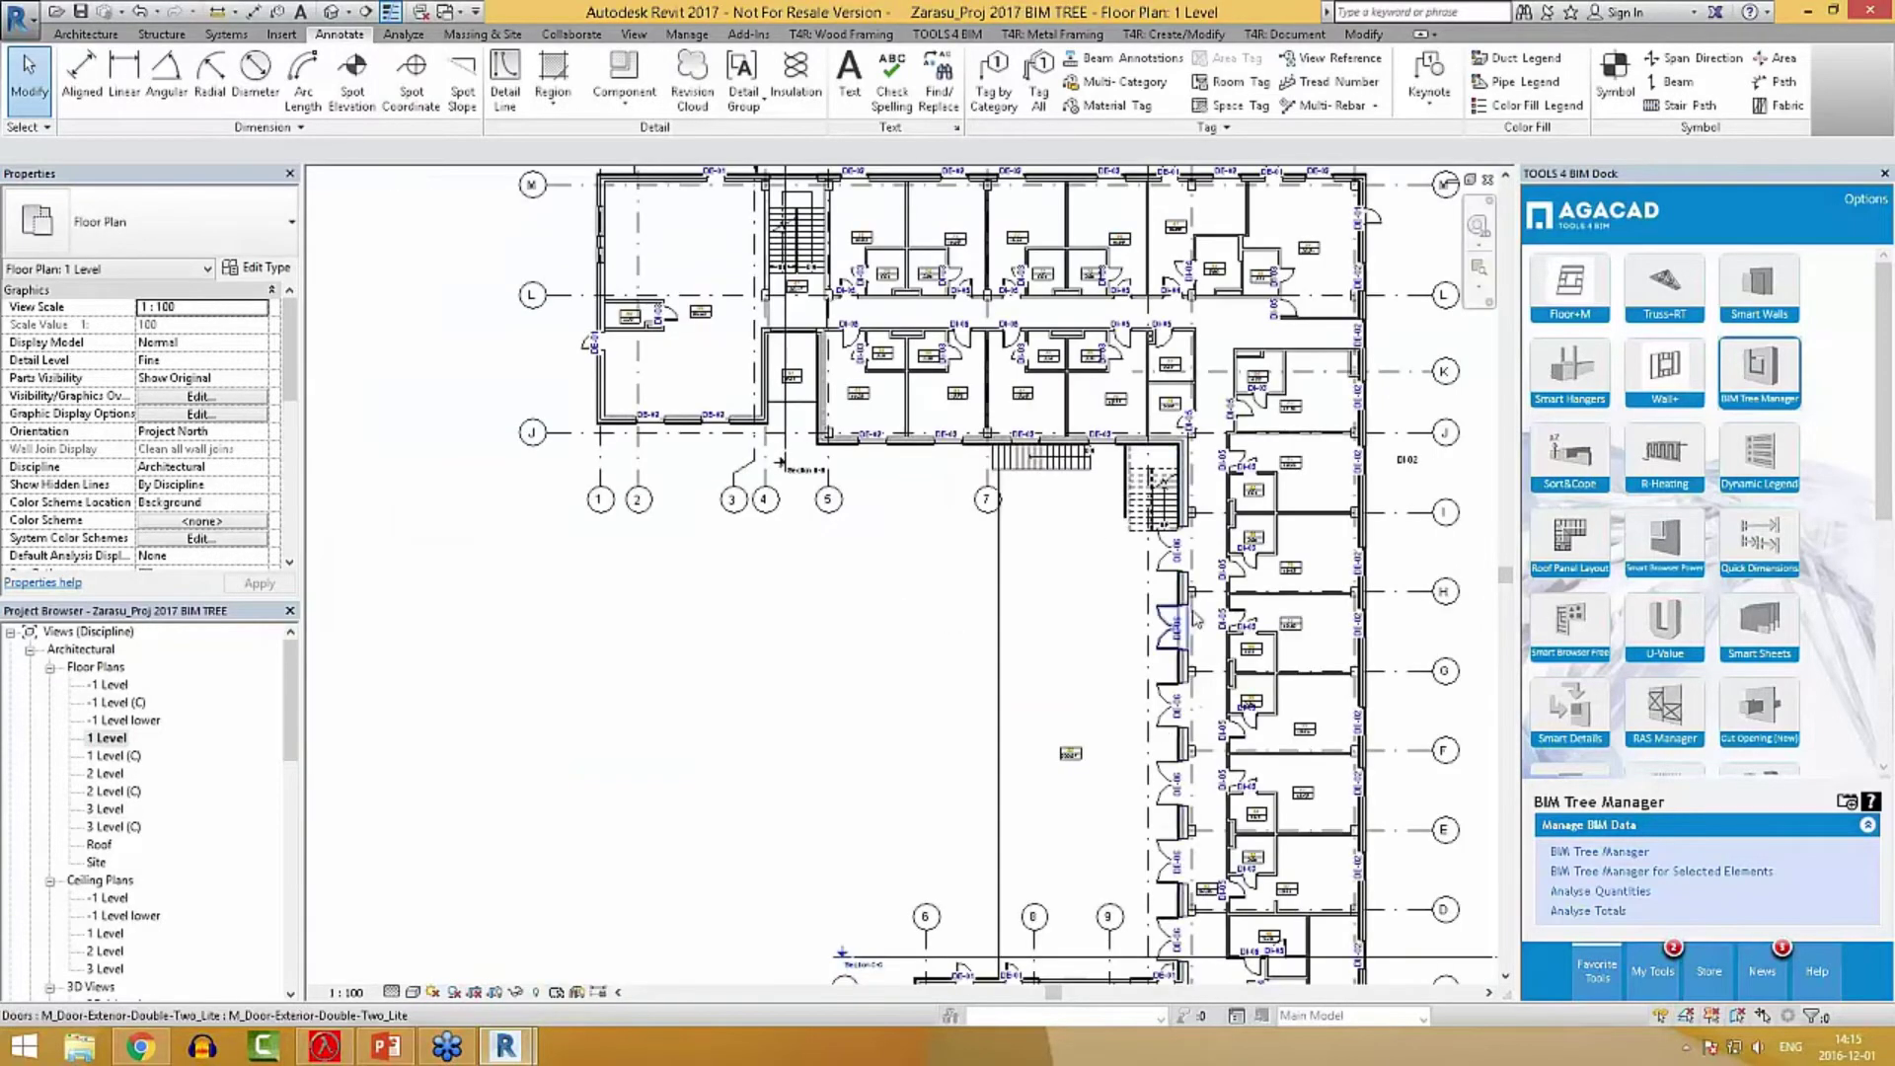
click(333, 15)
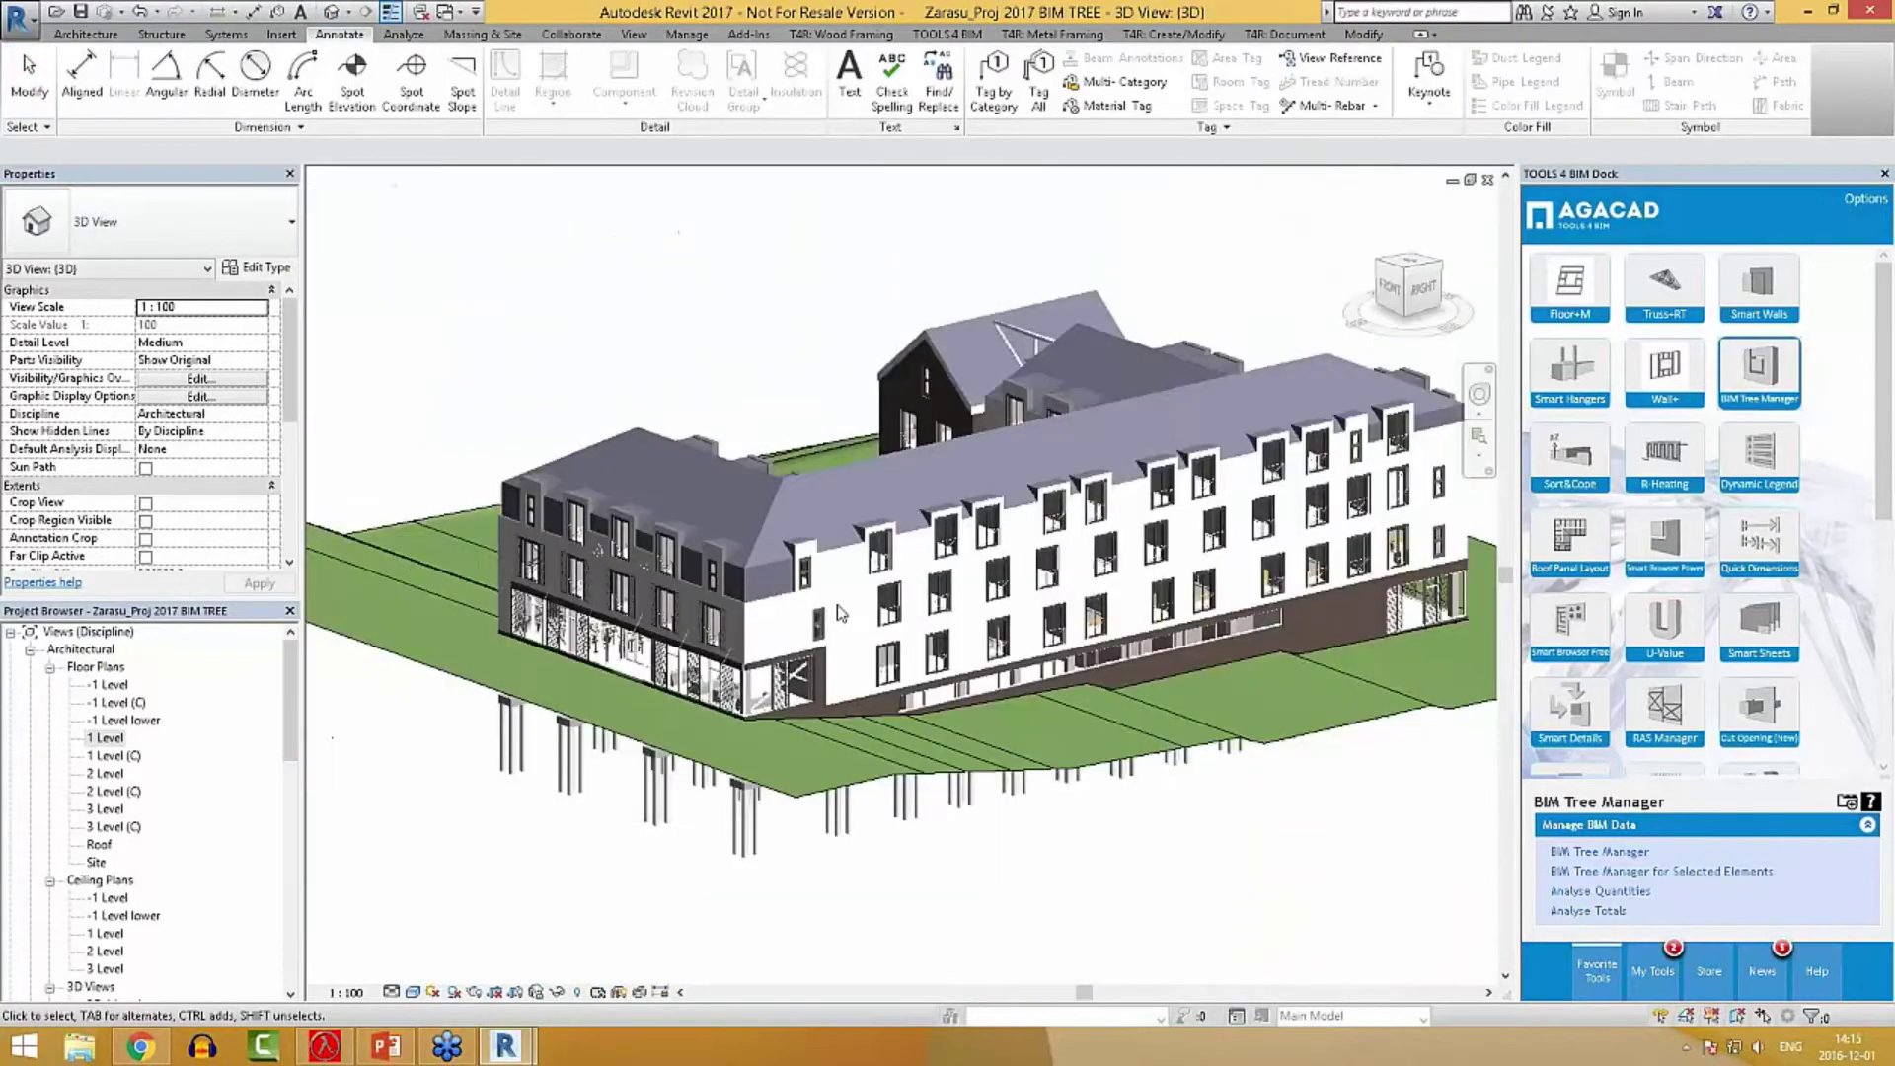
scroll(838, 611, down, 4)
shift+middle_drag(838, 612, 1210, 614)
shift+middle_drag(1481, 612, 1133, 766)
scroll(903, 473, up, 5)
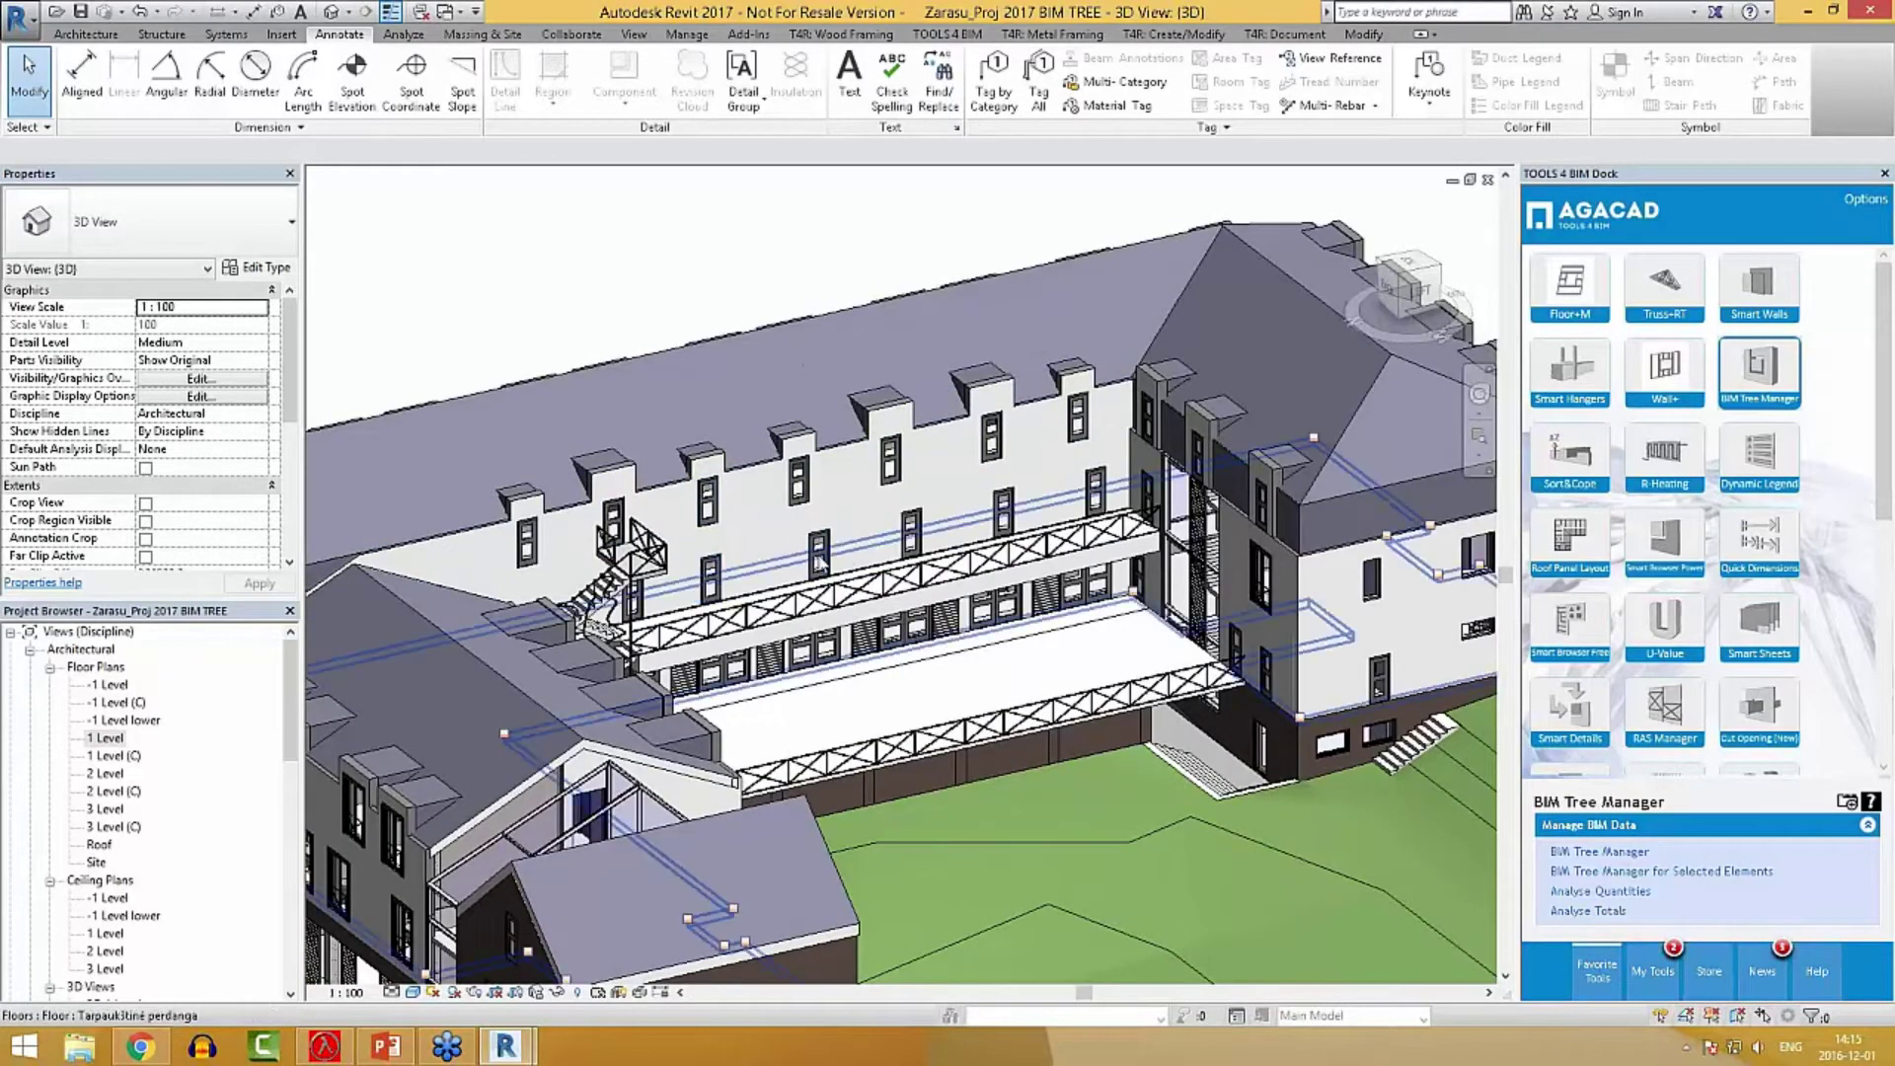
scroll(918, 541, down, 5)
shift+middle_drag(918, 541, 775, 632)
Bring back the BIM Tree Manager in a smaller window over the model and list the Single Panel Door elements.
mouse_move(506, 1045)
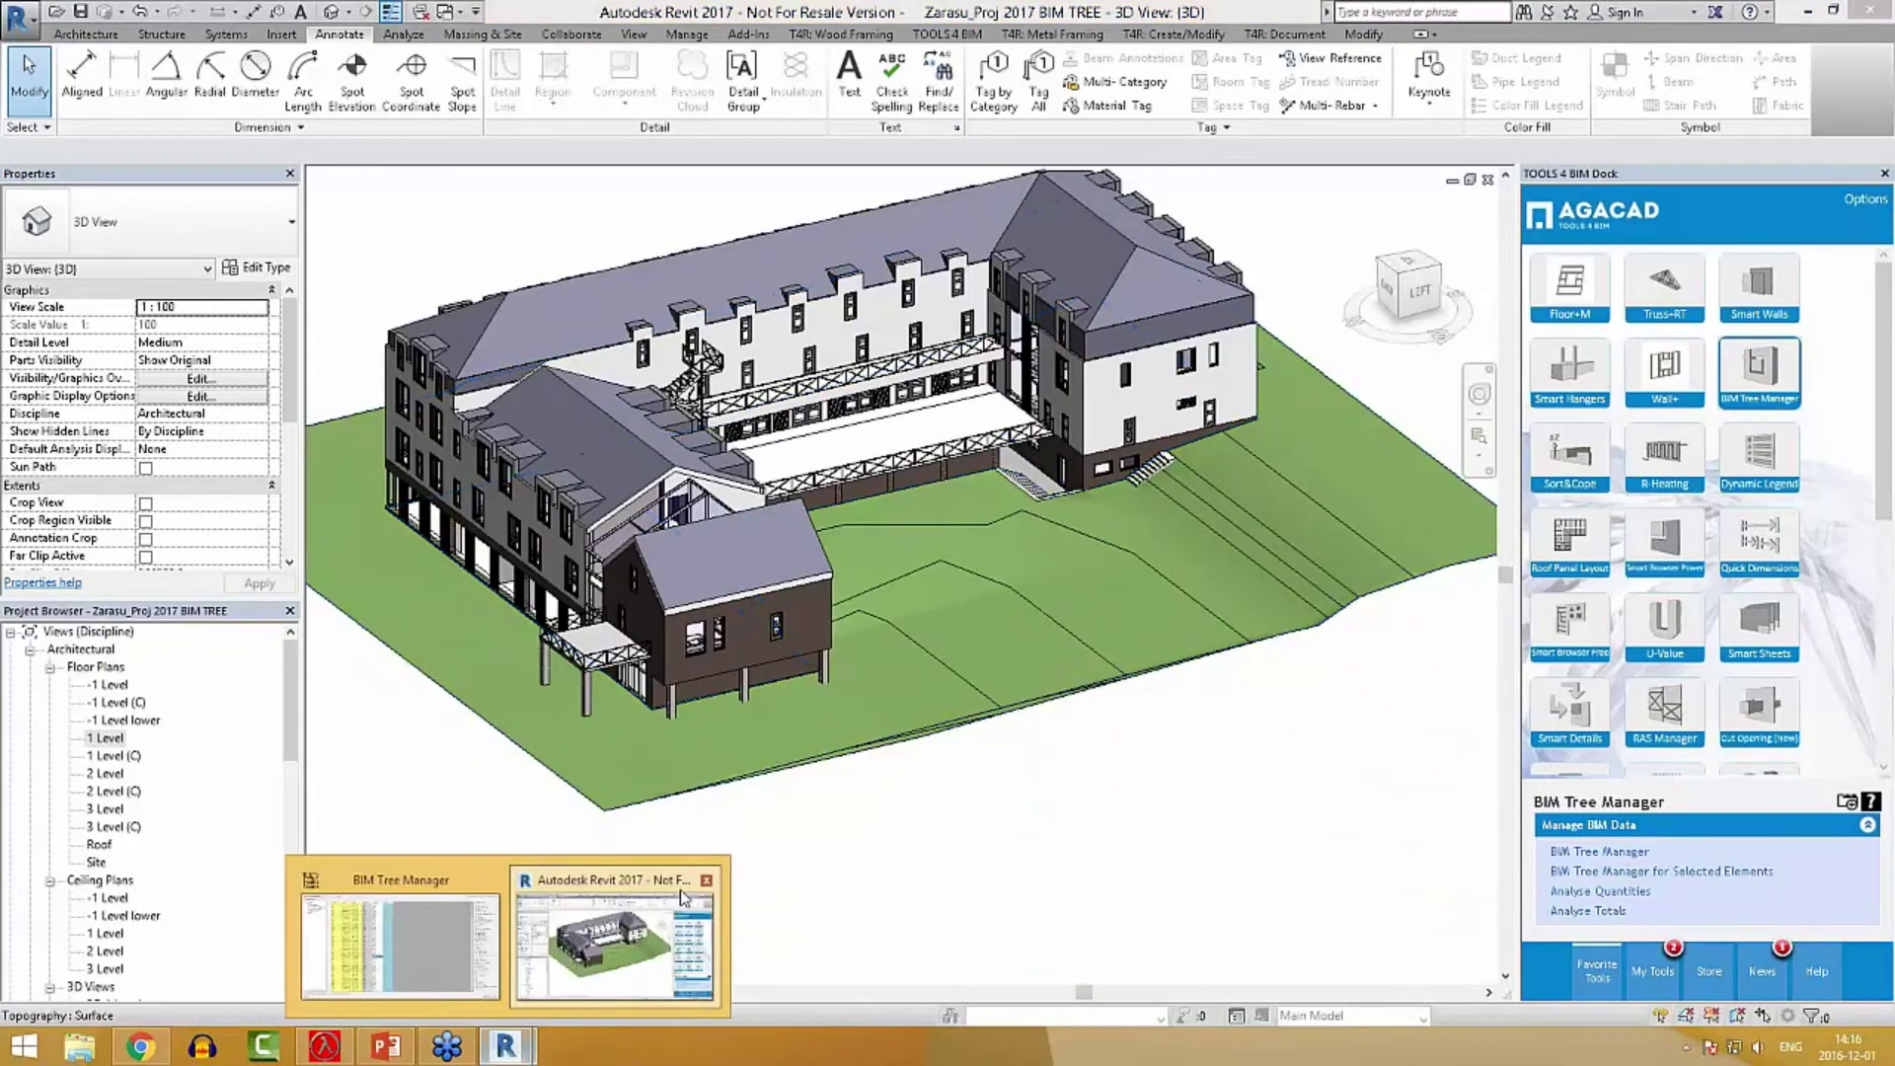
click(395, 933)
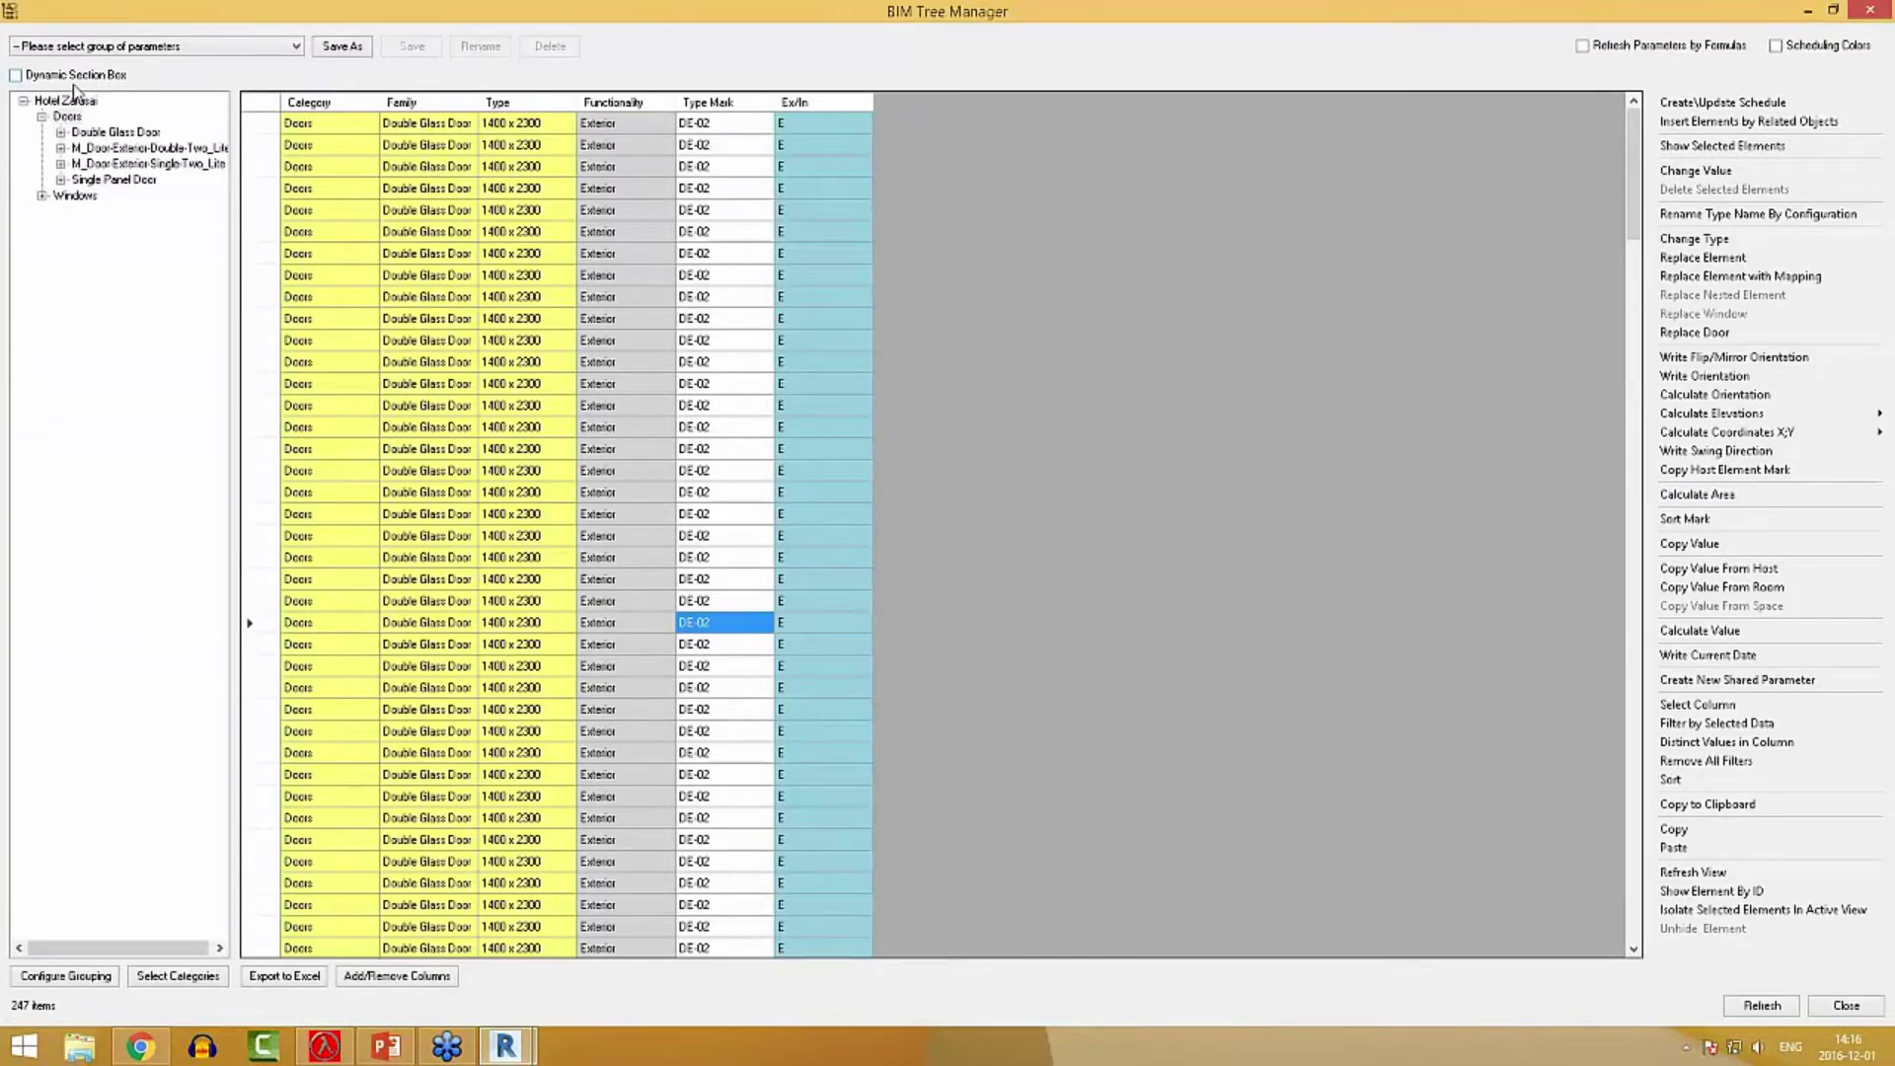
click(1833, 10)
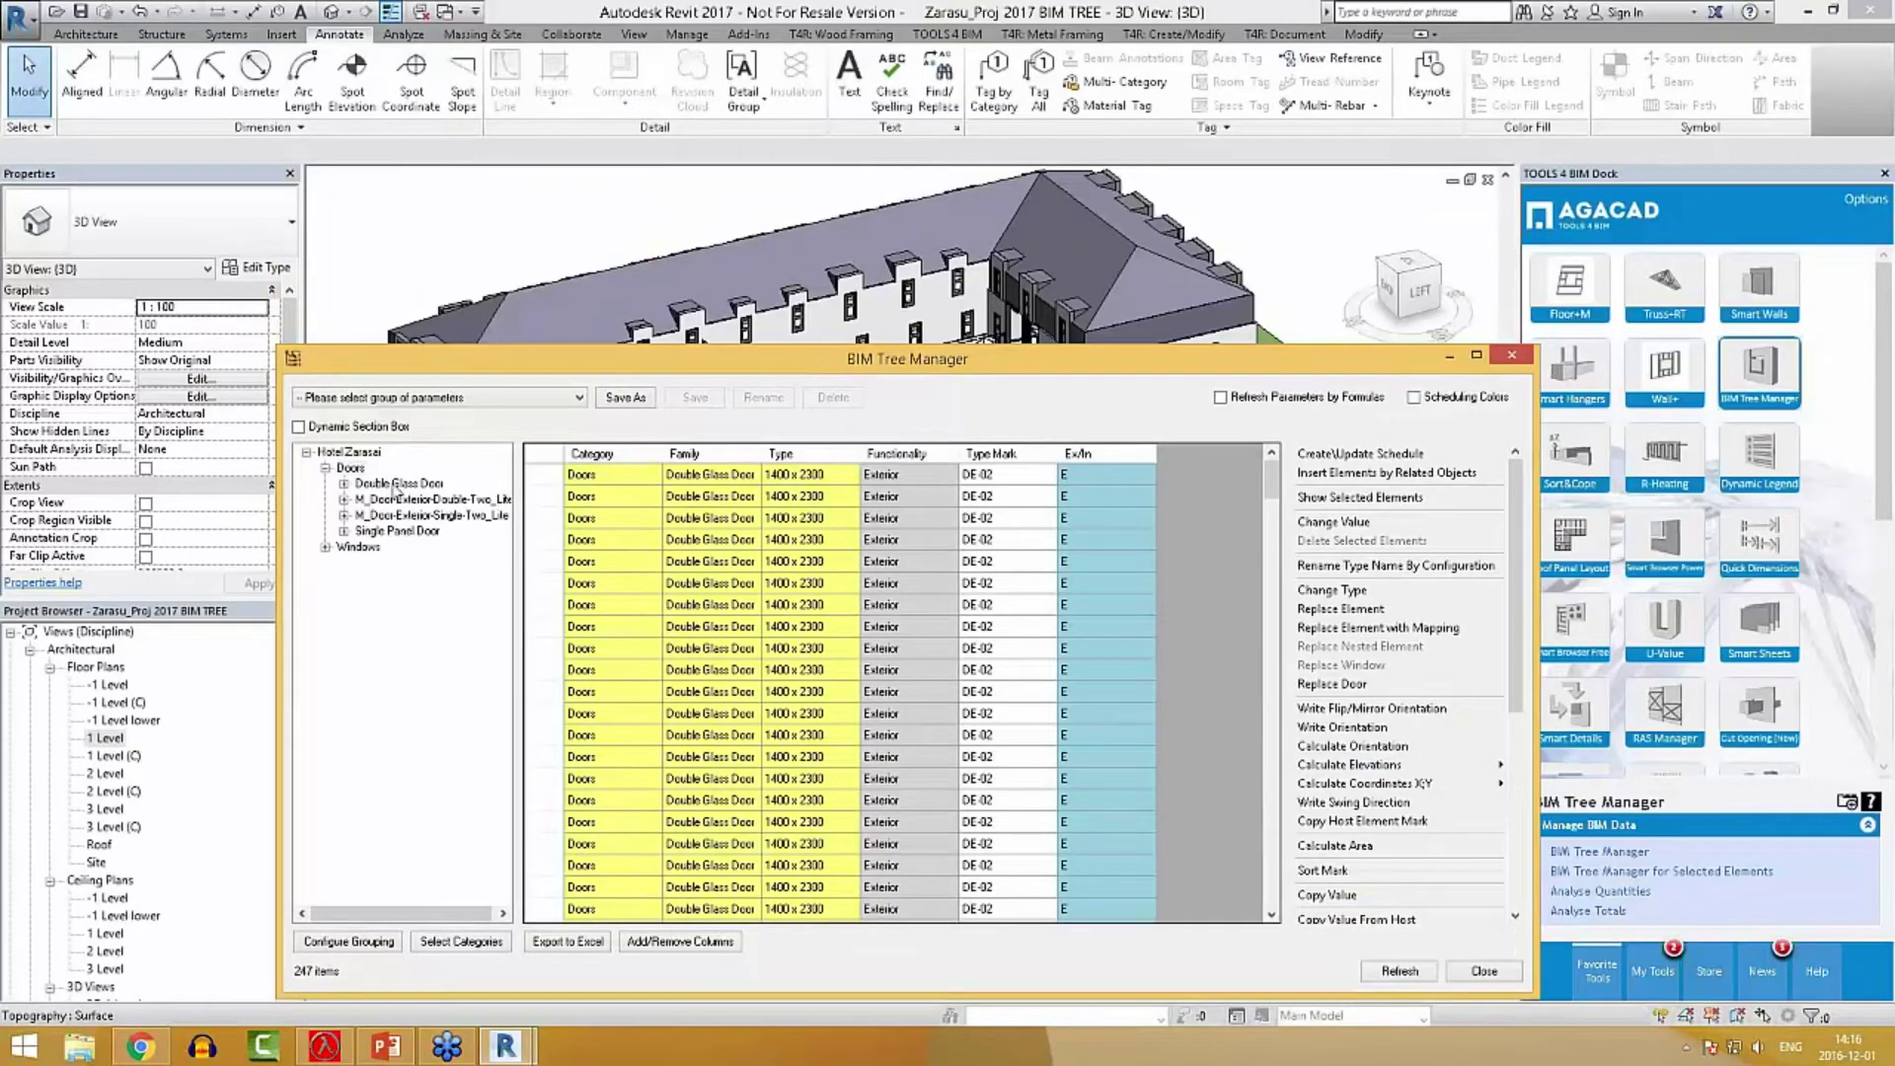
click(396, 531)
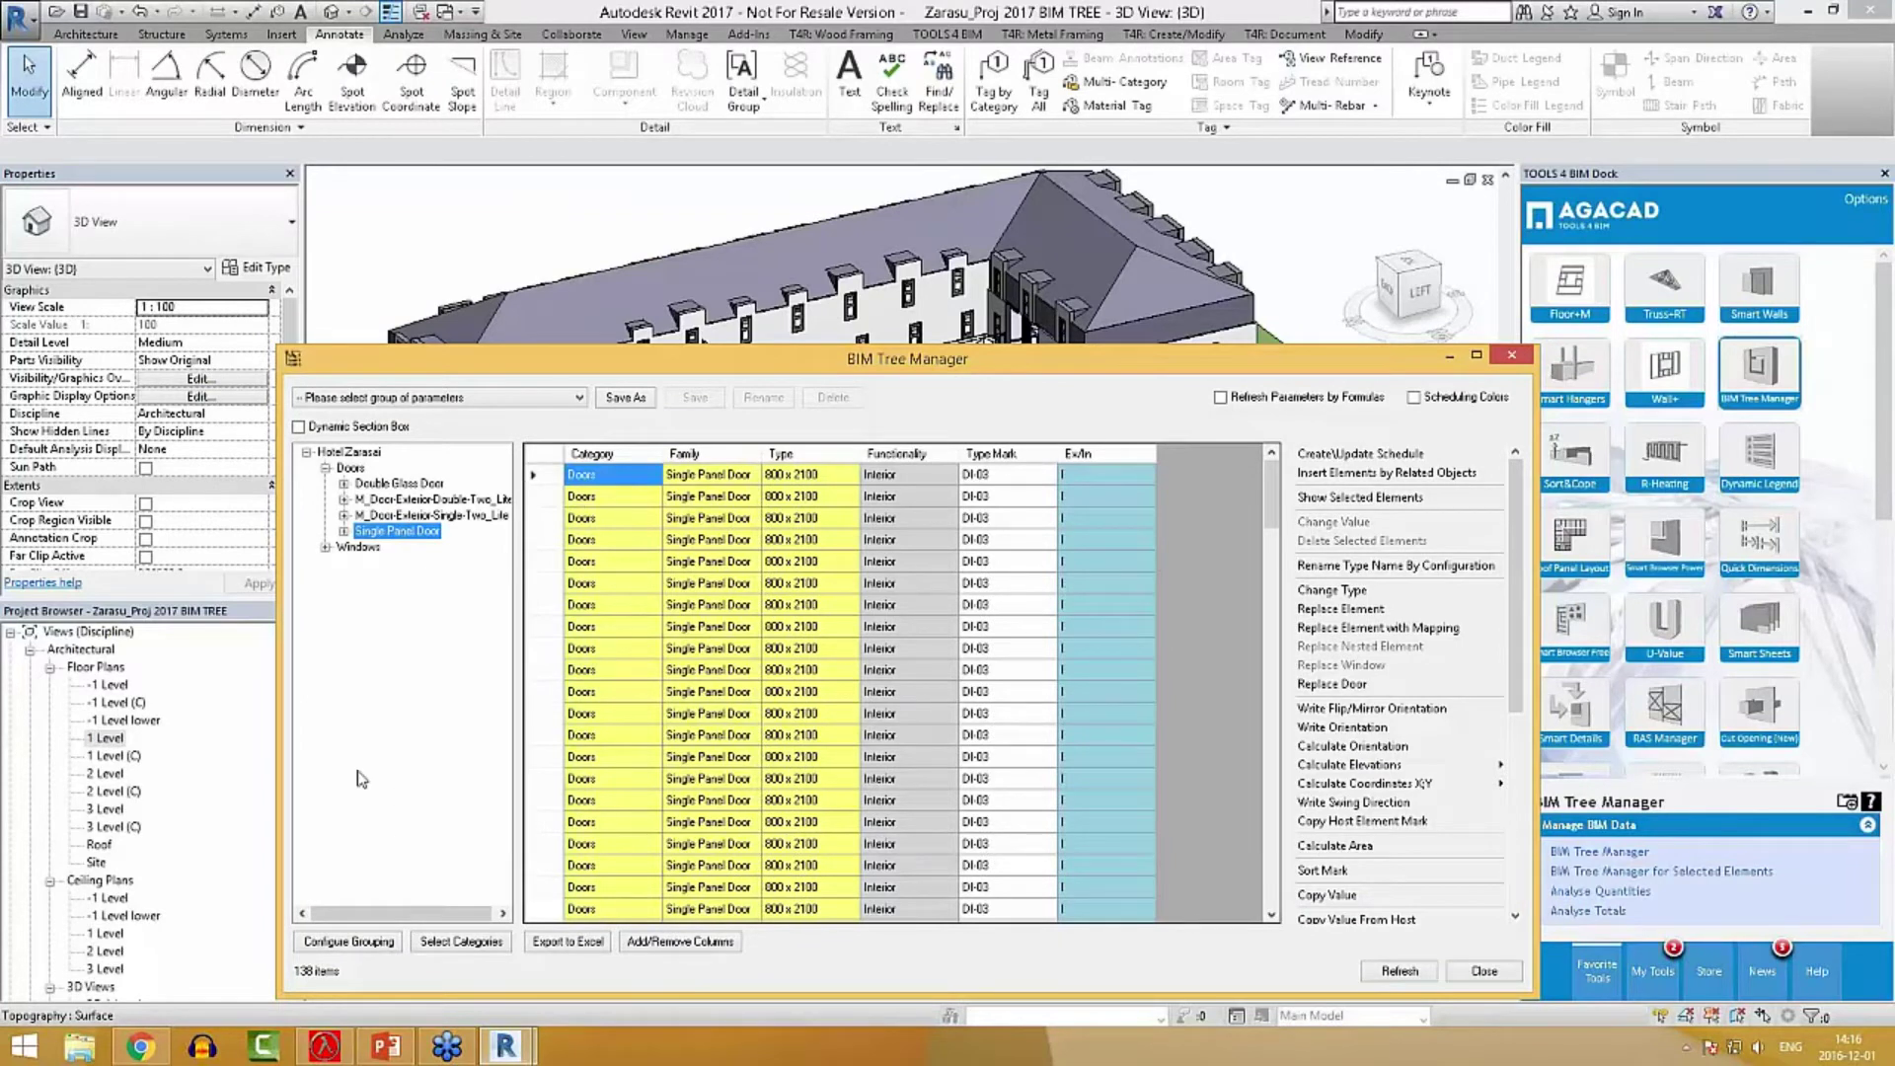
Add Functionality to the tree grouping, placed between Category and Family.
click(385, 945)
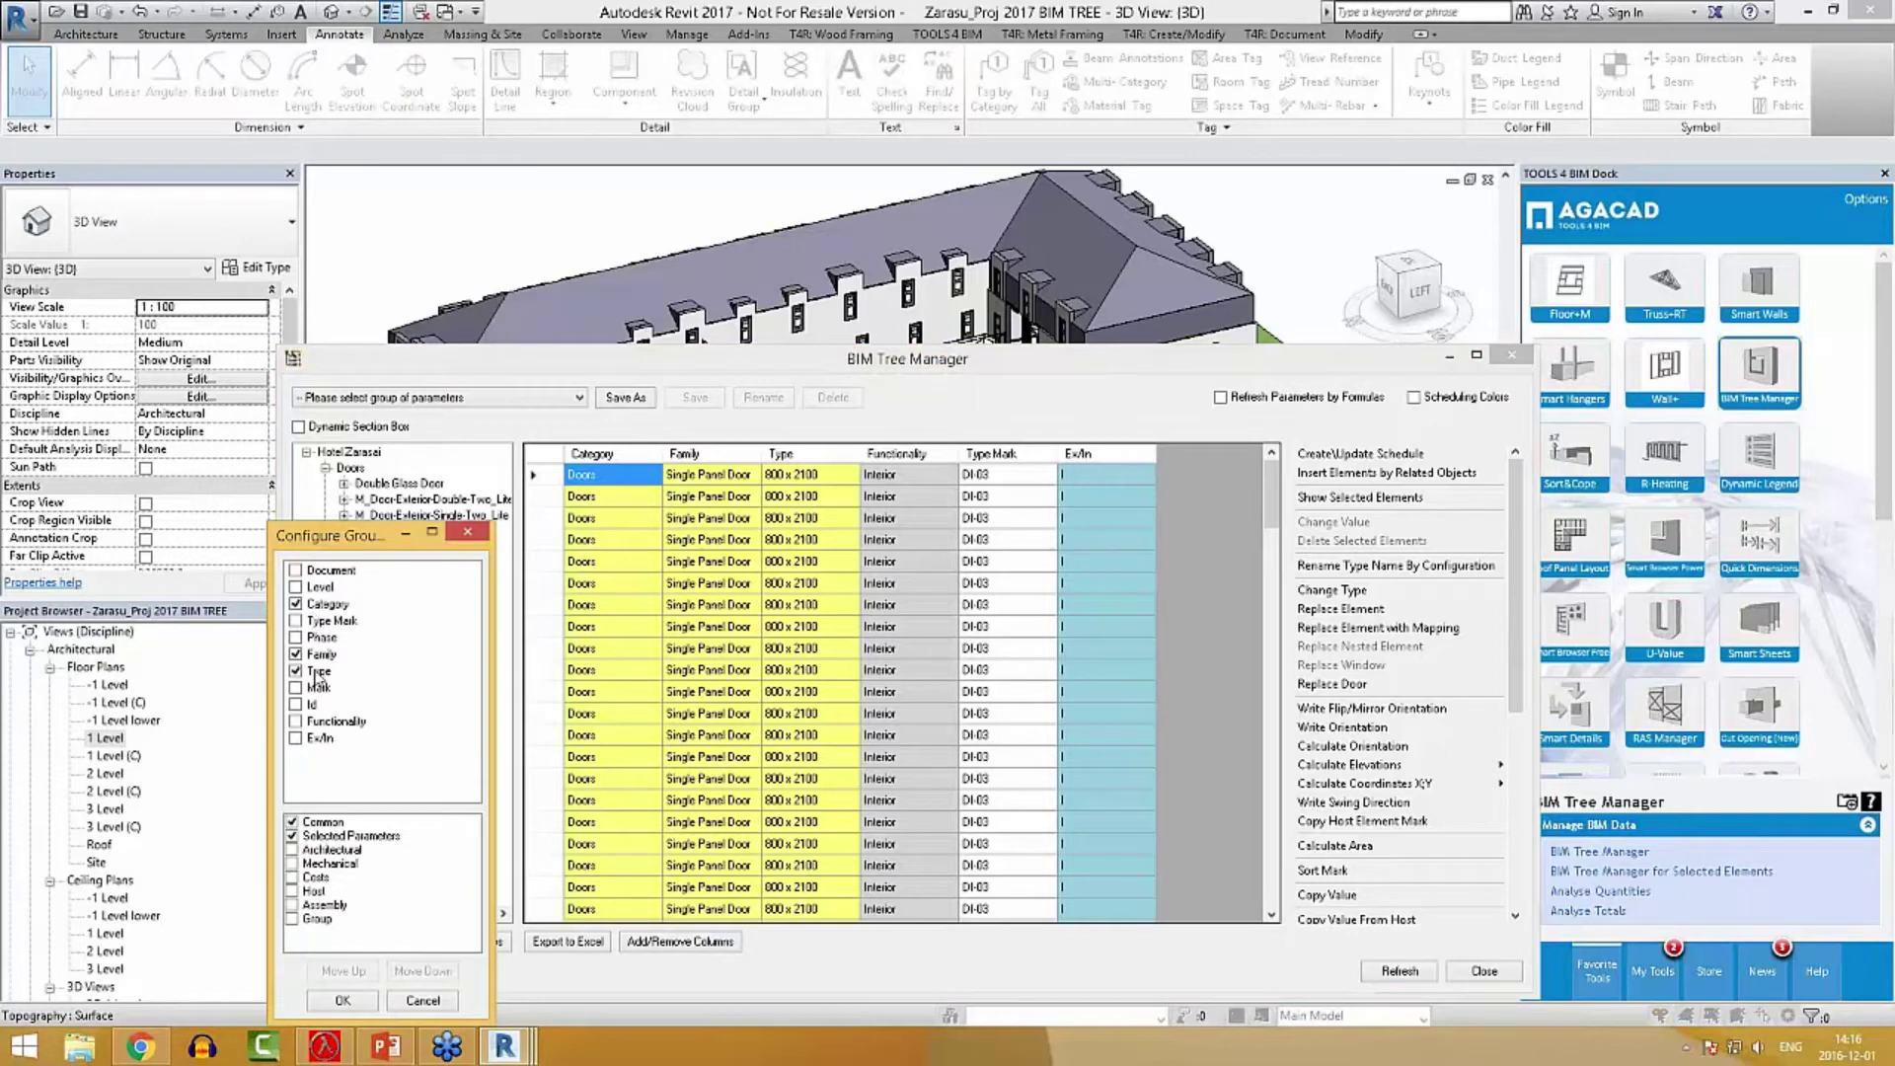
click(296, 722)
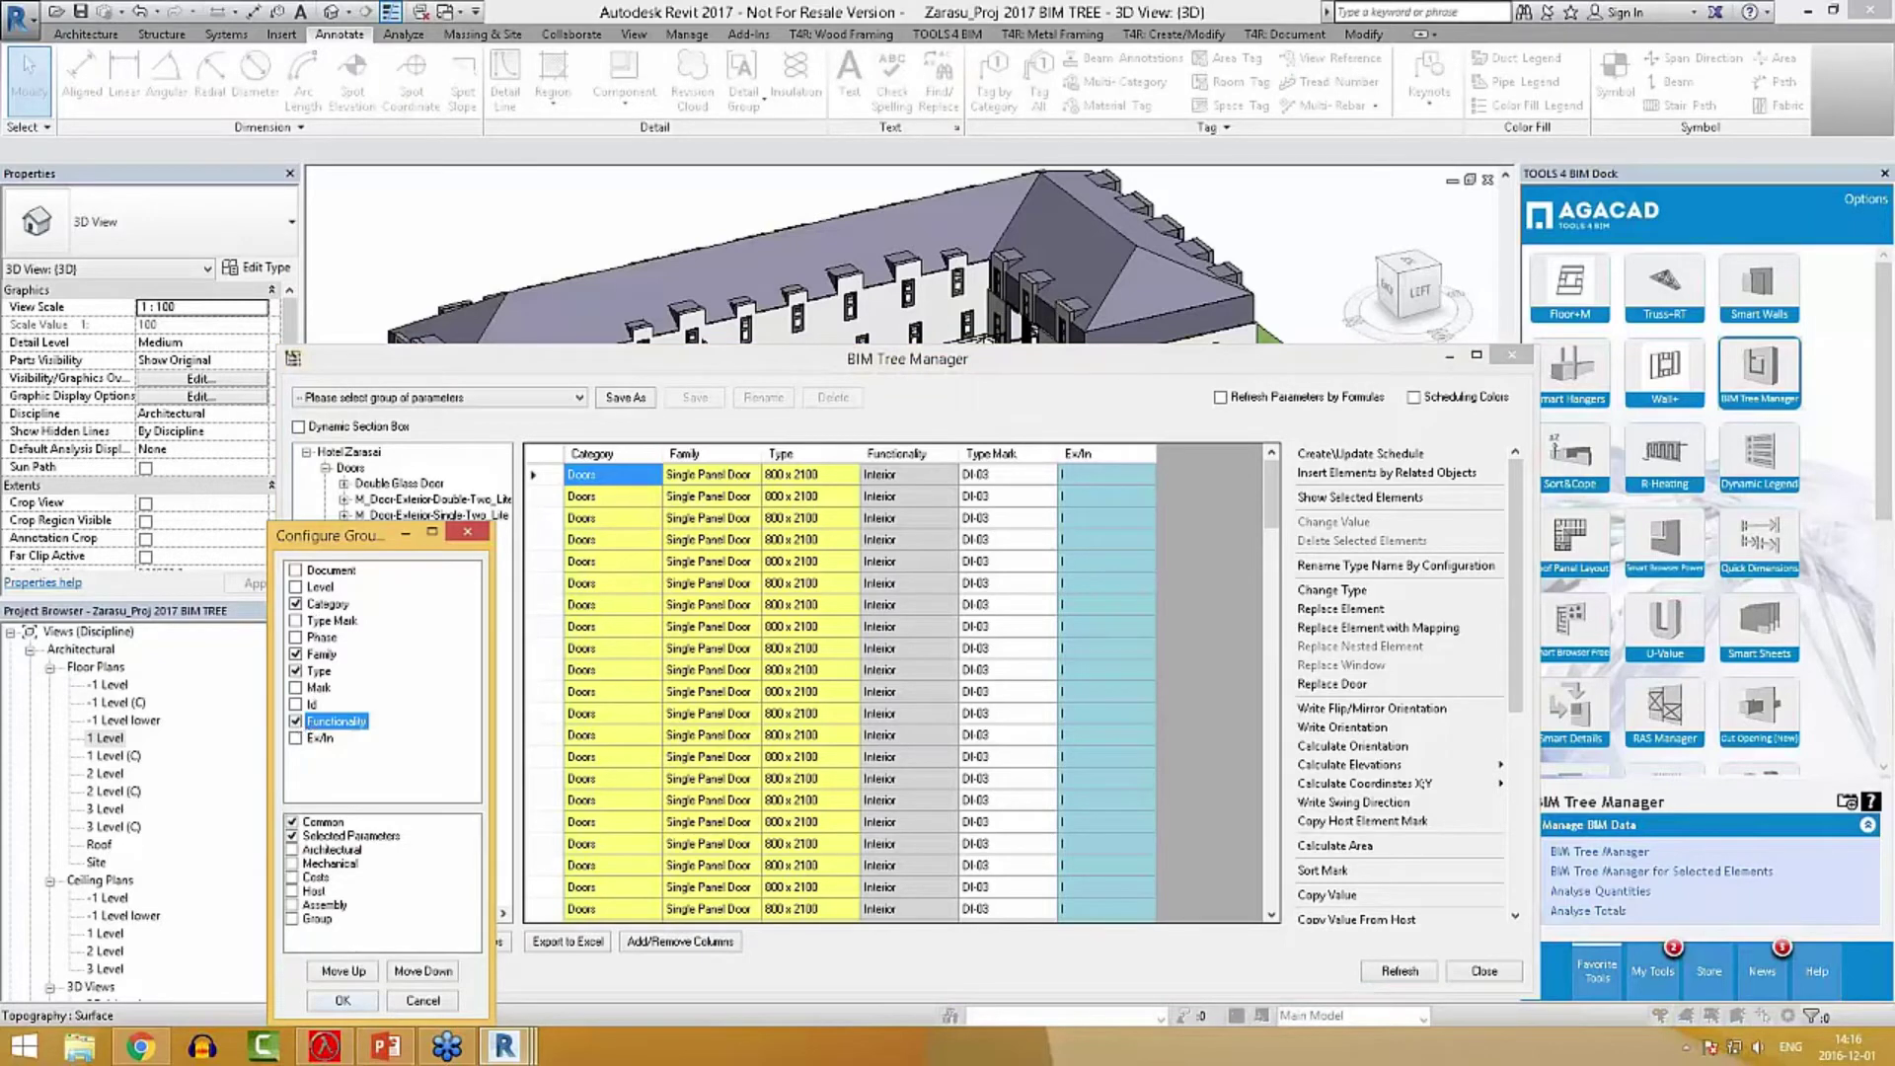
click(350, 973)
click(351, 973)
click(351, 973)
click(350, 974)
click(351, 973)
click(351, 973)
click(353, 974)
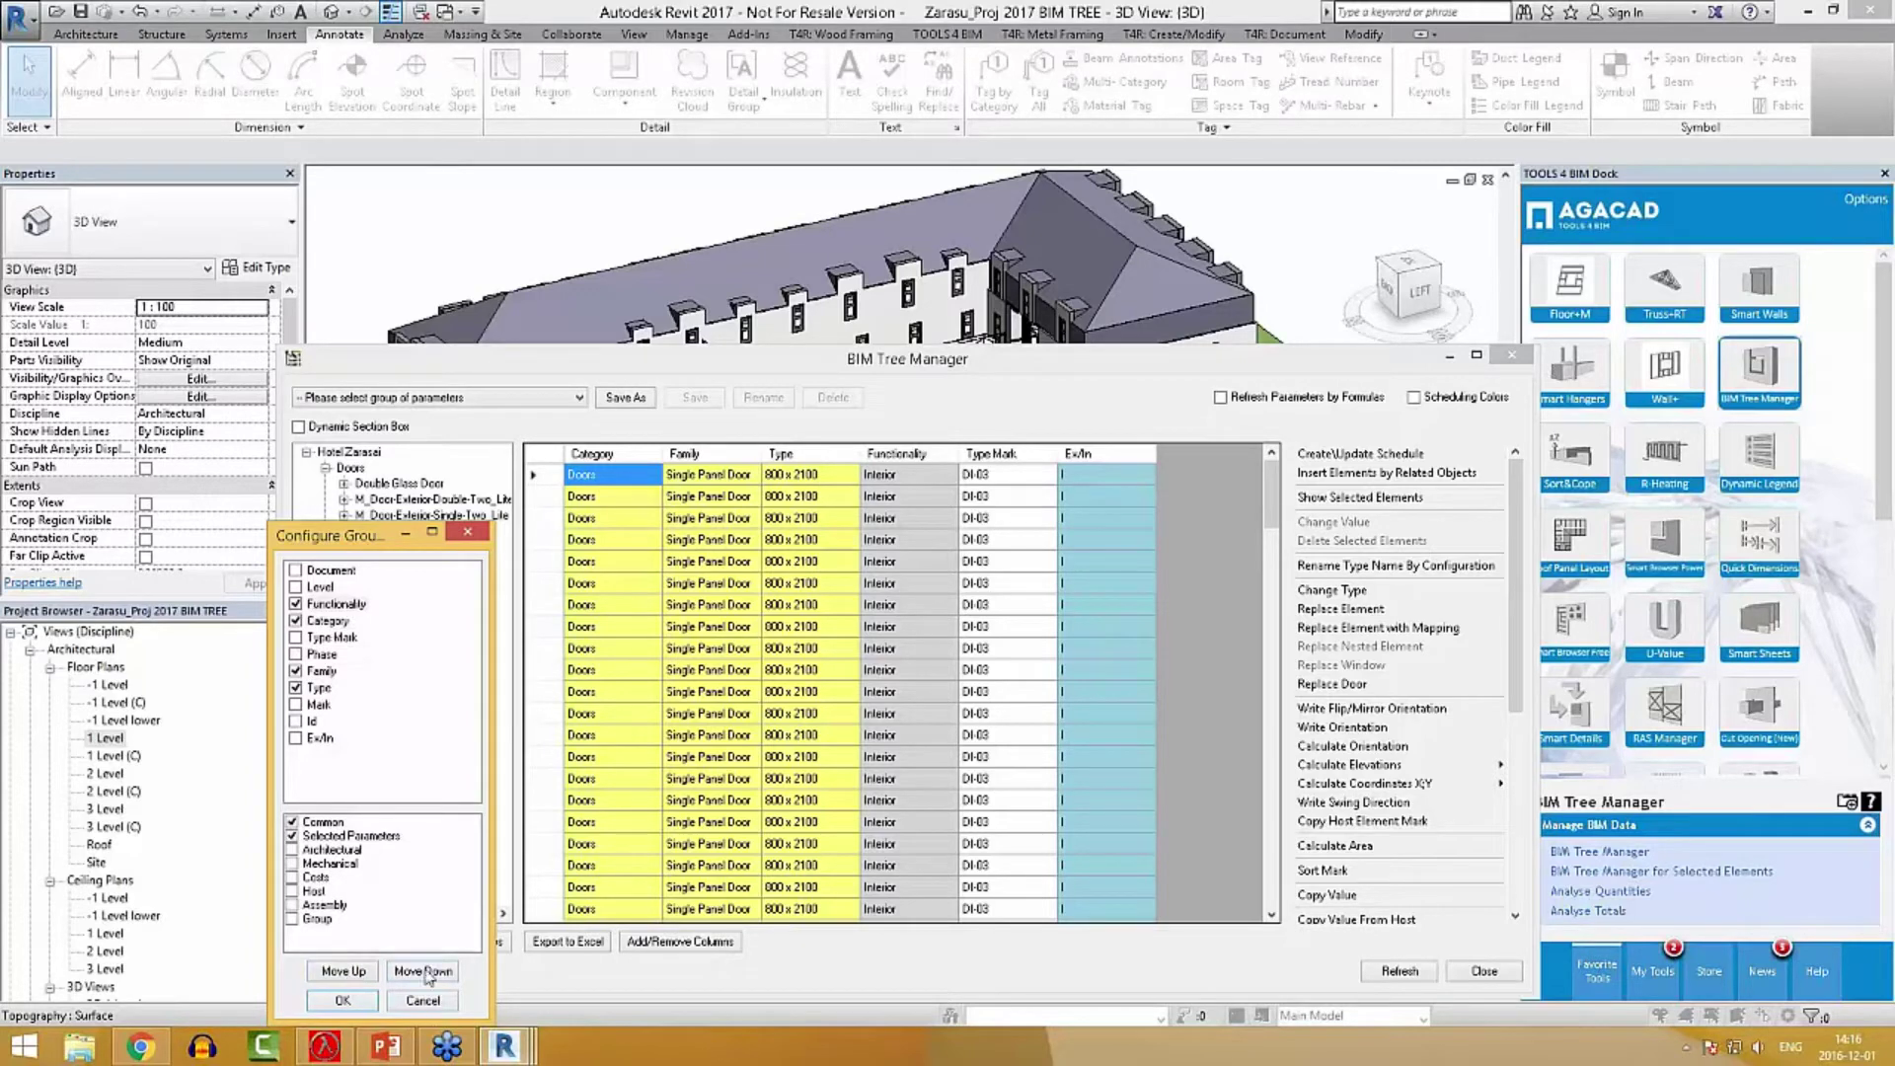
click(338, 1002)
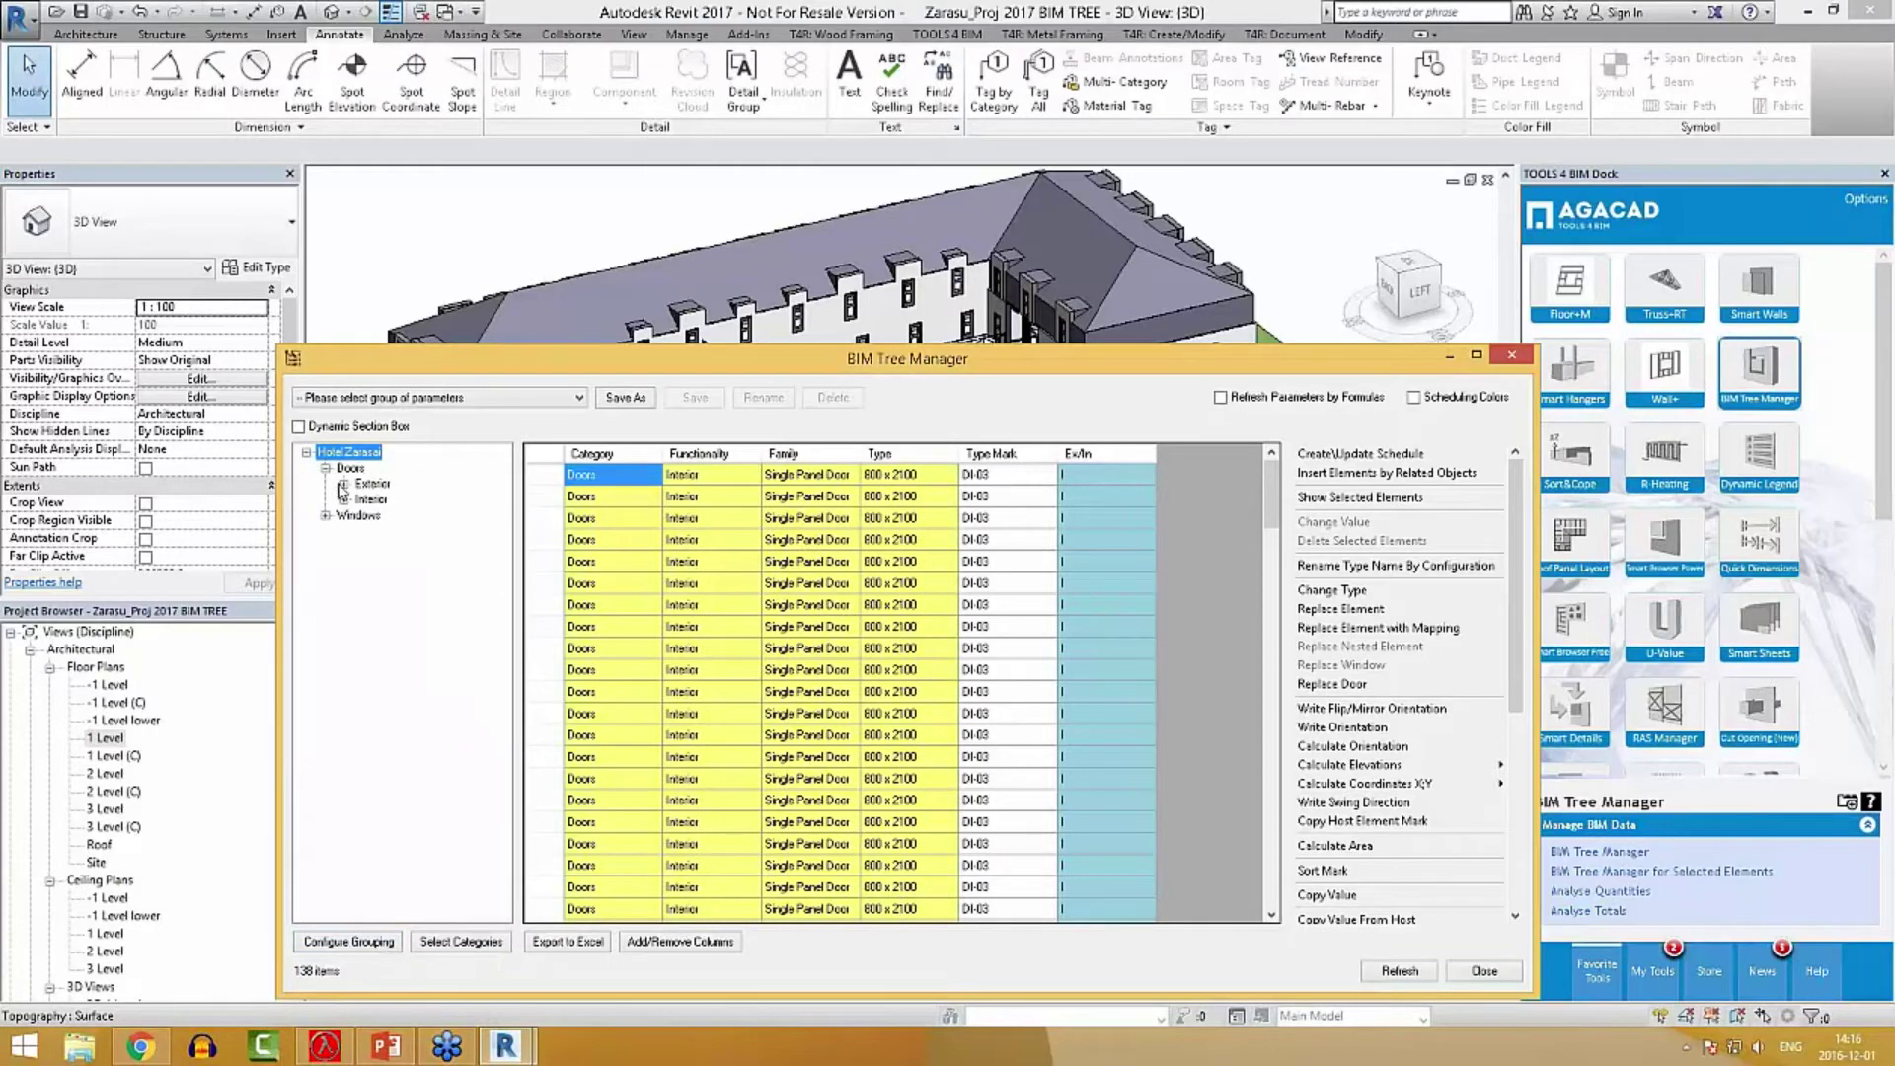
List the exterior and interior doors in turn, then expand the Exterior group to show its door families.
click(372, 483)
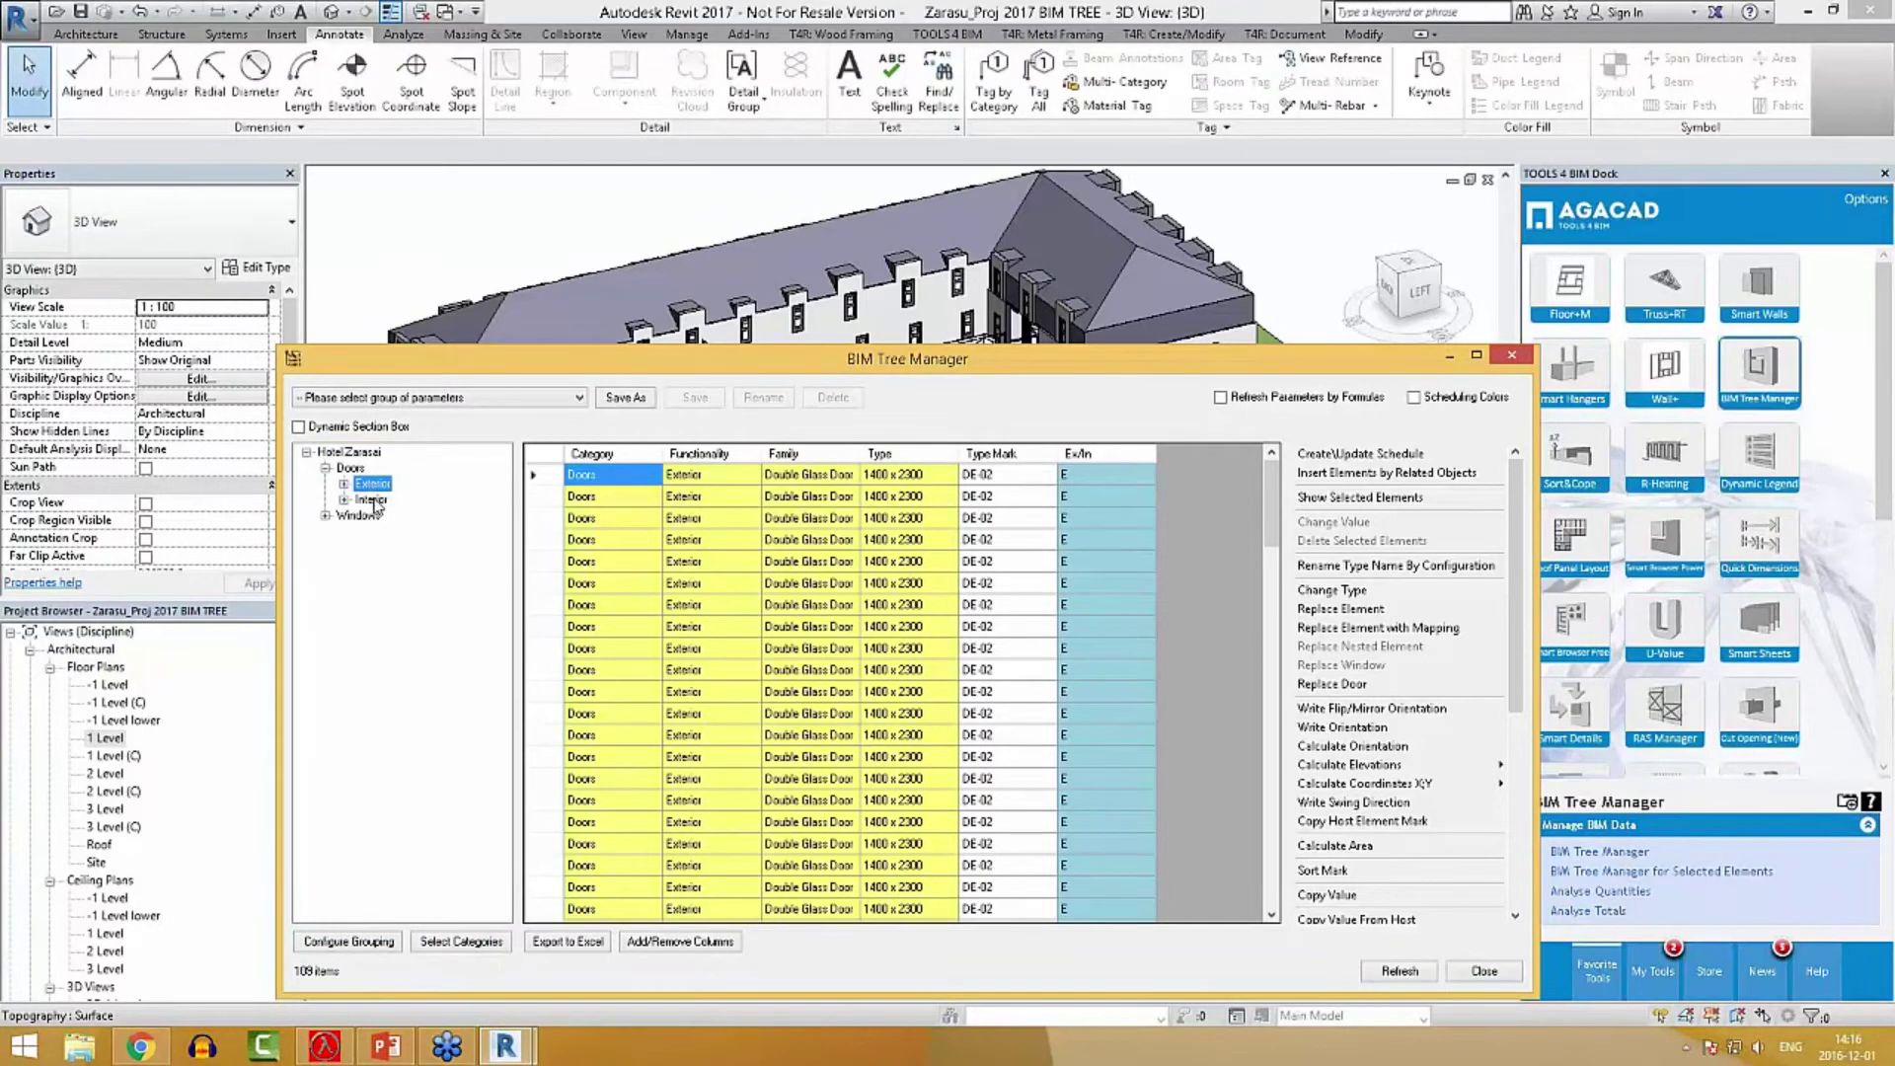
click(371, 500)
click(370, 483)
click(345, 485)
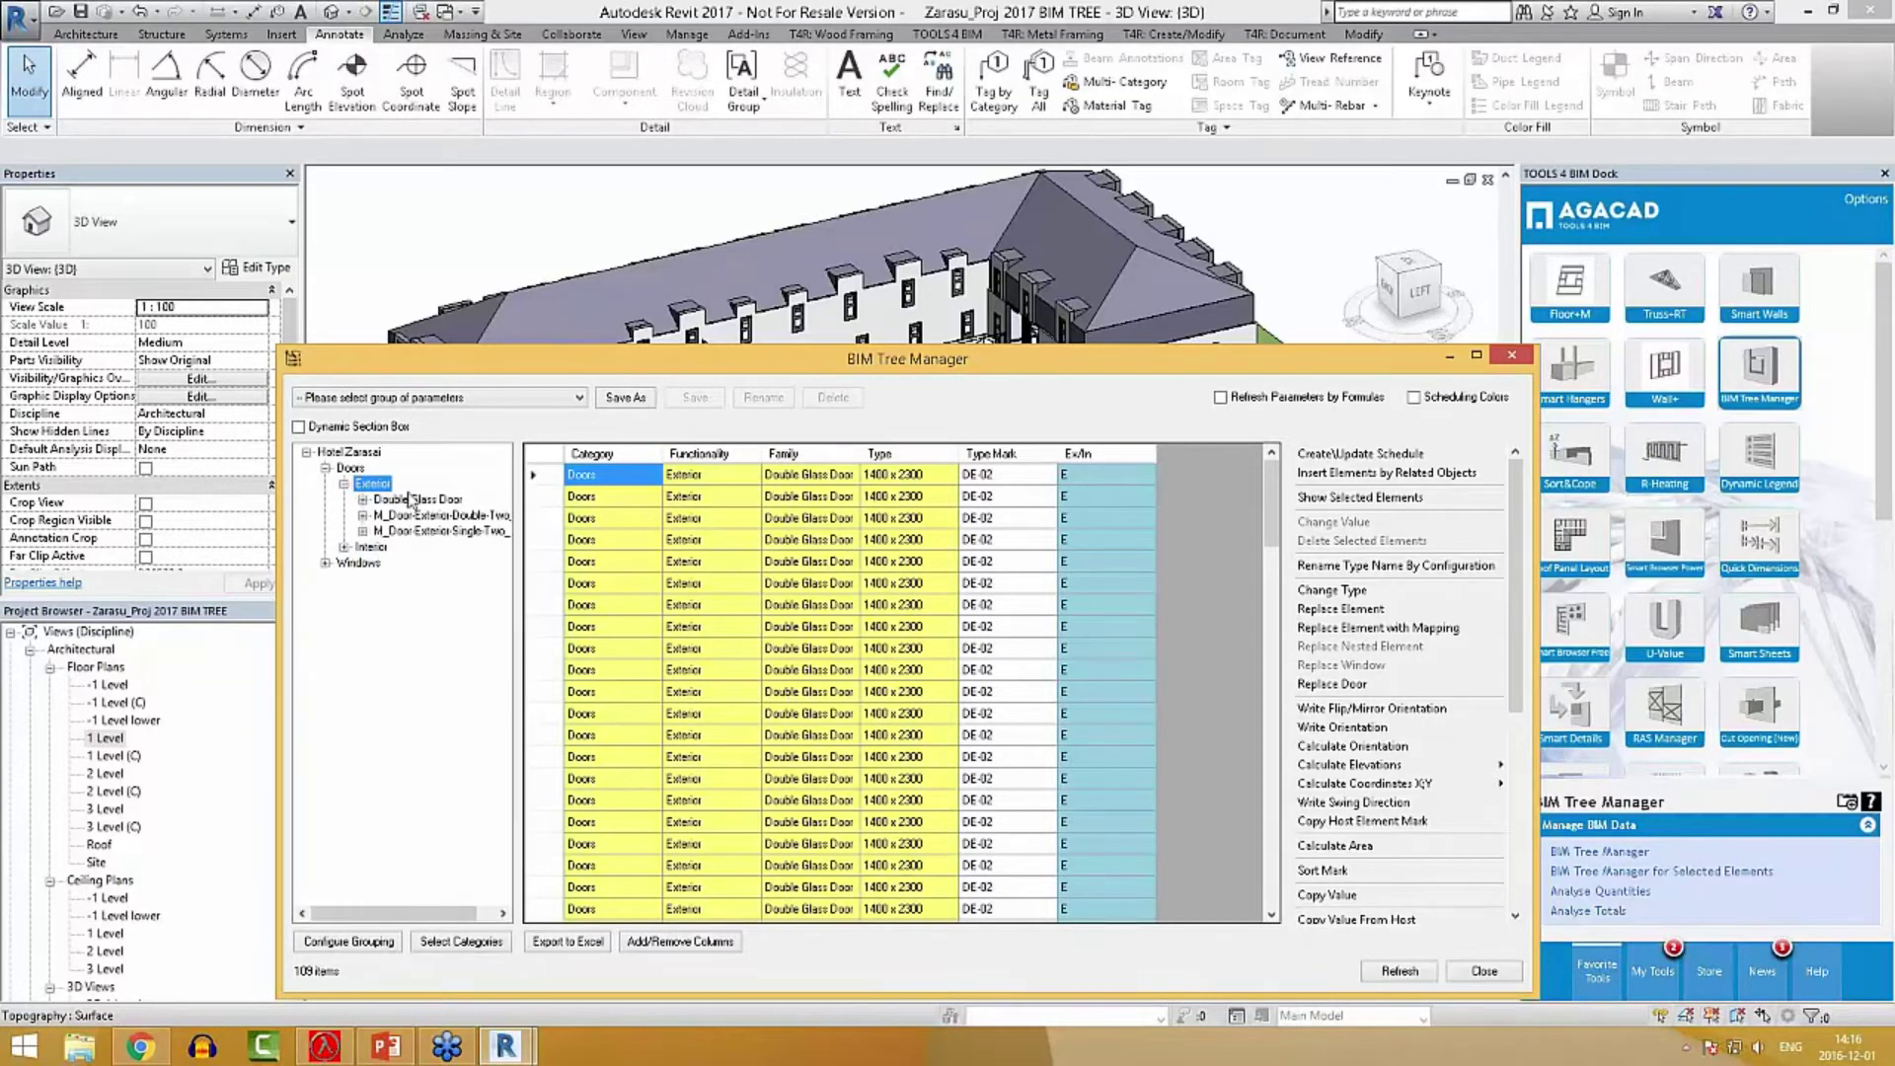
Select all exterior M_Door-Exterior-Single-Two_Lite doors and view them highlighted around the building in 3D.
click(441, 532)
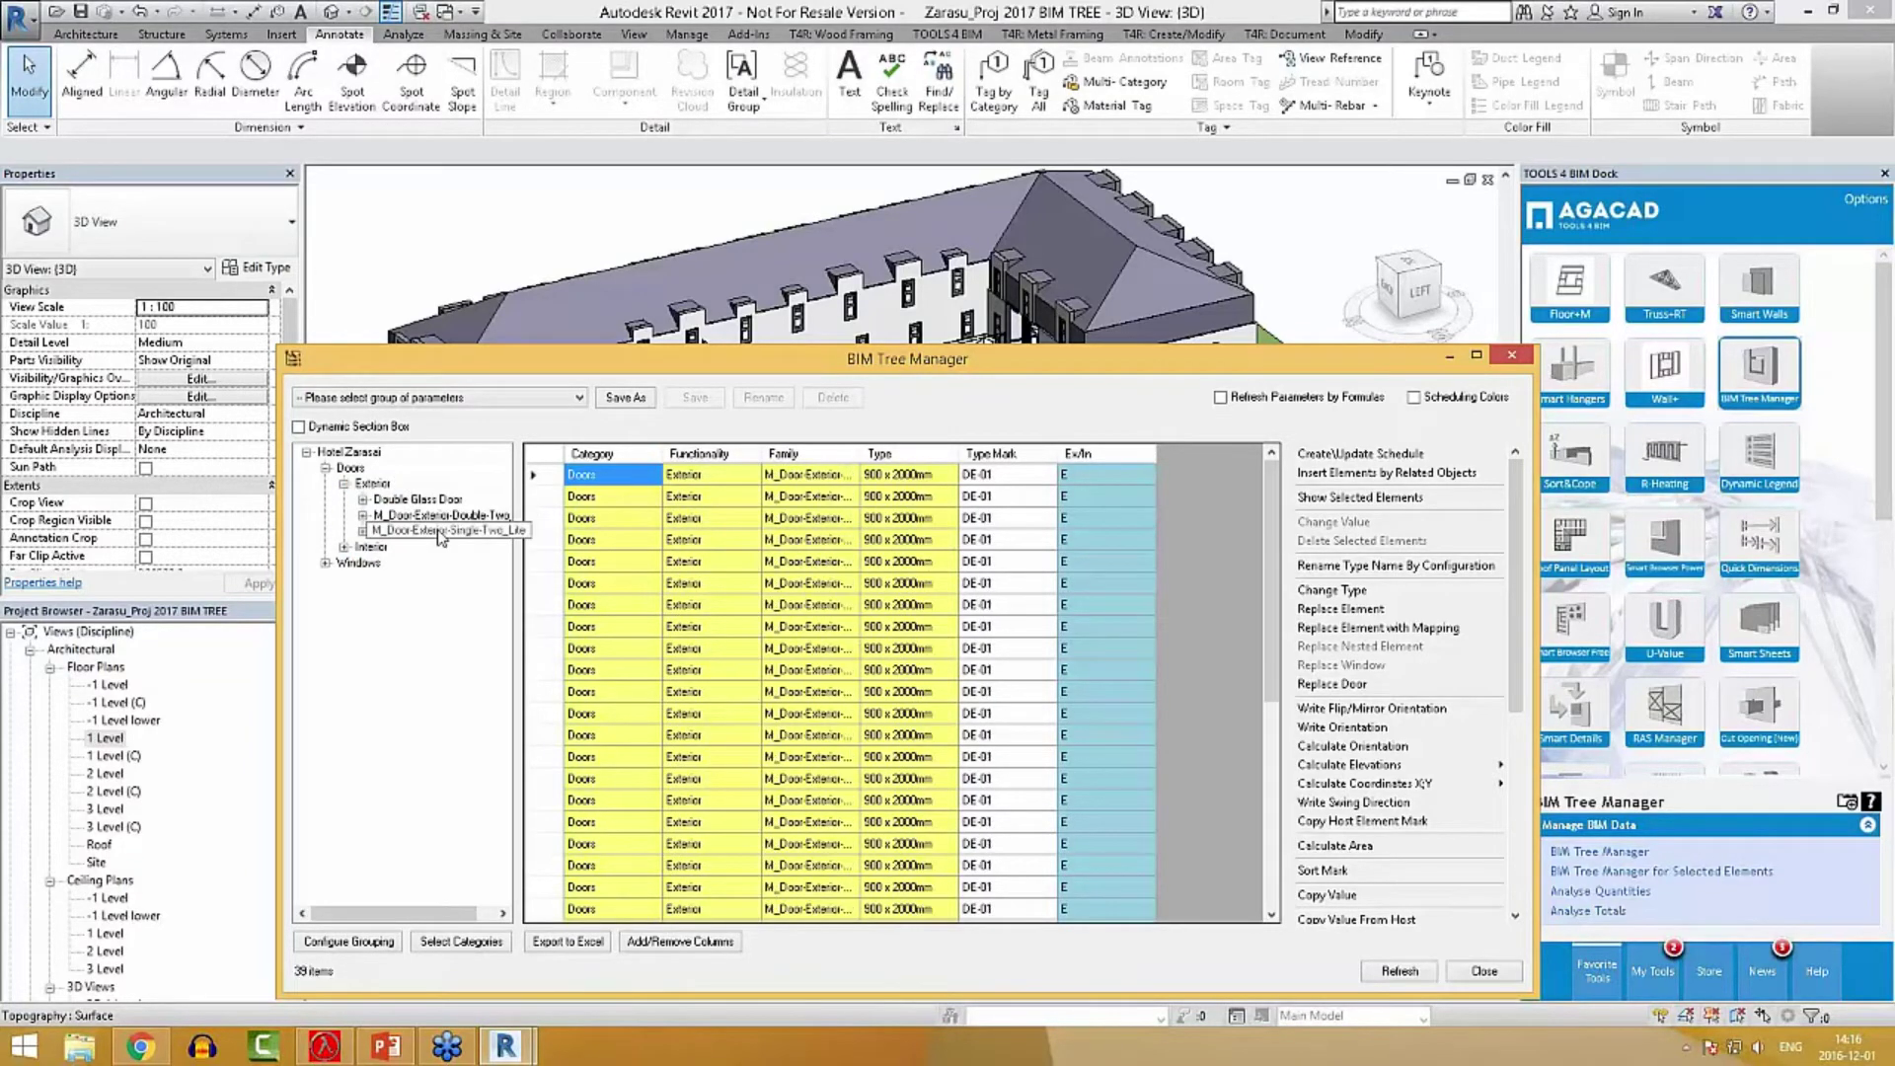
key(ctrl+a)
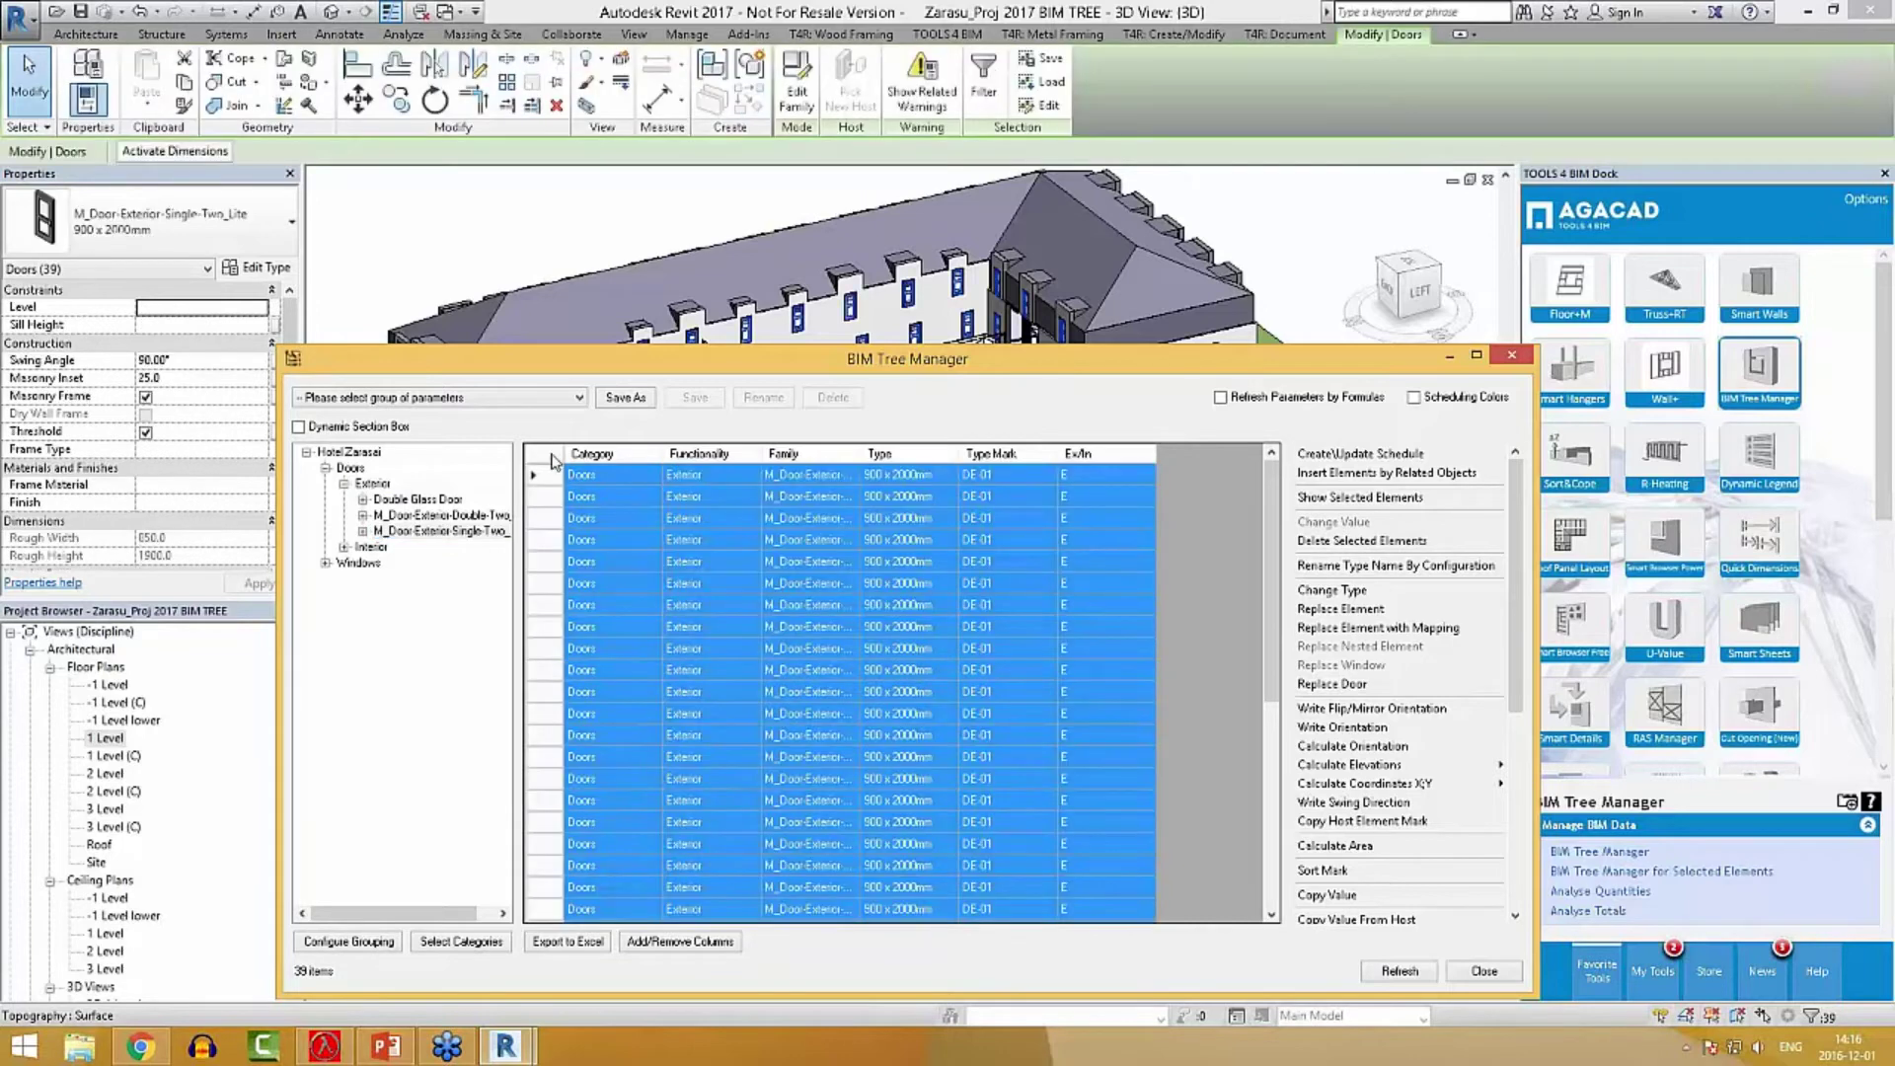
drag(854, 360, 840, 675)
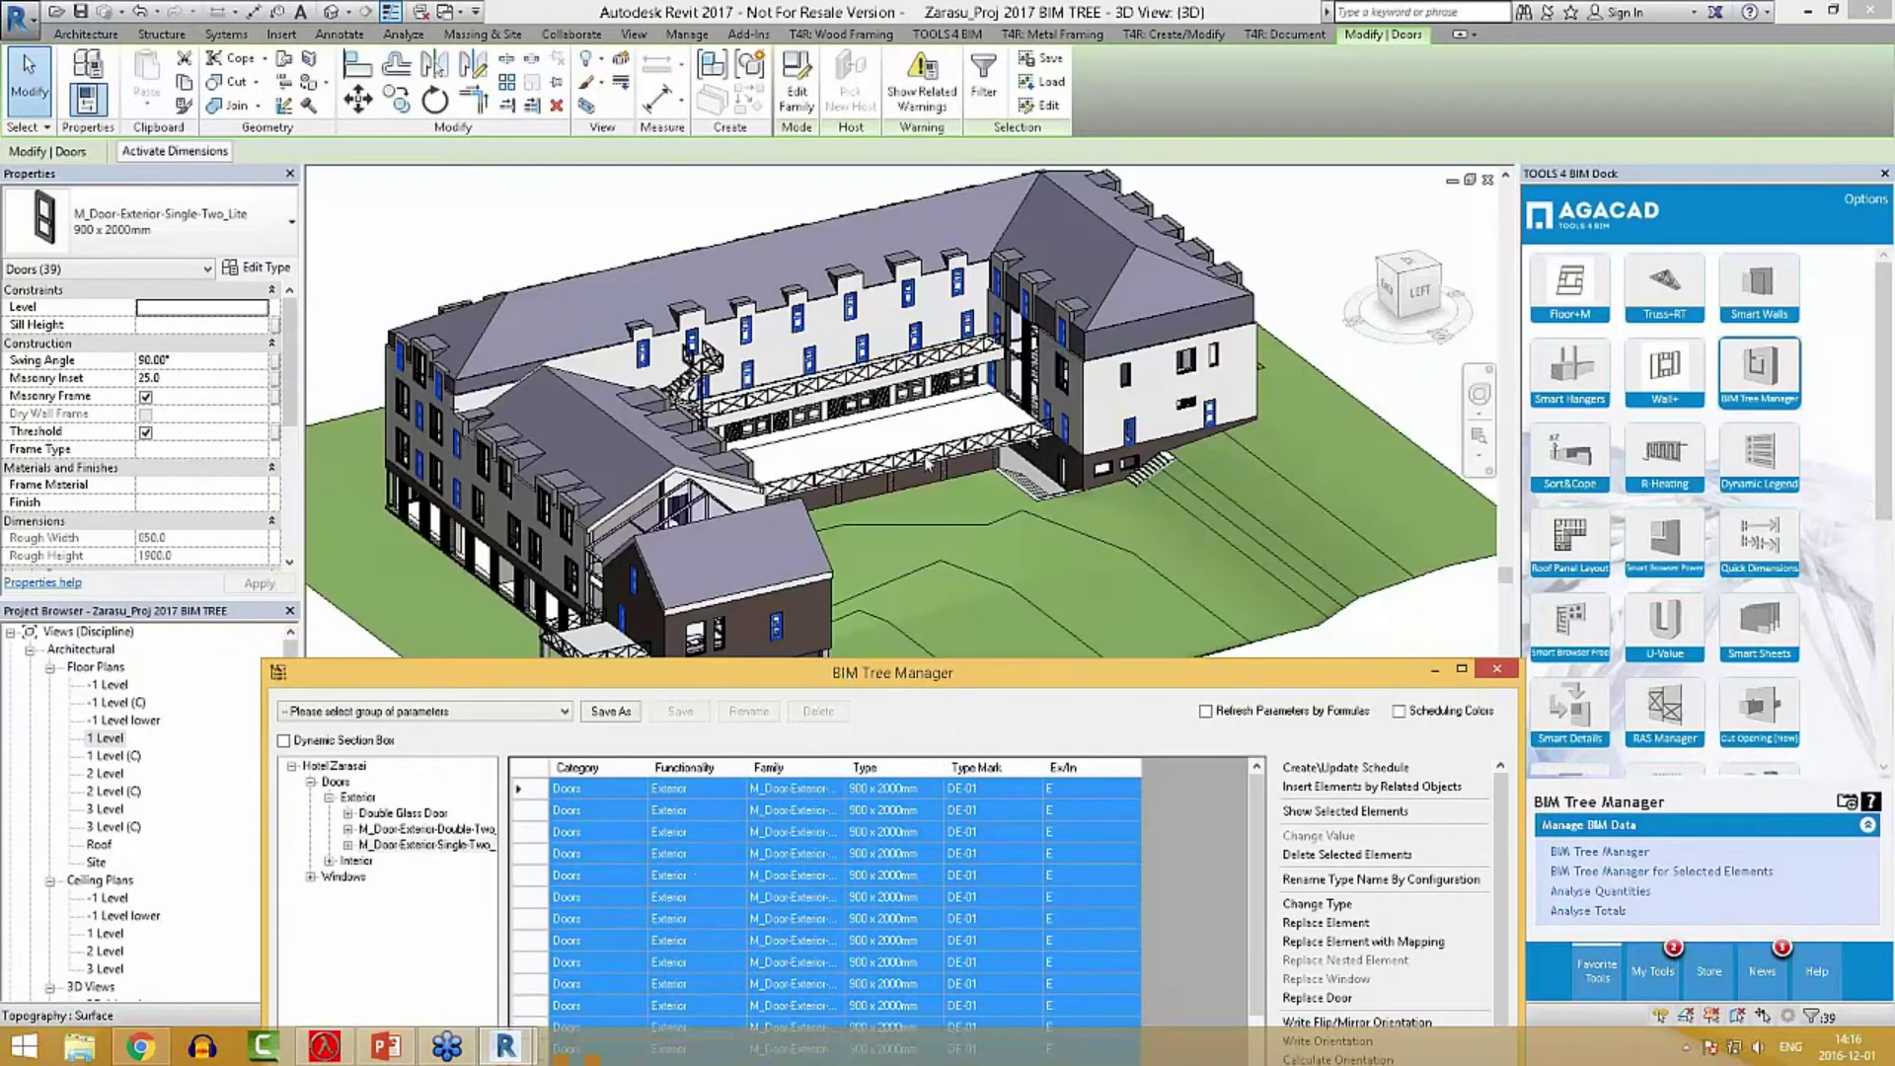
shift+middle_drag(691, 434, 1028, 431)
drag(1001, 700, 947, 215)
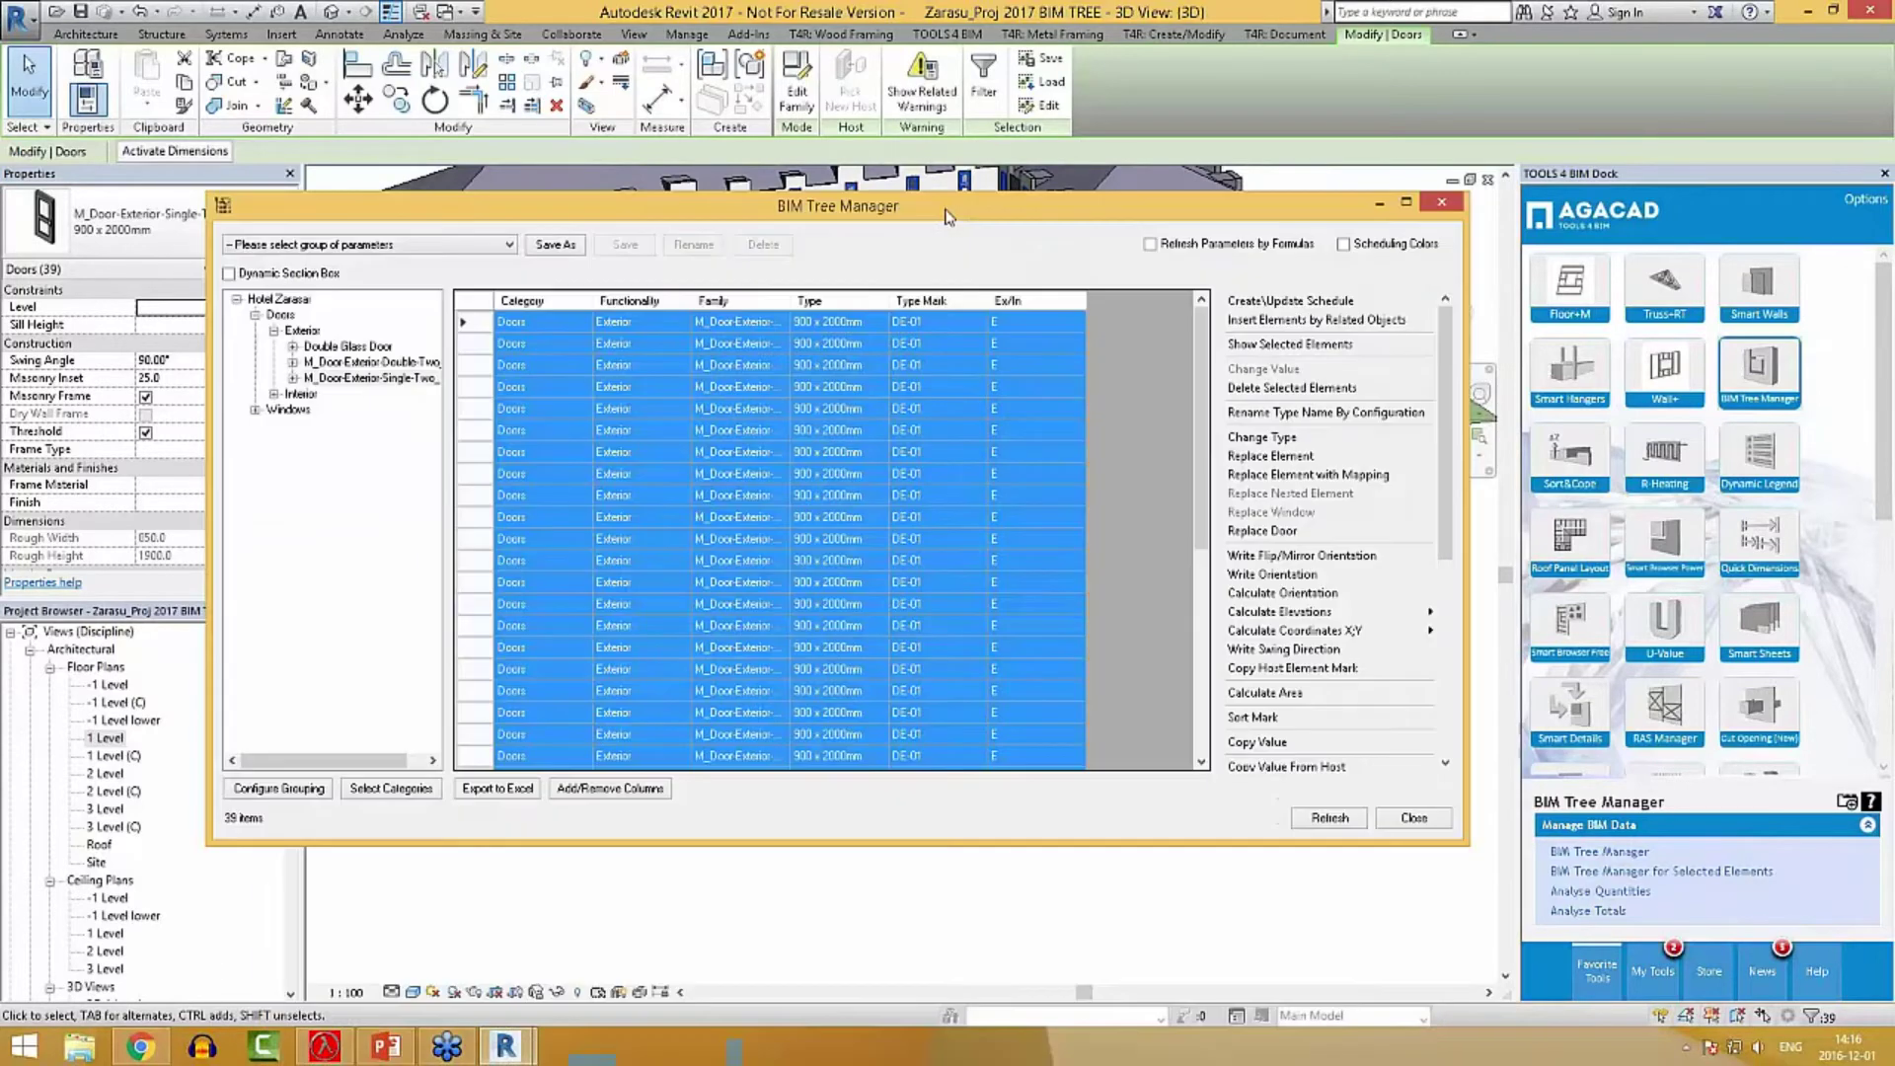
Start replacing the selected exterior doors with parameter mapping, choosing Single Glass Door 1000 x 2300 with rail as the replacement type.
click(1395, 476)
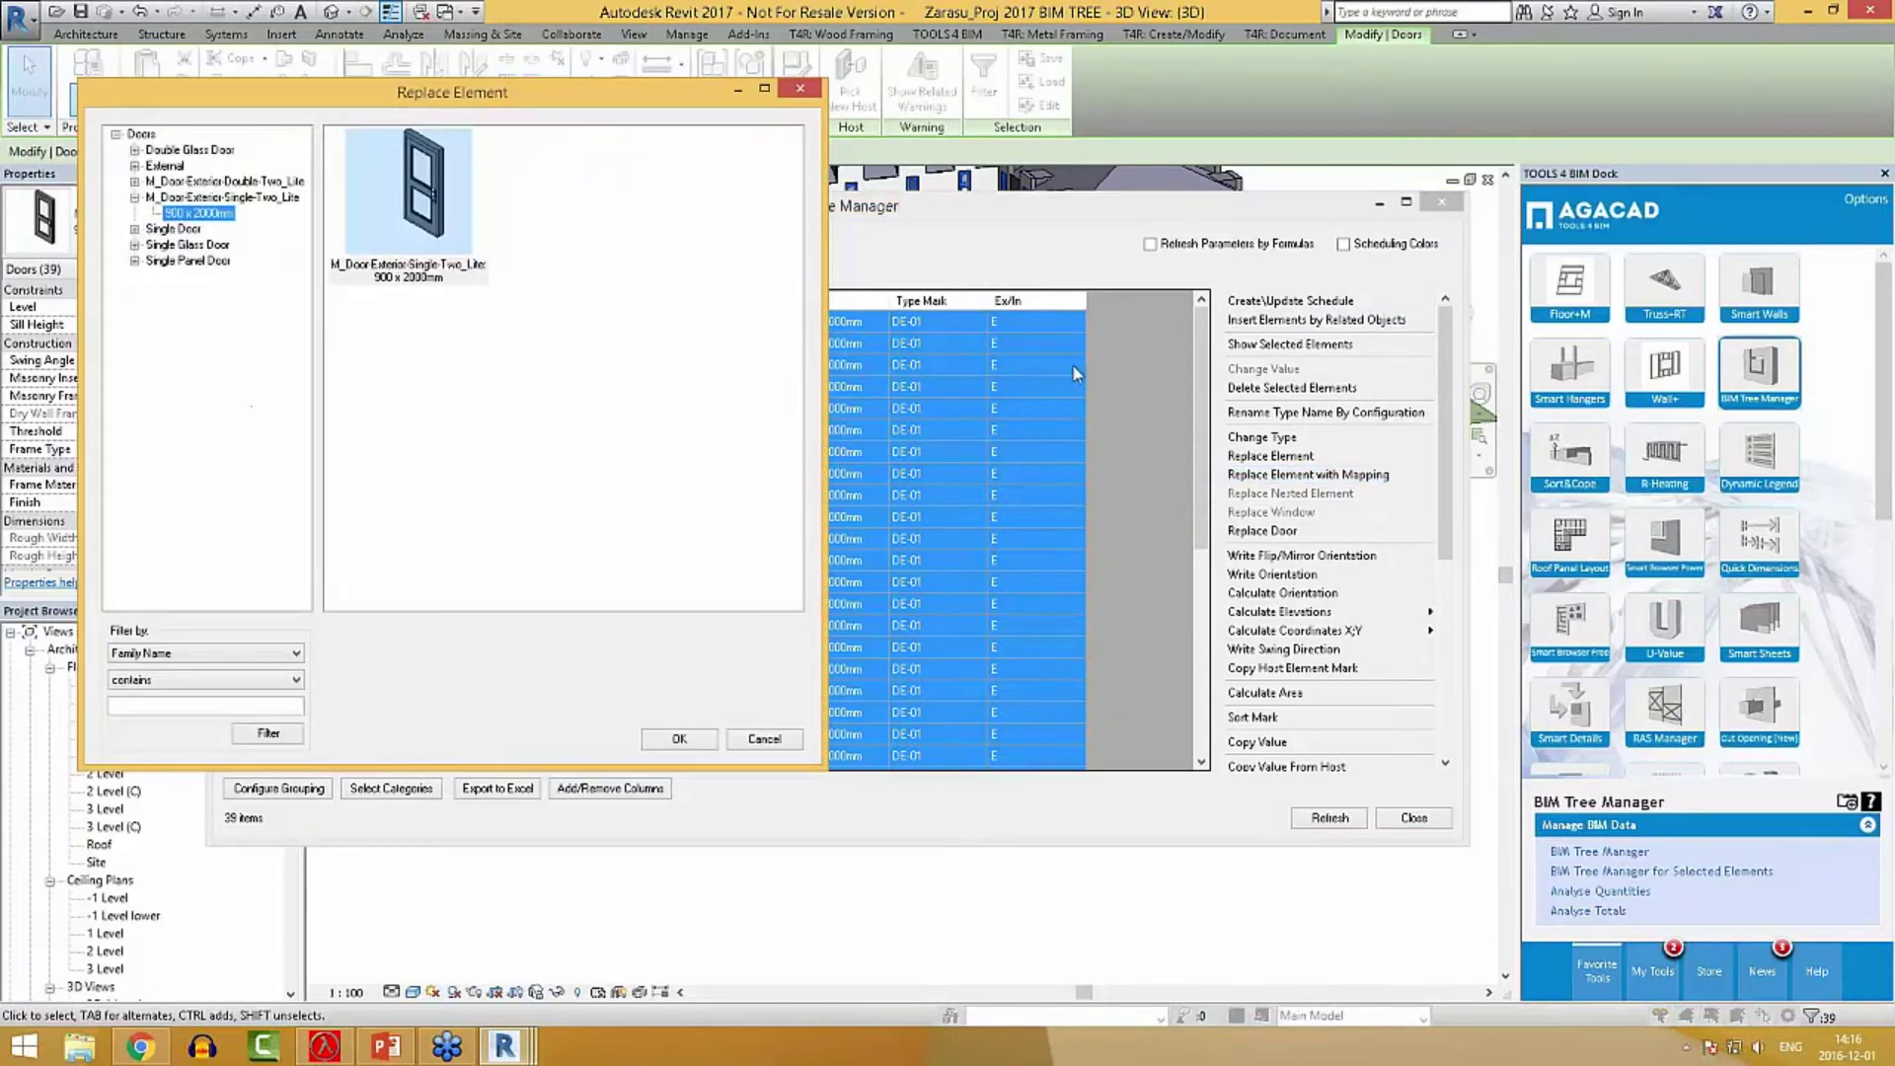
drag(582, 94, 843, 174)
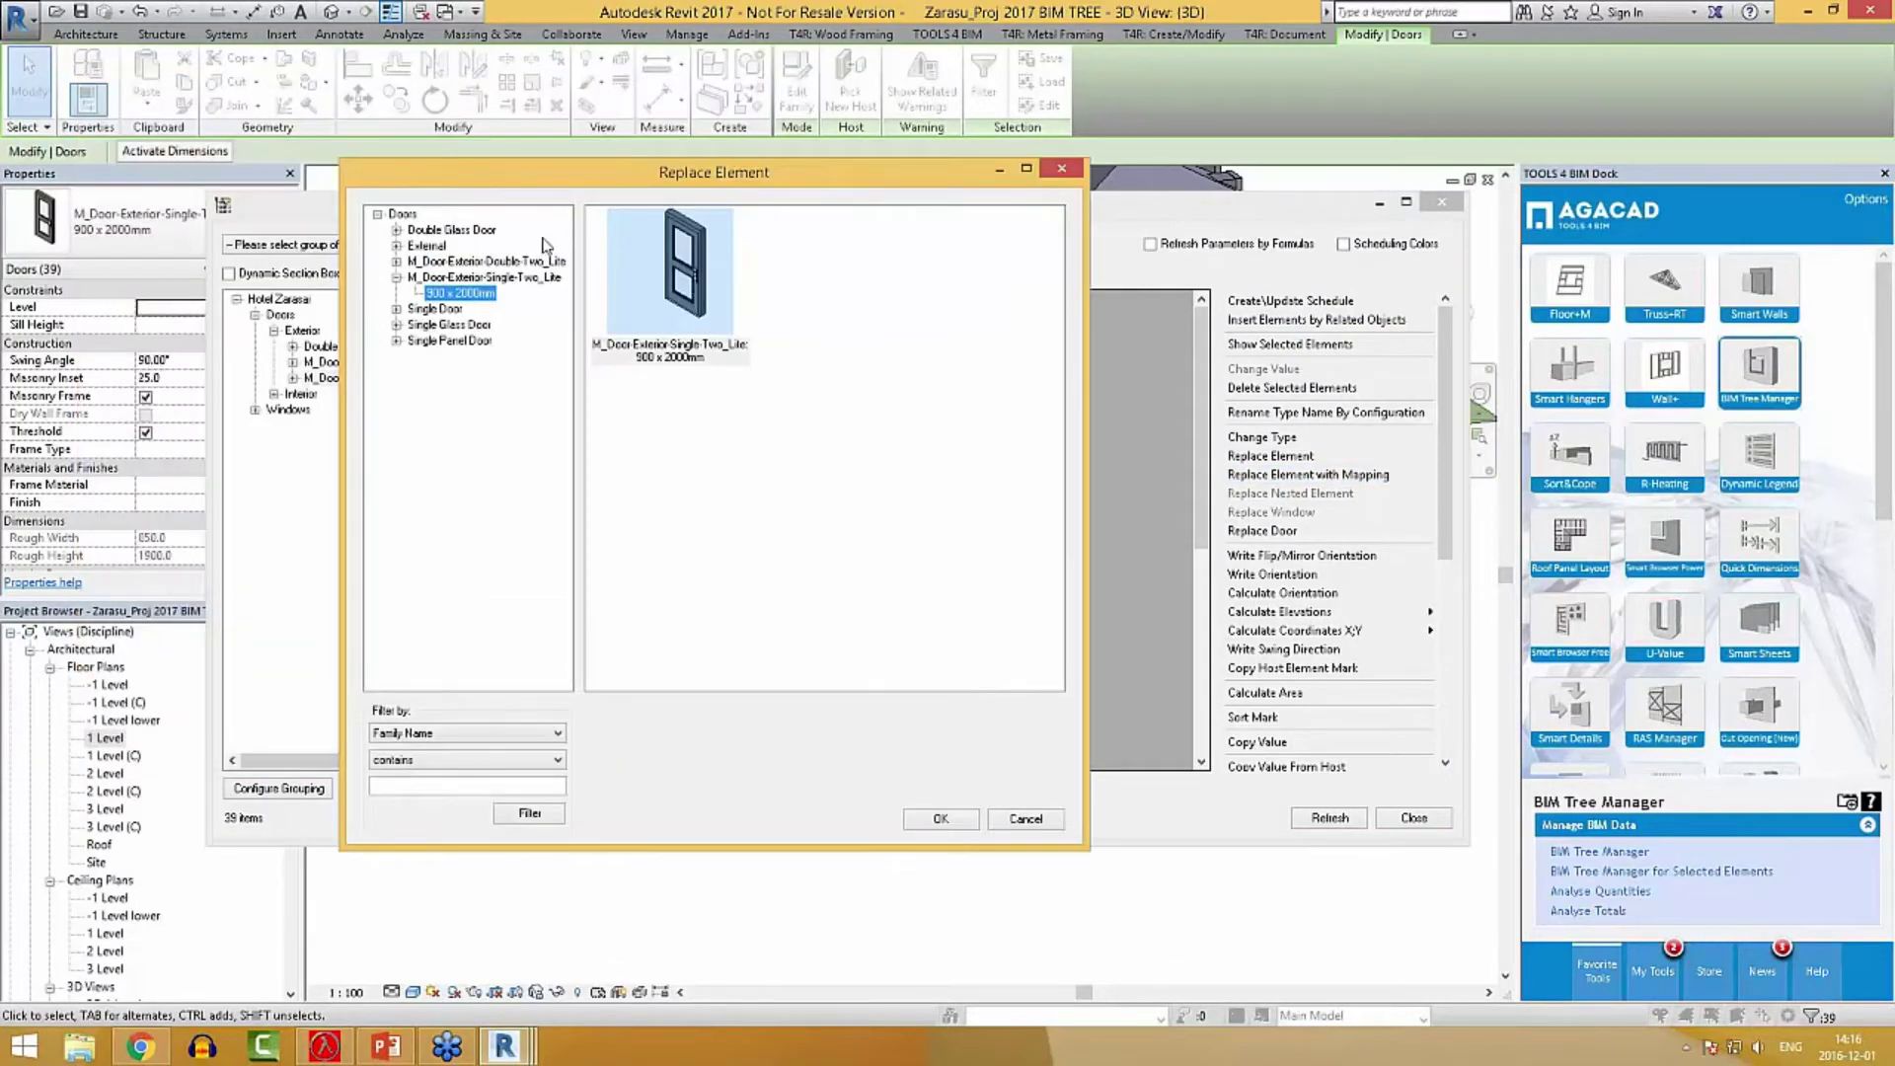
click(404, 215)
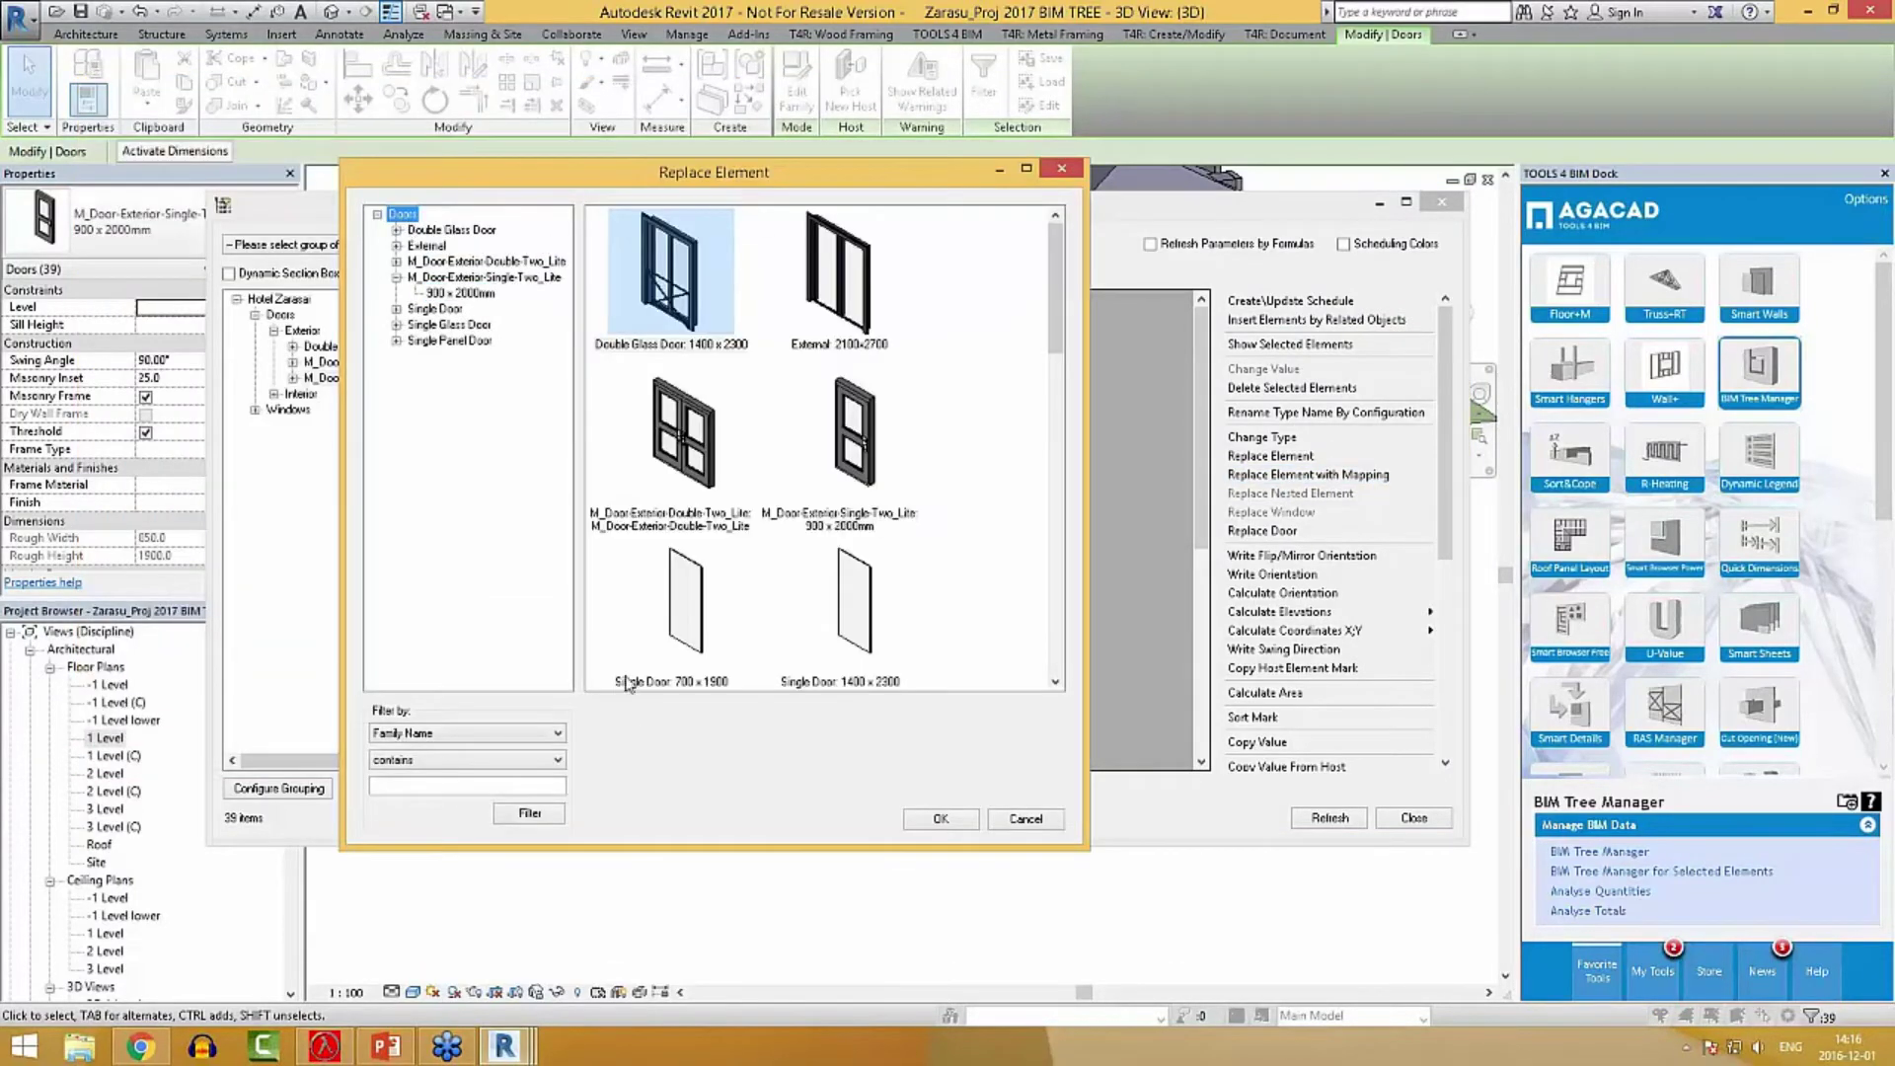
click(444, 340)
click(444, 325)
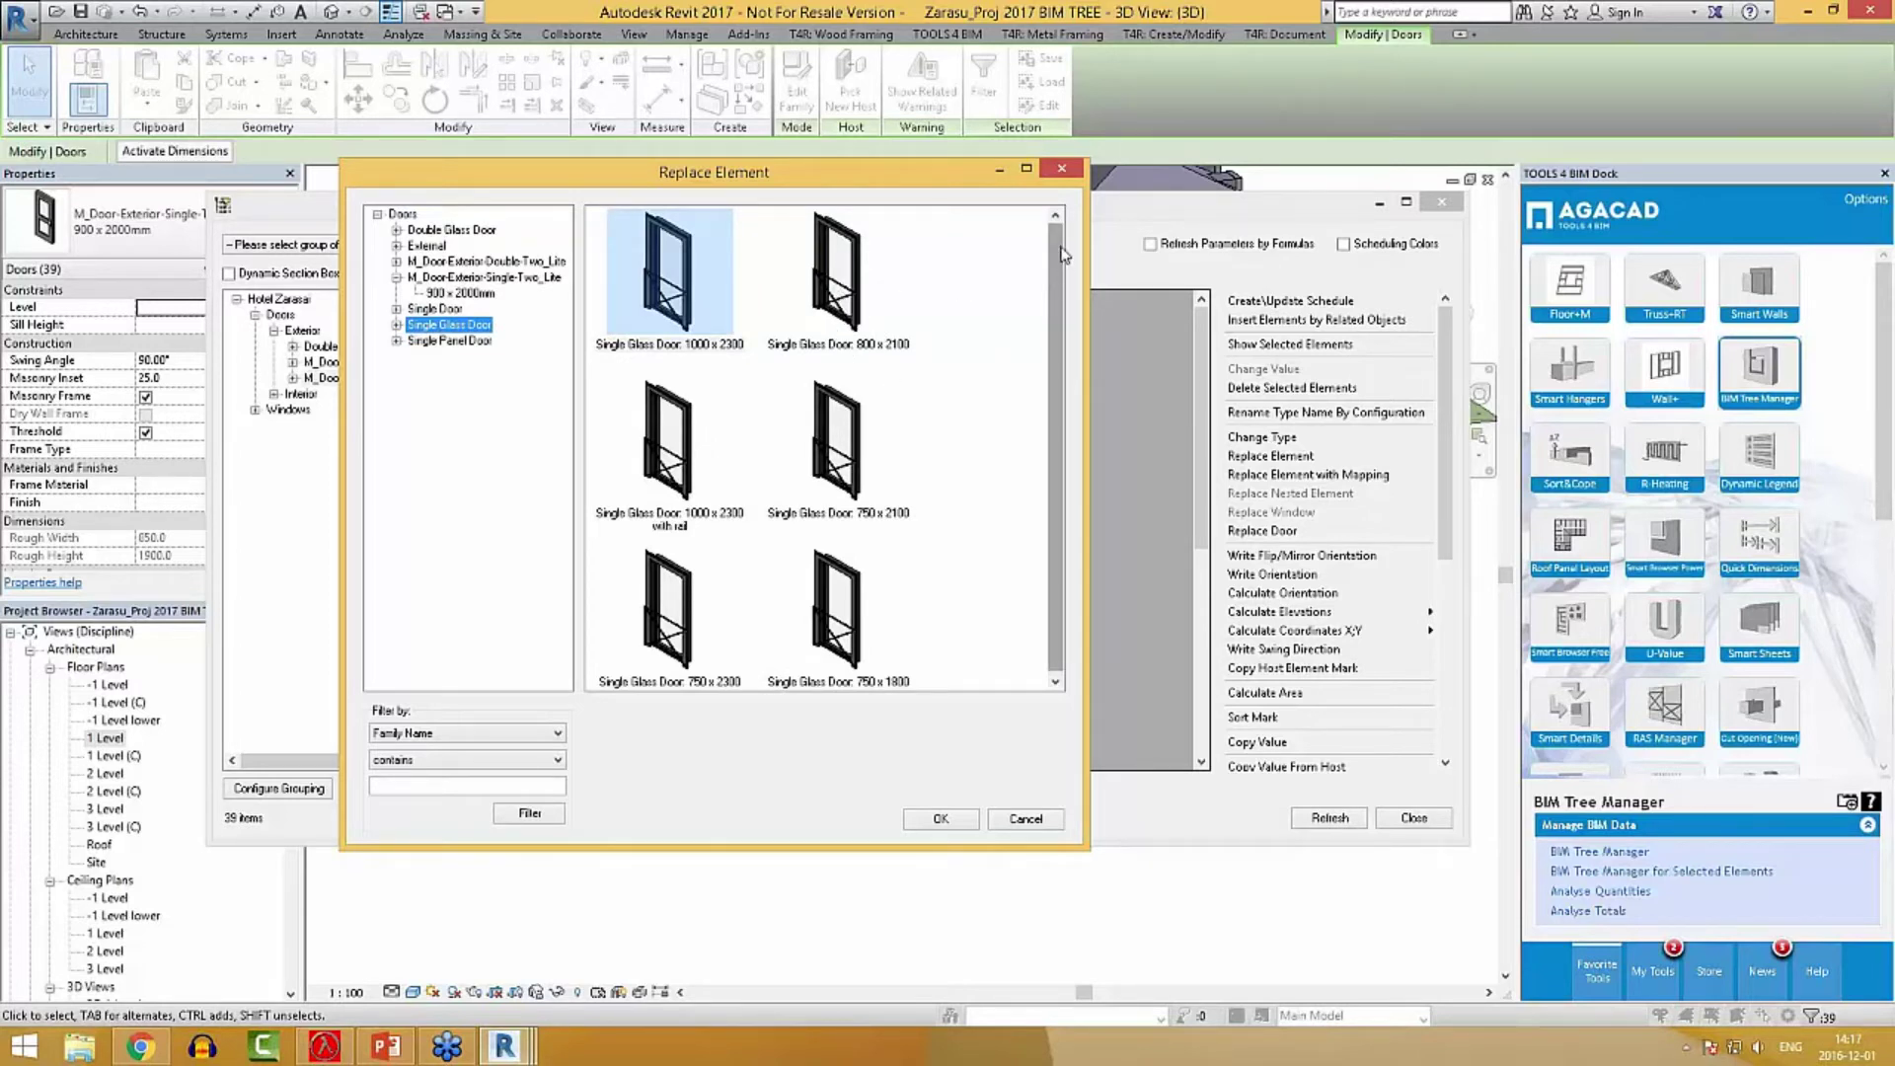
click(657, 462)
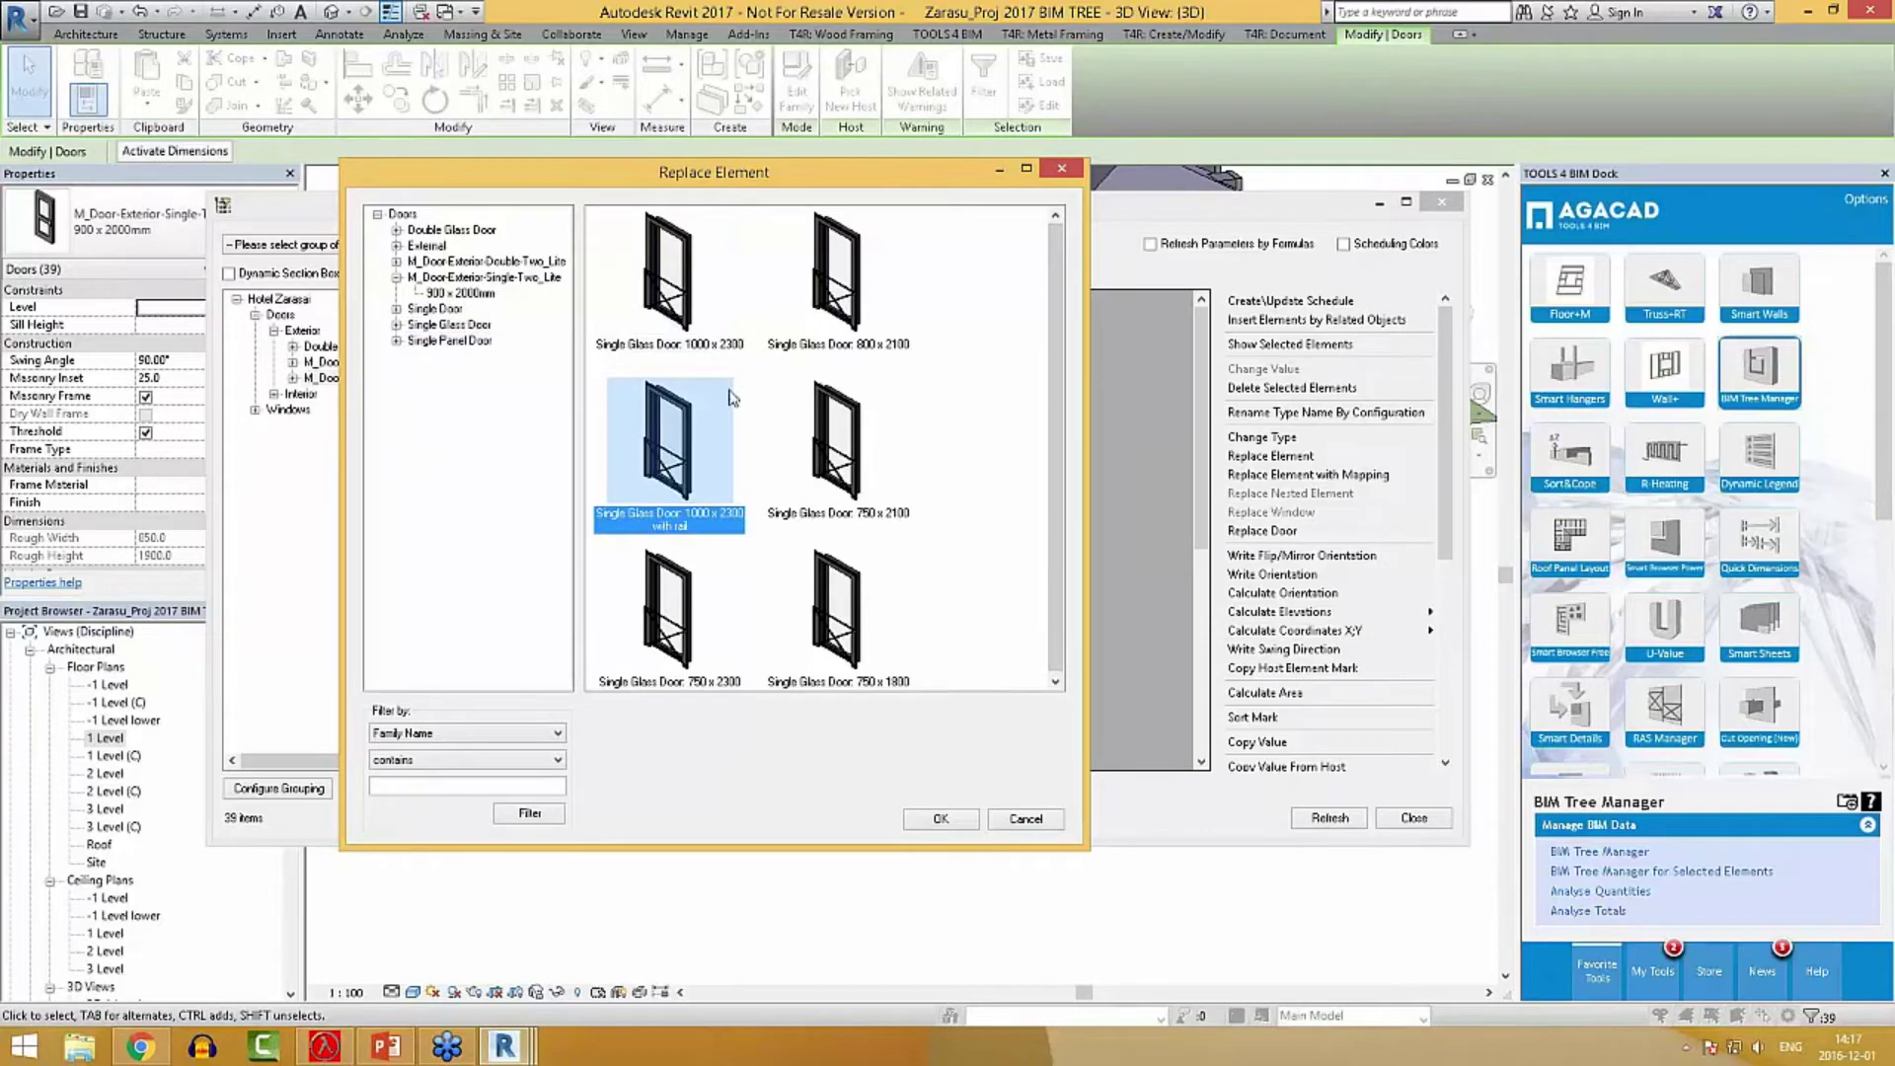
click(943, 820)
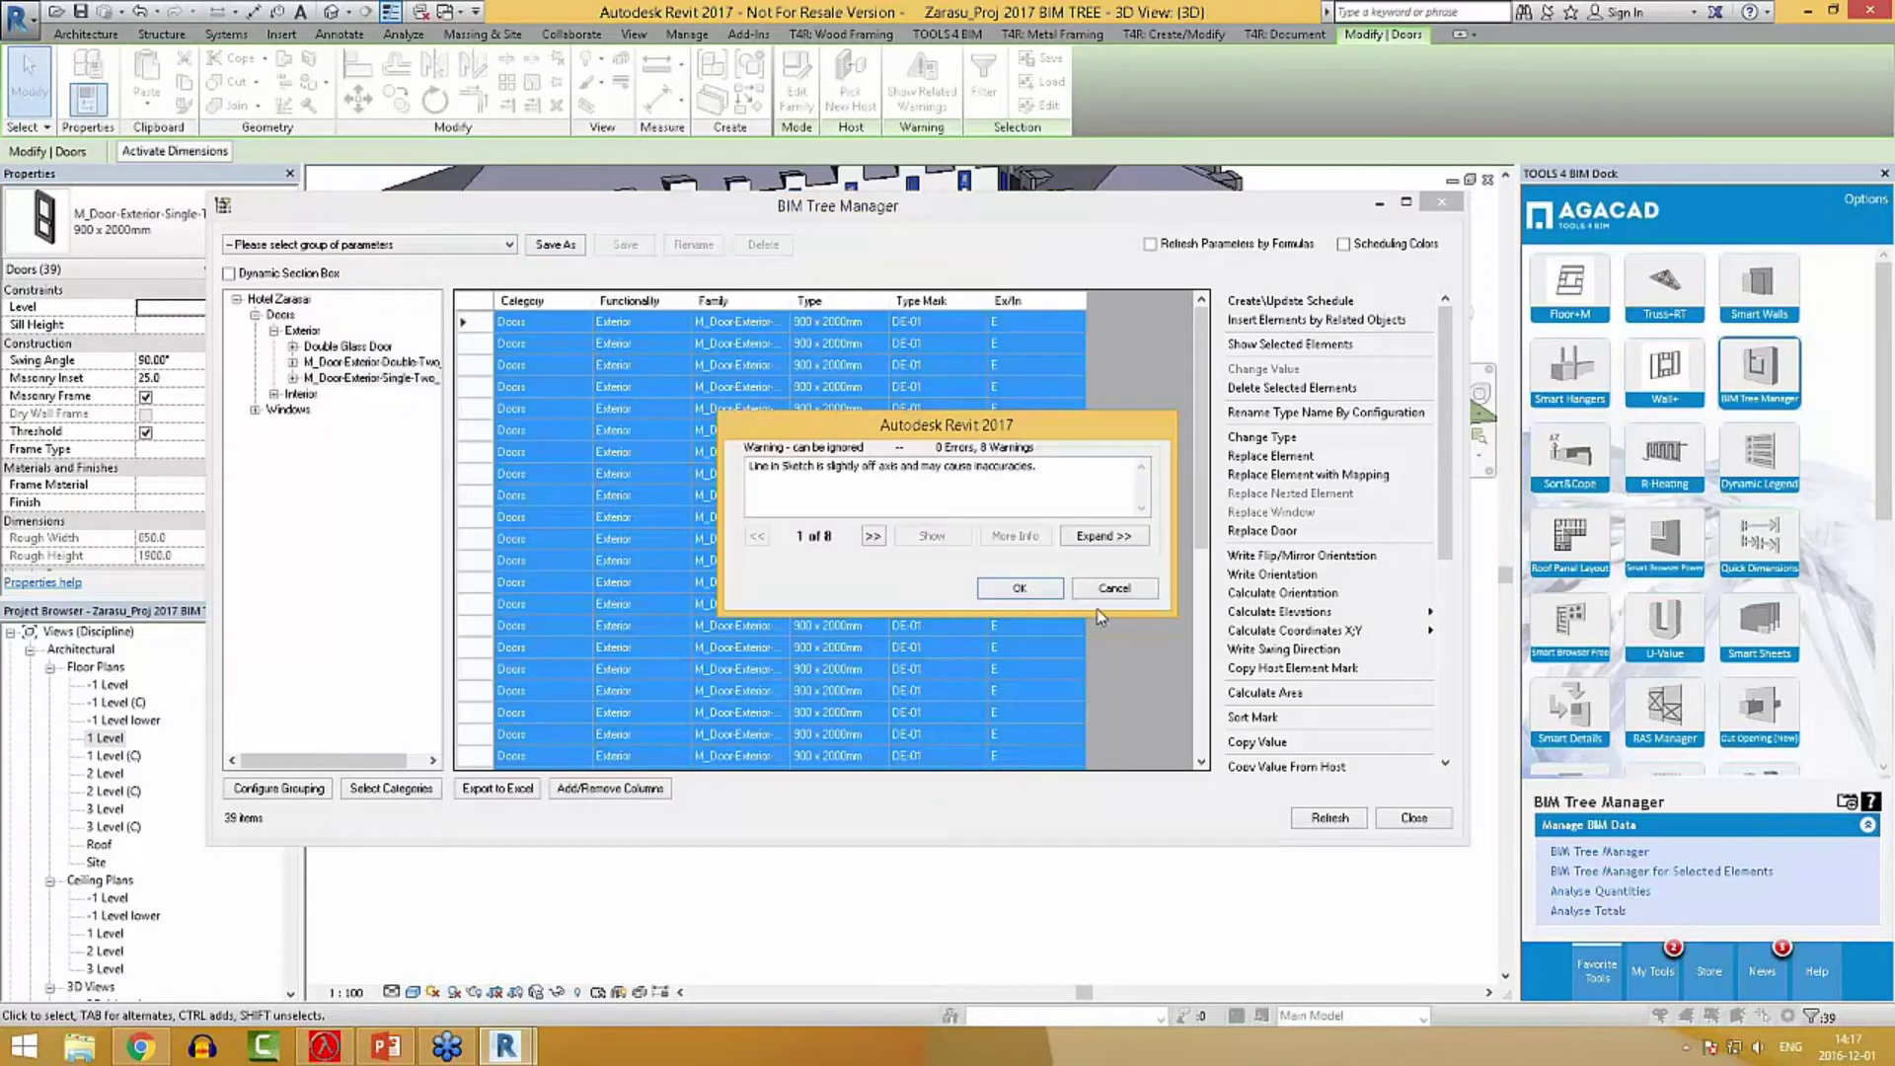
click(1051, 585)
click(610, 787)
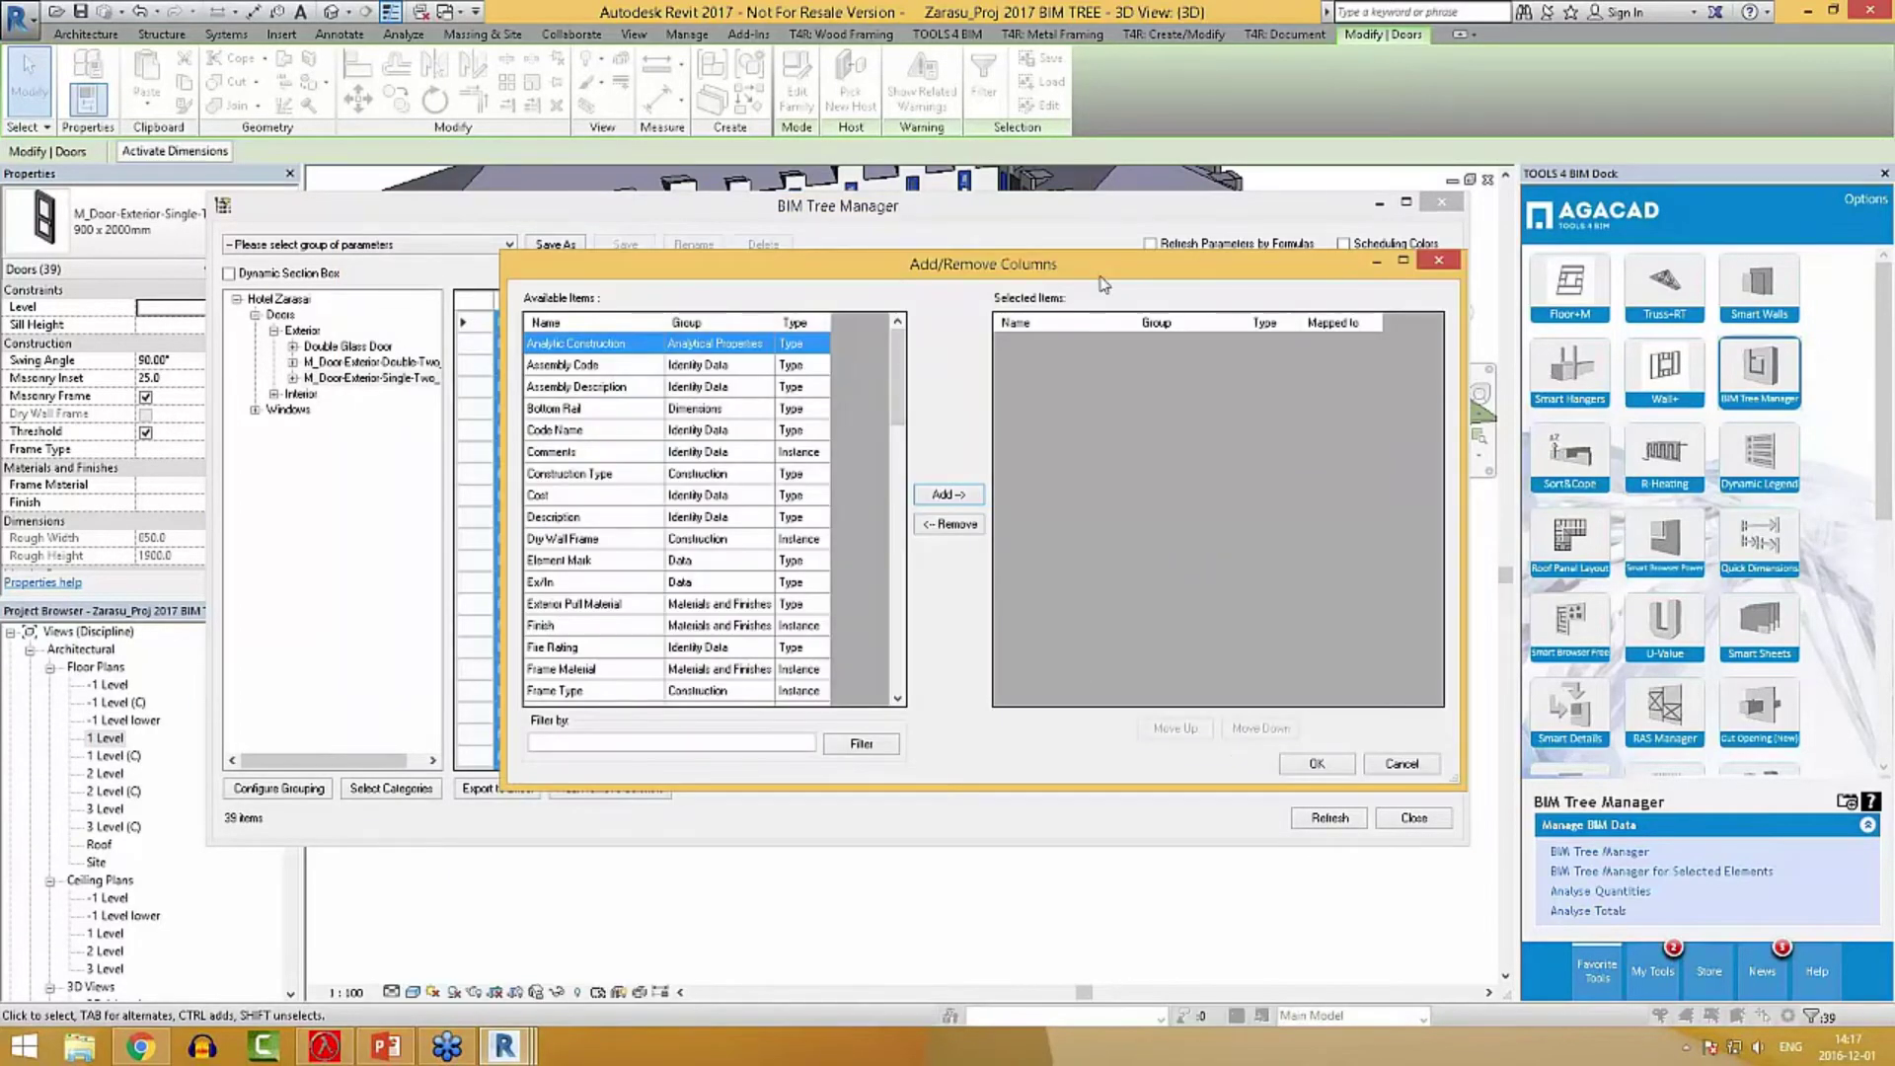
Add Width and Height to the parameters mapped from the old doors to the replacement doors.
drag(1085, 274, 941, 216)
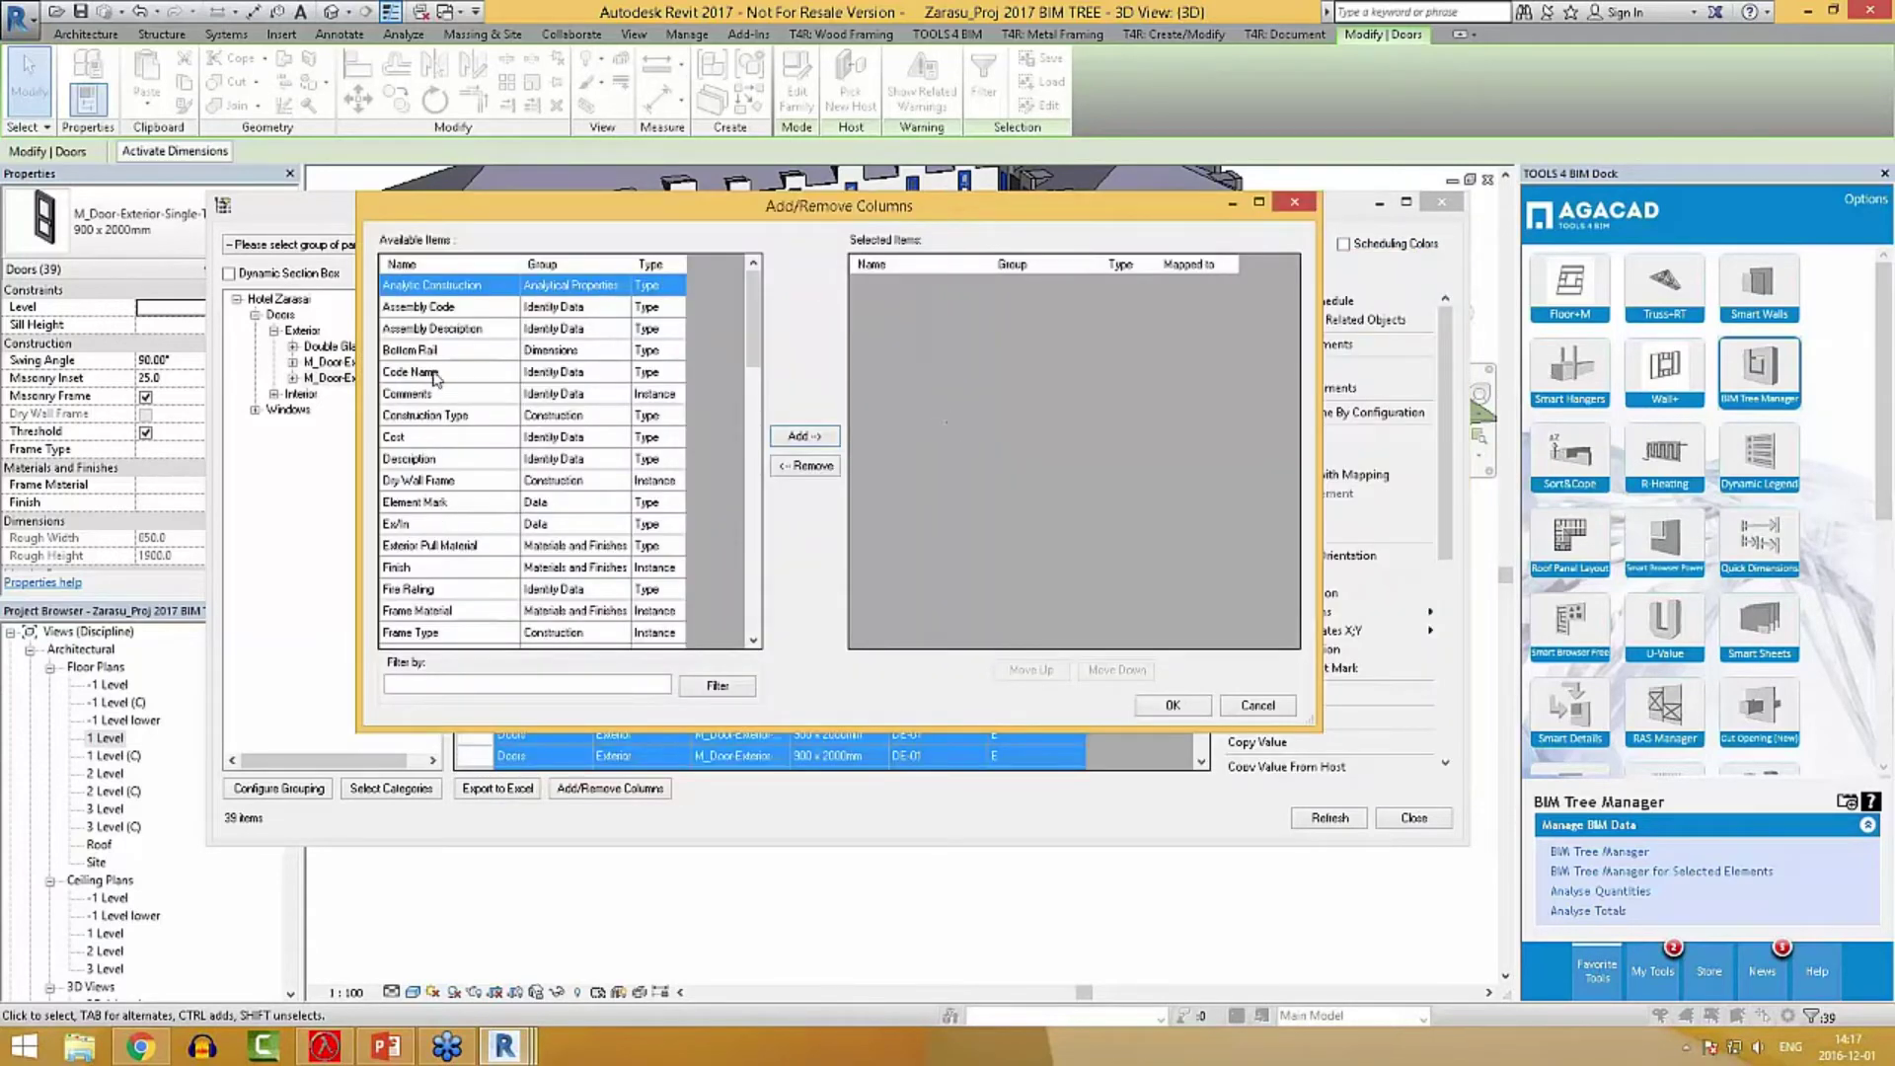
drag(756, 316, 756, 583)
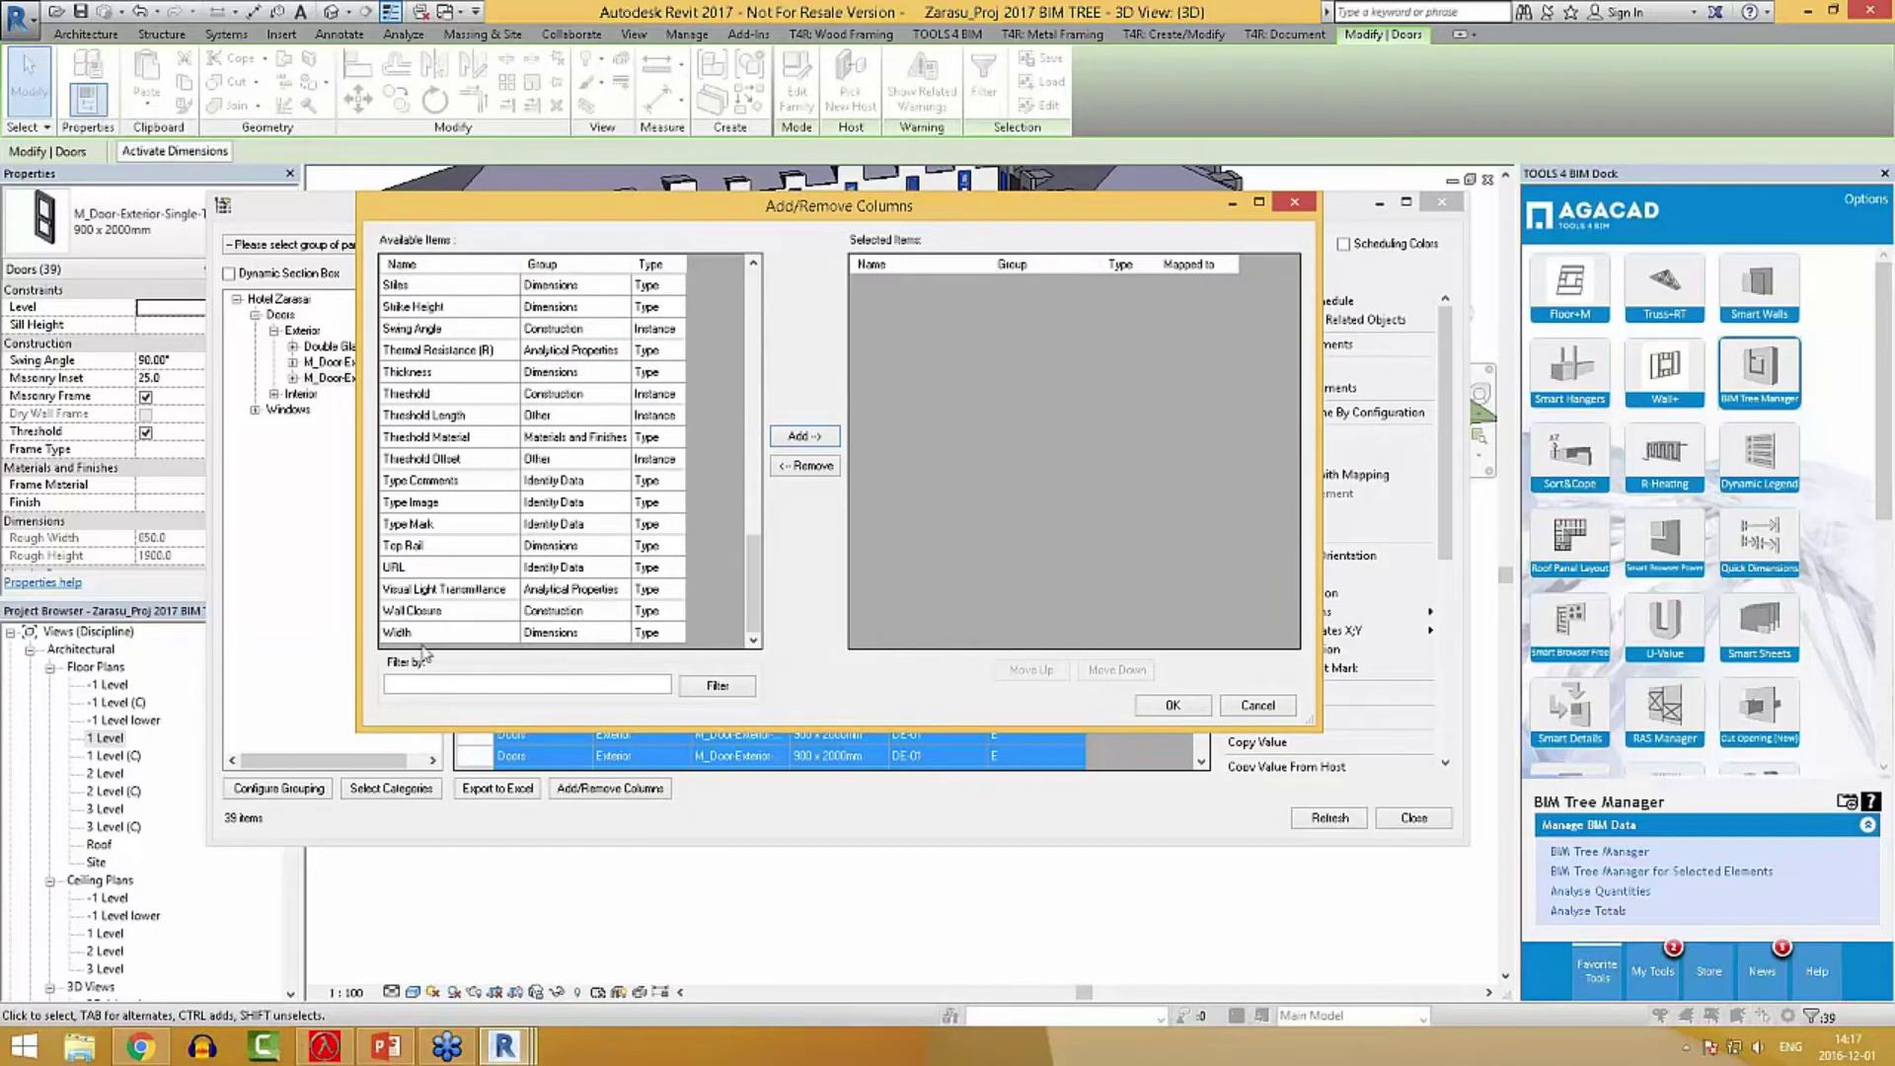
click(427, 634)
click(802, 437)
click(410, 351)
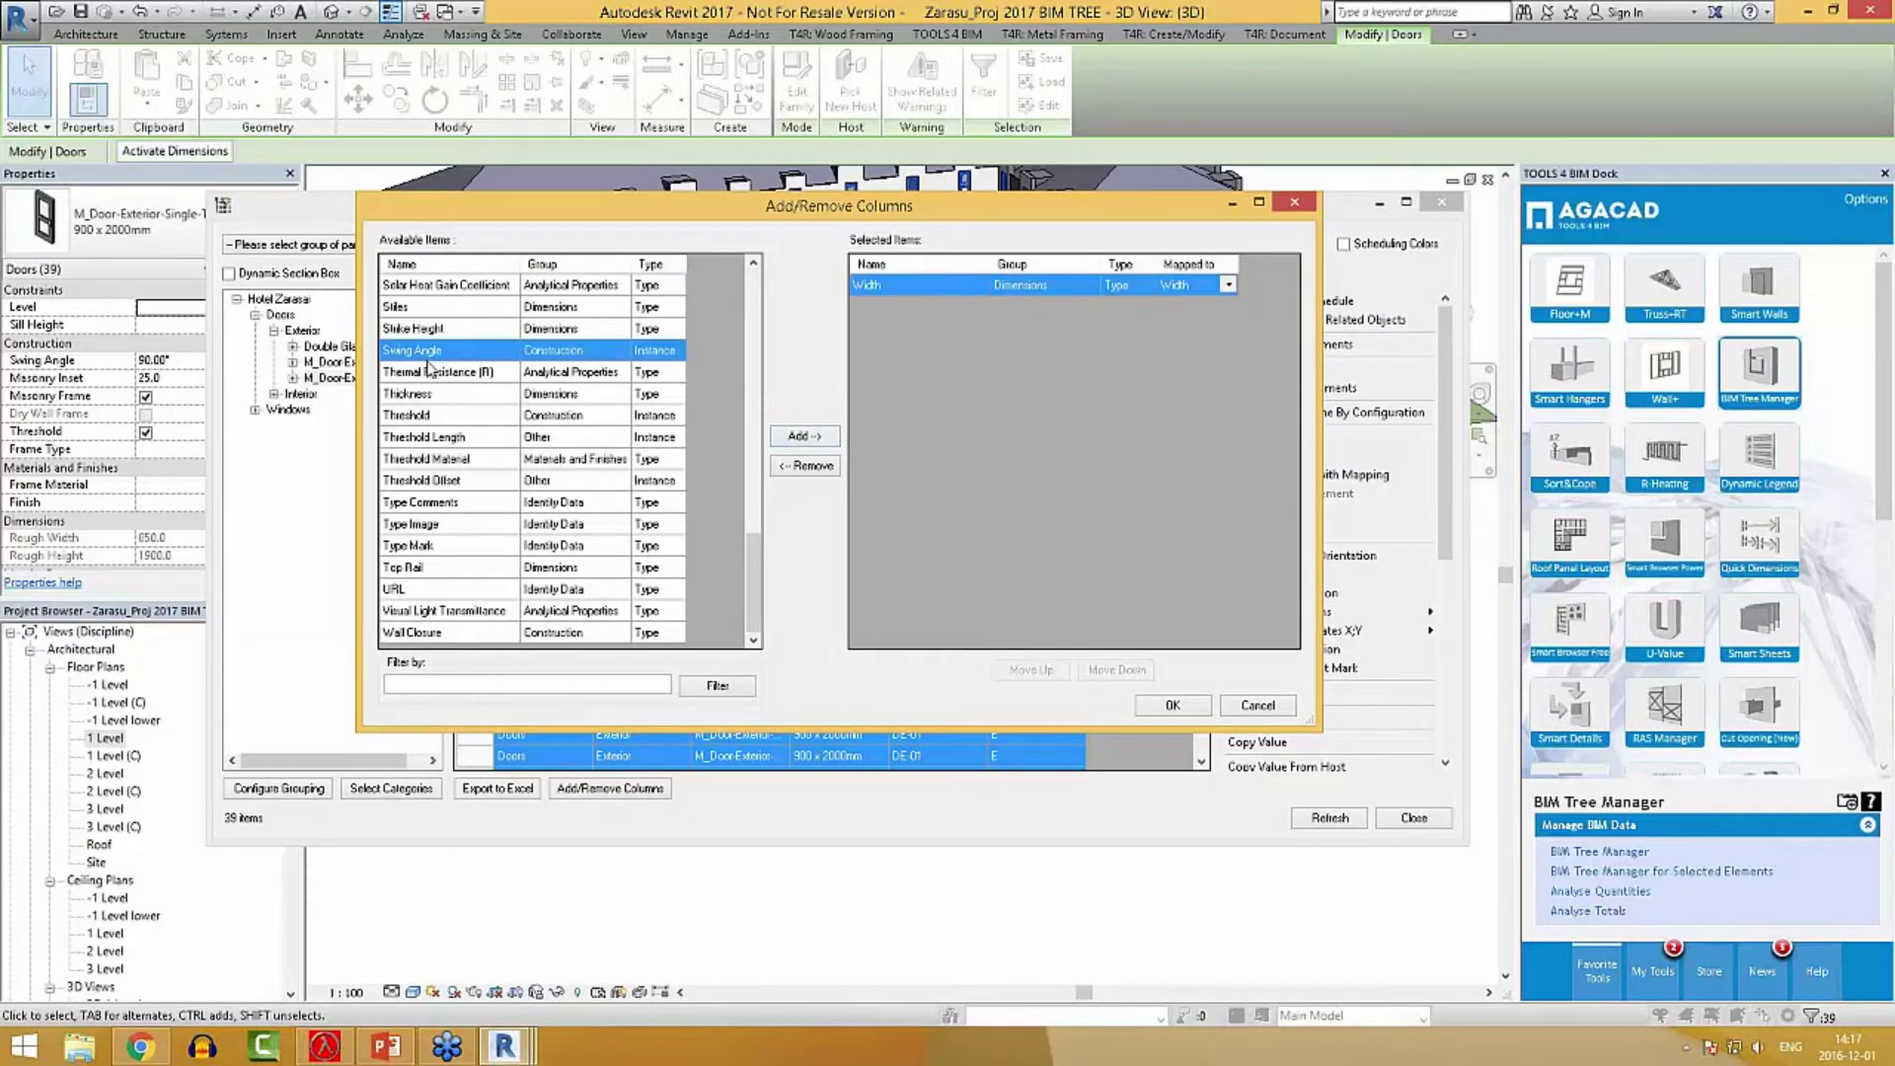
scroll(472, 383, up, 10)
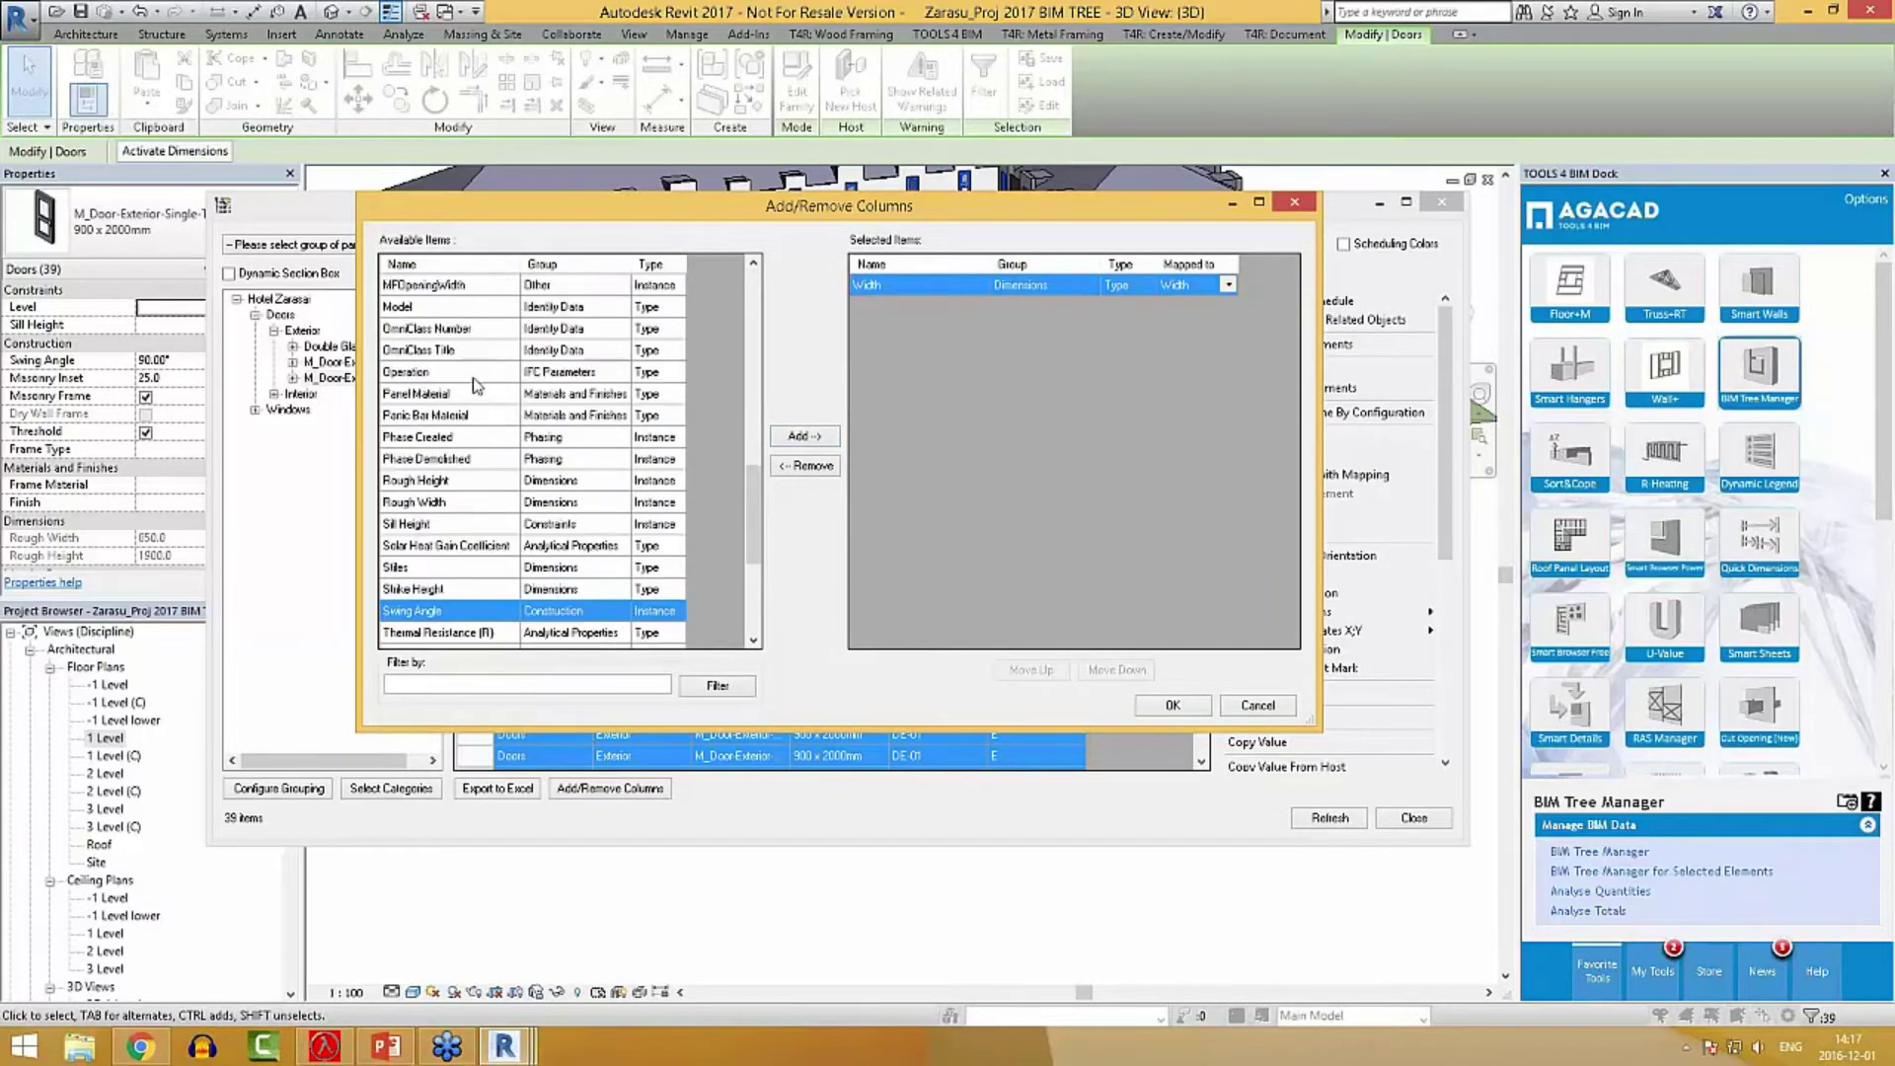
scroll(471, 383, up, 1)
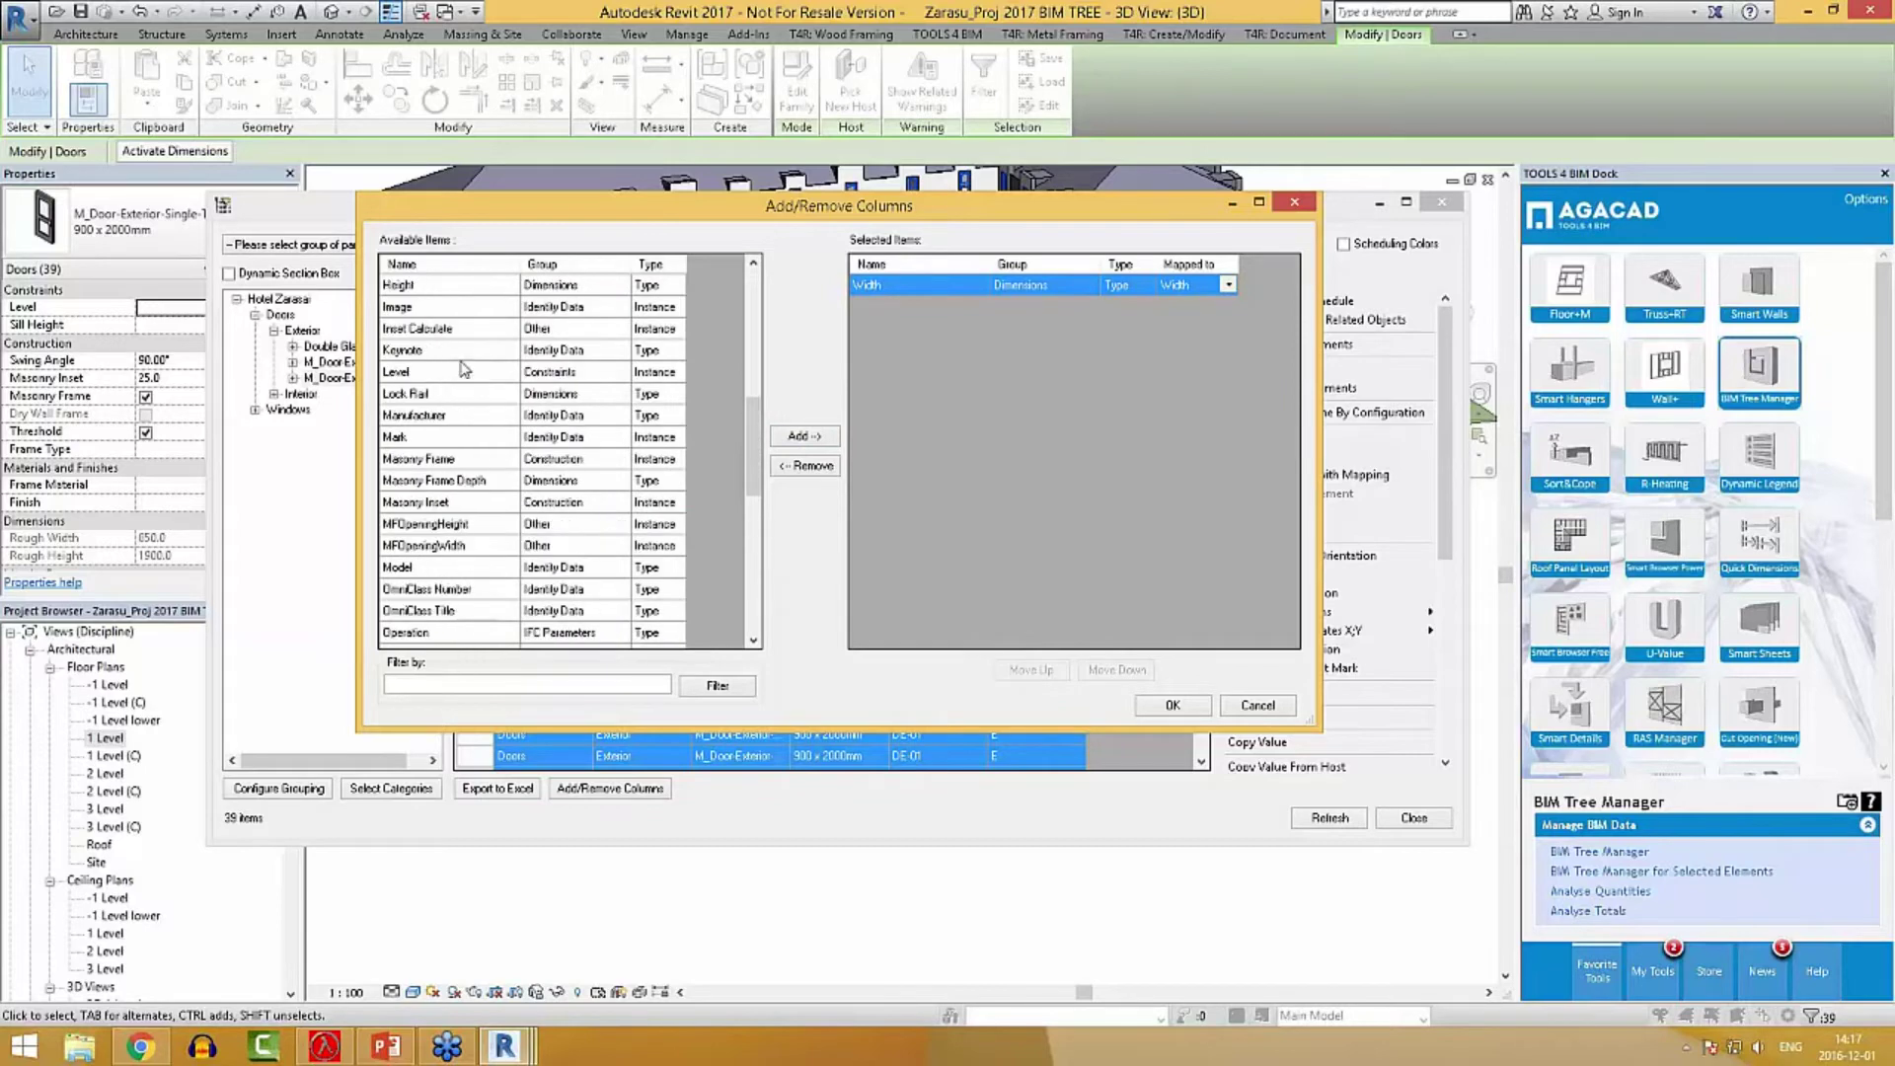
click(439, 288)
click(825, 437)
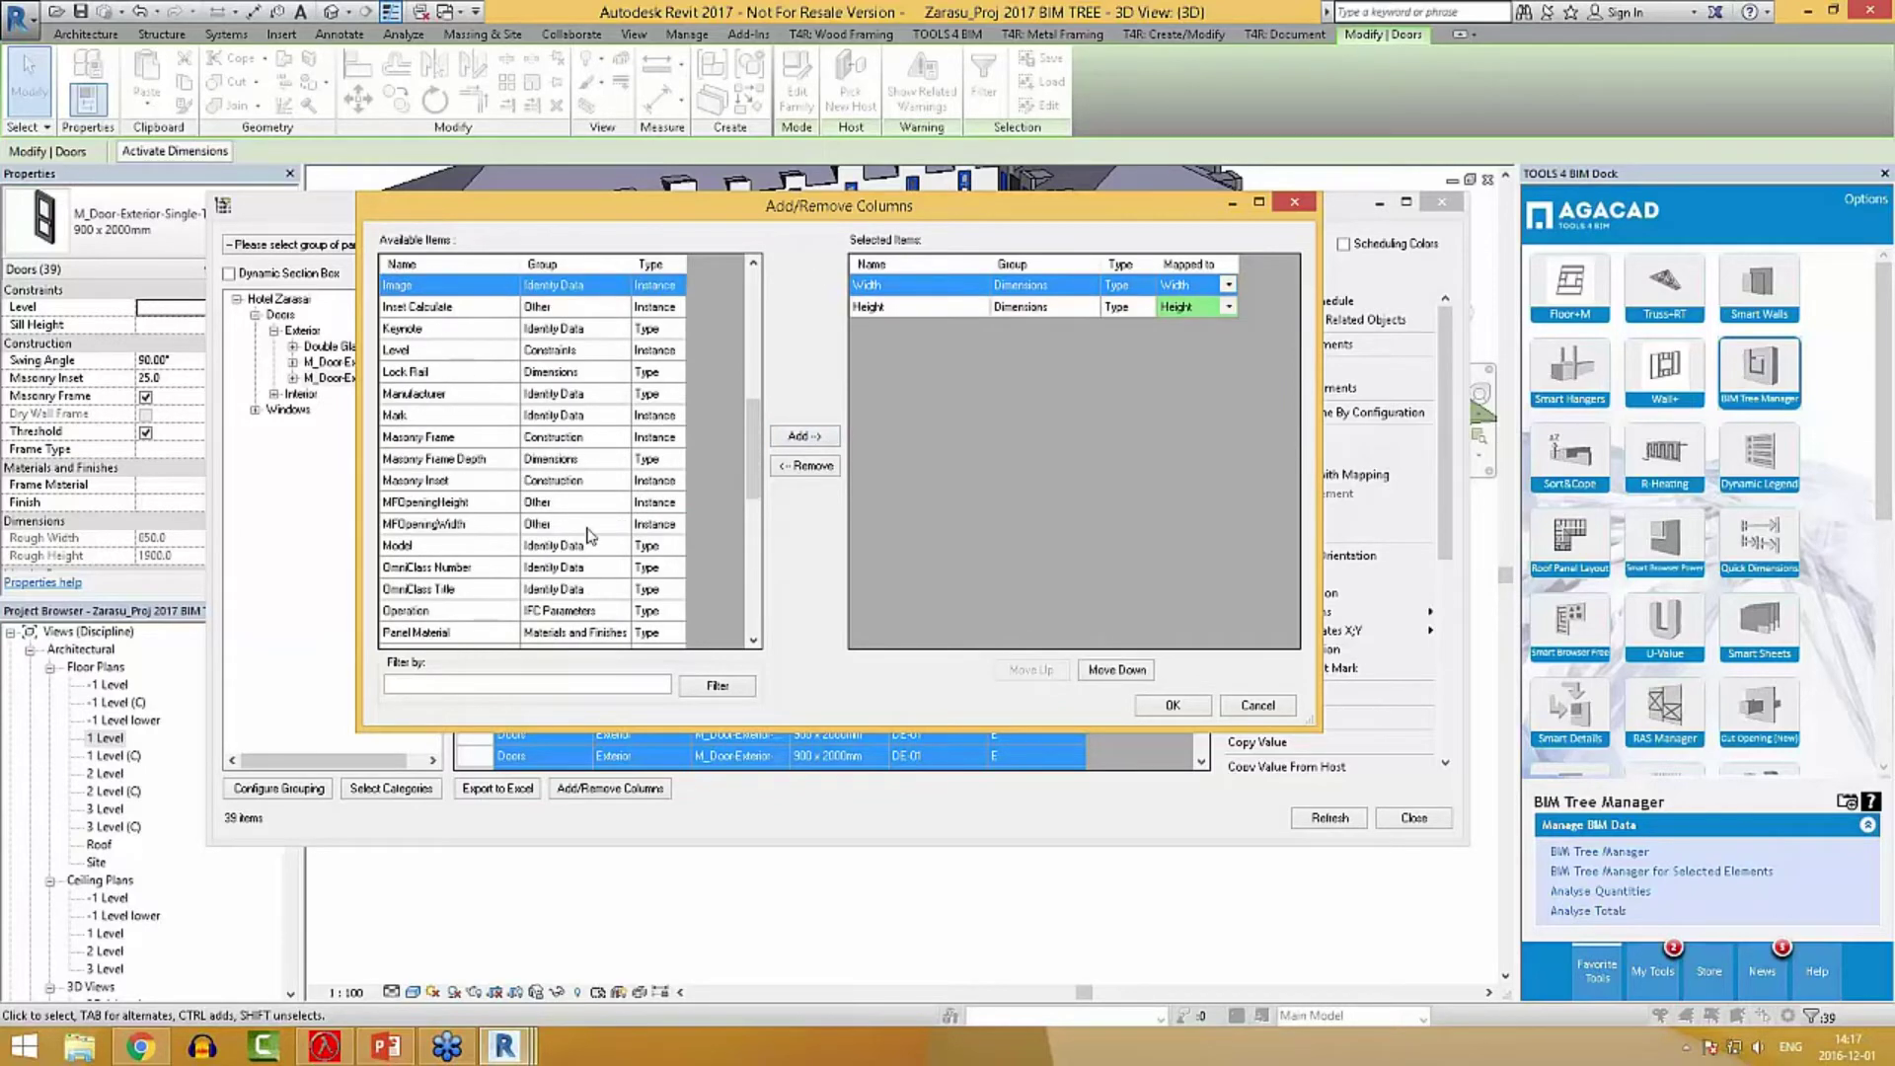
Add Type Mark to the mapped parameters for the door replacement.
click(464, 481)
scroll(467, 488, down, 9)
scroll(484, 518, down, 2)
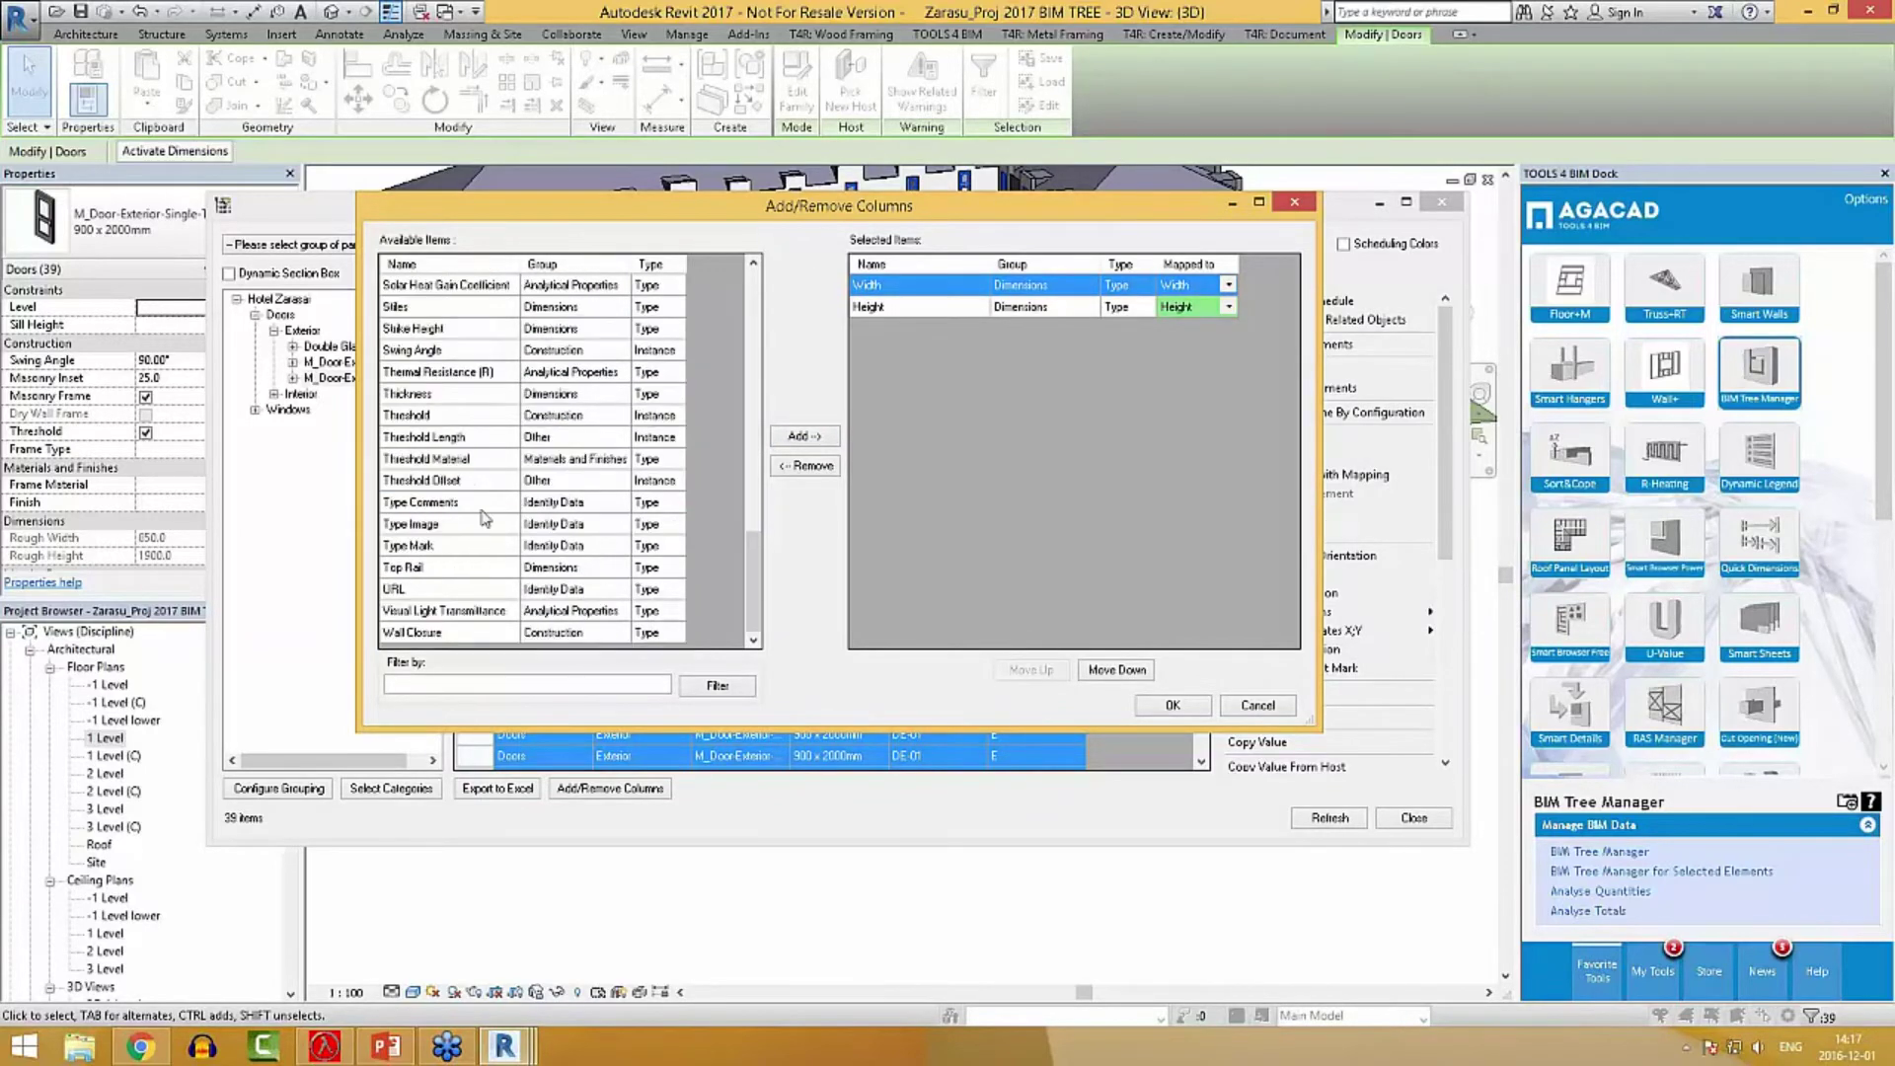
click(479, 482)
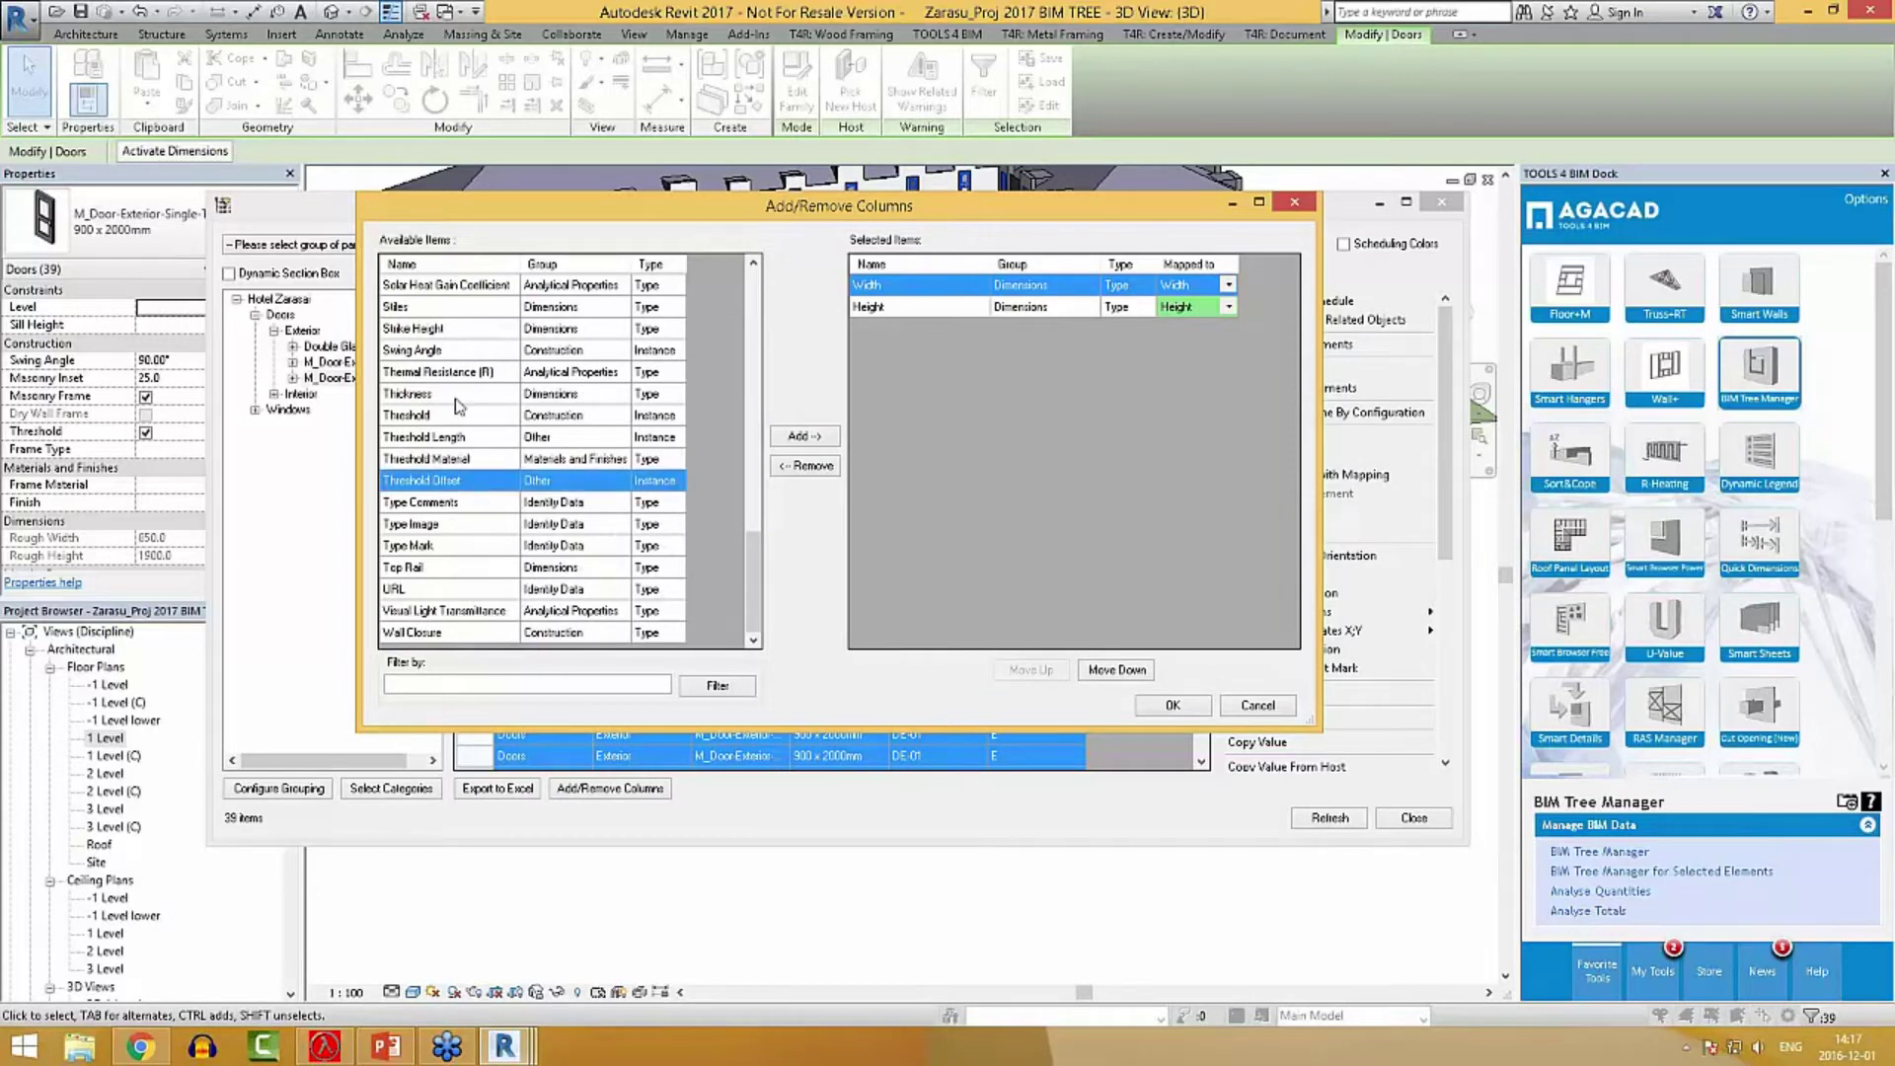
click(443, 548)
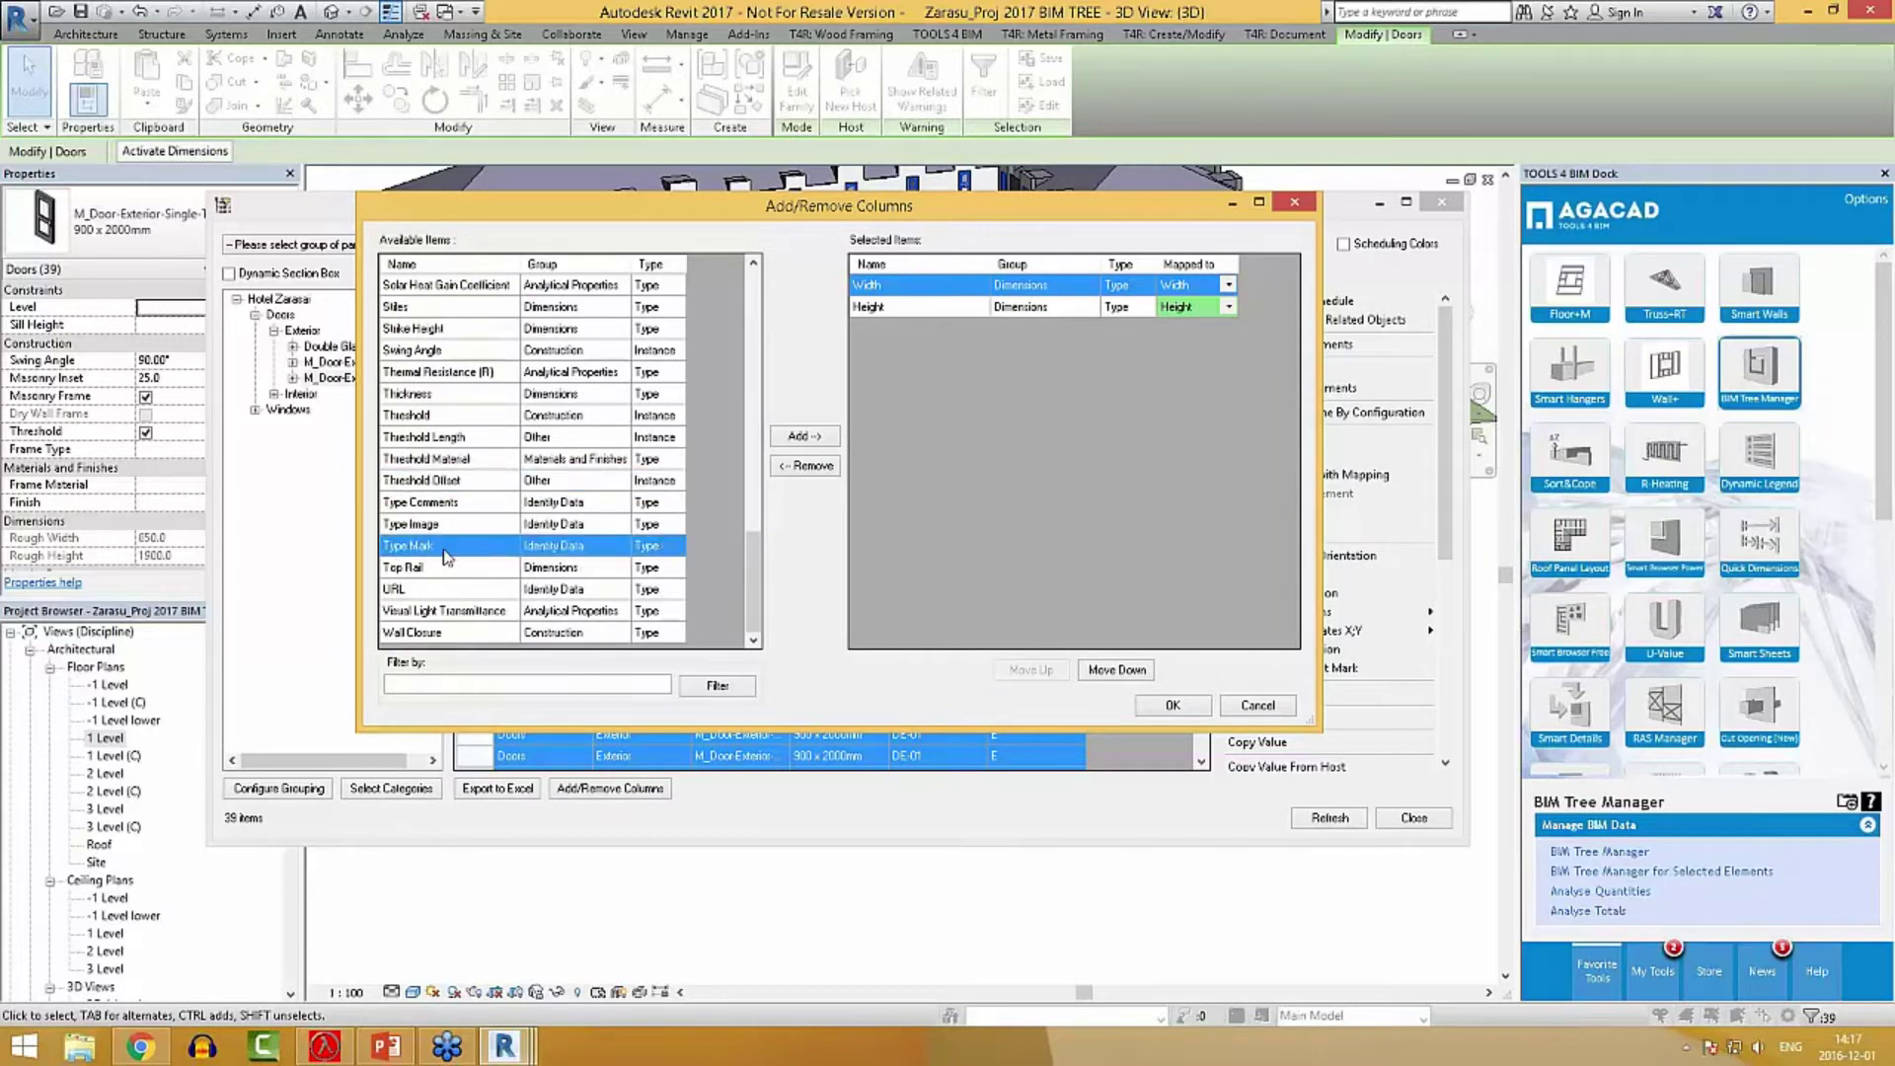
click(817, 437)
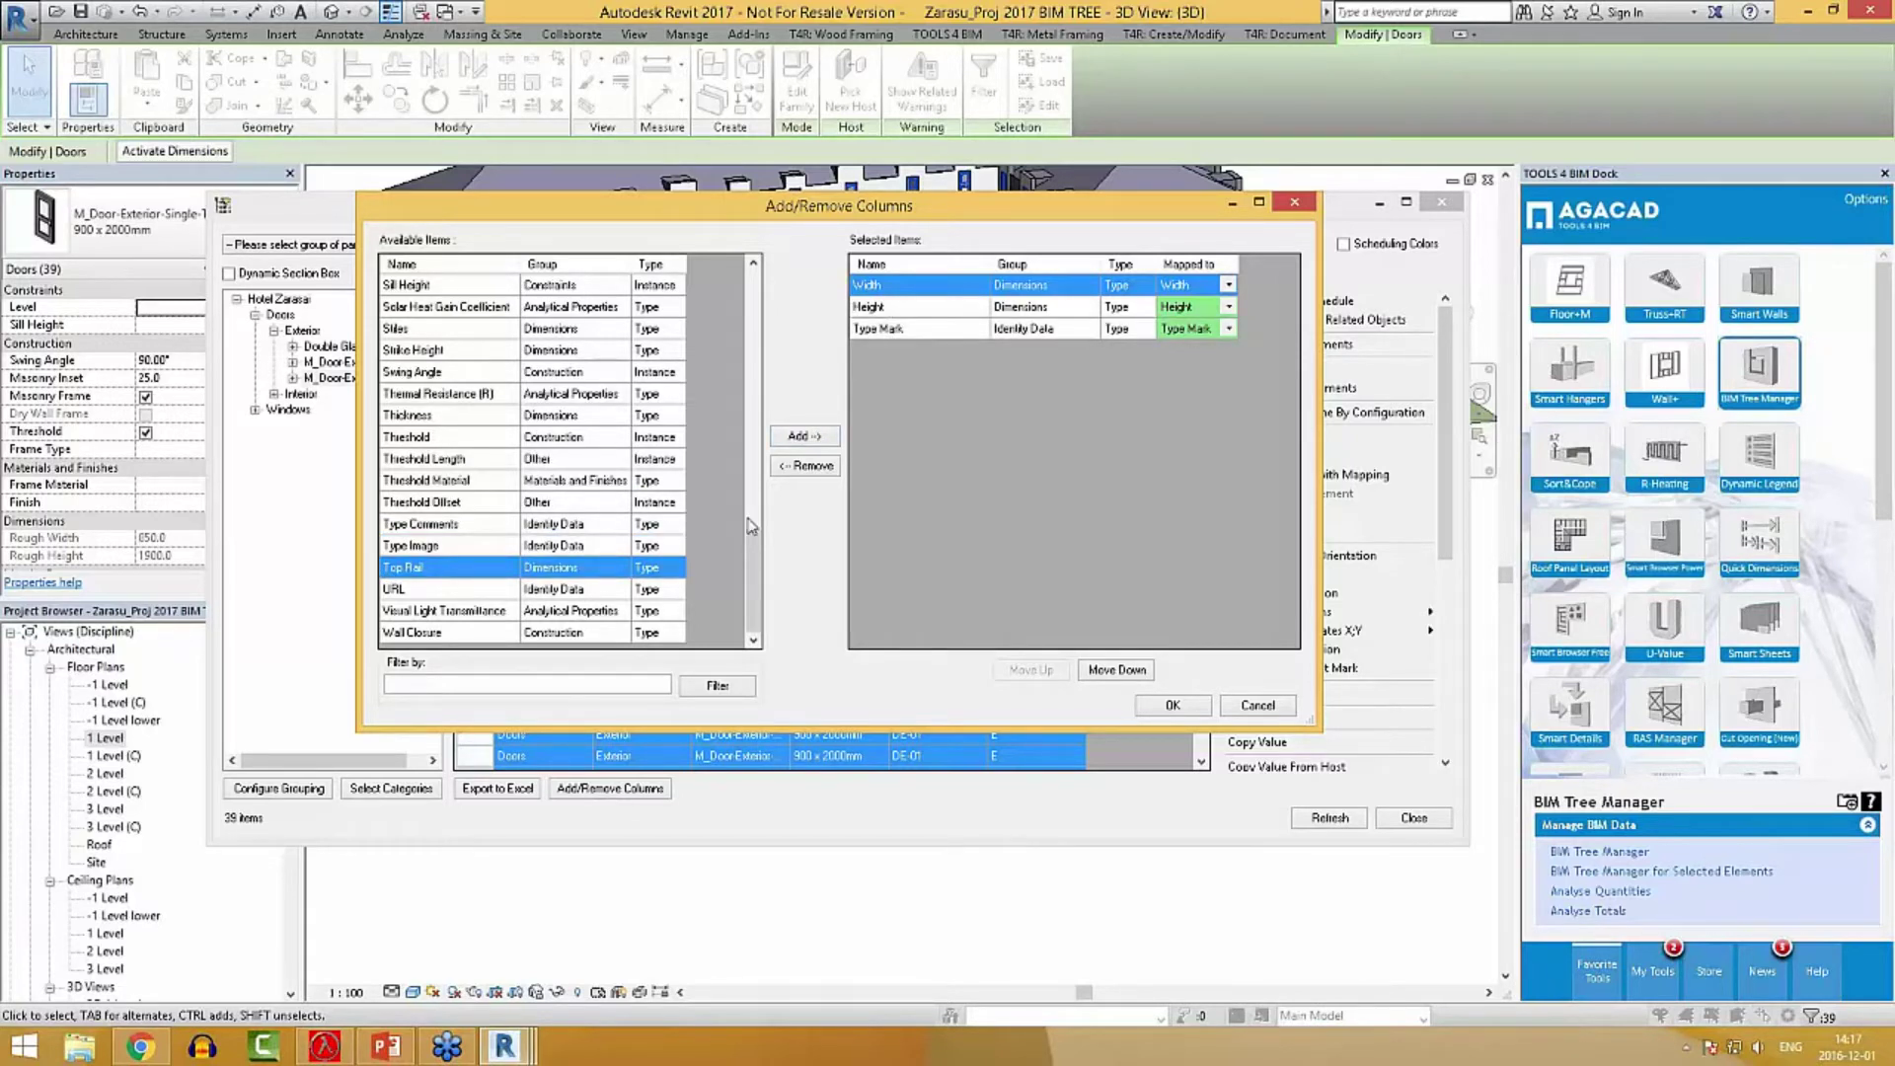
Add the Function and Ex/In parameters to the mapping for the replacement doors.
drag(756, 559, 746, 388)
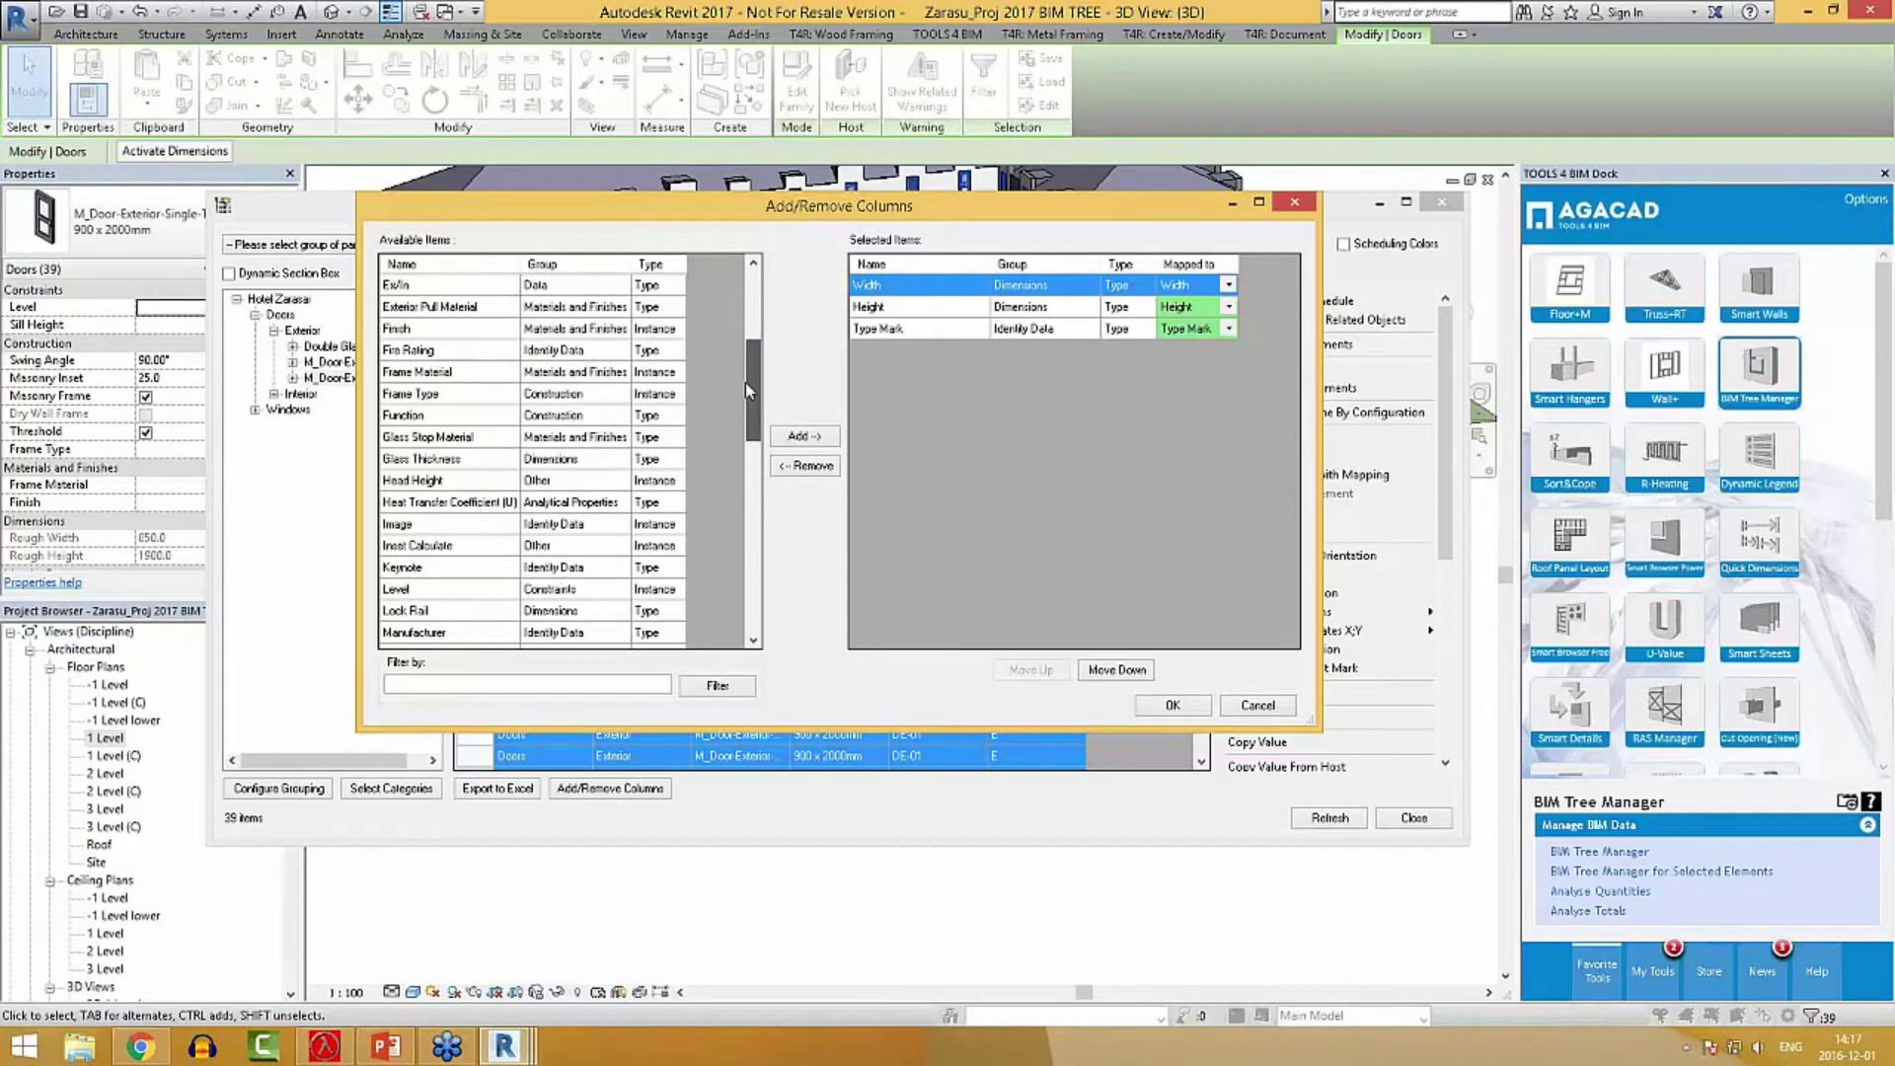
click(427, 418)
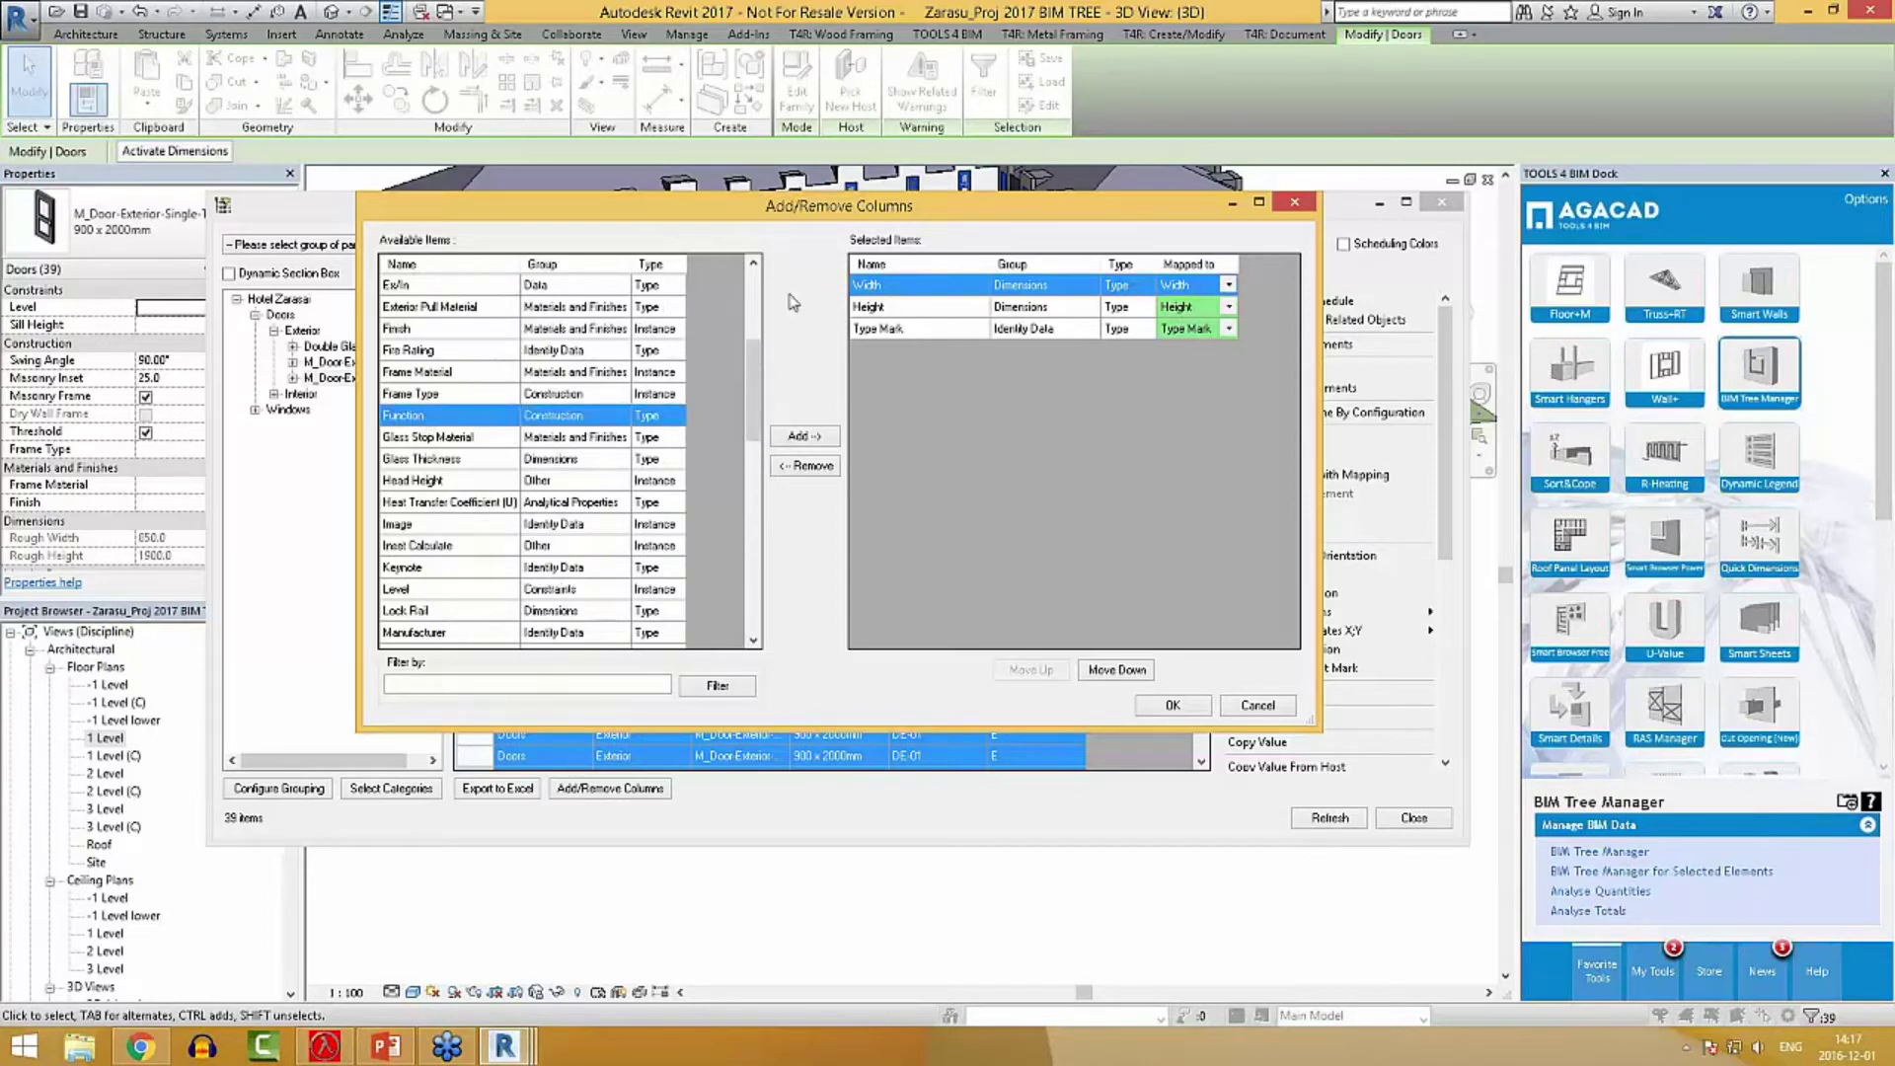
click(804, 436)
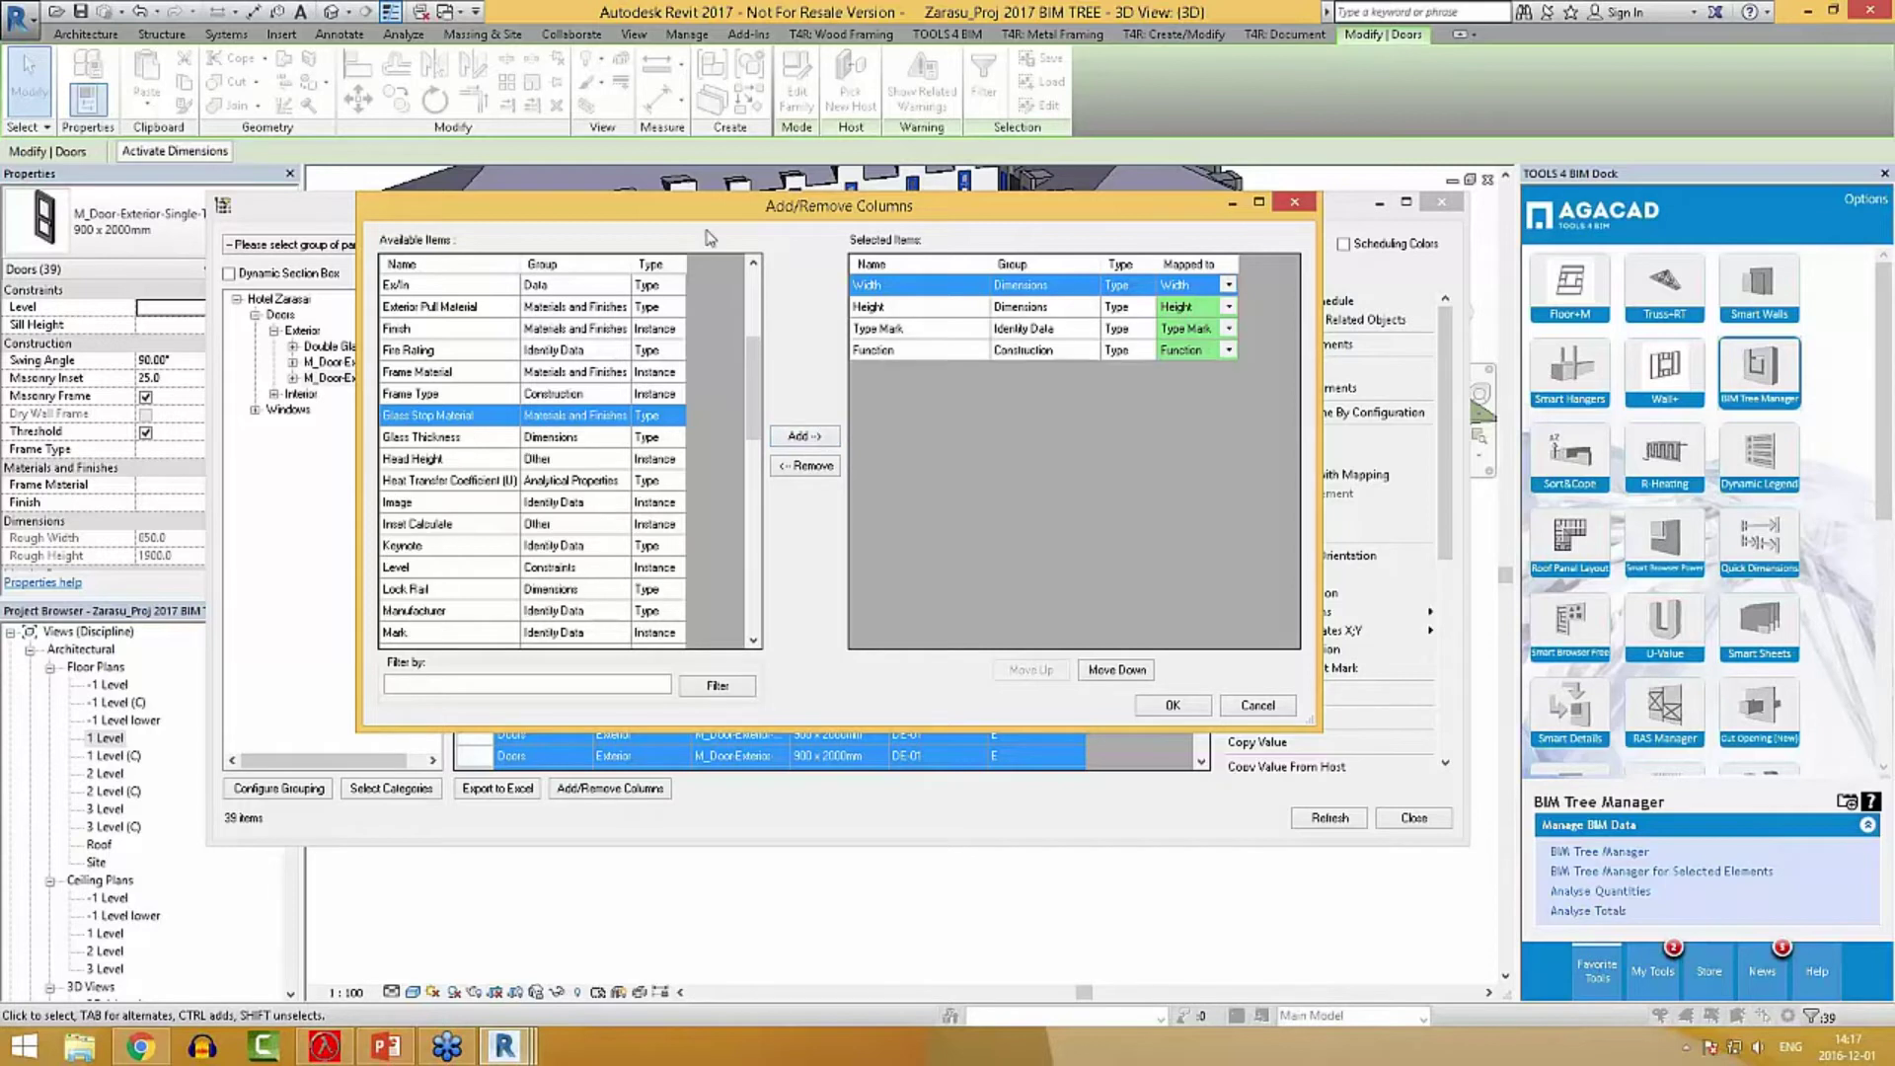
click(443, 302)
click(799, 436)
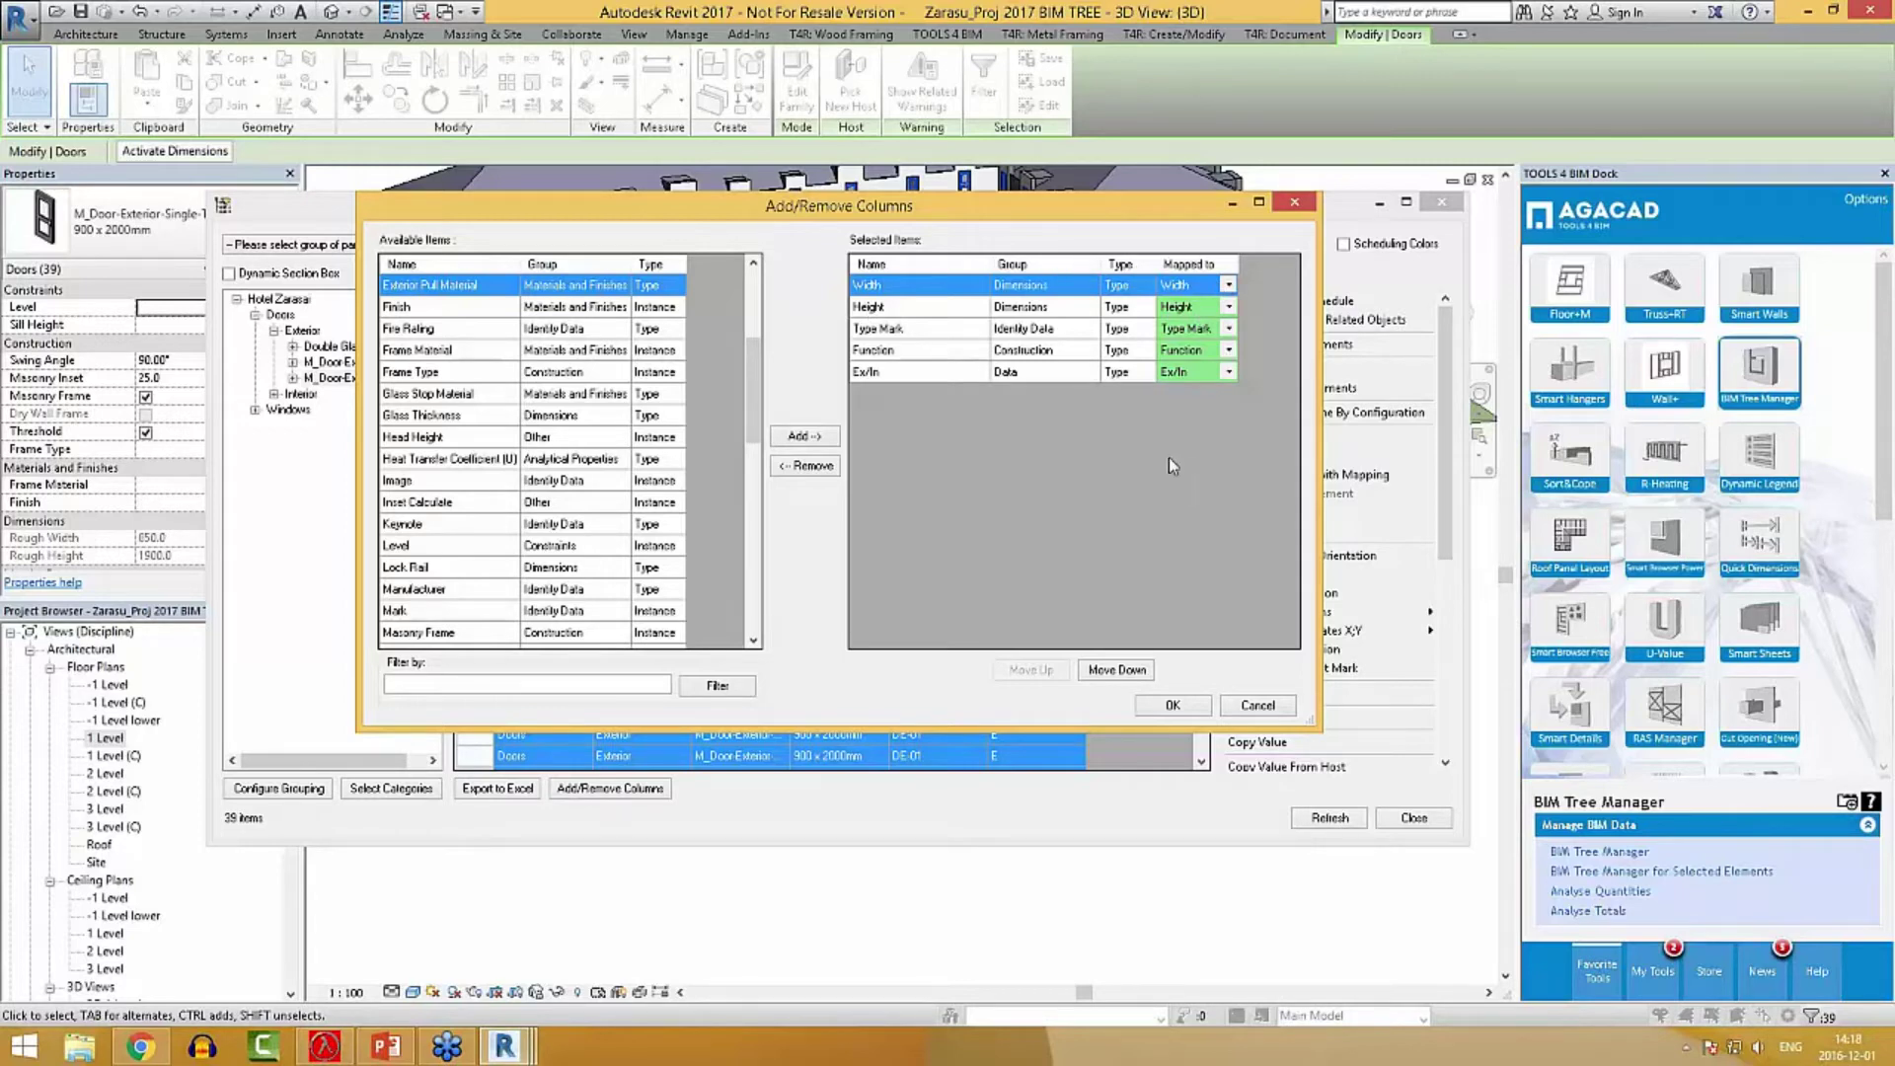
Run the door replacement with the mapped parameters, uncover the 3D model and accept the duplicate Type Mark values.
click(1188, 709)
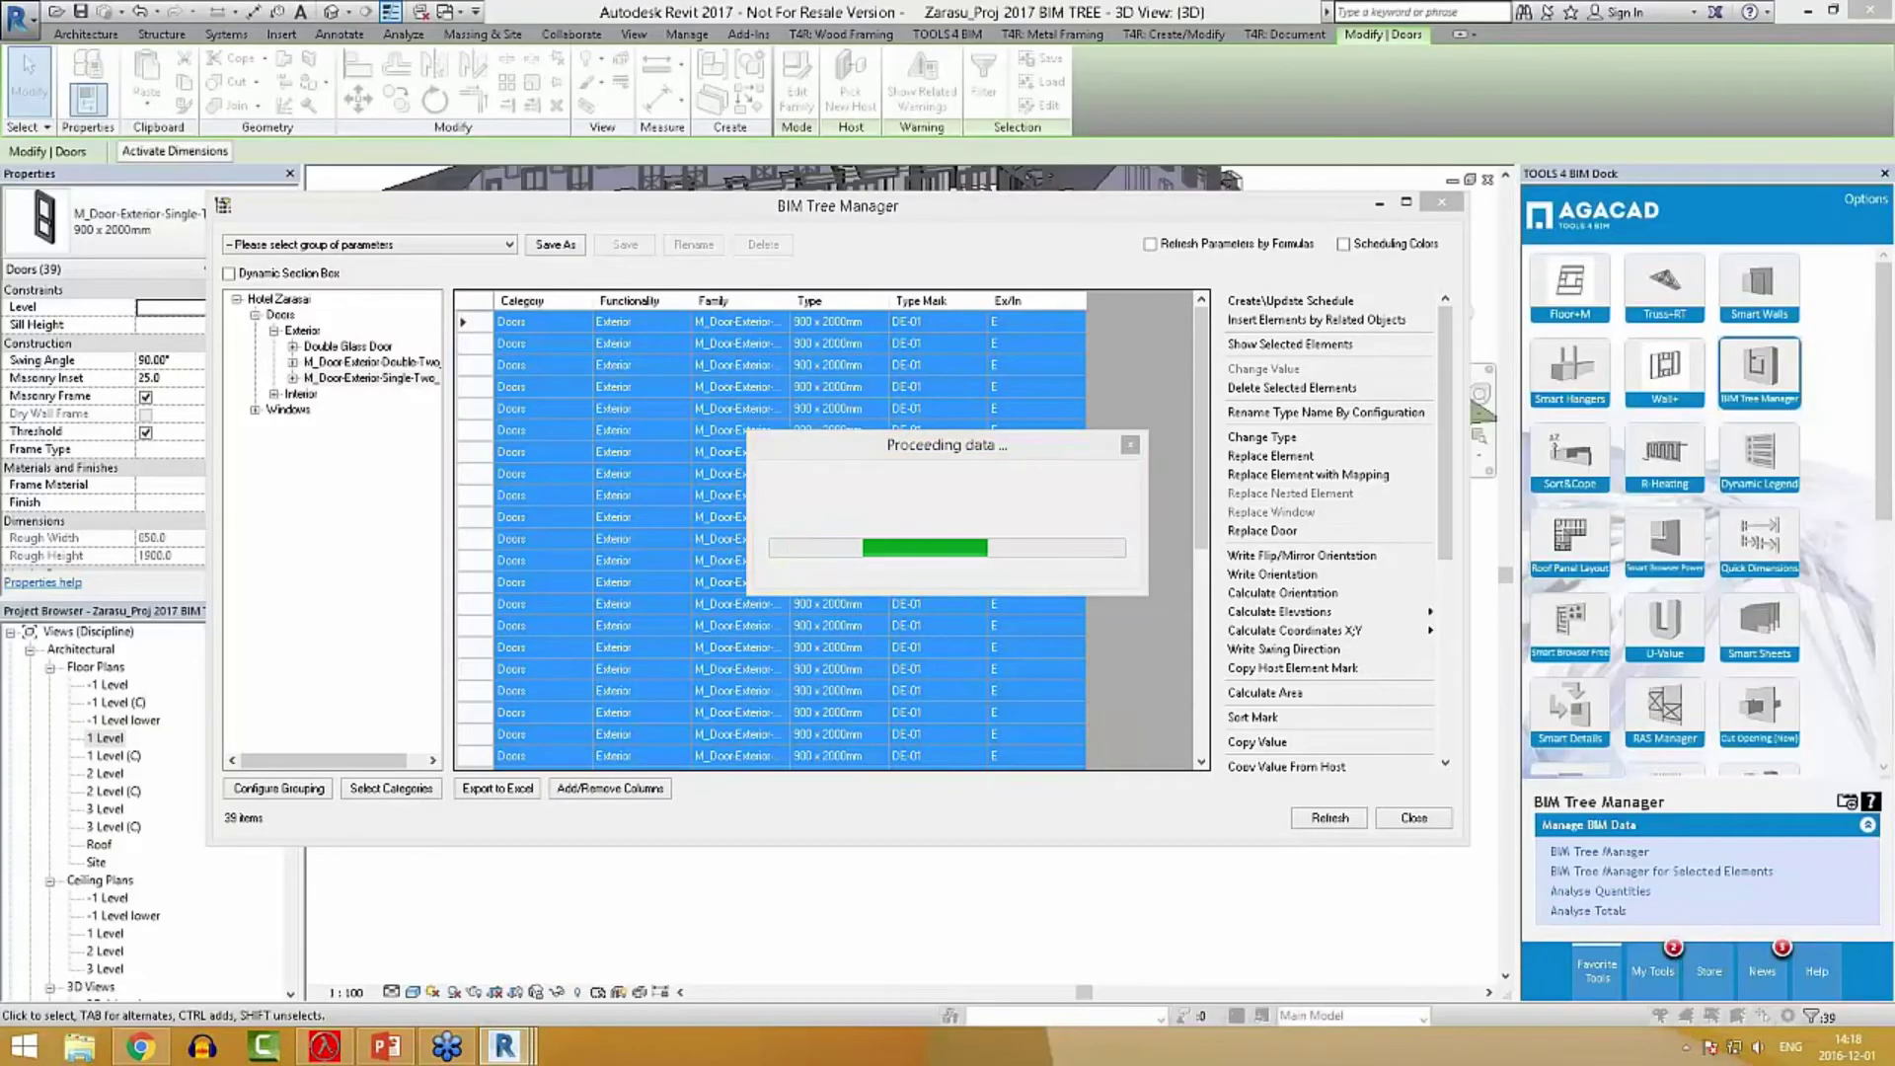
drag(915, 217, 919, 480)
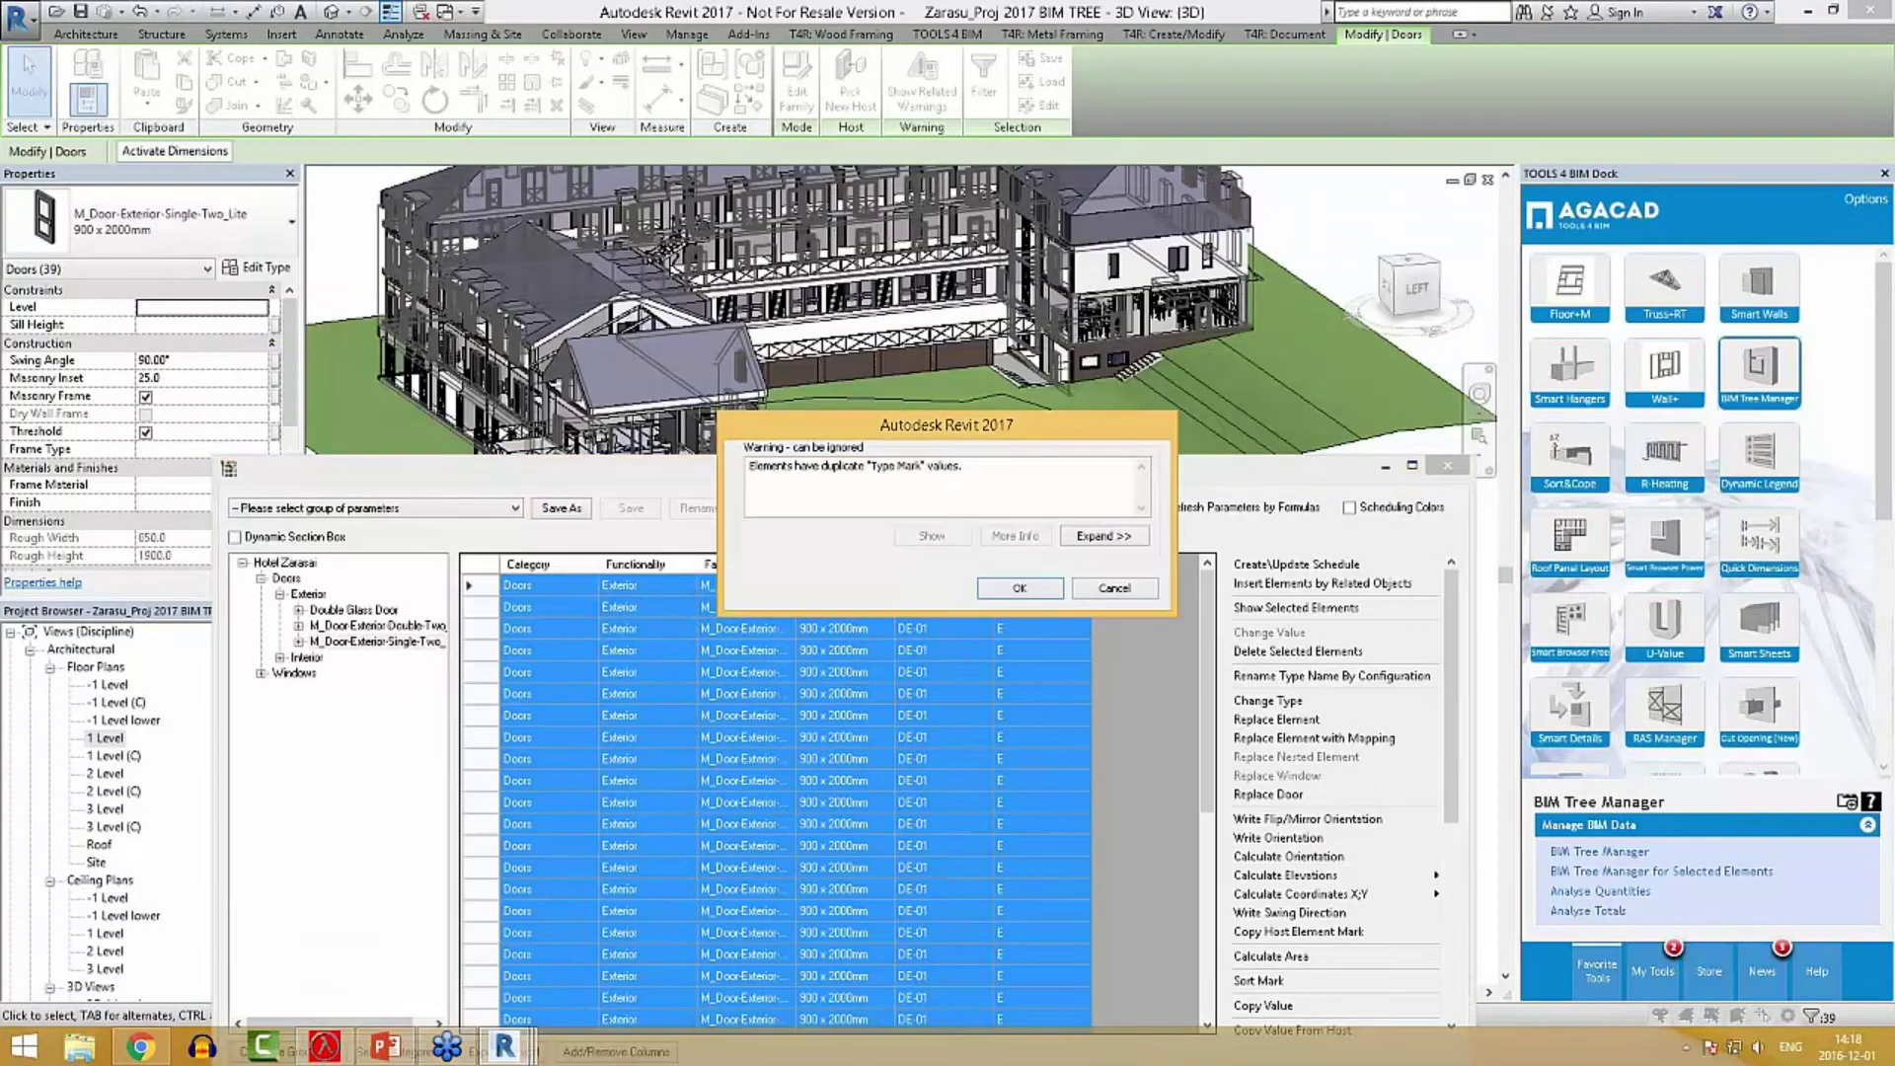
click(1007, 541)
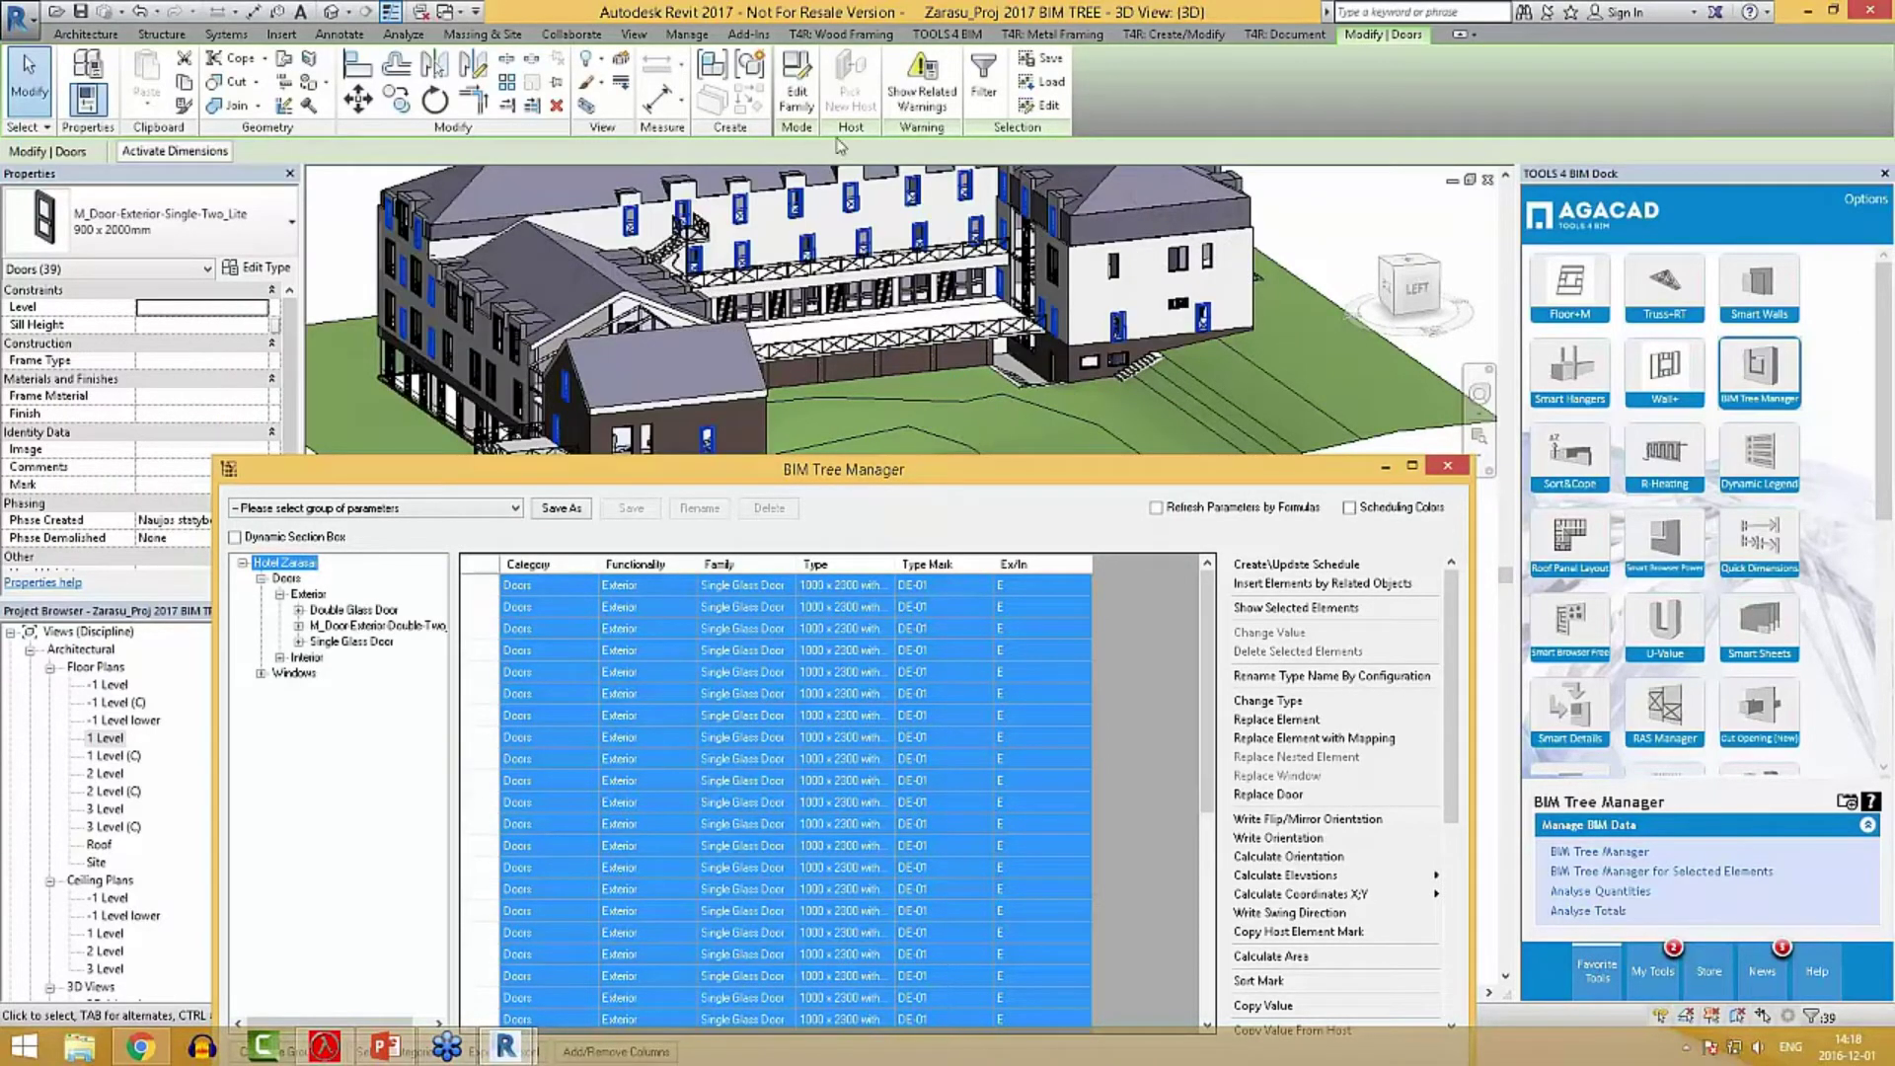
Move the BIM Tree Manager out of the way, examine the replaced glass doors around the building and clear the selection.
scroll(827, 212, up, 8)
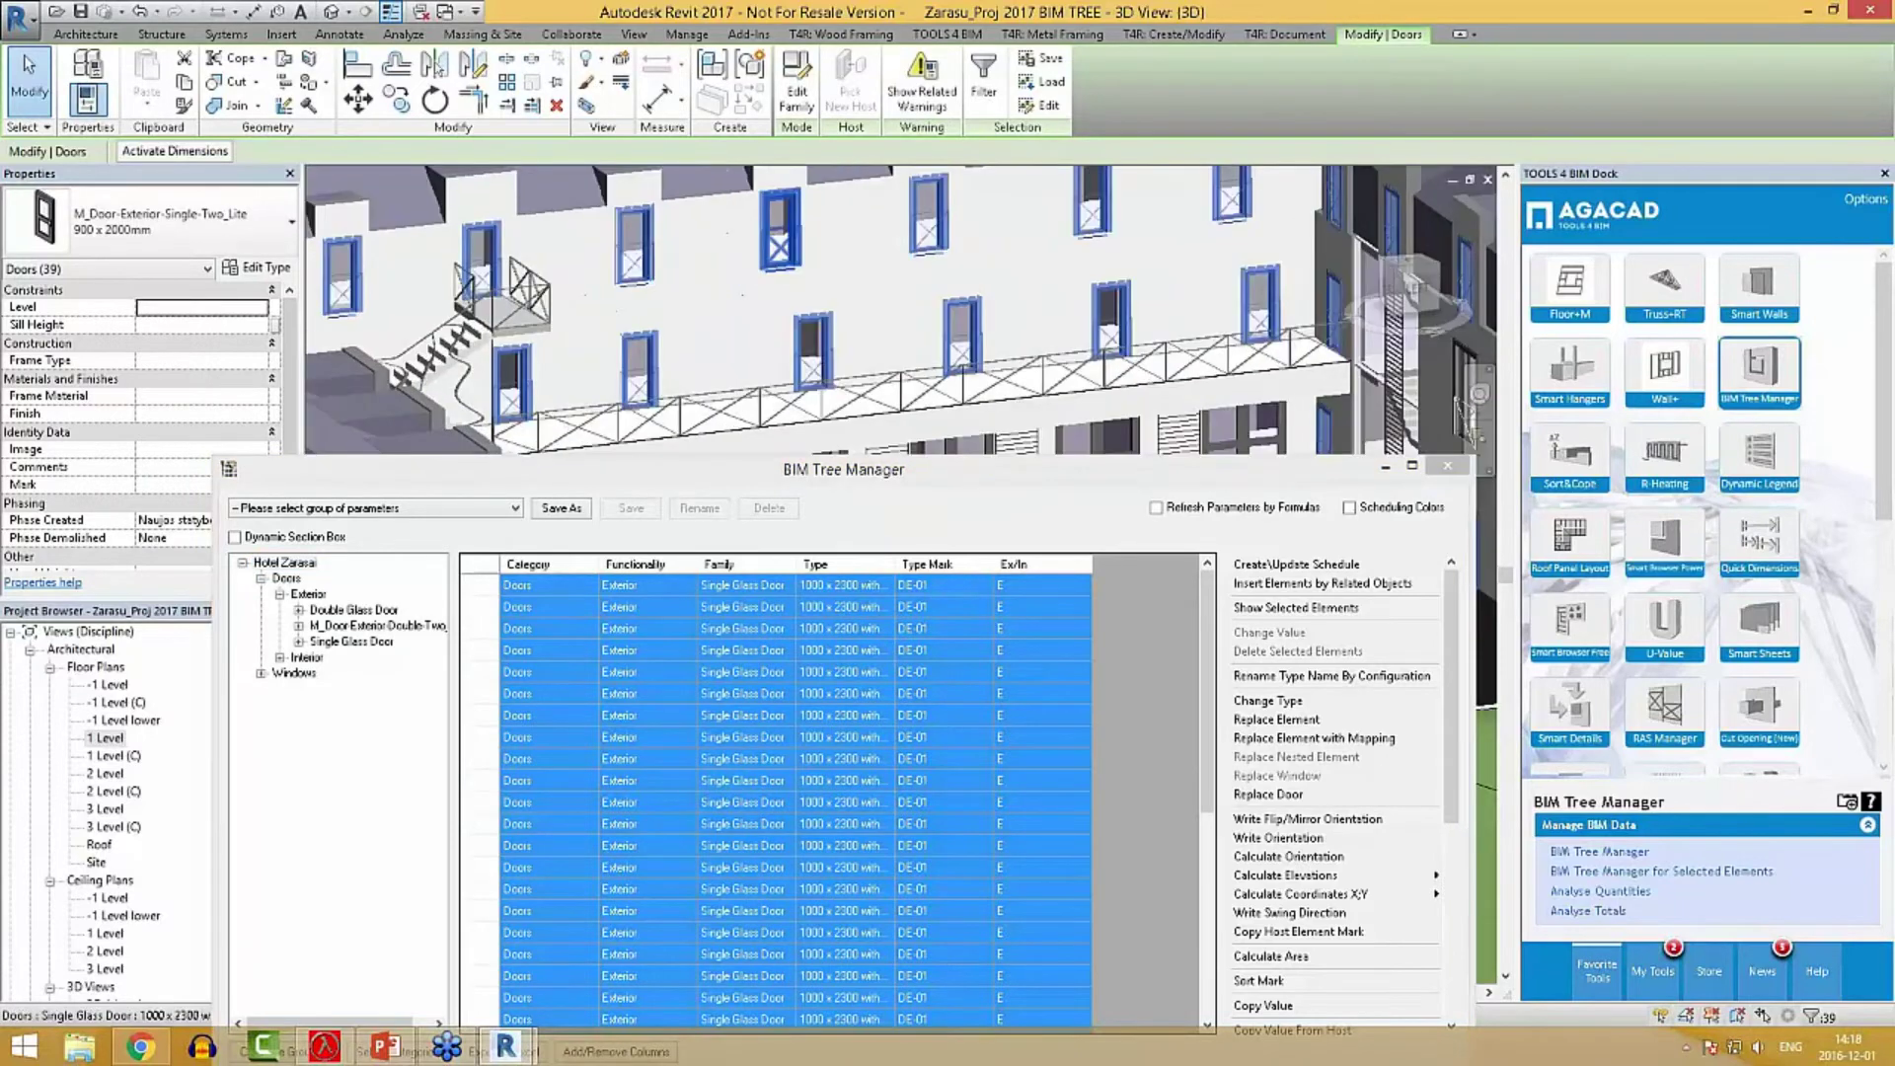
scroll(939, 364, down, 6)
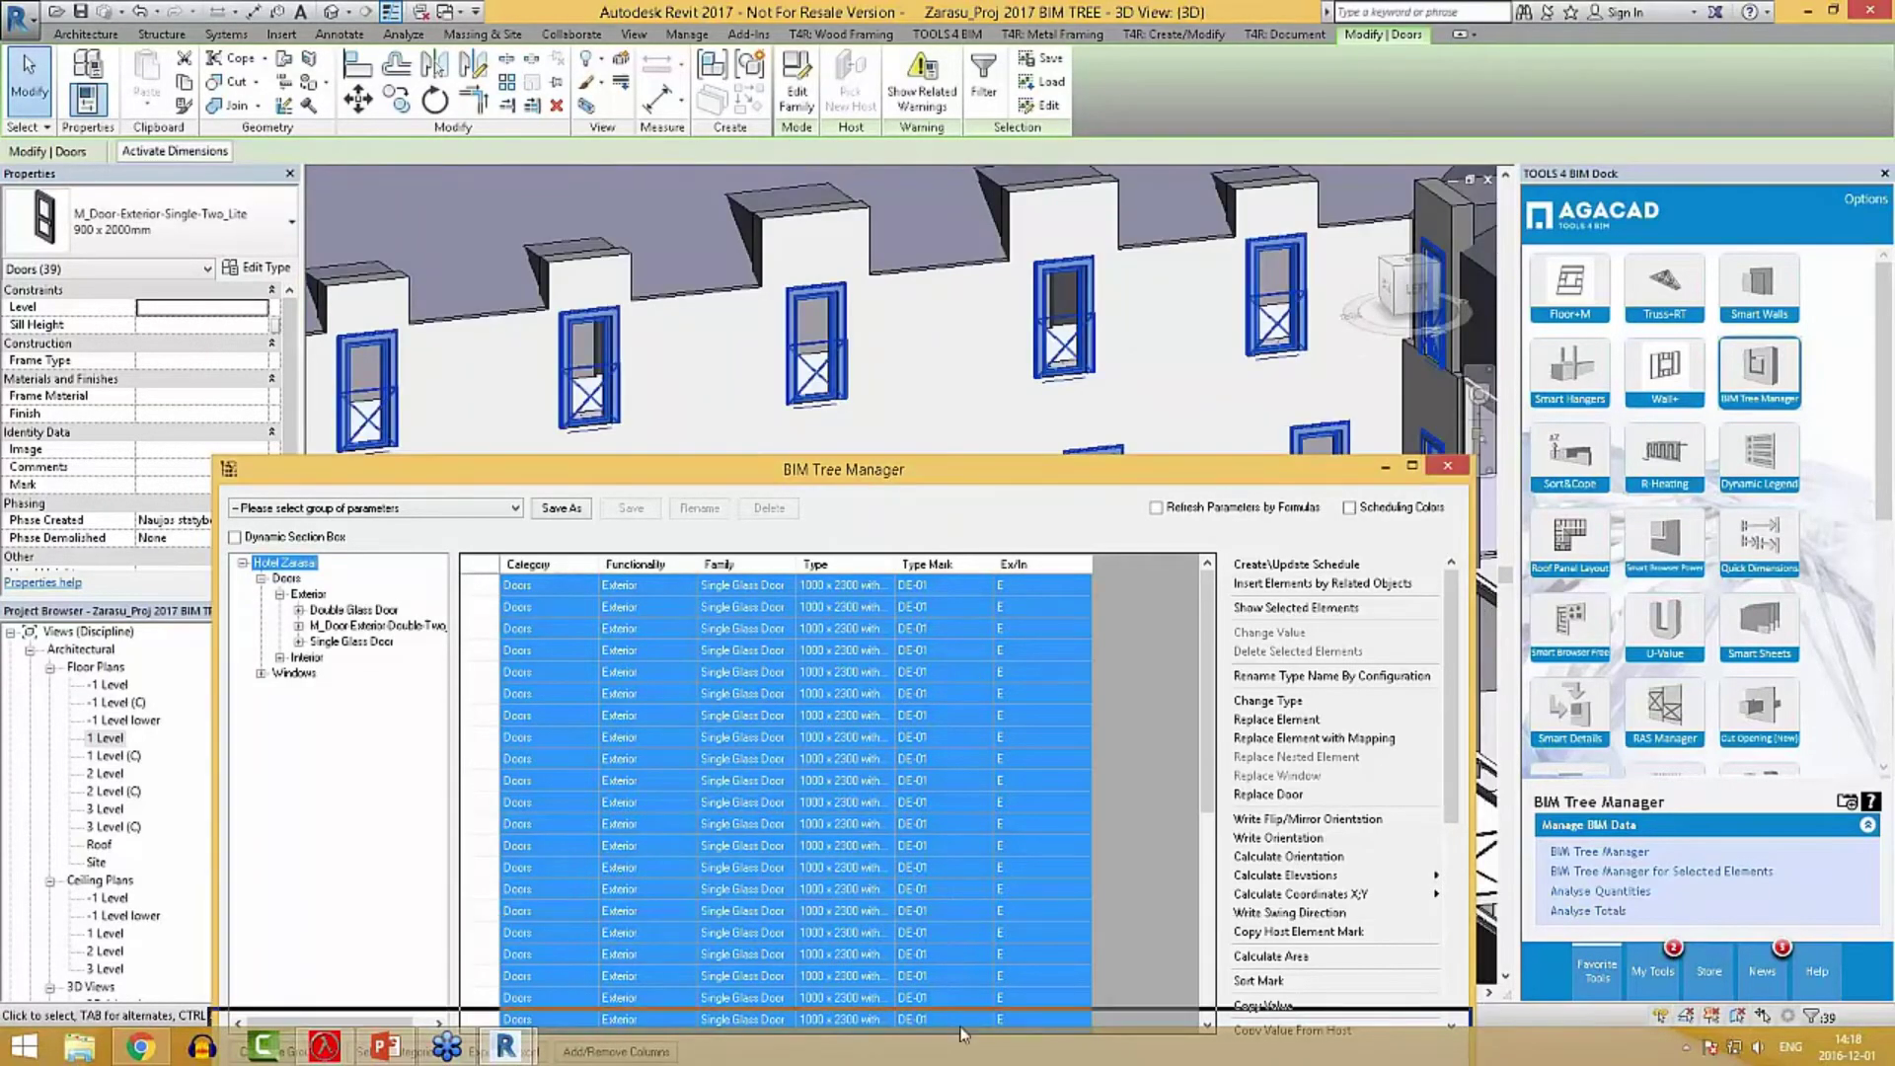
drag(969, 488, 968, 1006)
scroll(1087, 435, down, 6)
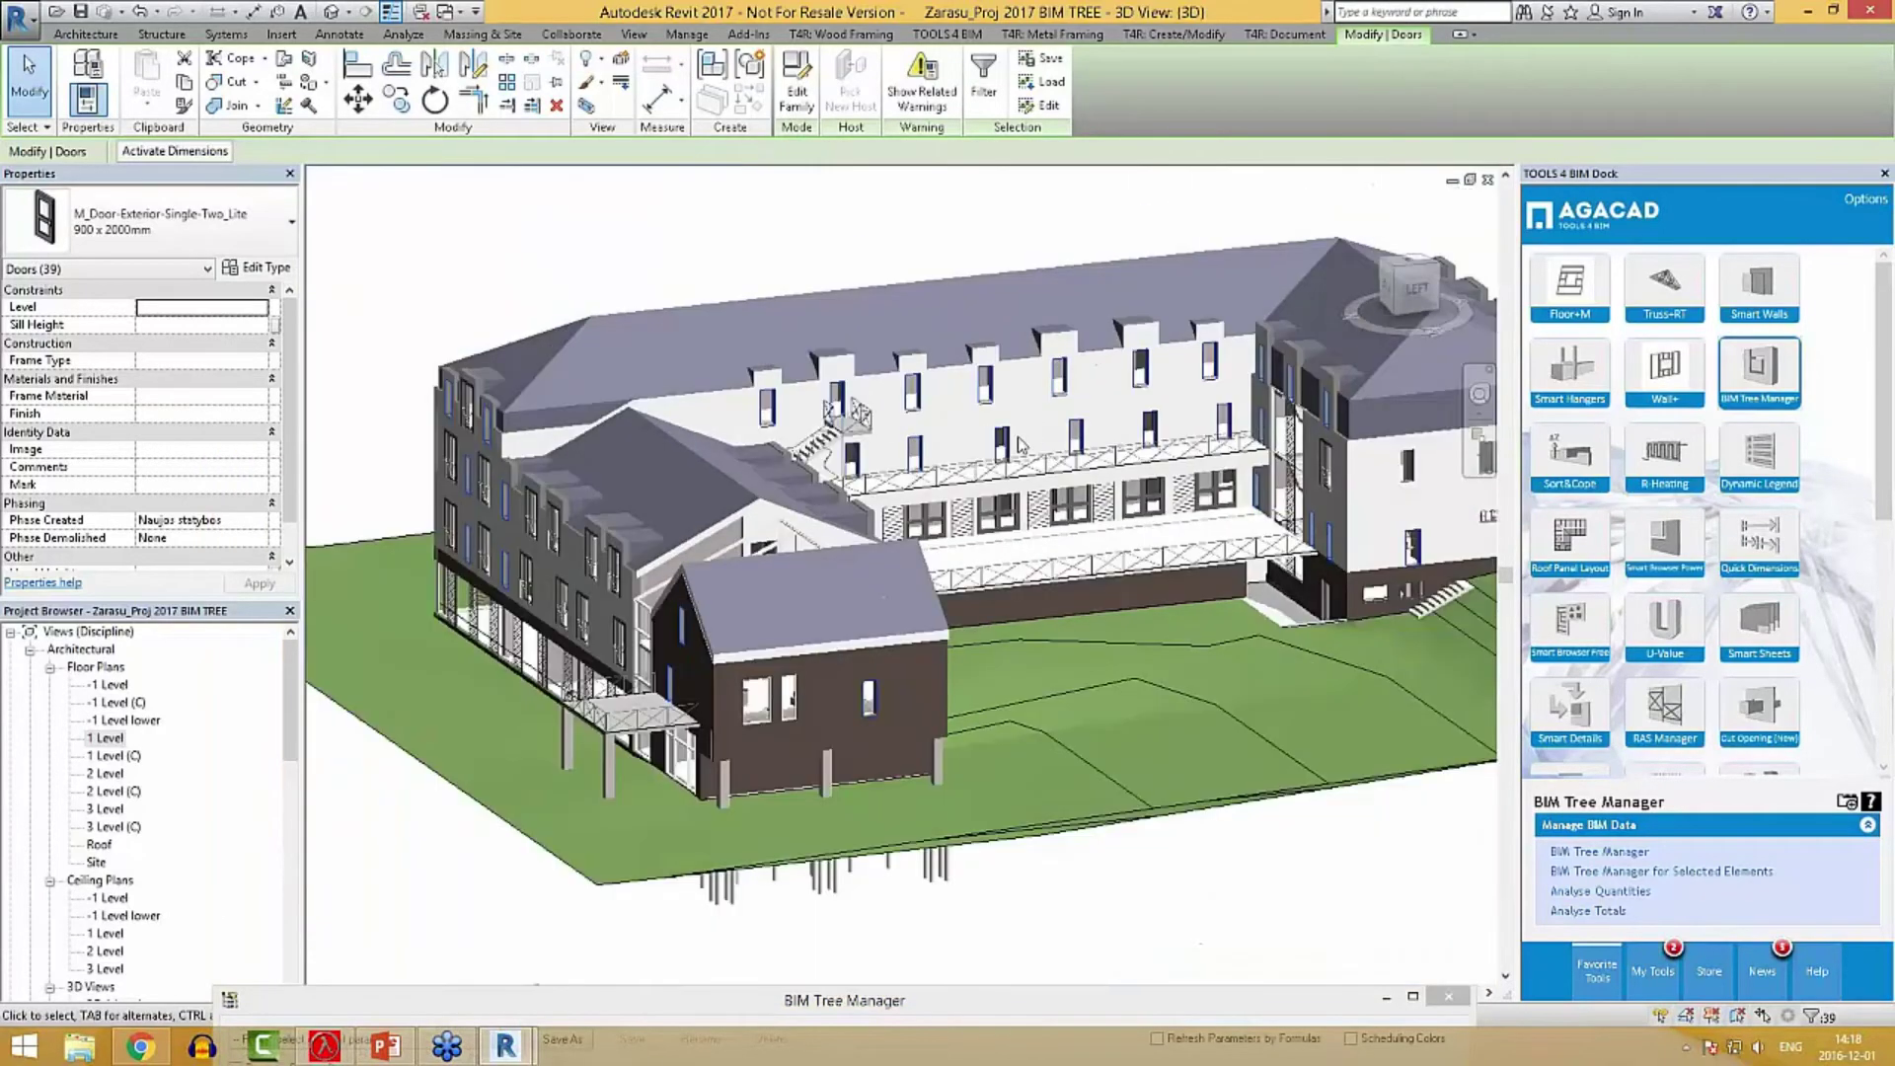
mouse_move(1021, 446)
shift+middle_down()
mouse_move(1322, 581)
mouse_move(643, 833)
shift+middle_up()
click(649, 836)
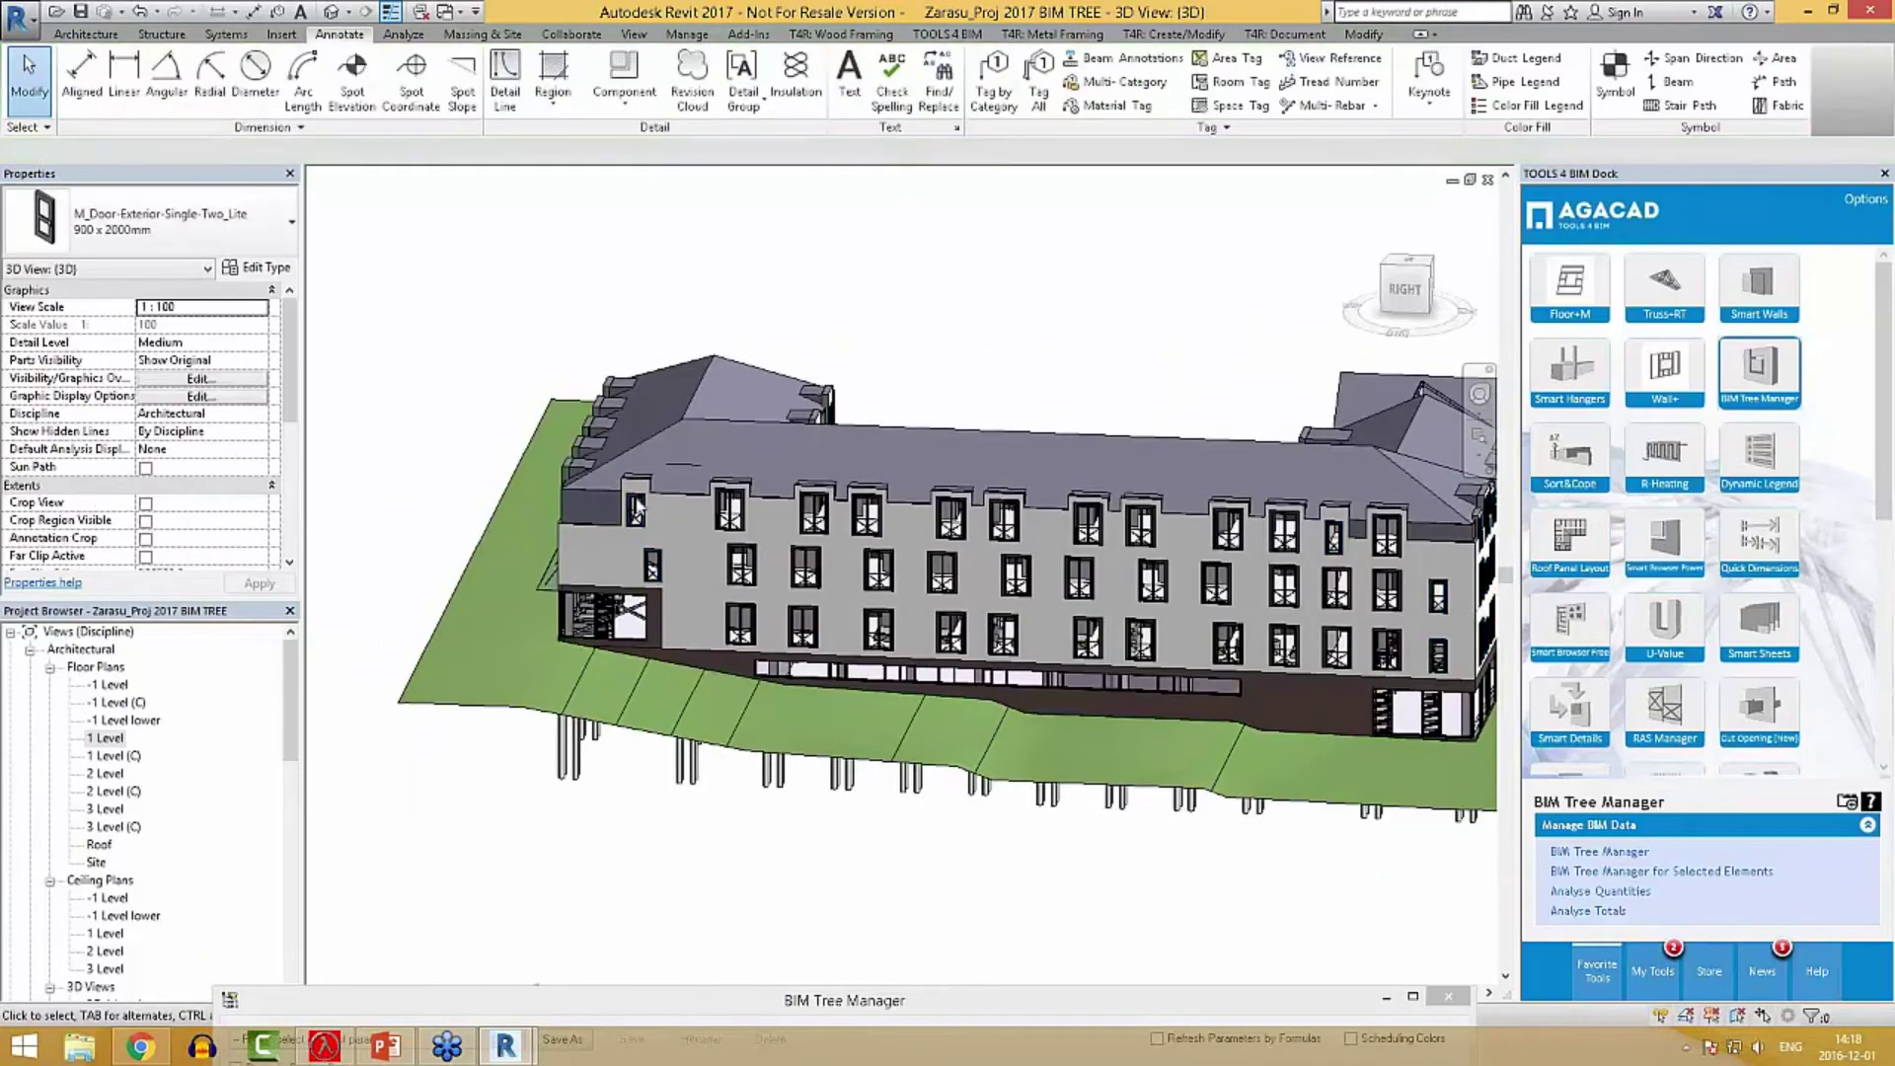
Check the dimensions, Type Mark and Ex/In in the type properties of the top-floor single glass door at the facade's end.
scroll(642, 540, up, 6)
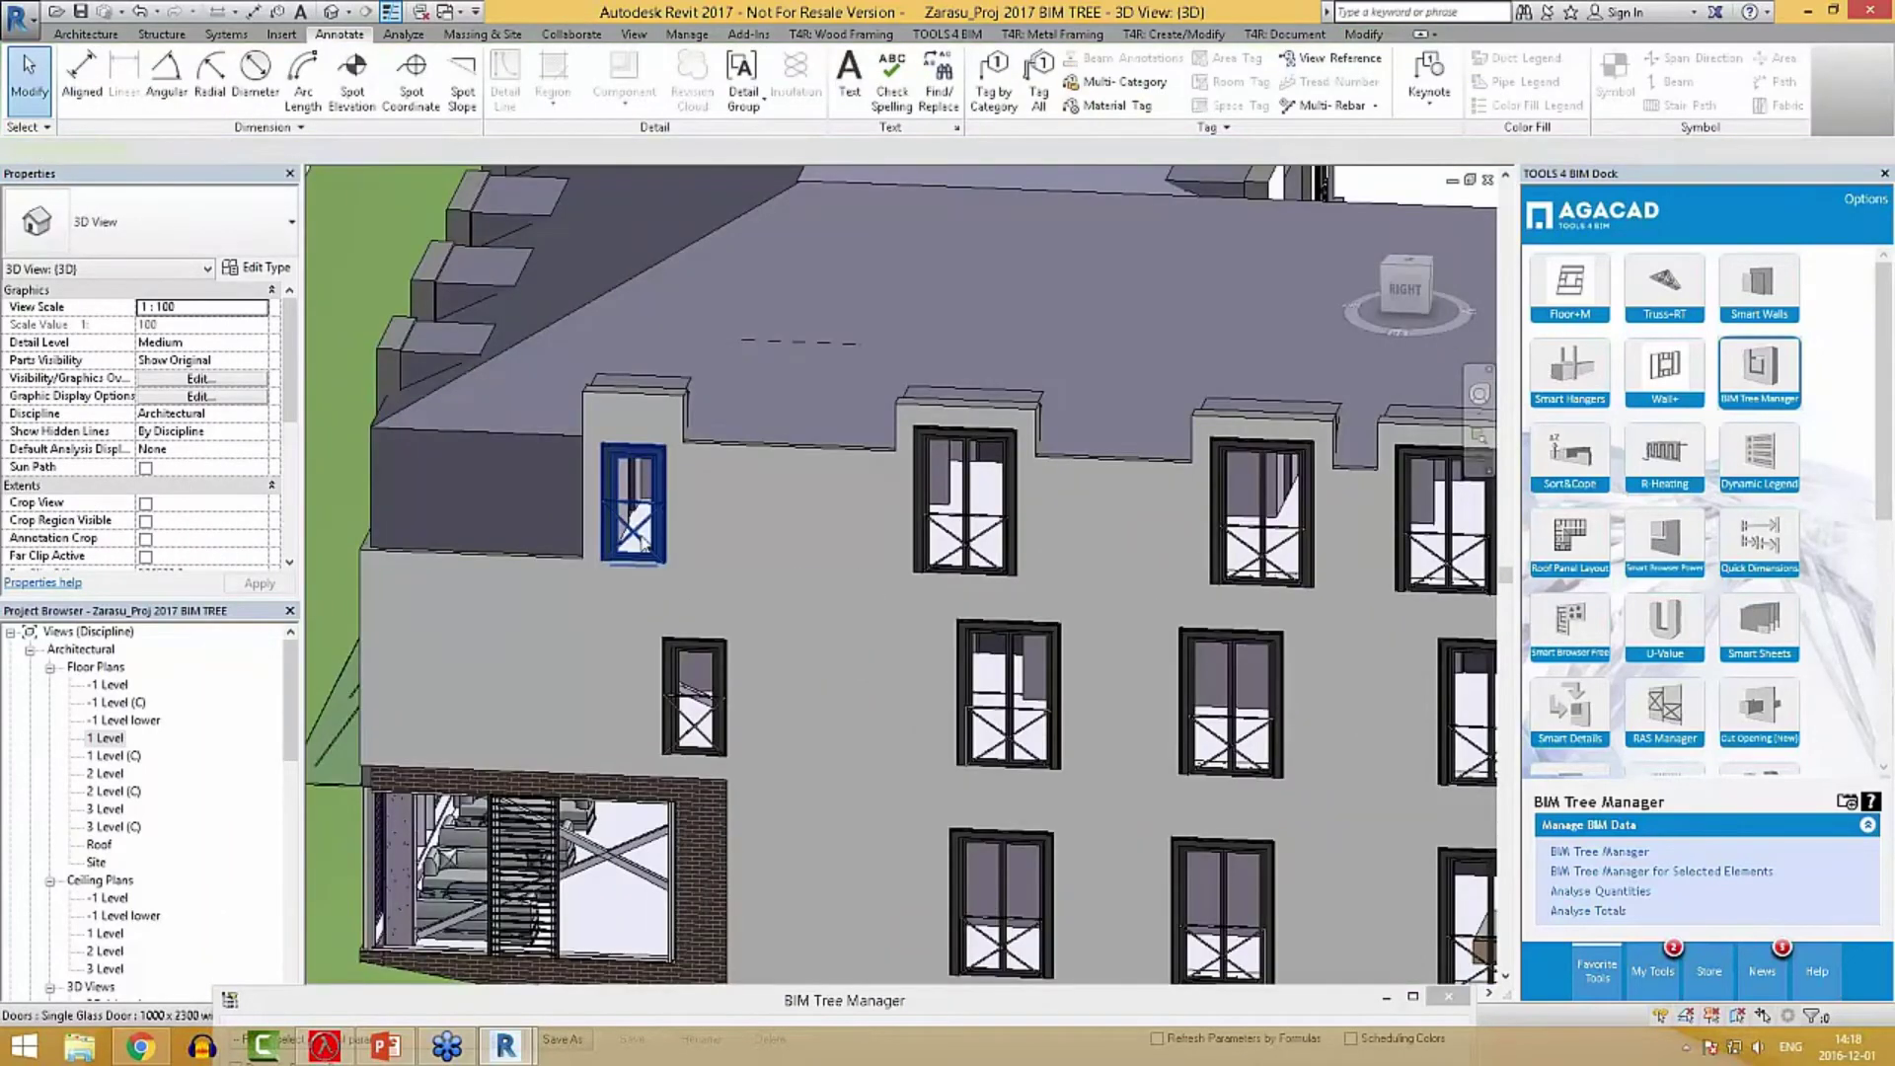
click(642, 540)
click(254, 267)
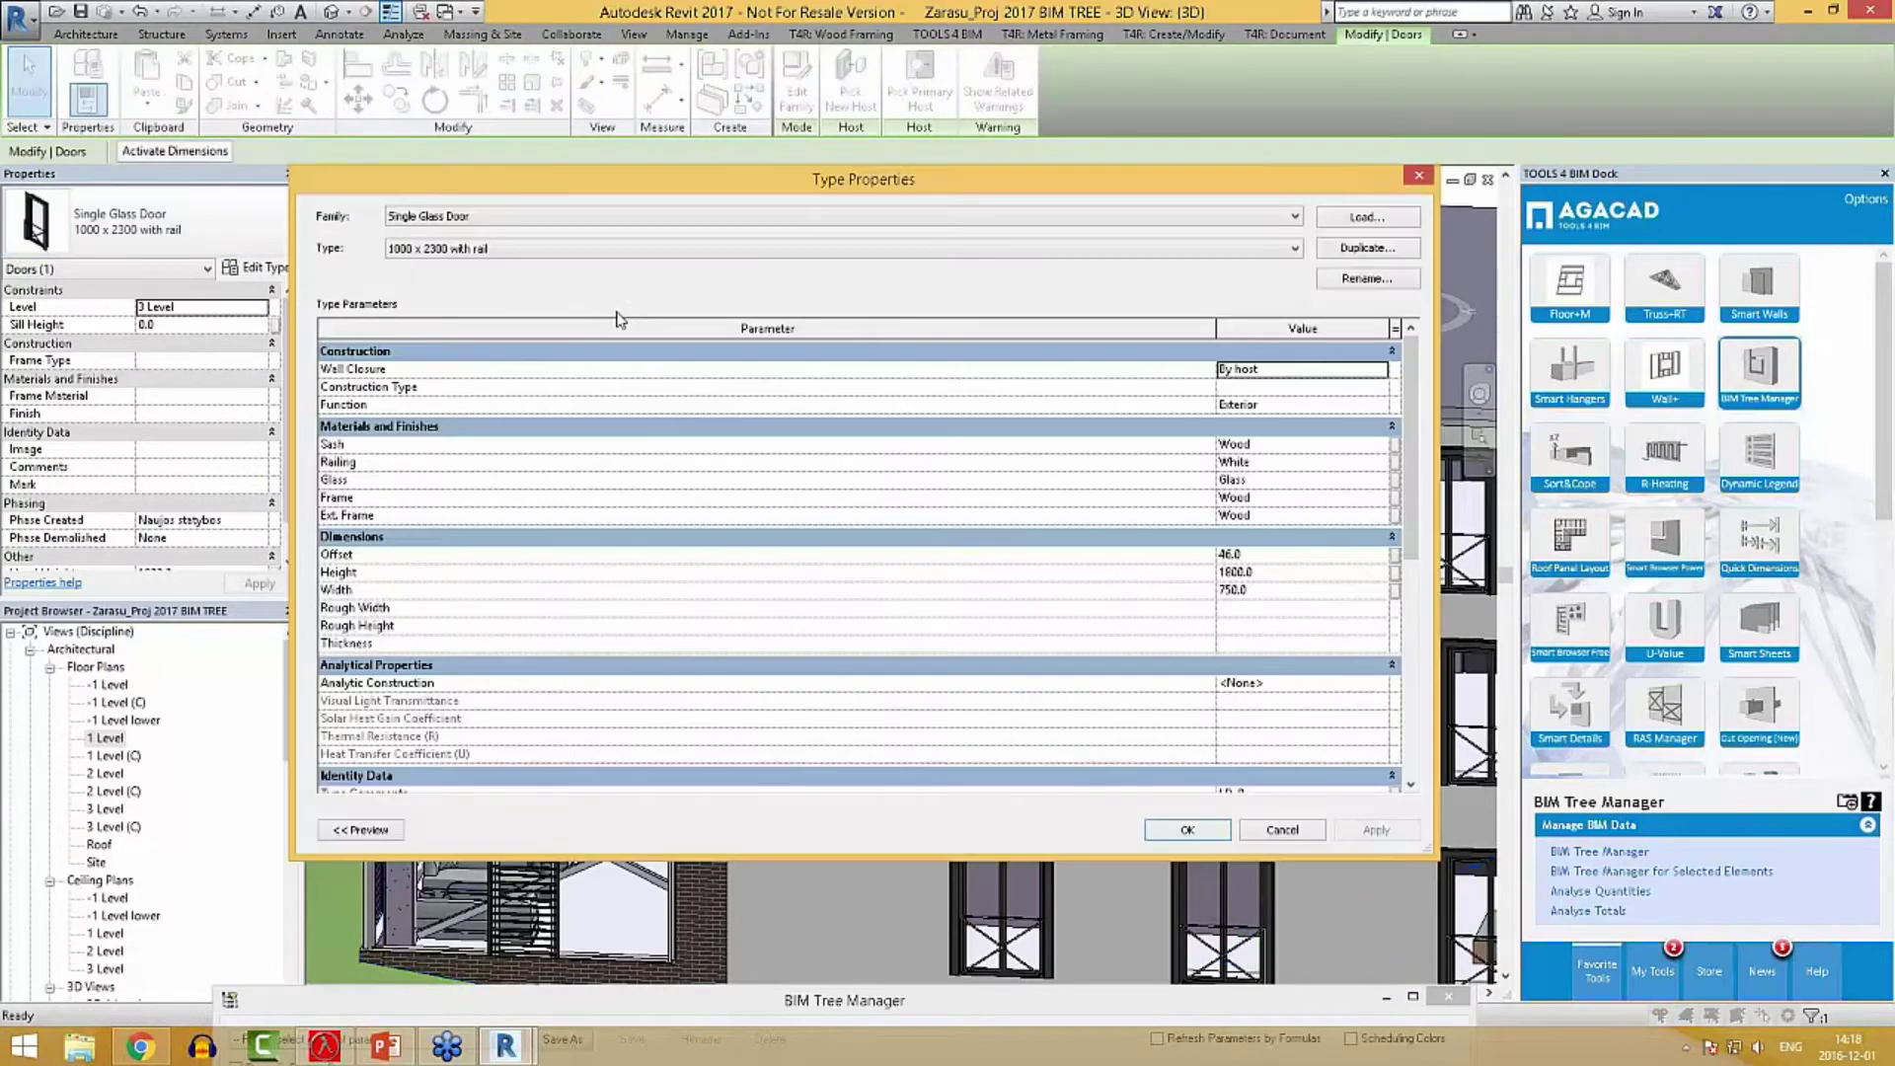
drag(1412, 414, 1412, 624)
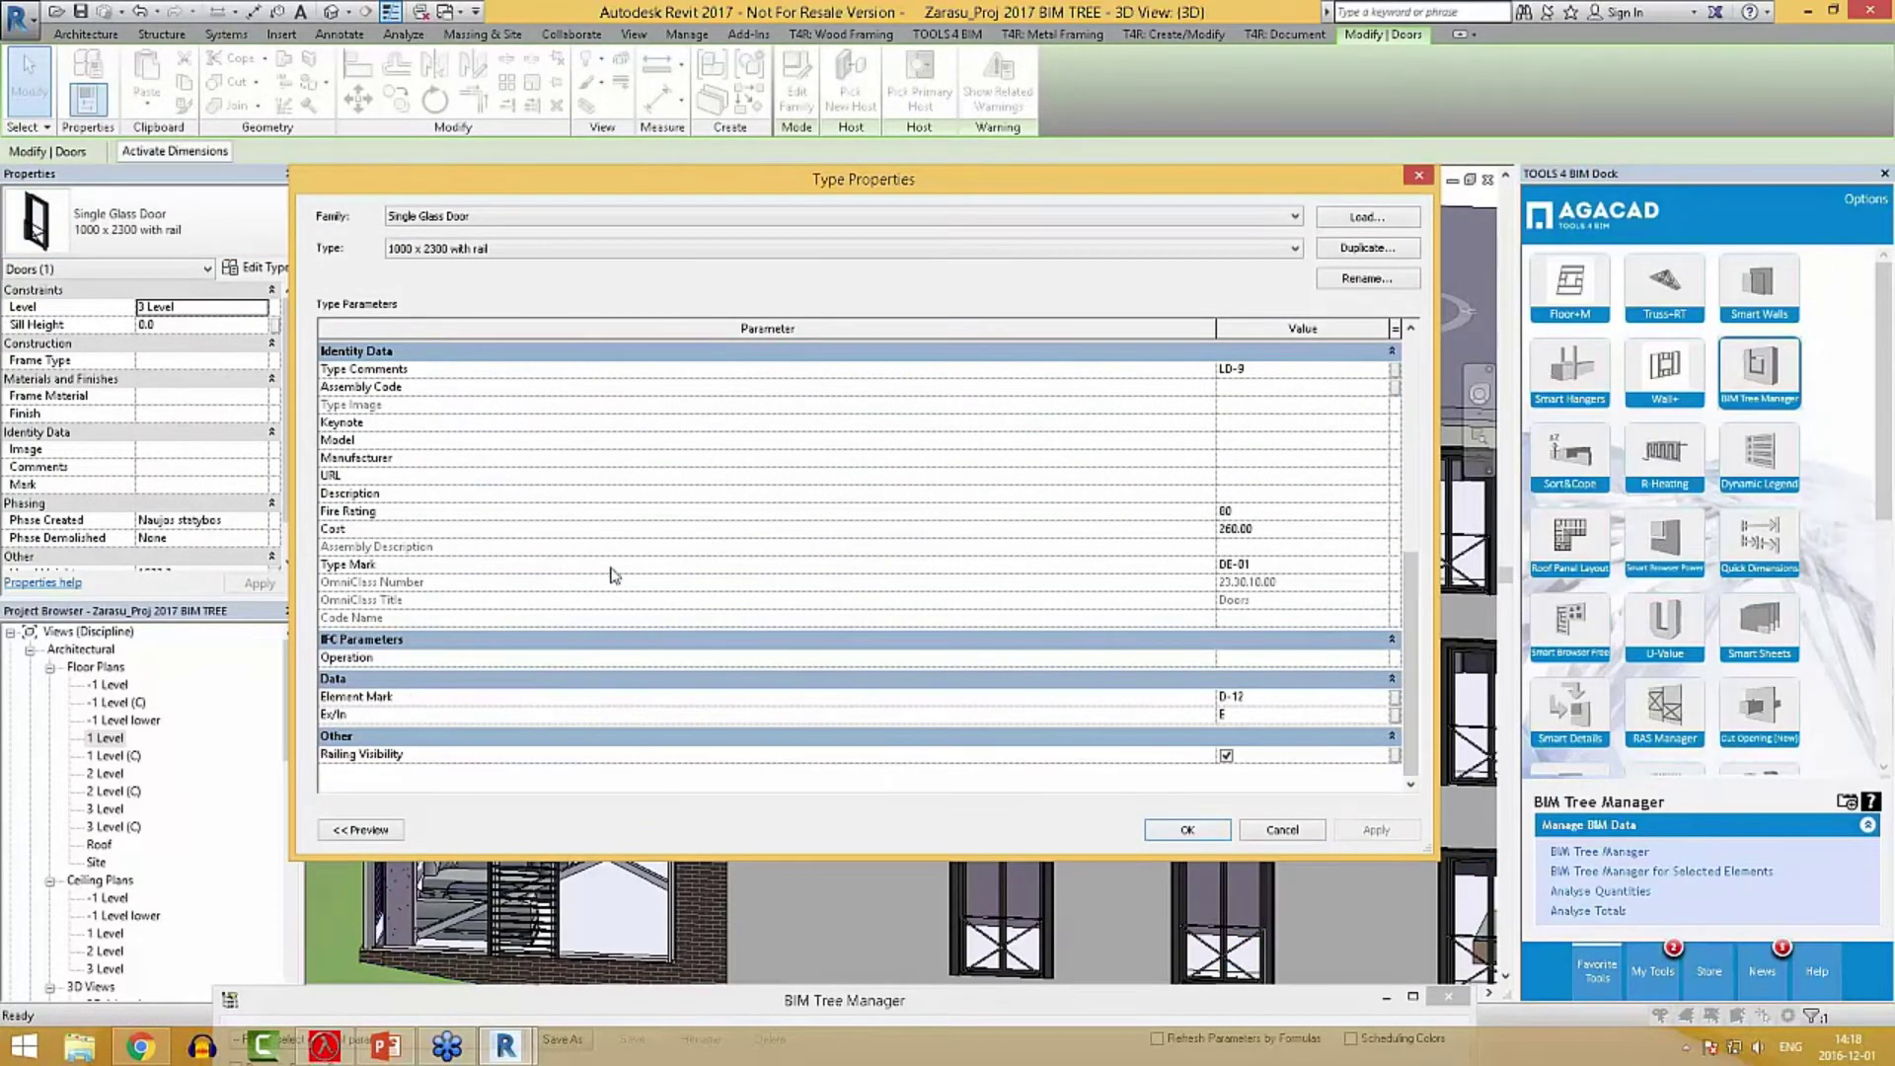
click(1281, 564)
click(1246, 715)
drag(1407, 588, 1407, 372)
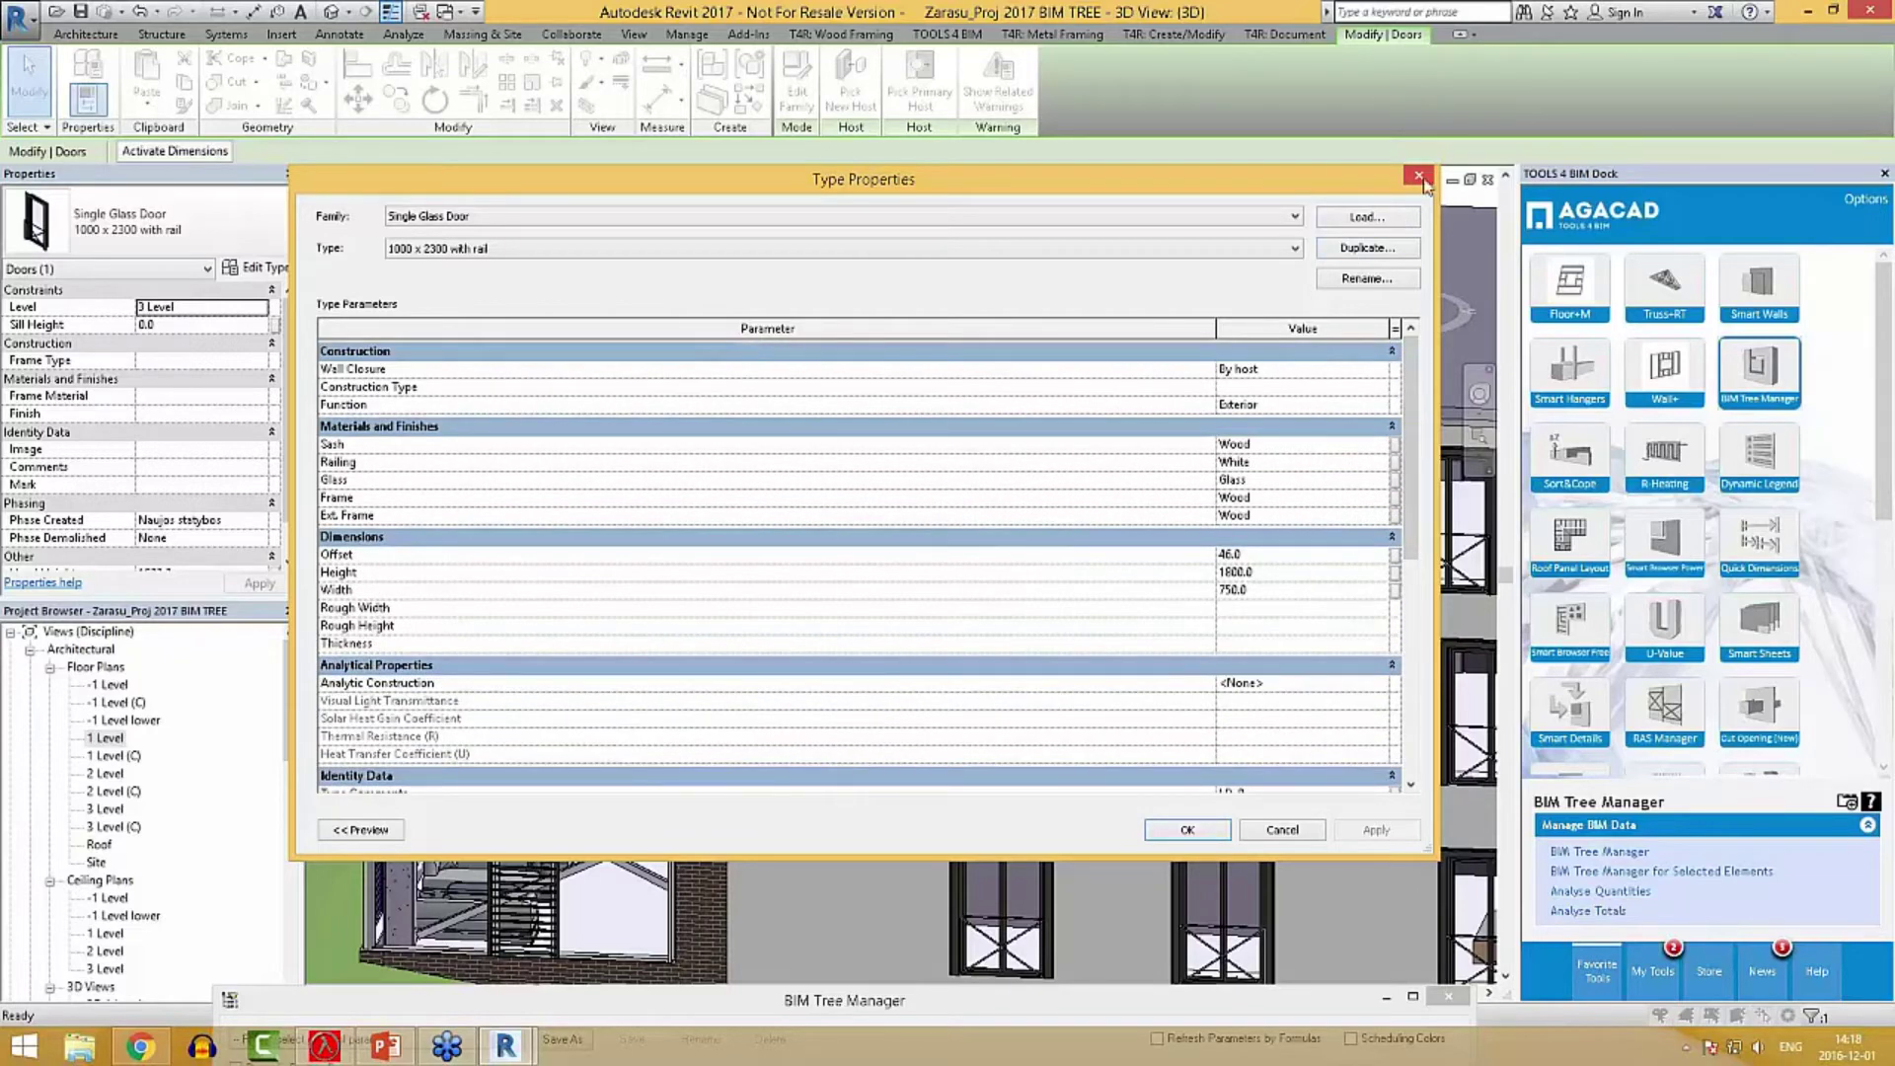
click(1421, 178)
key(Escape)
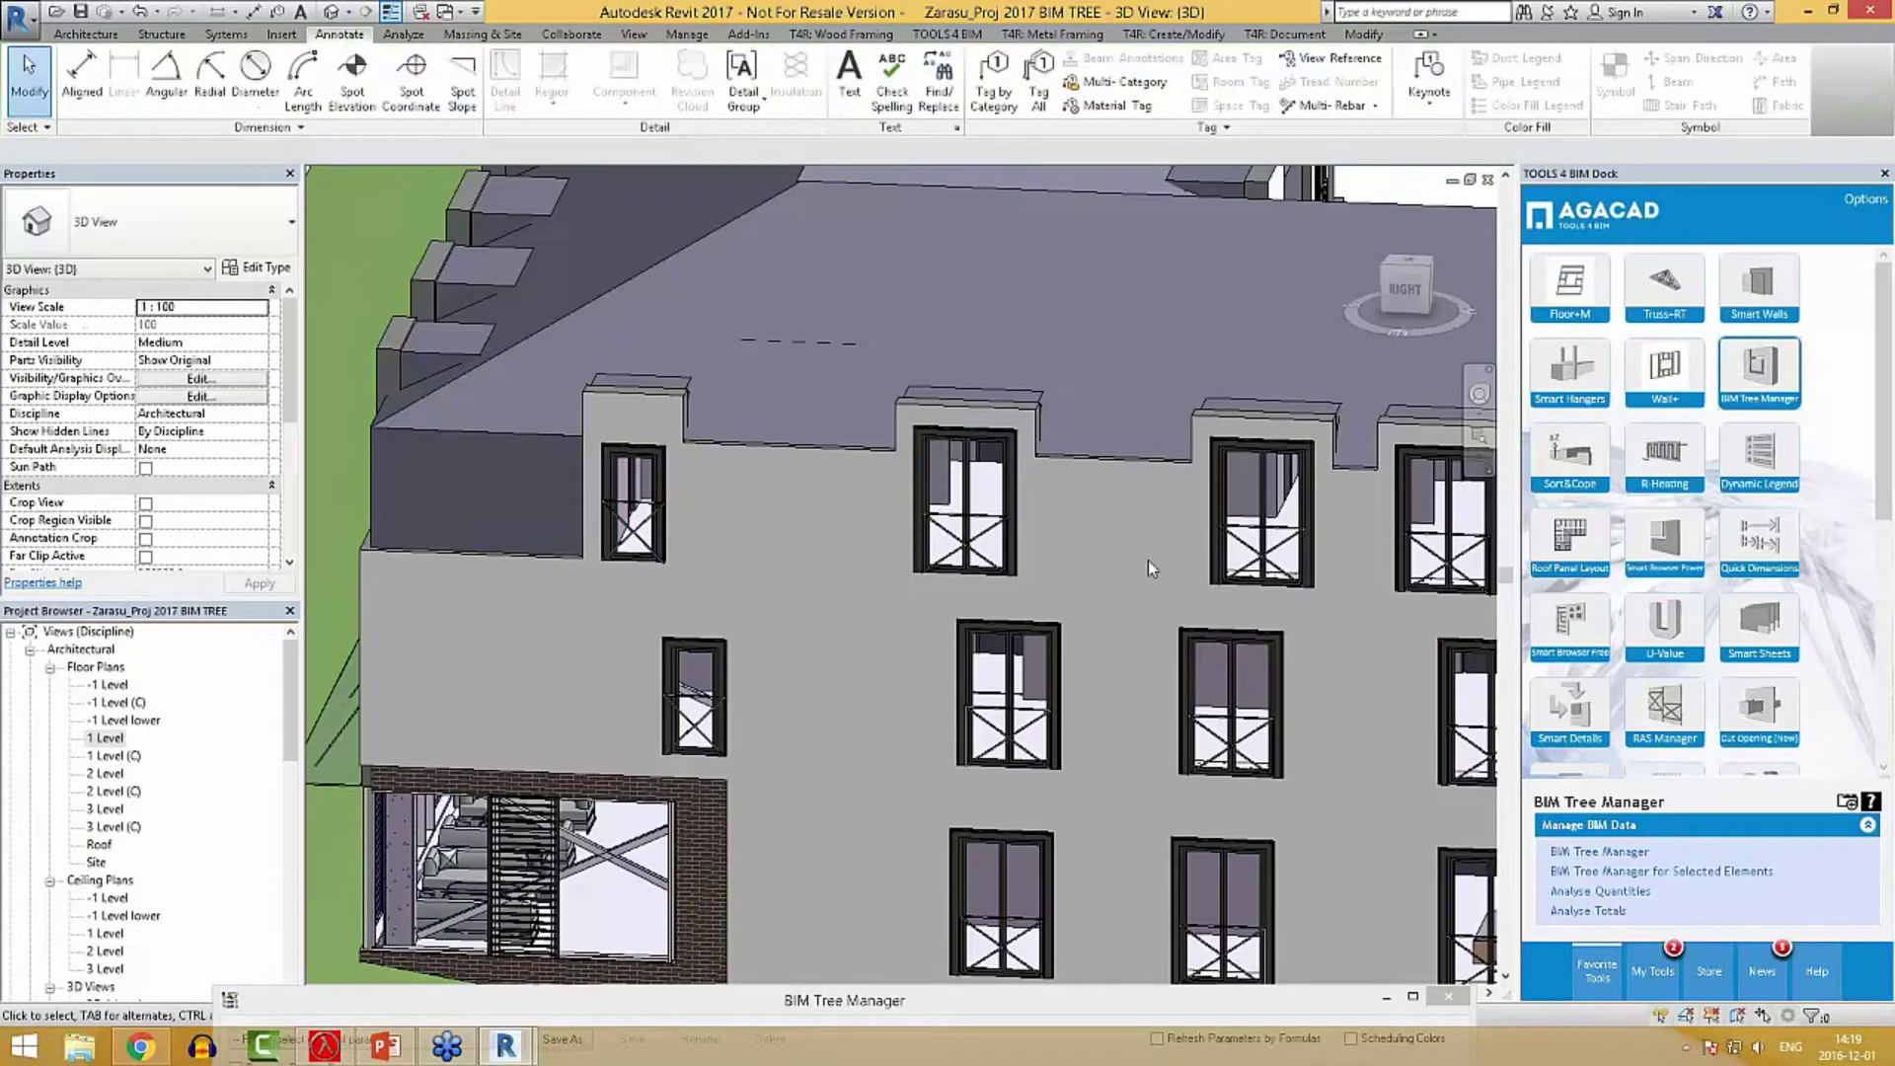
View the full long facade of the hotel with its glass doors.
scroll(1147, 559, down, 5)
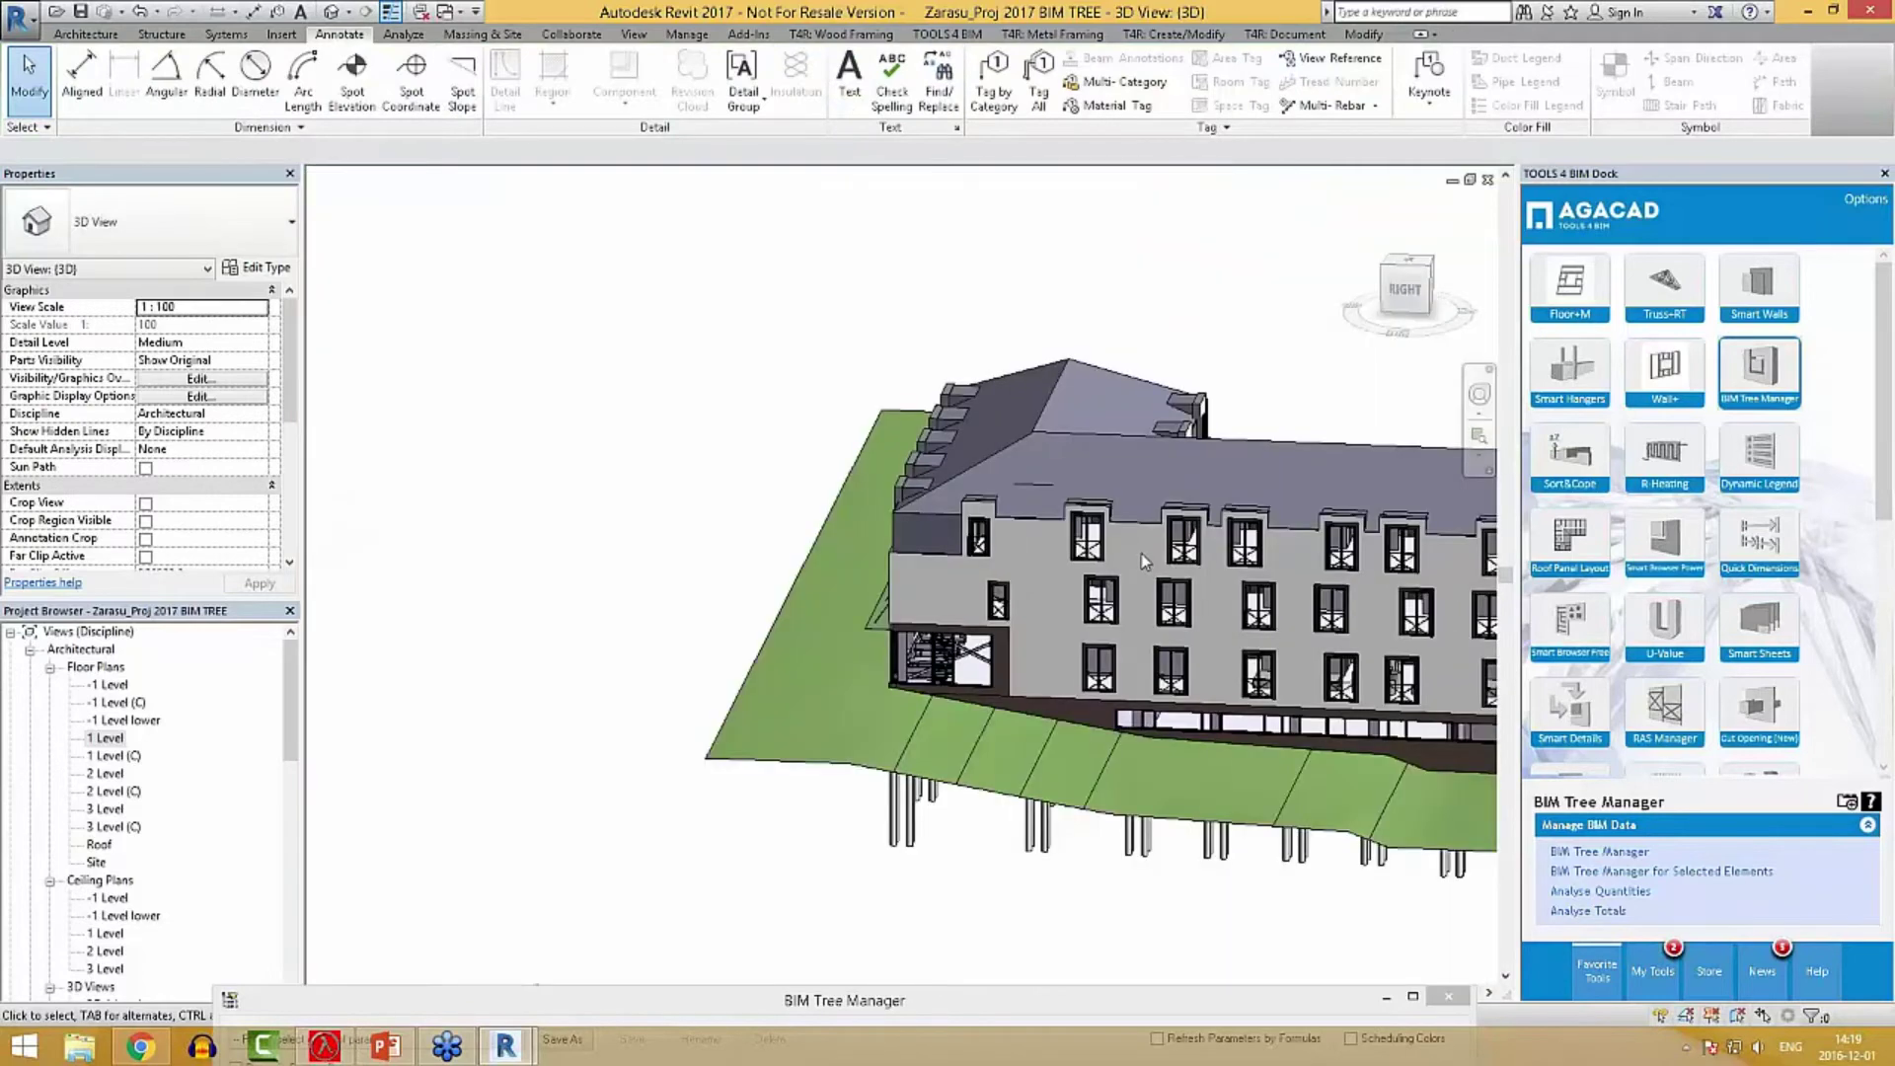
scroll(1145, 553, down, 2)
middle_drag(1190, 564, 954, 533)
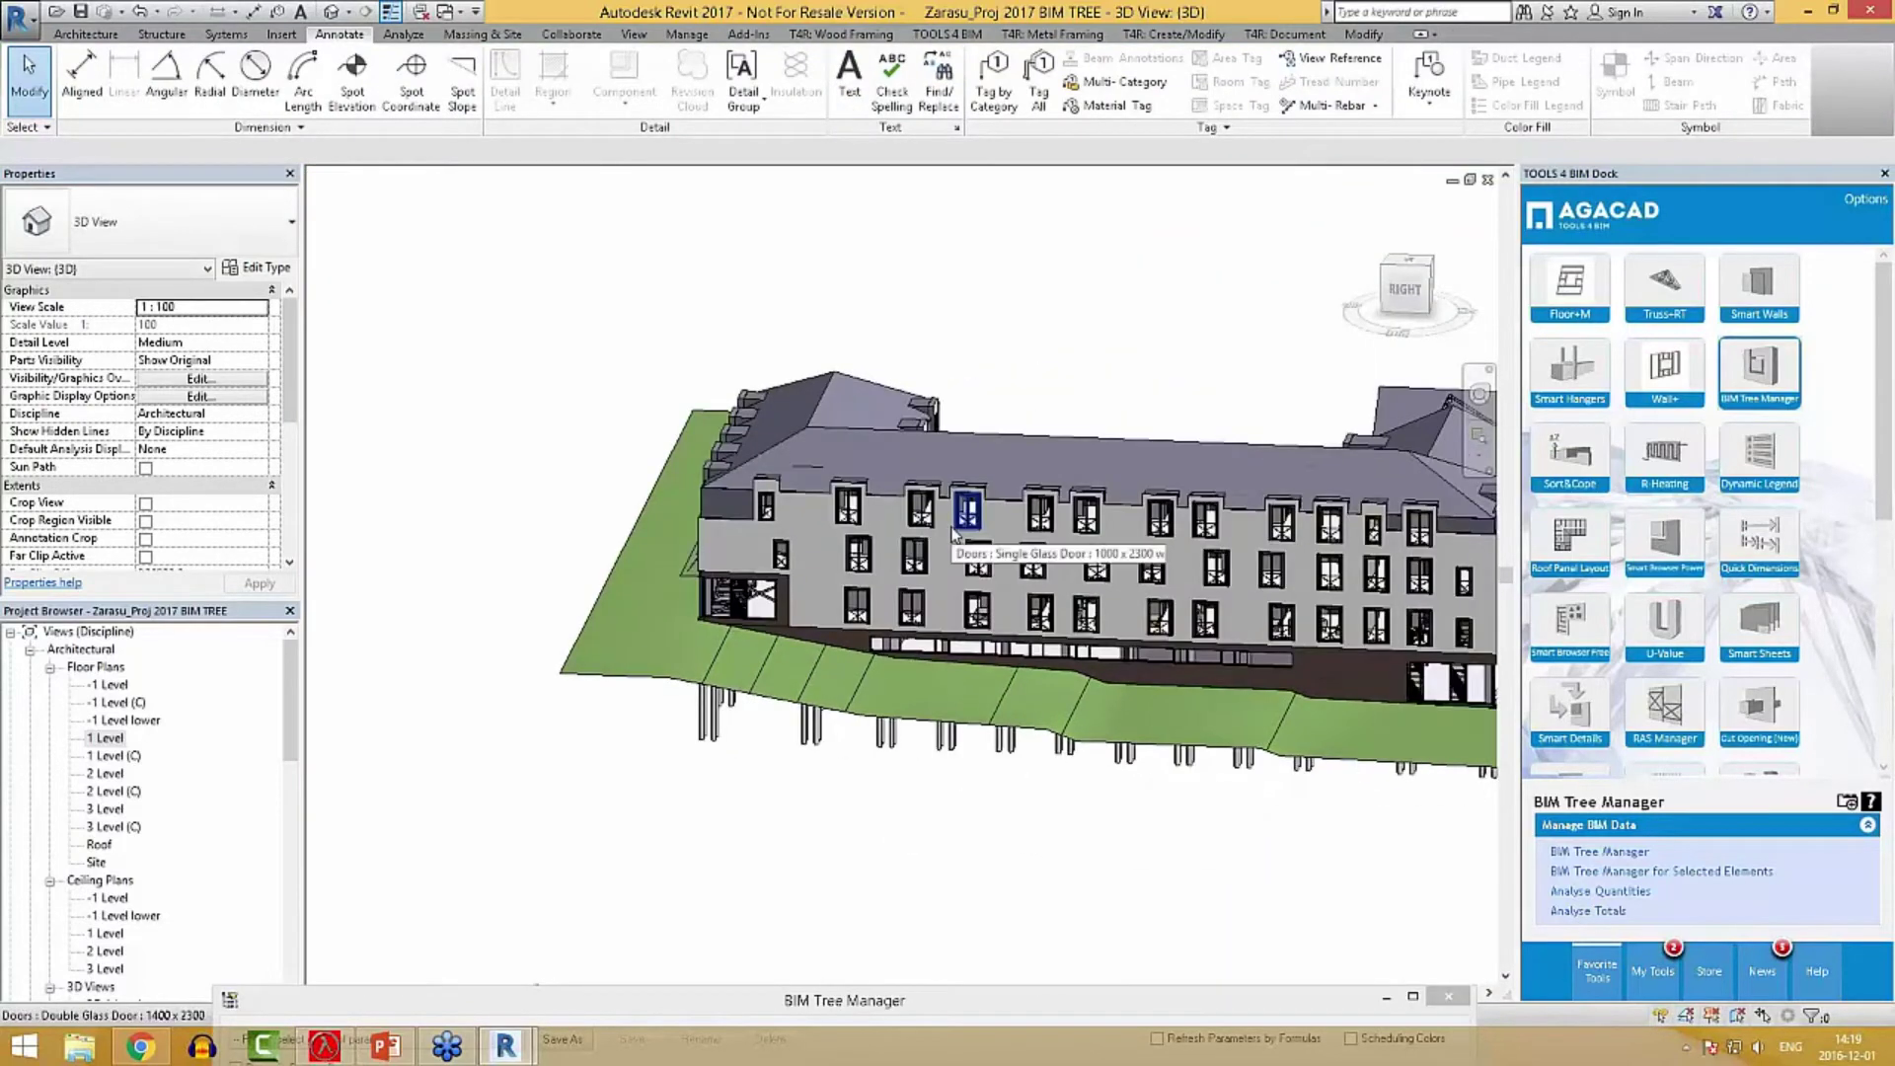
Open the 1 Level reflected ceiling plan and bring the hotel's room wings into view.
shift+middle_drag(1062, 564, 1158, 631)
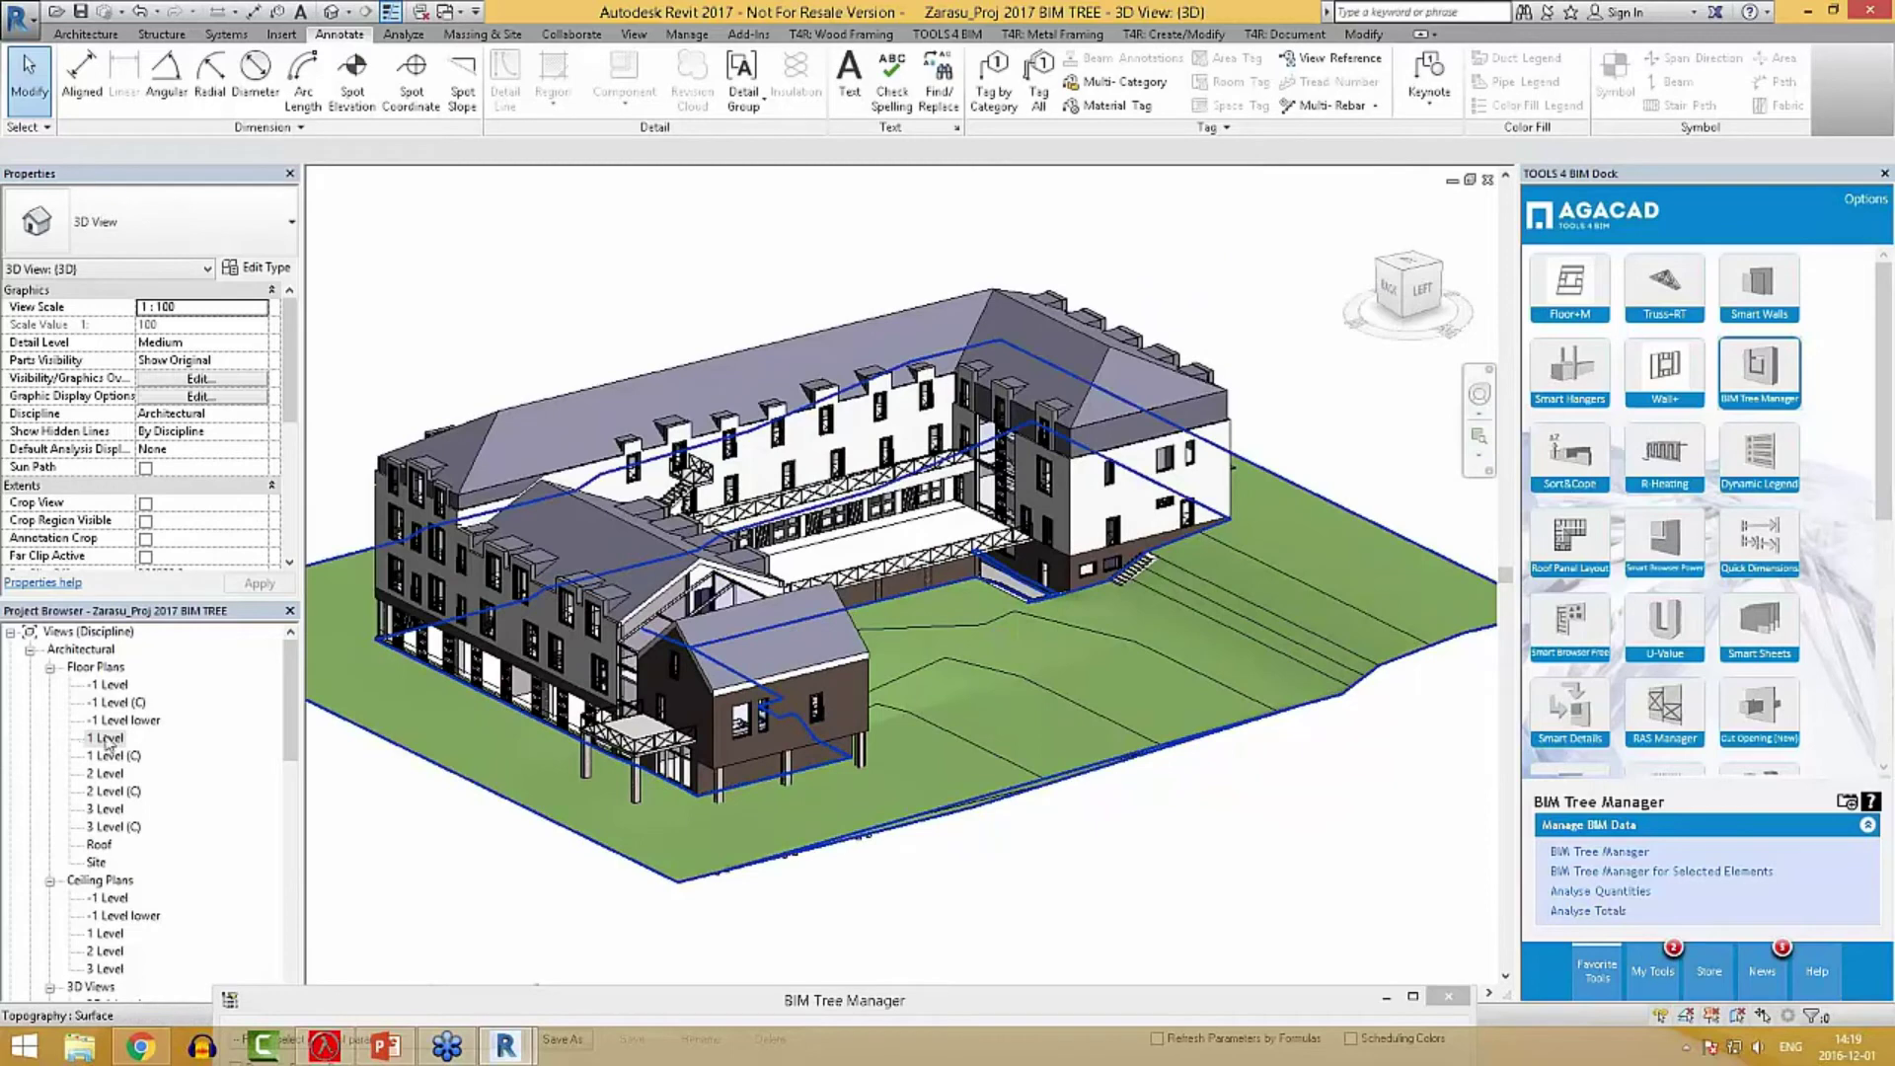
double_click(110, 936)
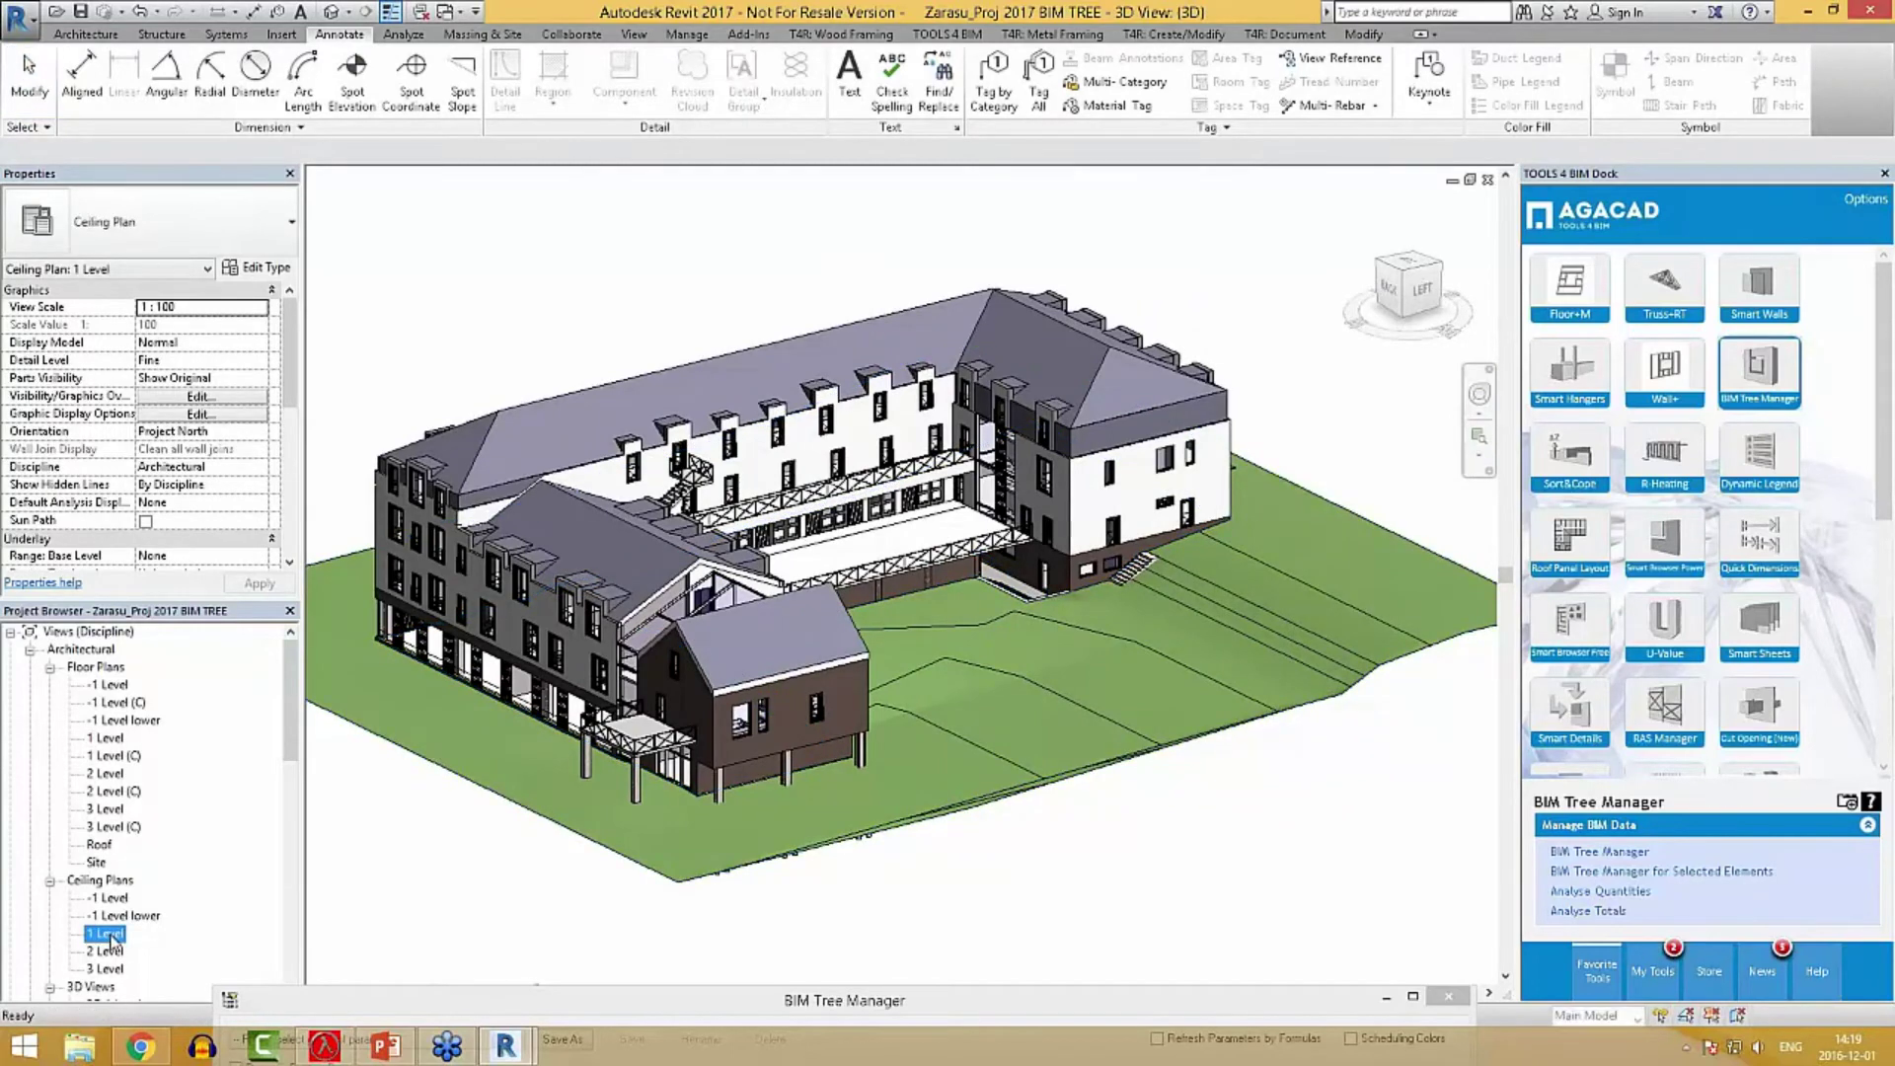
mouse_move(642, 607)
middle_down()
mouse_move(1053, 639)
mouse_move(999, 633)
middle_up()
scroll(1300, 465, up, 3)
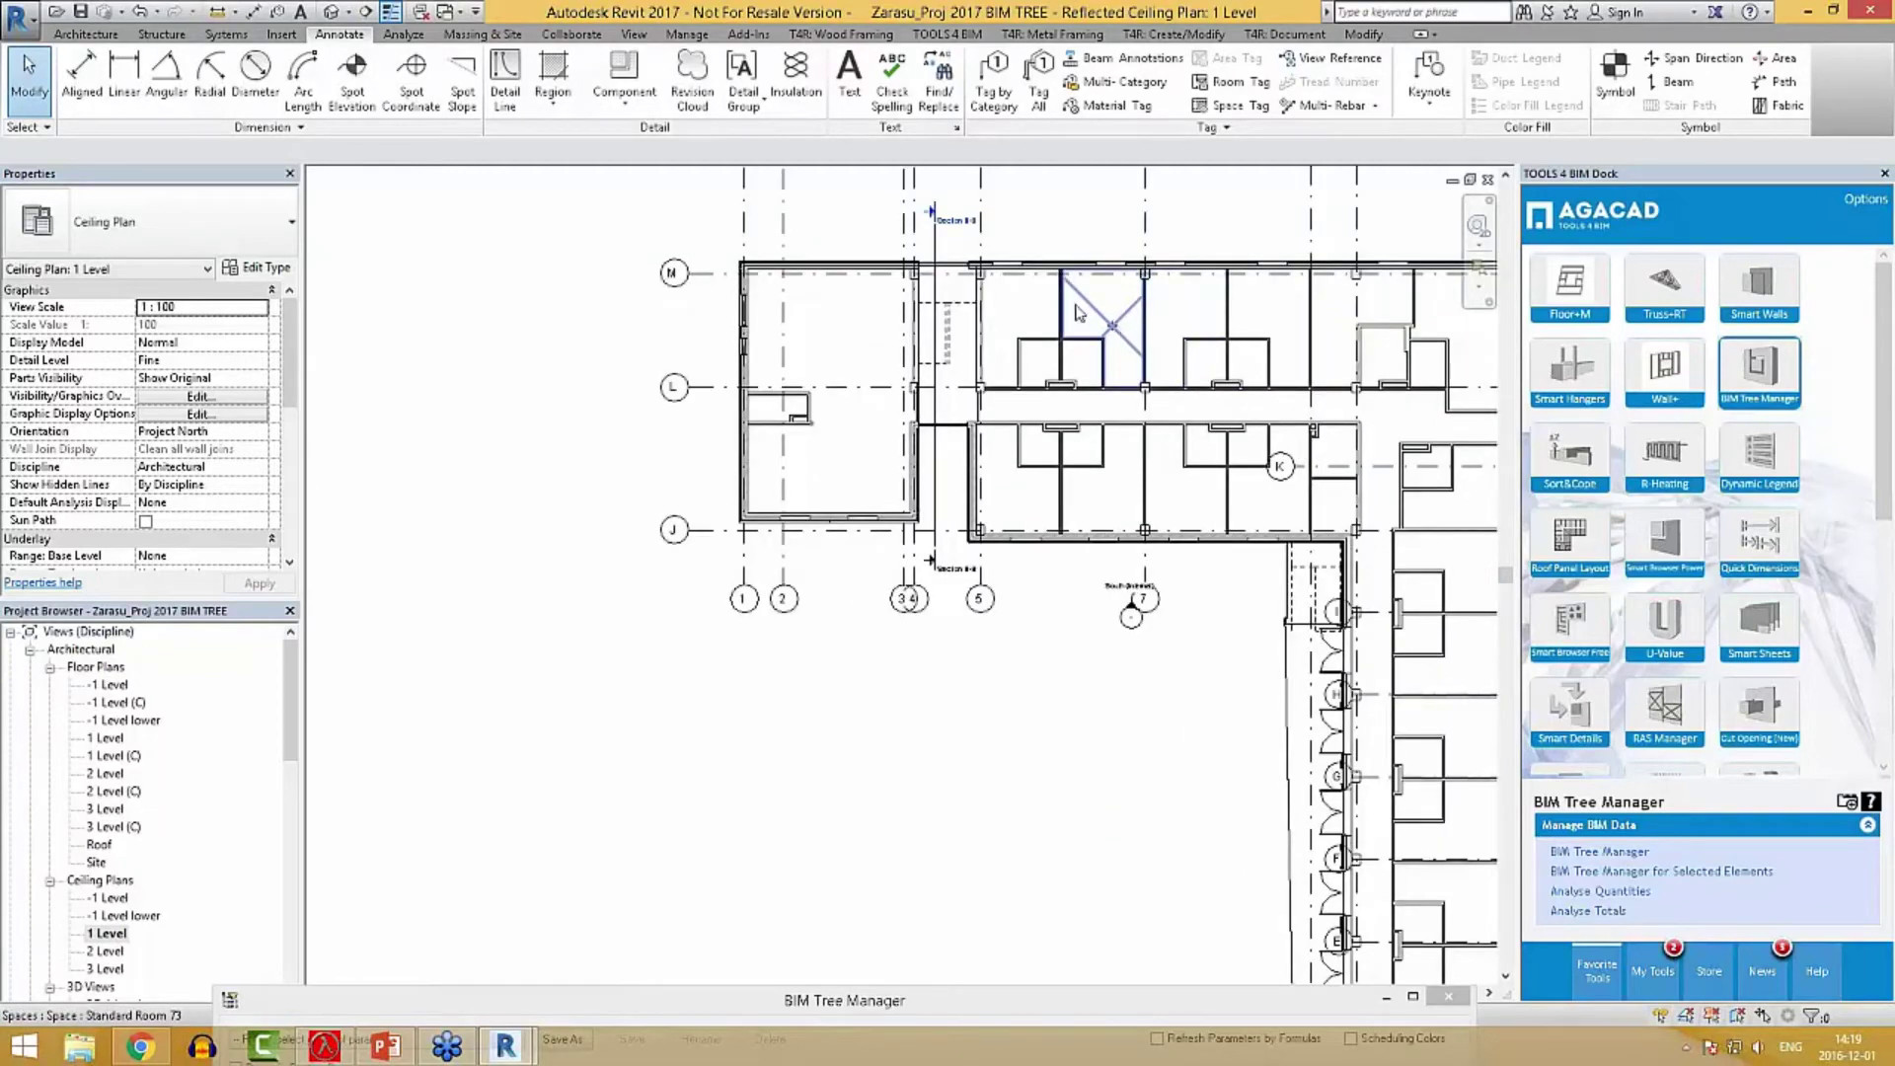
middle_drag(1182, 315, 1169, 316)
scroll(1312, 541, down, 3)
middle_drag(1313, 541, 1340, 452)
Bring the BIM Tree Manager window back over the ceiling plan and collapse the Doors branch of its tree.
mouse_move(503, 1055)
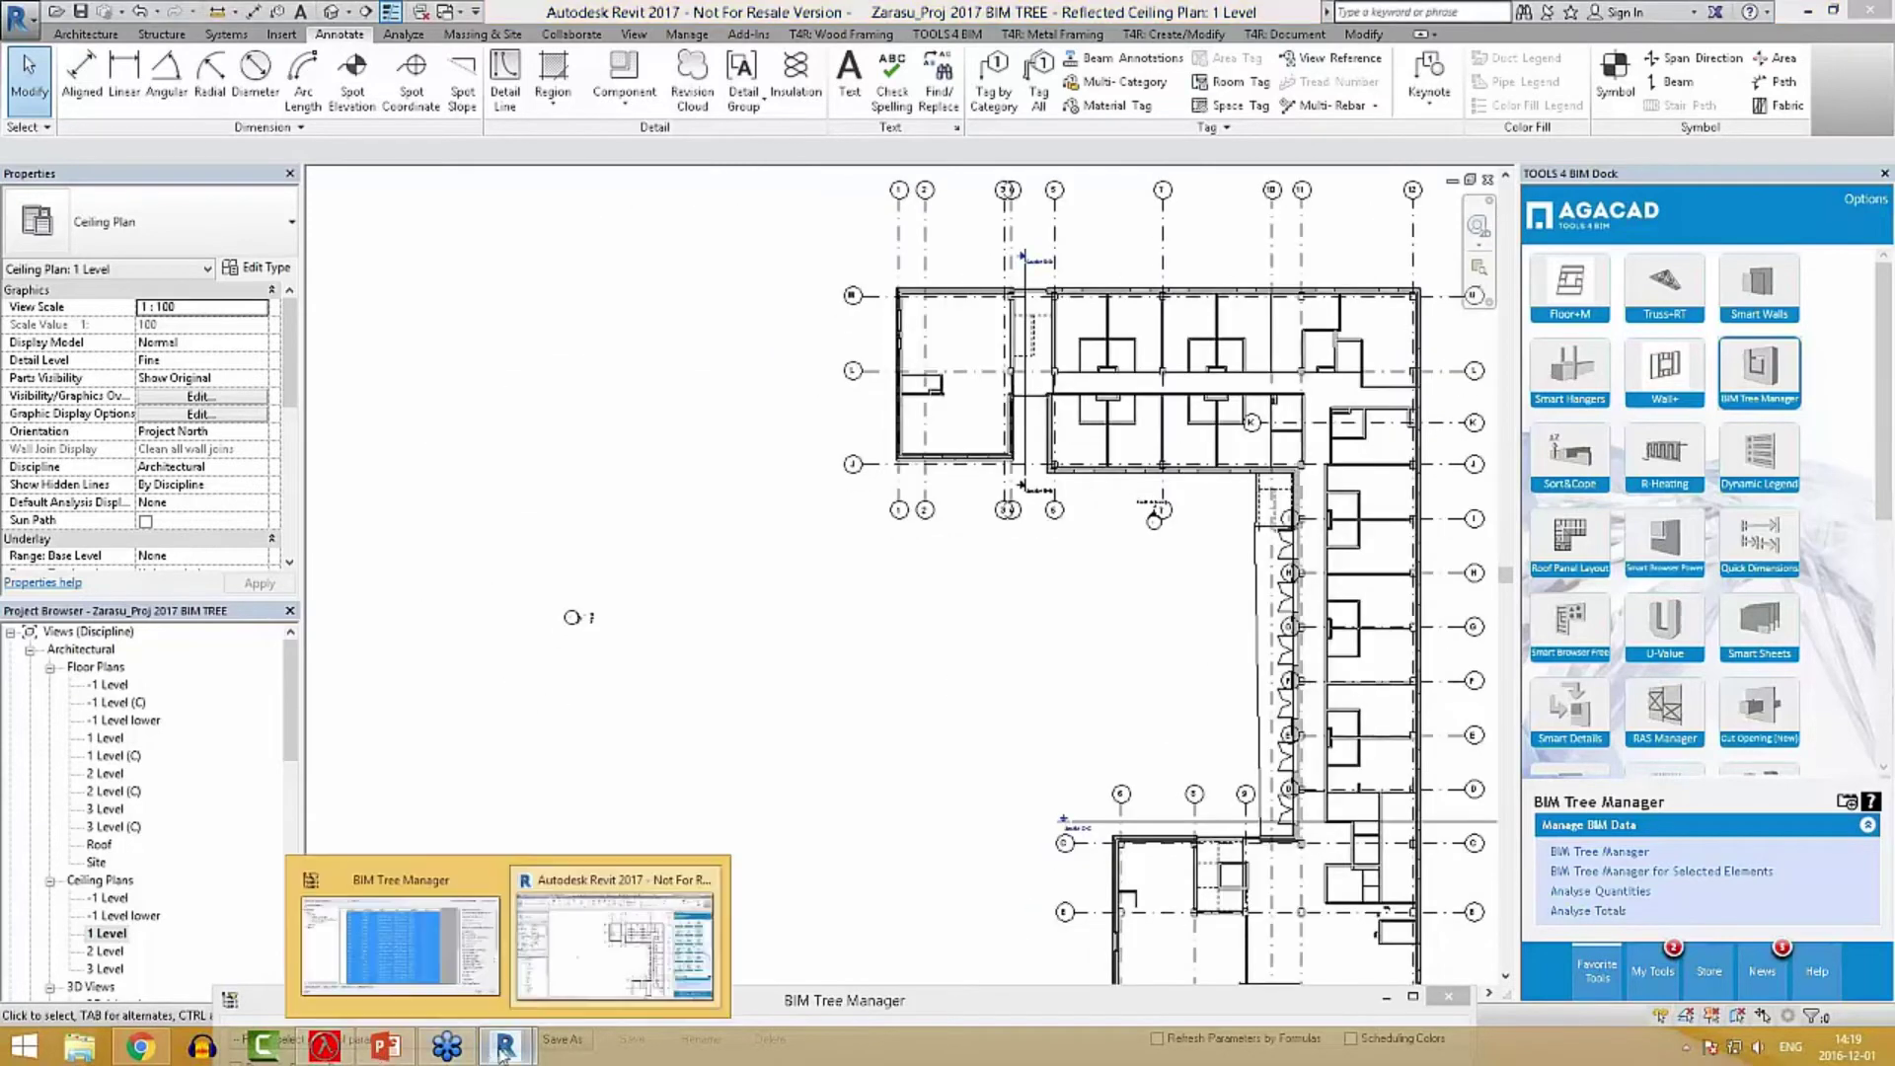
click(454, 953)
drag(906, 1001, 855, 221)
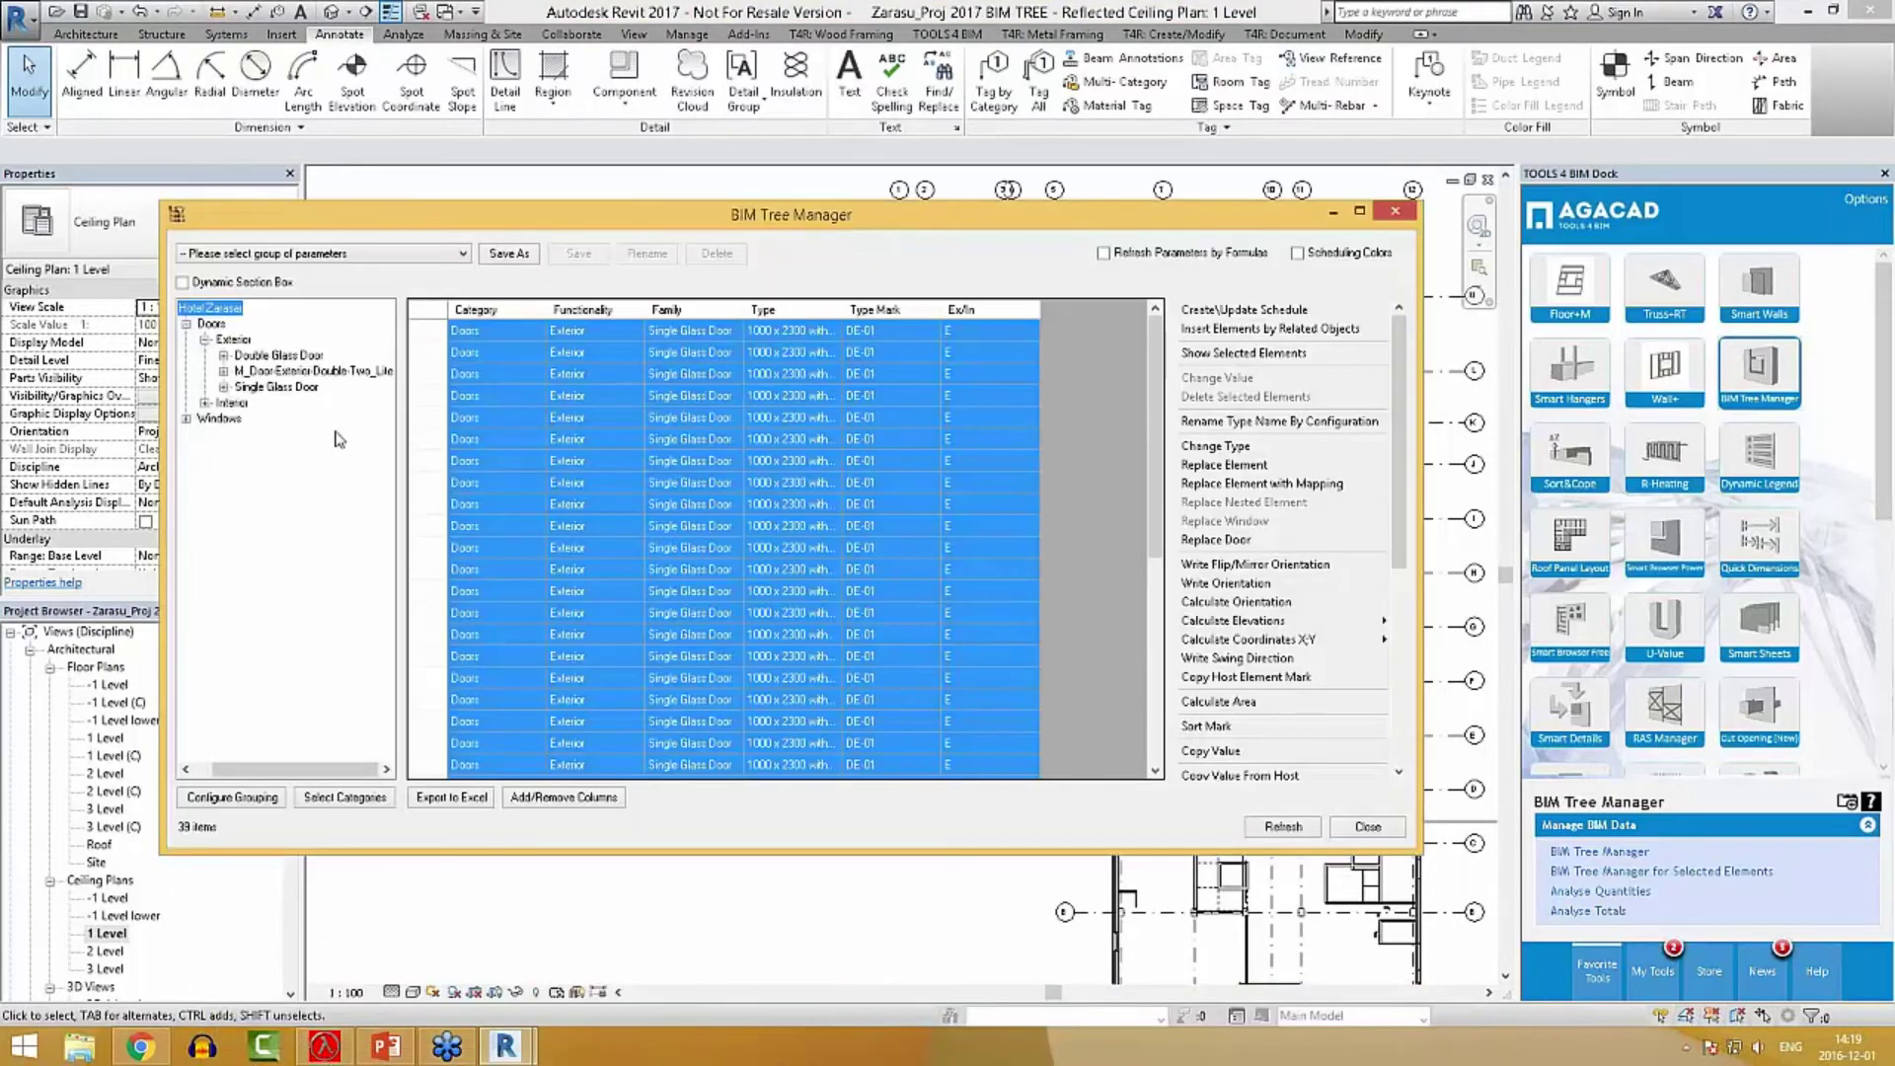
click(187, 325)
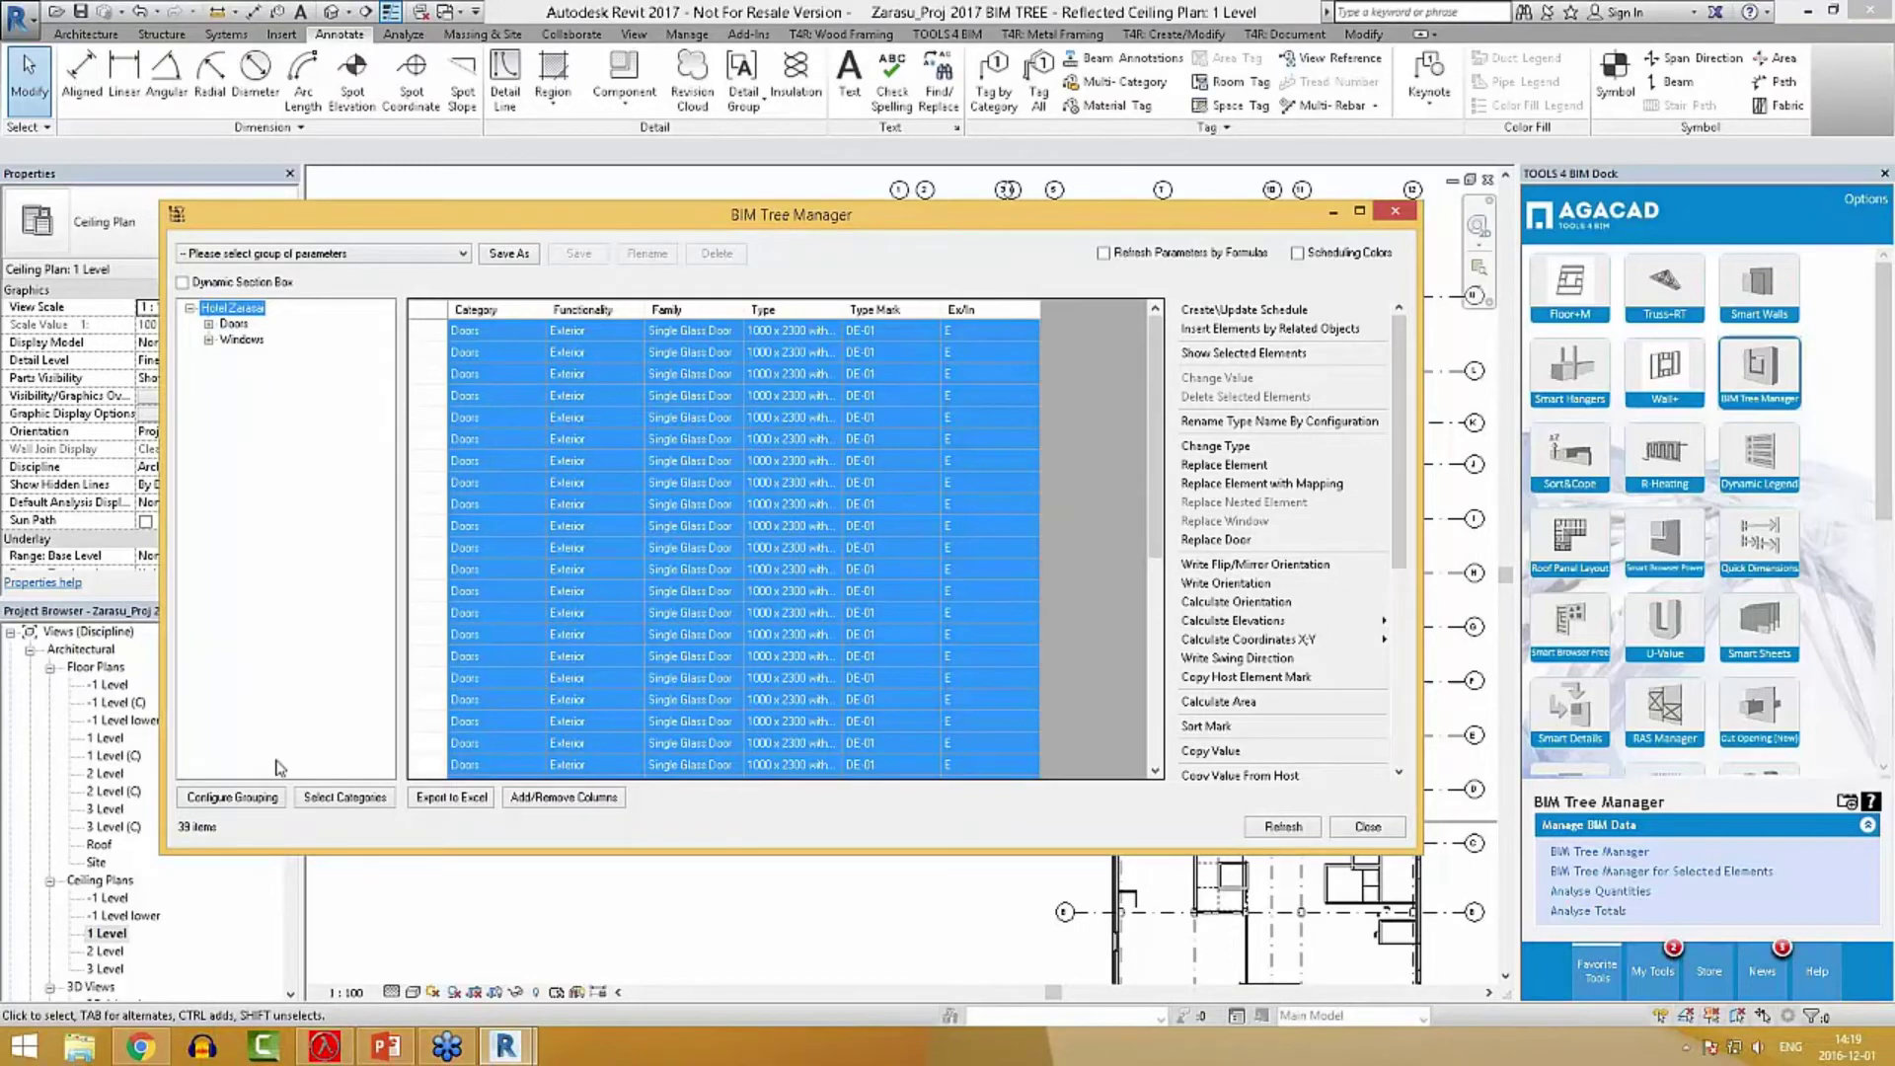
Switch the reviewed model categories from Doors and Windows to Rooms only.
click(342, 800)
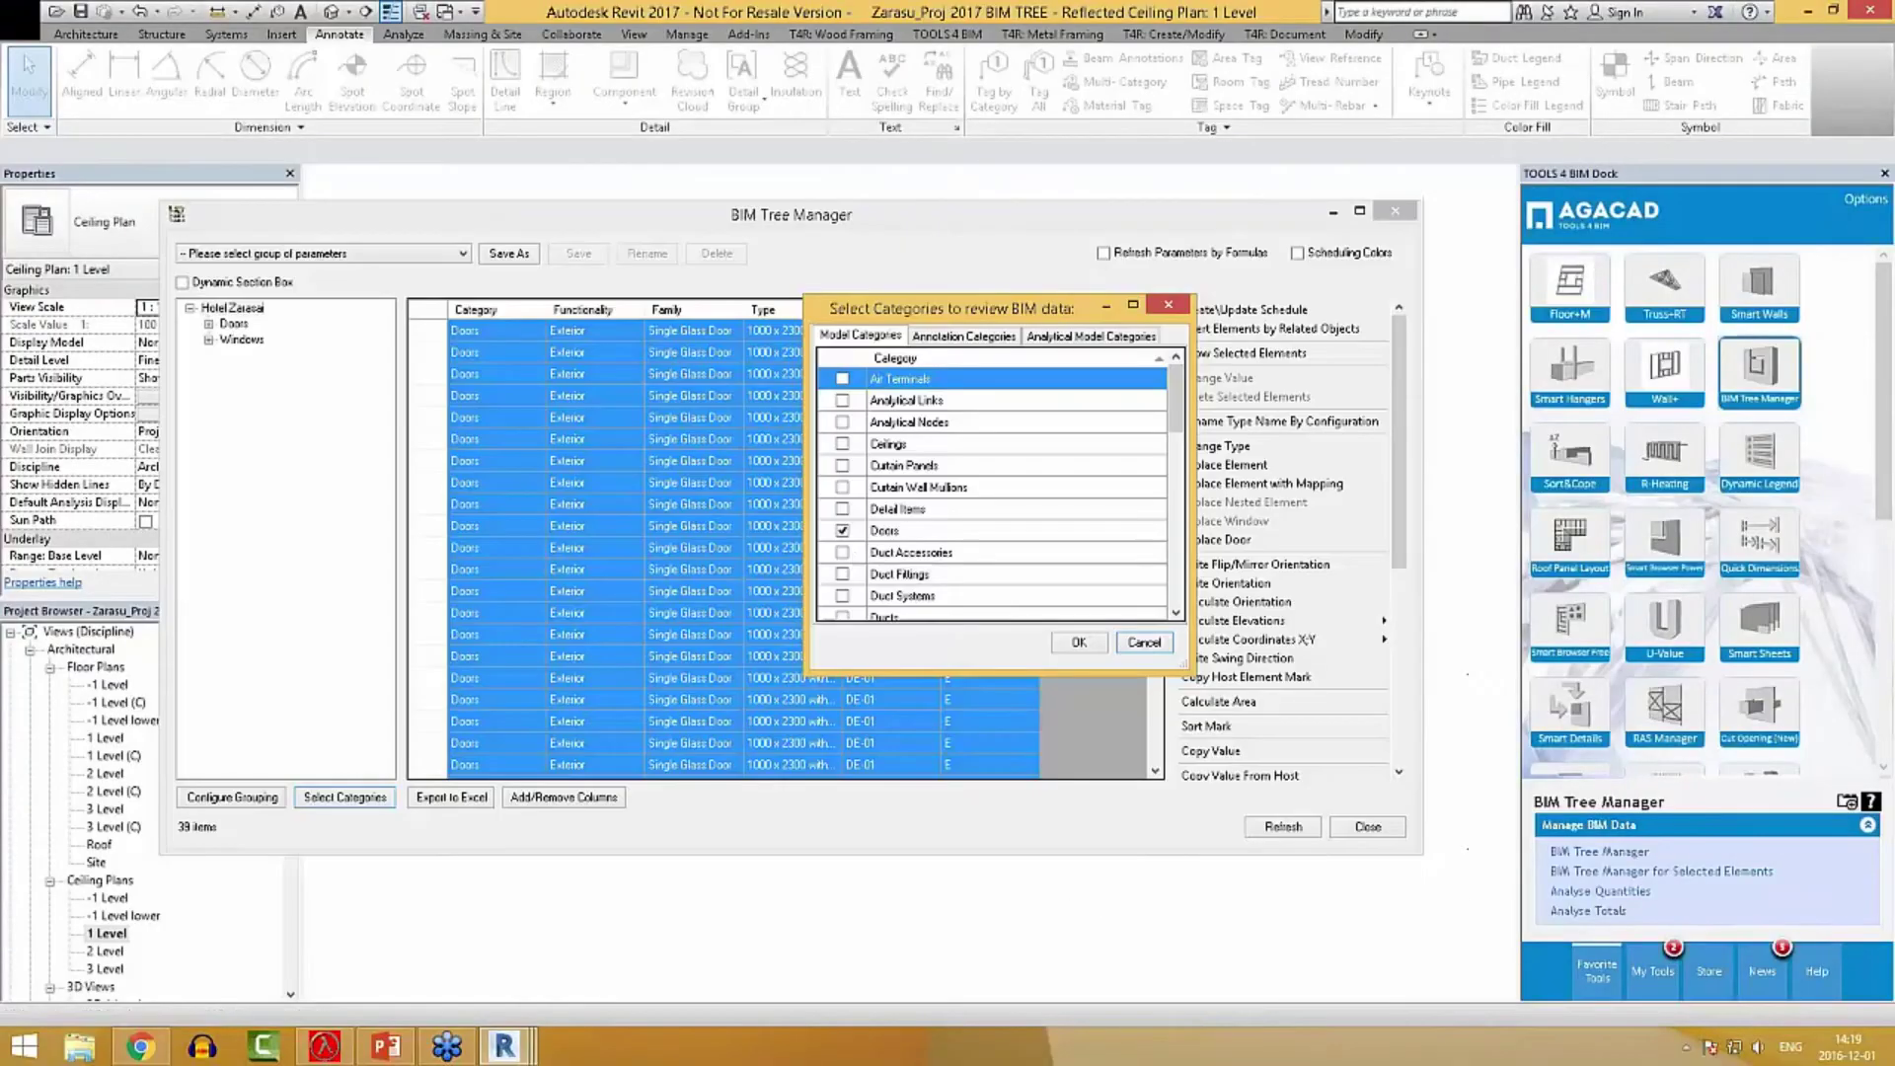
drag(896, 299, 778, 284)
click(724, 517)
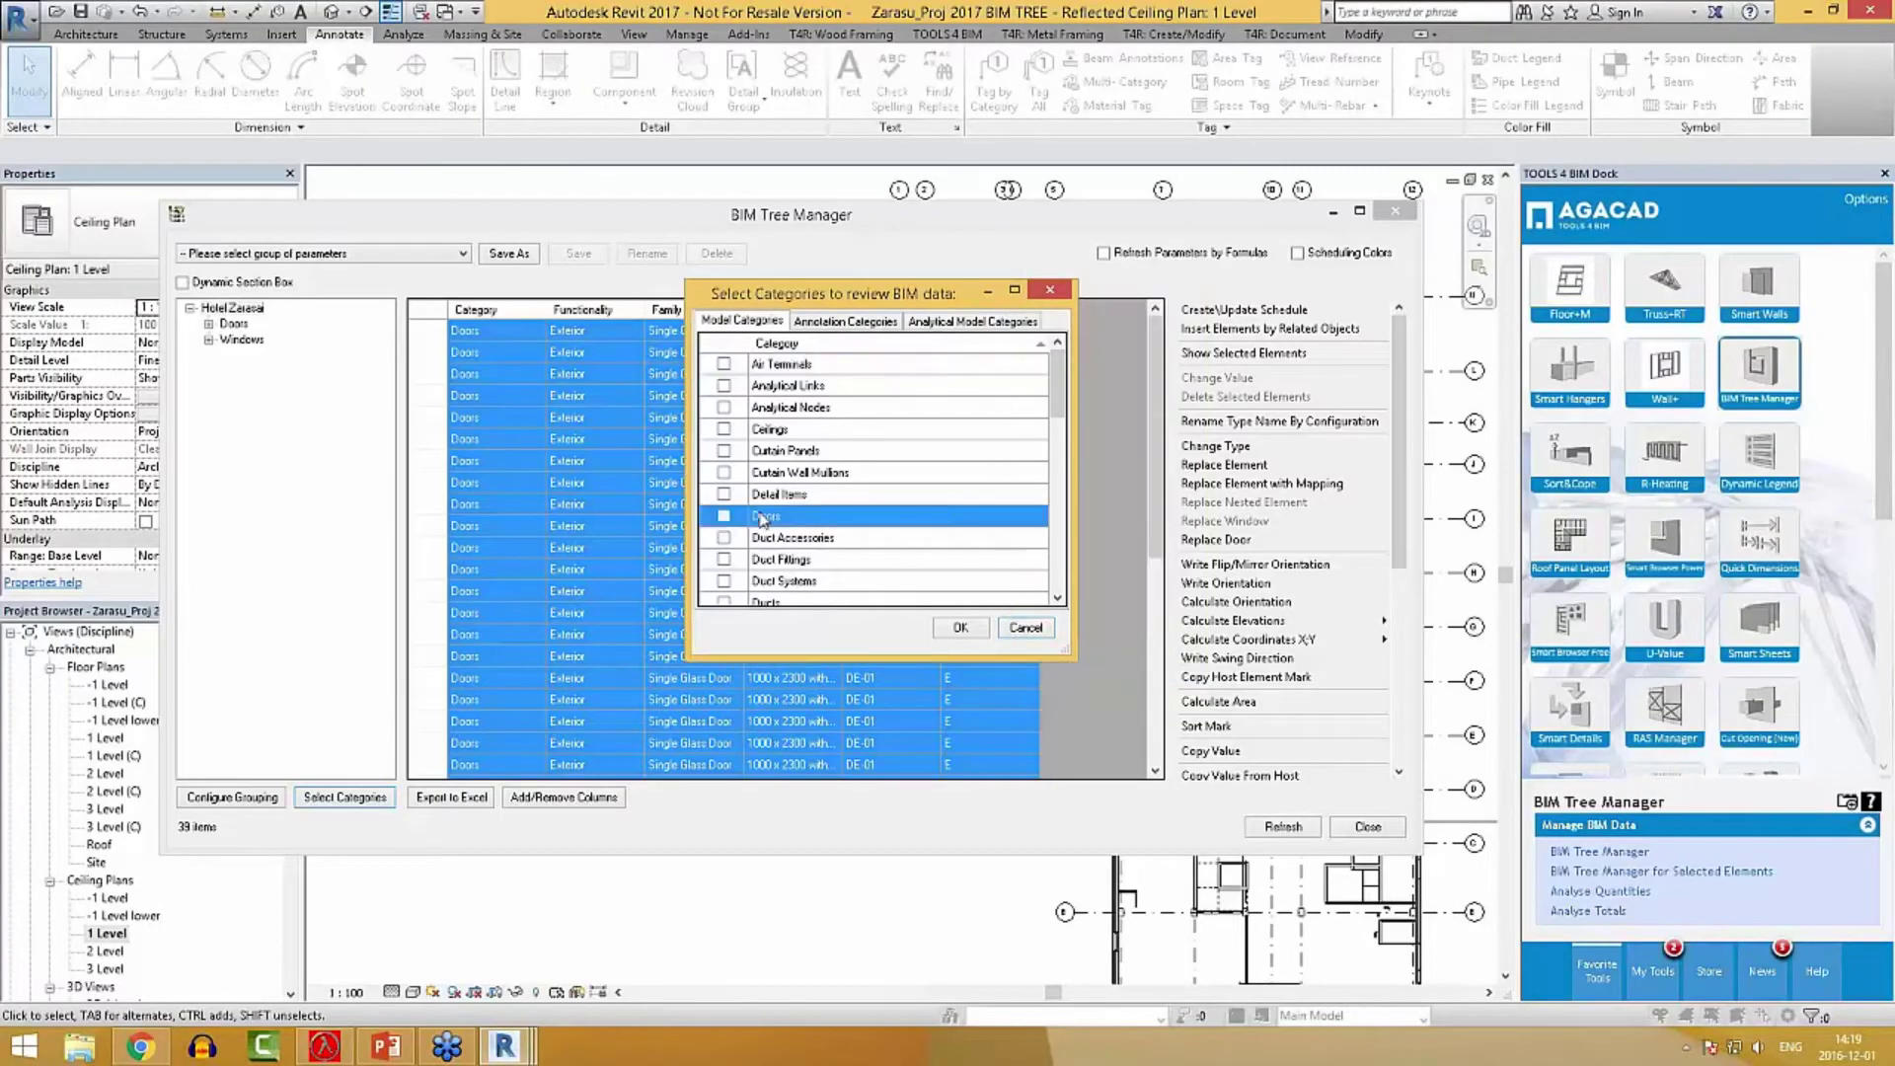
drag(1057, 380, 1057, 578)
click(723, 581)
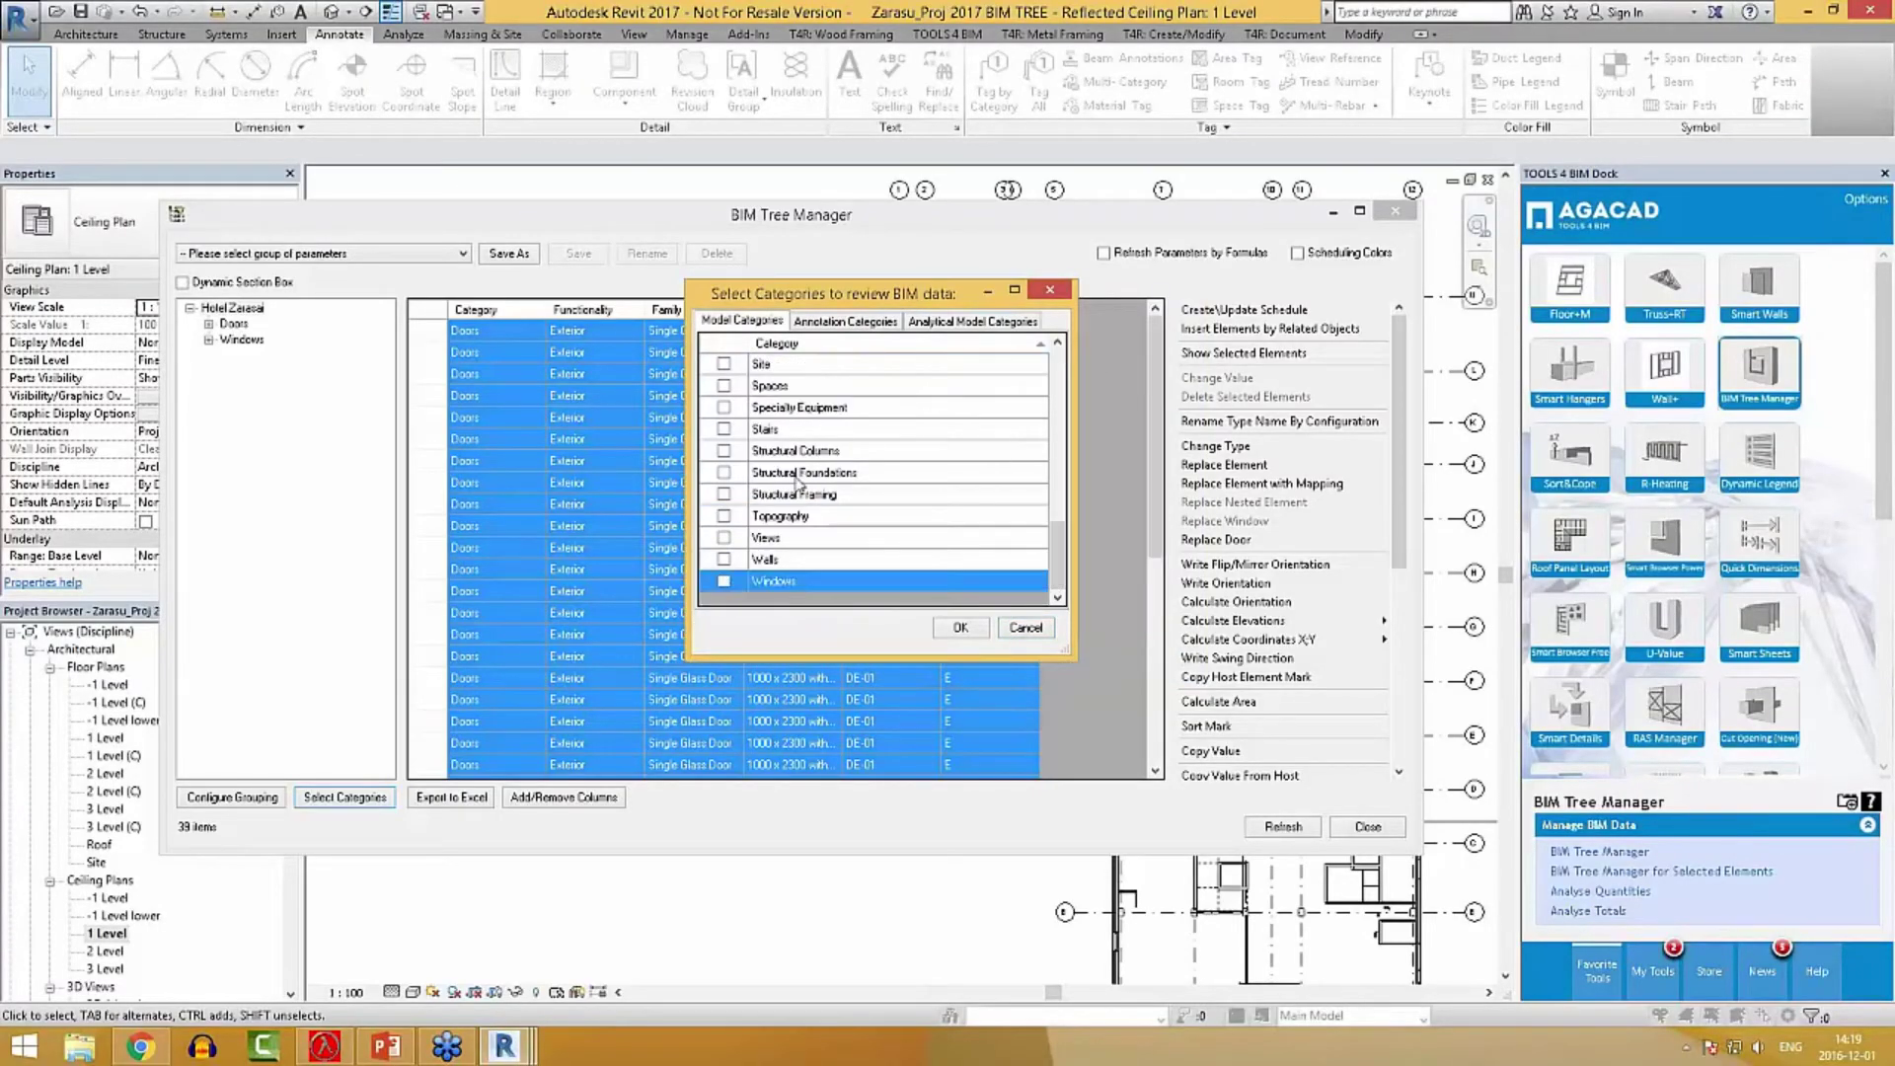
click(801, 475)
key(r)
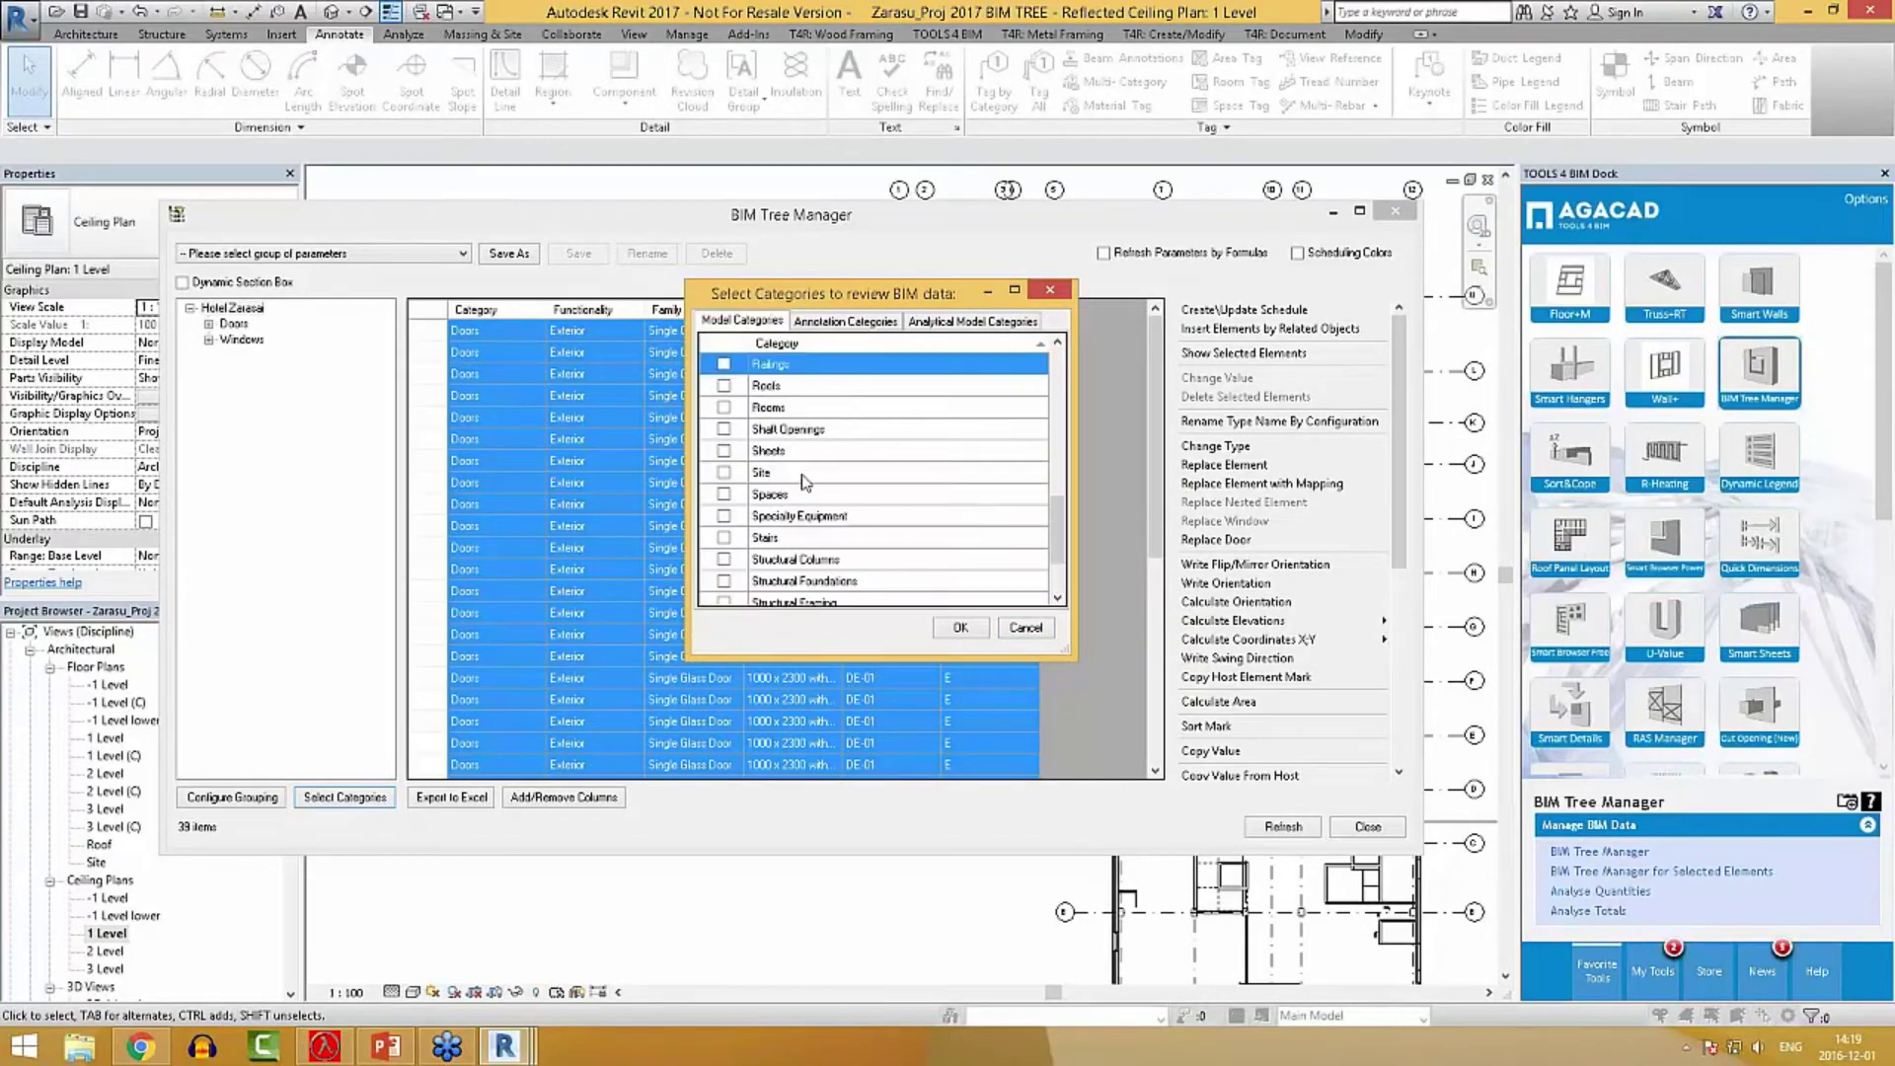
click(723, 408)
click(960, 628)
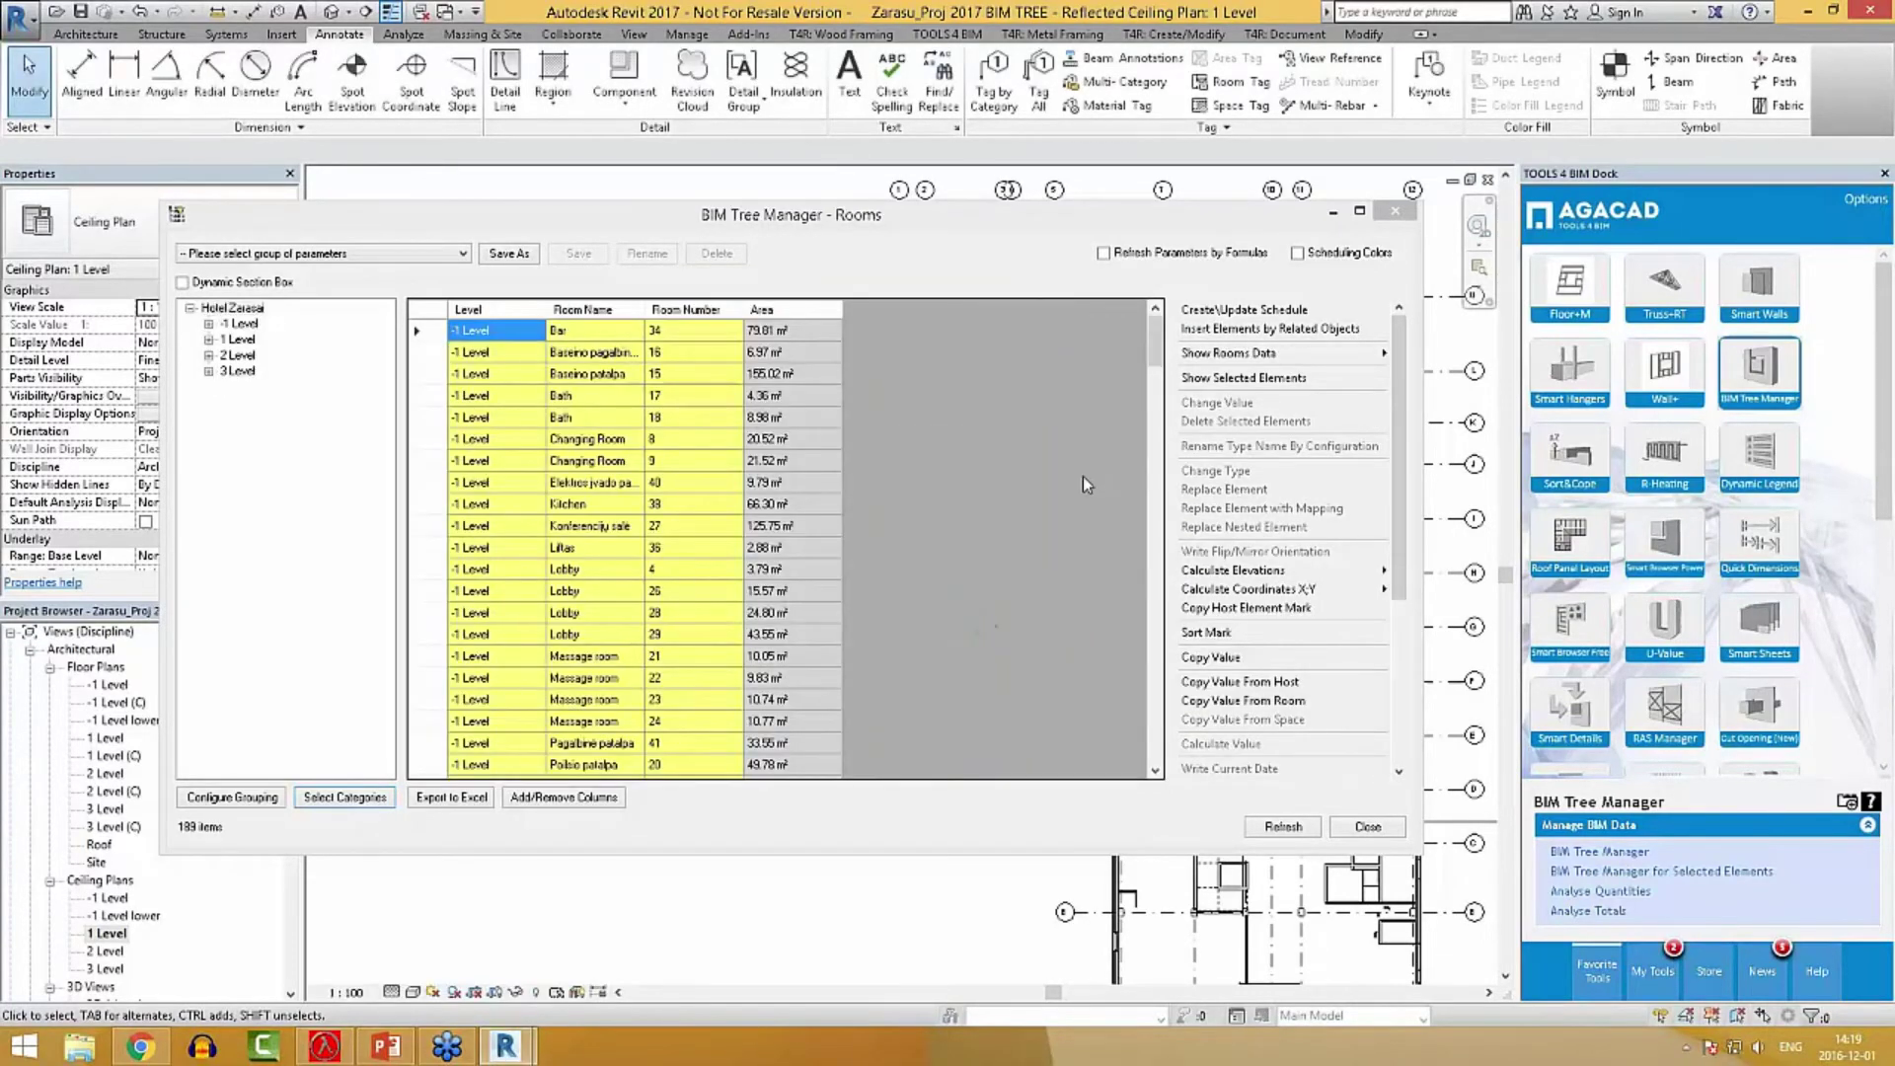
Resize and move the BIM Tree Manager window to uncover the plan, and list only the 1 Level rooms.
mouse_move(1158, 337)
mouse_down()
mouse_move(1157, 410)
mouse_move(1158, 336)
mouse_up()
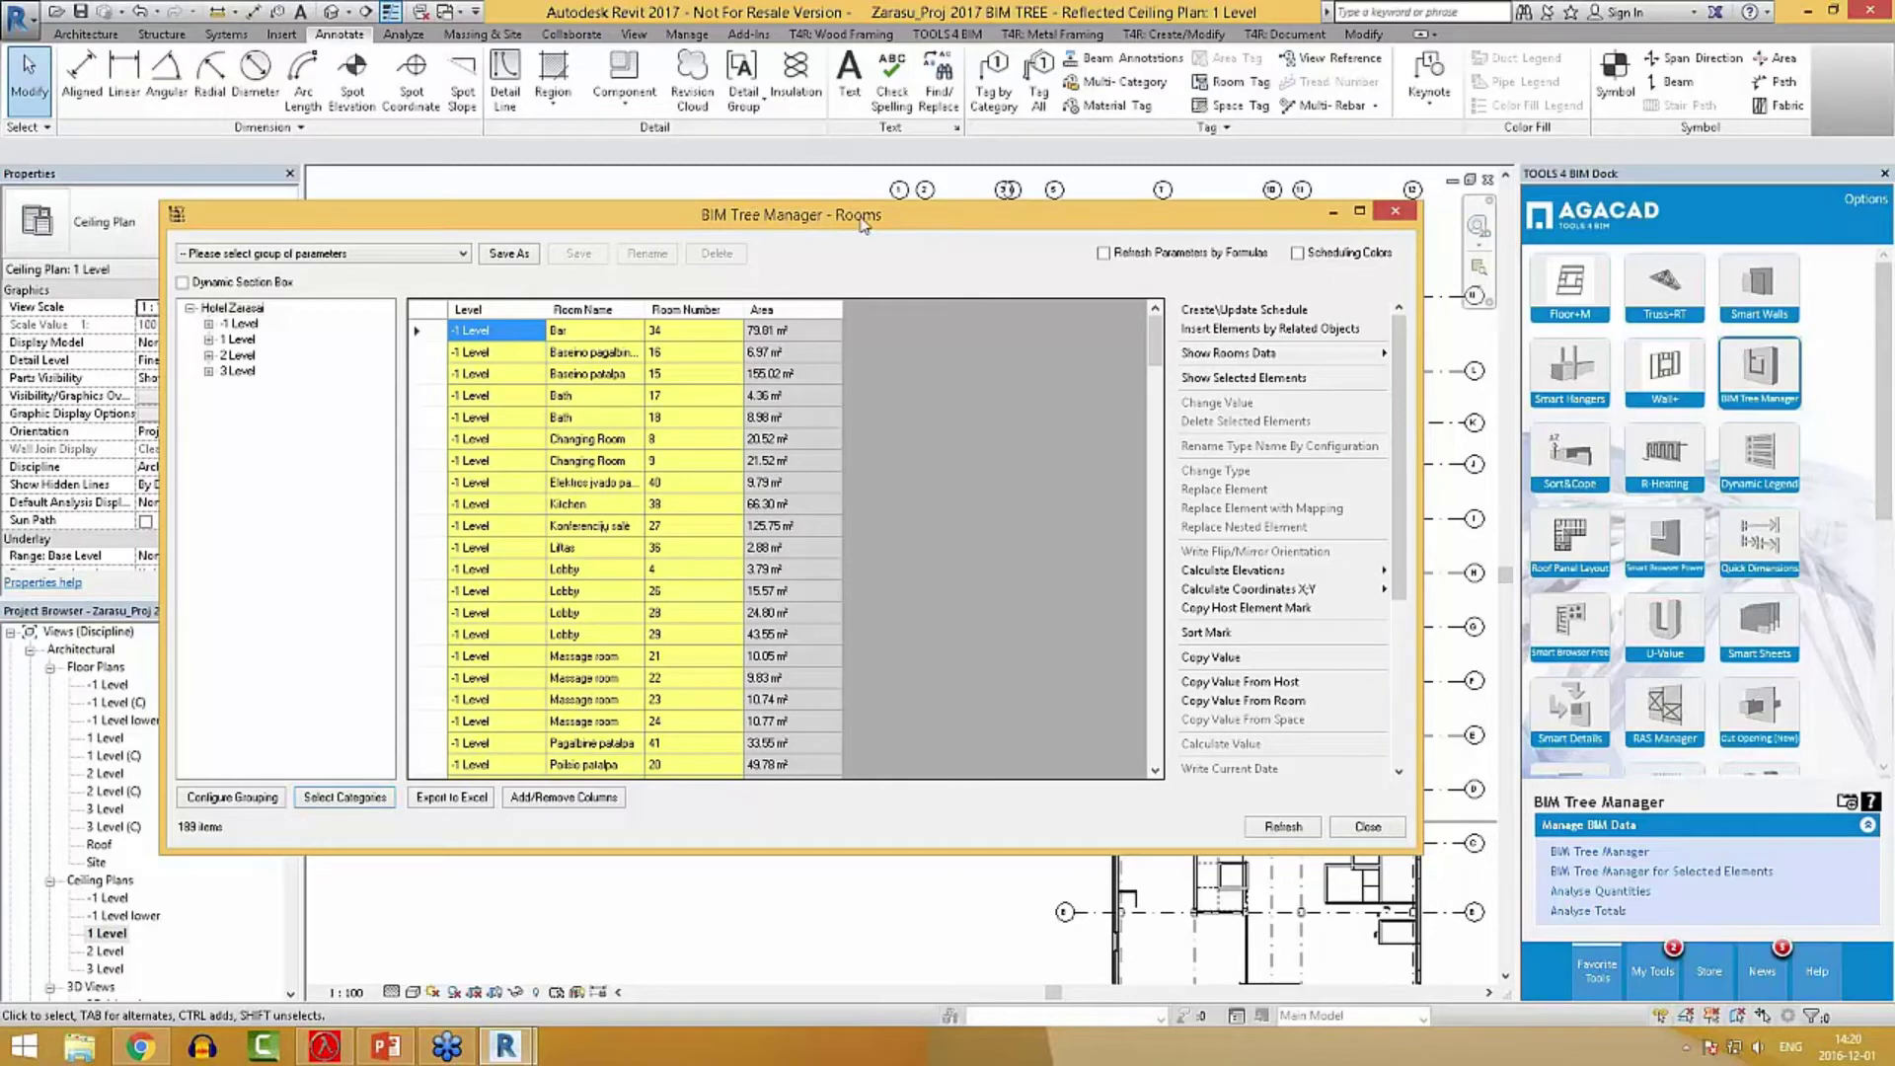
drag(1418, 337, 891, 346)
drag(730, 220, 679, 247)
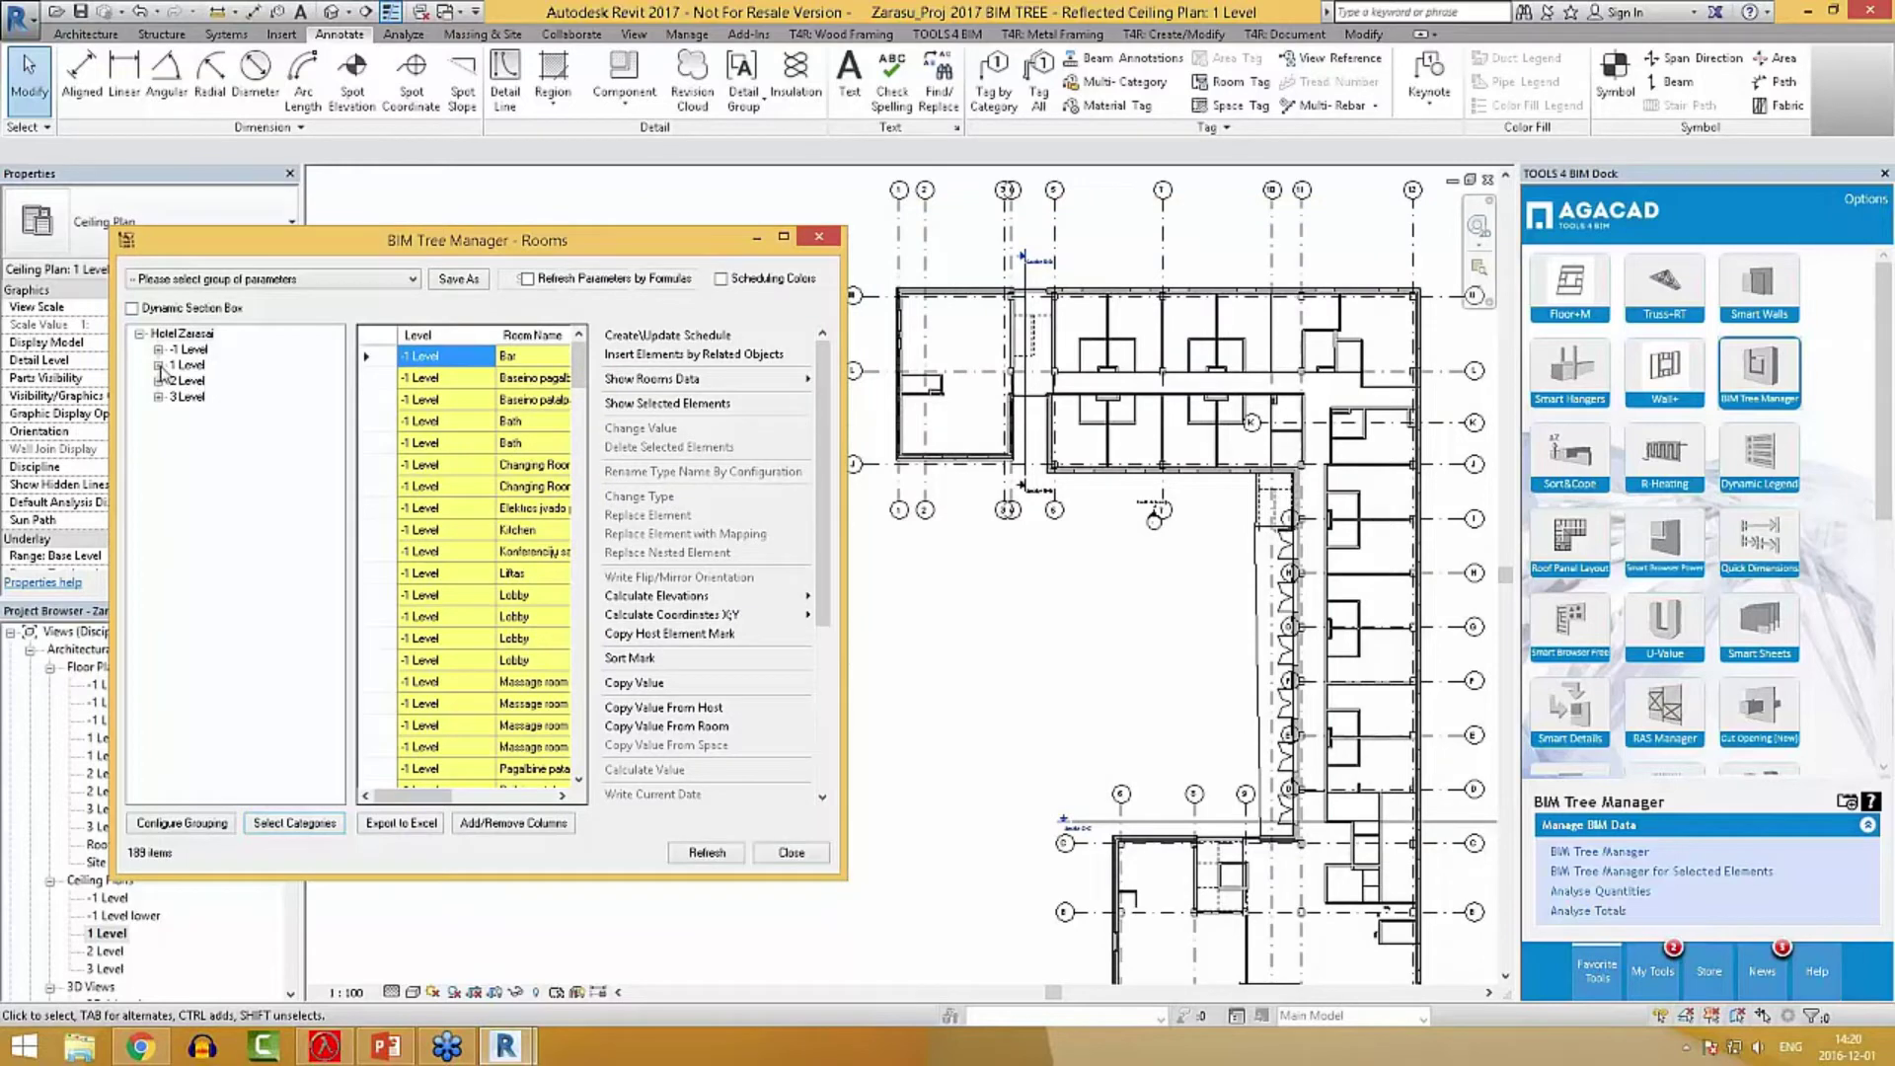
click(194, 369)
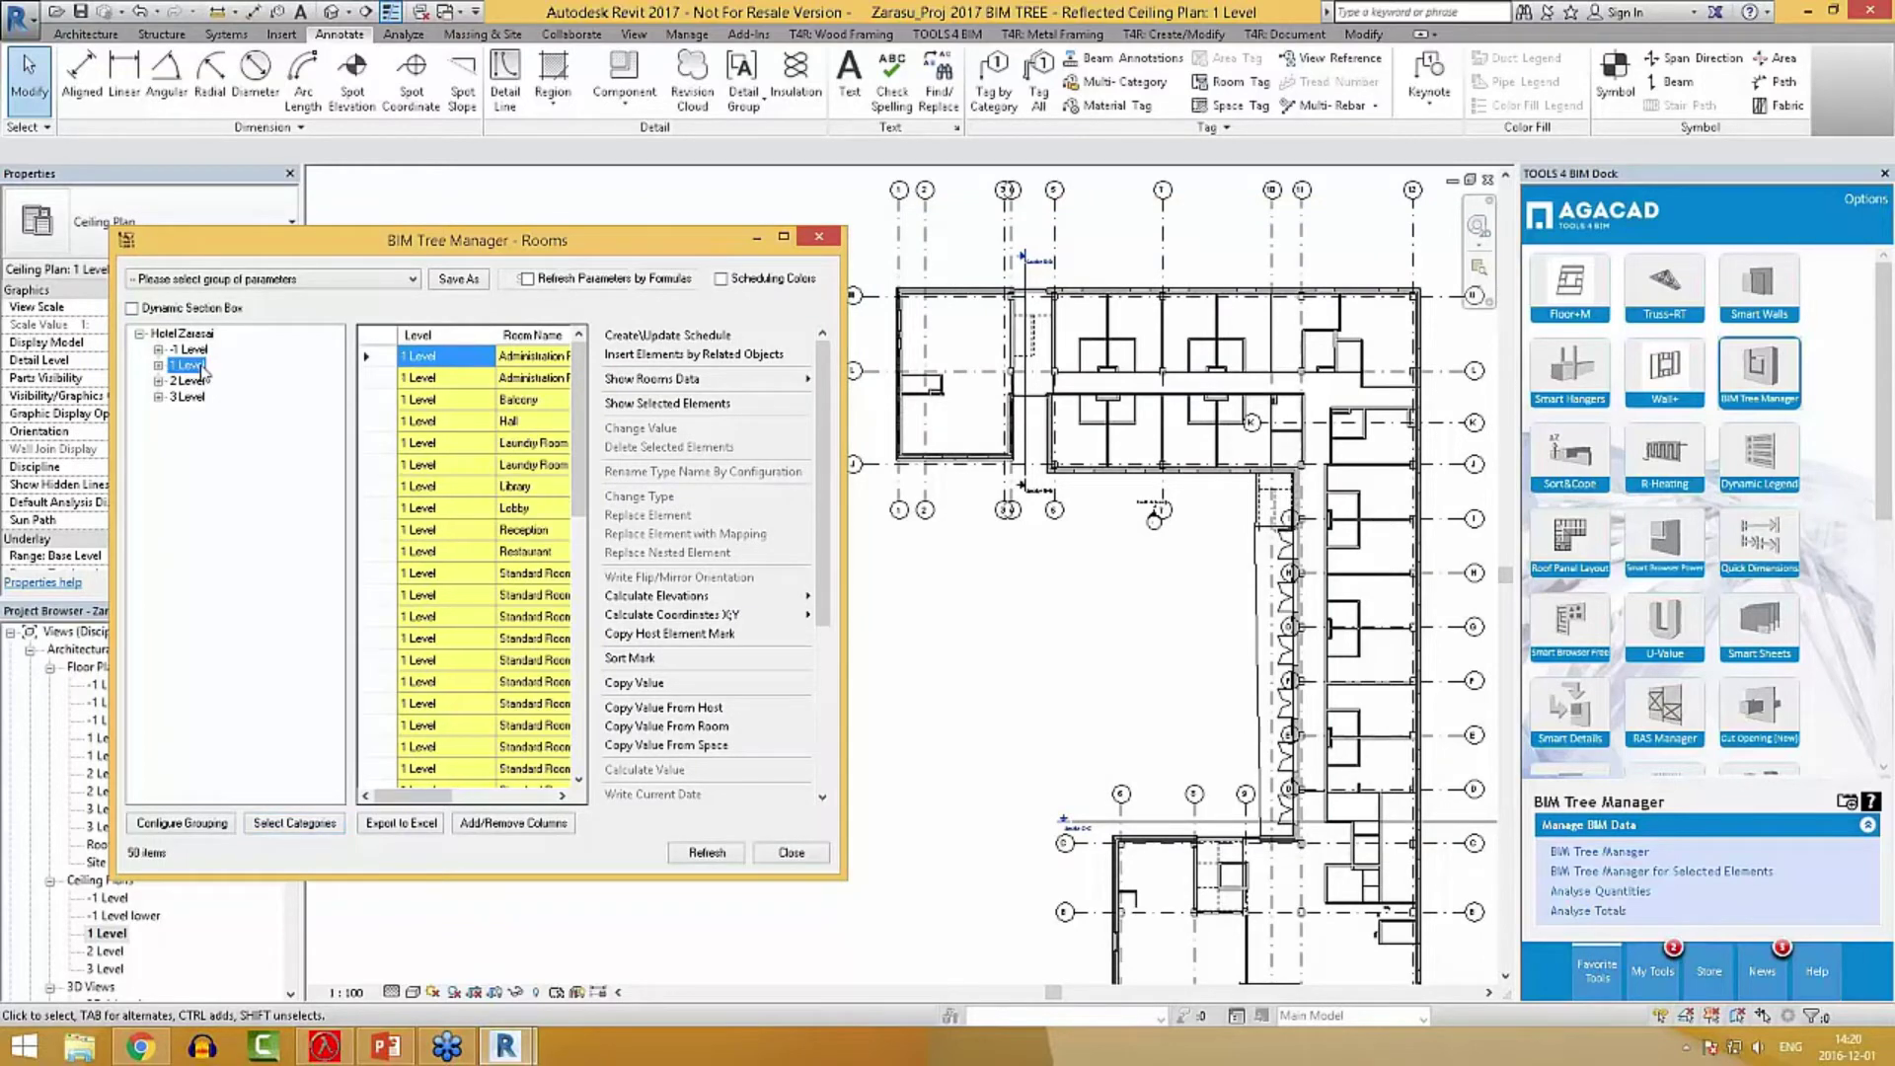
drag(847, 493, 940, 493)
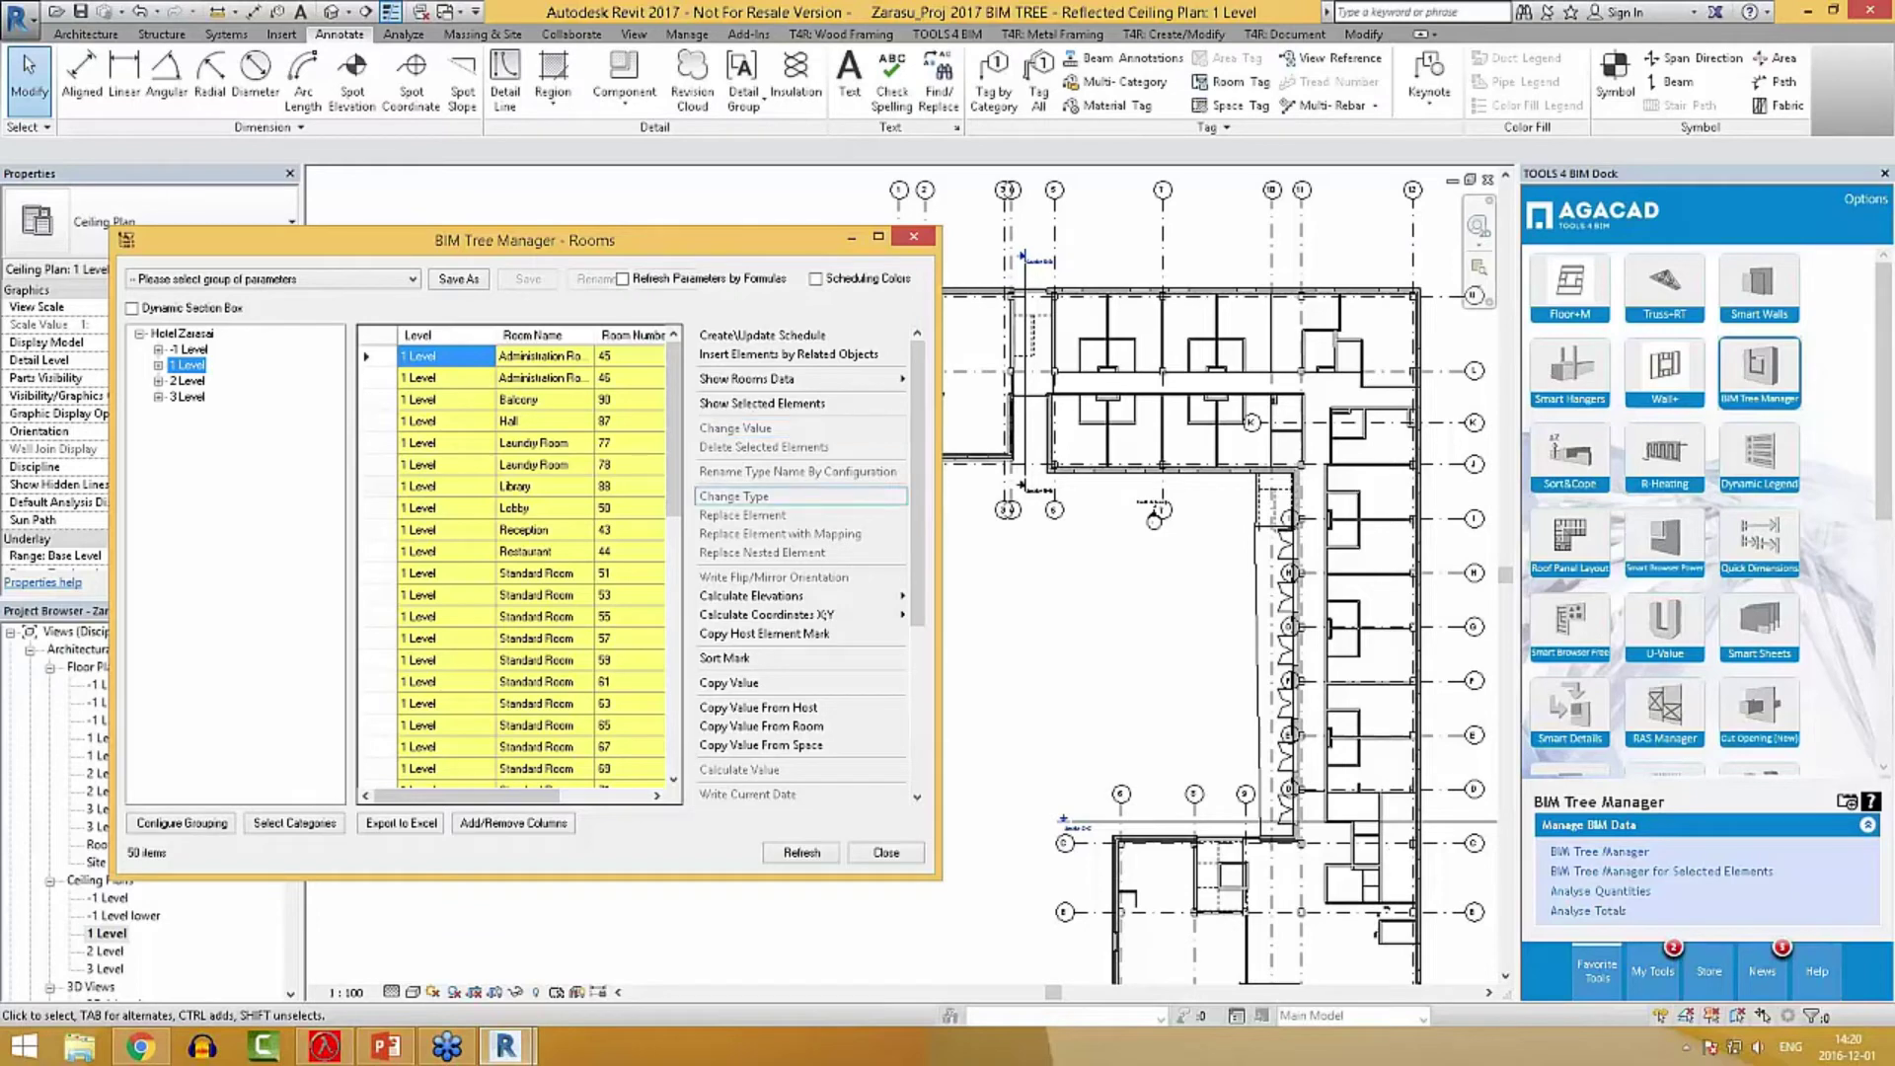
Filter the 1 Level rooms to Standard Room and select all of the listed rooms.
click(158, 365)
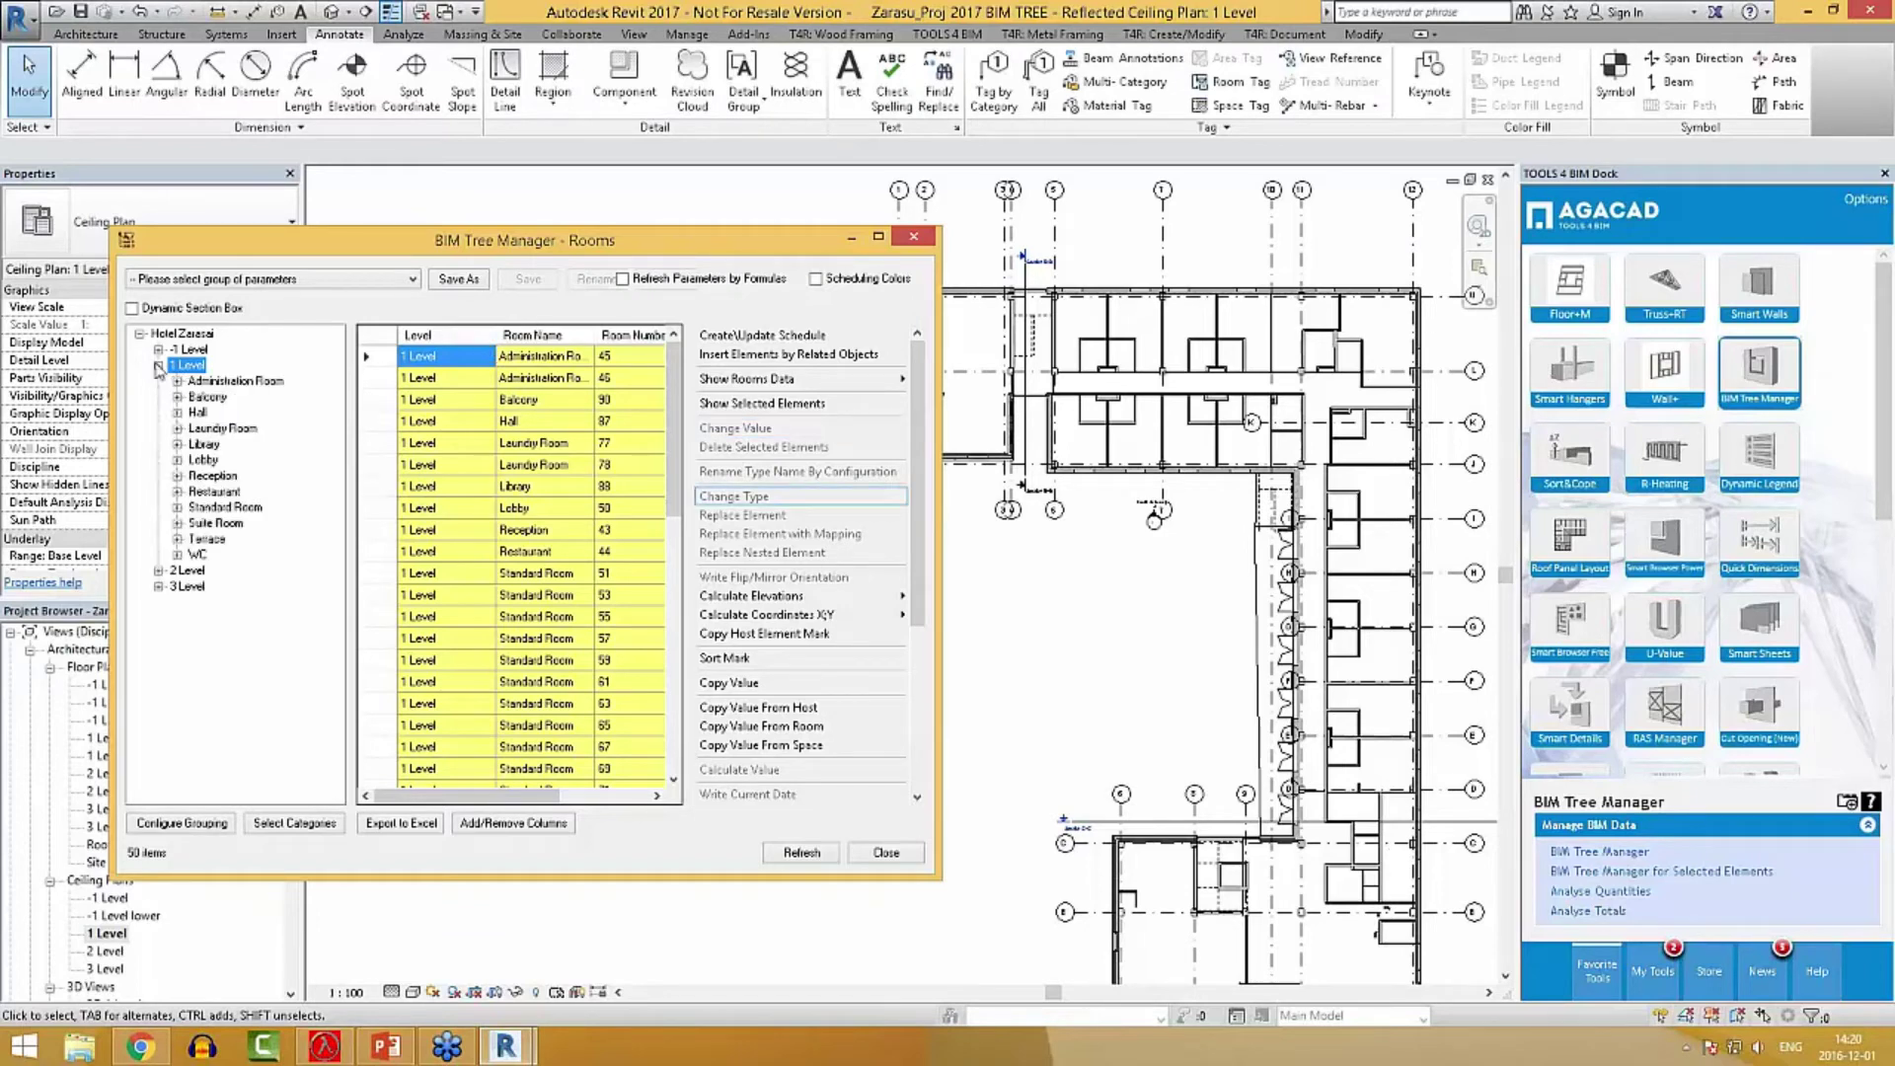
click(231, 507)
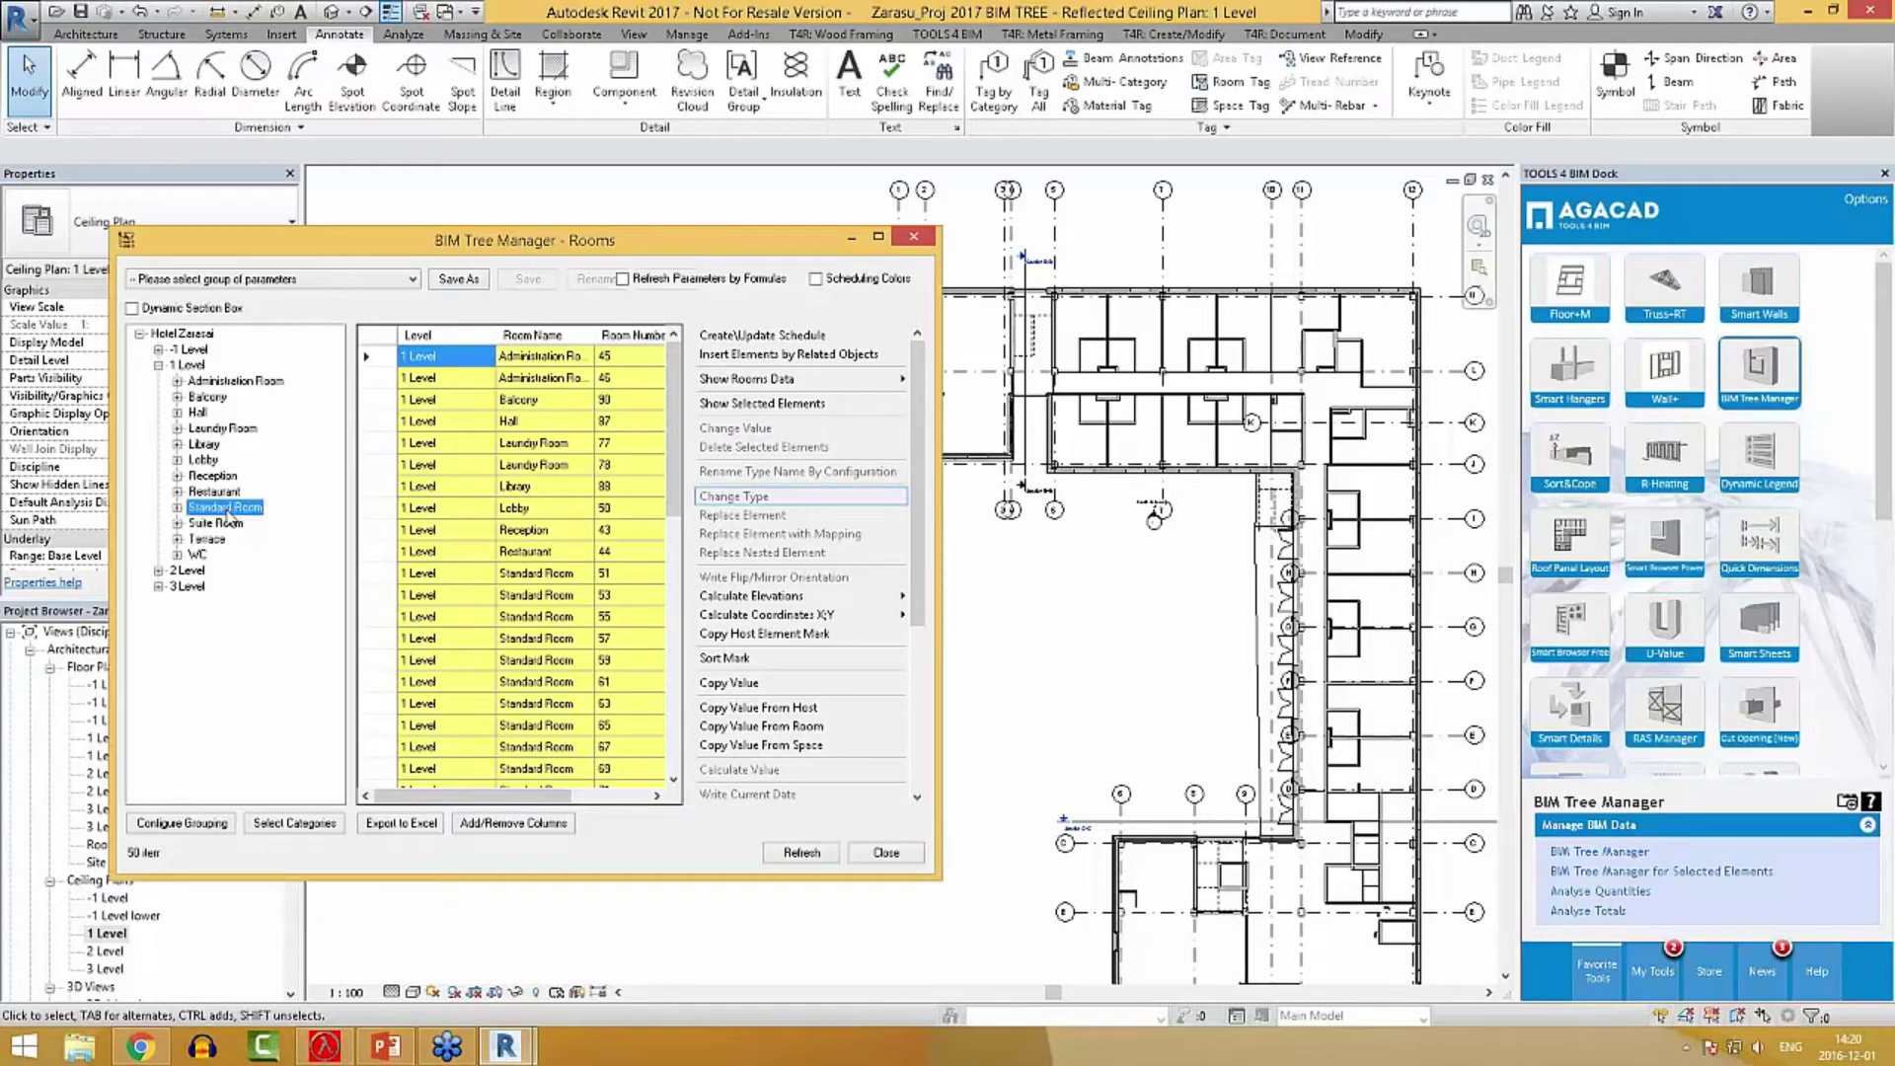
click(380, 336)
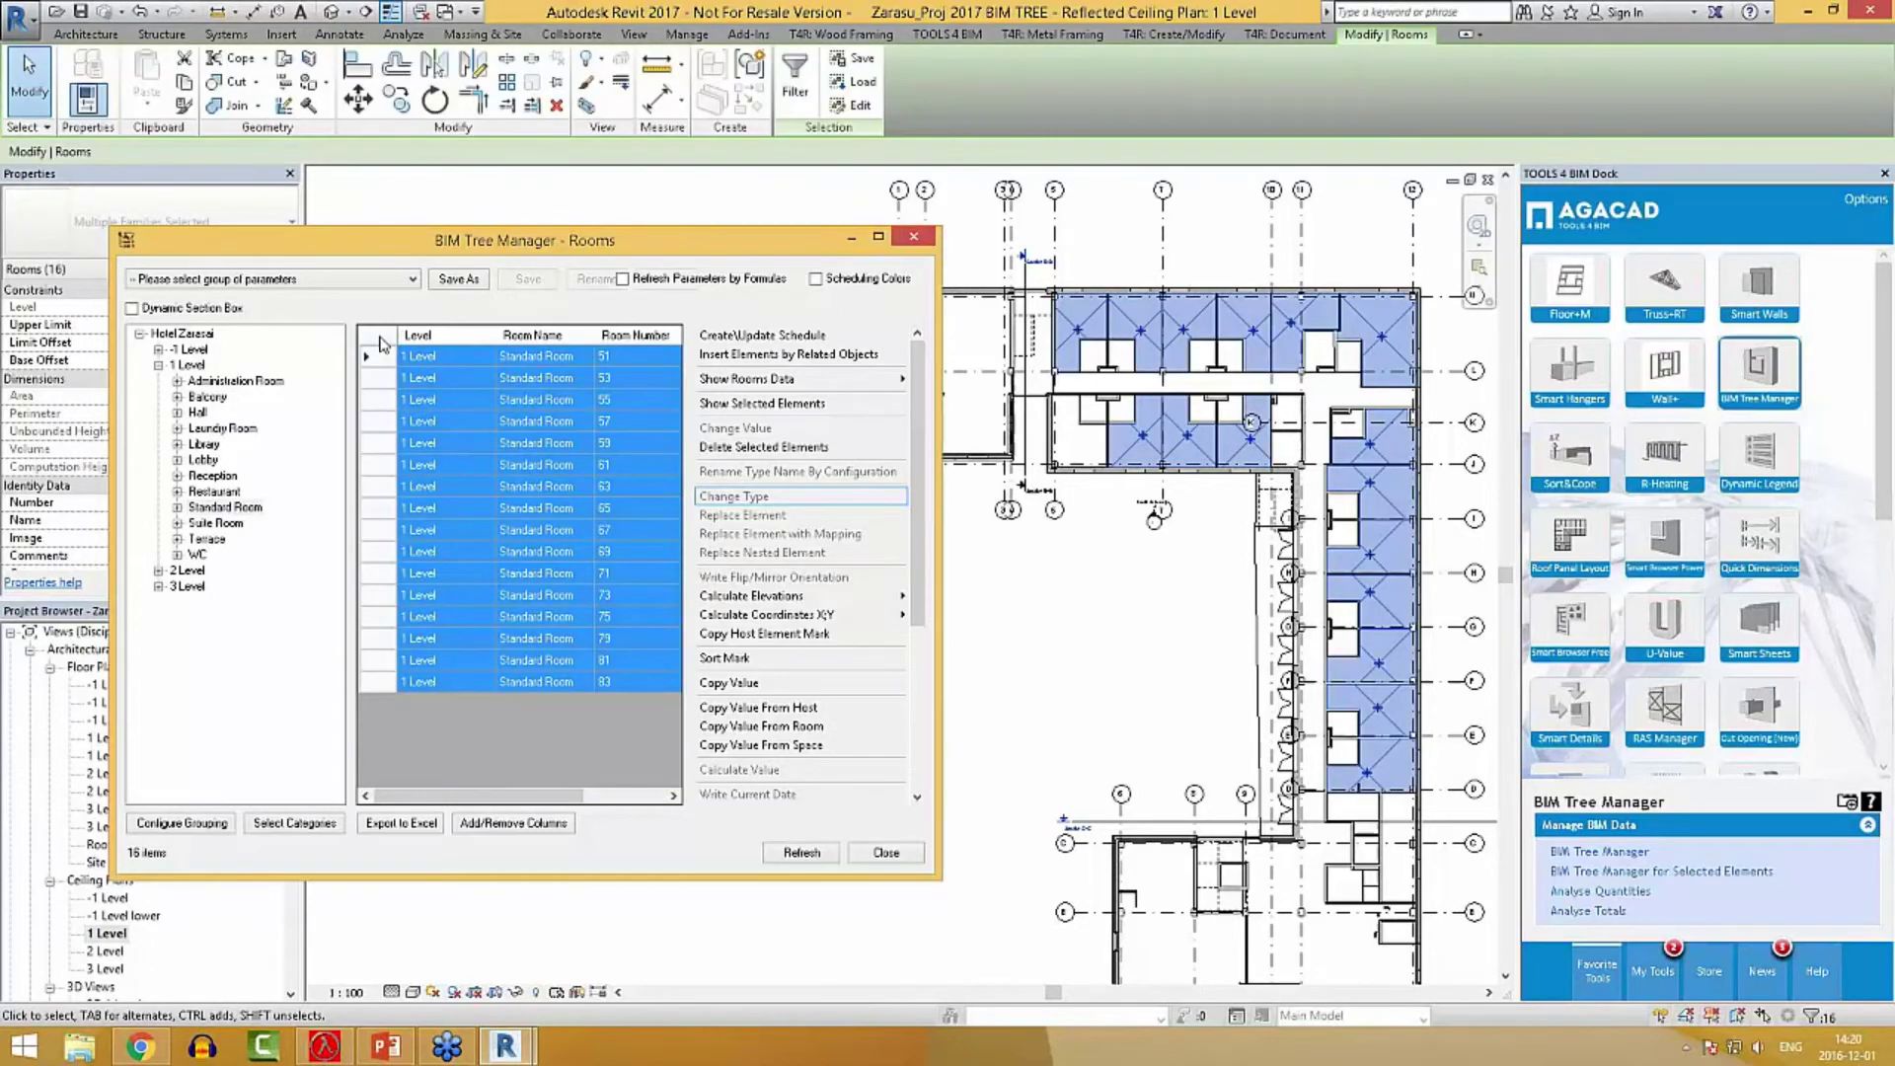
click(439, 485)
drag(380, 449, 380, 399)
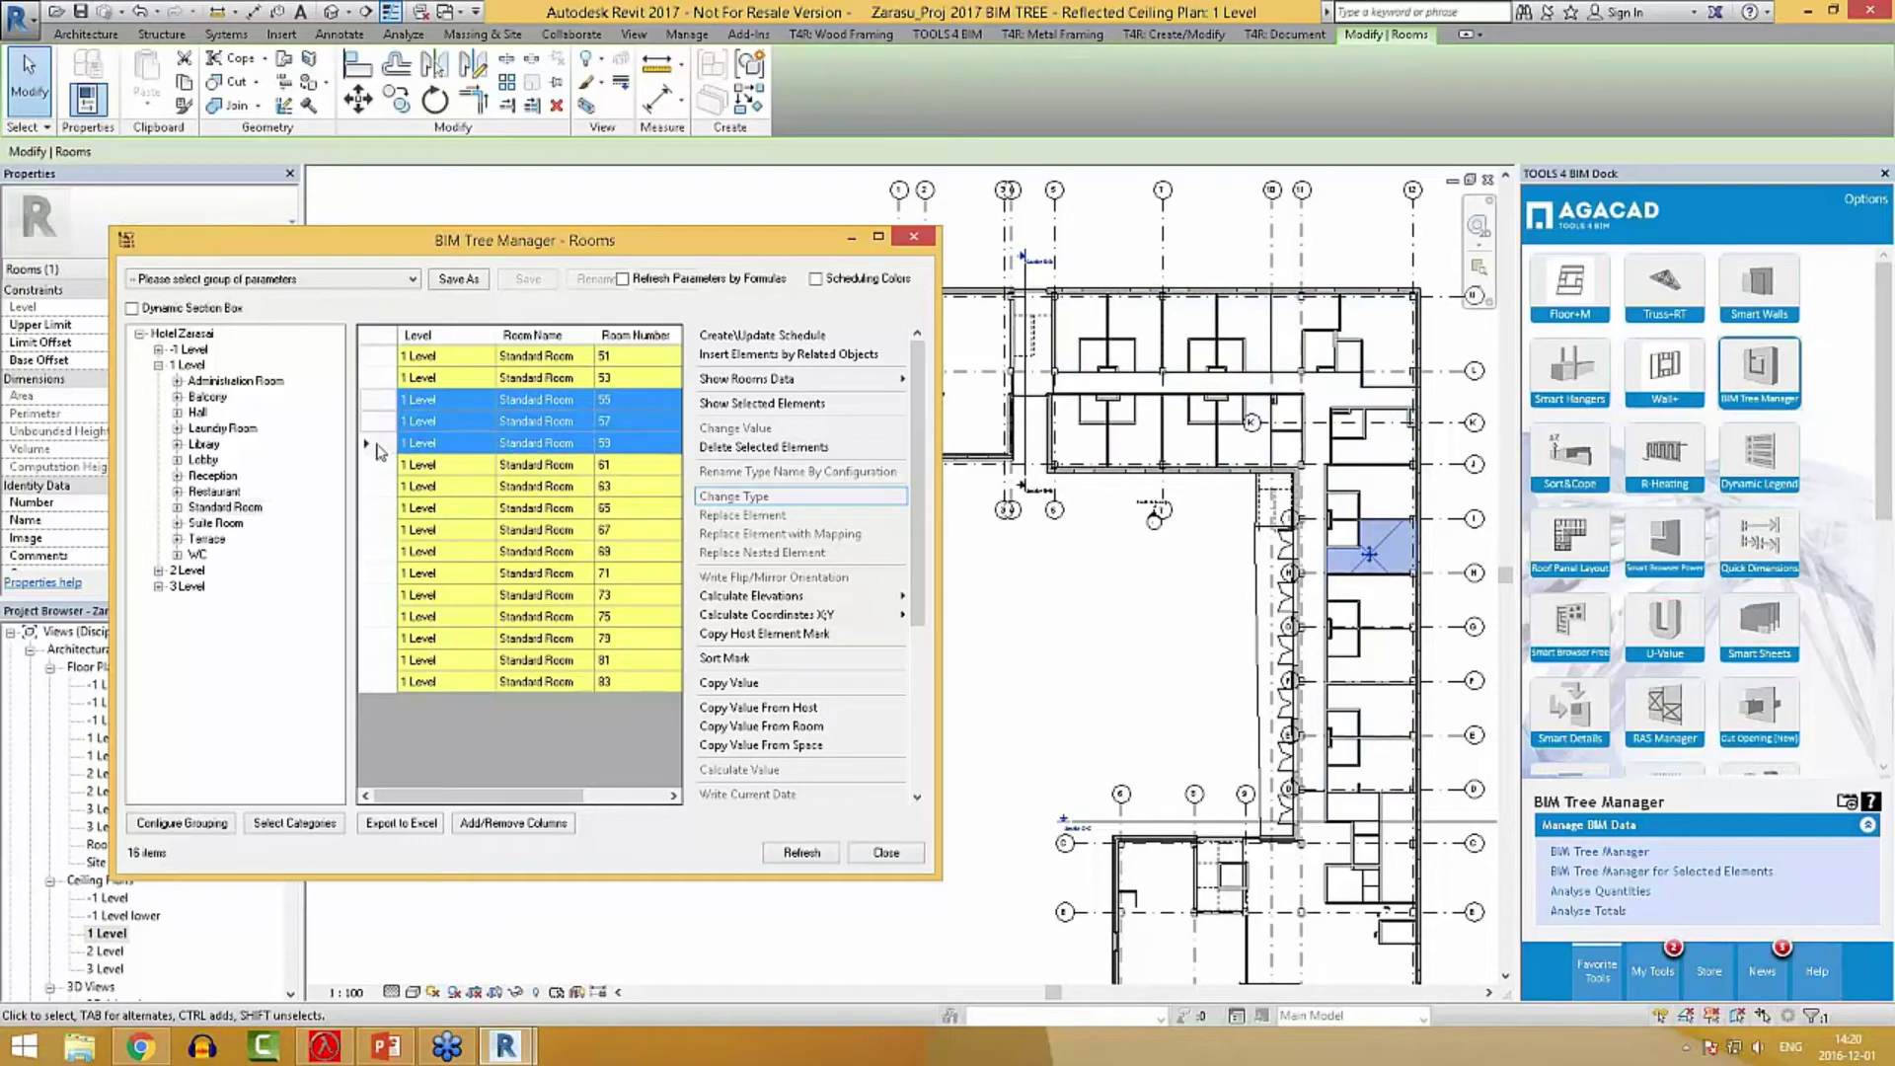
click(377, 341)
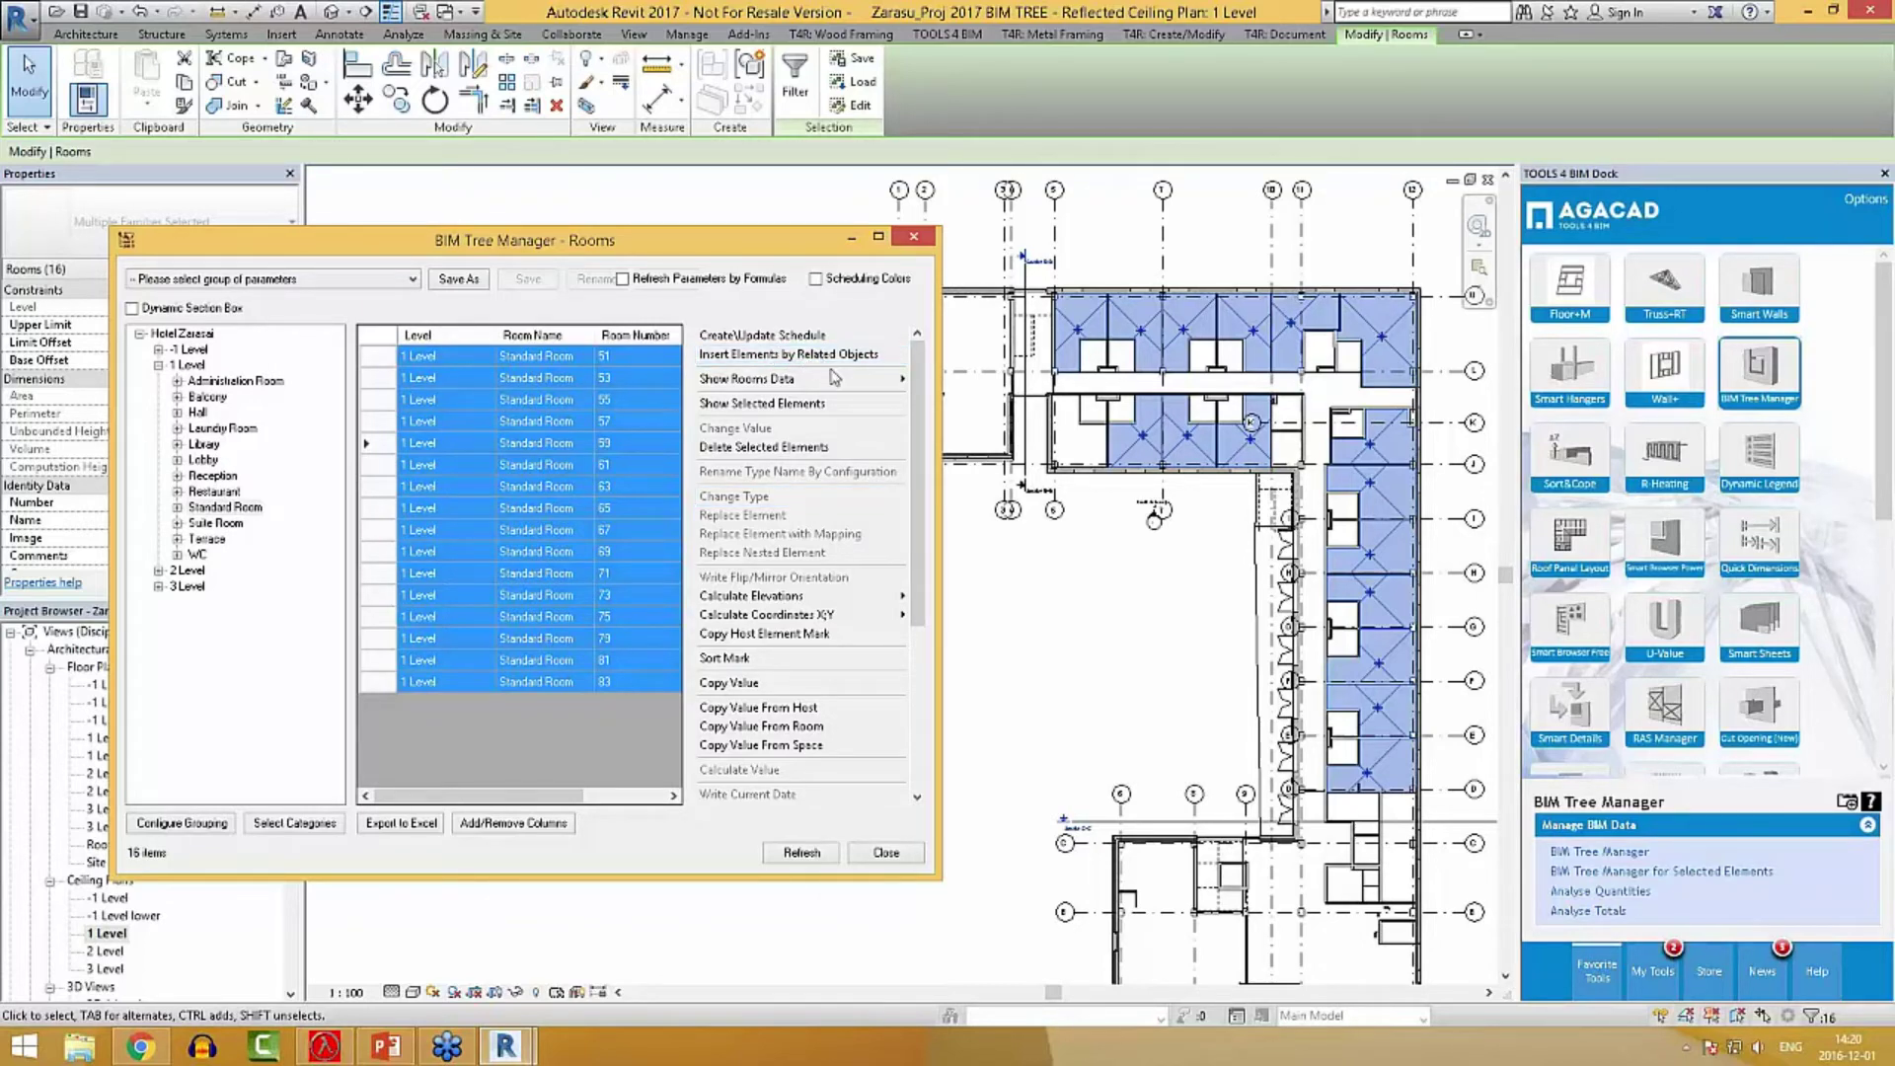
Insert M_Pendant - Hemisphere 150 watt Incandescent fixtures on the ceilings of the selected rooms, placed related to the room location point.
click(780, 353)
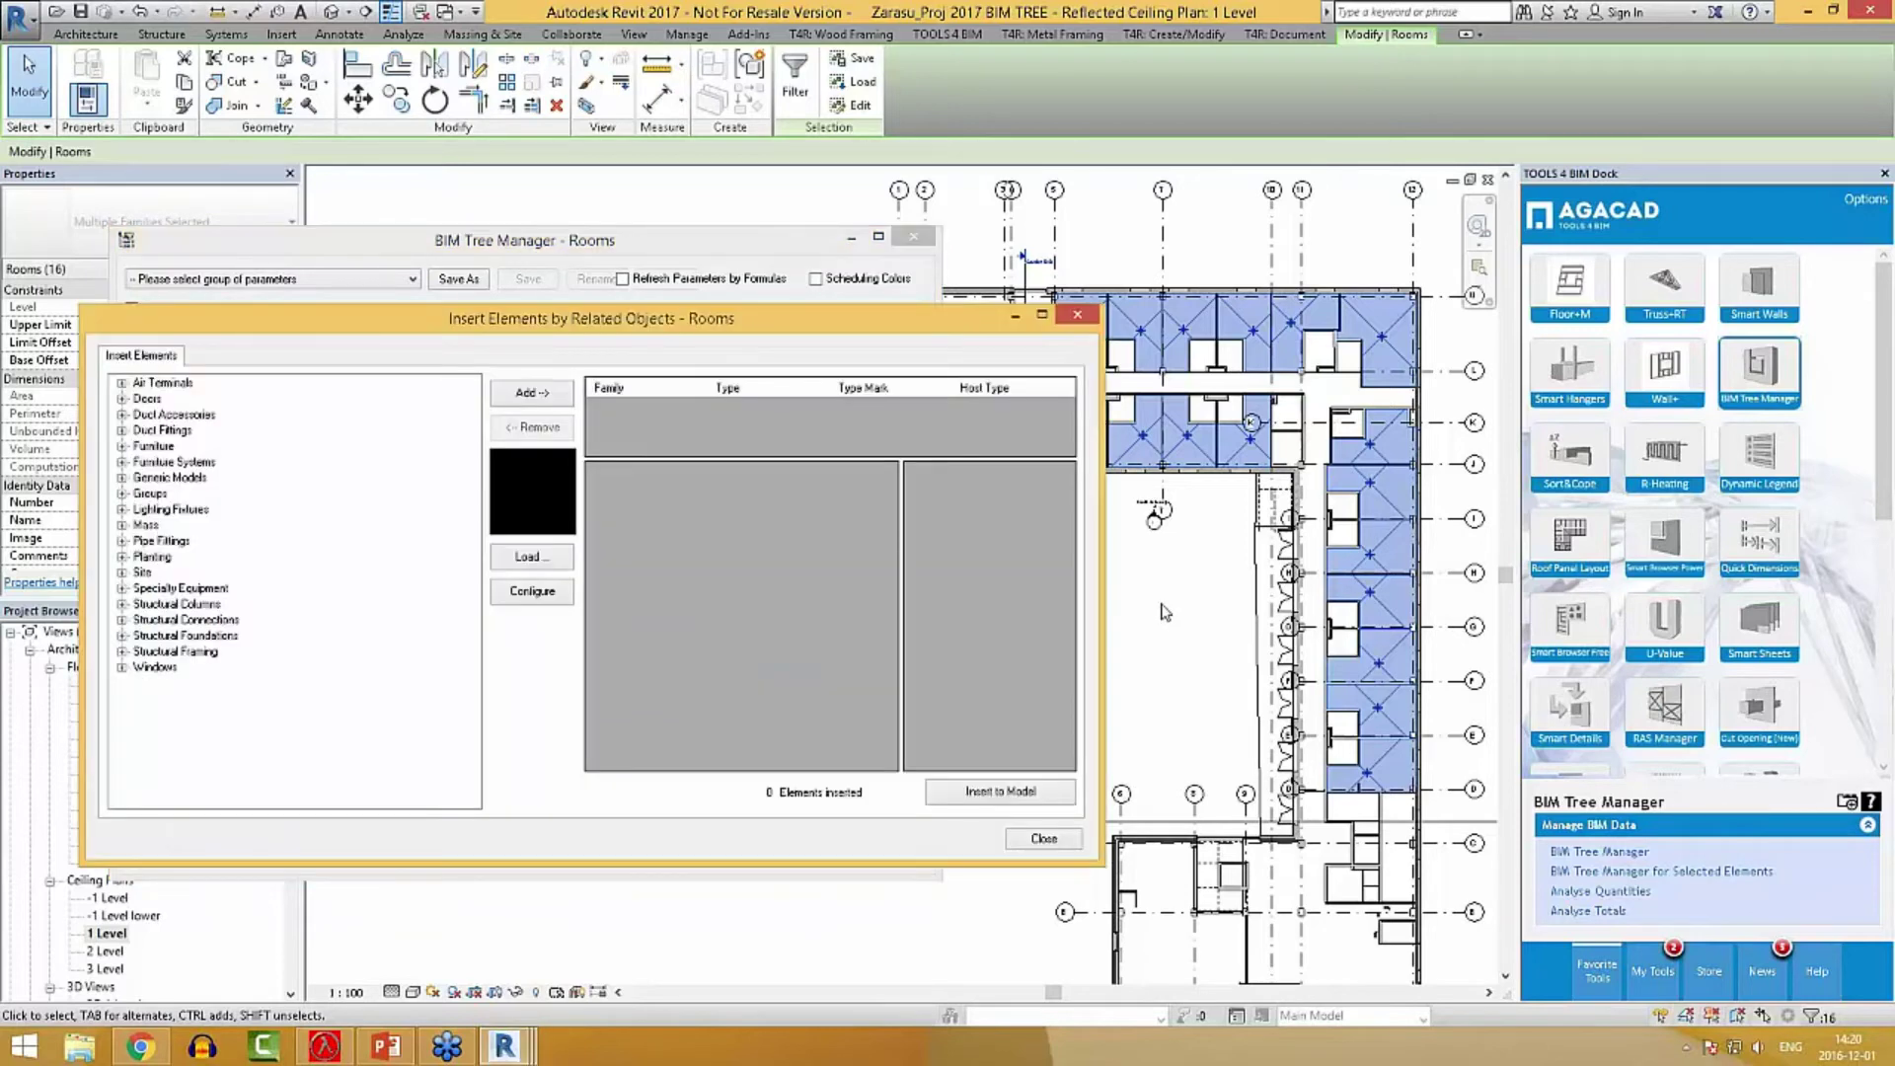
click(121, 509)
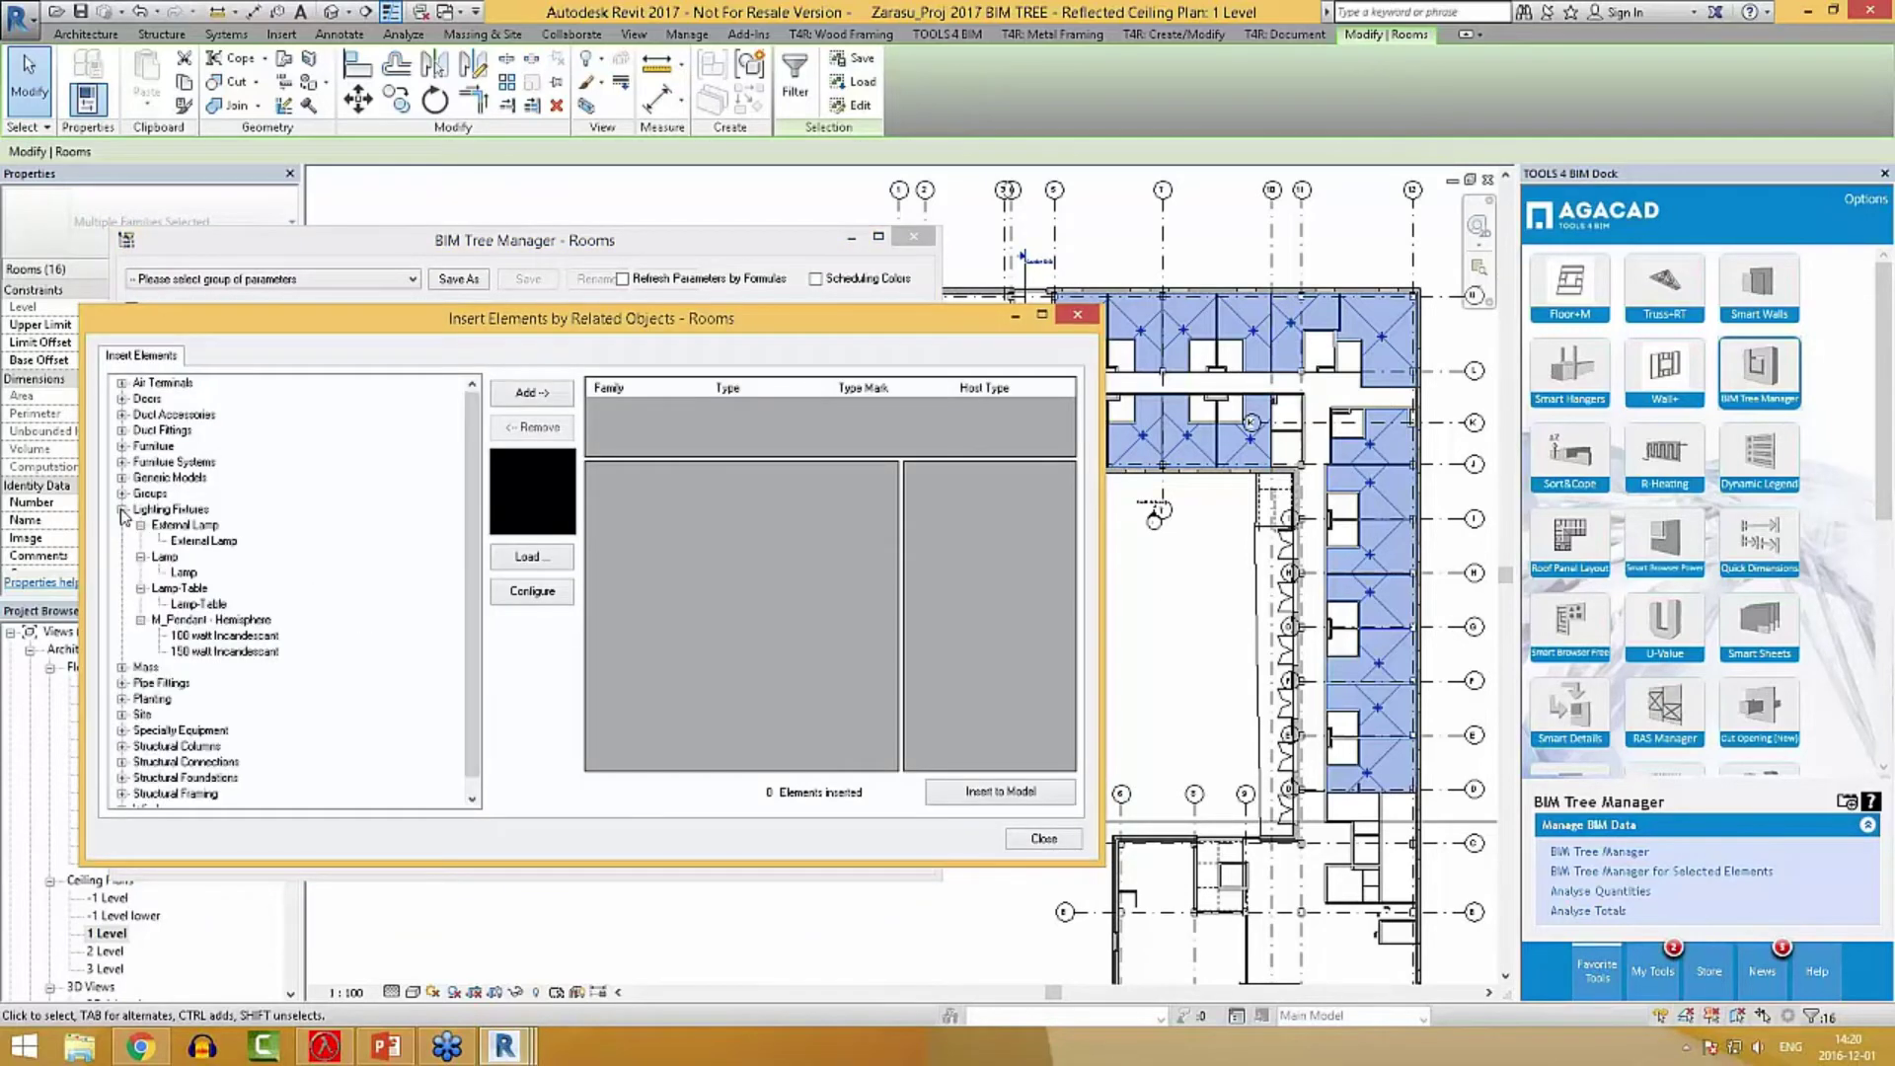
click(225, 636)
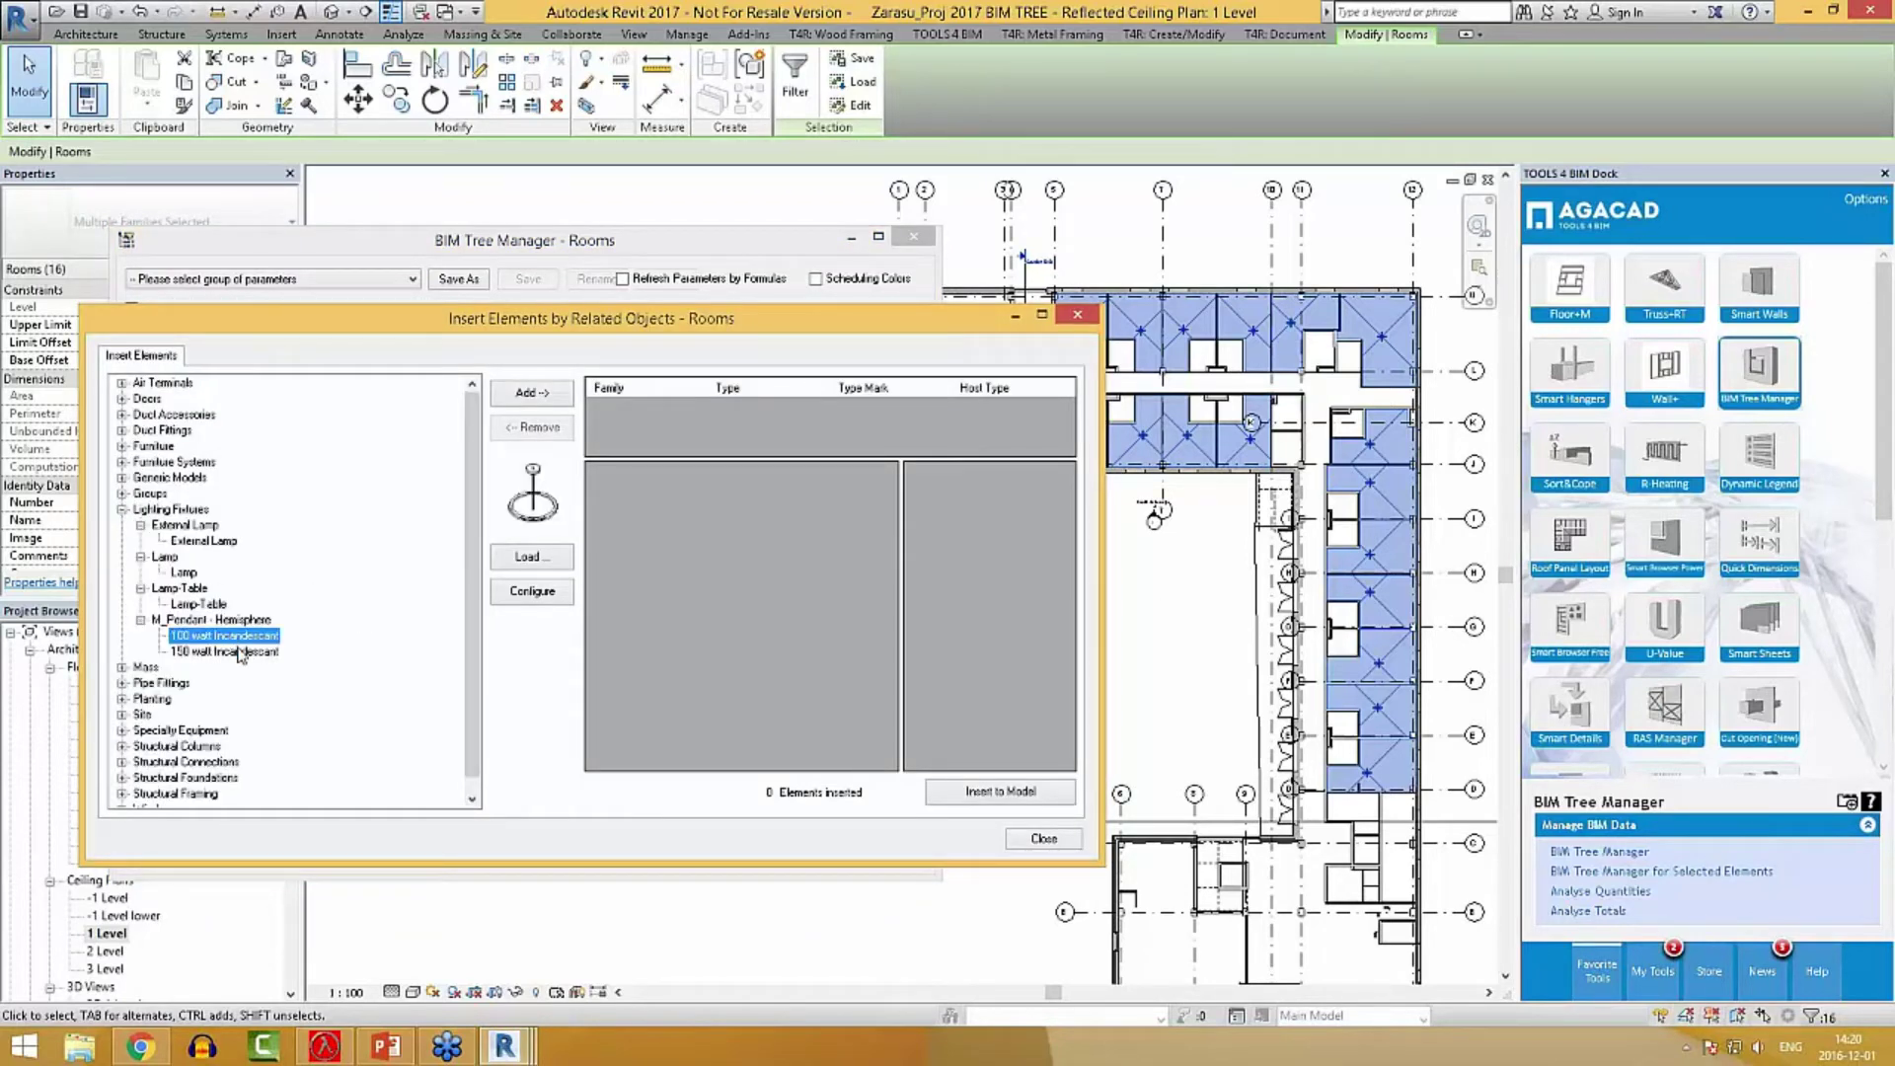
click(240, 654)
click(534, 393)
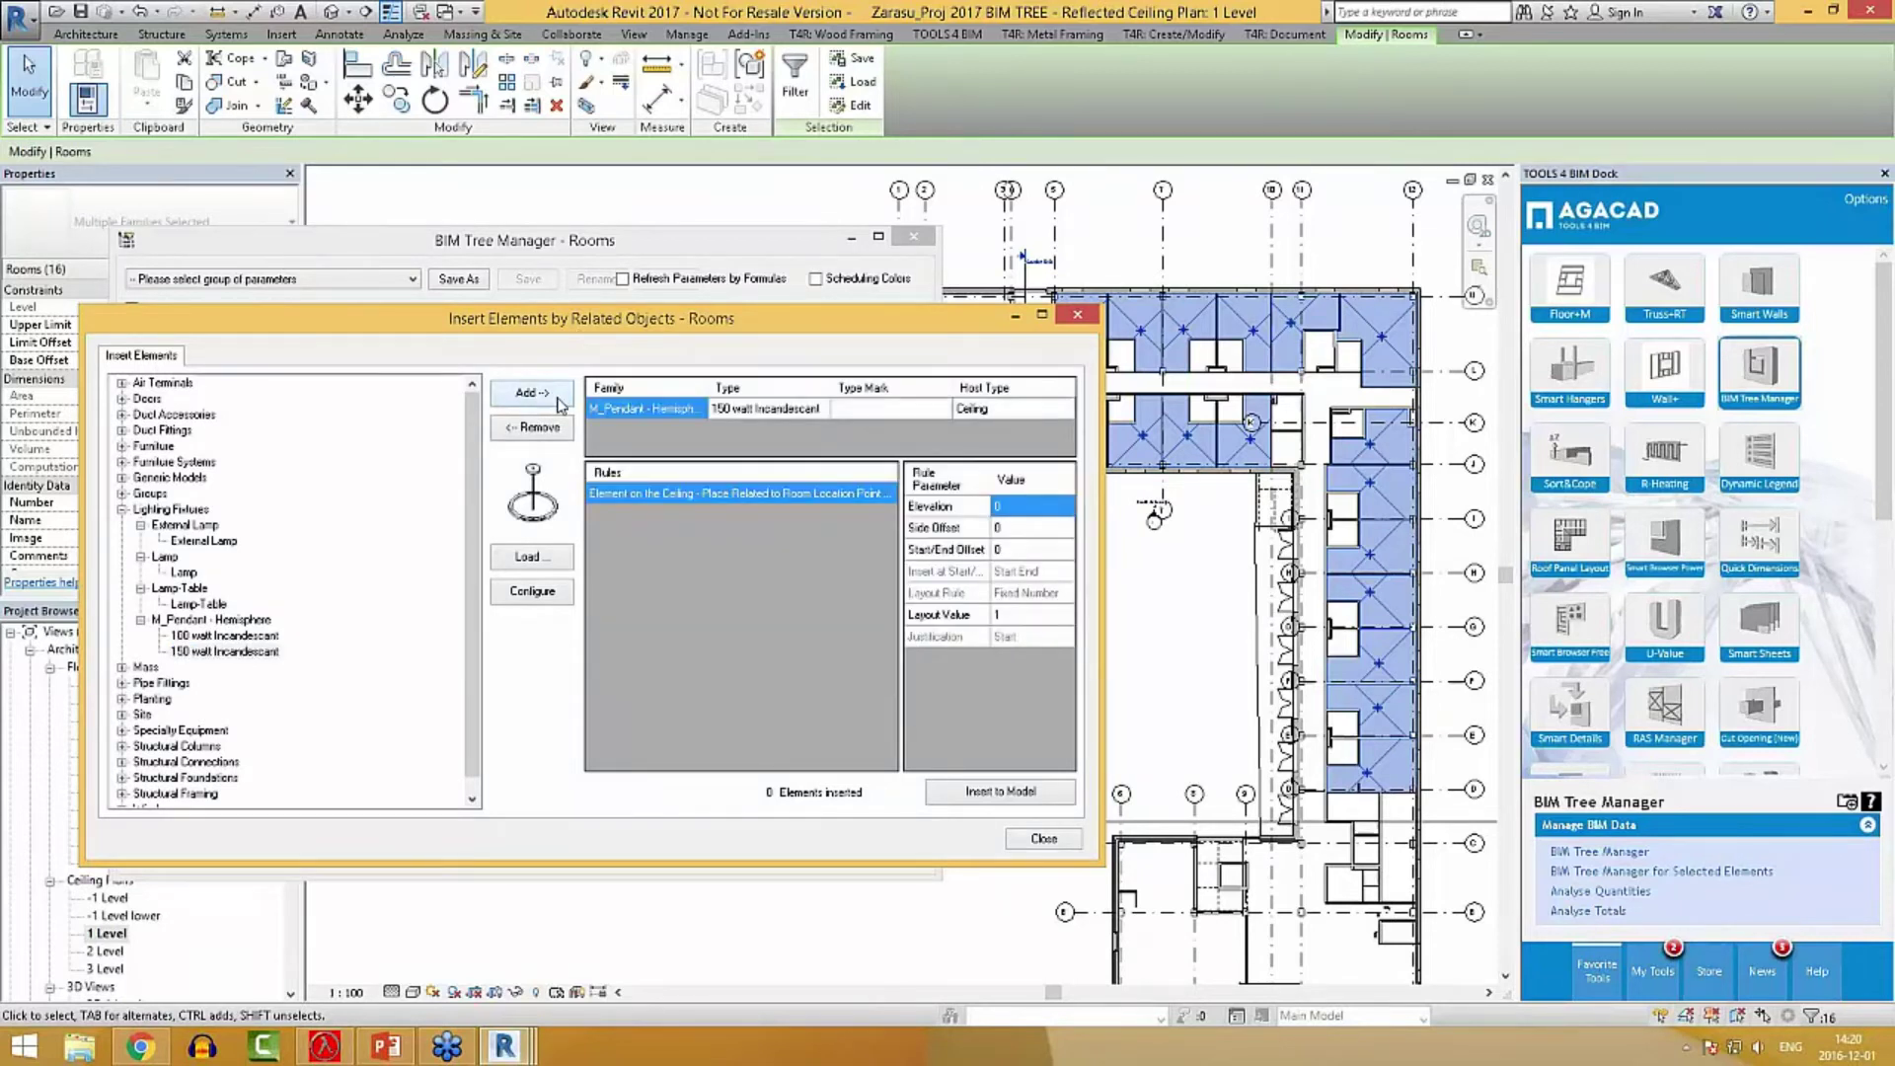
click(1027, 796)
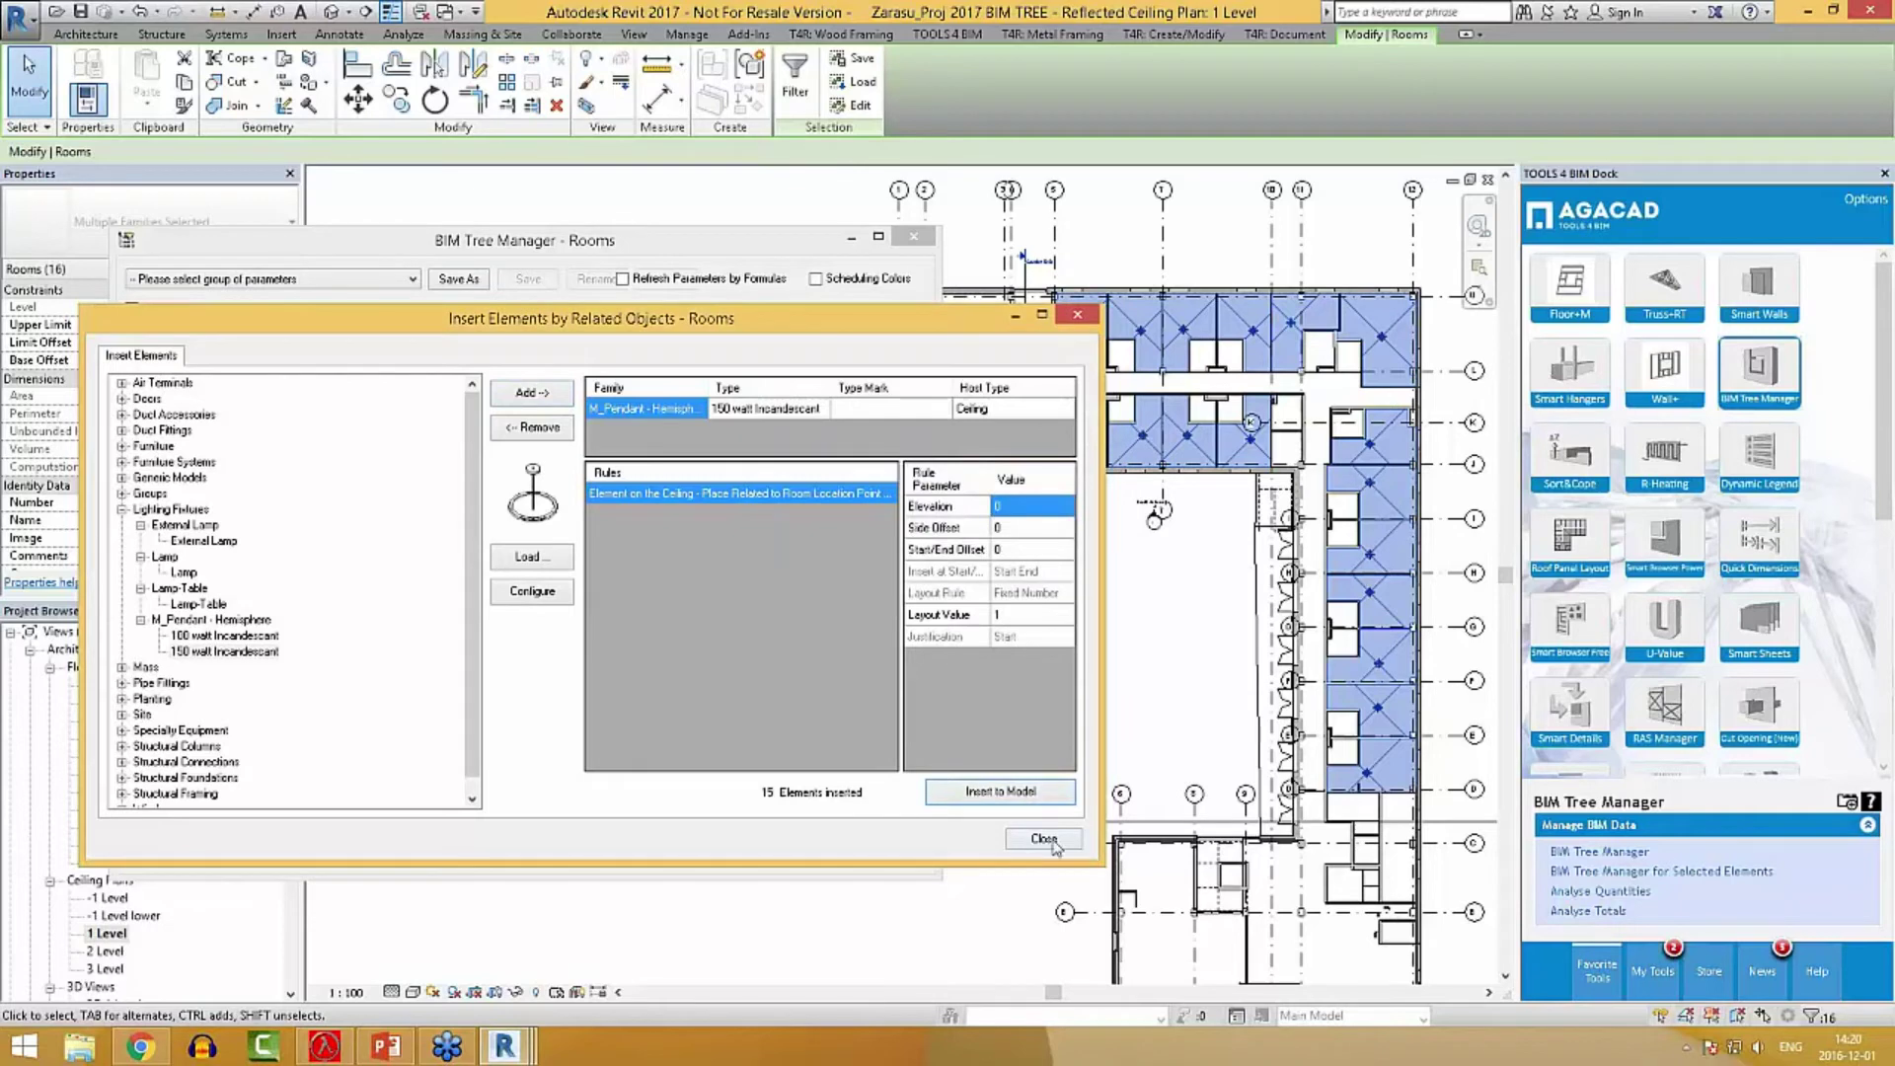
click(1017, 841)
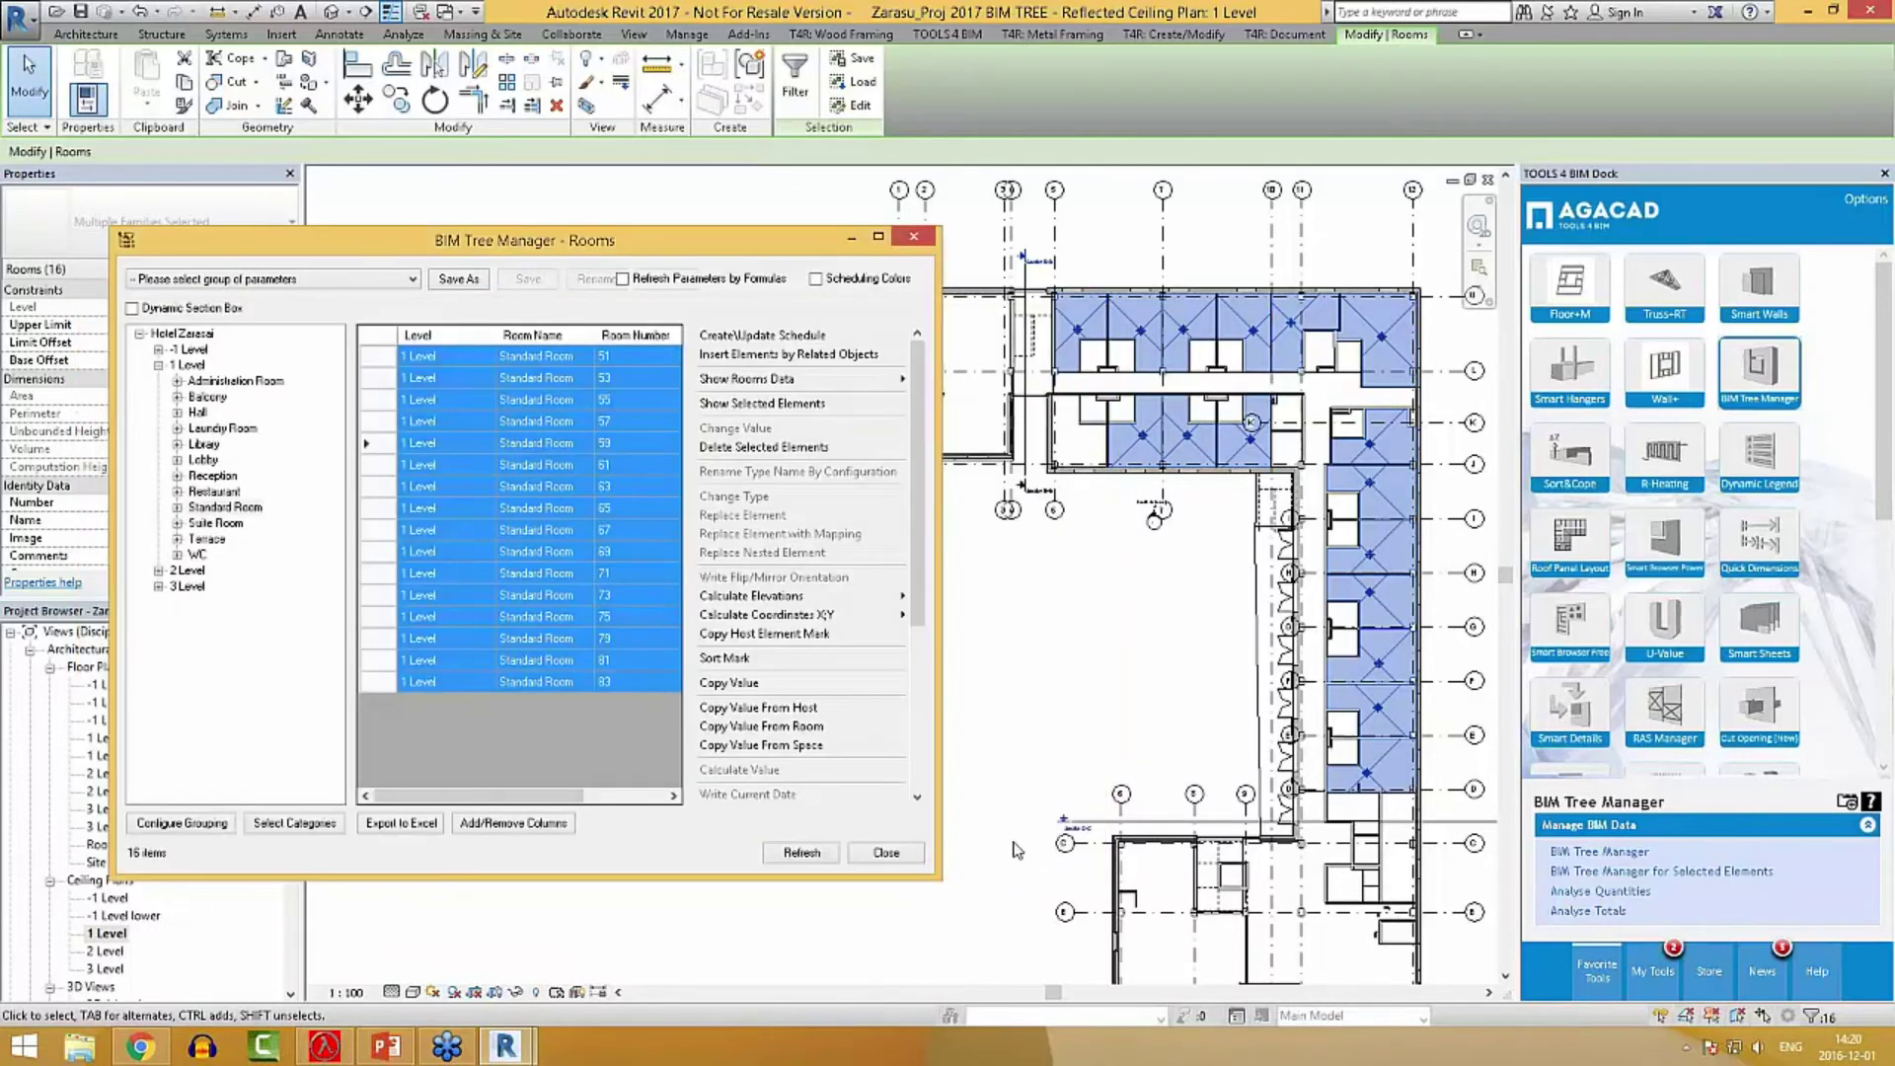
Clear the room selection and check the inserted pendant lights in several standard rooms along the long wing.
click(994, 817)
scroll(995, 817, up, 5)
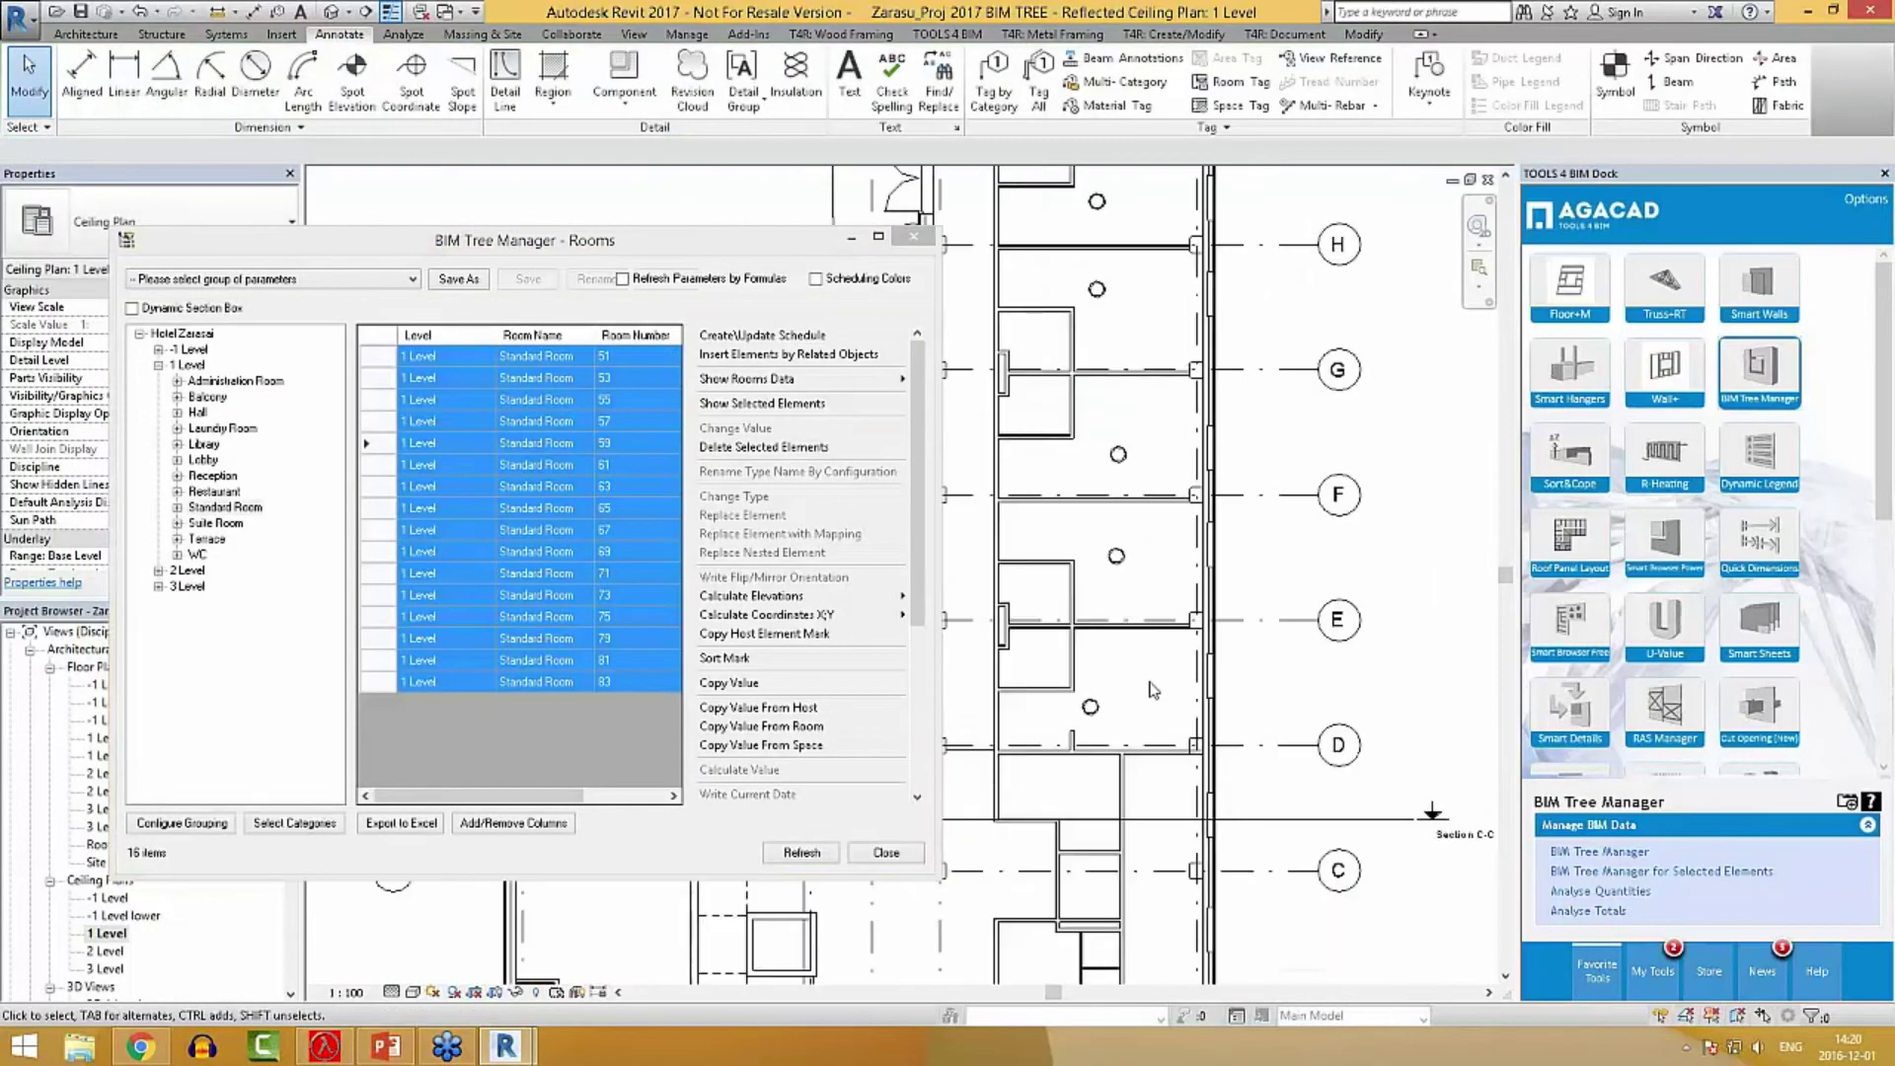
middle_drag(1110, 700, 1224, 651)
click(1223, 652)
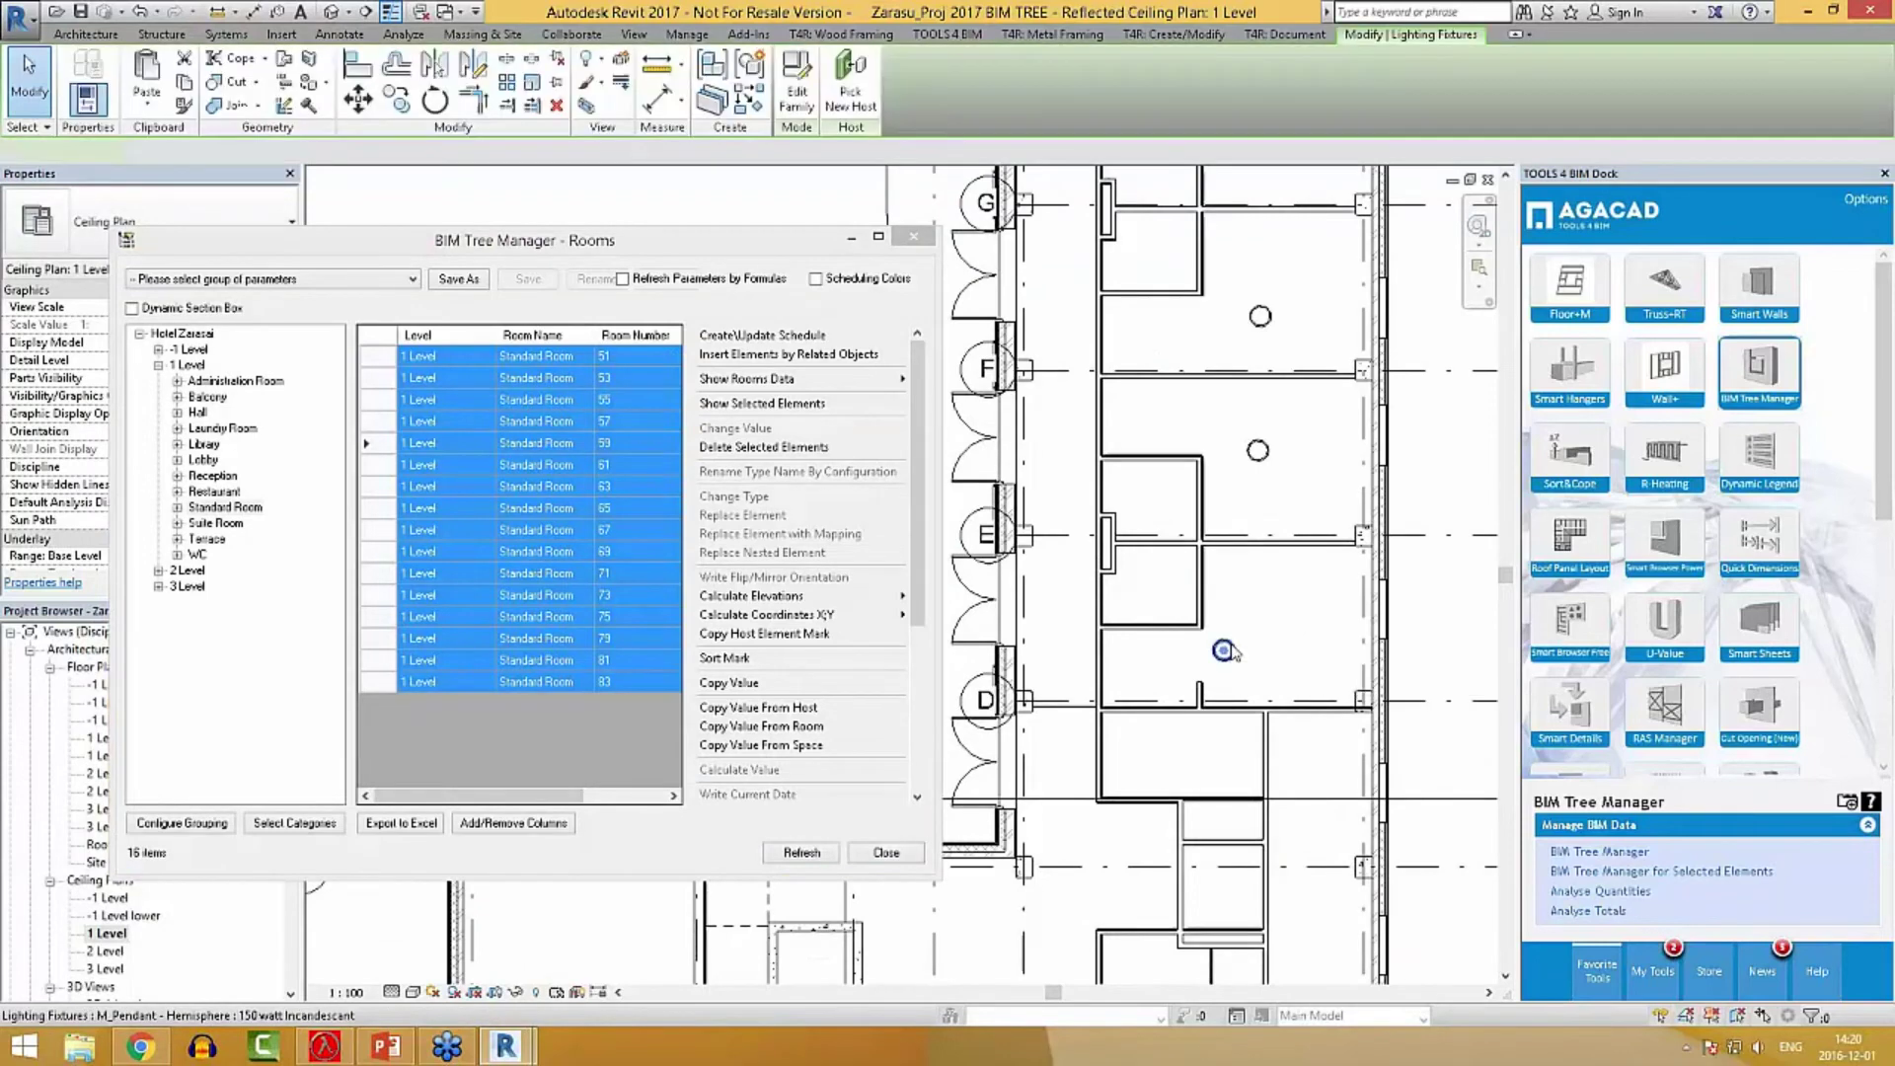
click(1257, 450)
click(1261, 316)
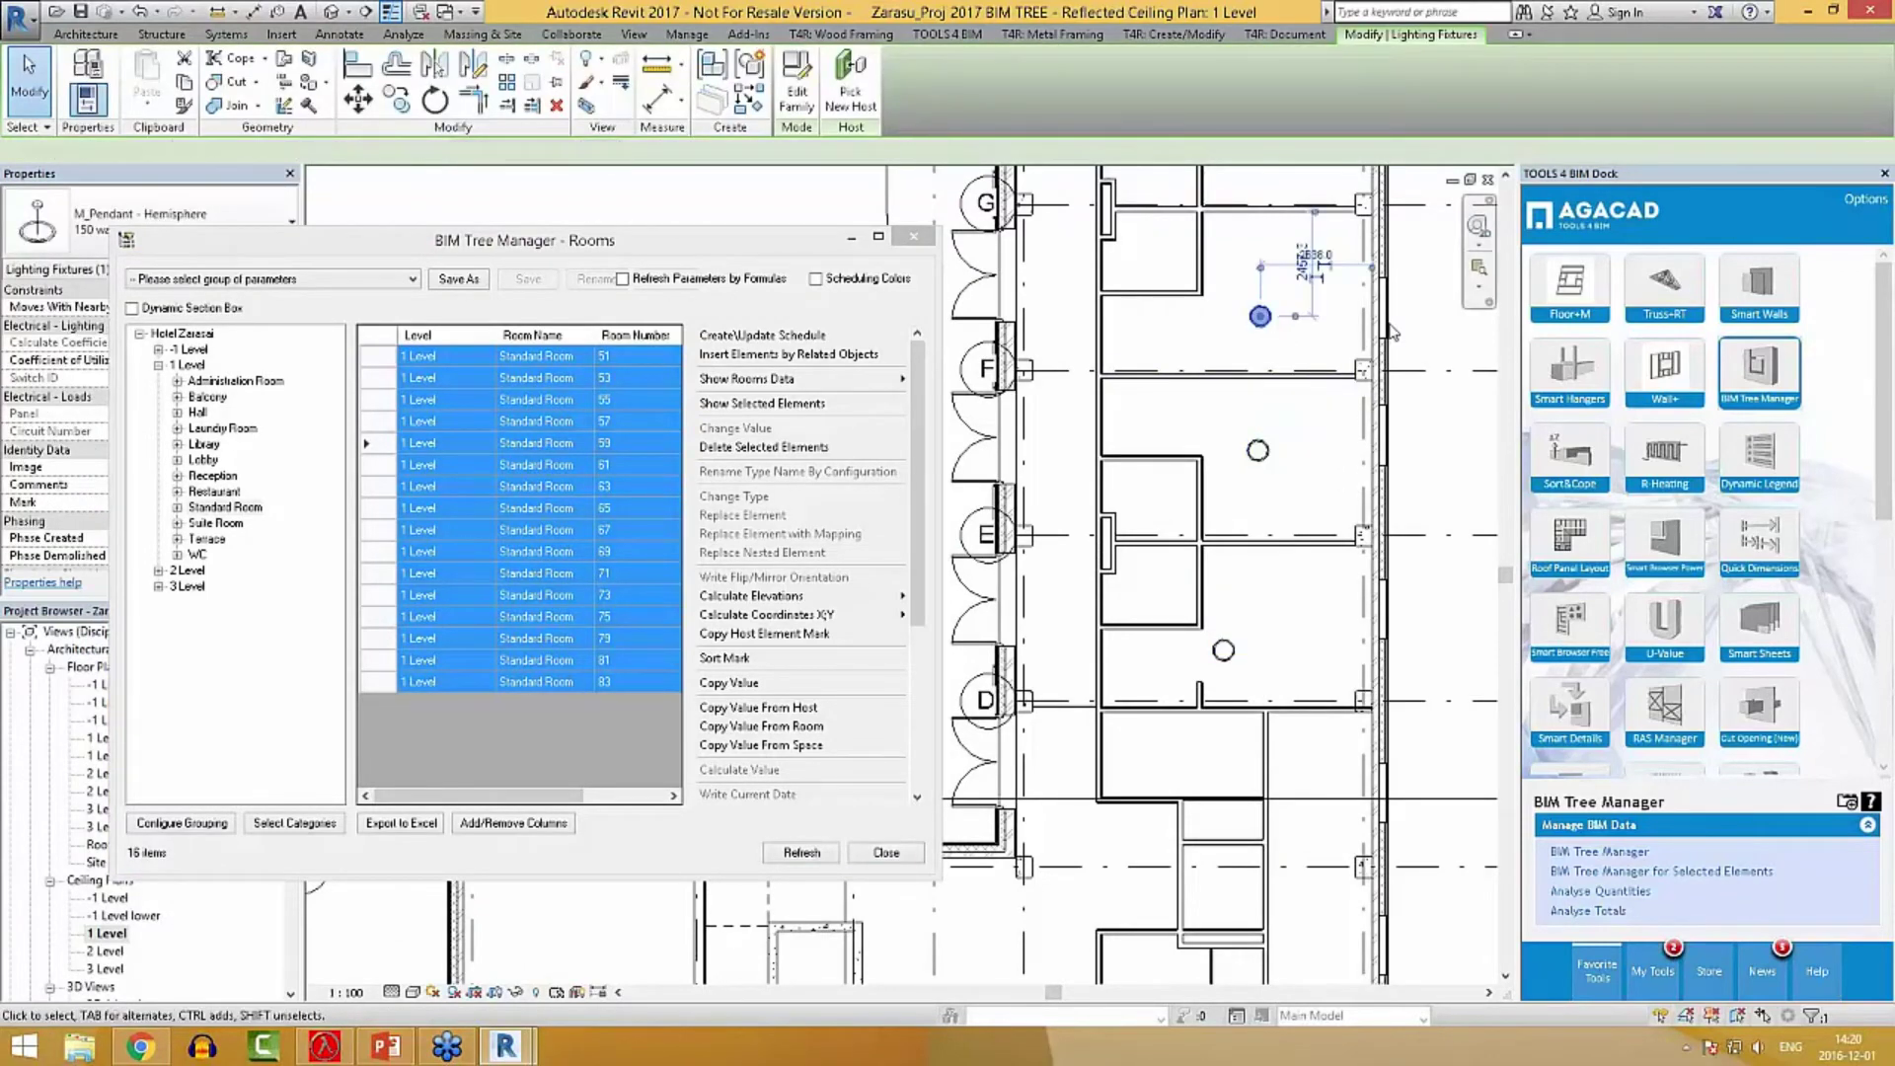
middle_drag(1268, 331, 1237, 684)
click(1202, 453)
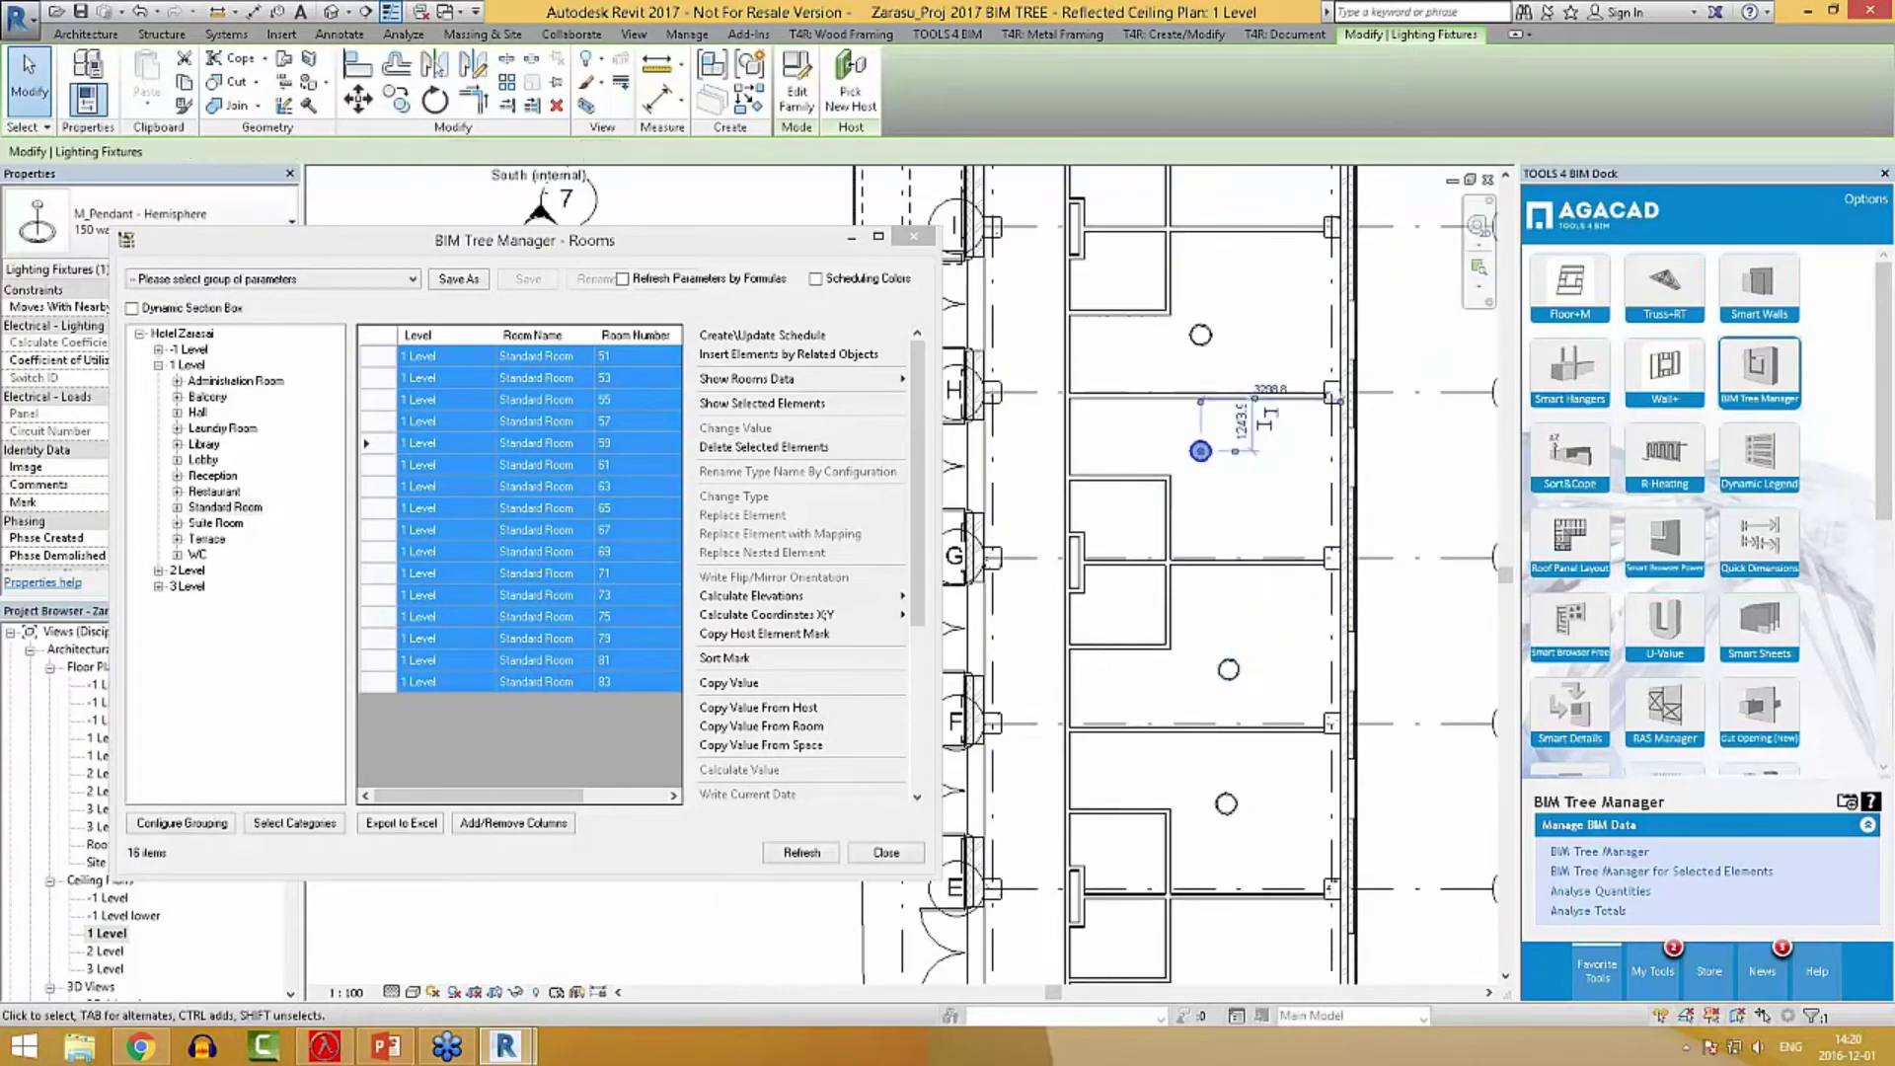
click(1201, 337)
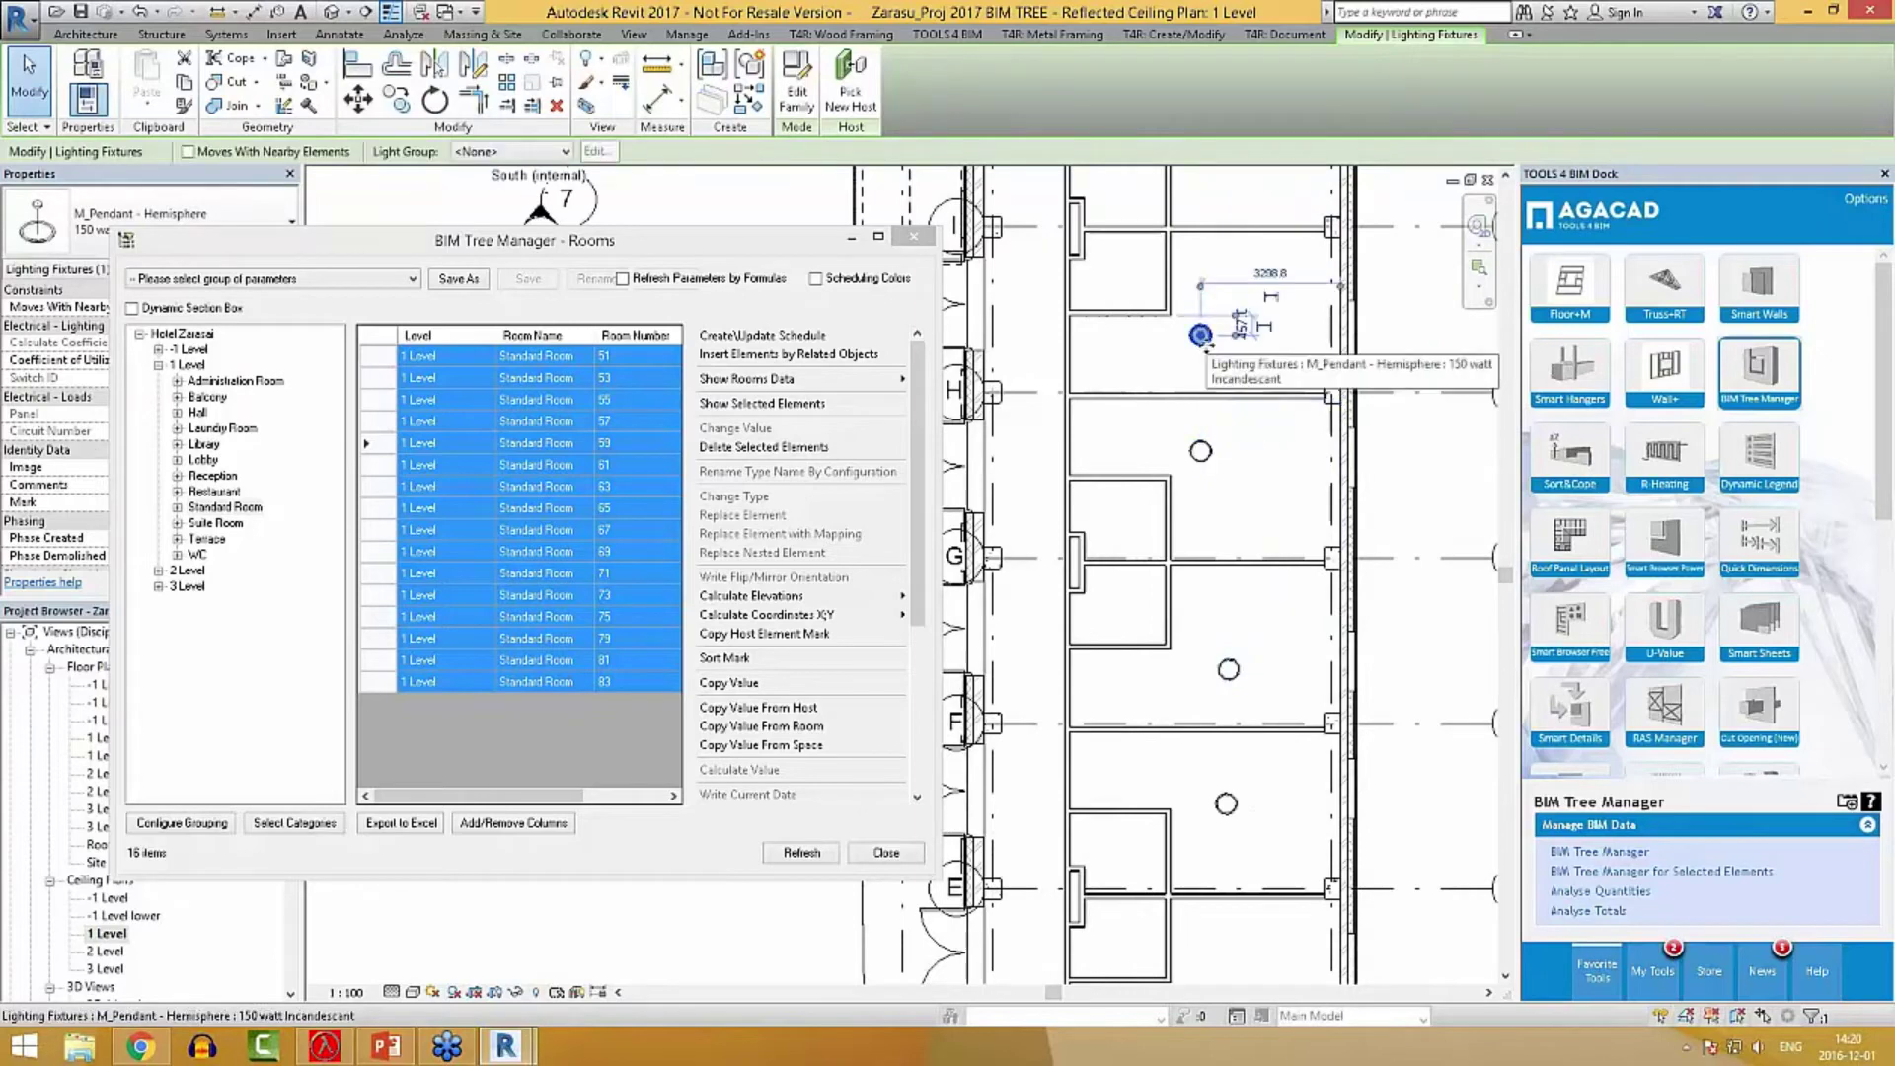
Open the 1 Level floor plan and place two vertical grid lines, one between grids 5 and 7 and one between 7 and 10.
click(853, 240)
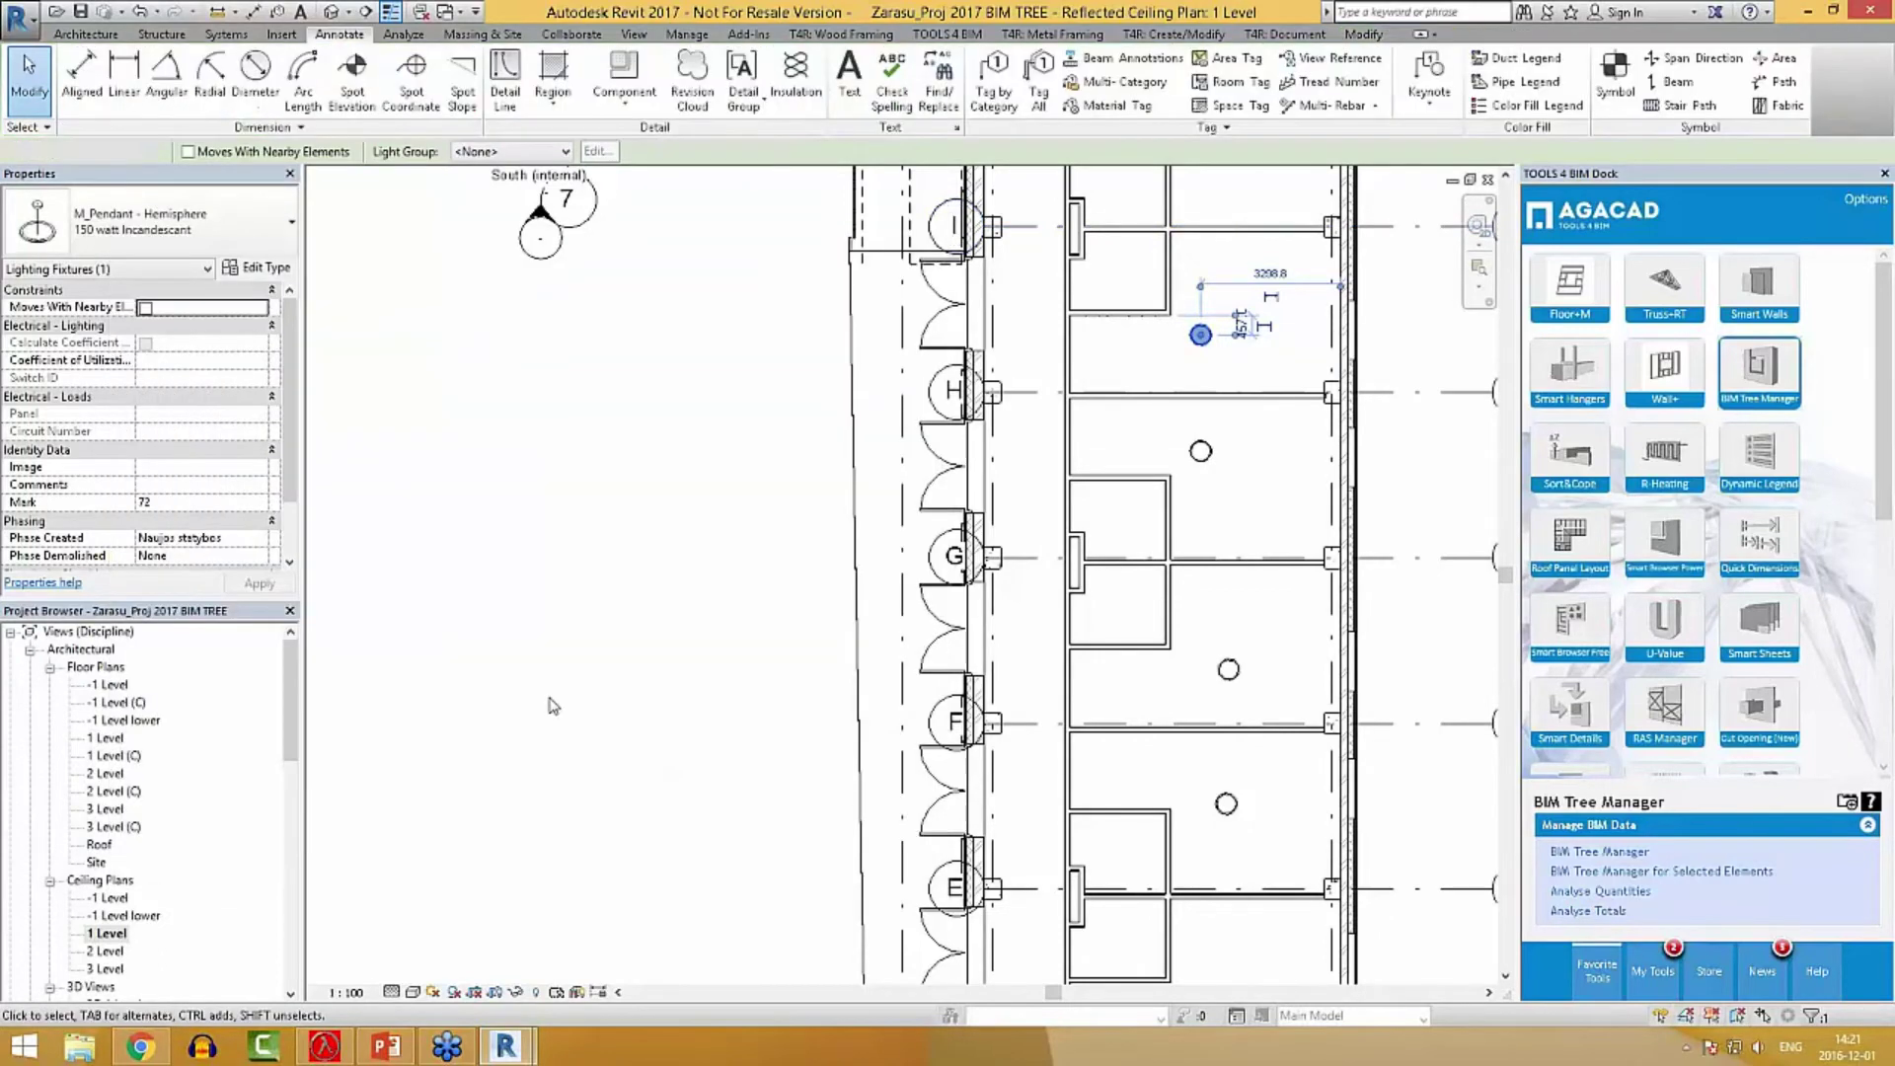
double_click(107, 738)
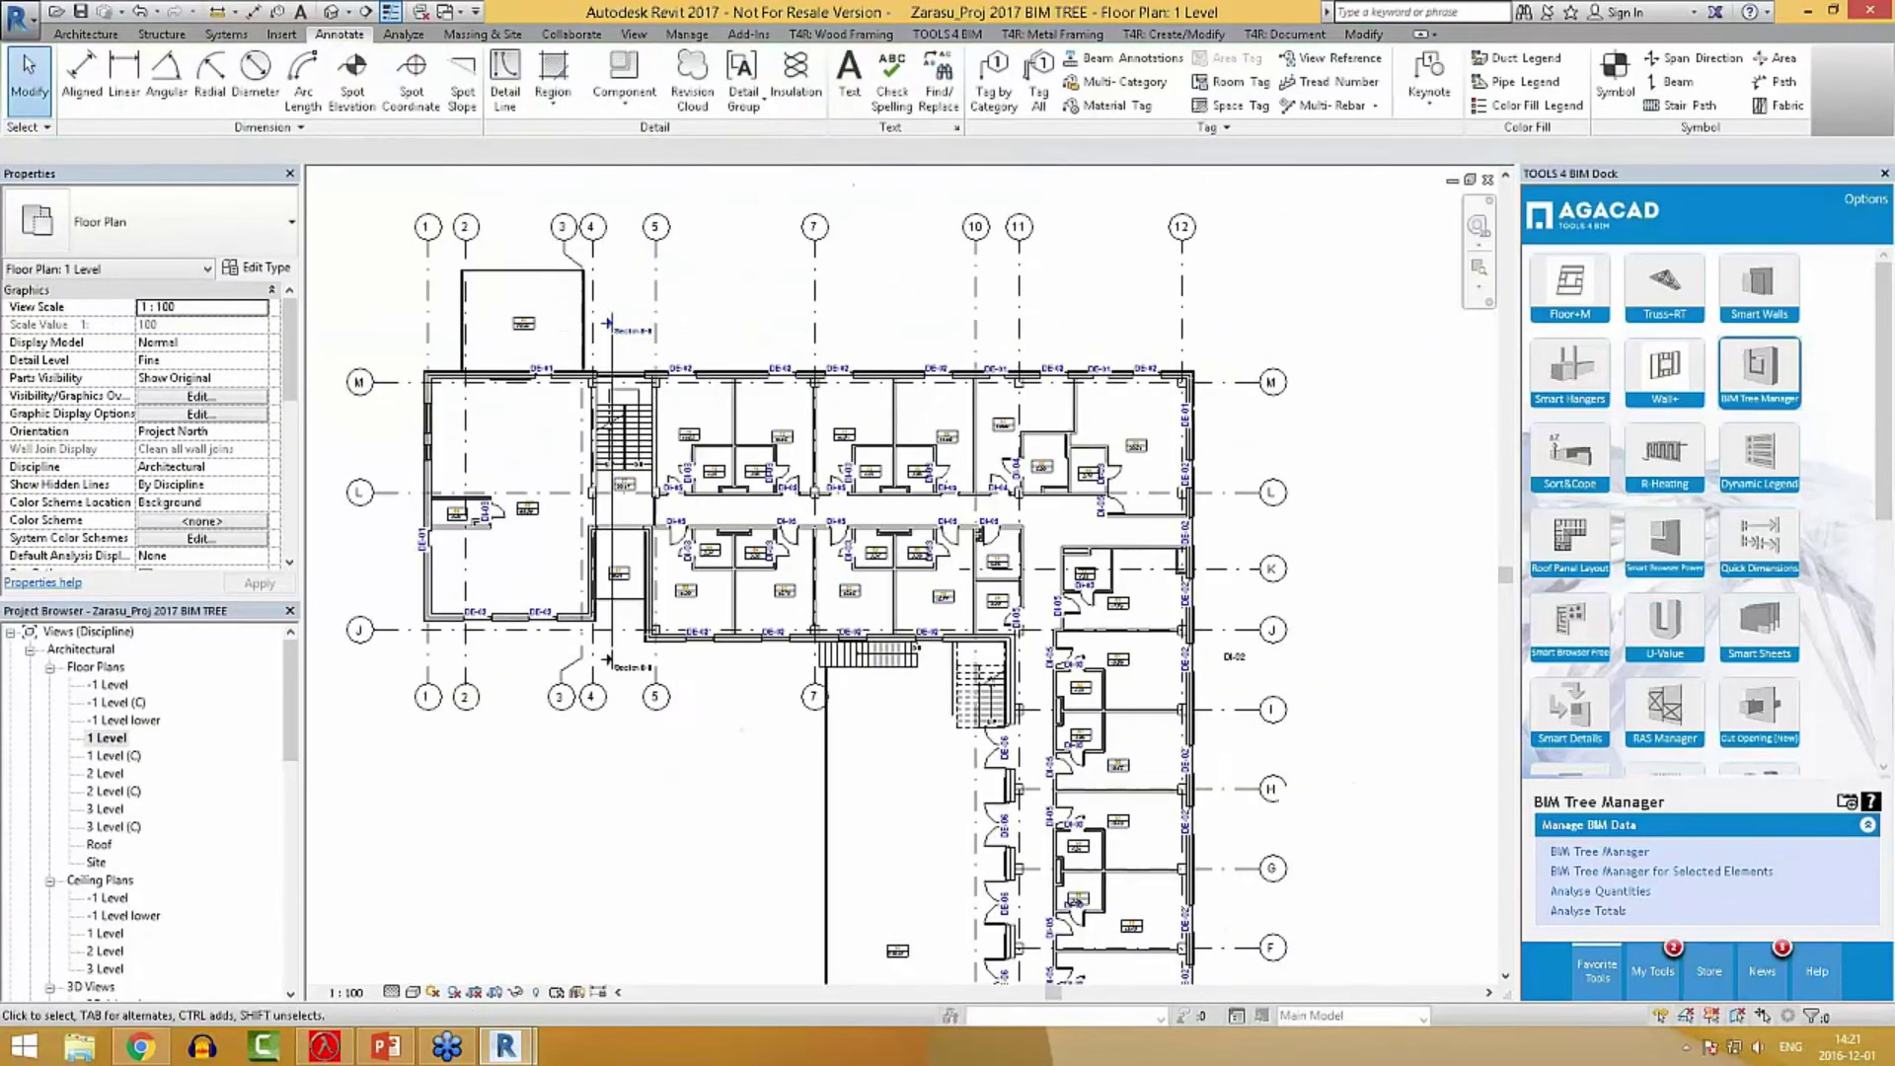
click(84, 34)
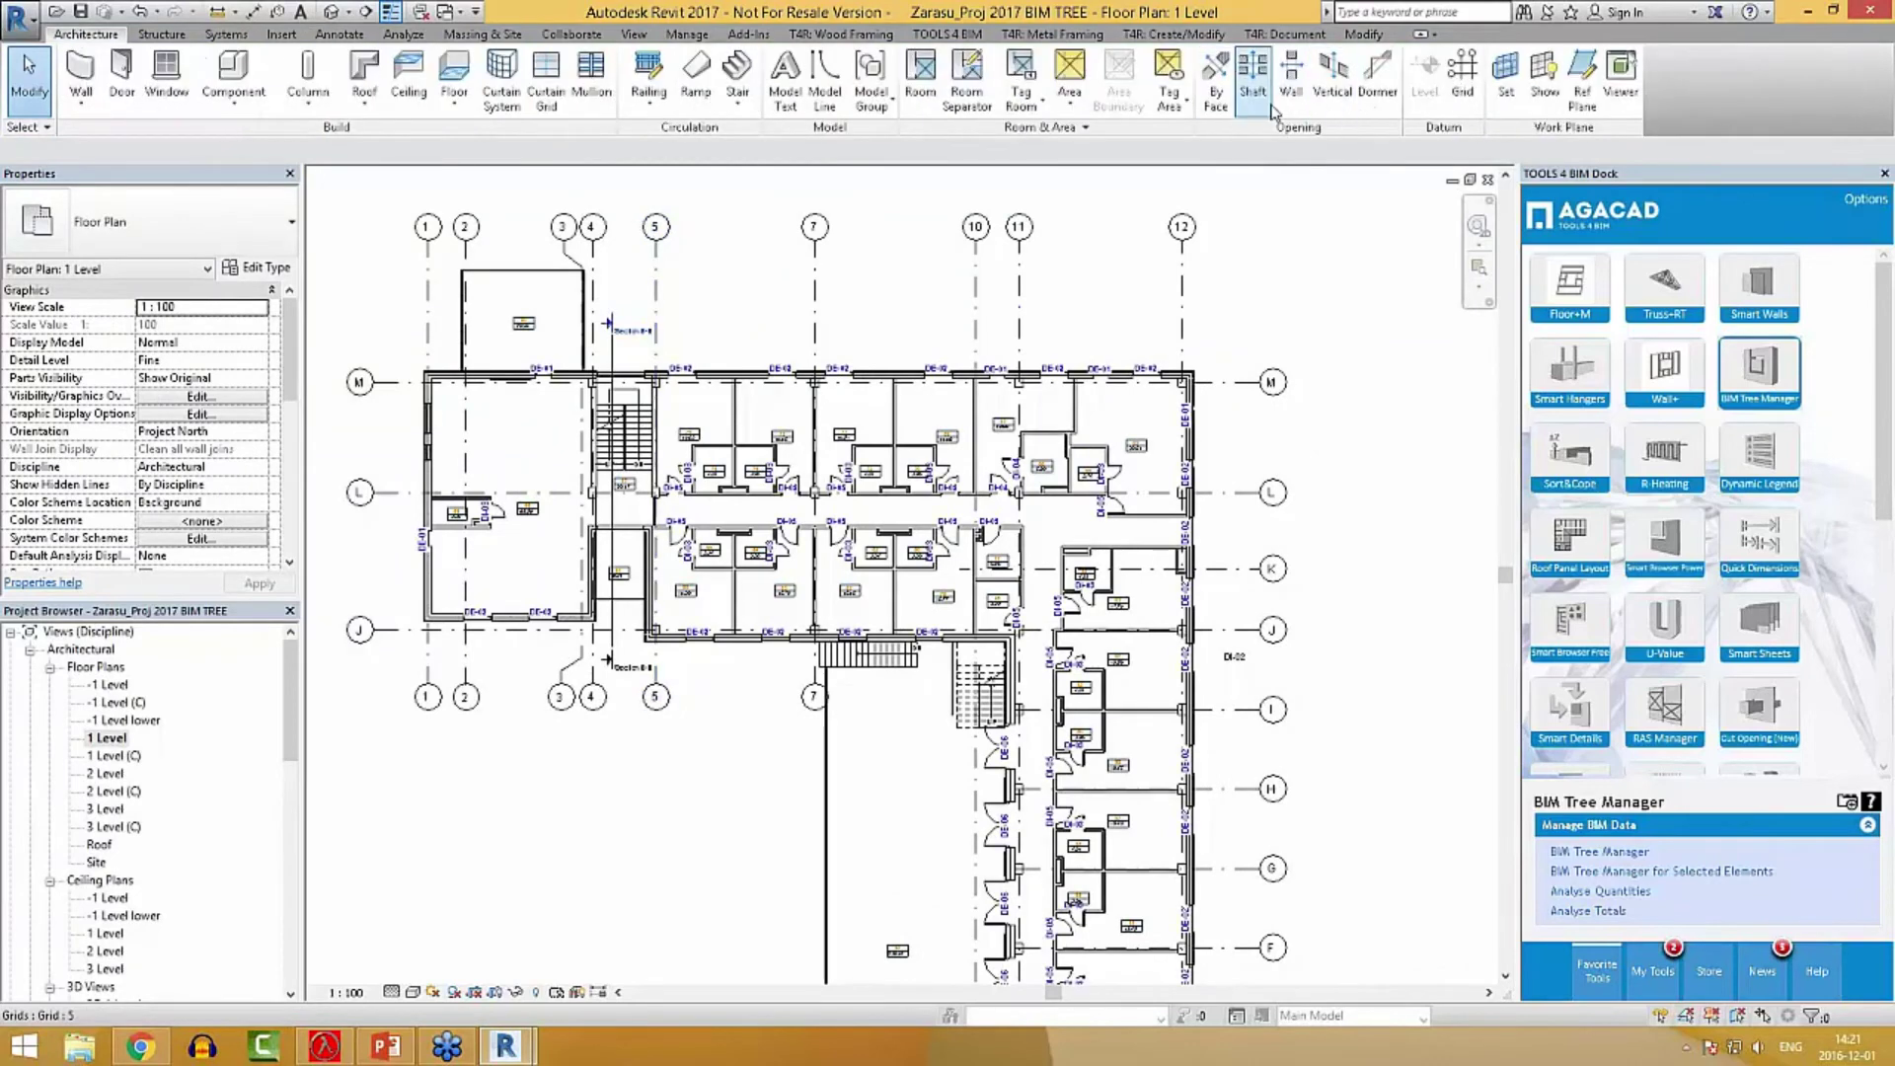
click(1462, 74)
click(744, 684)
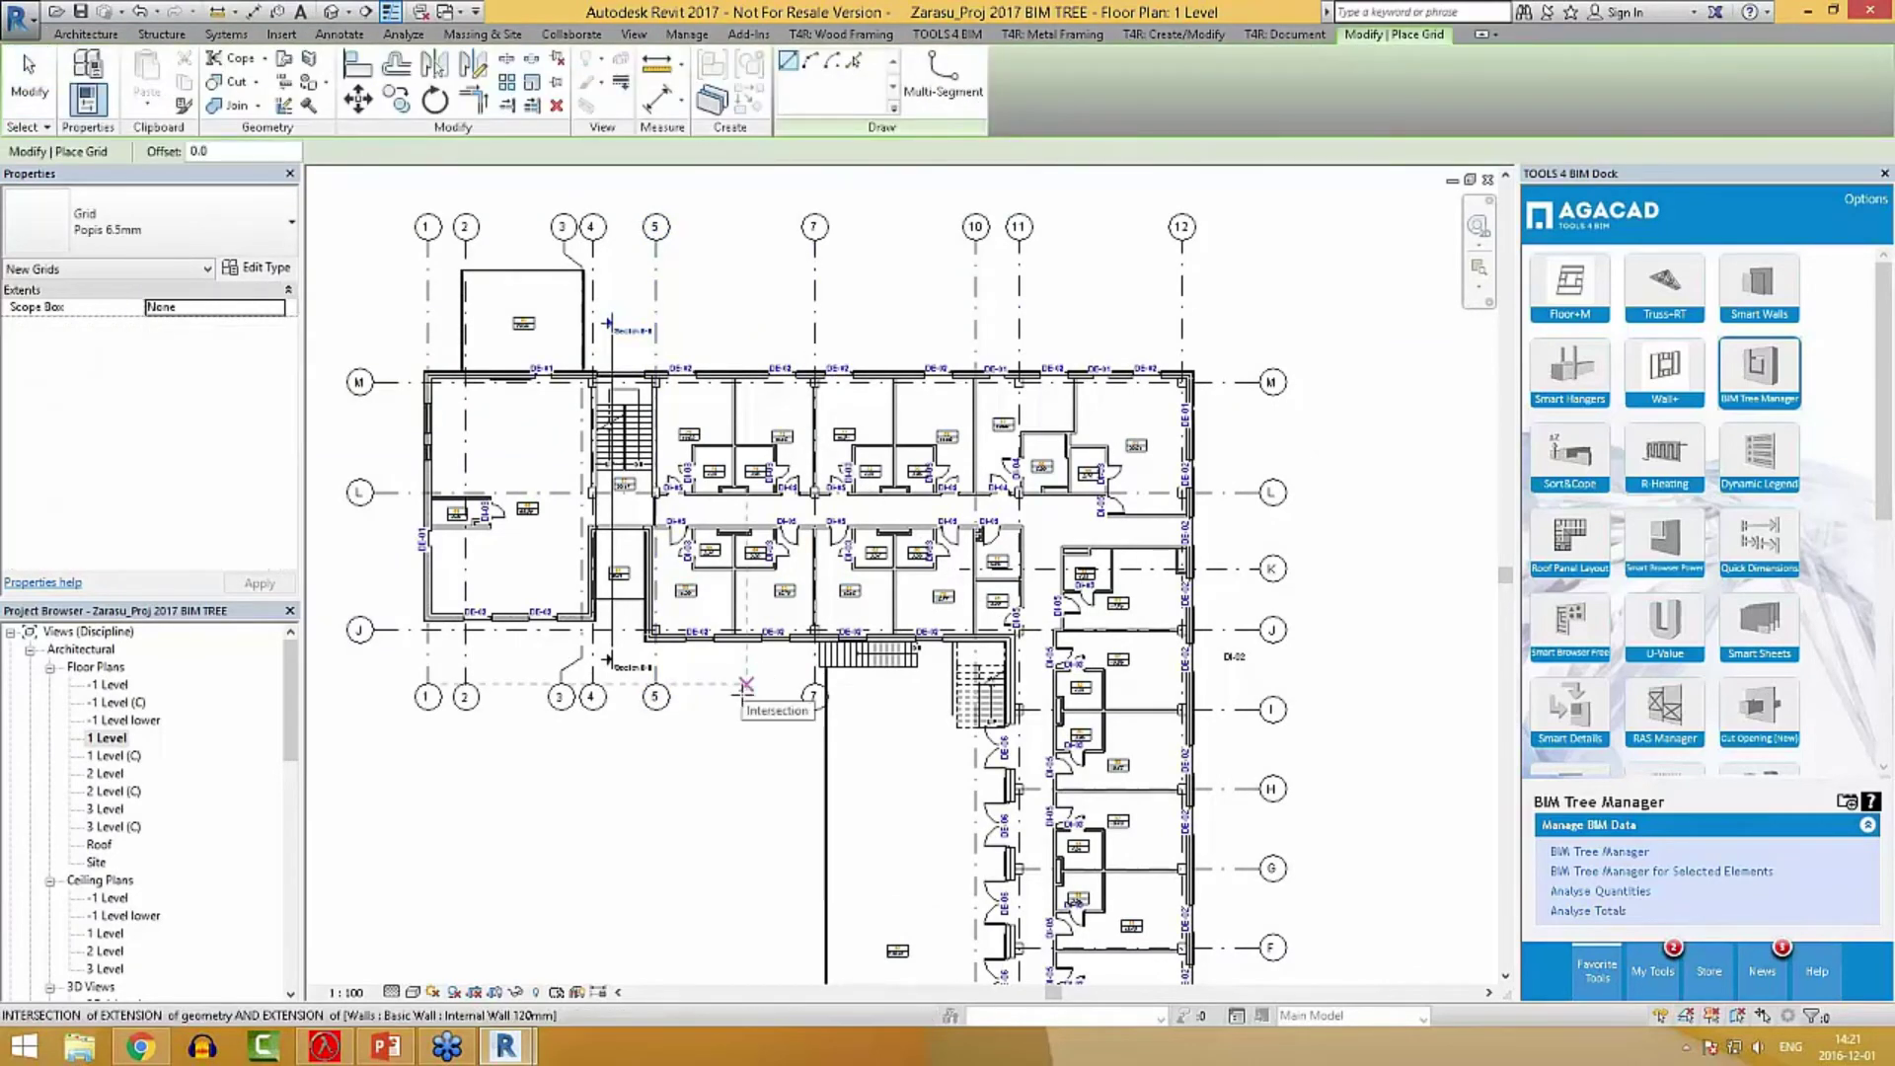
click(746, 240)
click(905, 681)
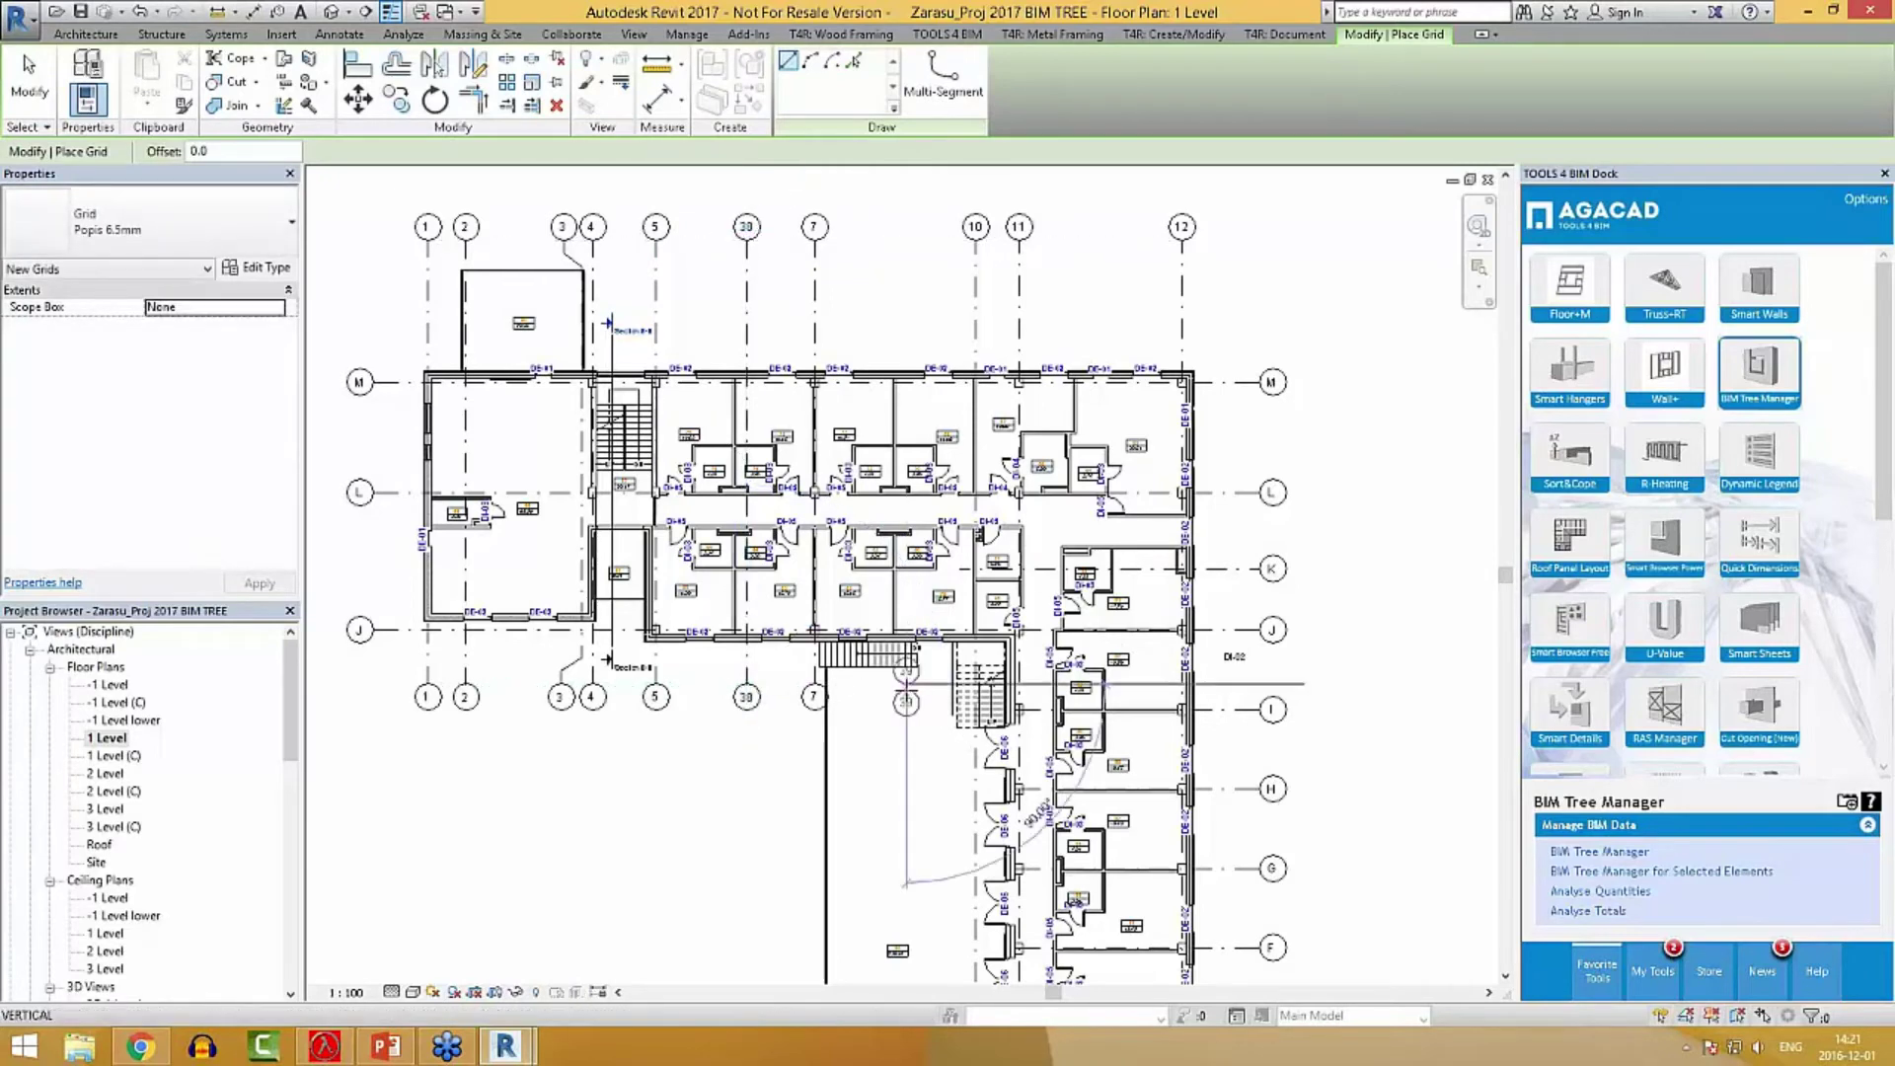
Place a horizontal grid line across the long wing between grids G and F and finish the Grid command.
middle_drag(906, 735, 753, 289)
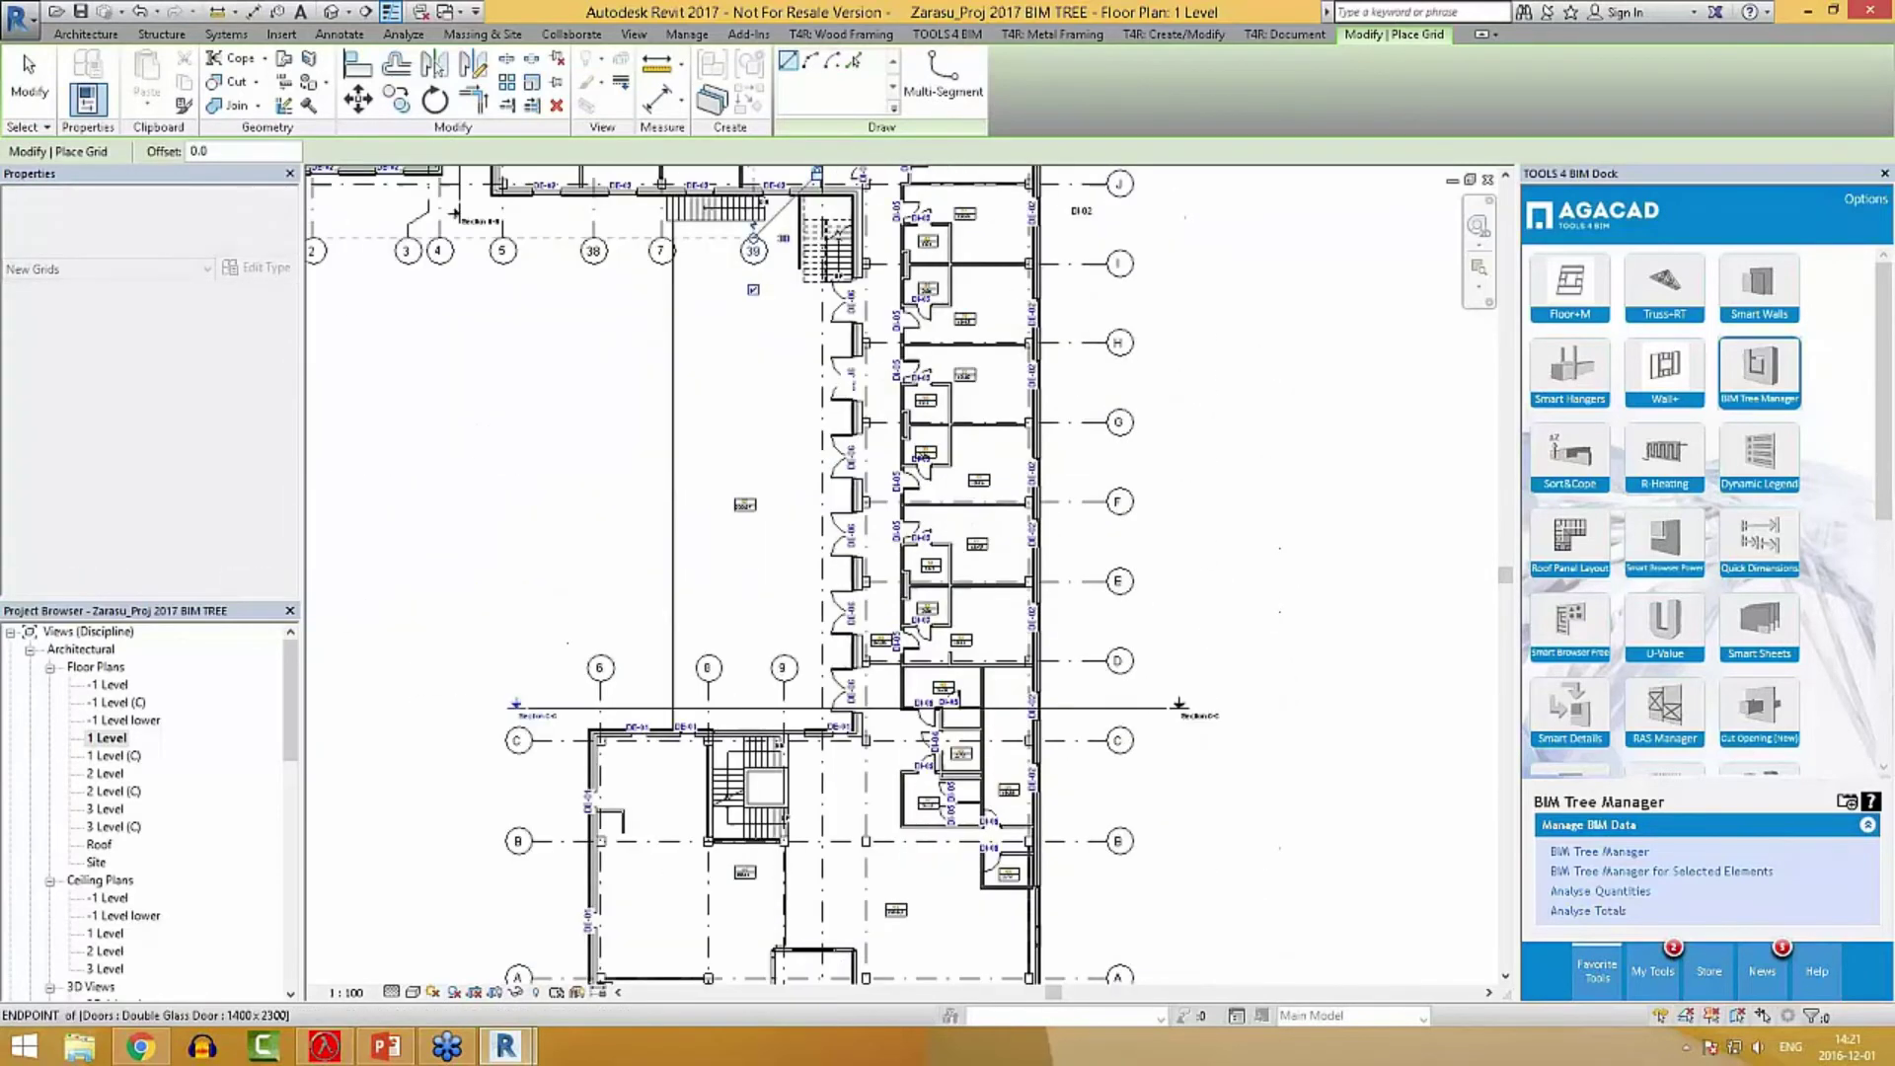
click(835, 463)
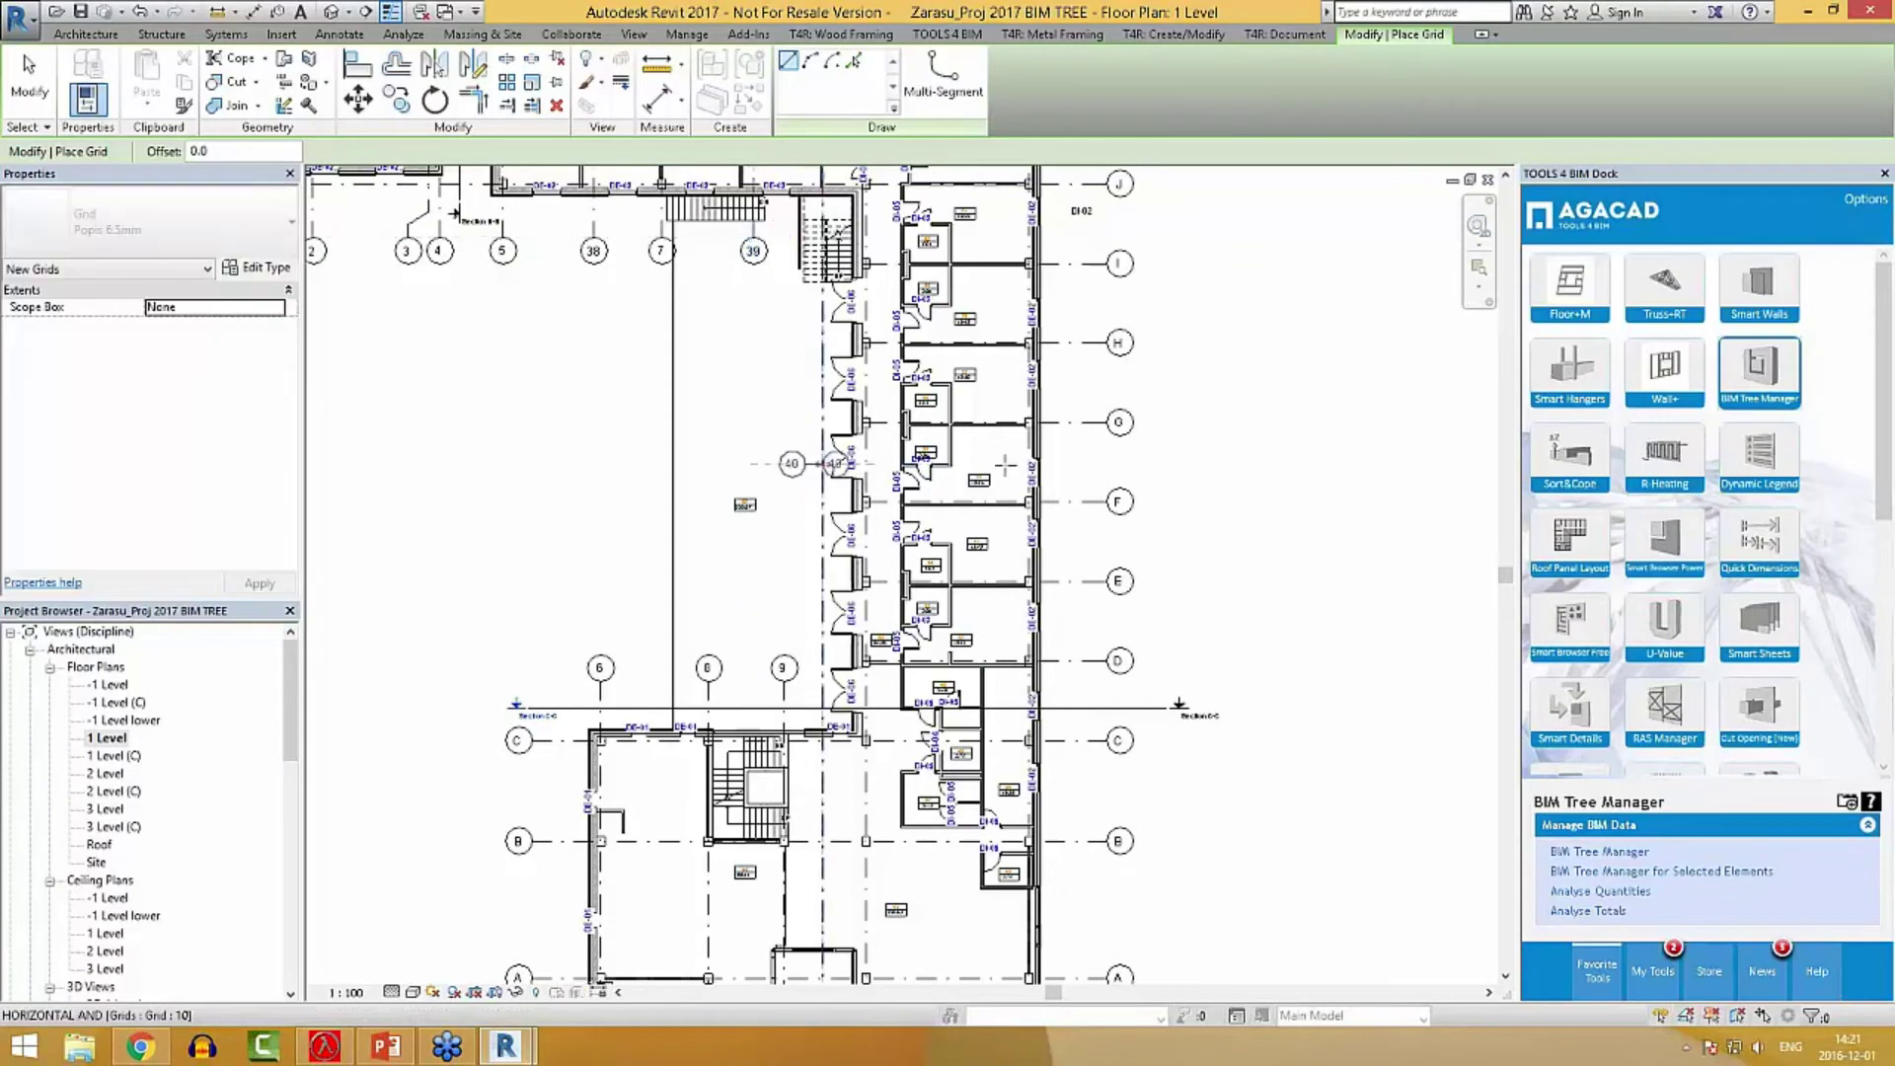
click(1104, 463)
key(Escape)
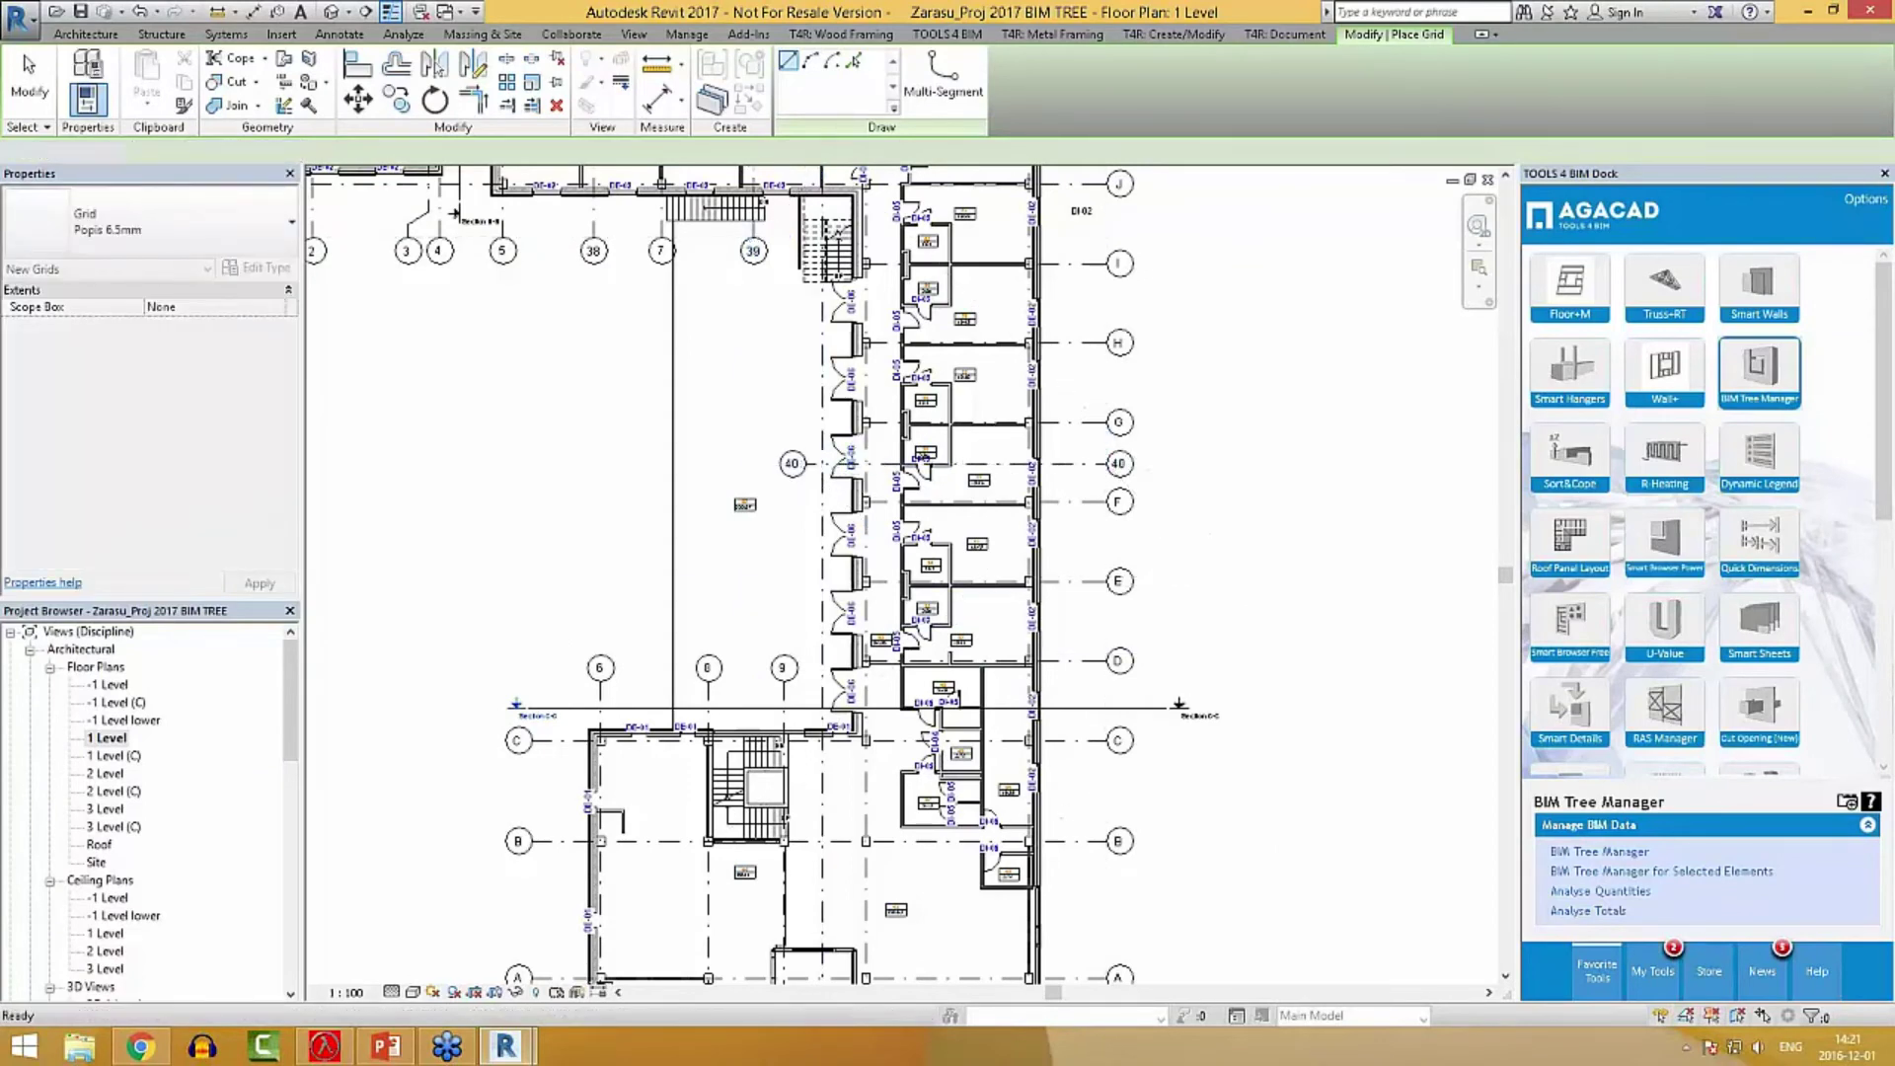
key(Escape)
Examine the names and order of the new and existing grid lines across the 1 Level floor plan.
middle_drag(1086, 414, 1140, 691)
scroll(1086, 553, down, 1)
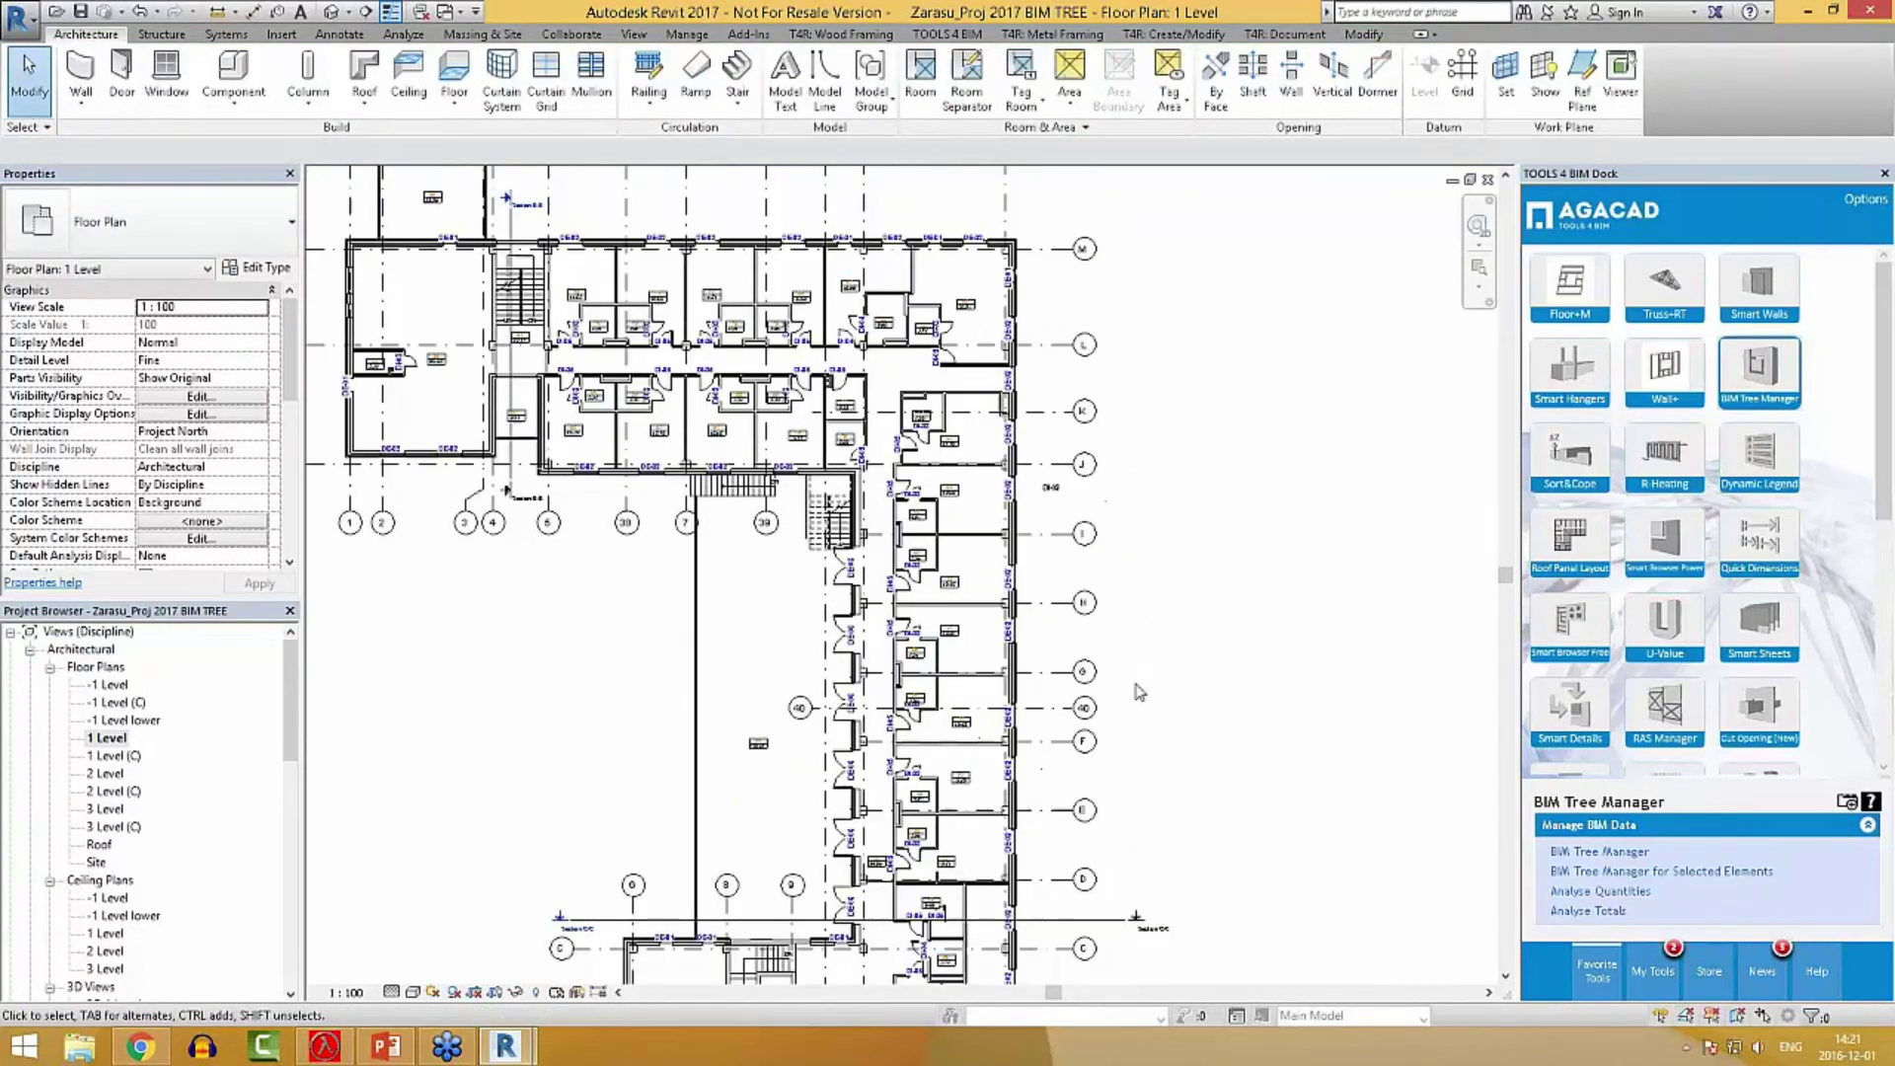
scroll(1135, 693, up, 1)
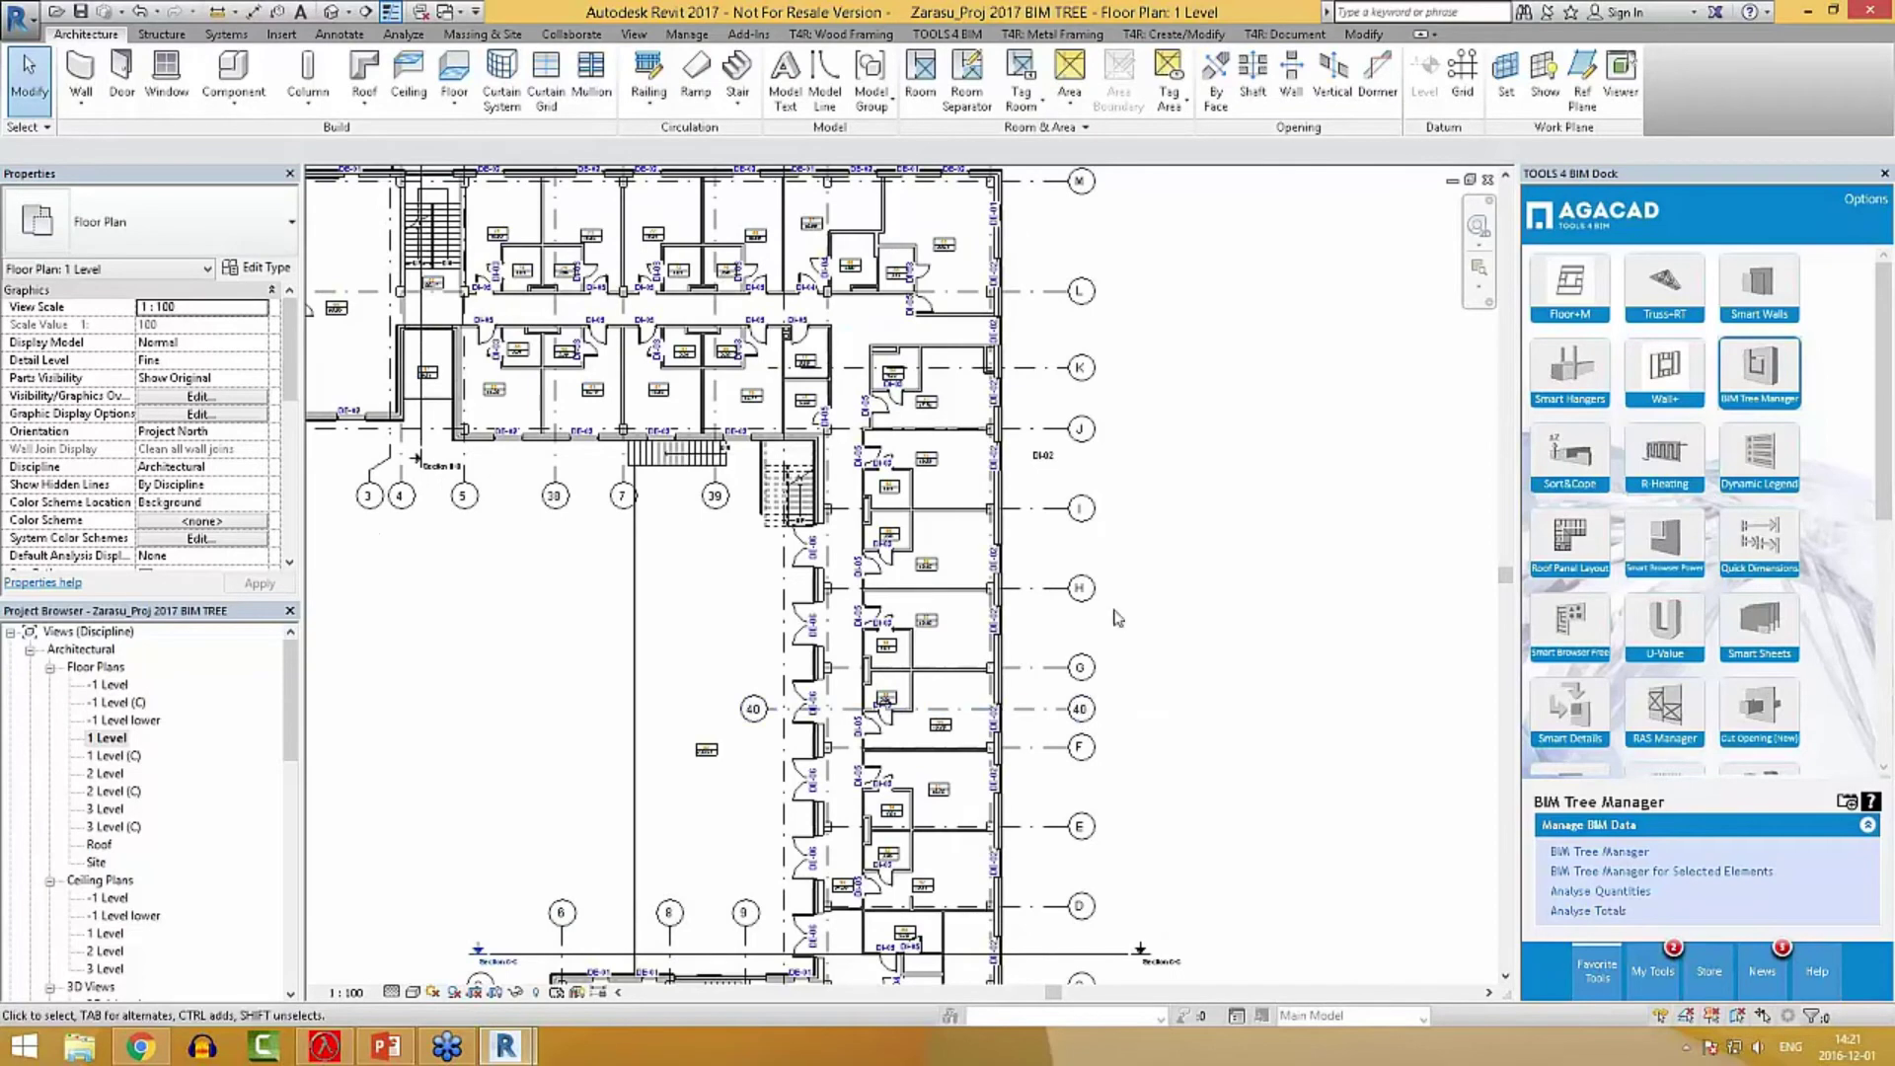
scroll(1135, 708, up, 1)
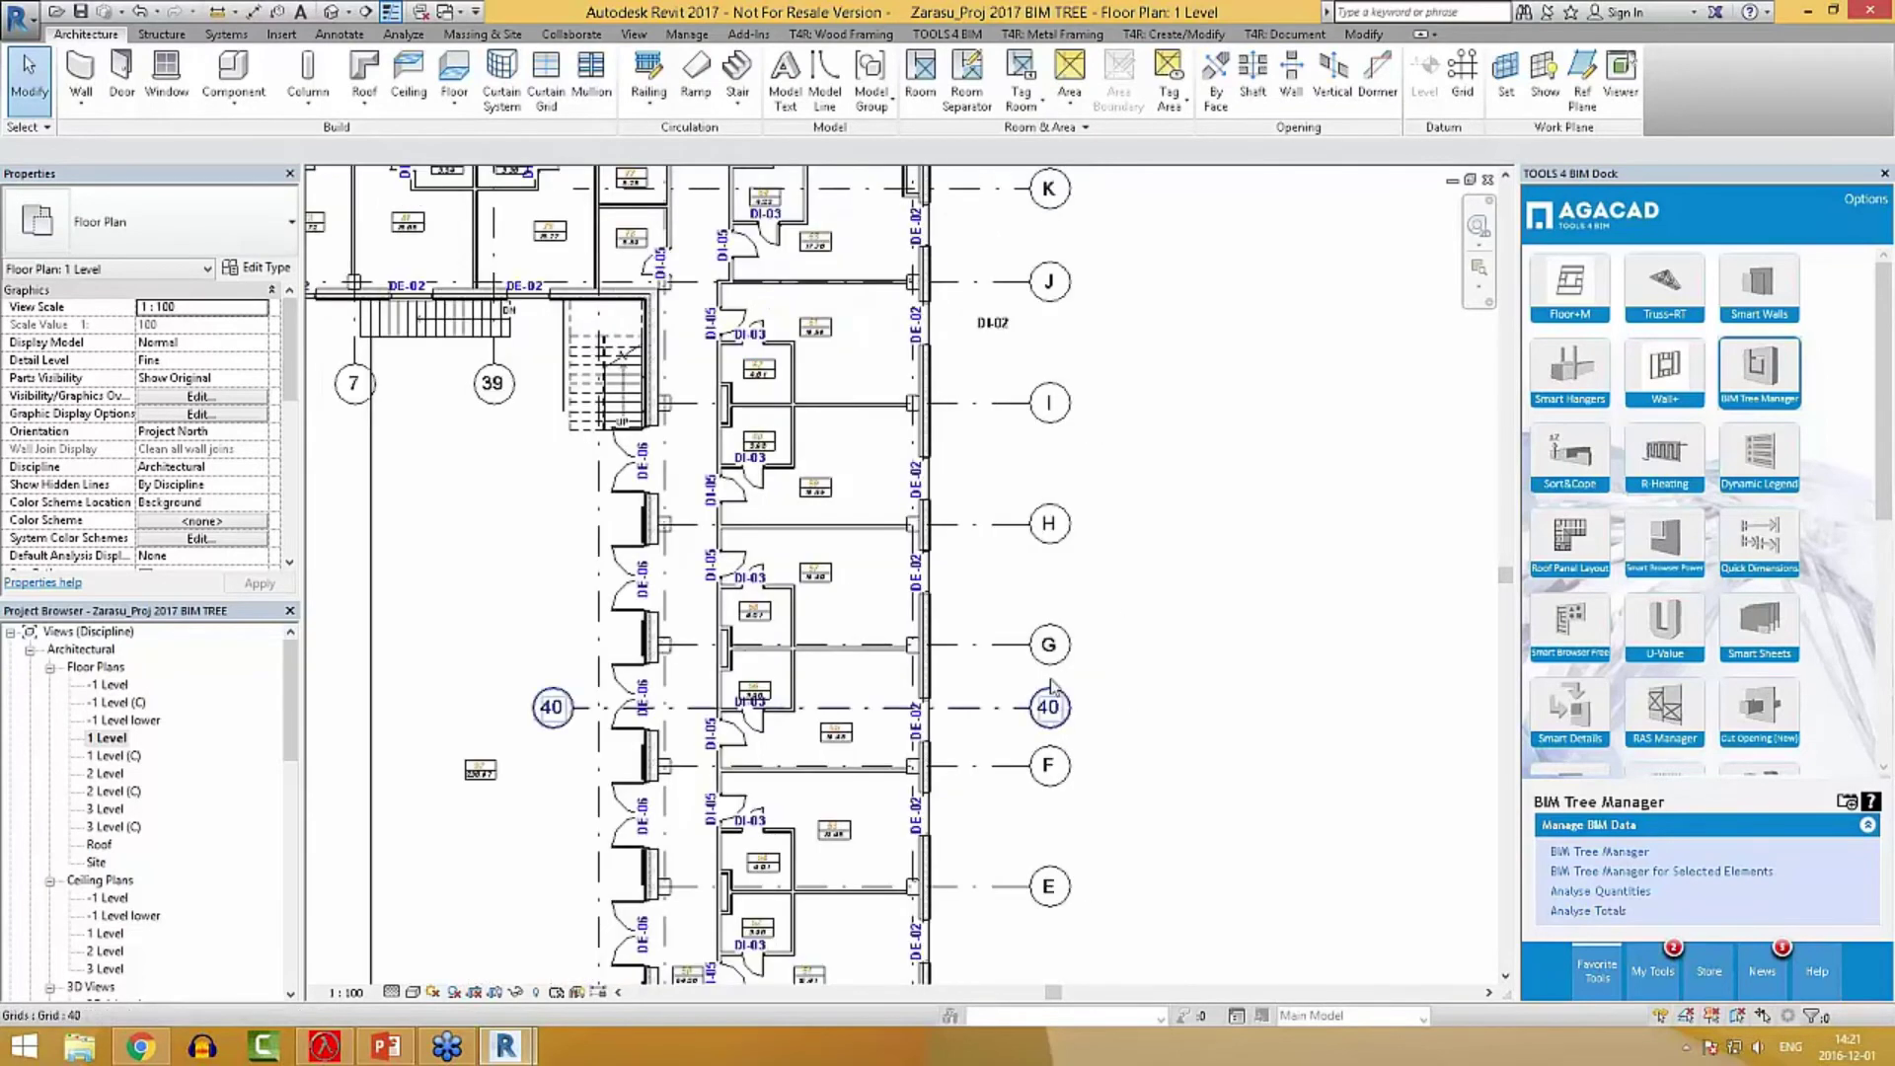
scroll(1053, 688, down, 5)
scroll(913, 394, up, 4)
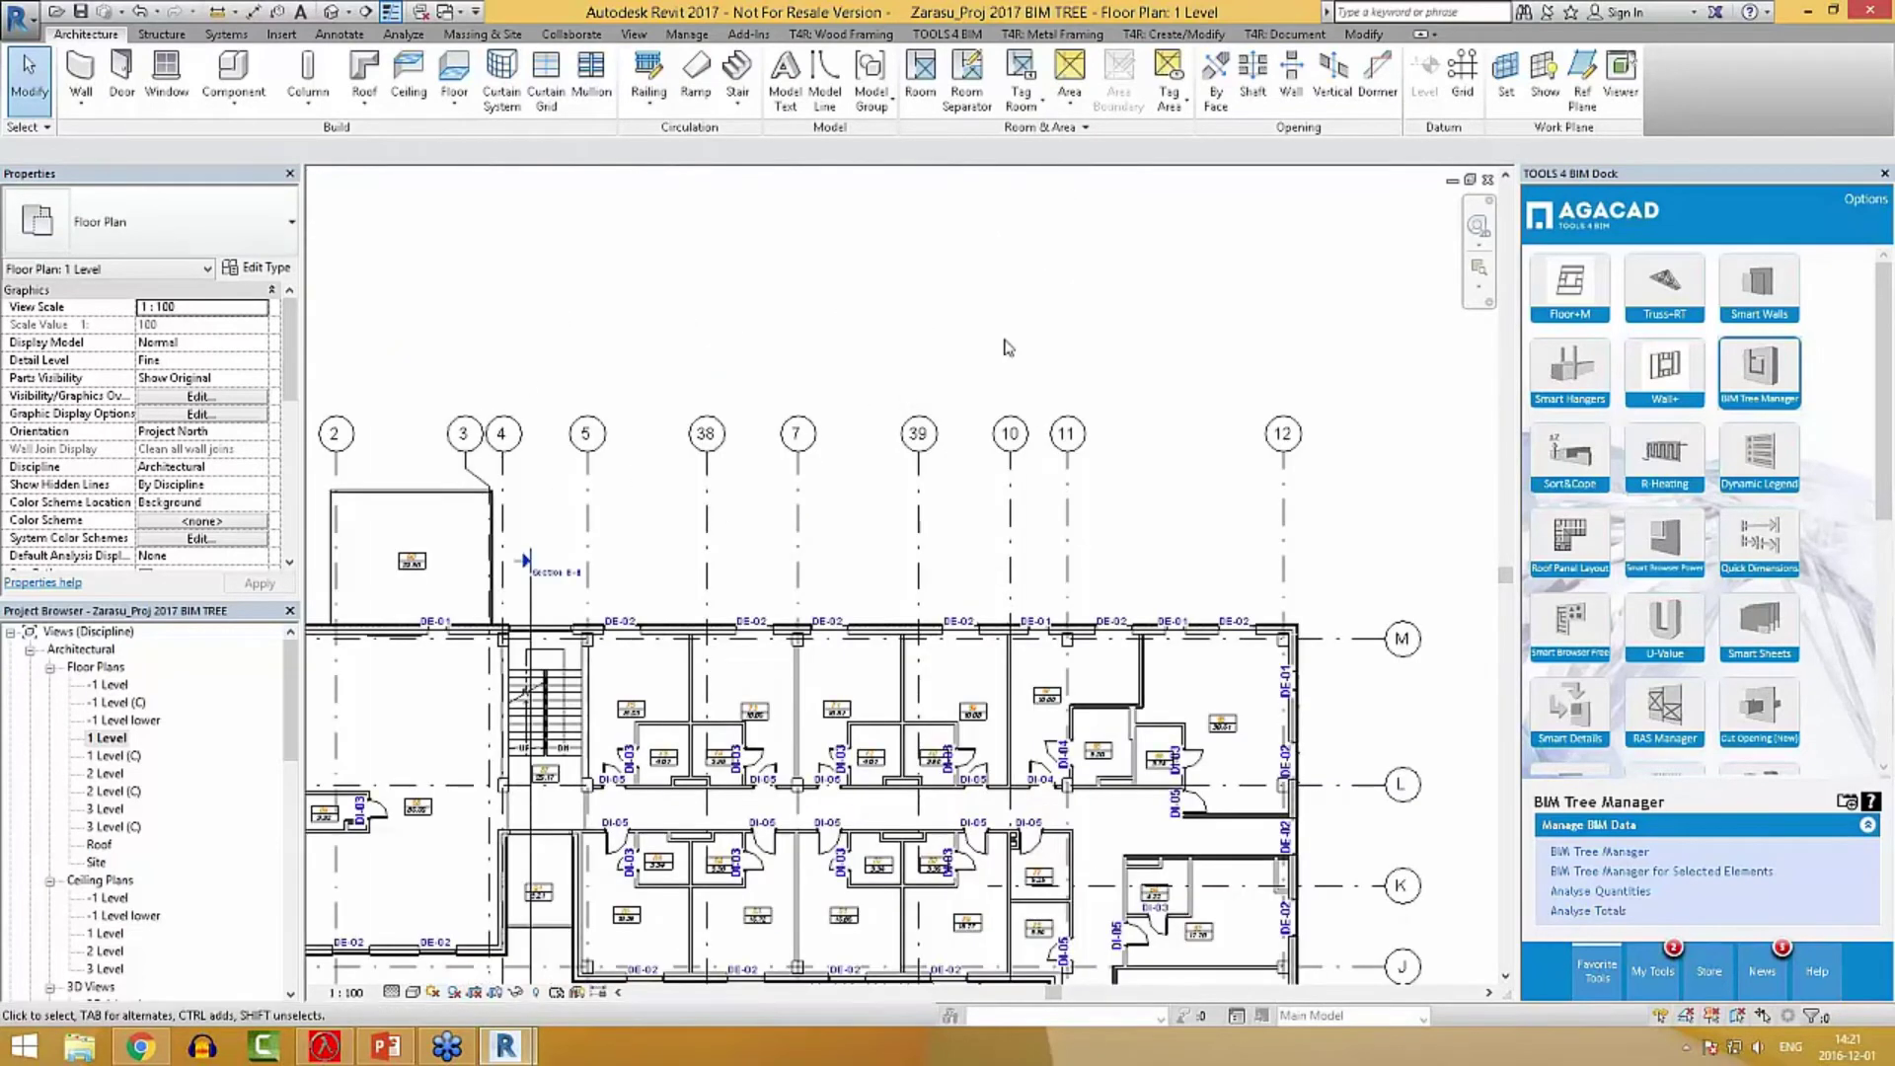
scroll(942, 350, down, 2)
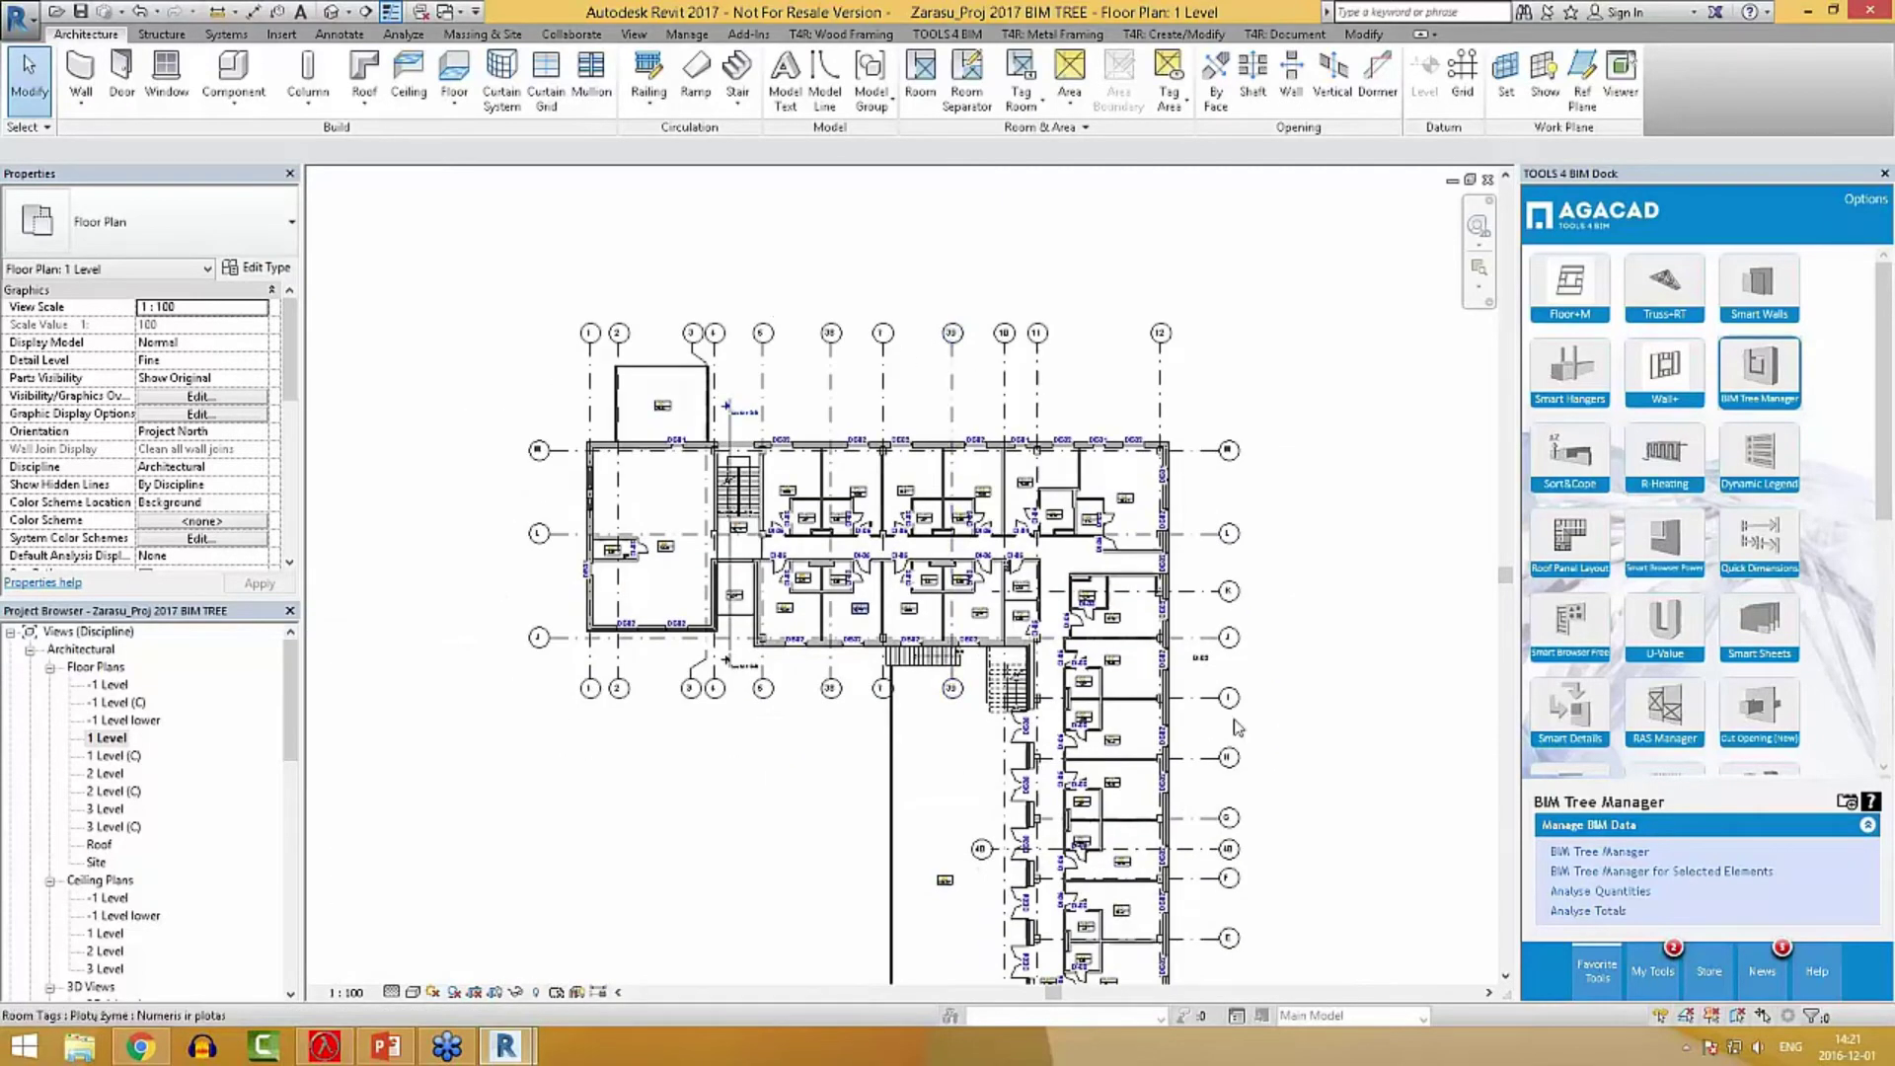
middle_drag(947, 691, 801, 301)
scroll(1228, 502, up, 1)
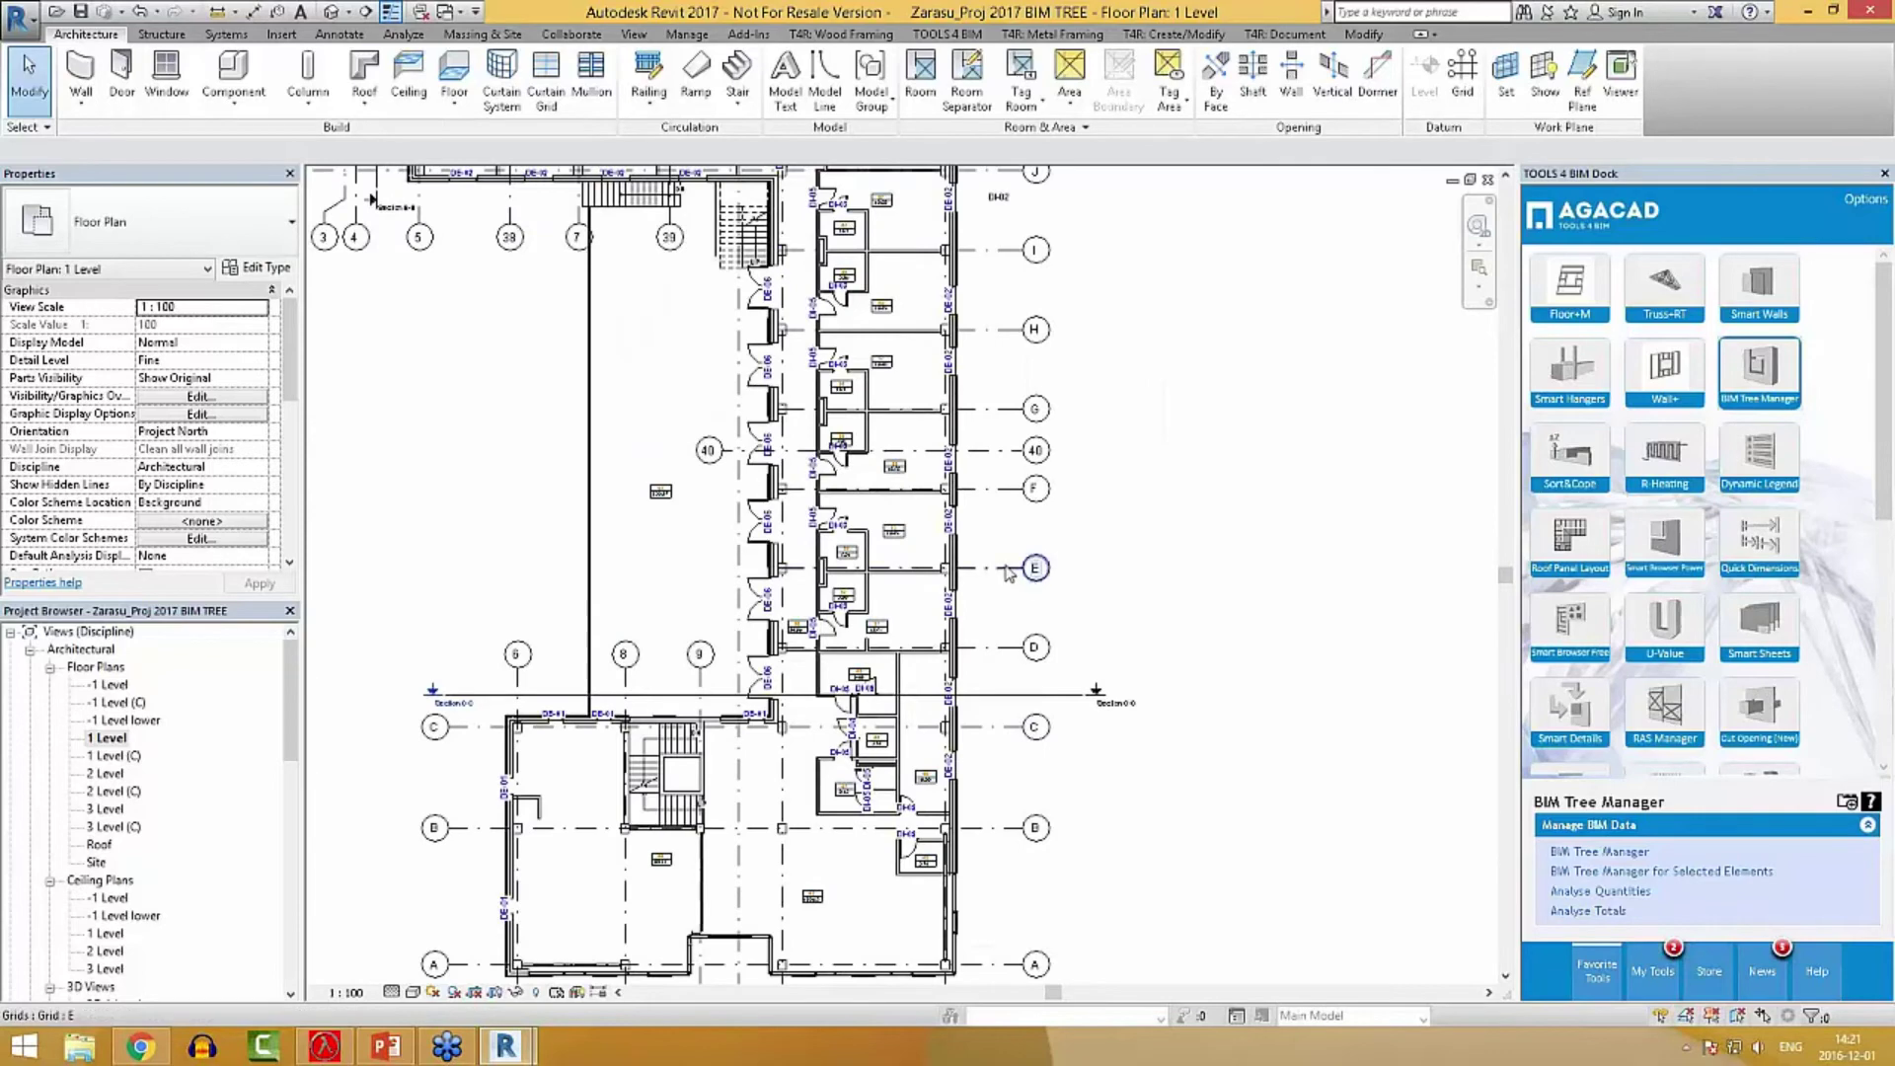
Delete horizontal grid line E from the long wing of the floor plan.
click(1047, 567)
click(1206, 557)
scroll(1157, 464, down, 2)
middle_drag(1224, 444, 1481, 580)
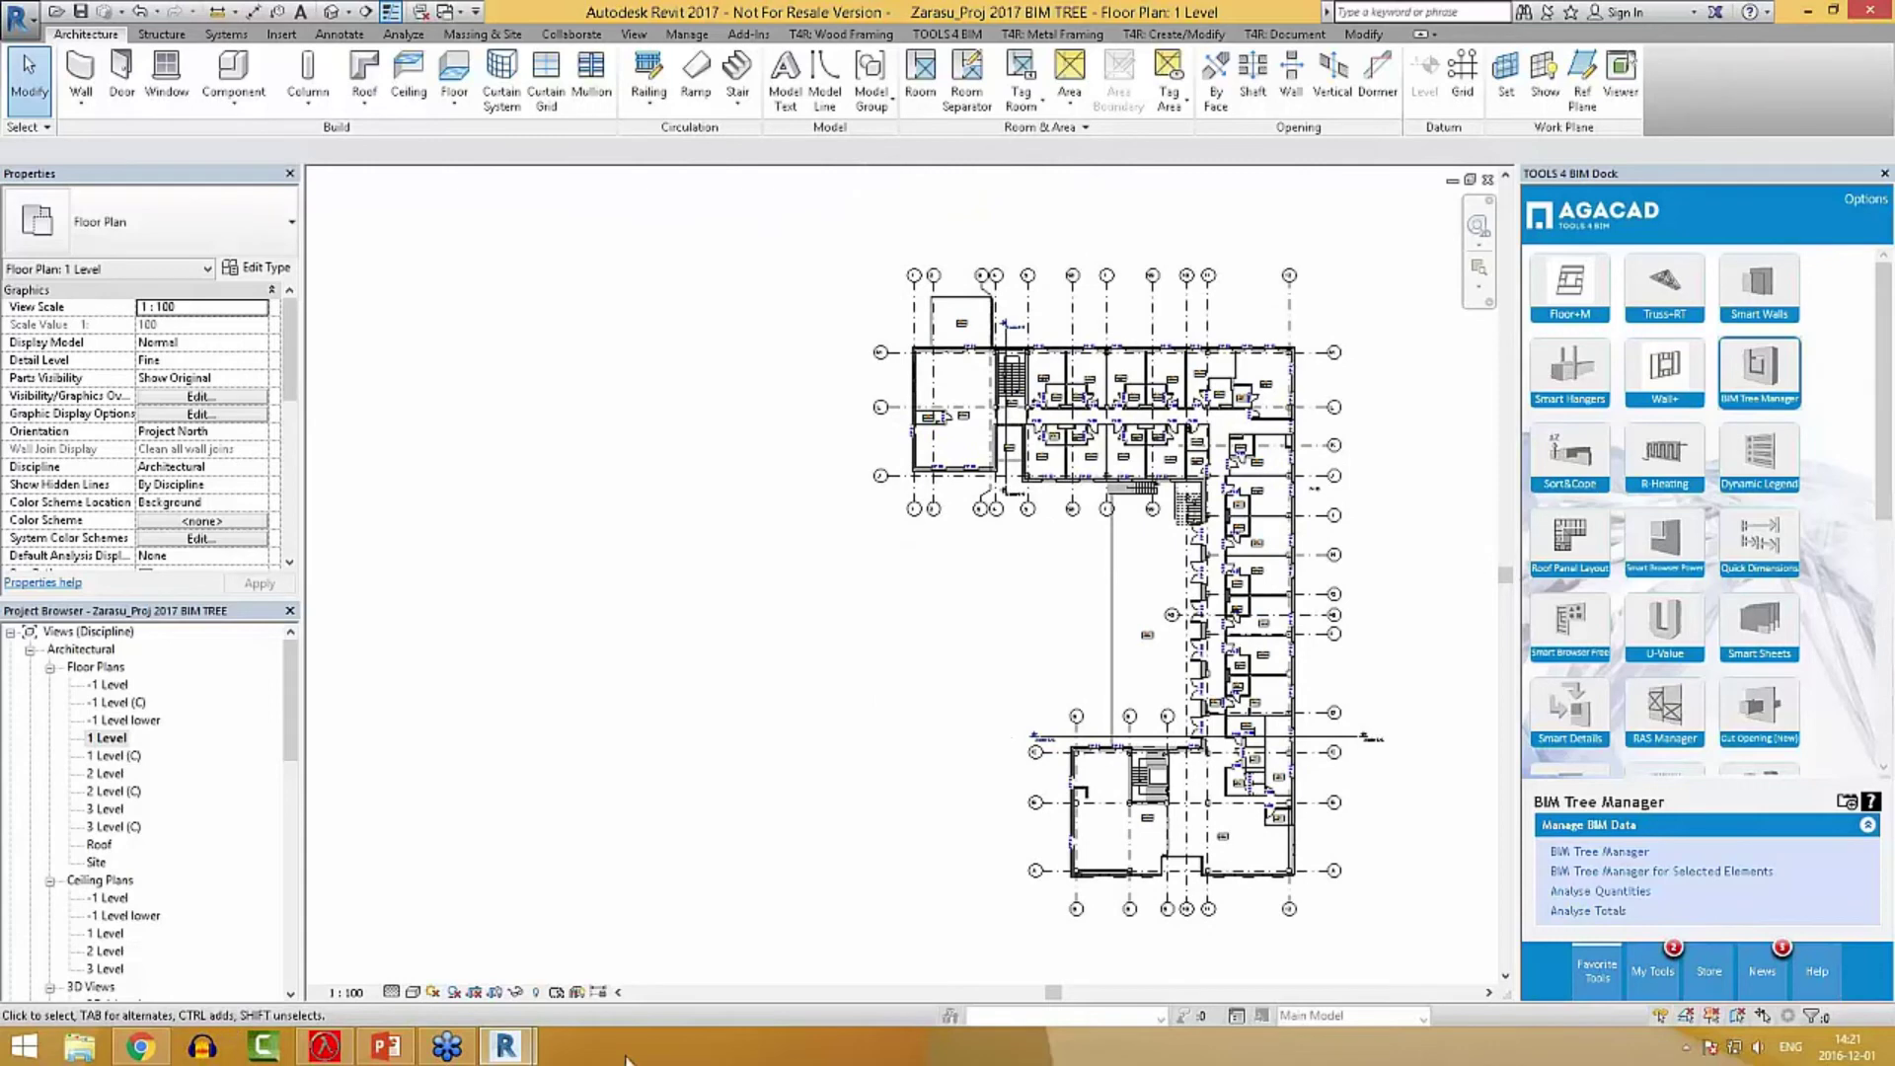
Restore the BIM Tree Manager window and set Grids as the reviewed model category.
mouse_move(507, 1052)
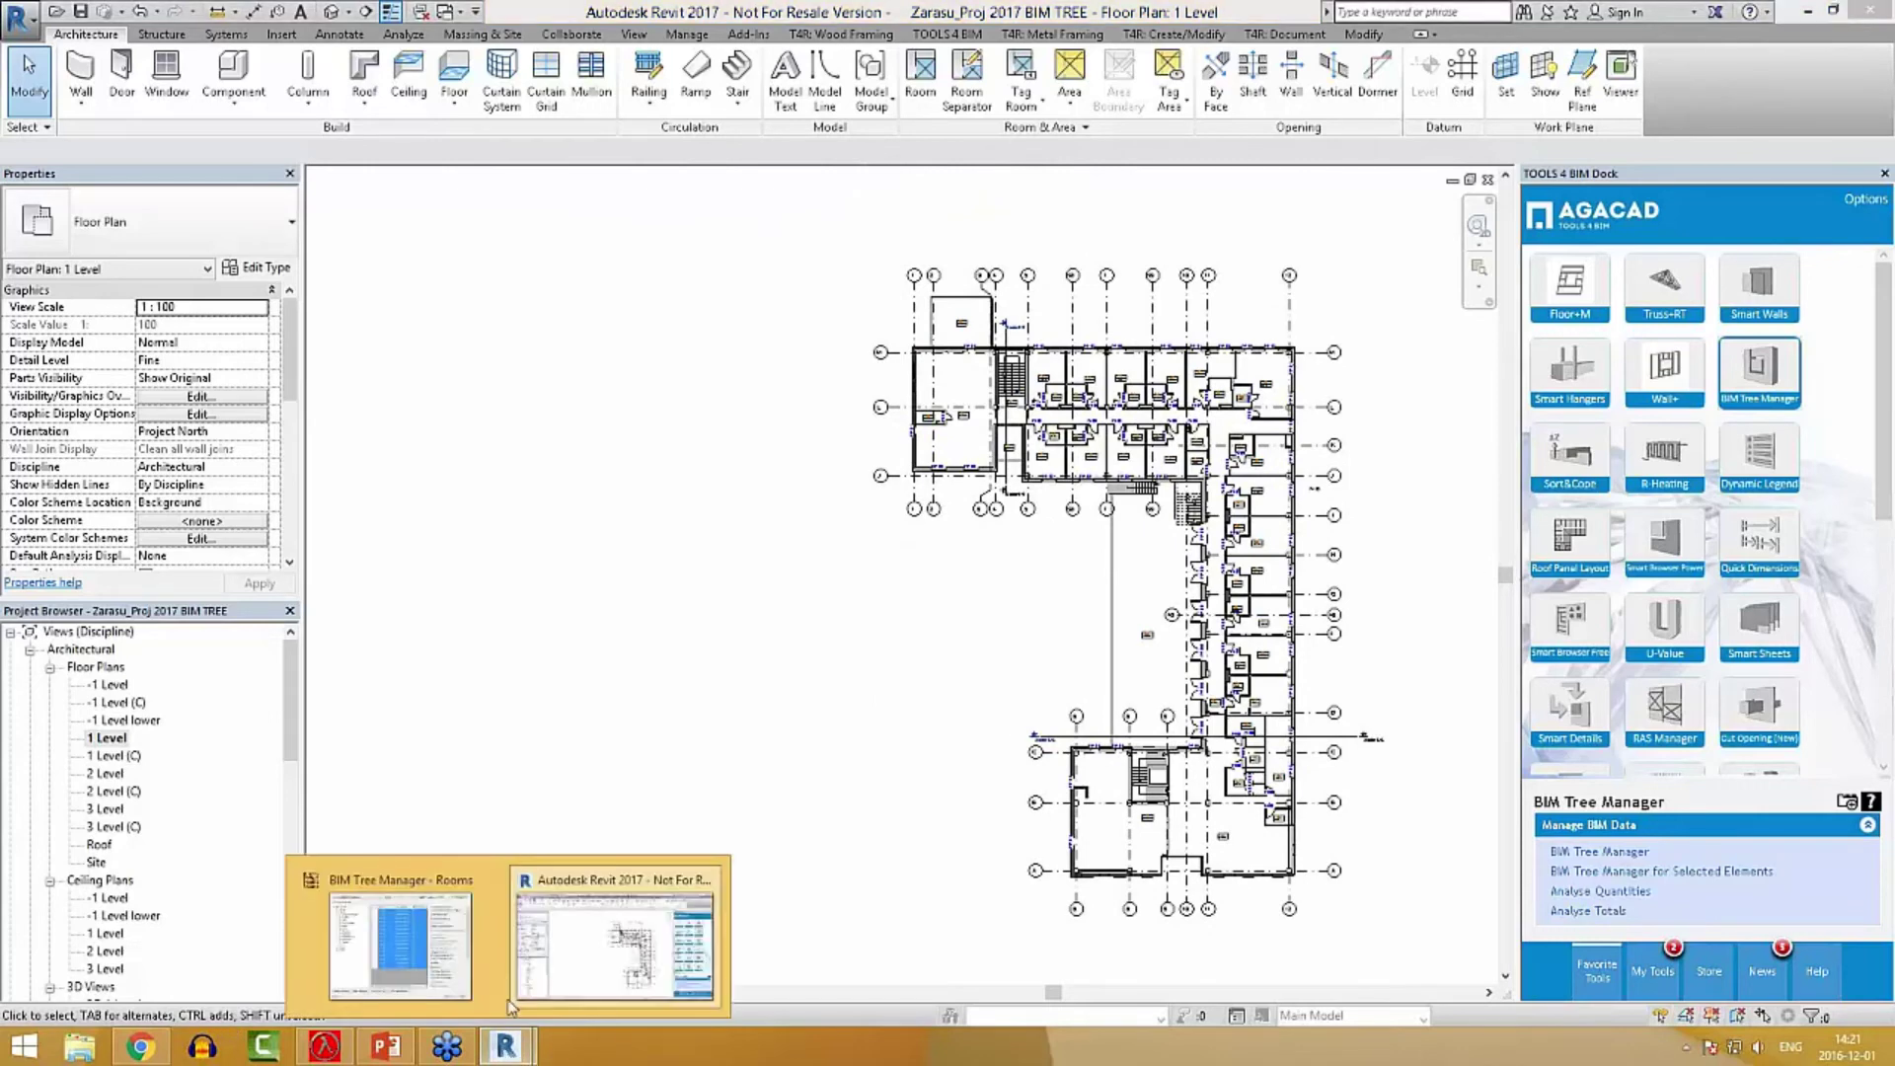
click(415, 938)
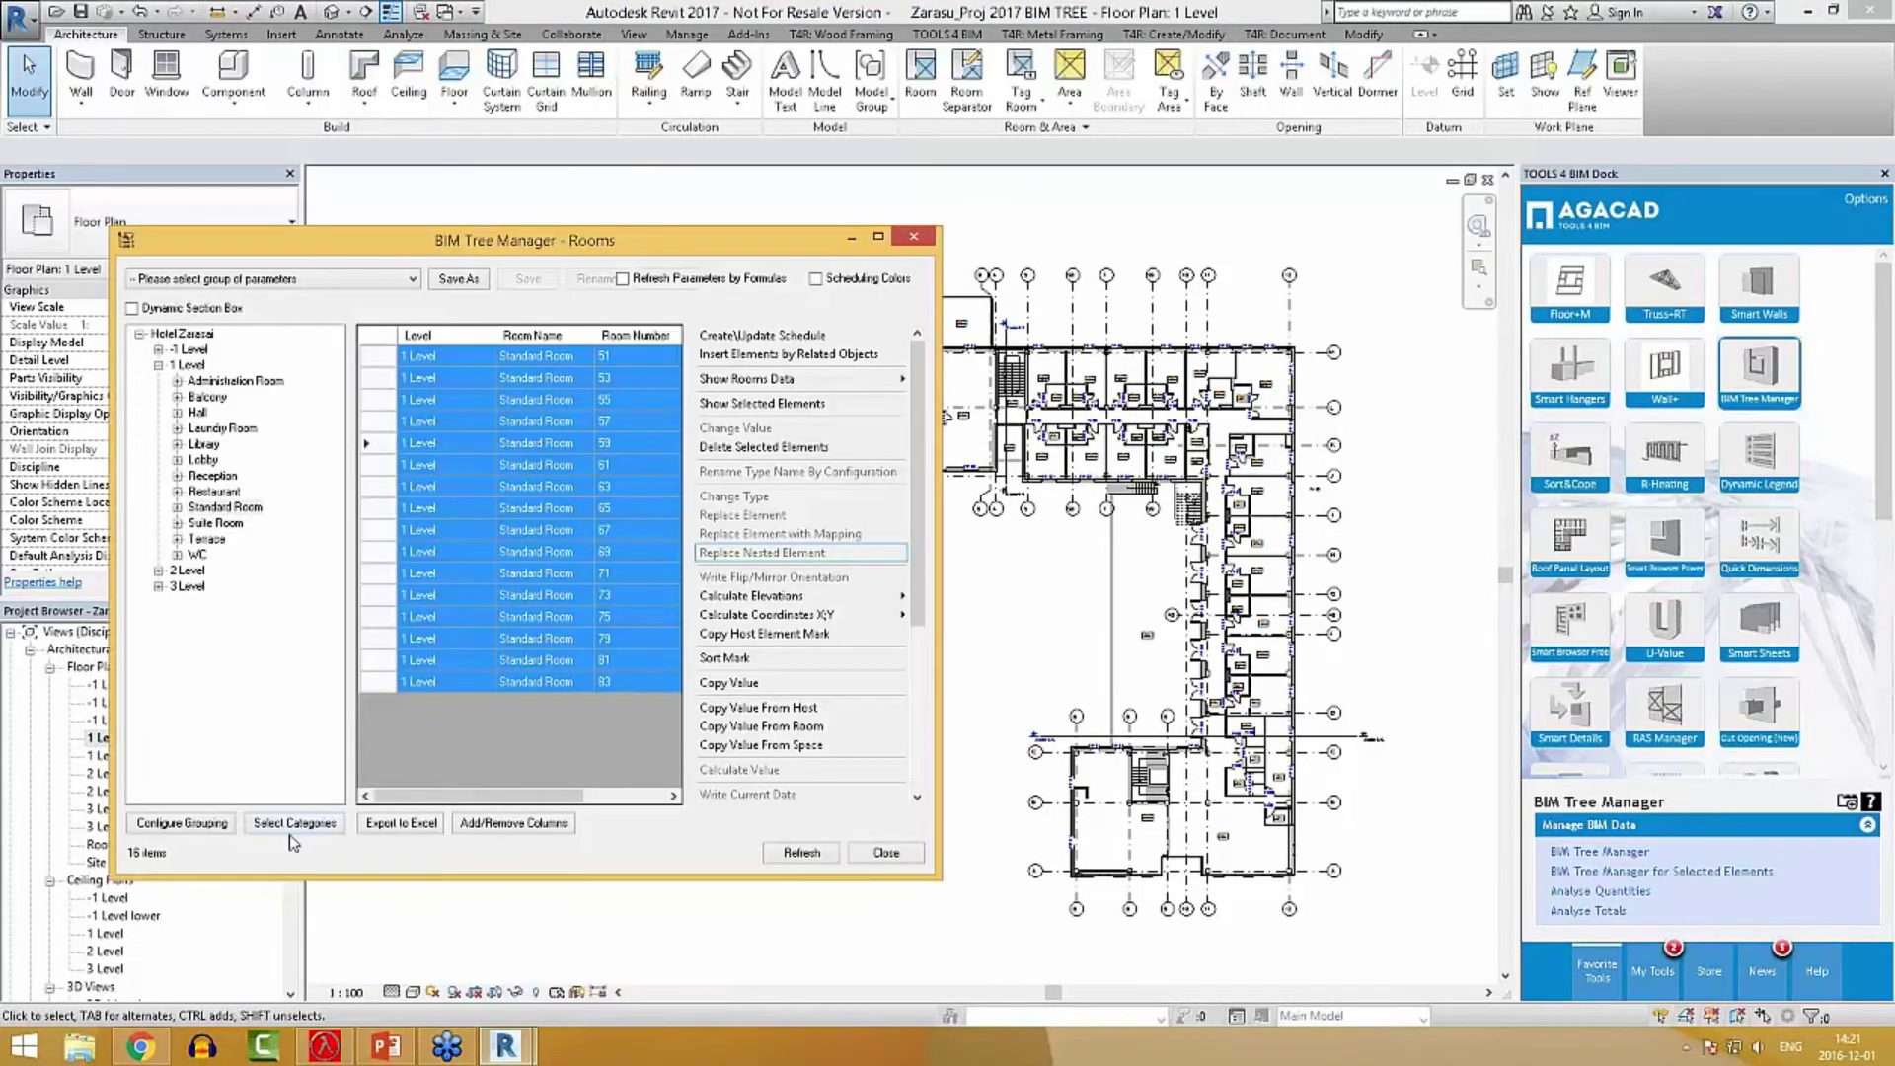
click(259, 823)
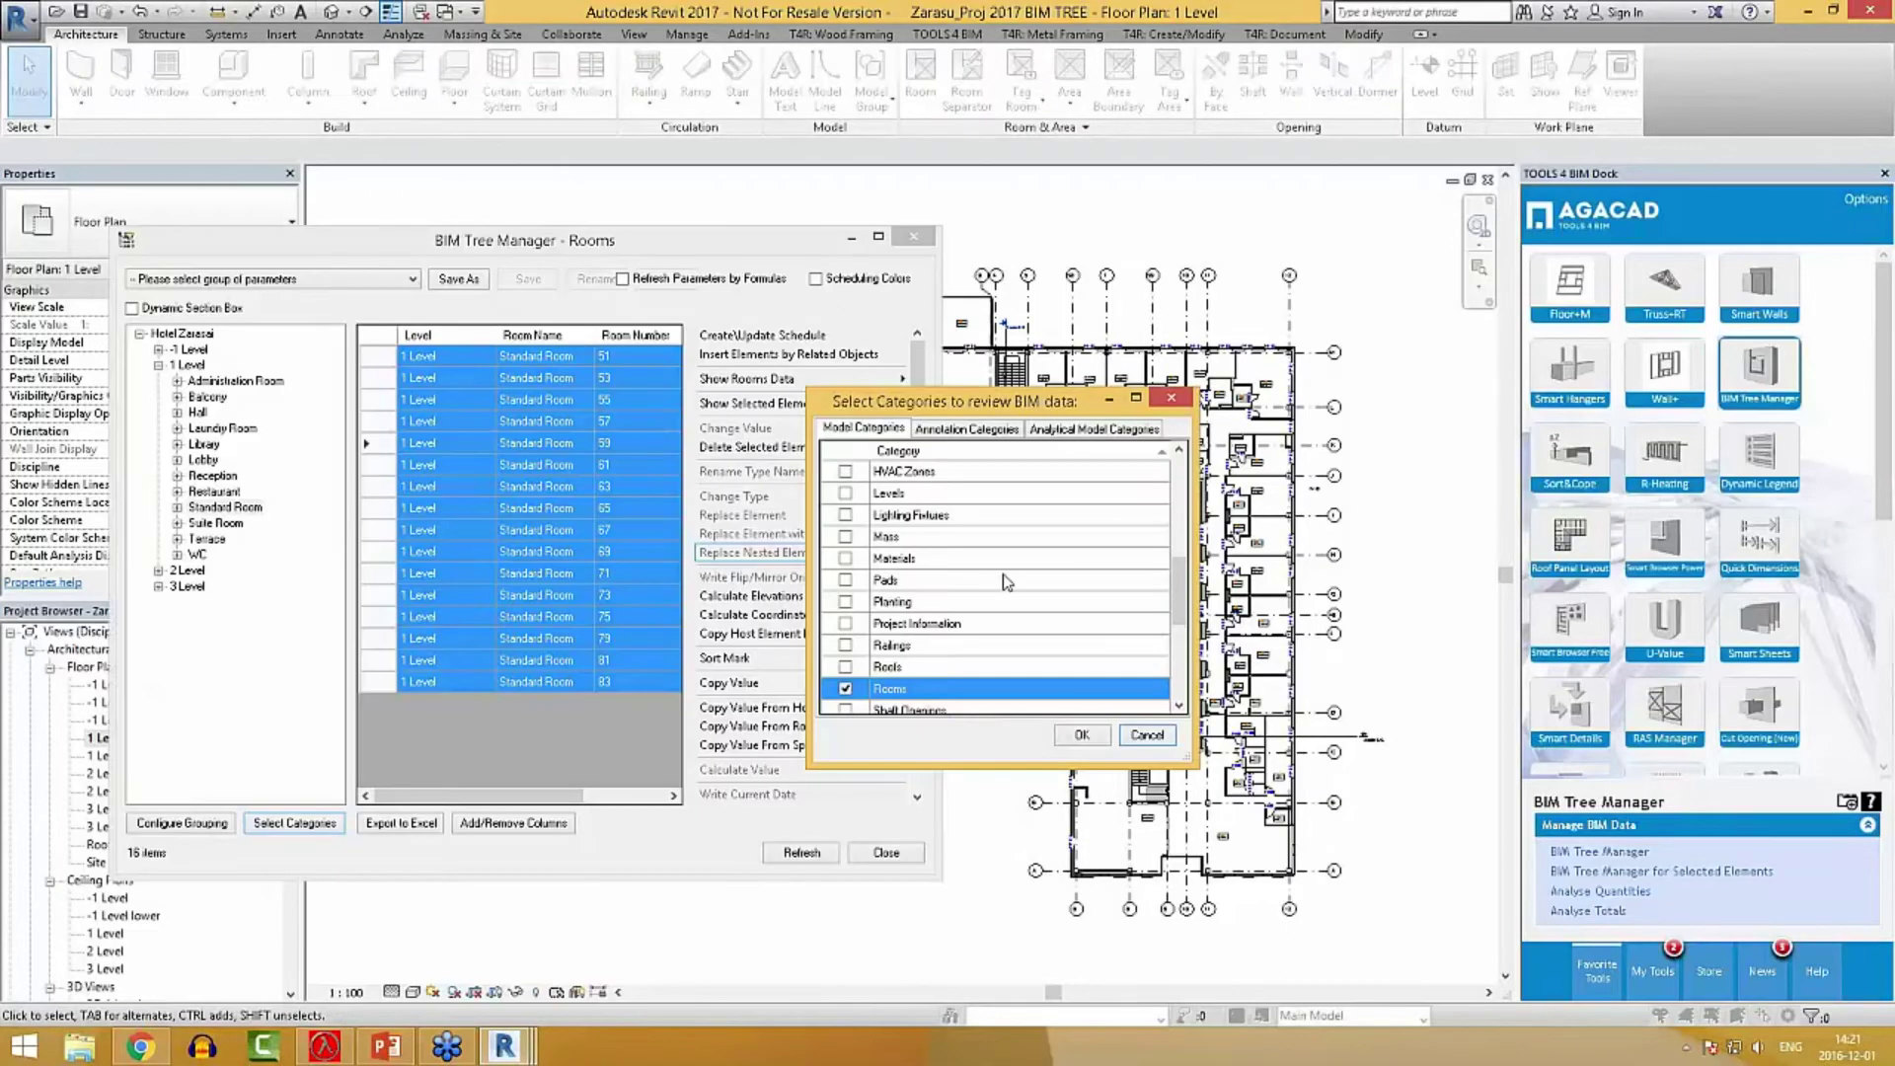
key(Up)
key(Up)
key(Up)
key(Up)
key(Up)
key(Up)
key(Up)
key(Up)
key(Up)
key(Up)
key(Up)
key(Up)
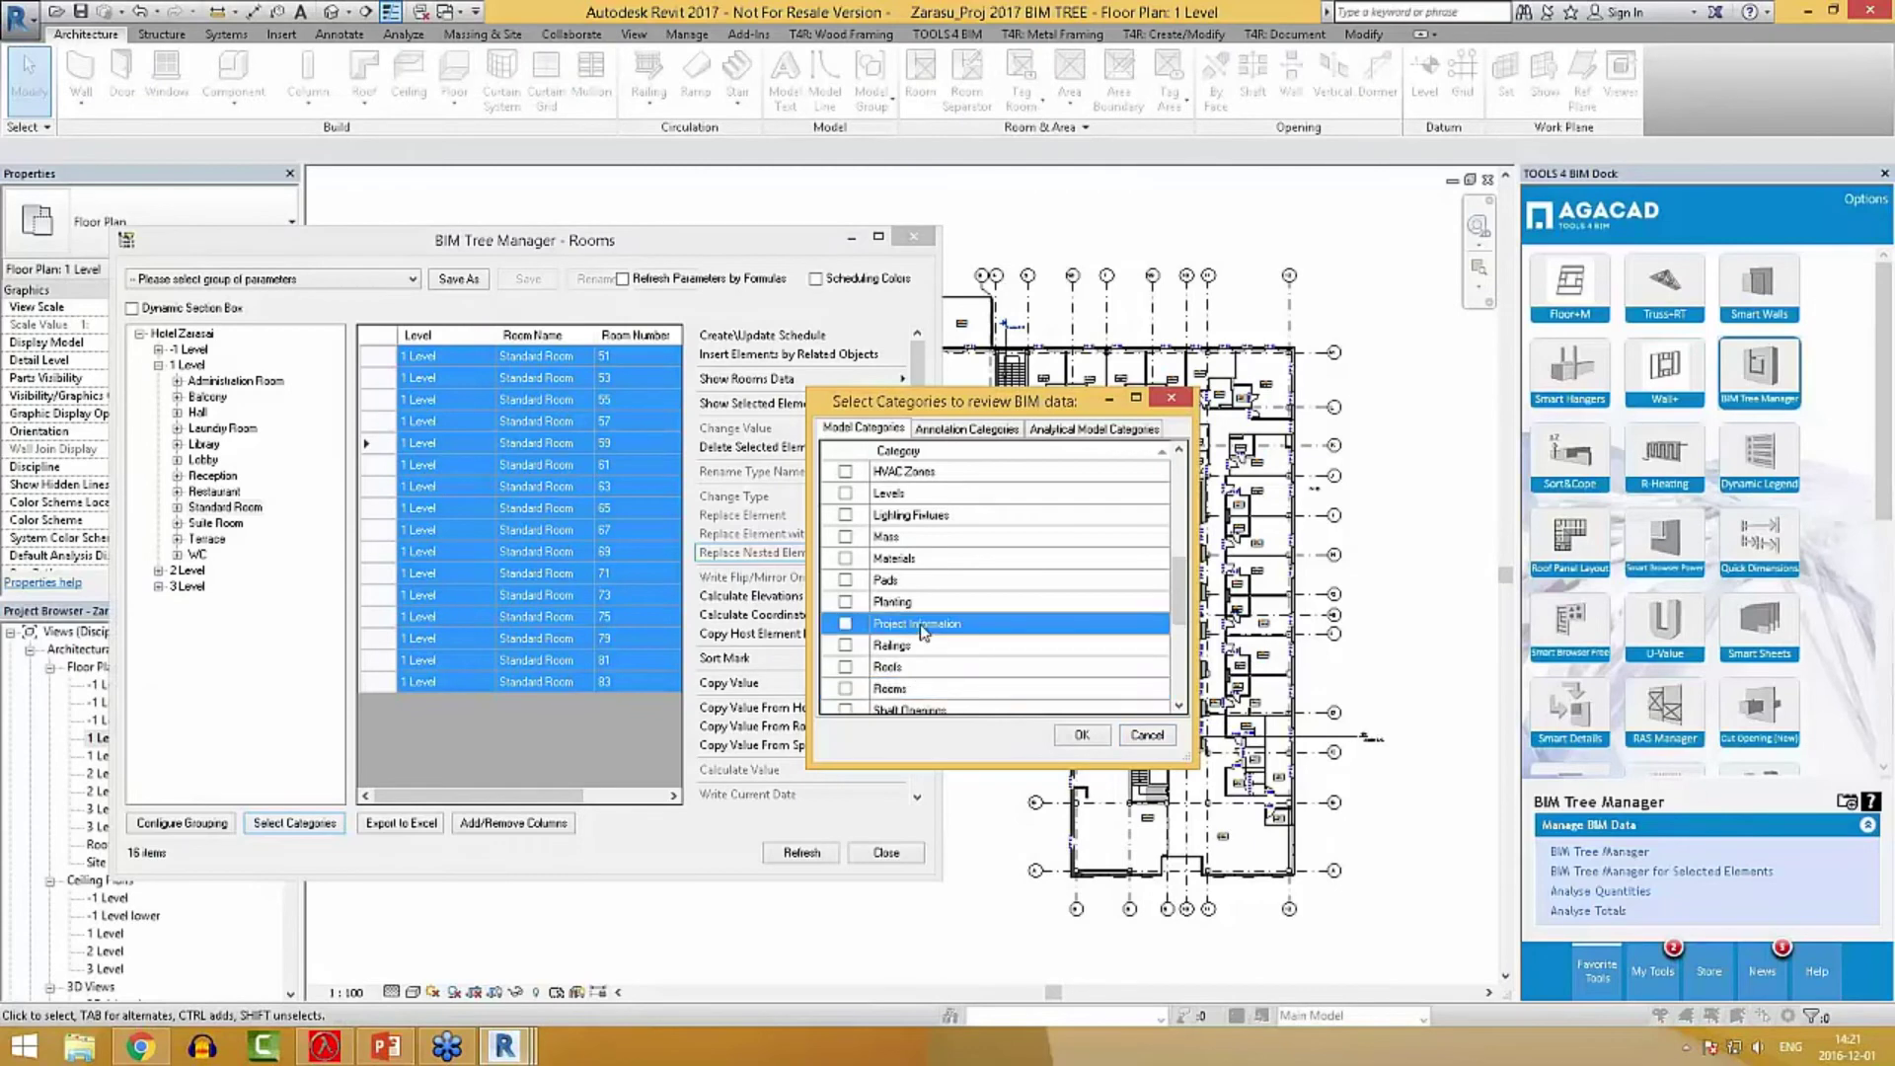
click(846, 494)
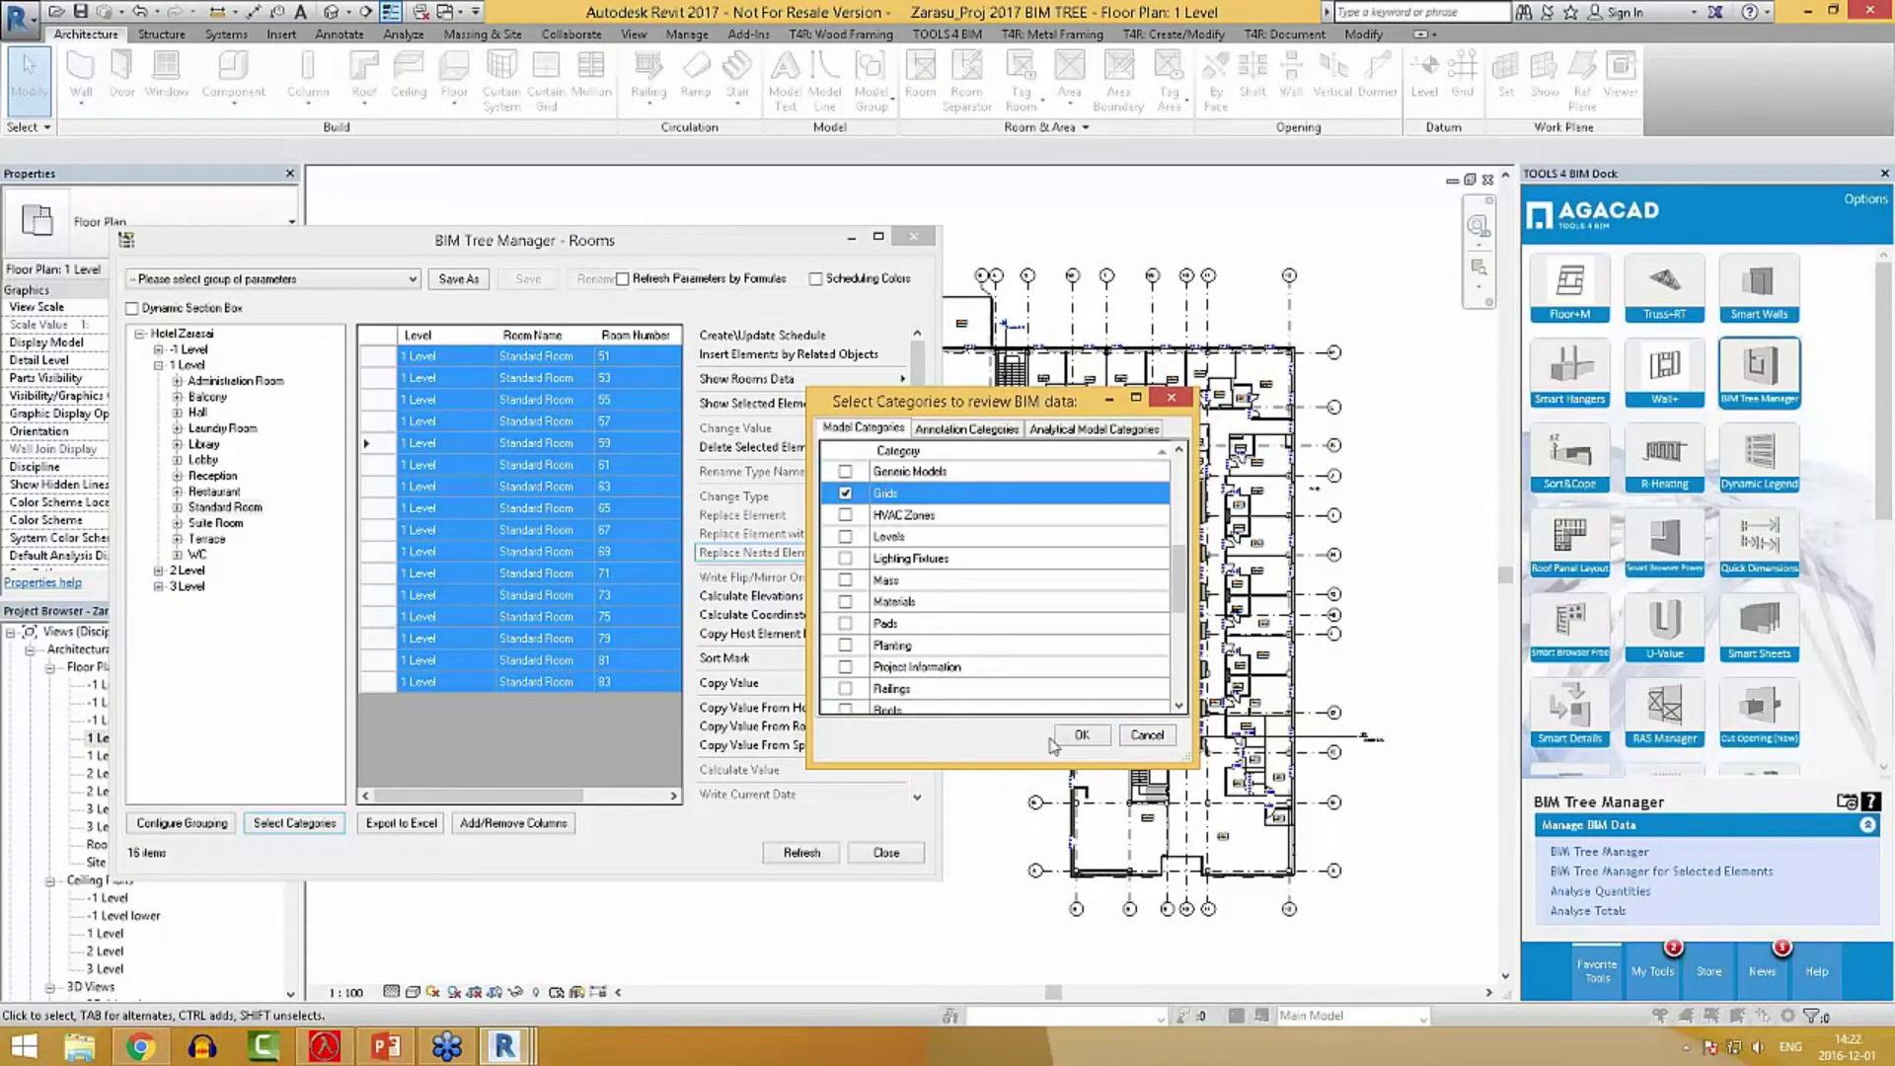
click(1081, 735)
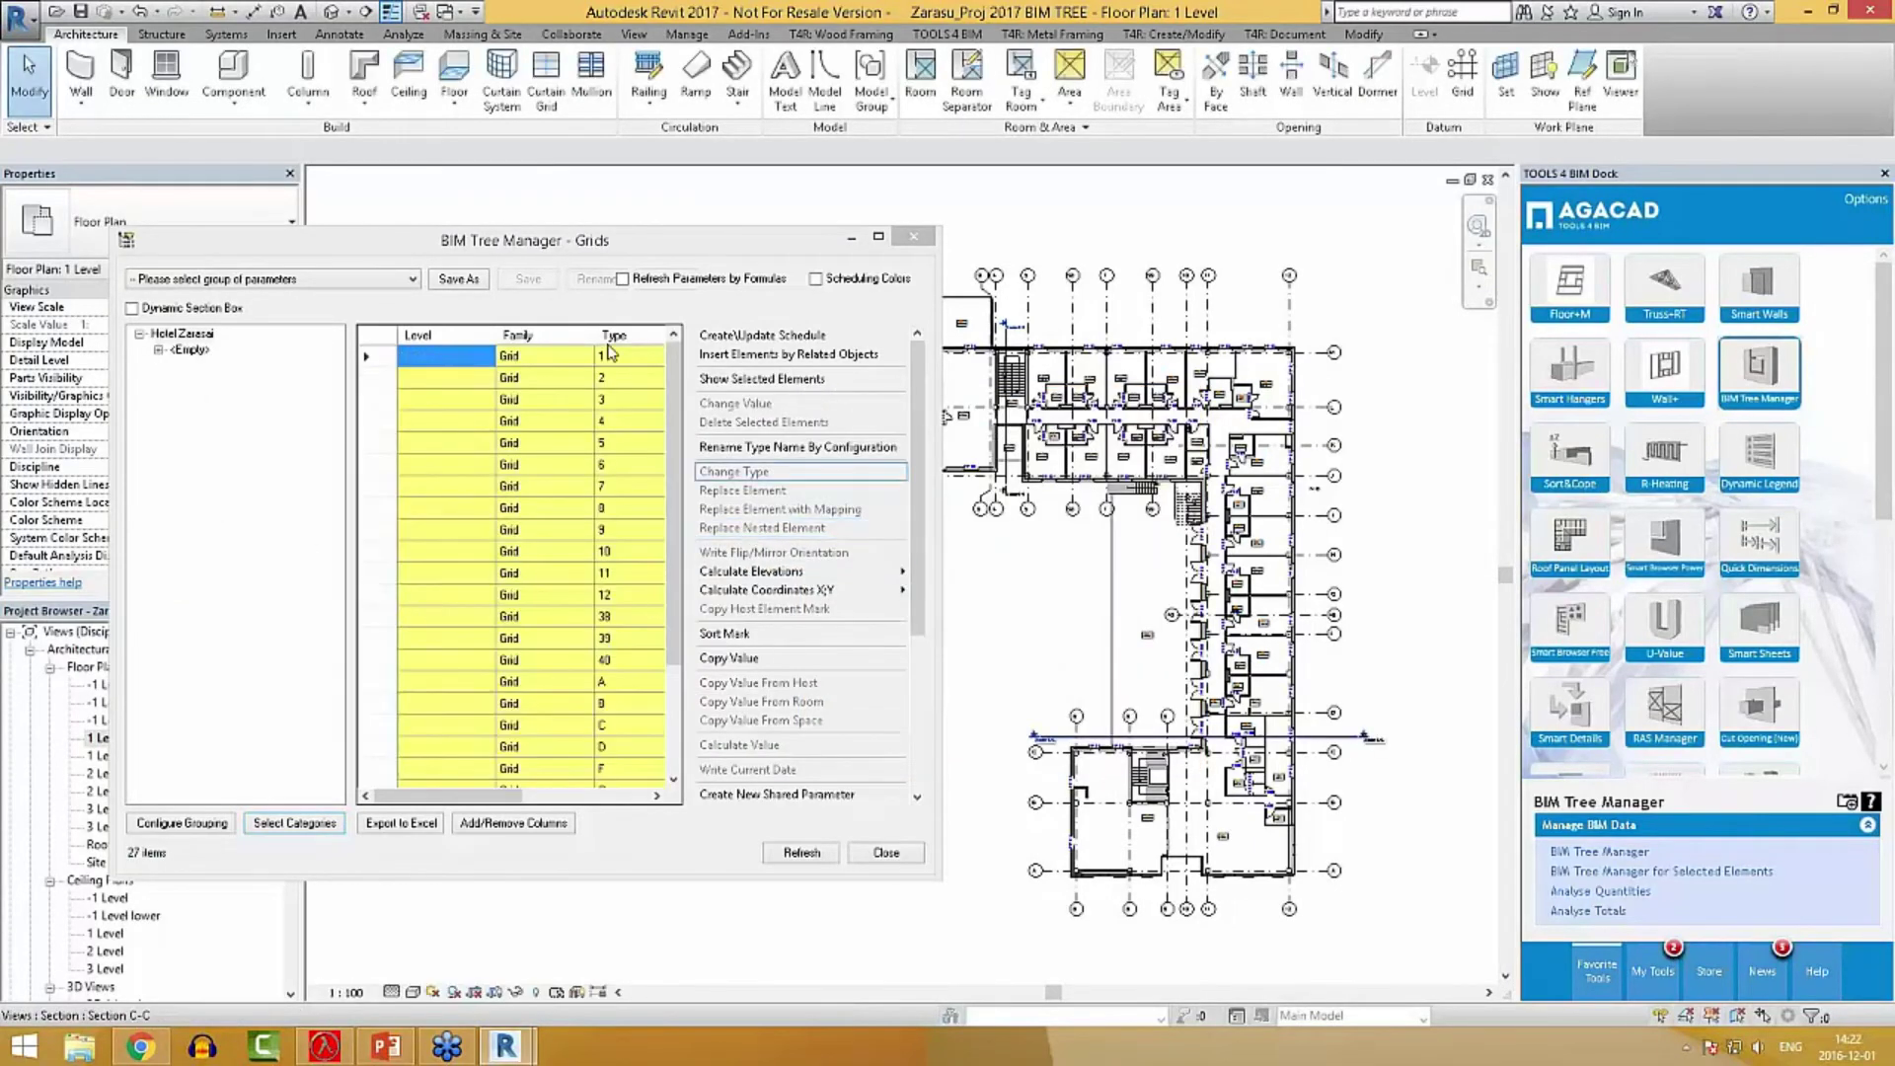
Widen the BIM Tree Manager window, select all listed grids and start Sort Mark on them.
drag(943, 530, 1182, 530)
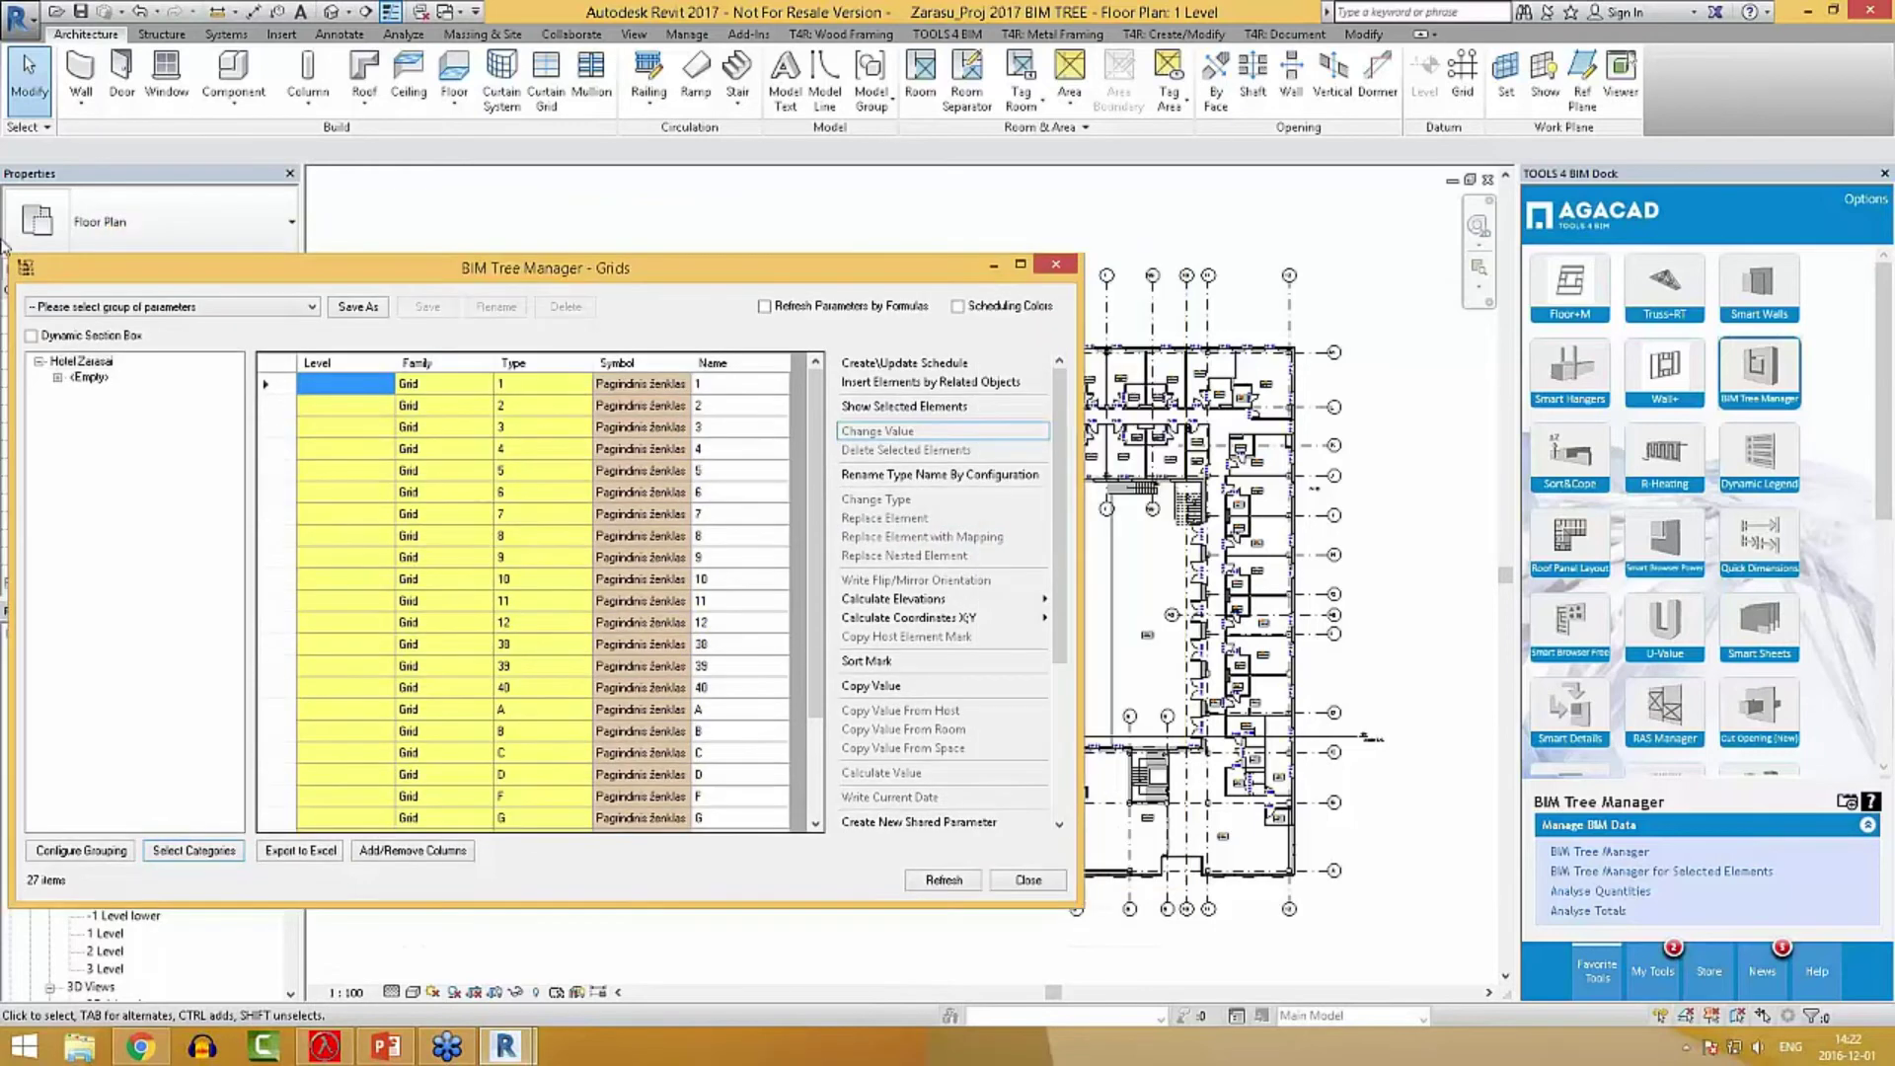
click(278, 366)
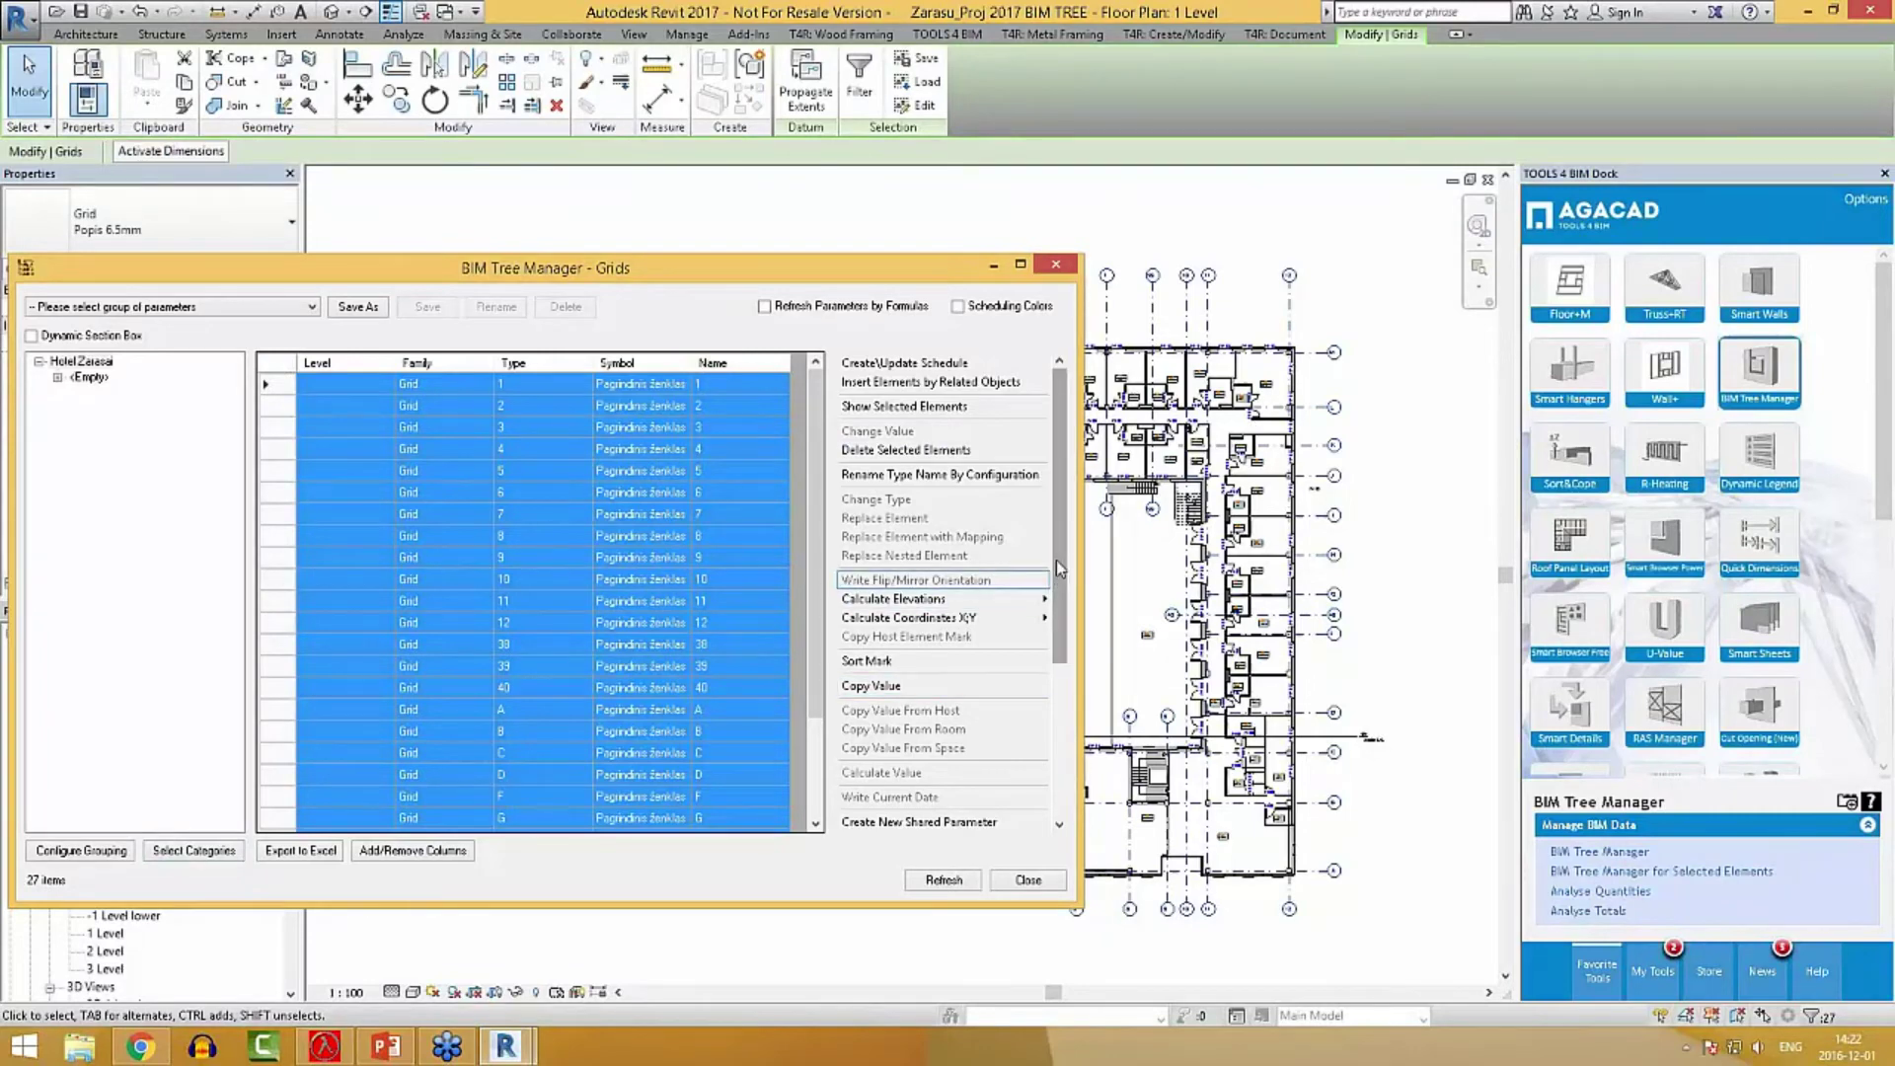
click(891, 662)
drag(987, 399, 807, 322)
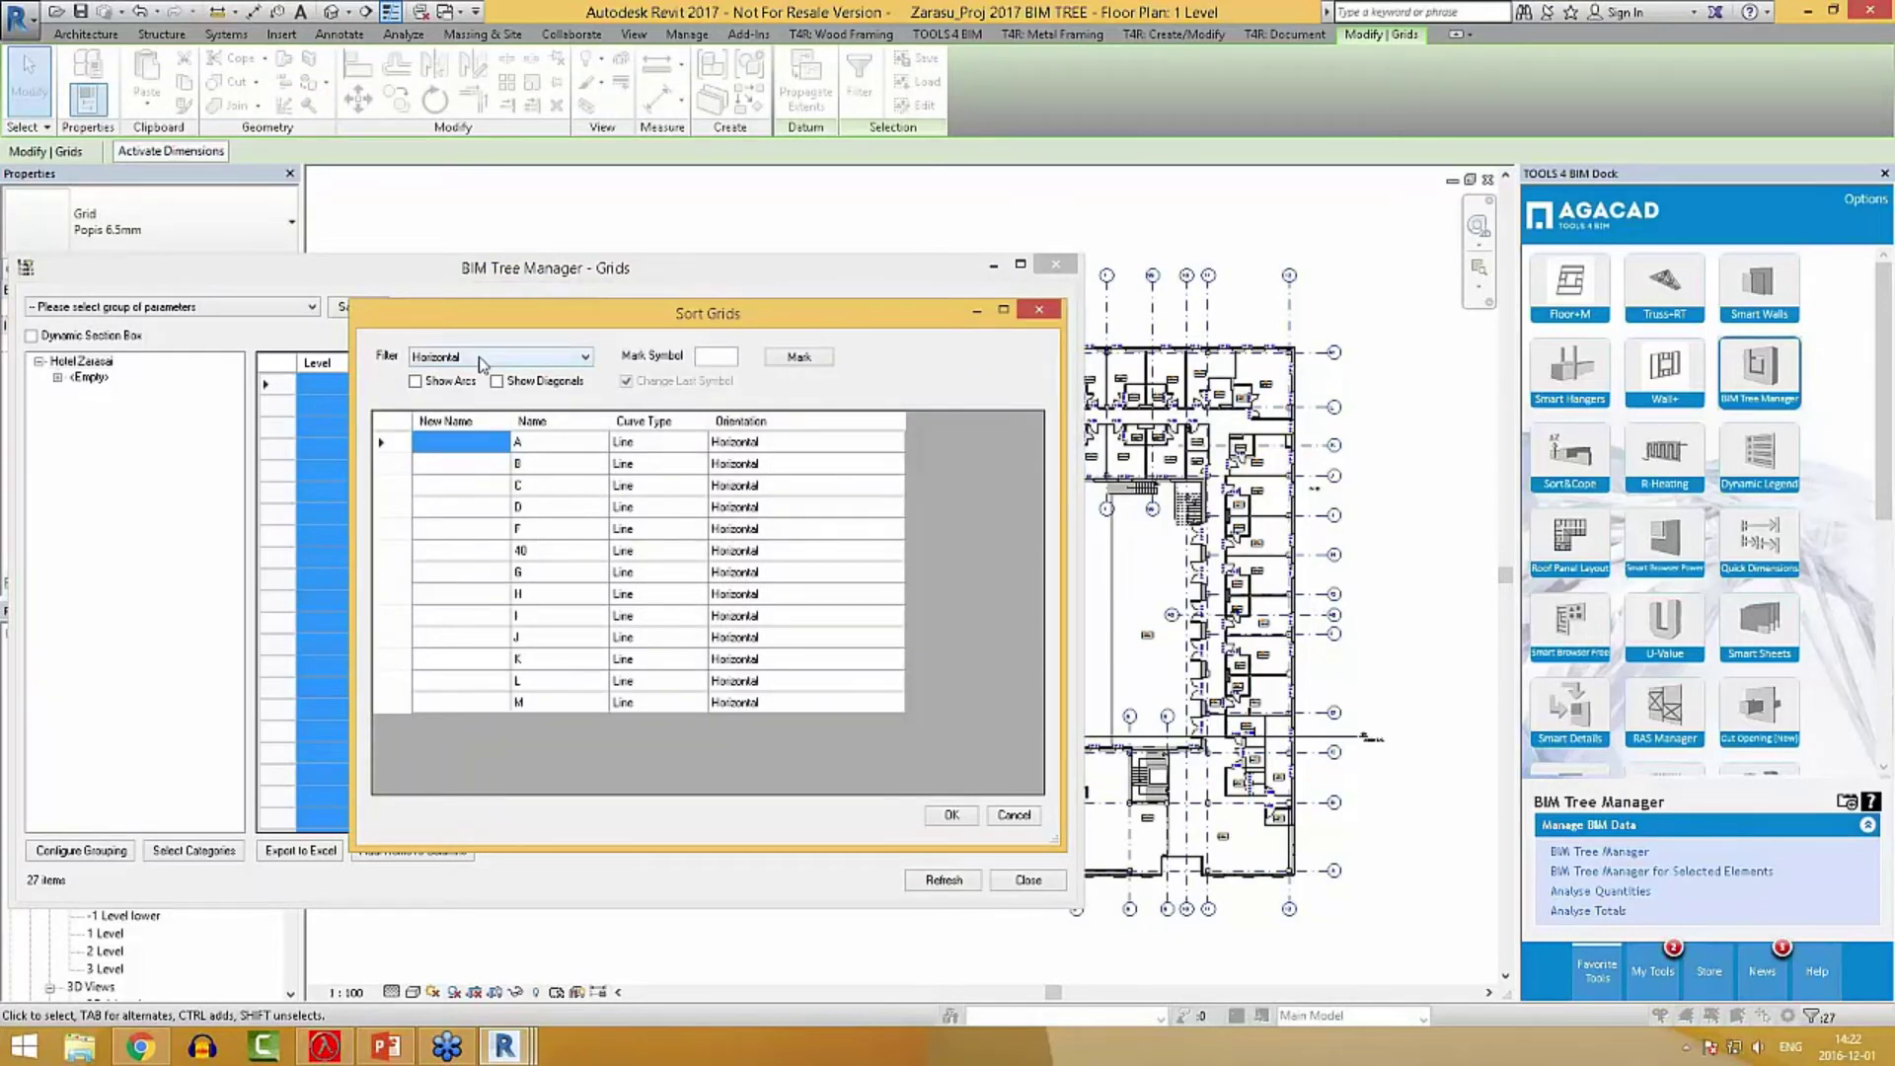
Filter the Sort Grids list to Horizontal and examine where grid 40 falls in the order.
click(512, 364)
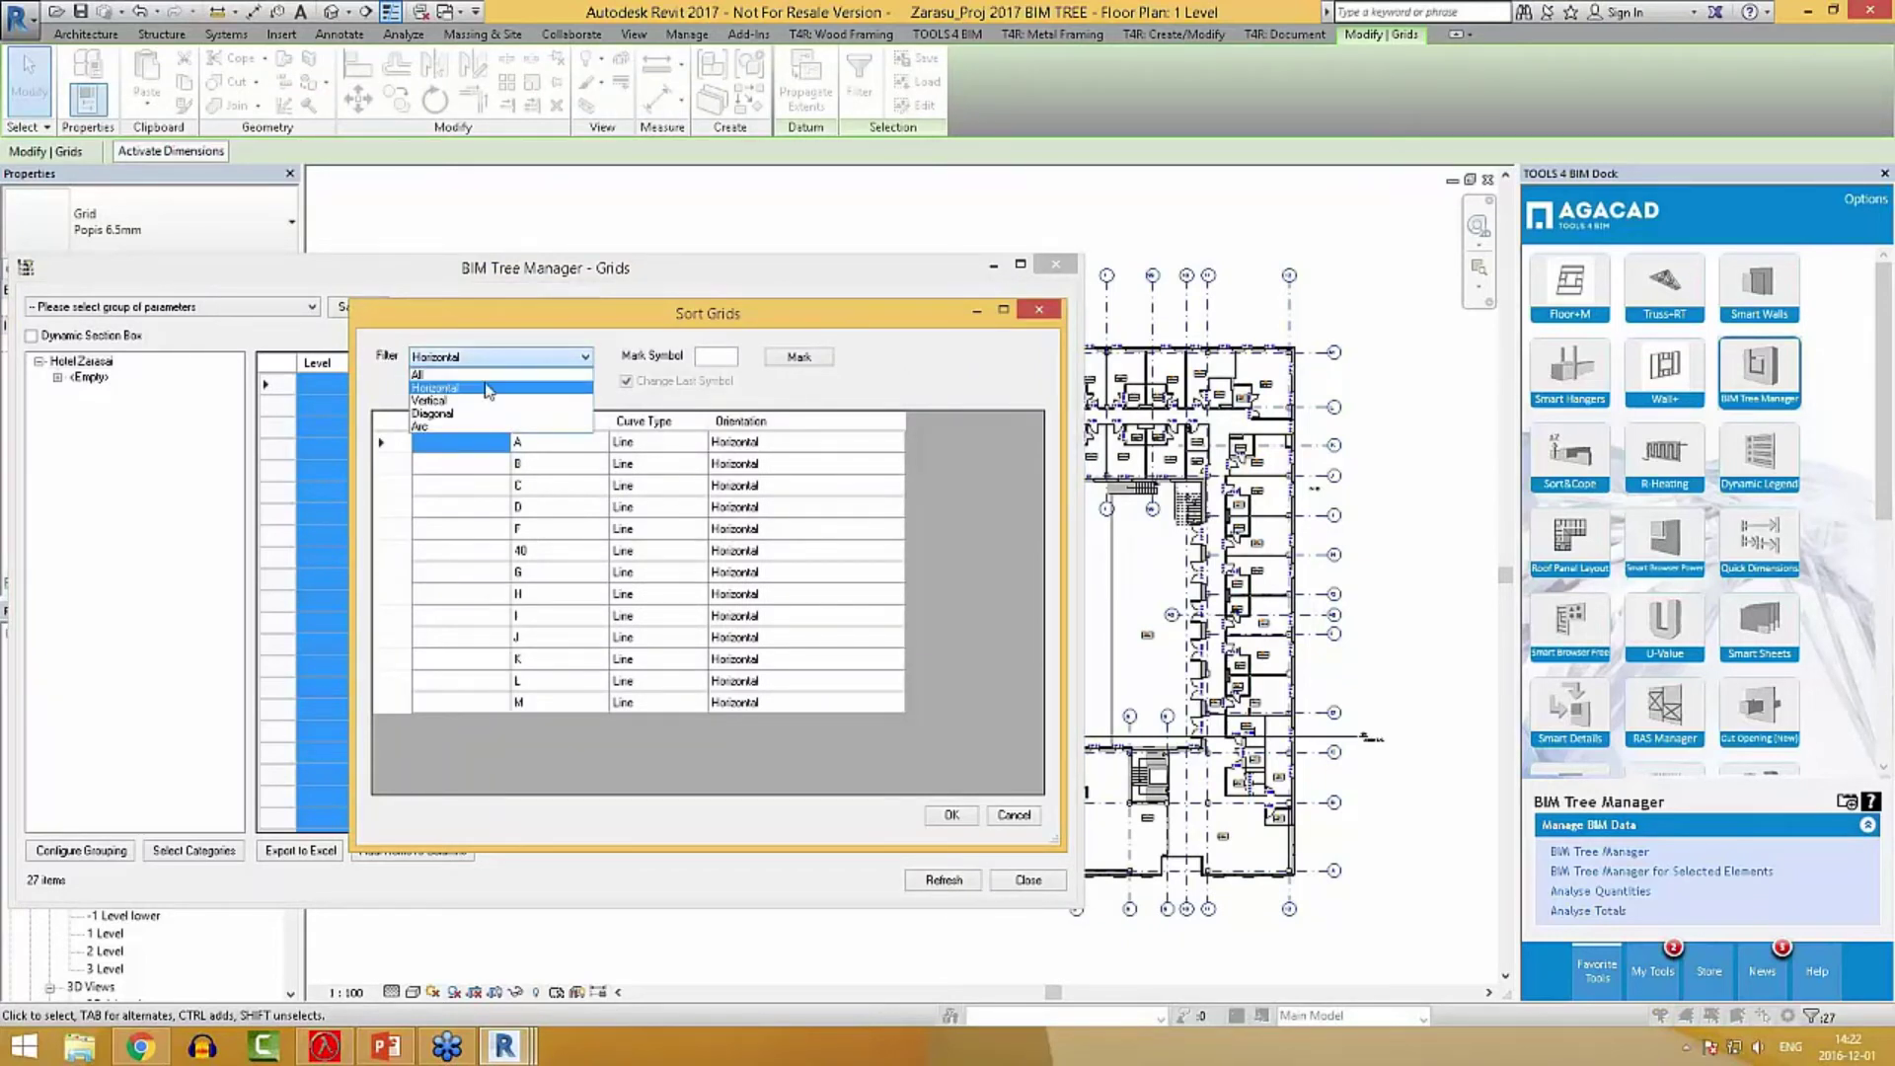
click(451, 393)
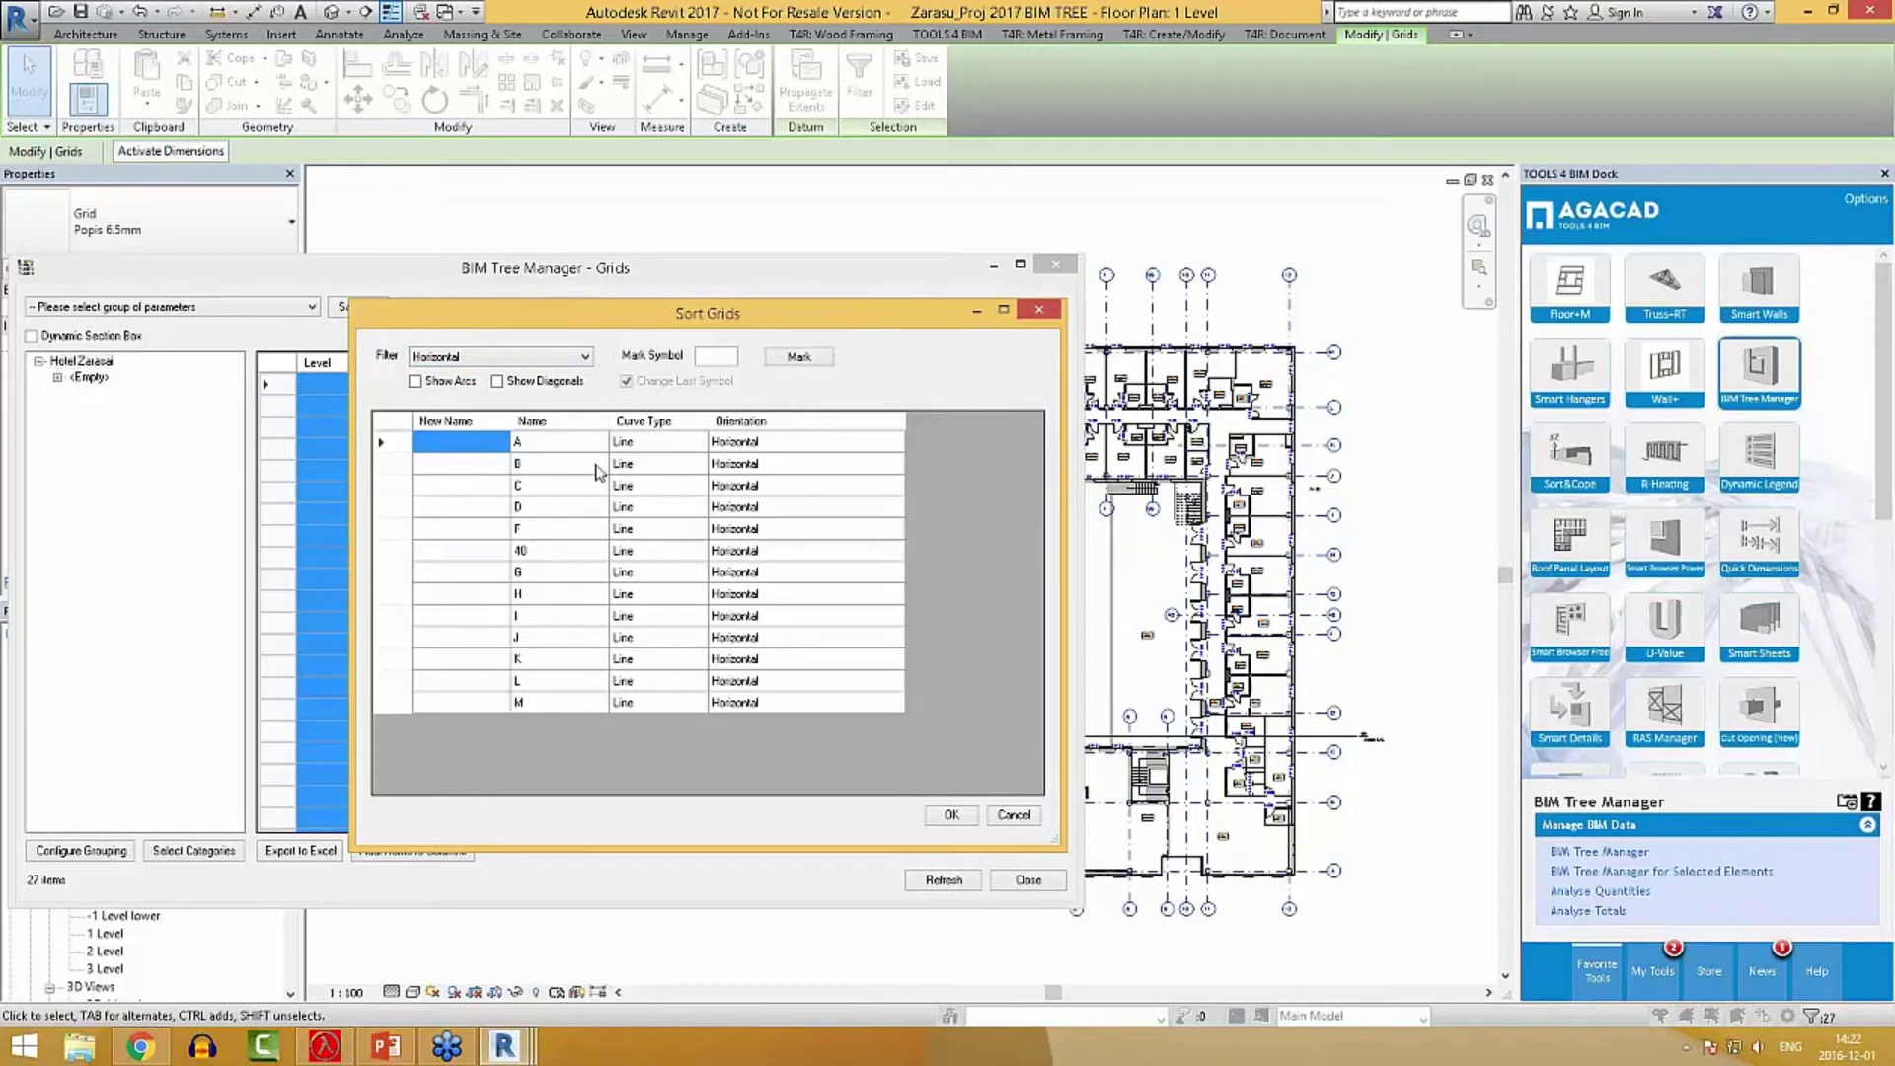
click(541, 549)
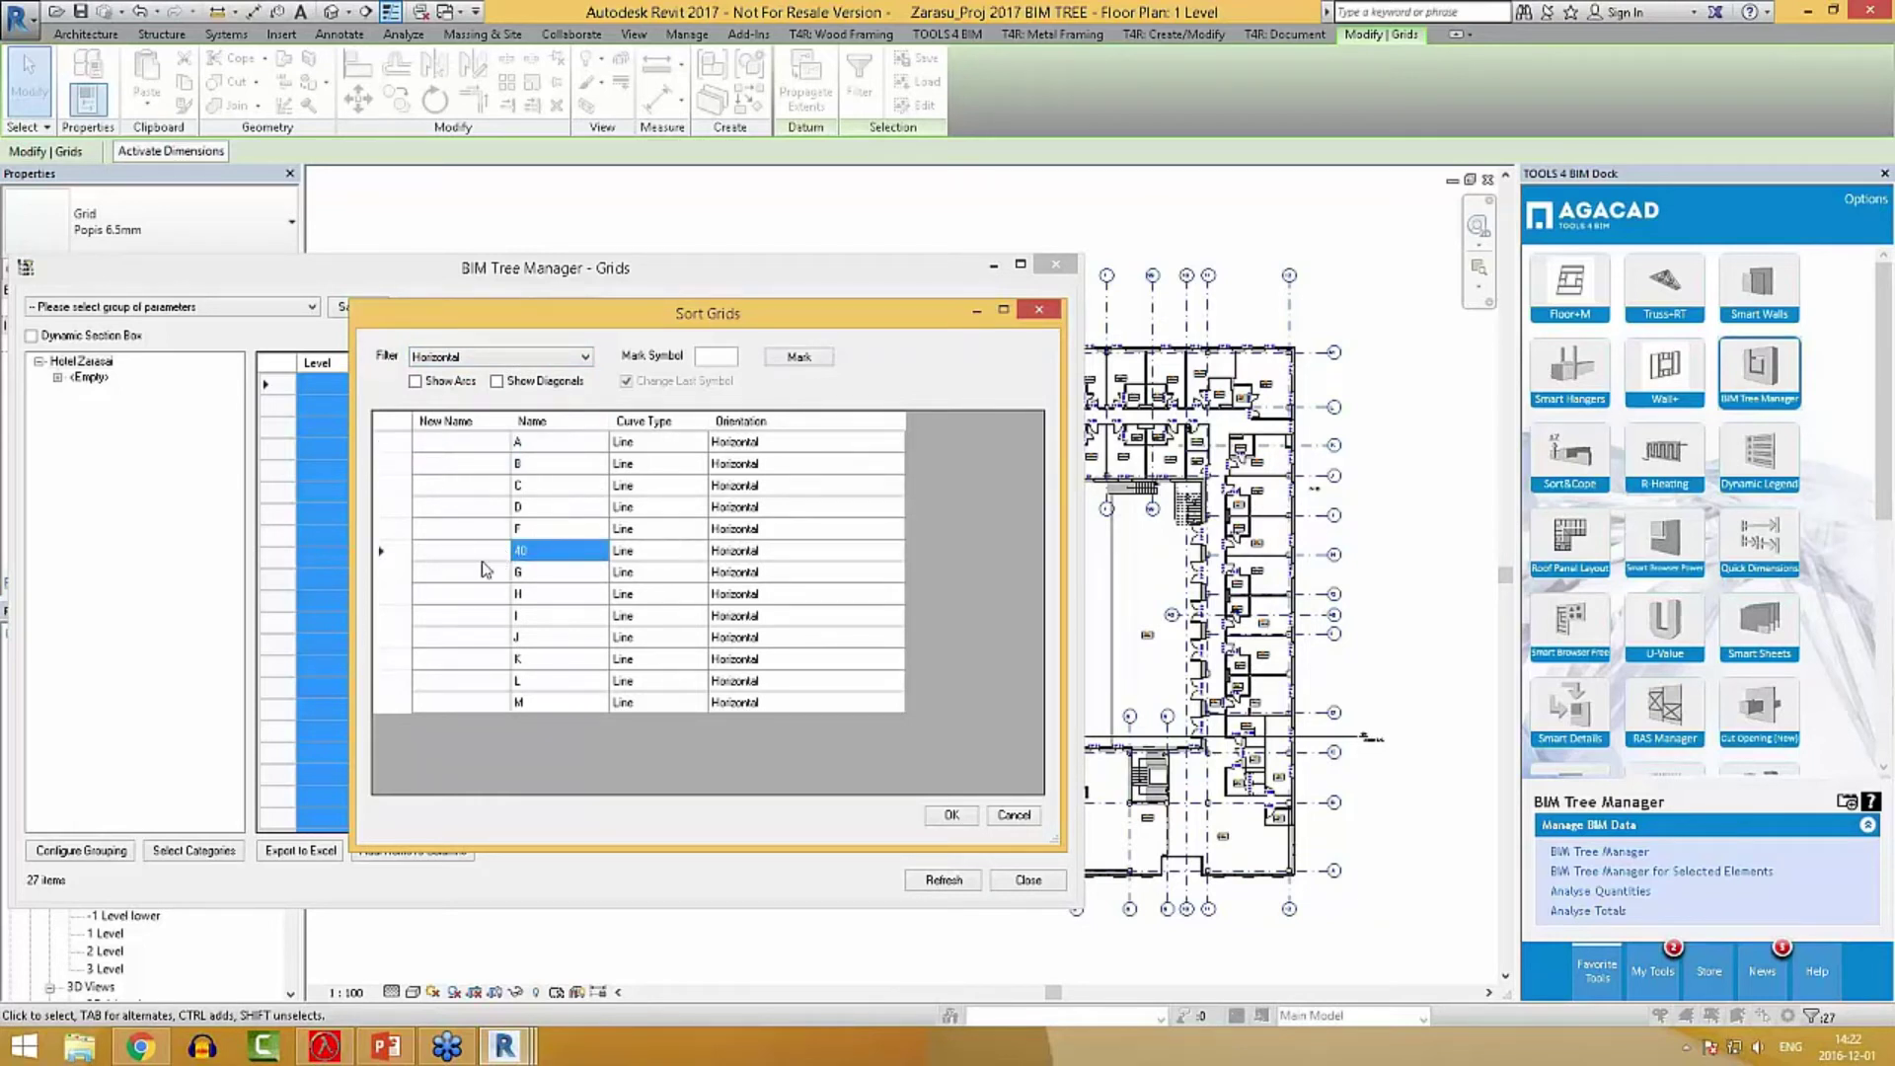
Filter the Sort Grids list to Vertical and examine where grids 38 and 39 fall in the order.
click(490, 361)
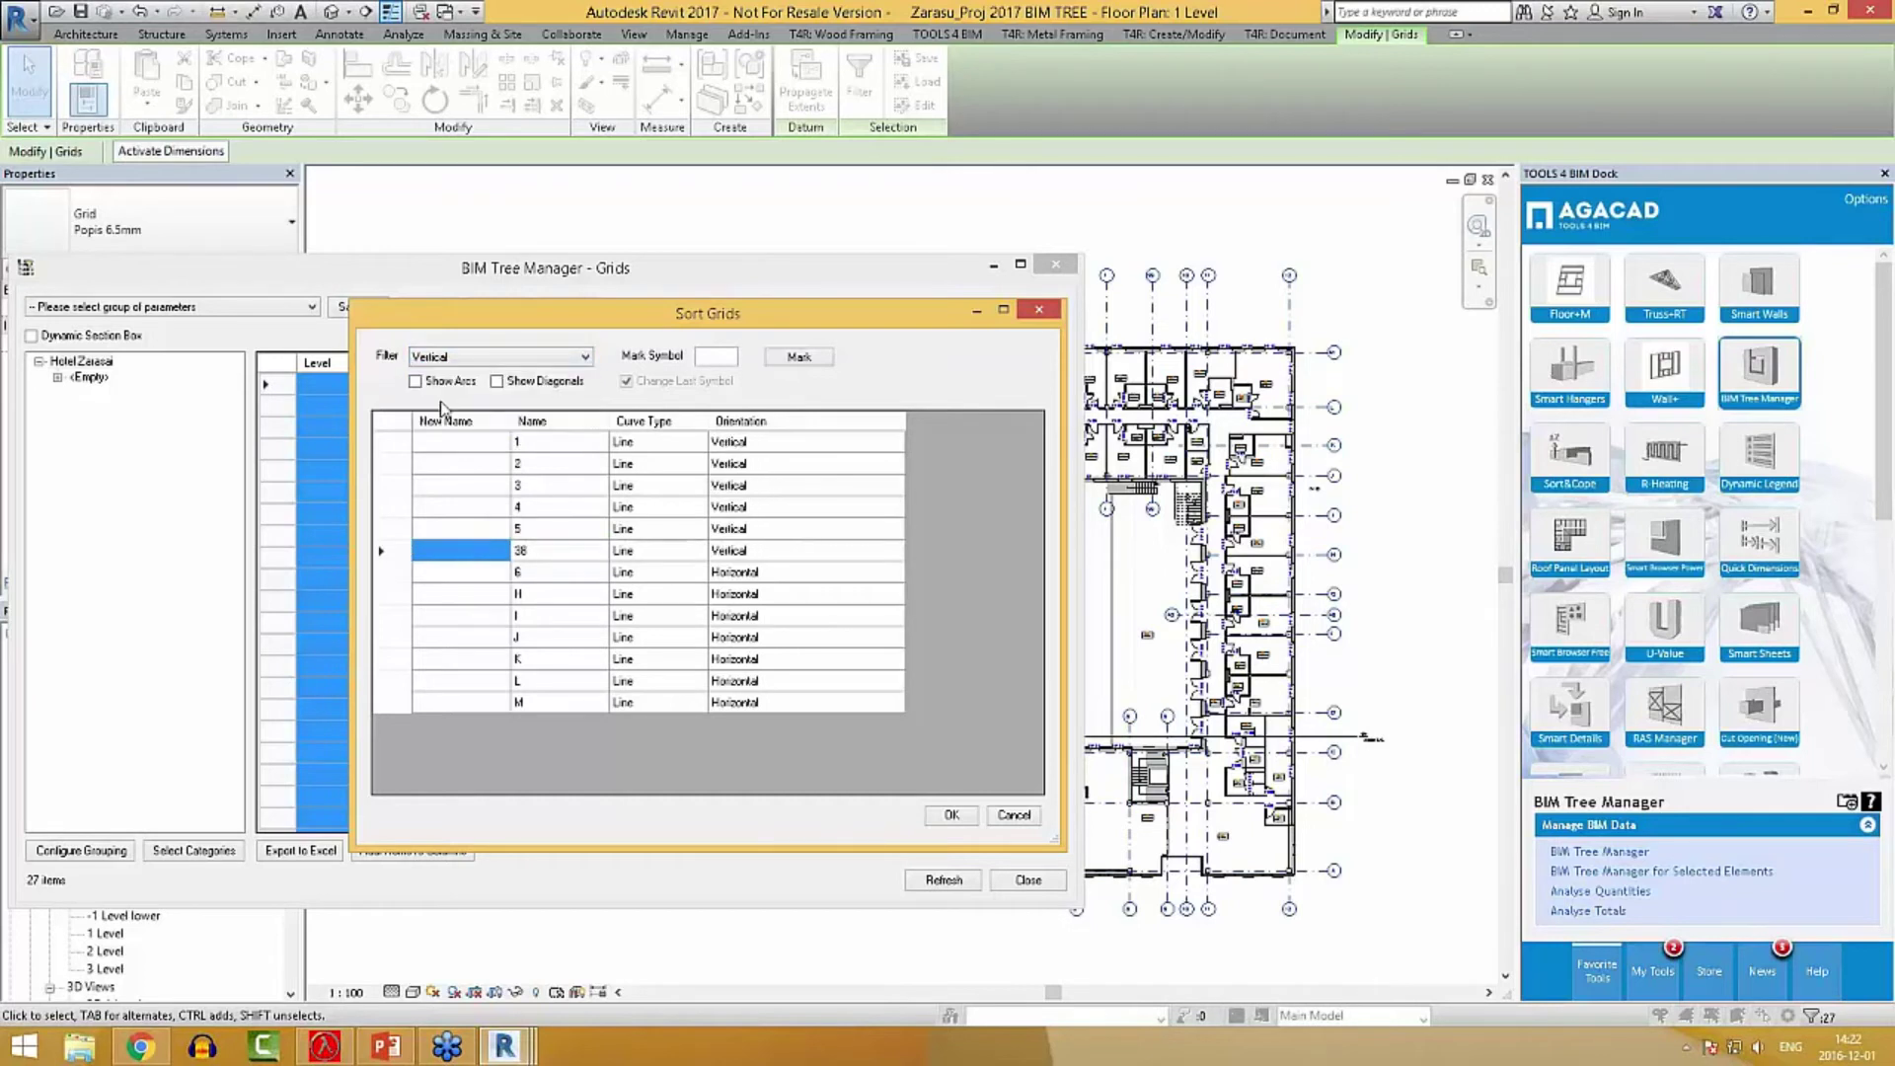
click(441, 405)
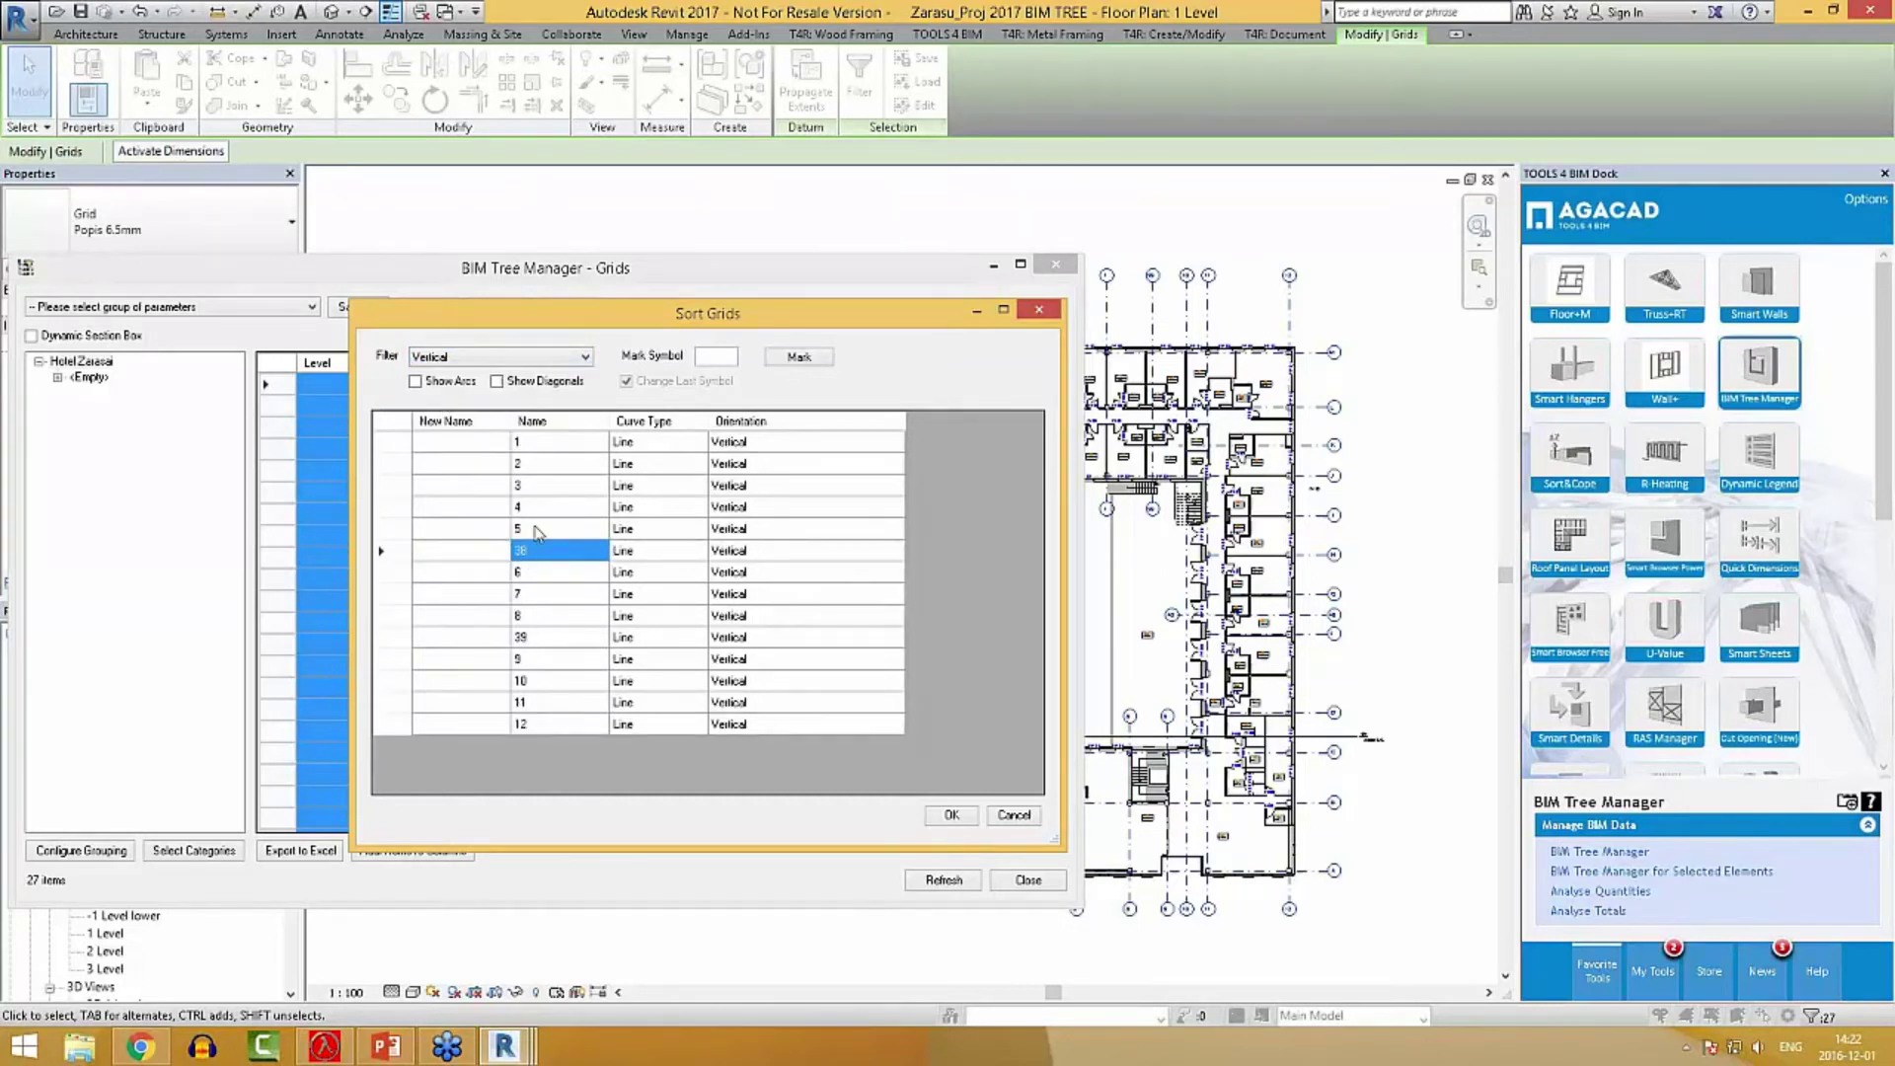
click(567, 638)
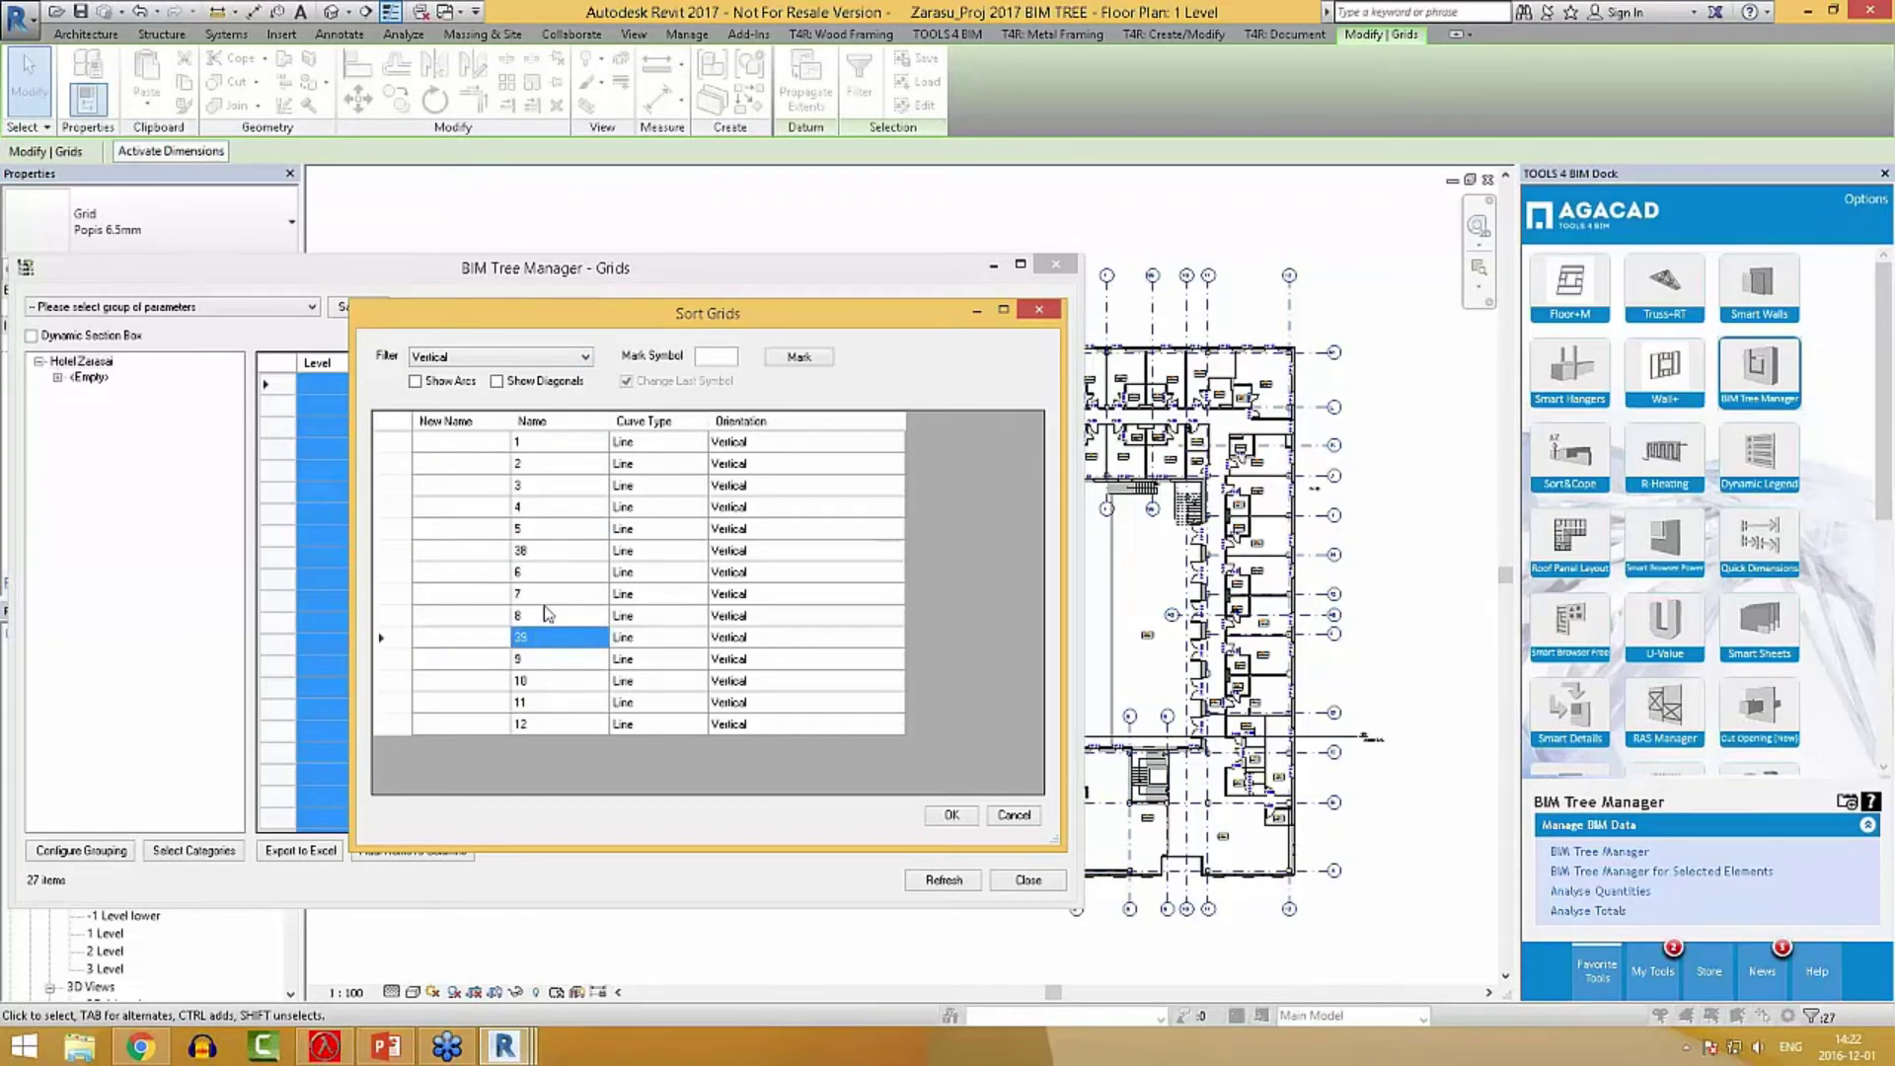
click(544, 553)
click(548, 639)
click(522, 548)
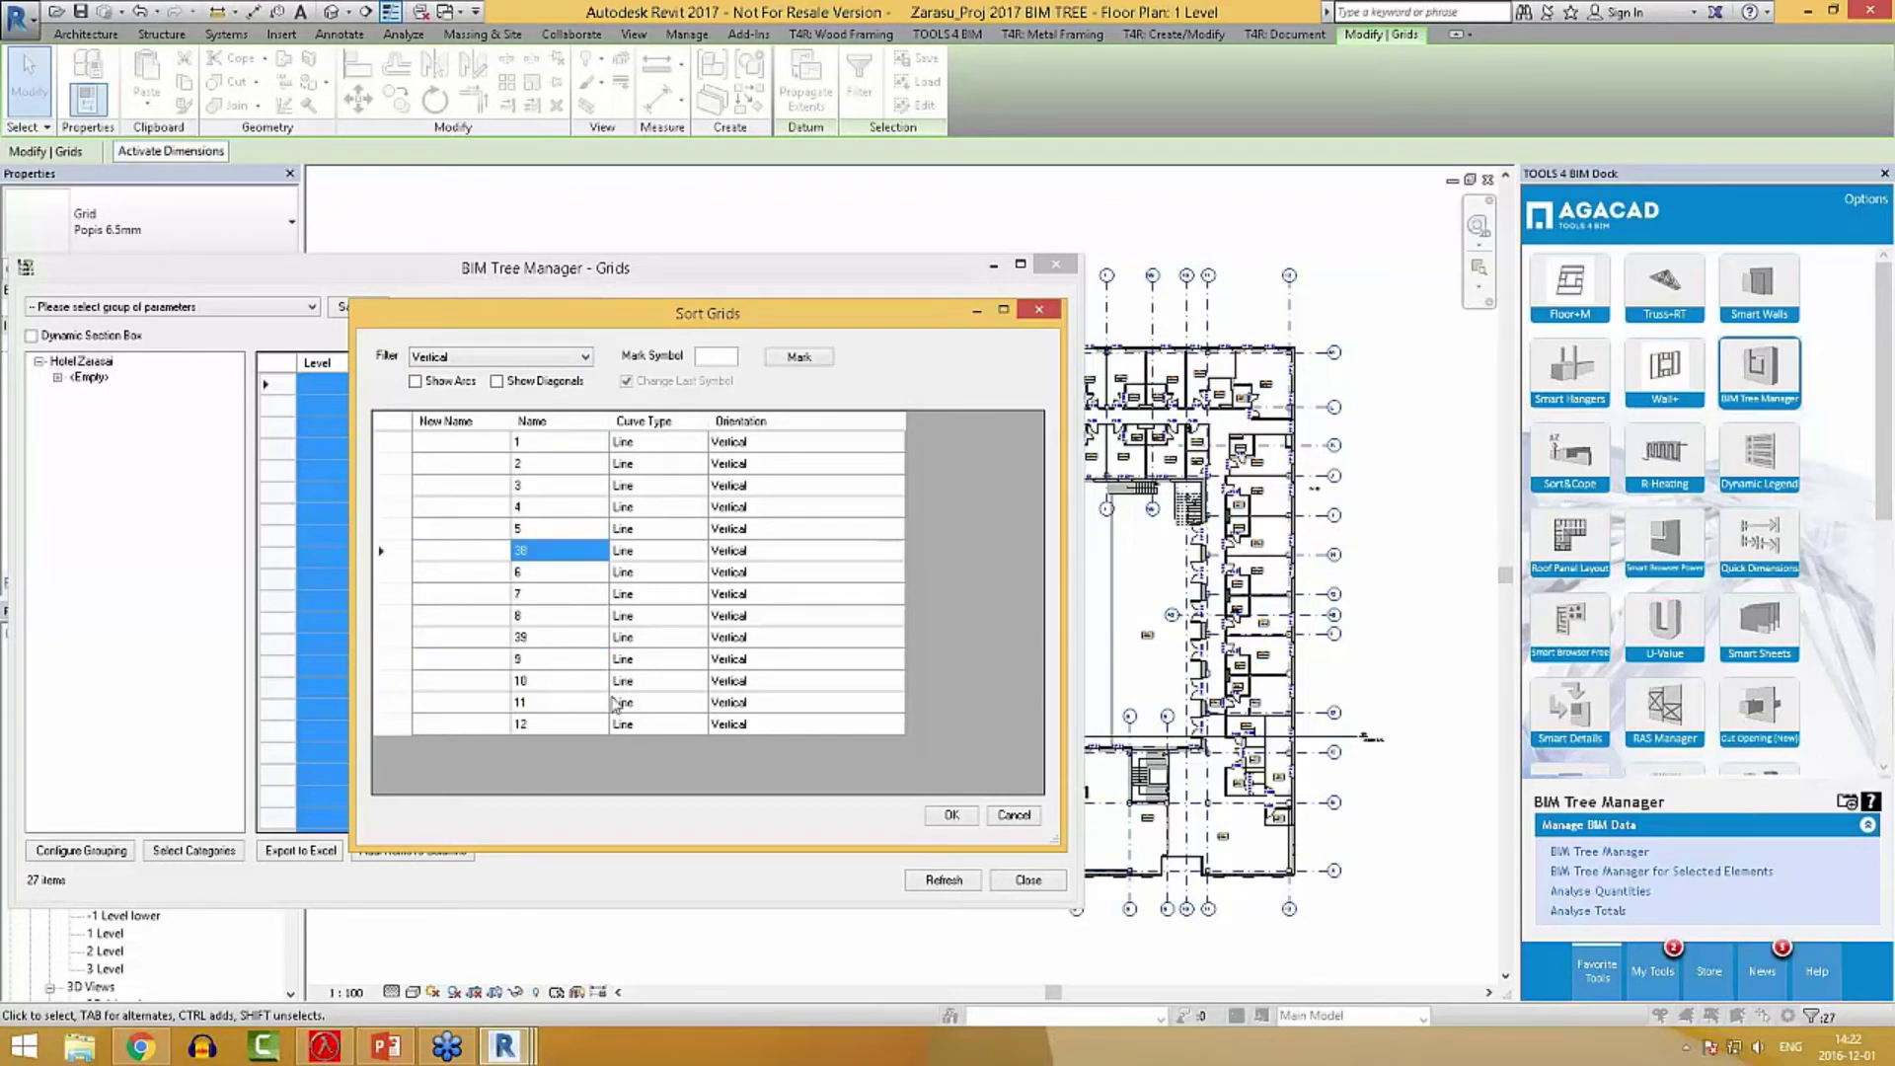
drag(777, 323, 727, 315)
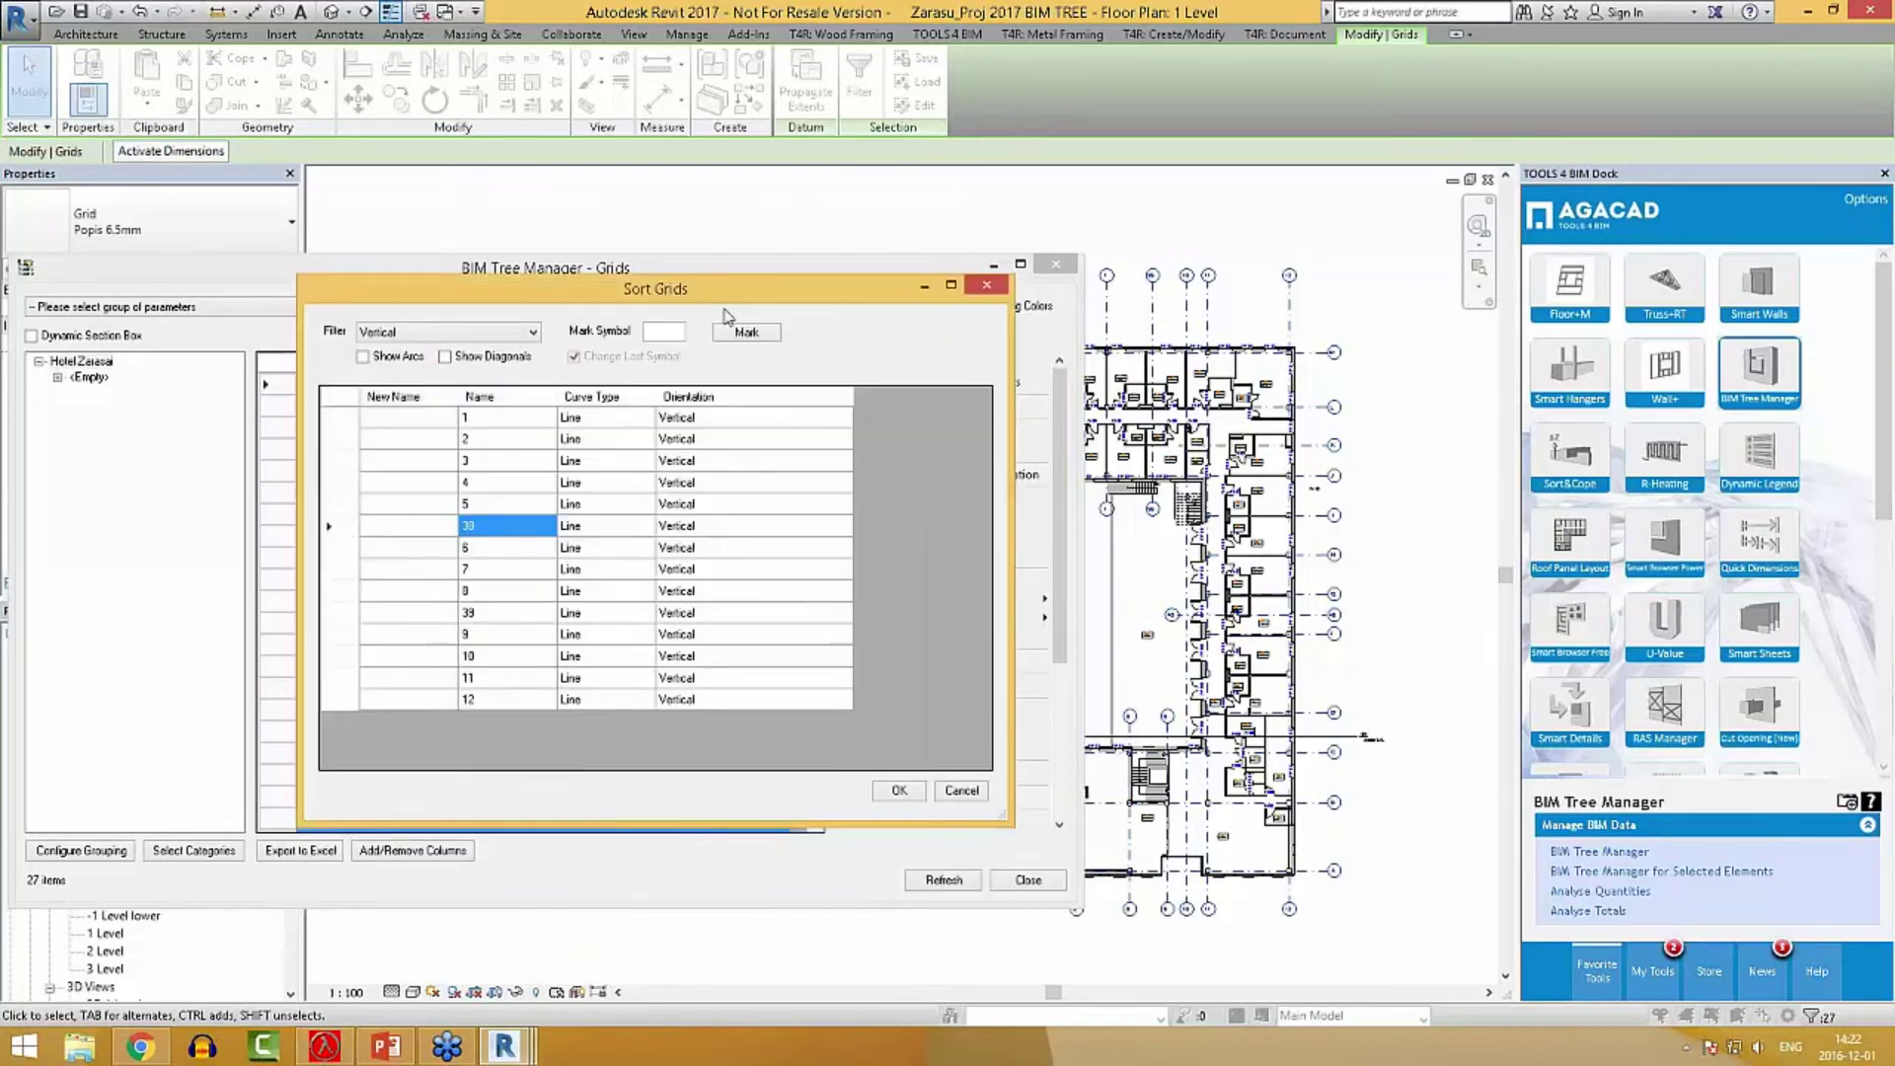
Filter the list to Horizontal, generate new grid names starting from mark symbol A, and check them against the current names.
click(381, 334)
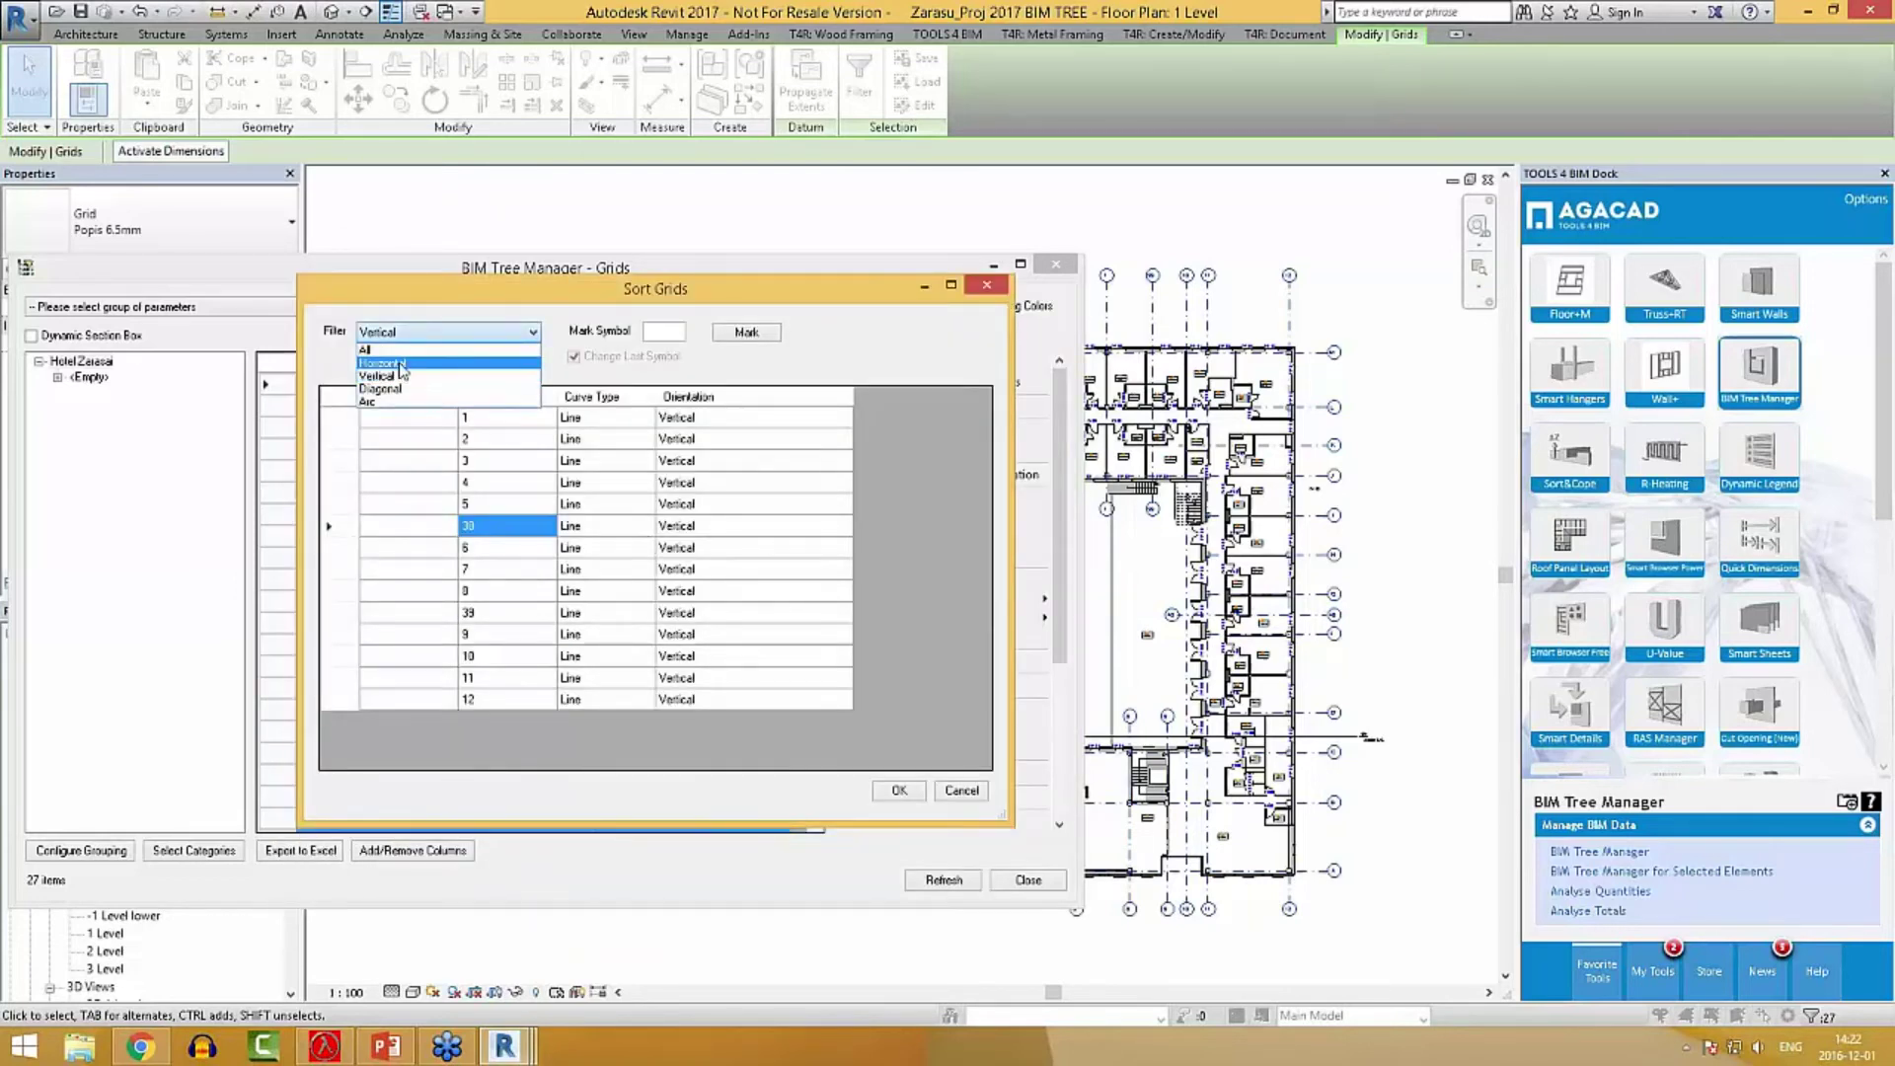
click(399, 365)
click(435, 422)
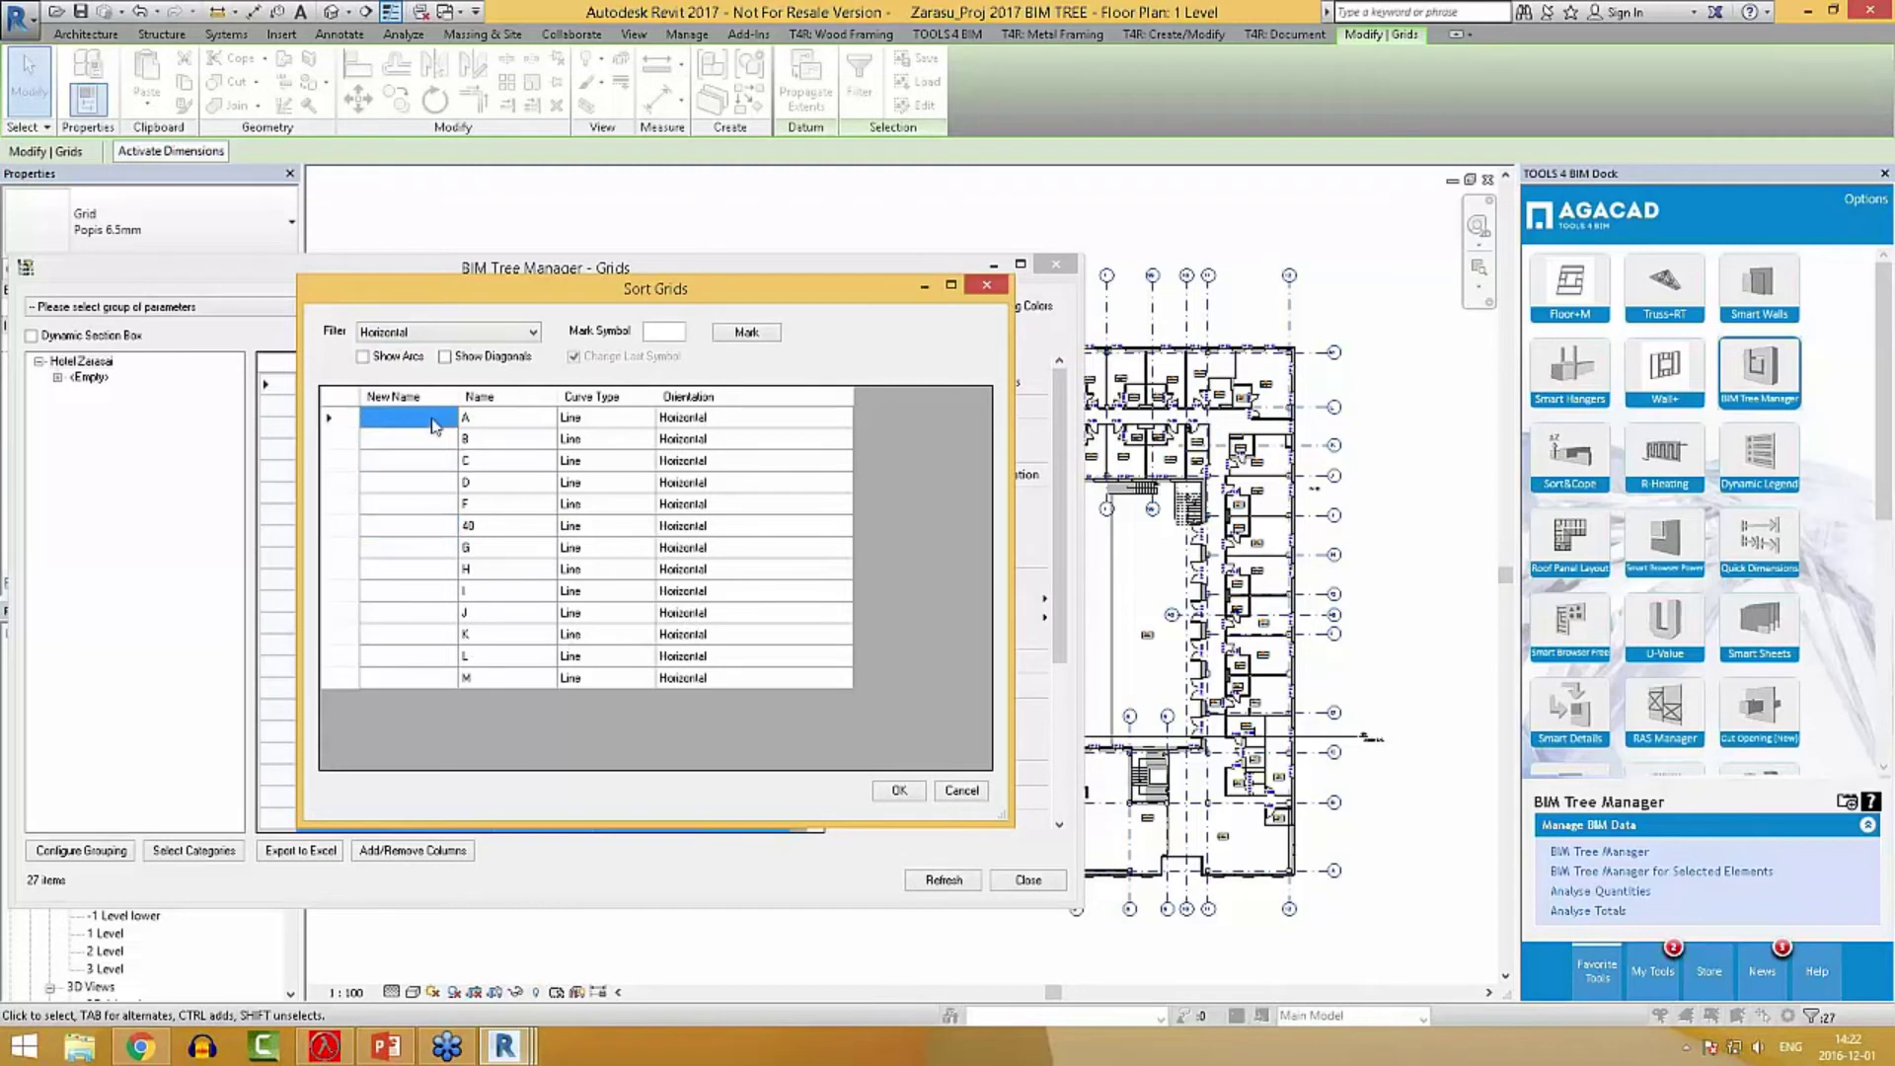
click(664, 333)
click(748, 334)
click(464, 590)
drag(503, 530, 413, 686)
click(403, 656)
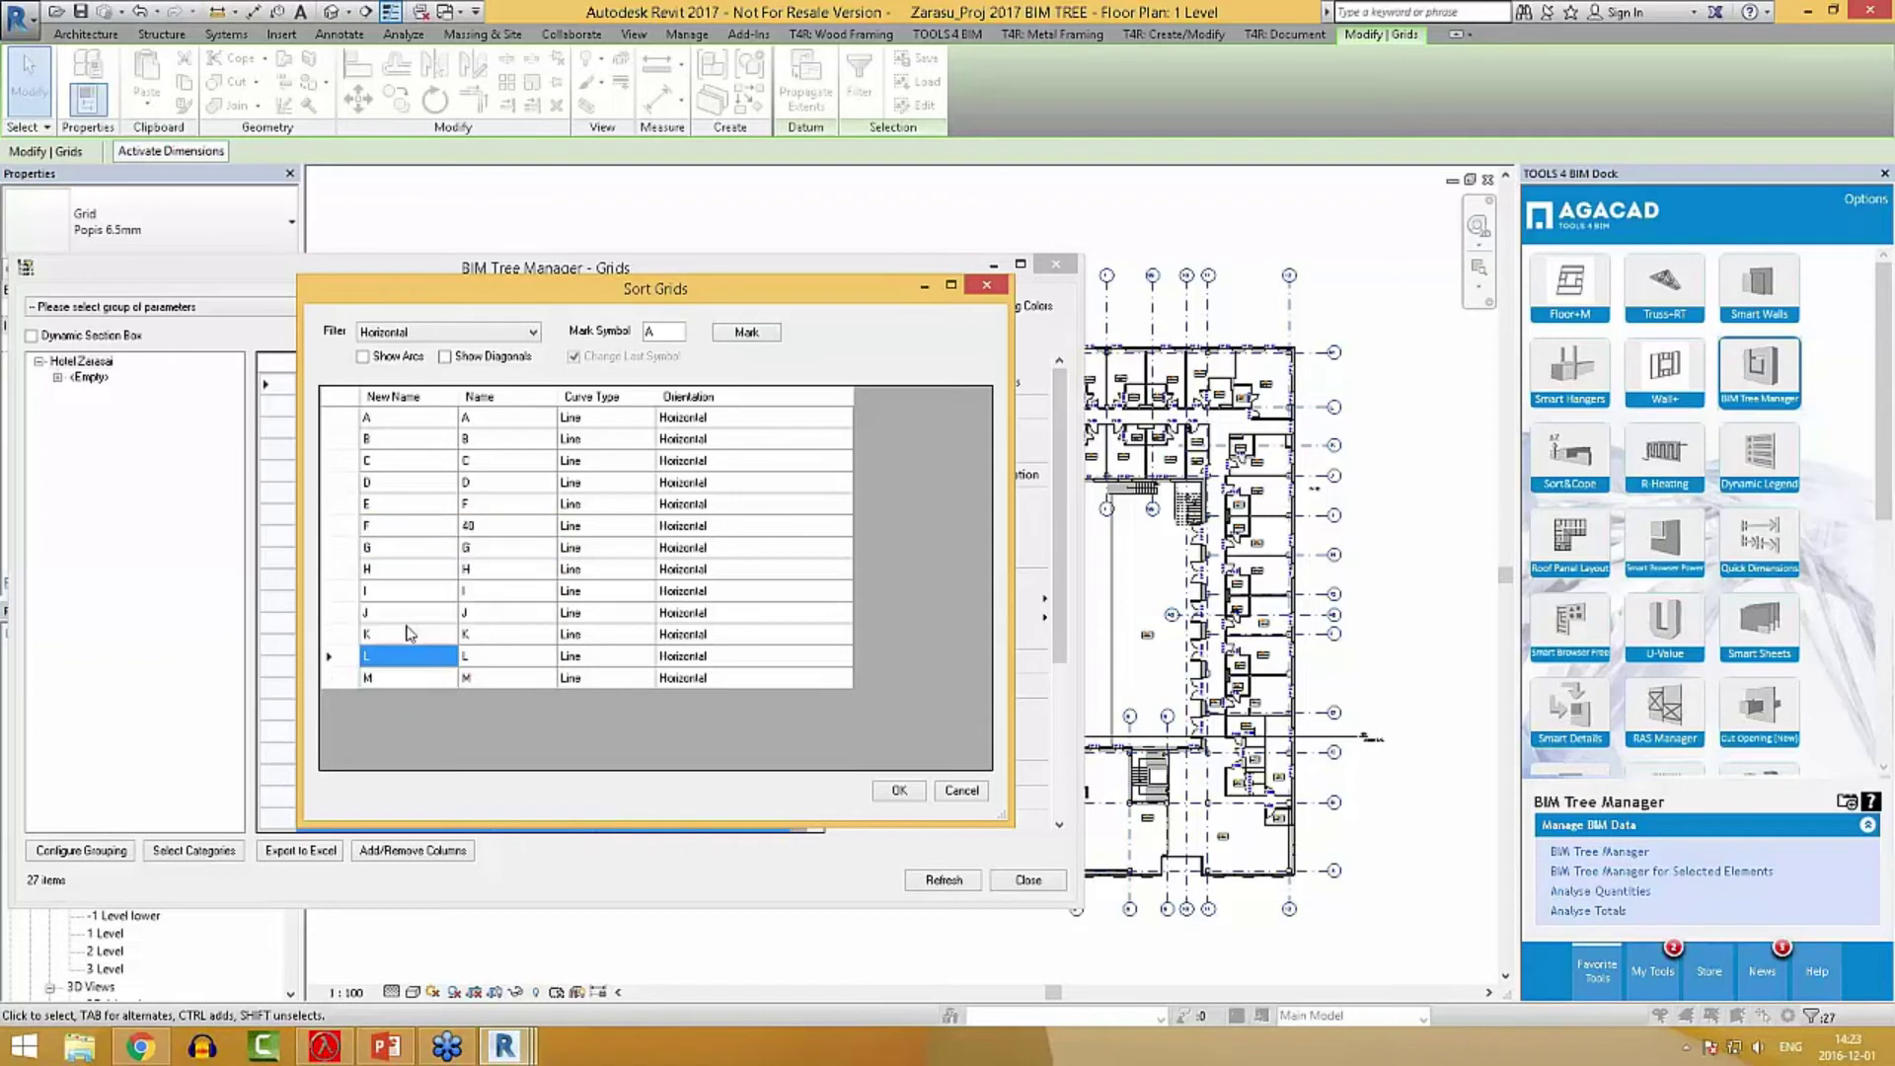
Try generating the horizontal grids' new names from mark symbol ab and check the resulting sequence.
click(409, 592)
click(411, 573)
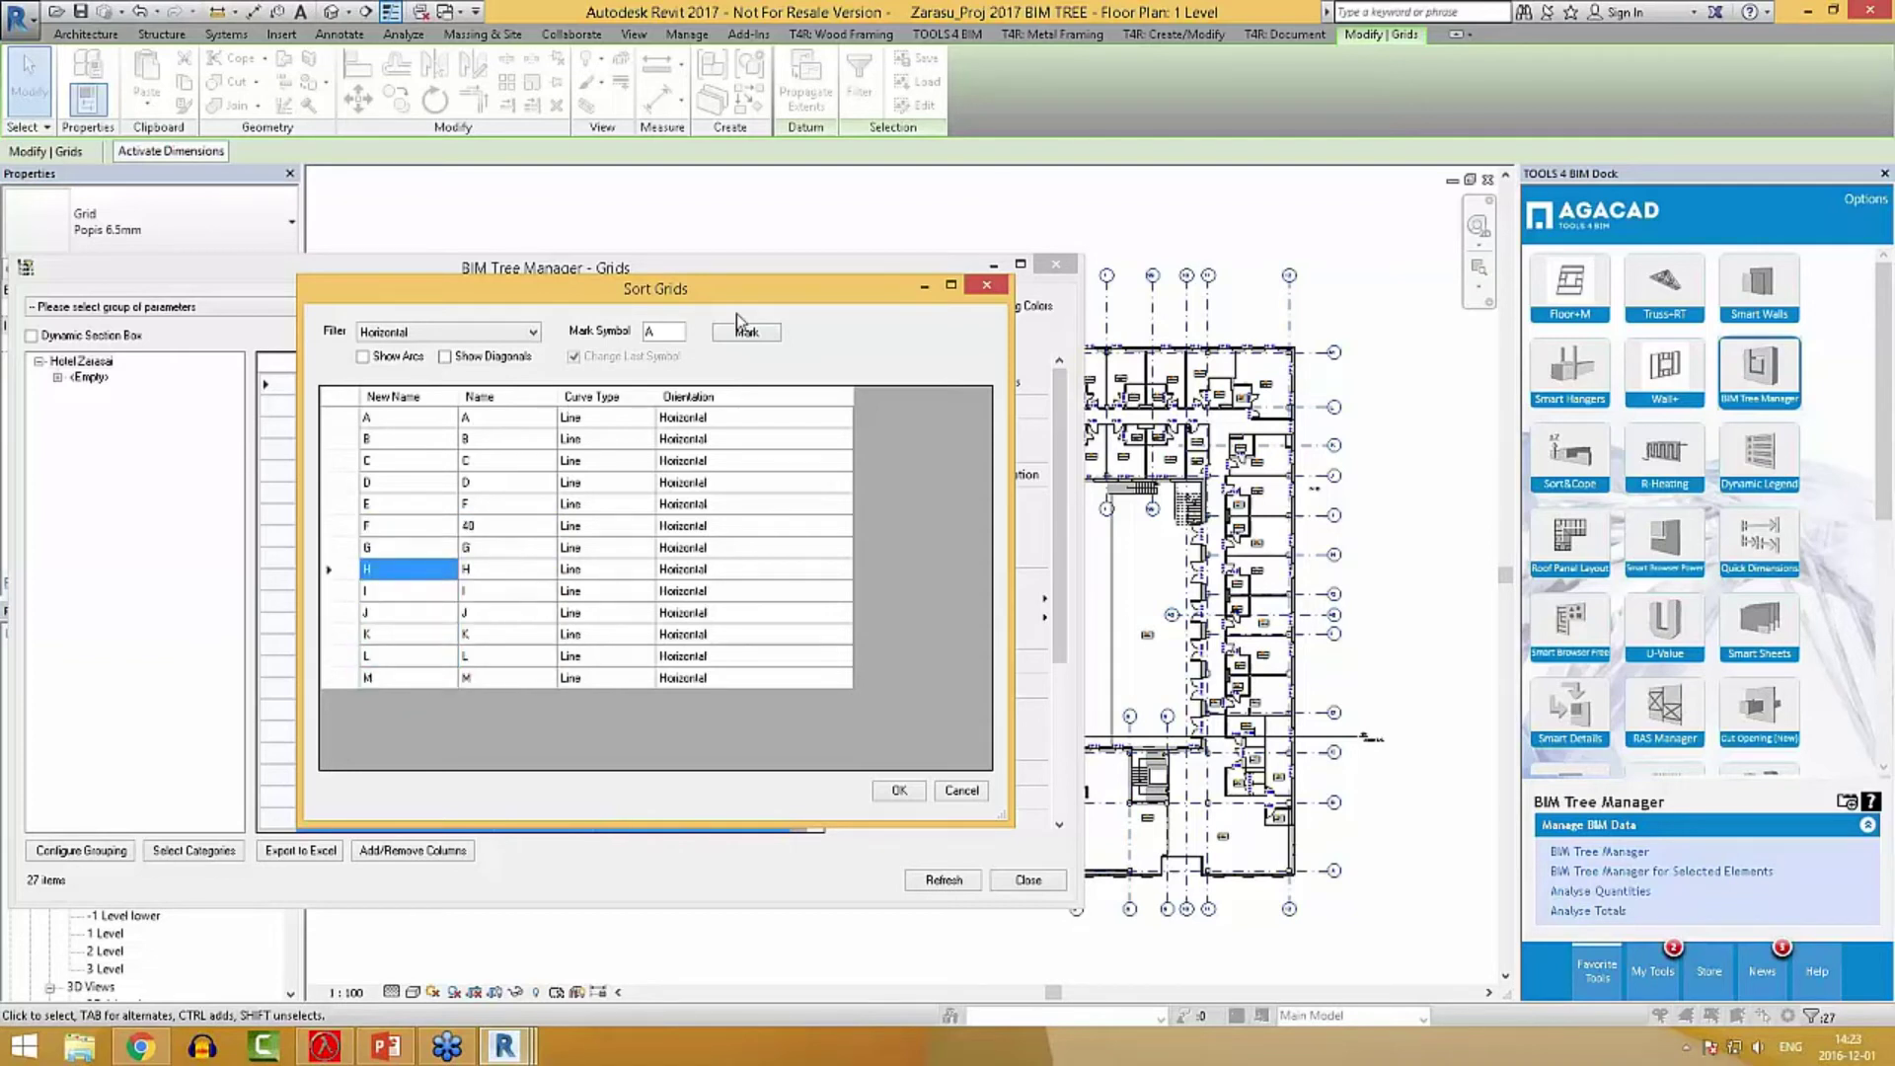
click(404, 420)
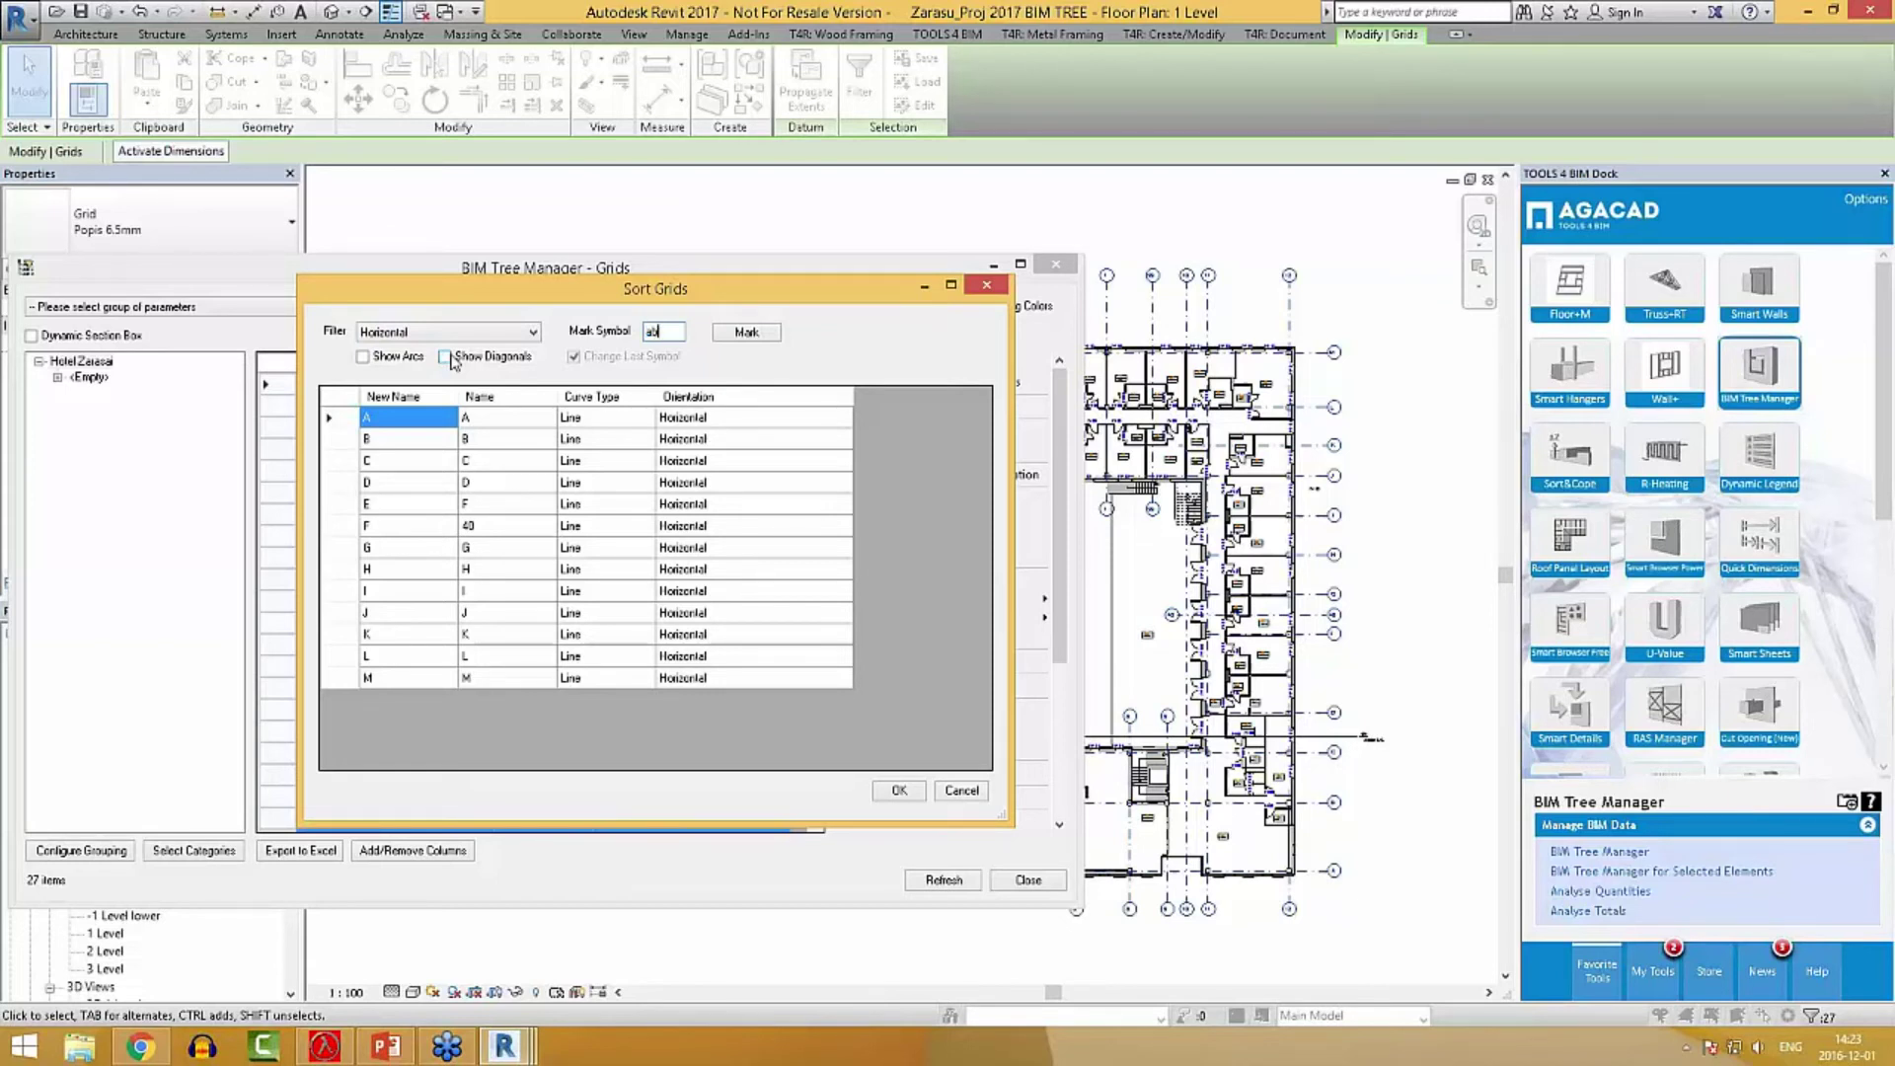
click(747, 333)
mouse_move(390, 417)
mouse_down()
mouse_move(417, 505)
mouse_move(409, 688)
mouse_up()
drag(417, 422, 419, 633)
click(407, 482)
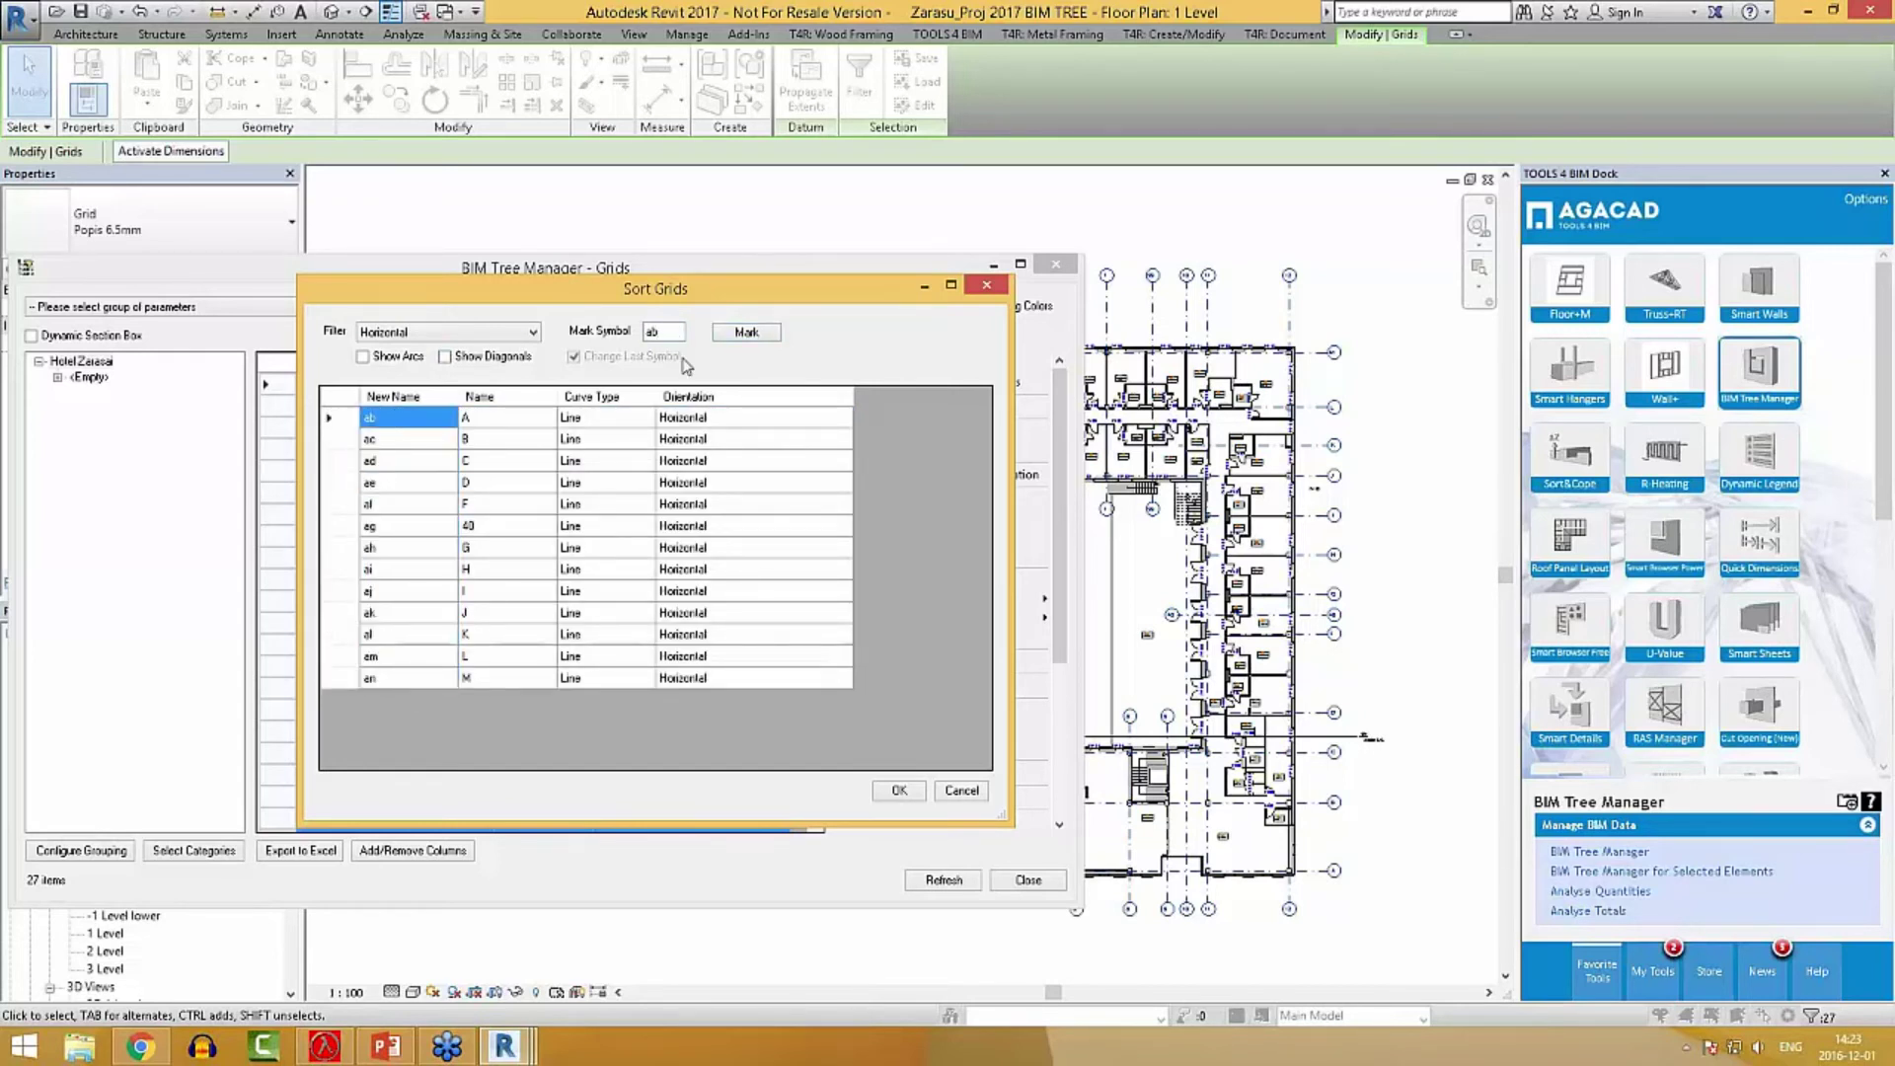
Regenerate the horizontal grids' new names from mark symbol A and check the row of grid 40.
text(a)
click(739, 334)
click(371, 530)
drag(388, 420, 402, 677)
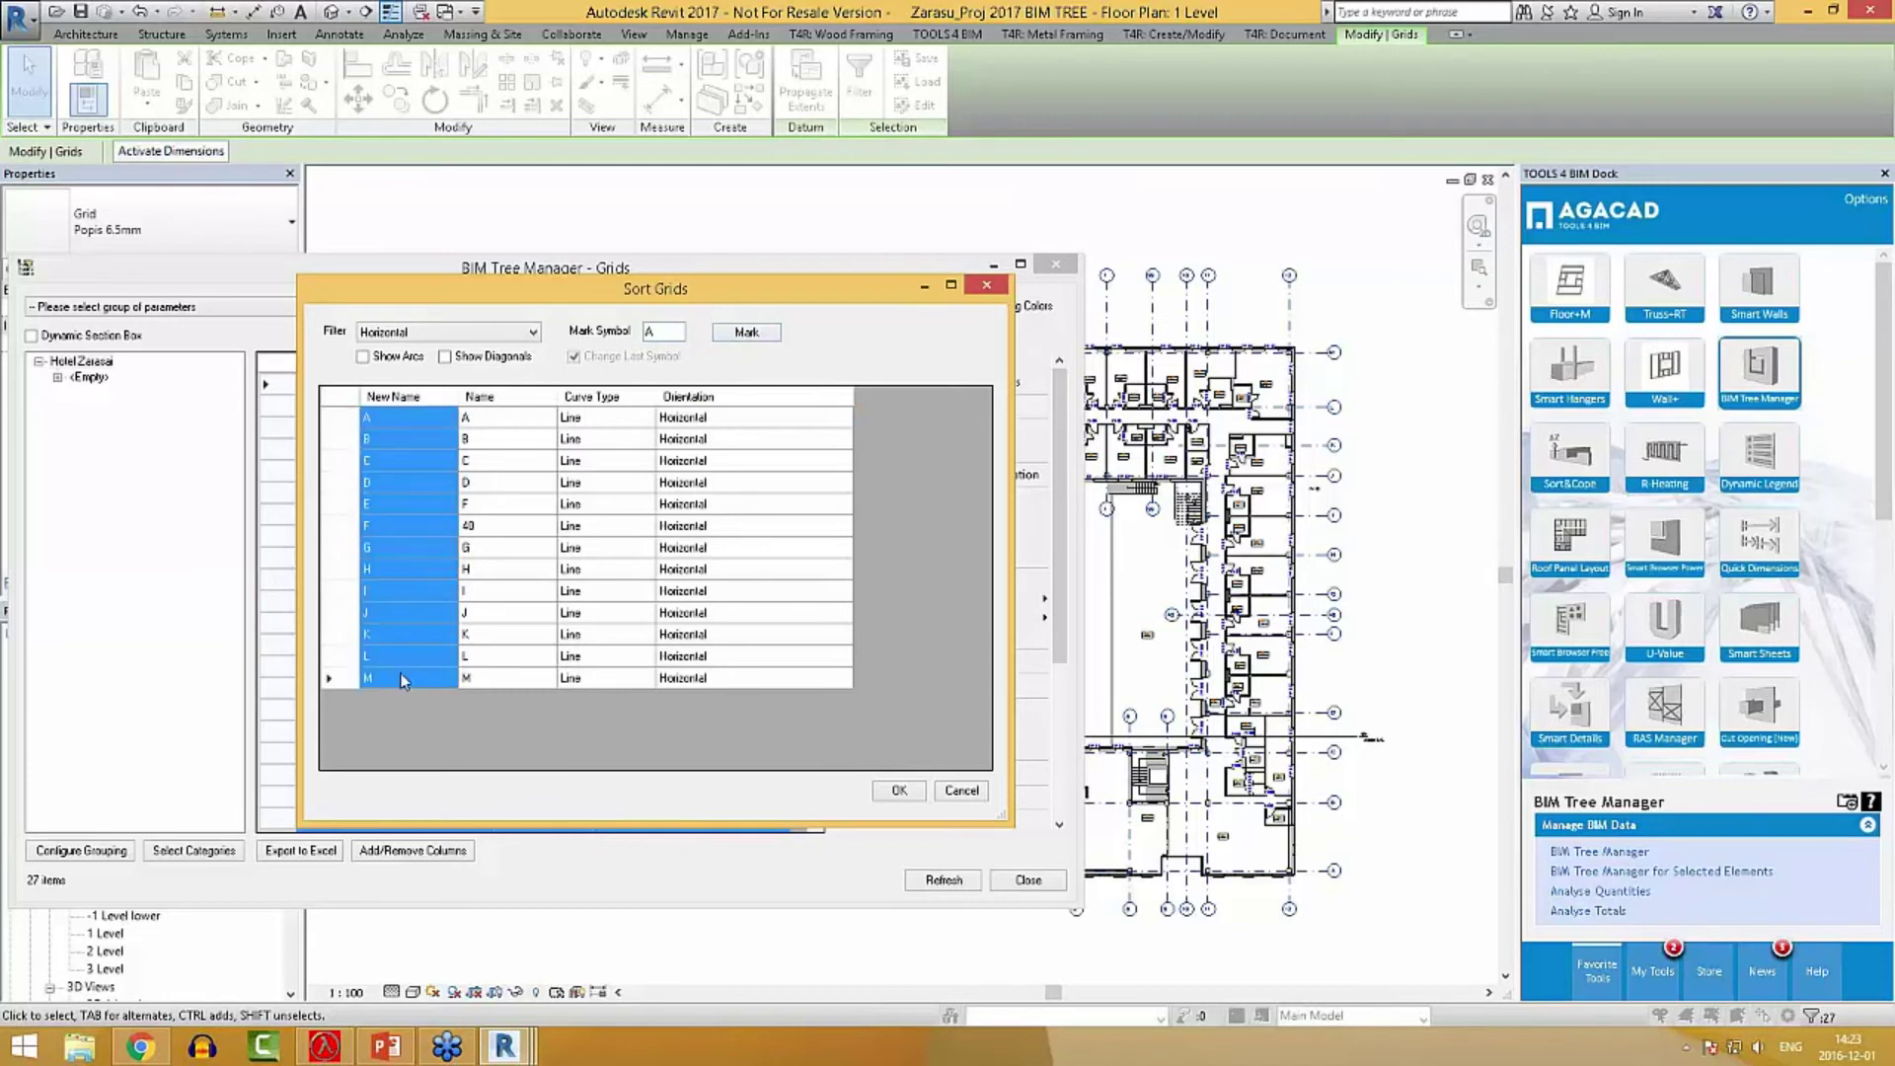
Filter the Sort Grids list to Vertical and generate new grid names starting from mark symbol 1'.
click(431, 336)
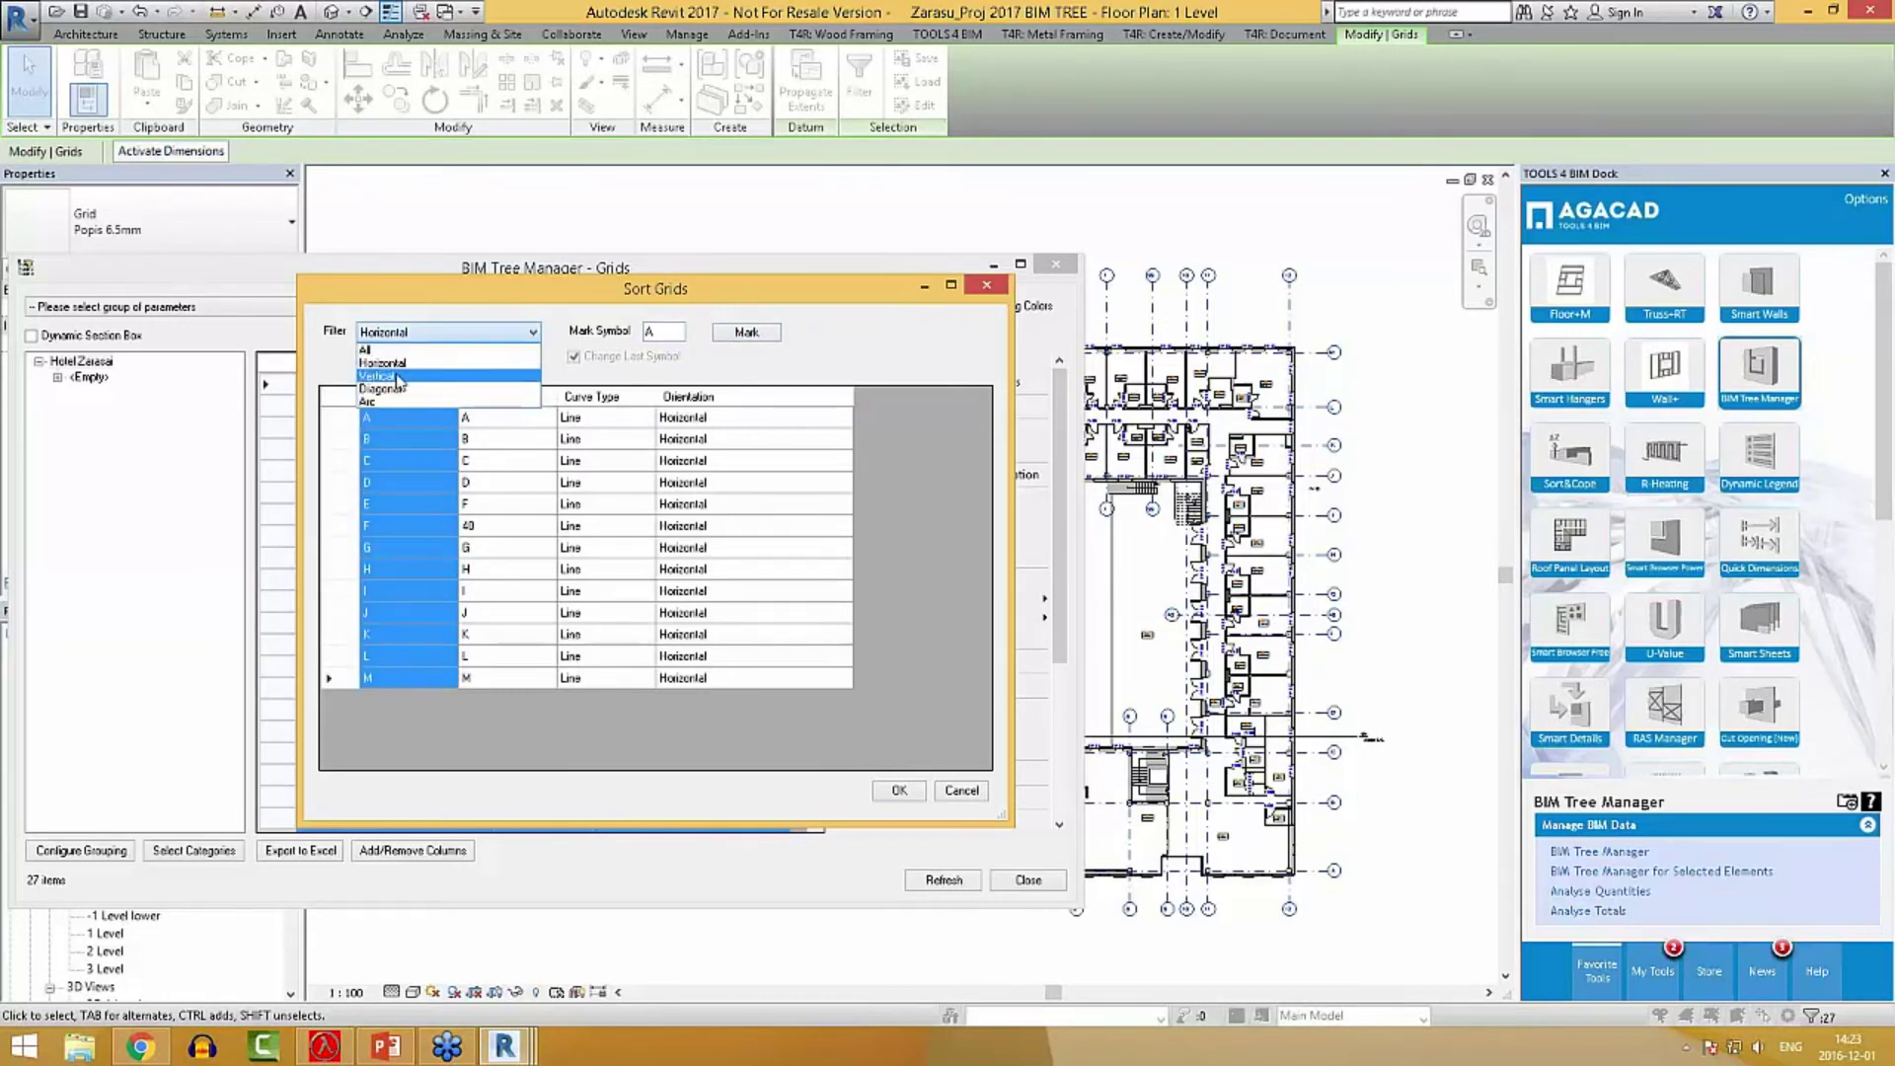
click(404, 376)
click(413, 549)
click(415, 419)
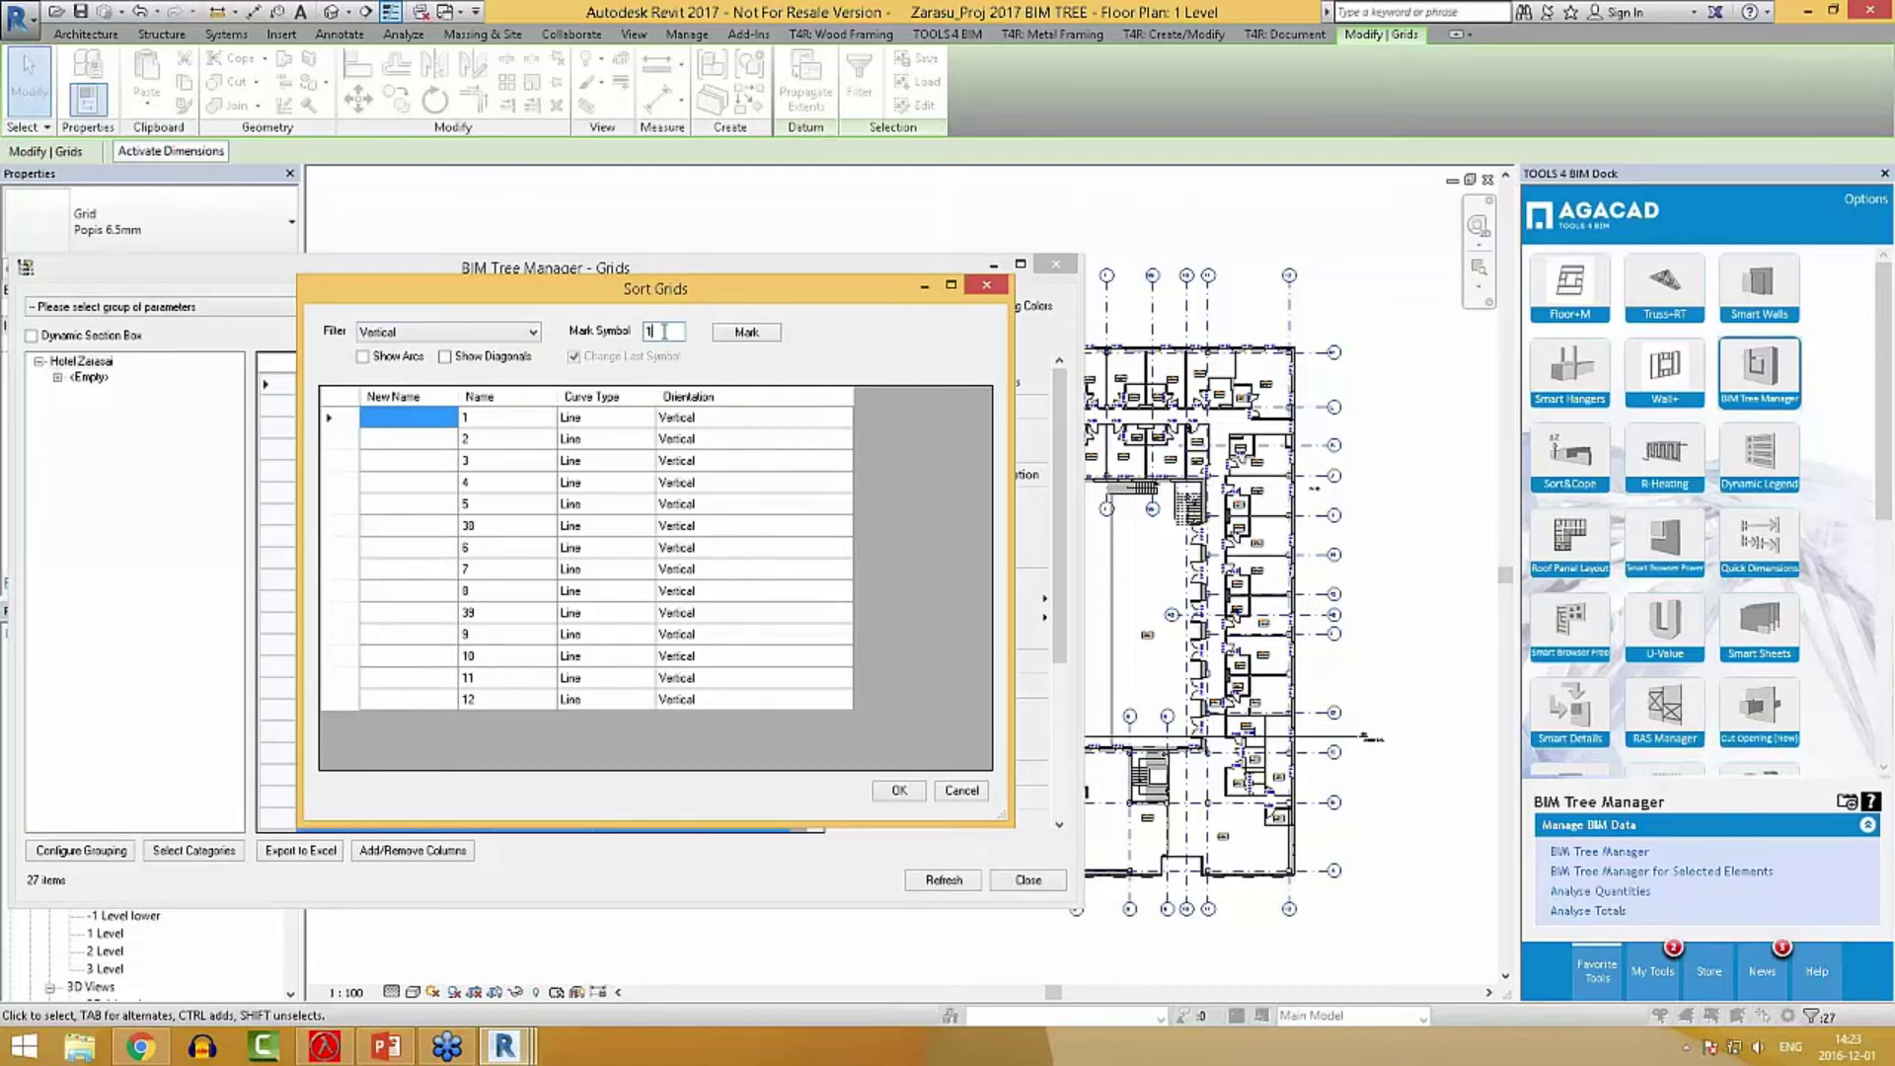
drag(405, 417, 410, 700)
click(370, 594)
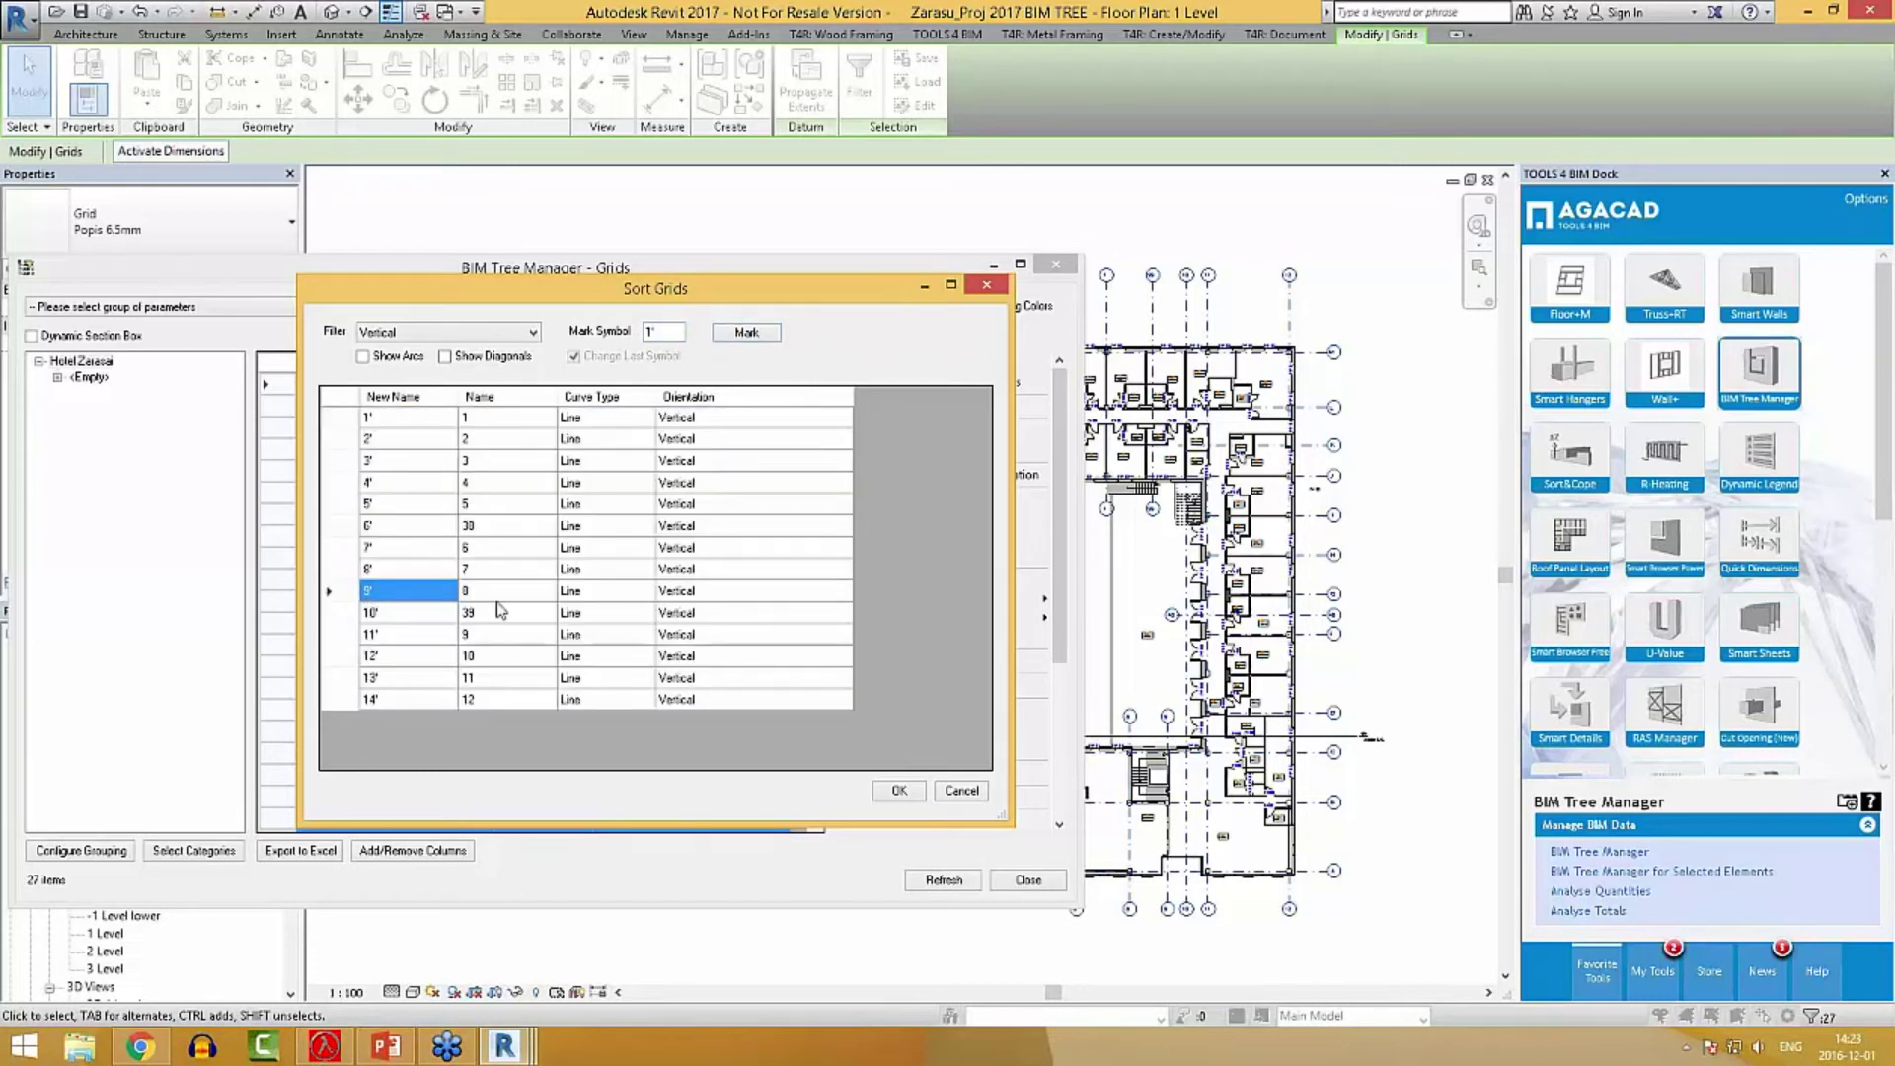
Check the new names around vertical grids 38 and 39, and apply the sorted names to the model.
drag(493, 533, 440, 526)
mouse_move(498, 610)
mouse_down()
mouse_move(417, 620)
mouse_move(394, 702)
mouse_up()
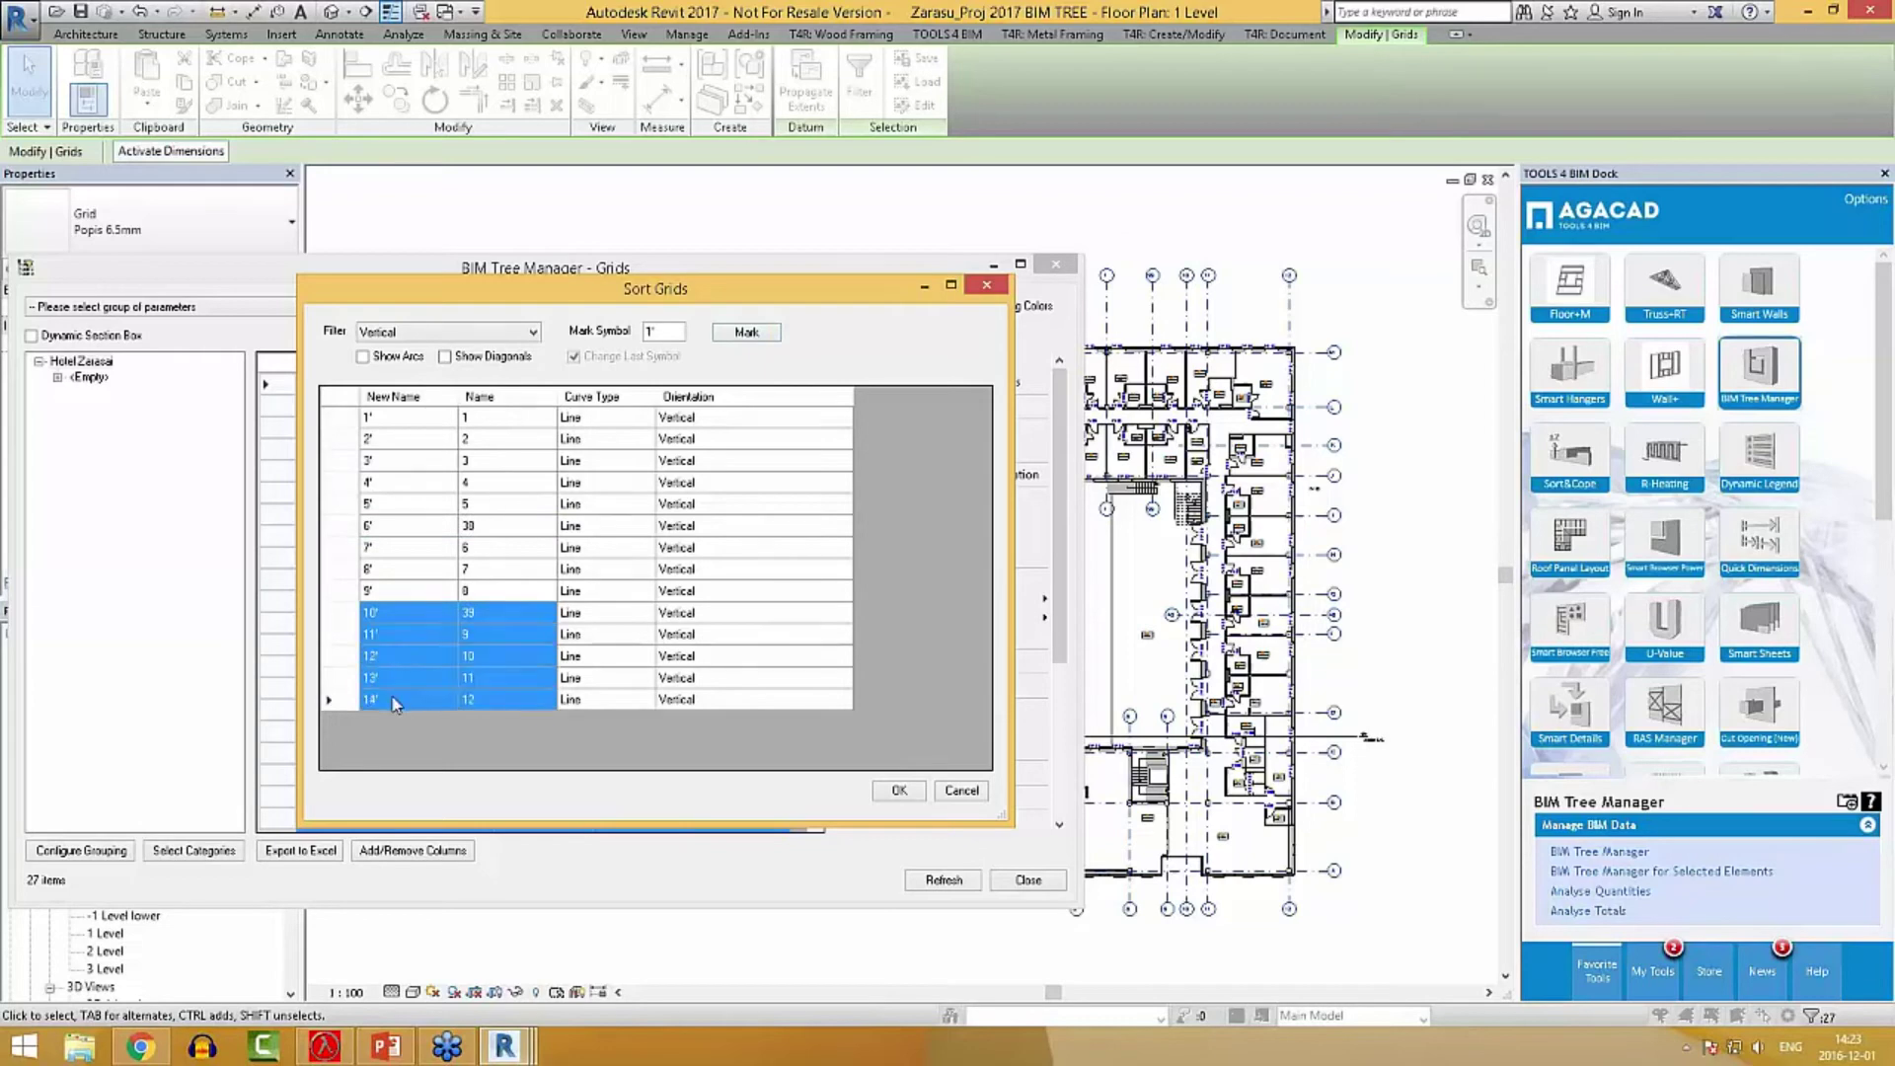
click(400, 592)
drag(423, 529, 471, 532)
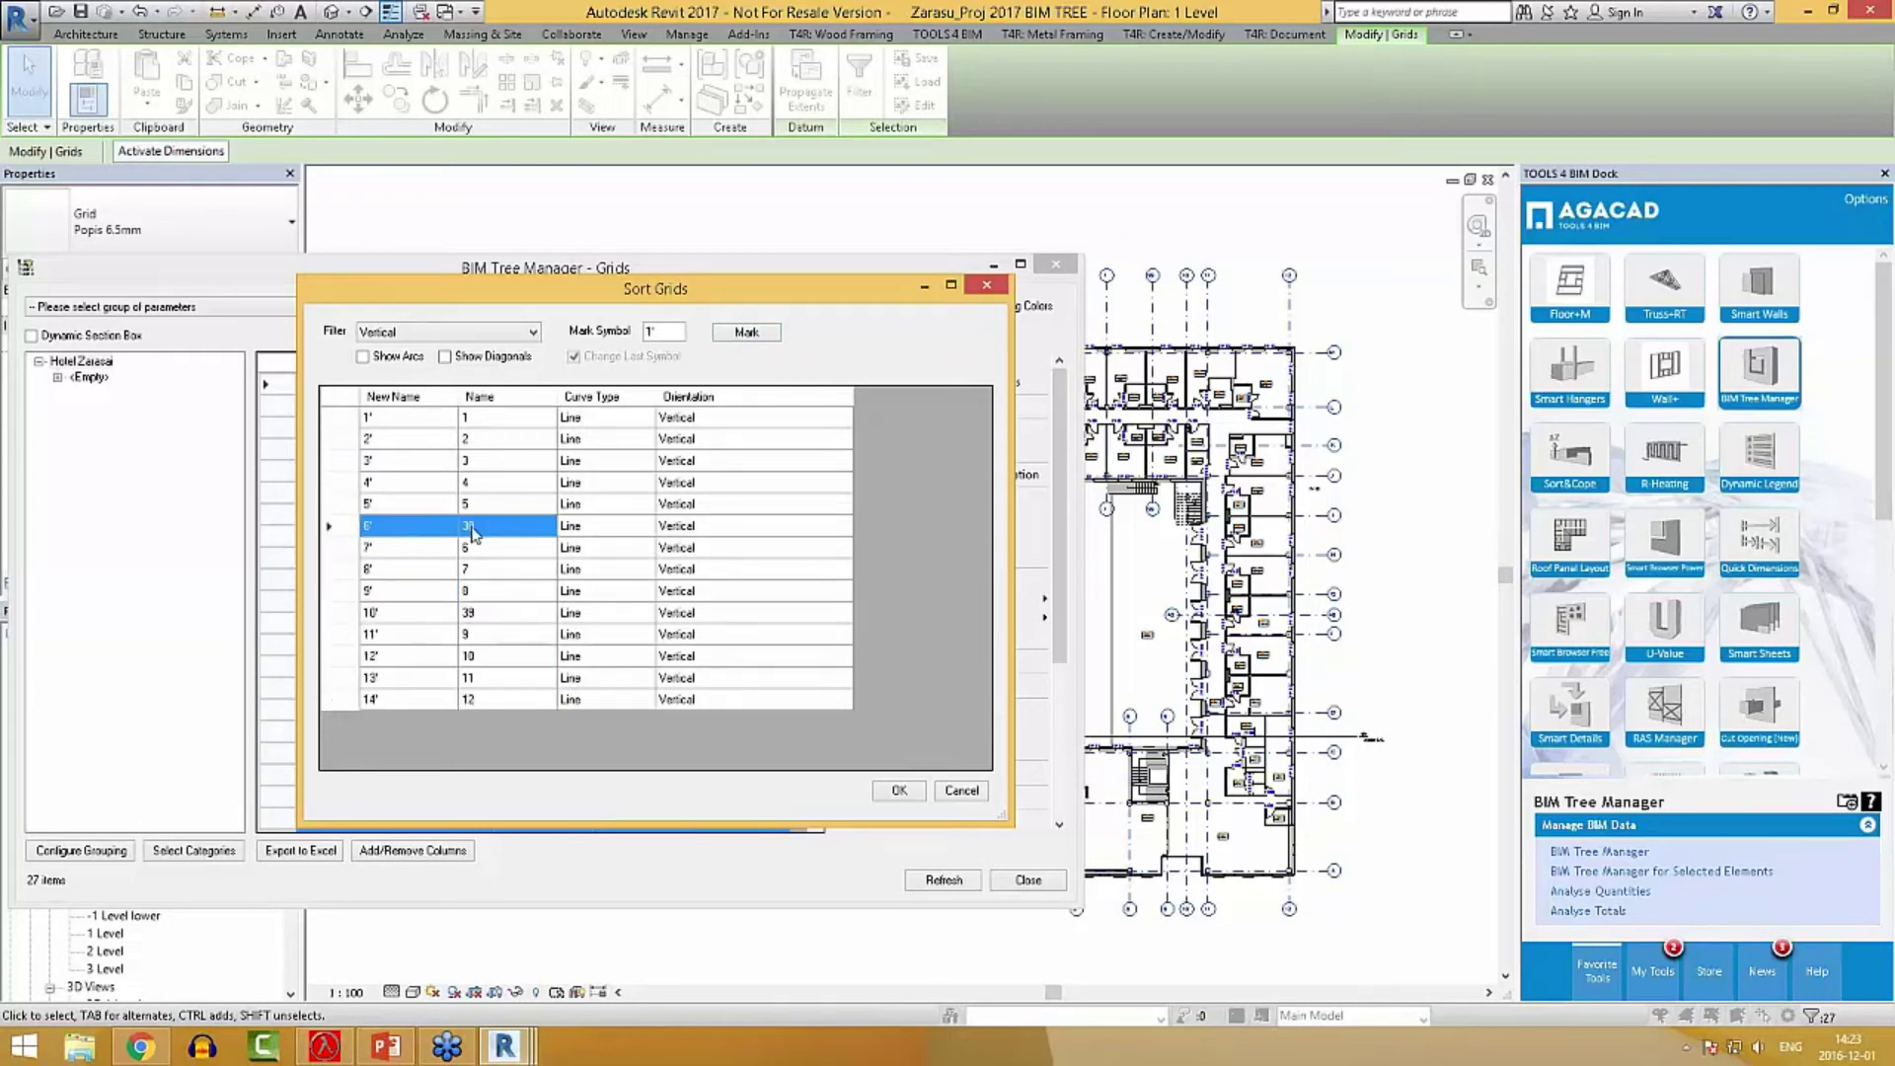
click(898, 791)
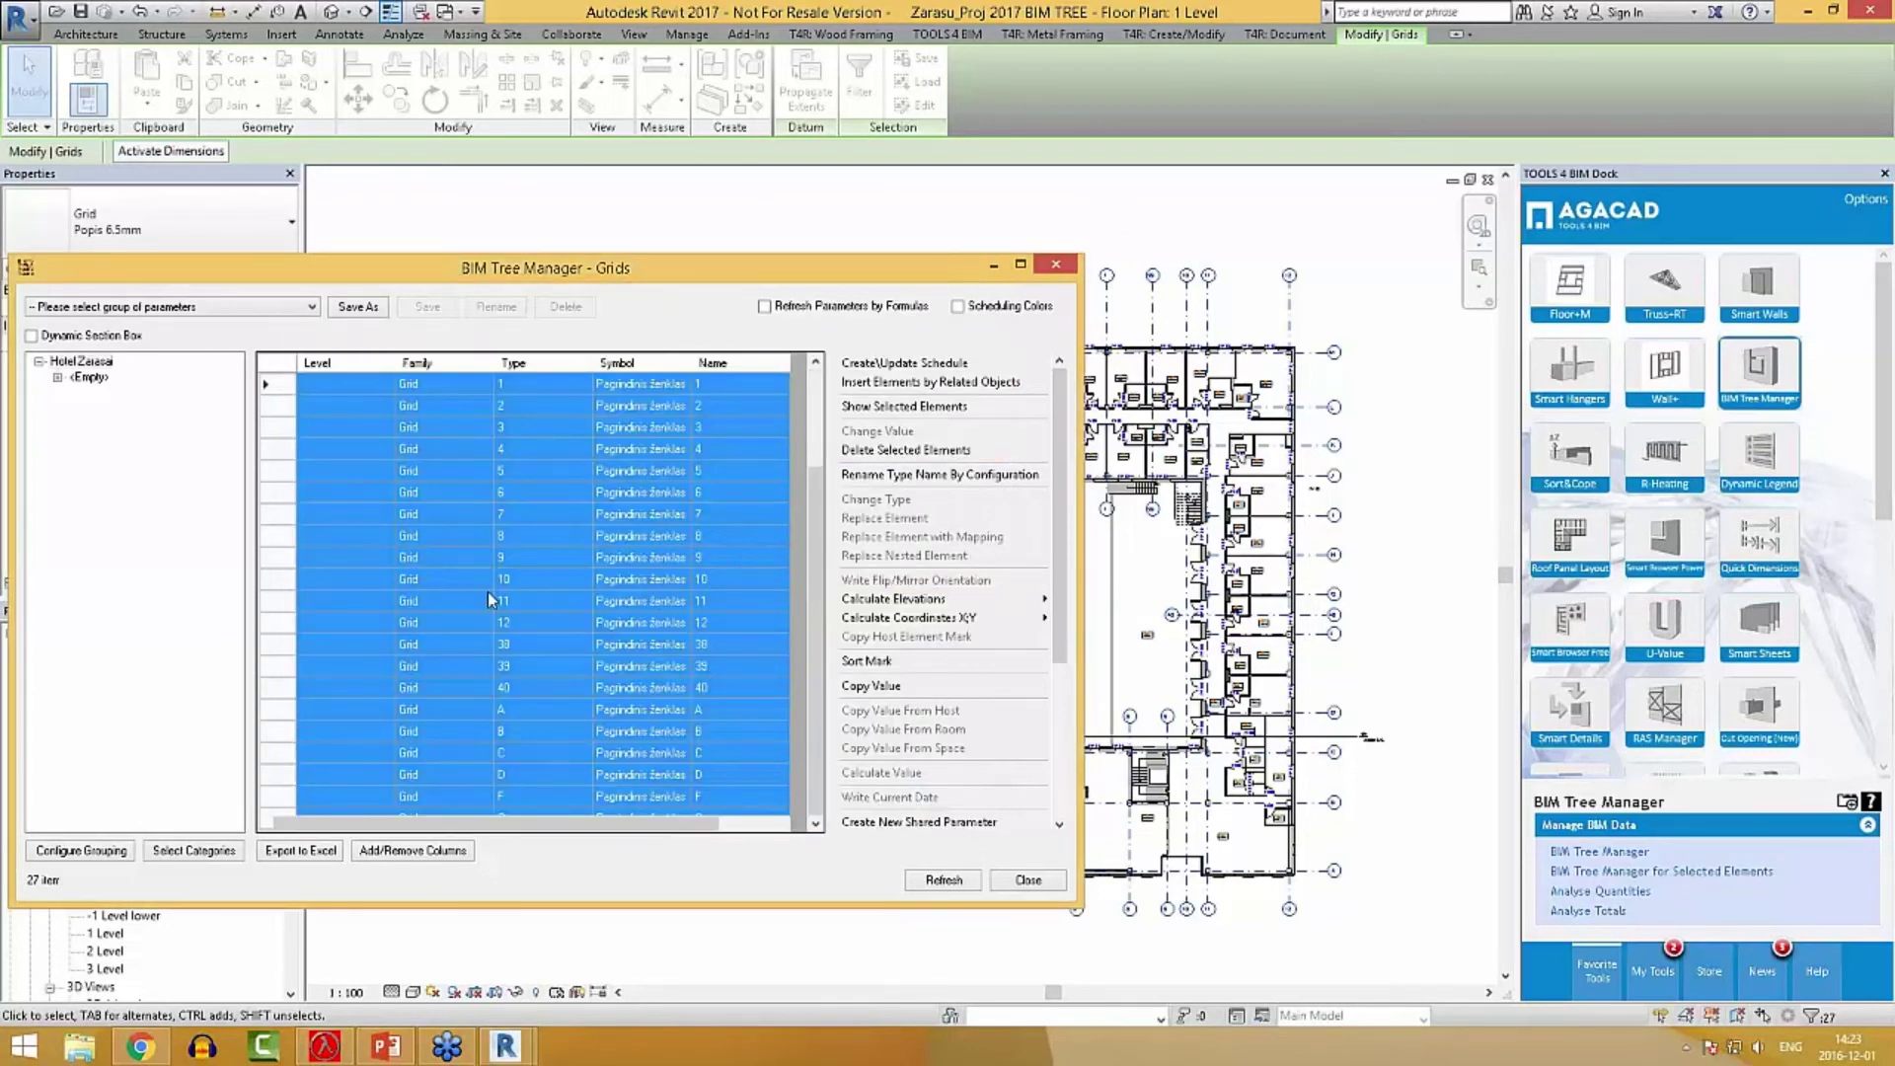
Examine the renamed horizontal grids in the floor plan, especially grid F between E and G.
click(1428, 604)
scroll(1428, 604, up, 3)
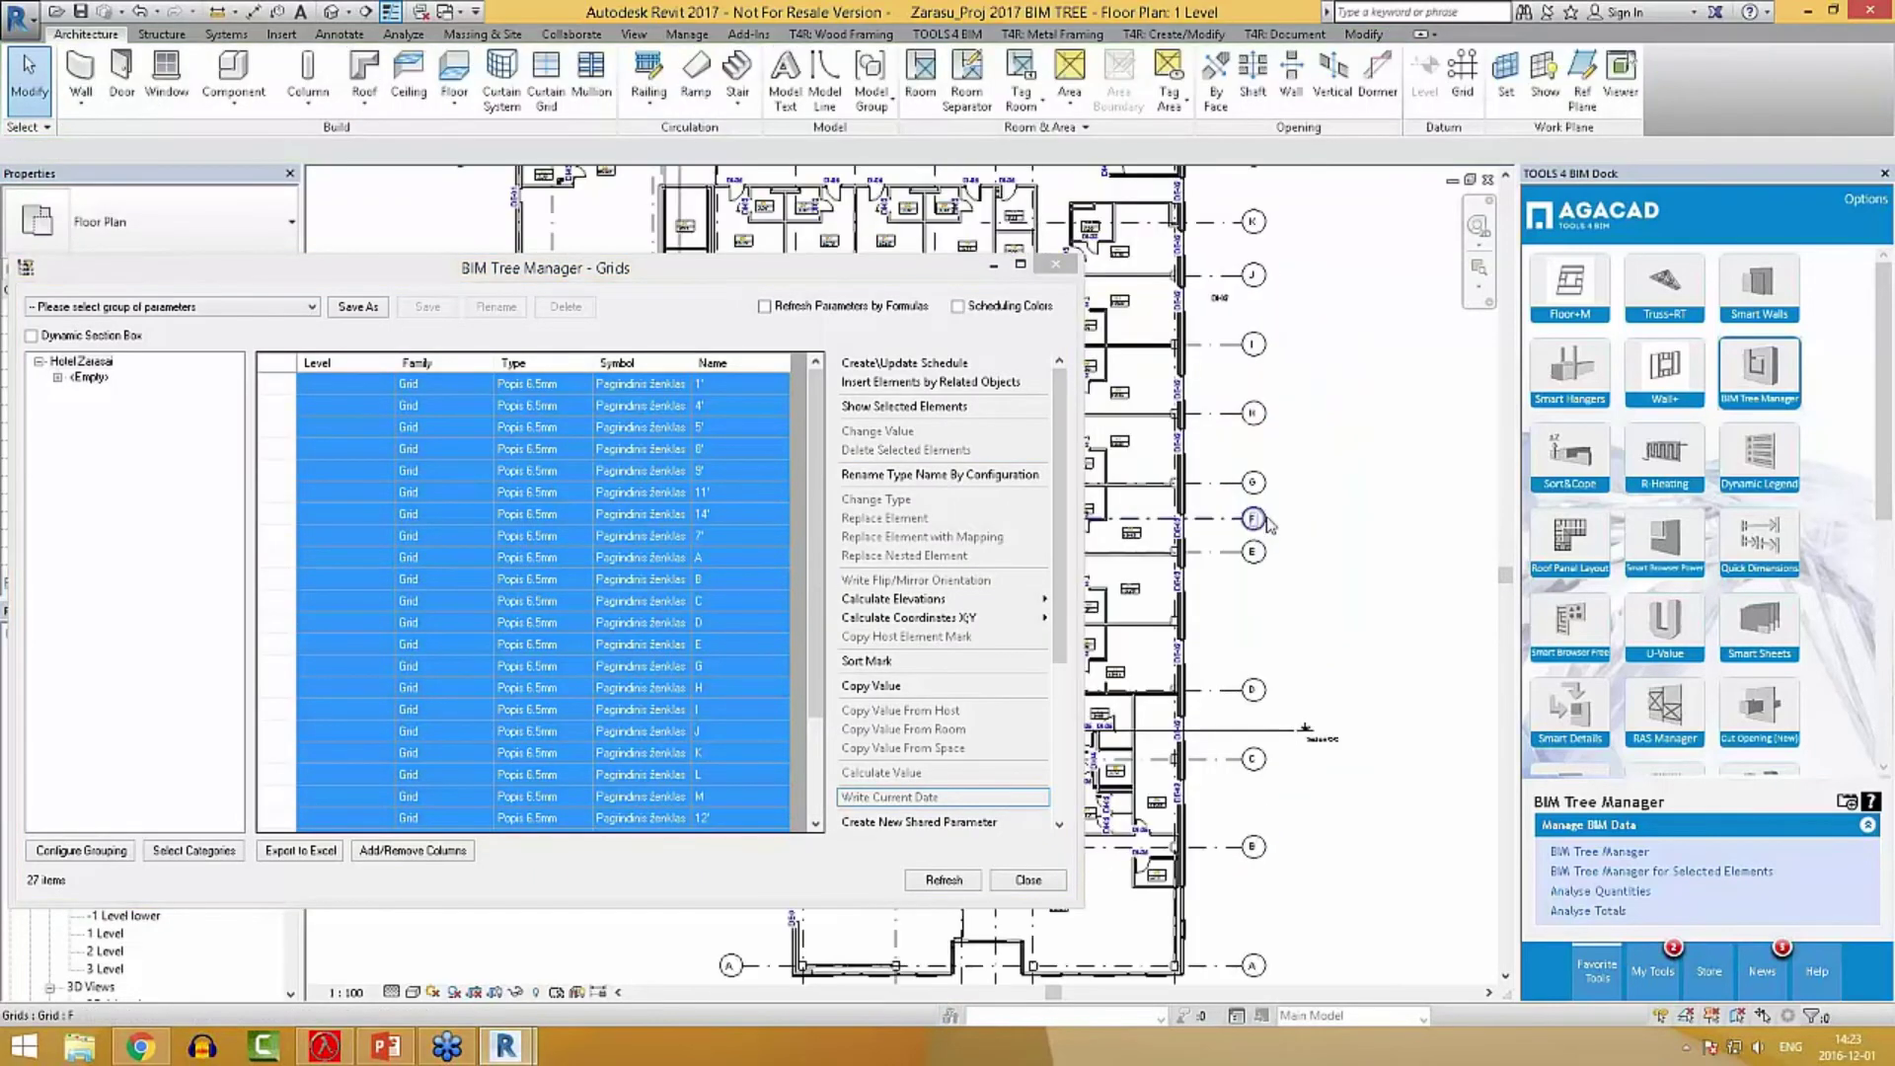
scroll(1430, 487, up, 4)
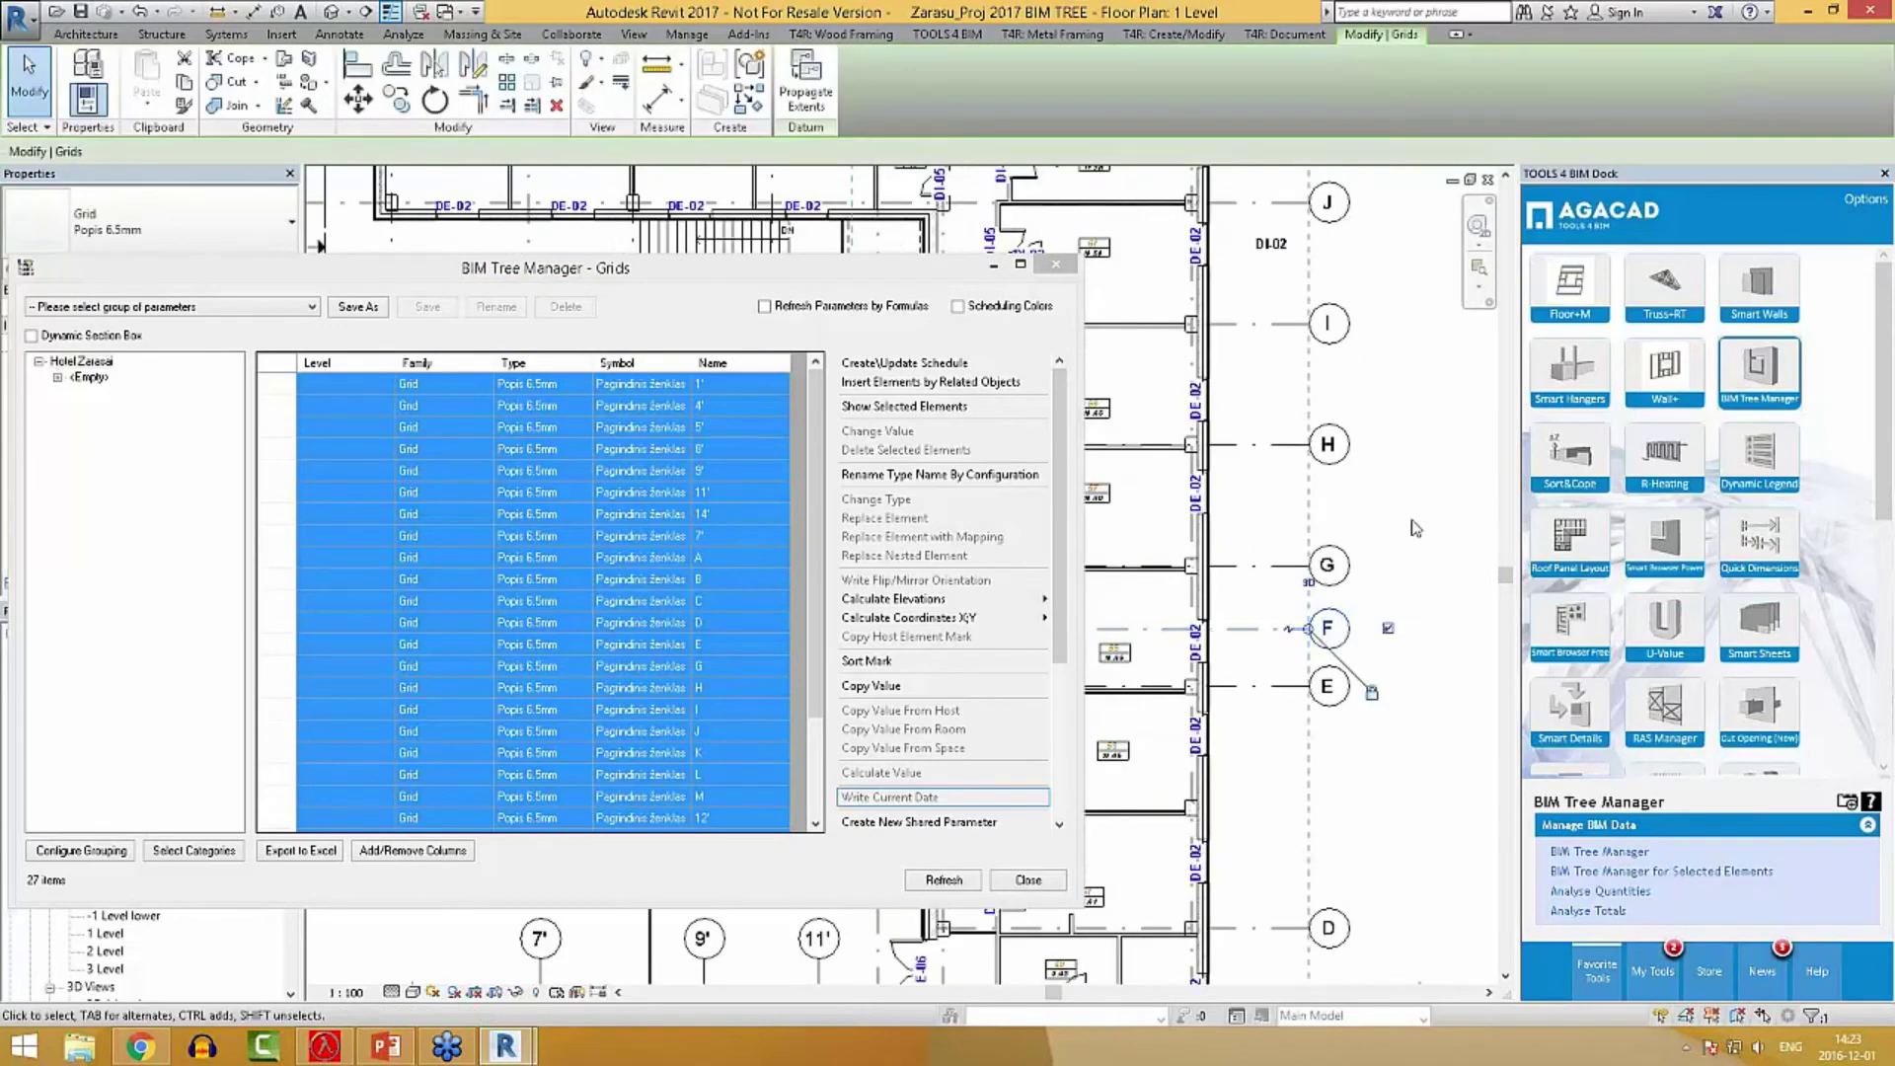
scroll(1402, 486, down, 5)
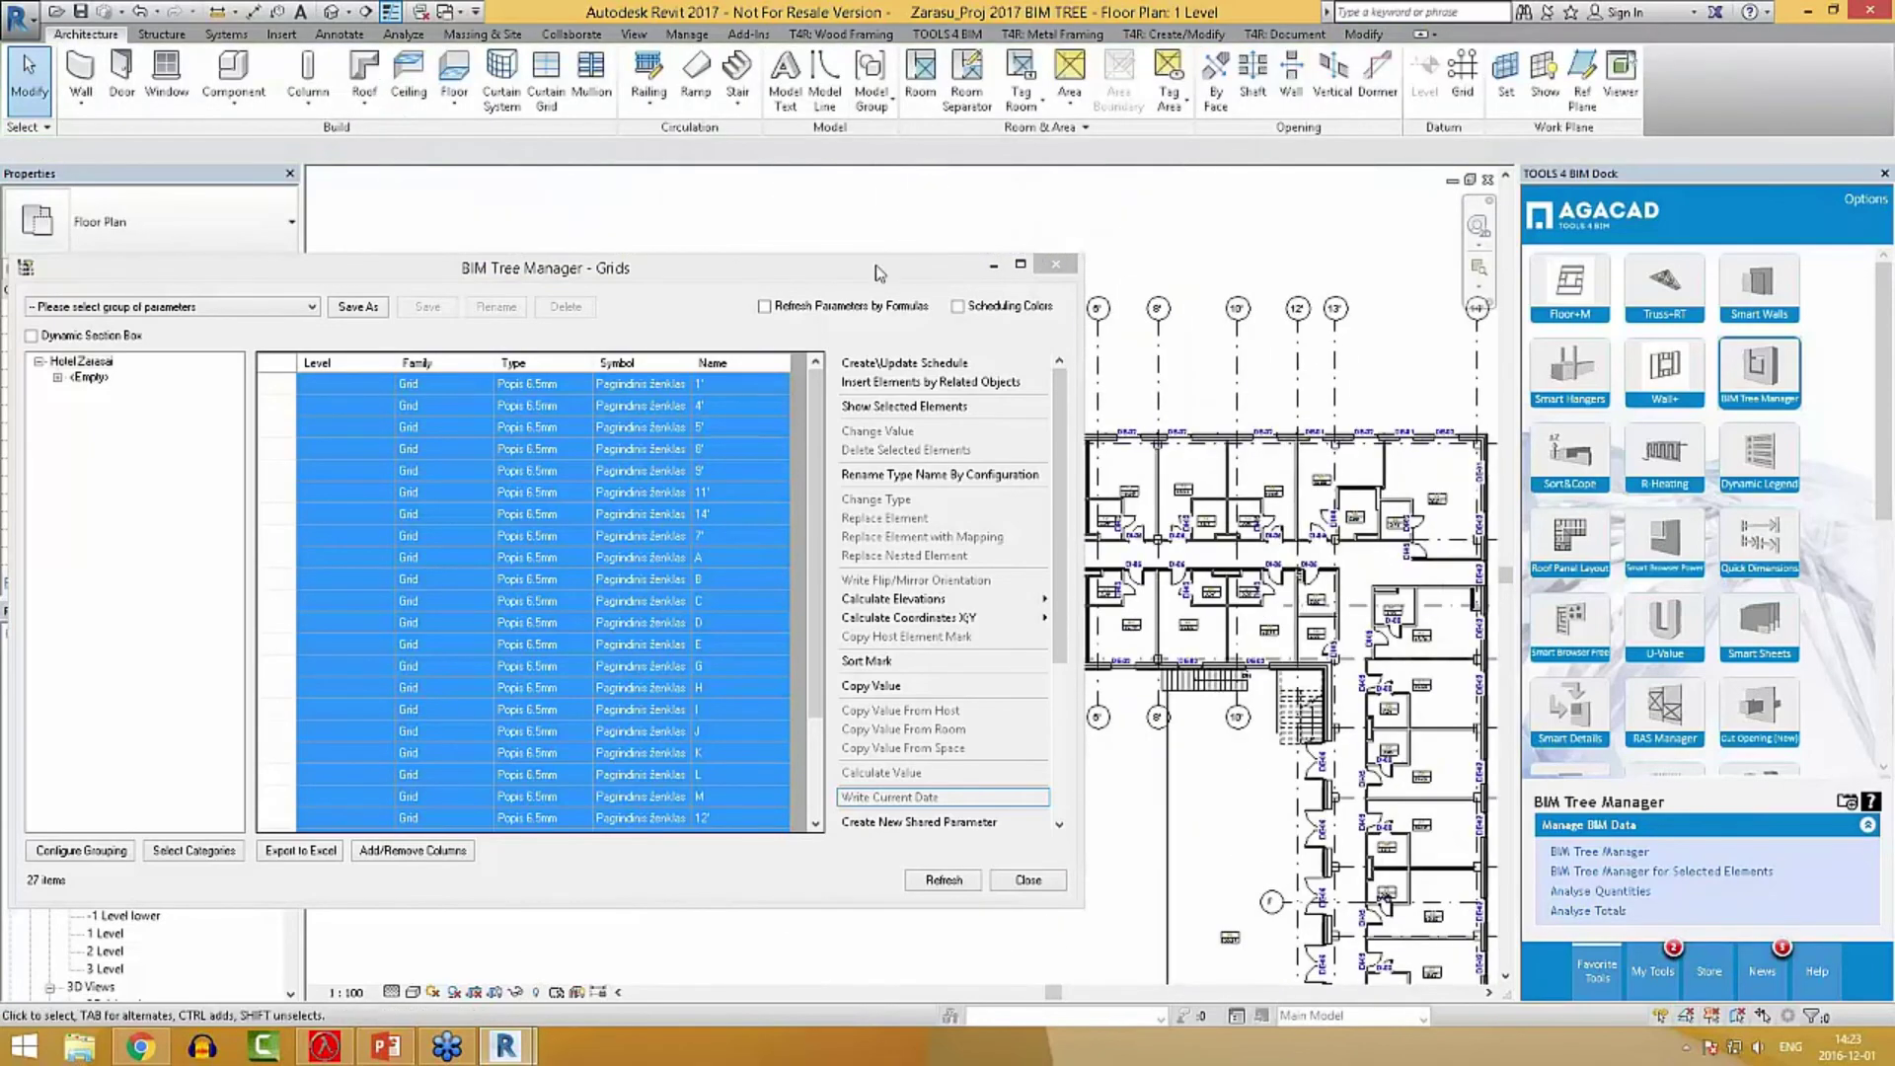
Move the BIM Tree Manager window off the plan and examine the renamed vertical grids above the building.
drag(878, 267, 849, 724)
scroll(1152, 359, up, 3)
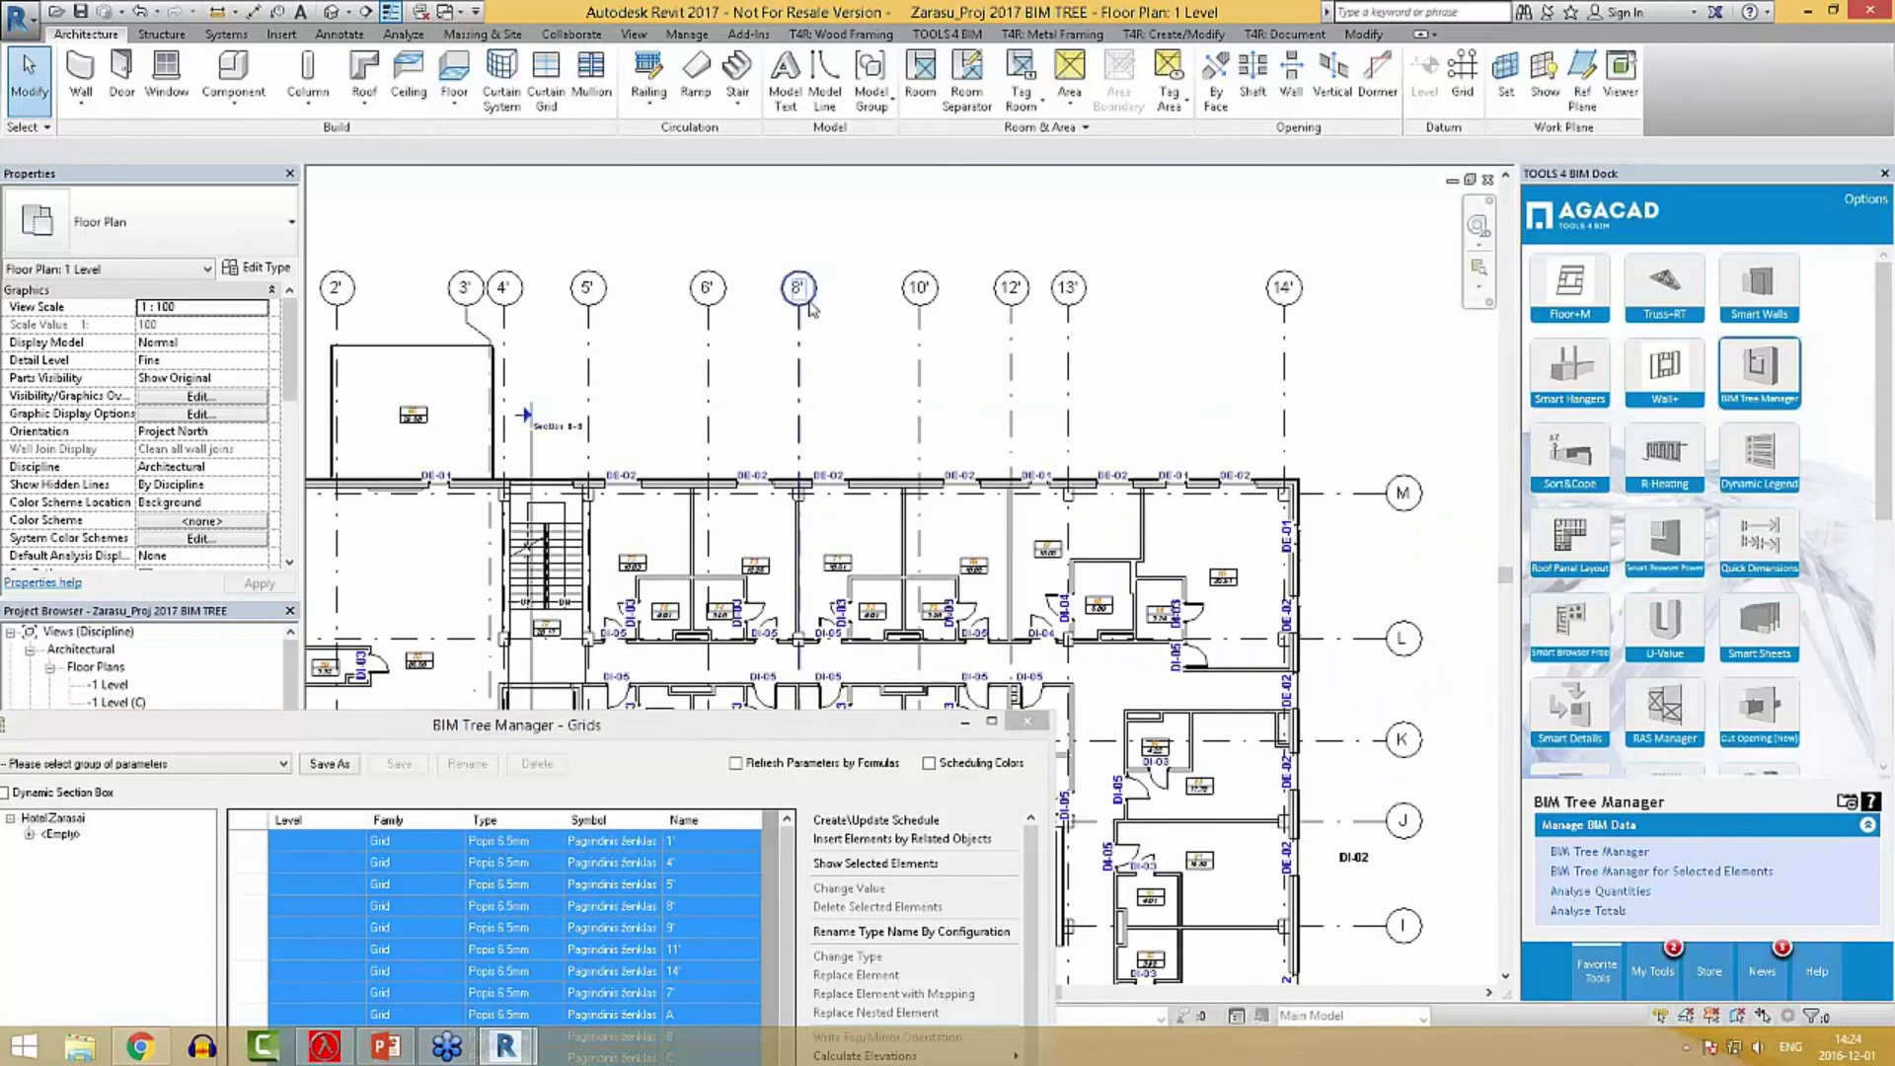
drag(322, 267, 1432, 363)
scroll(962, 403, down, 2)
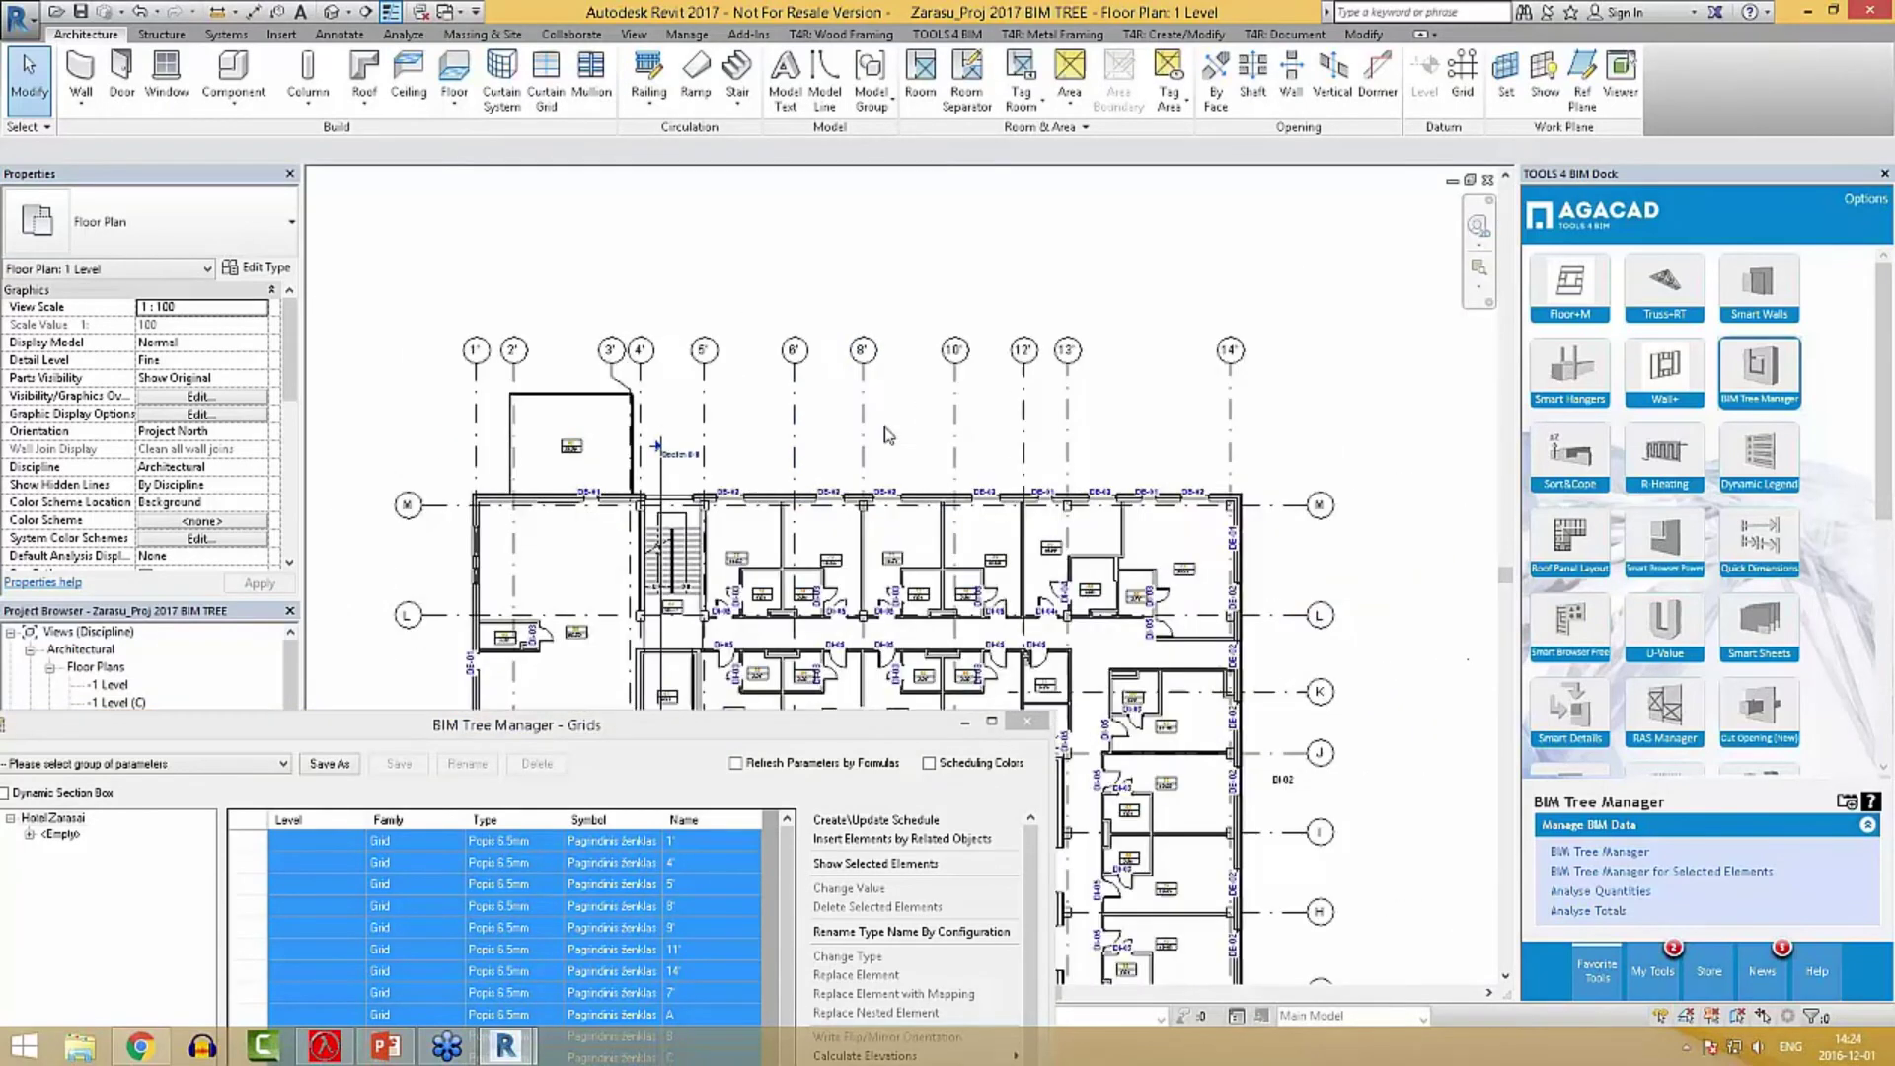
middle_drag(961, 403, 989, 329)
scroll(989, 413, down, 2)
Open the default 3D view of the hotel and close the BIM Tree Manager window.
click(333, 14)
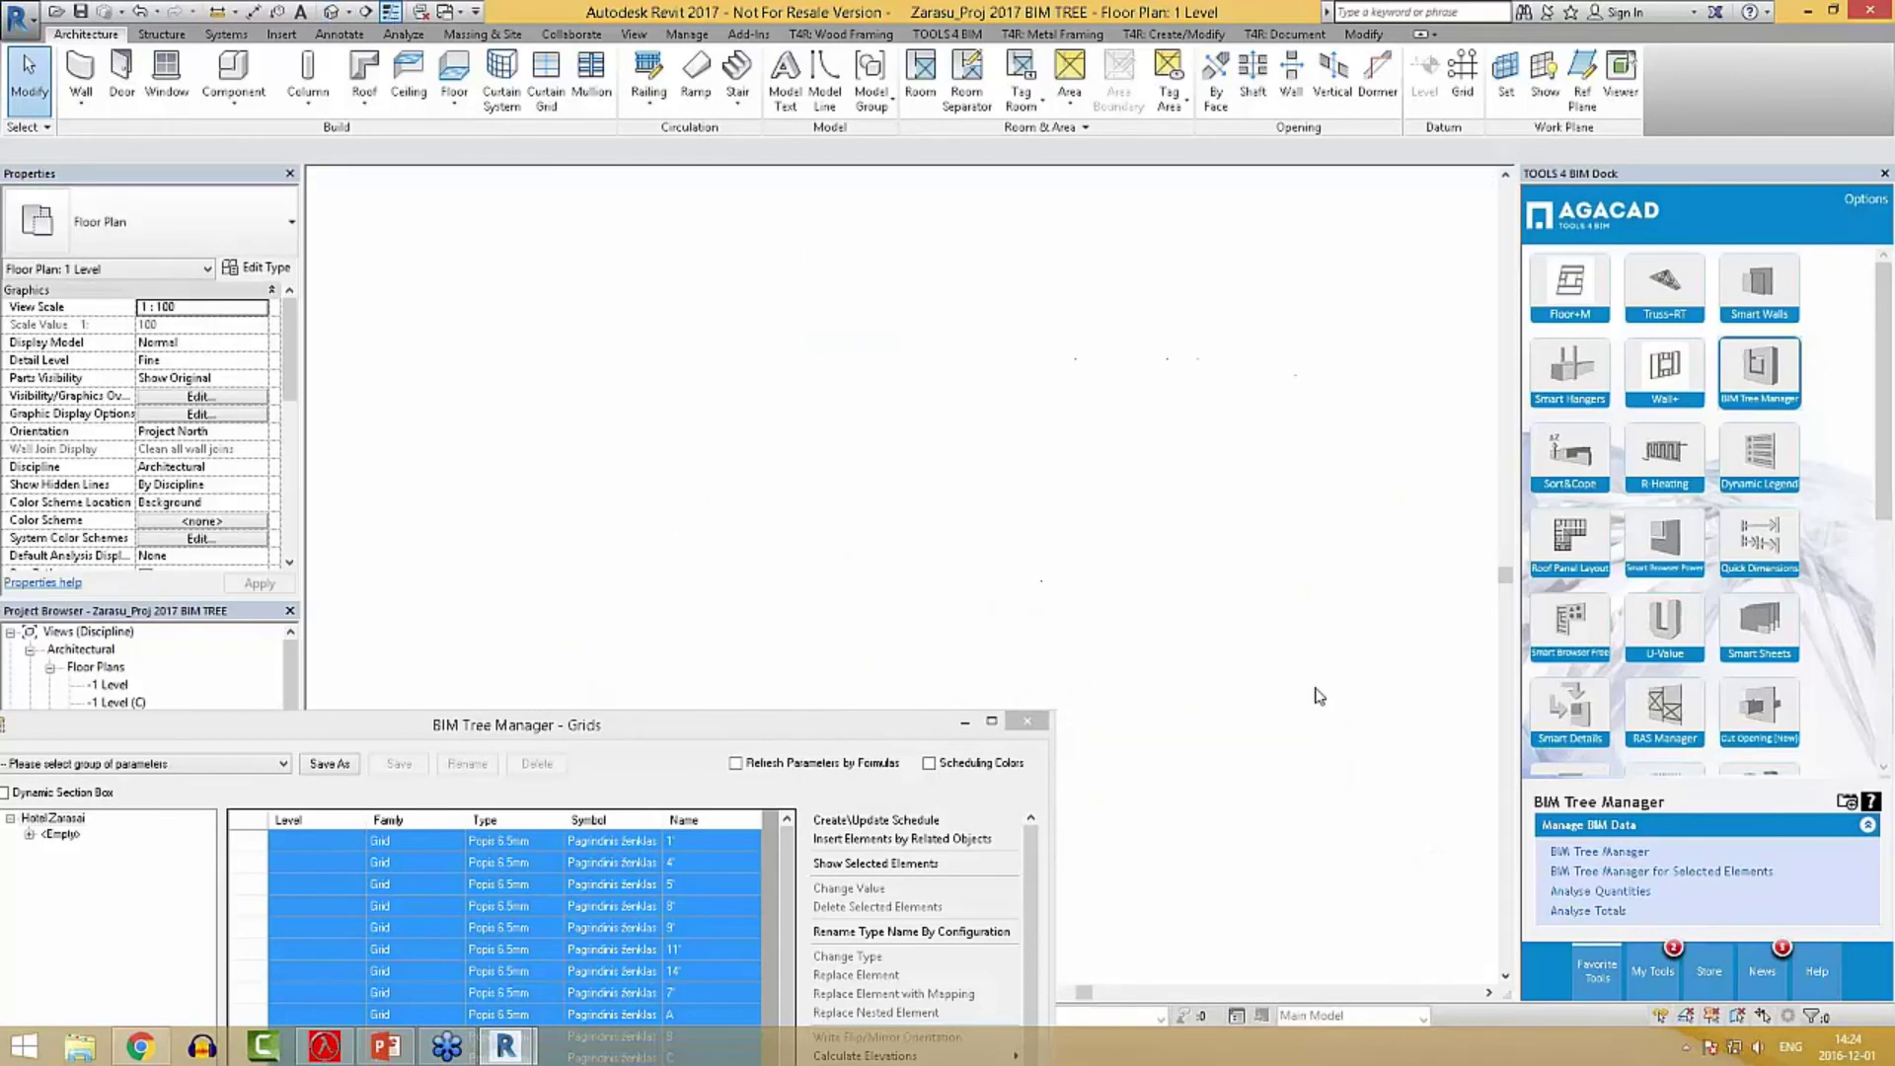
click(1027, 721)
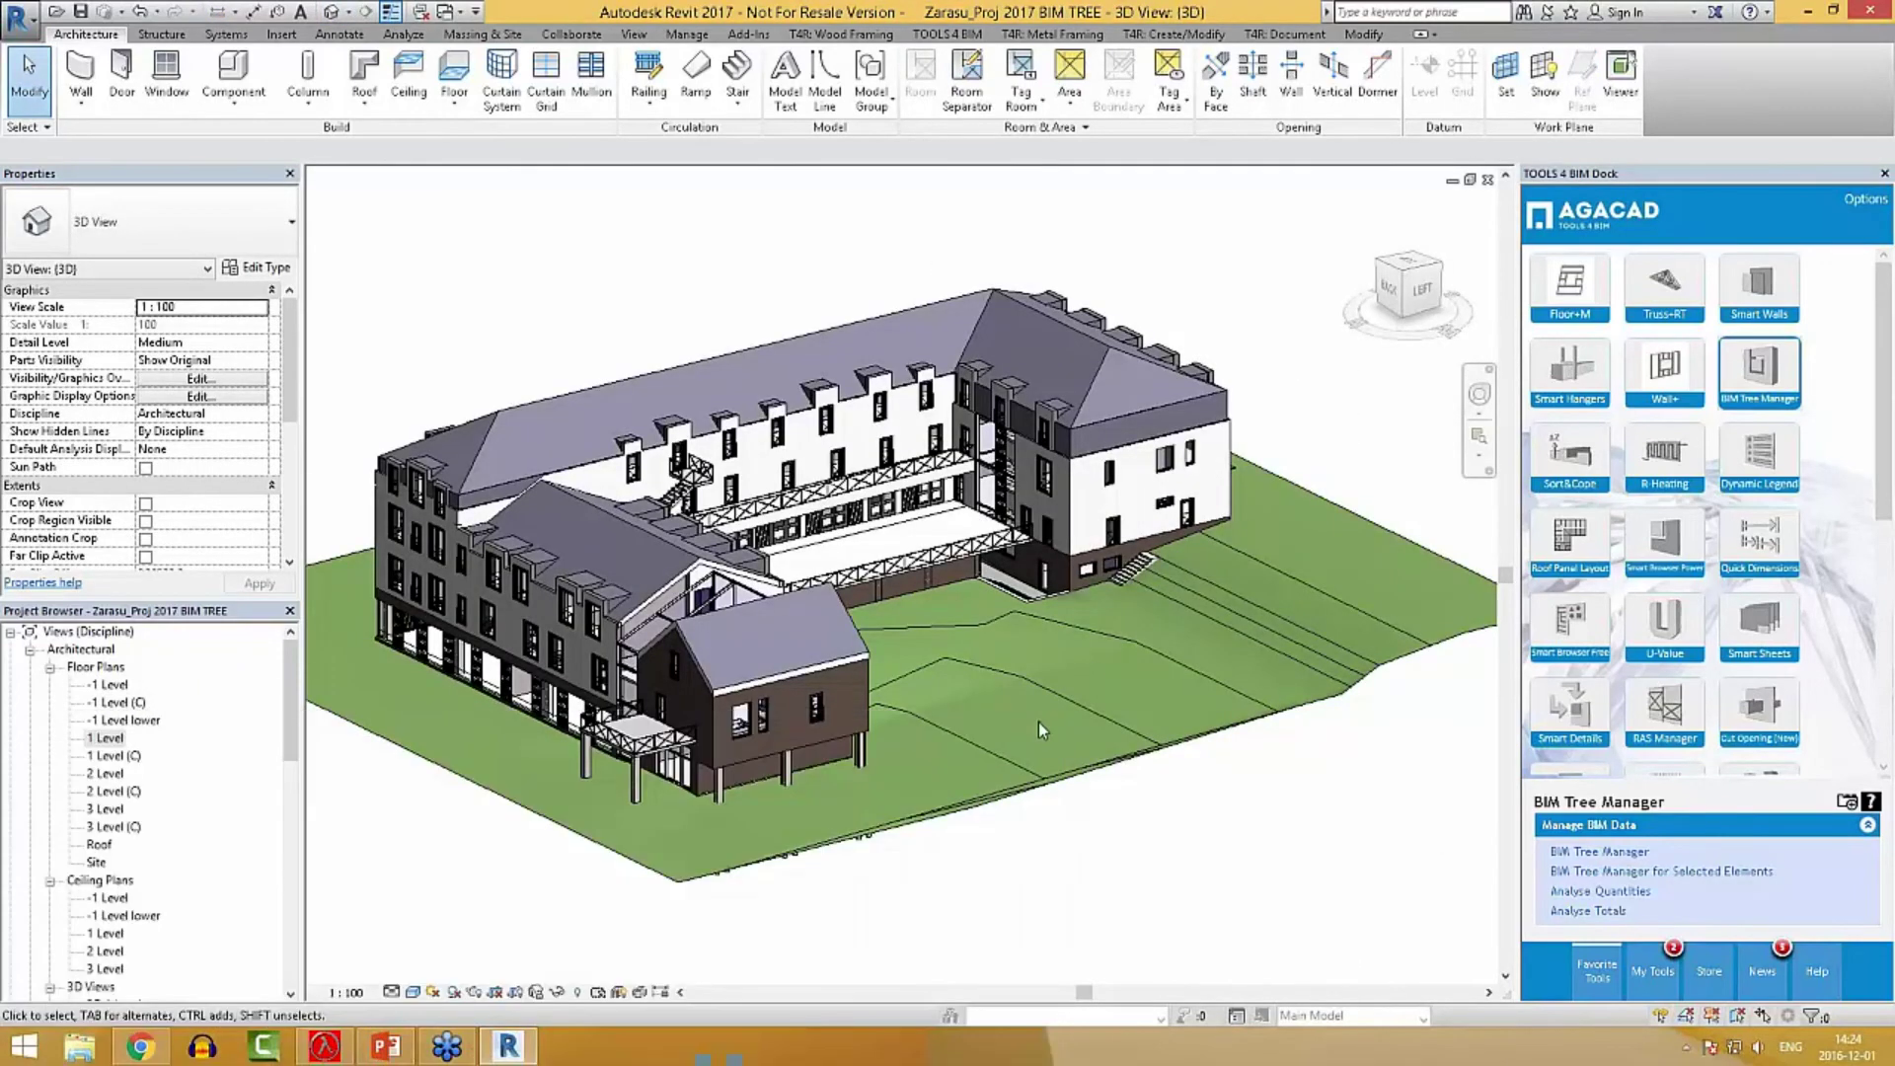
shift+middle_drag(1138, 857, 1086, 824)
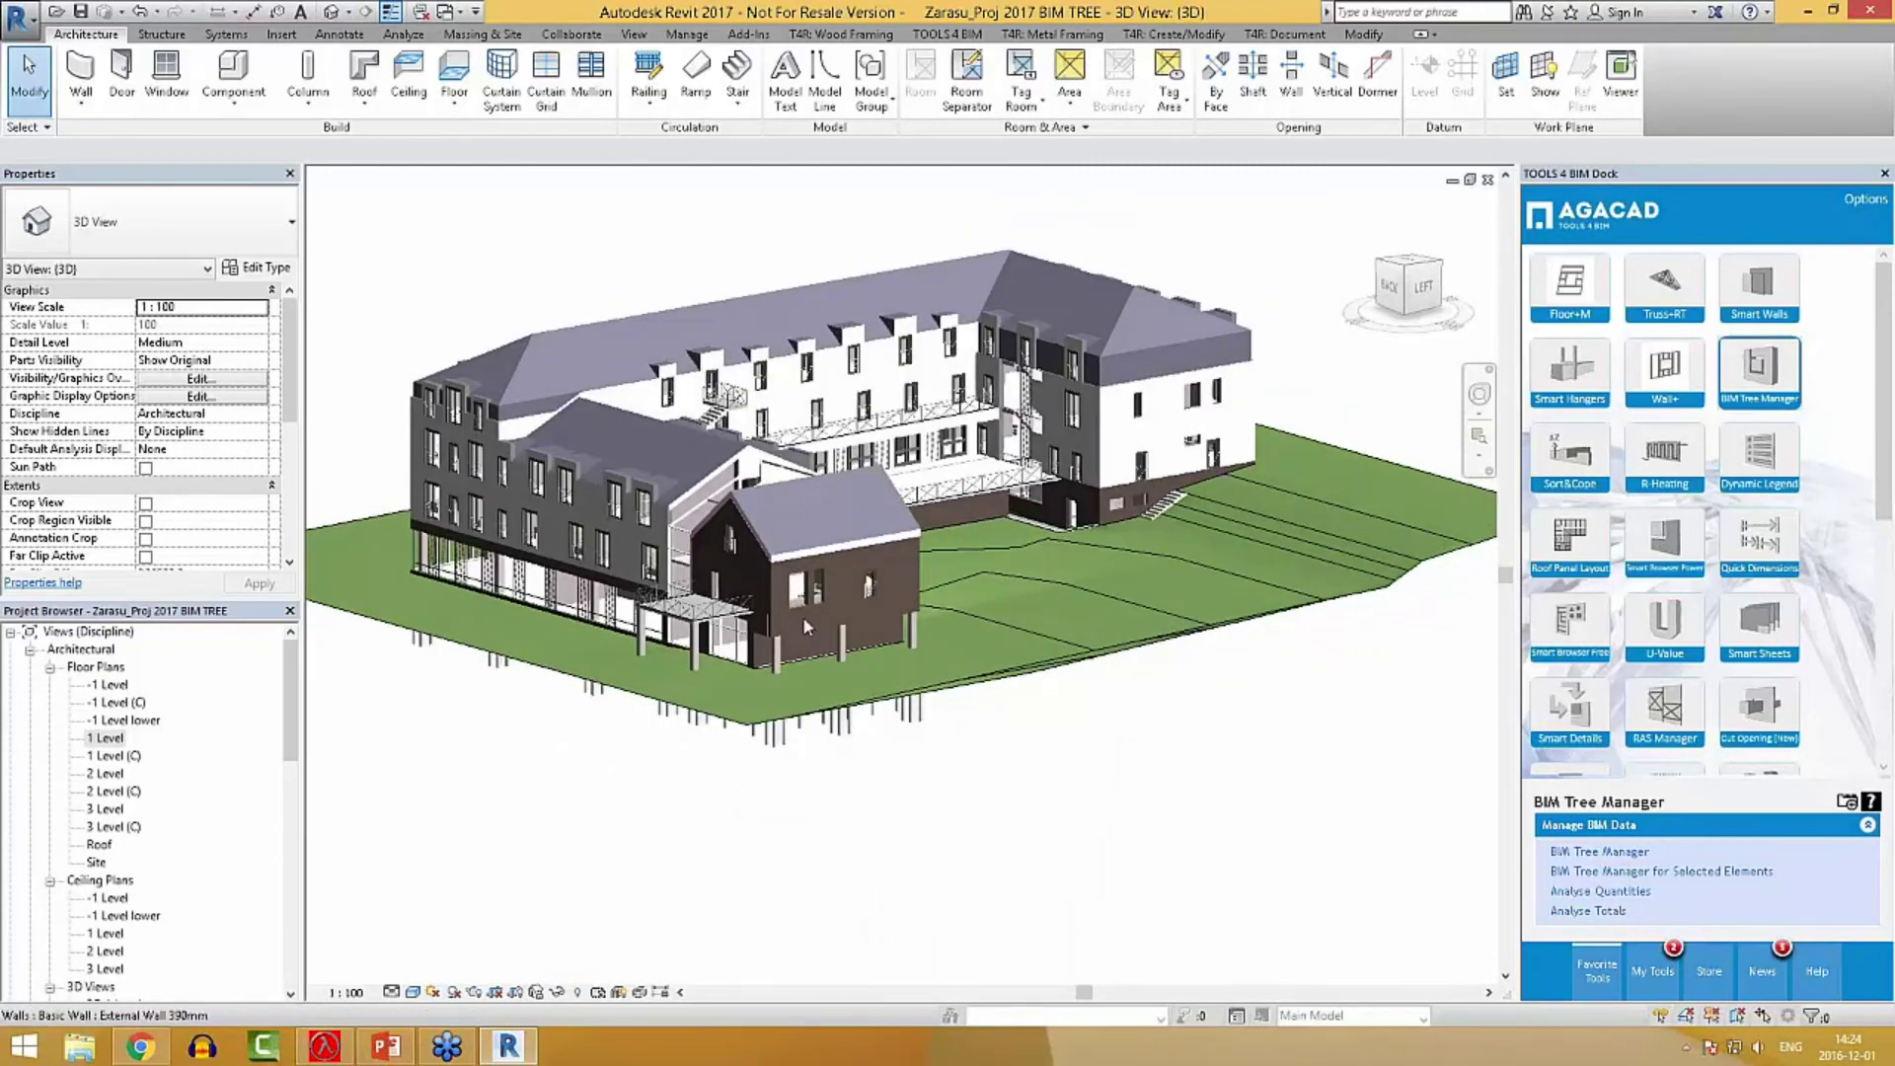
Select the glazed curtain wall openings in the brick annex's side wall one at a time to examine them.
scroll(807, 590, up, 2)
scroll(872, 630, up, 4)
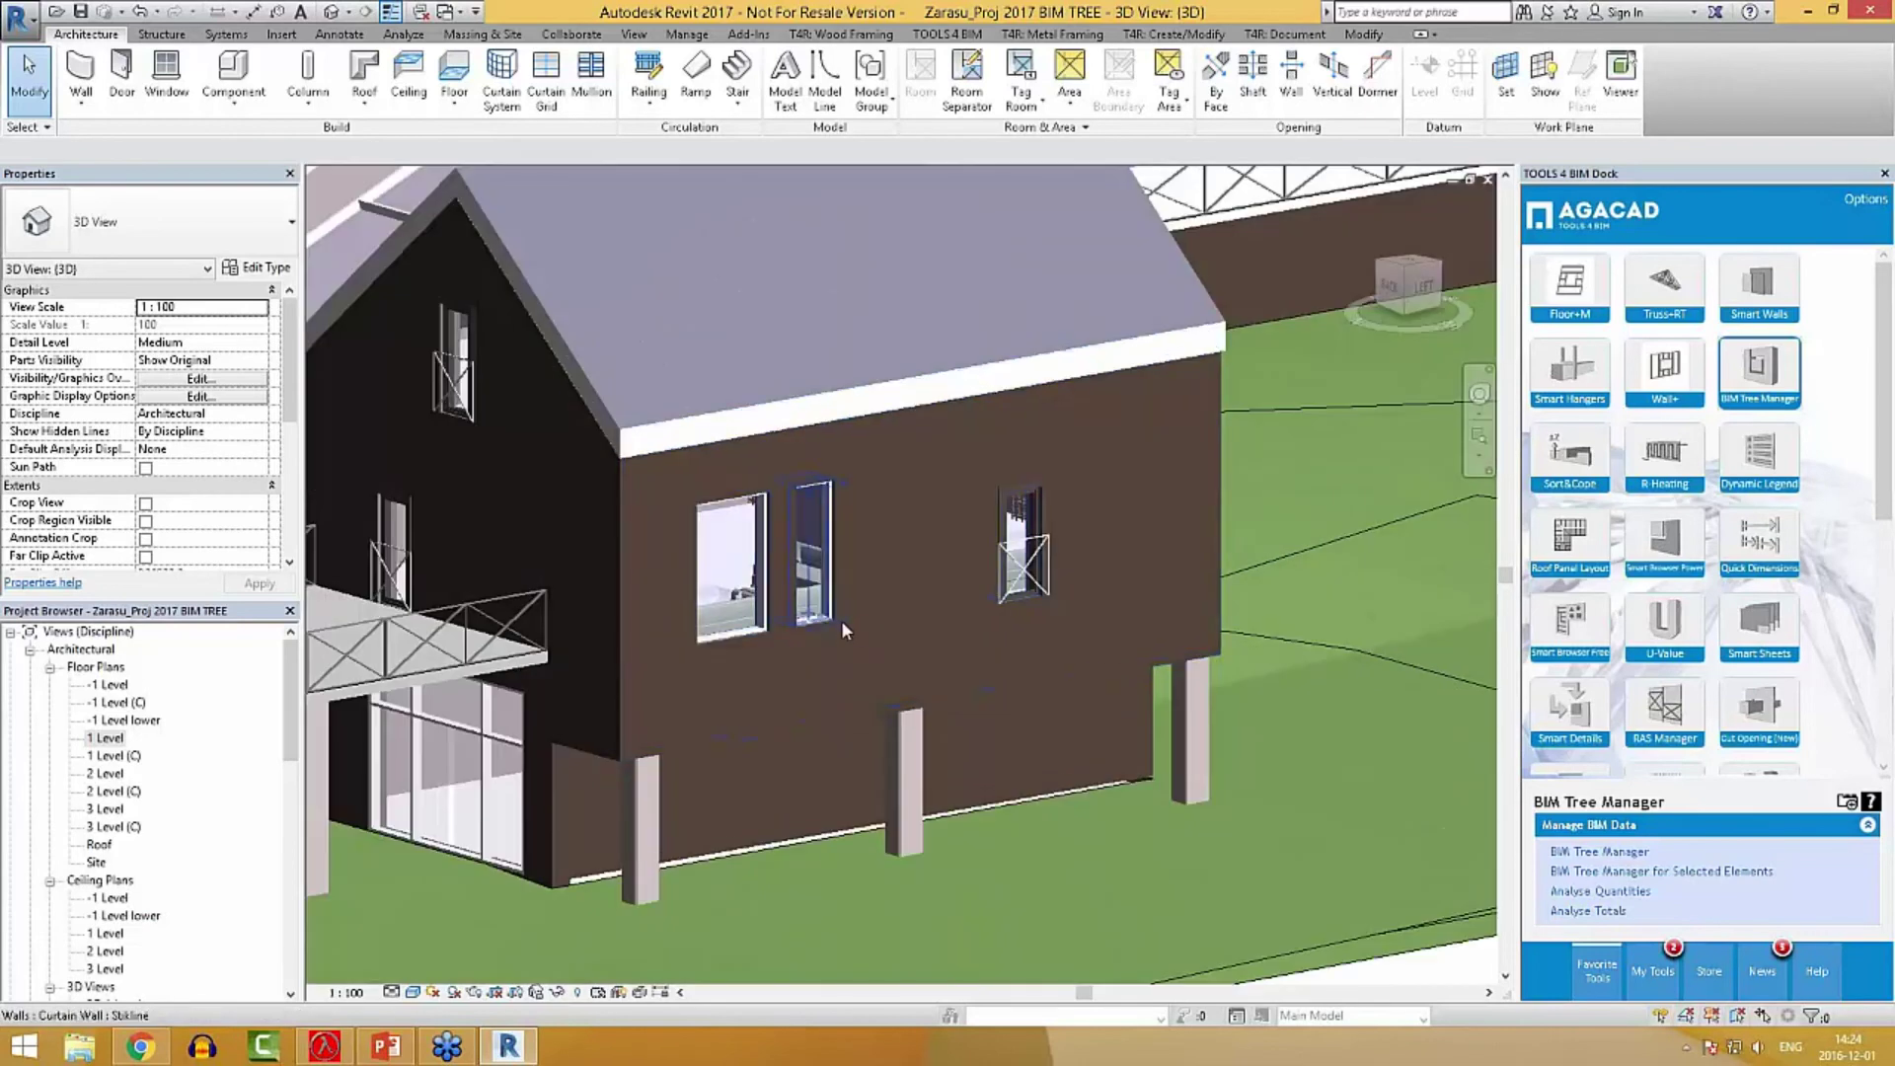
click(841, 618)
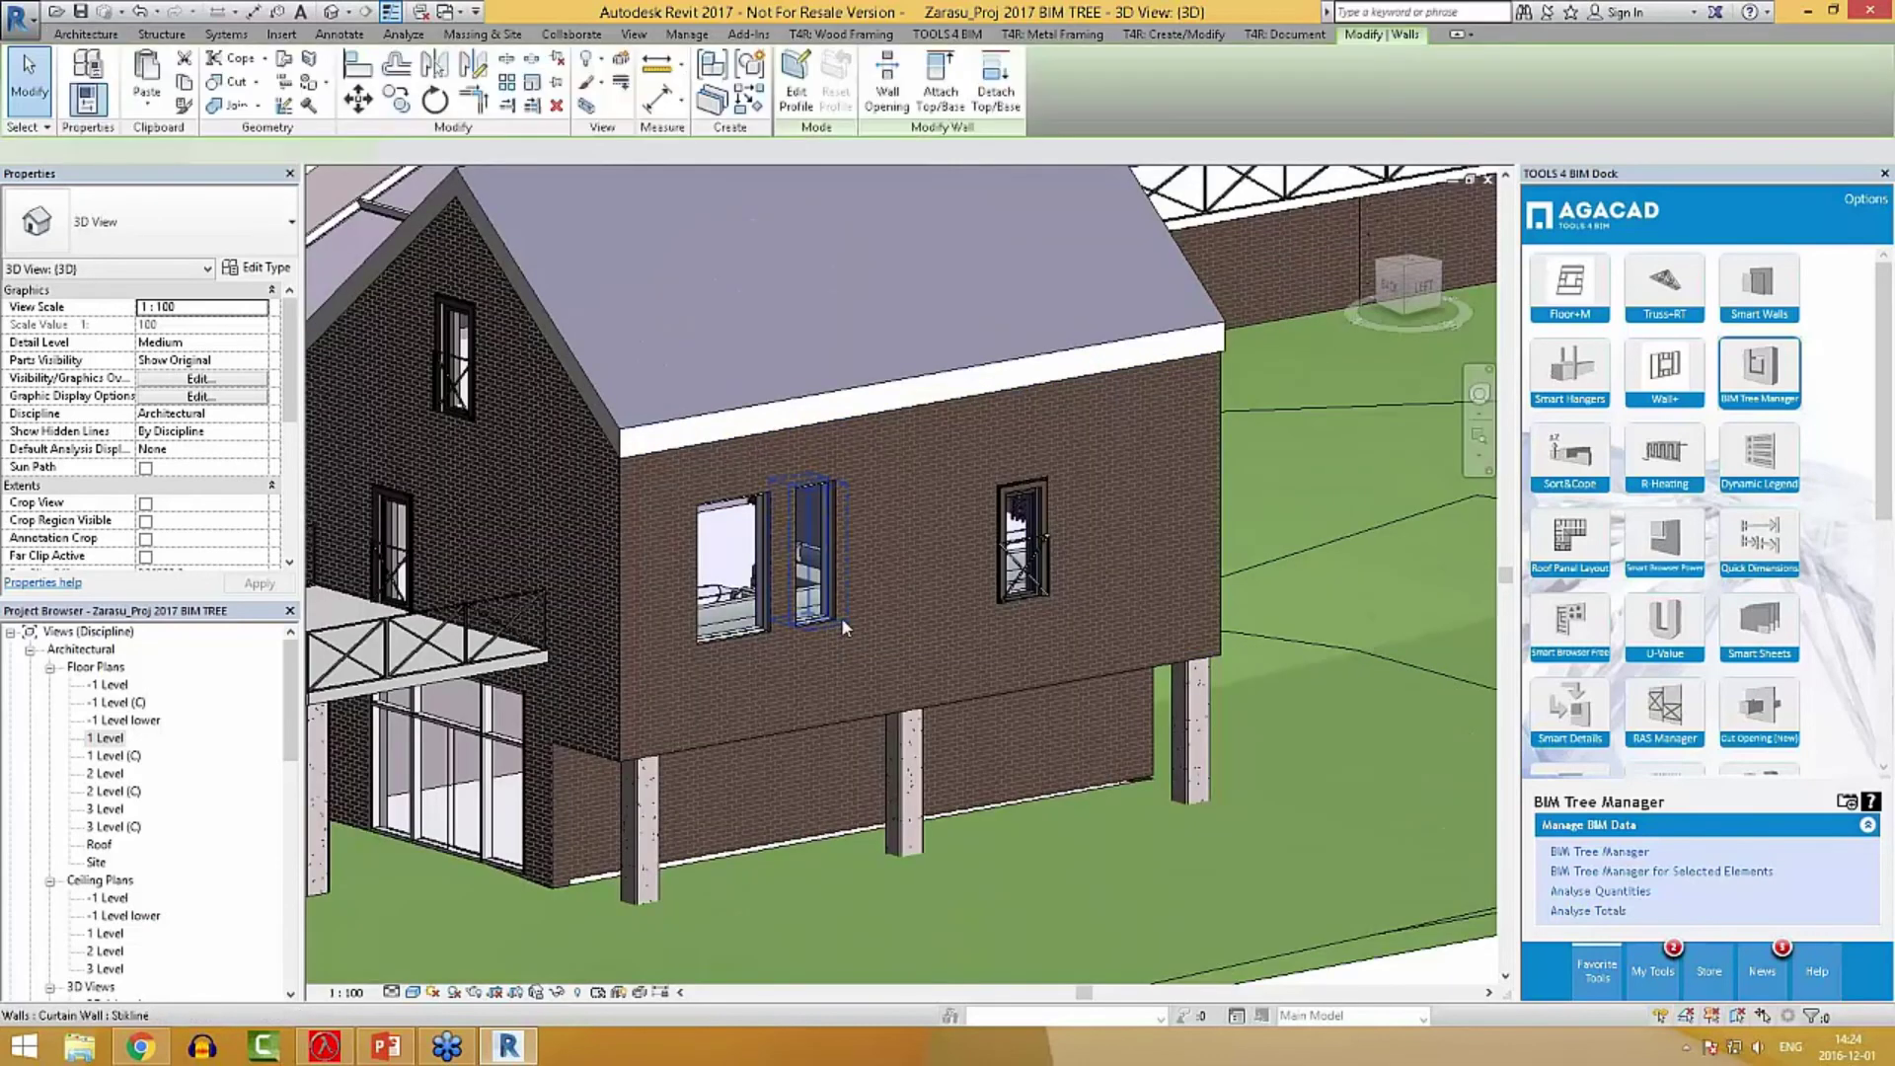
click(766, 684)
key(Escape)
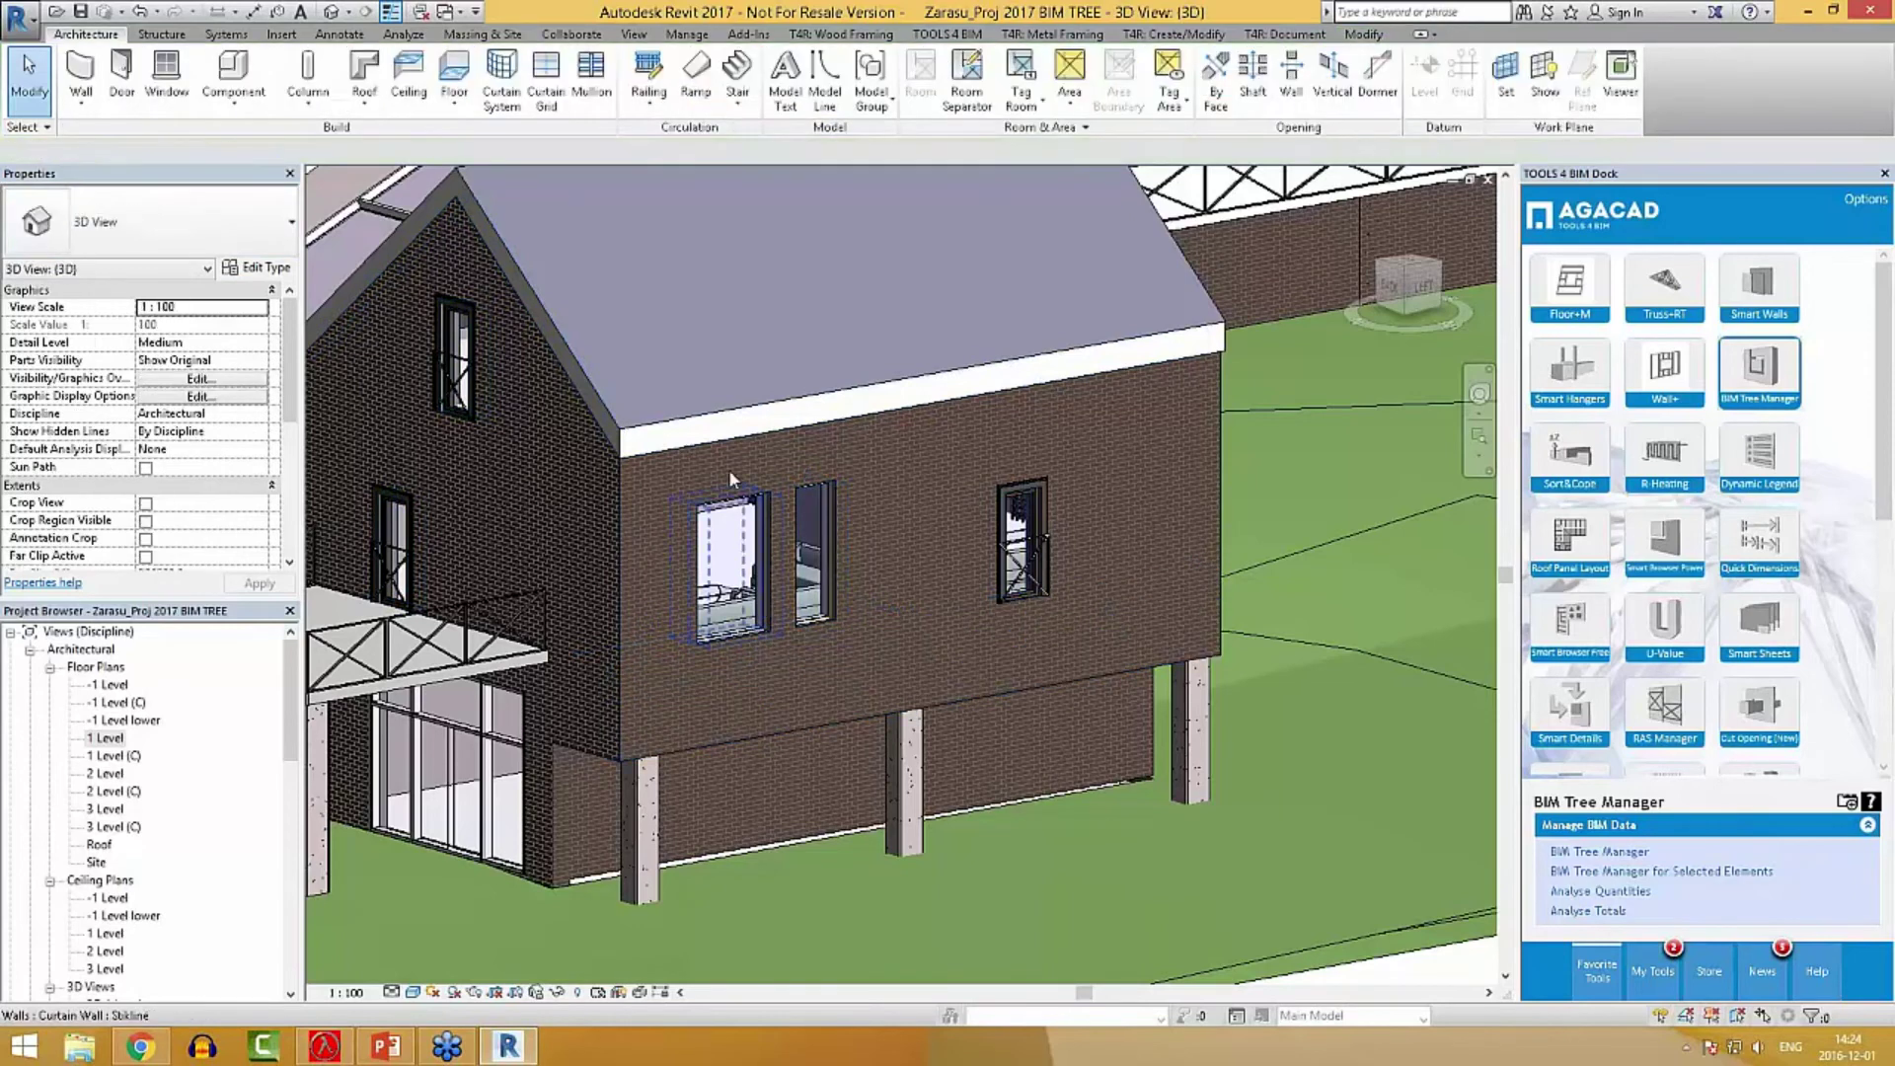
click(776, 634)
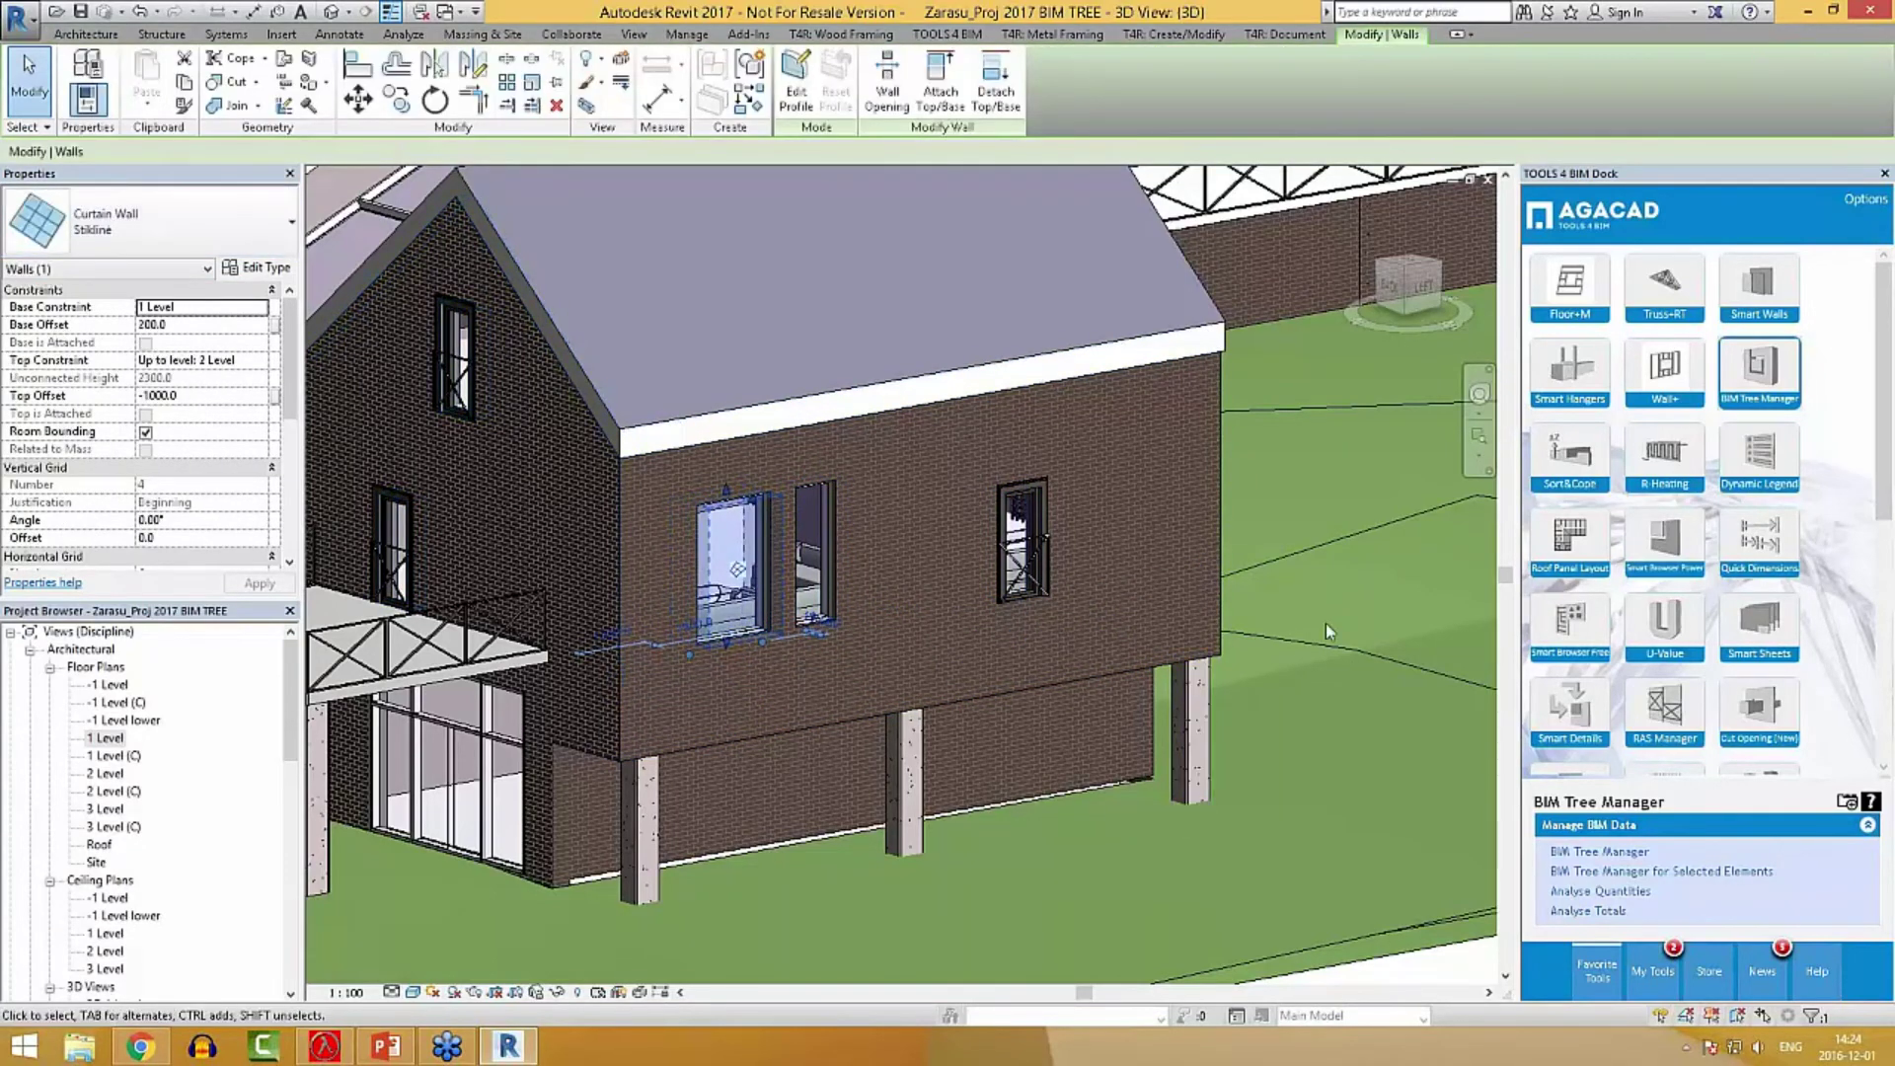
key(Escape)
Examine the upper-floor curtain wall windows on the main building's white end facade, selecting the single and wide ones in turn.
scroll(1325, 624, down, 5)
scroll(1293, 572, up, 1)
middle_drag(1293, 572, 1079, 643)
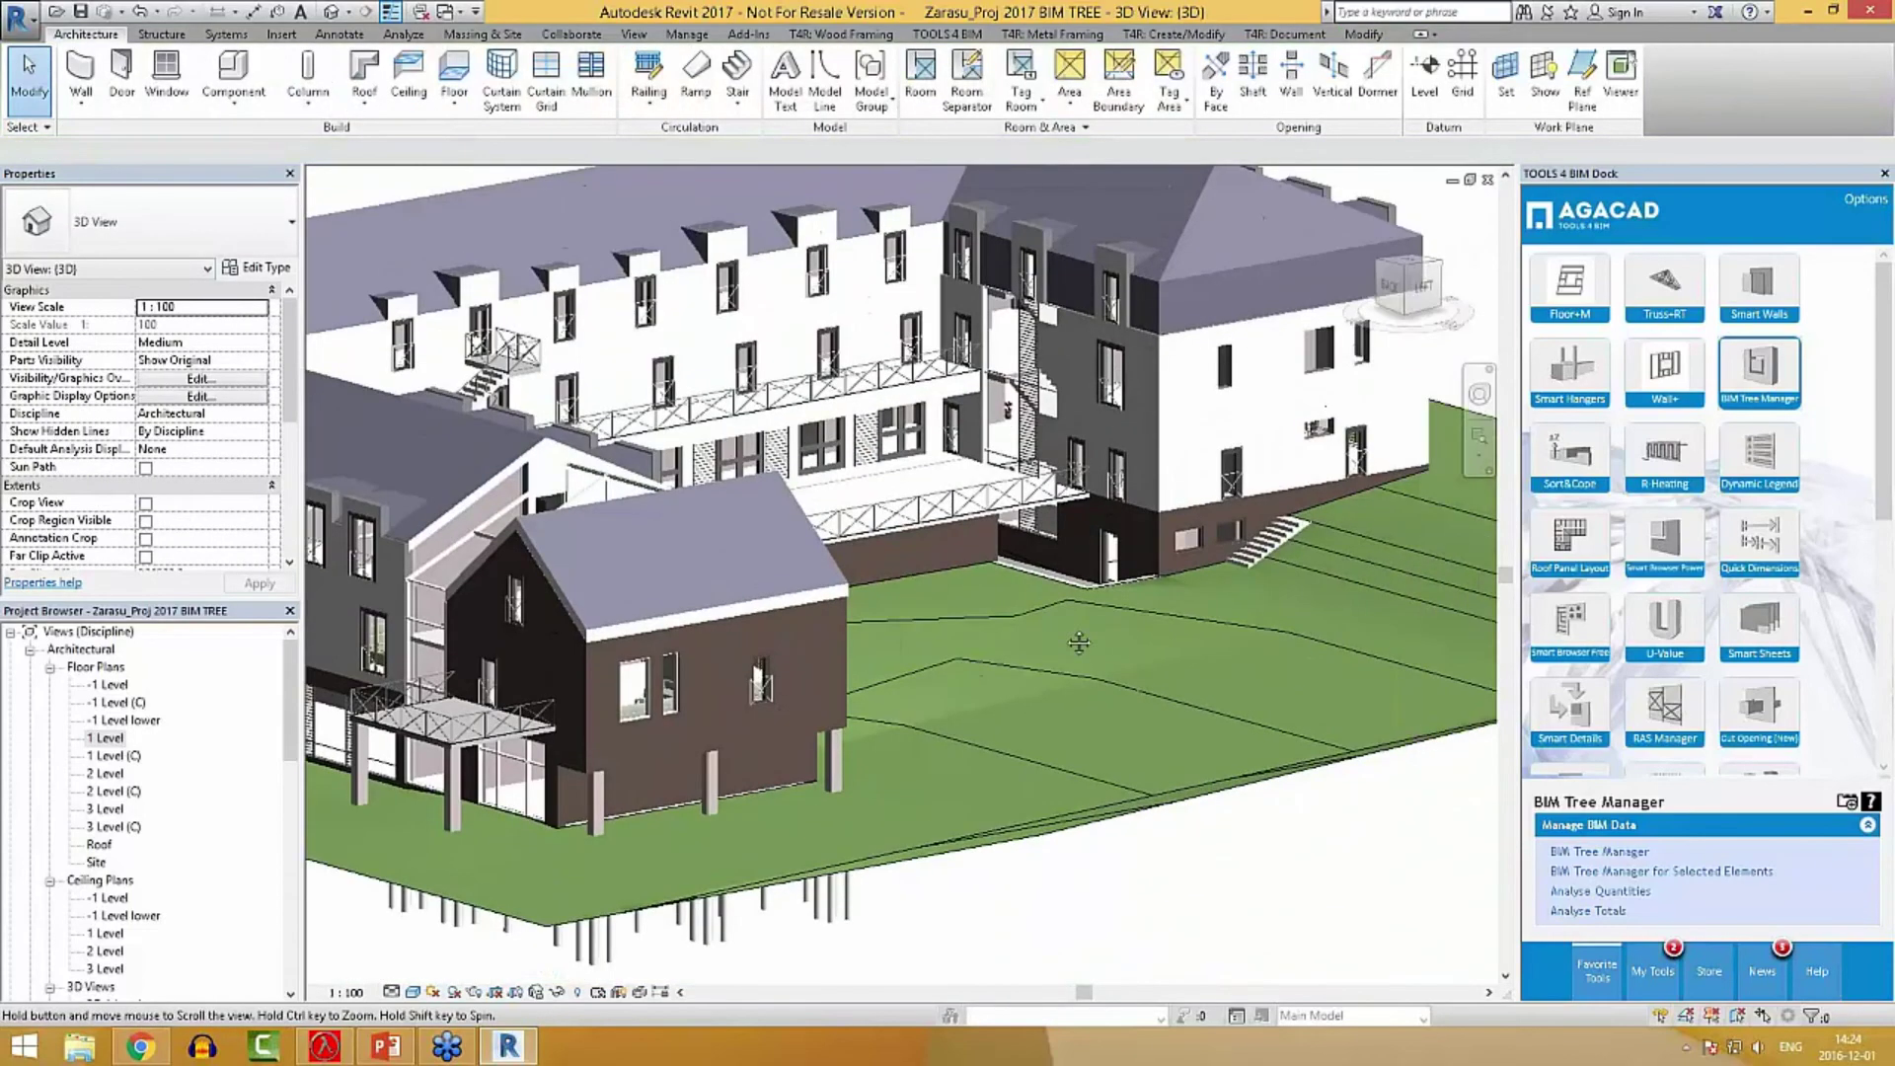
scroll(1125, 631, up, 4)
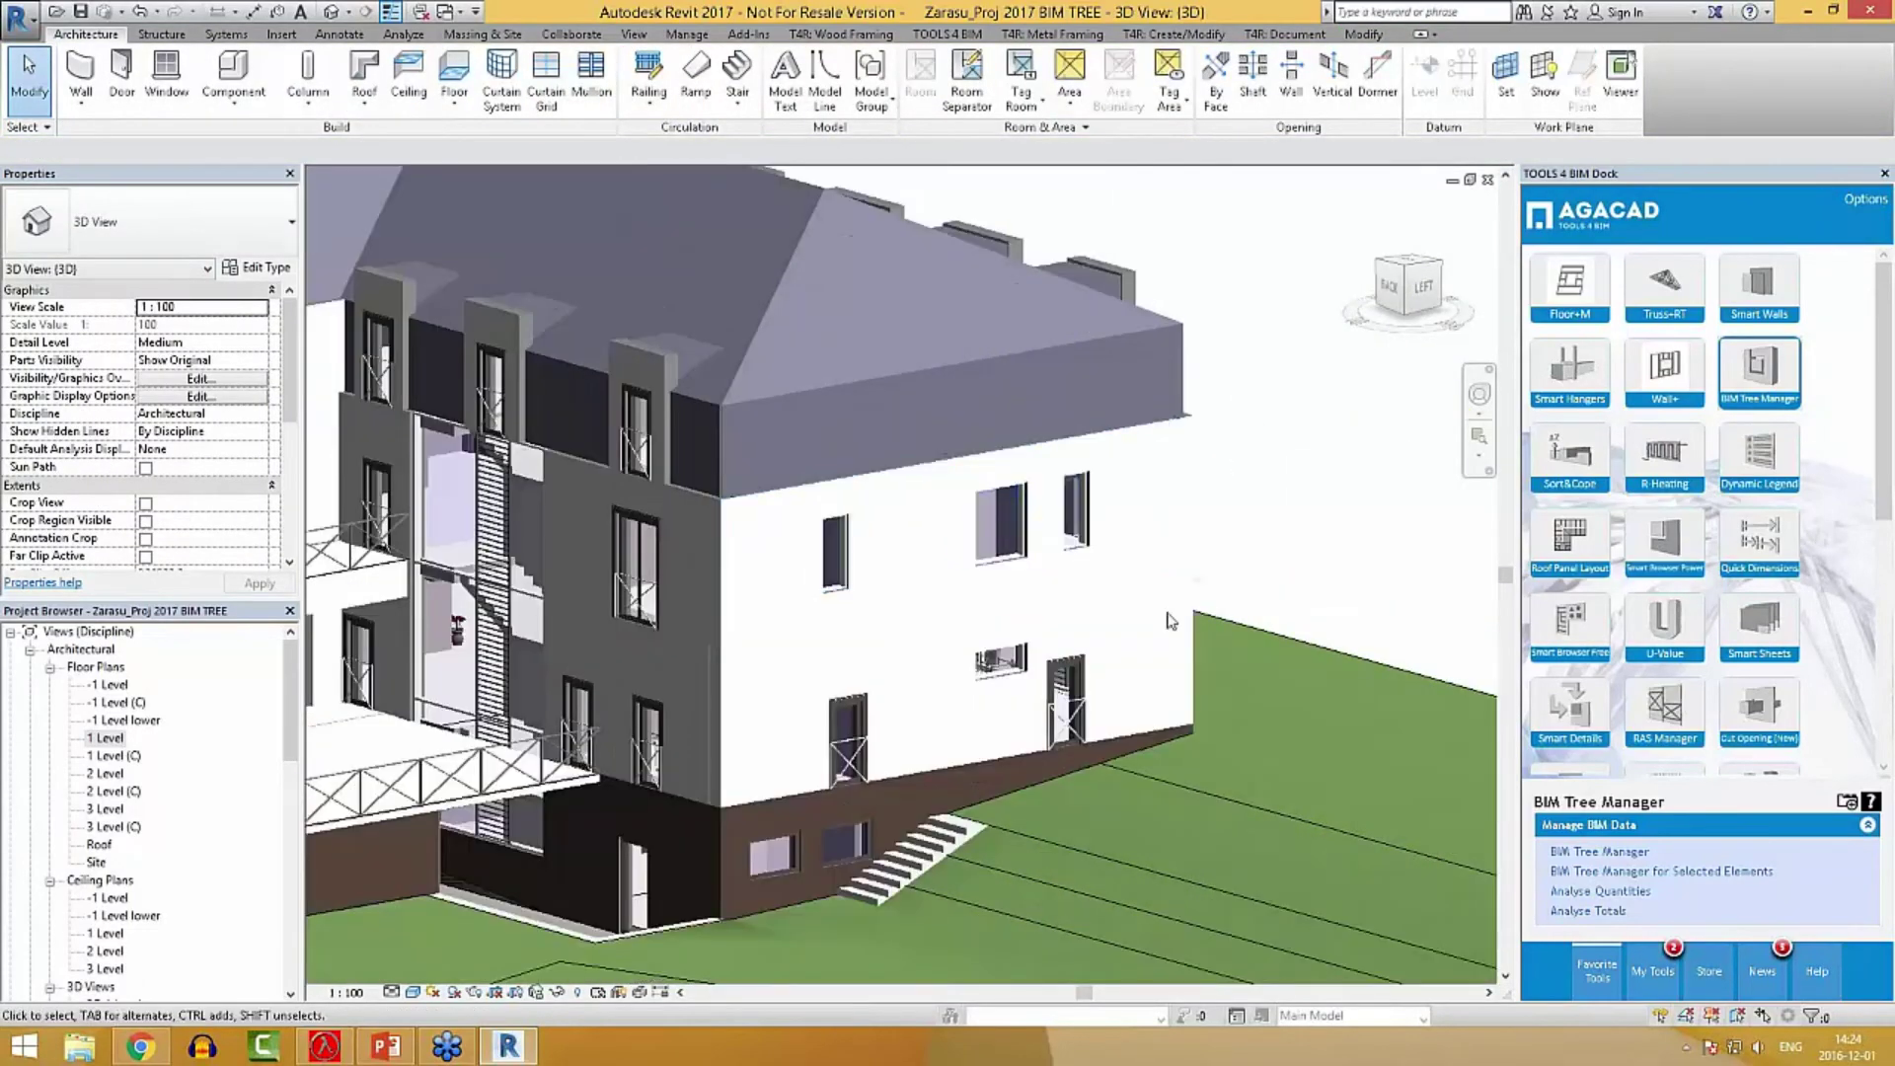
middle_drag(1358, 520, 1190, 427)
scroll(688, 494, up, 1)
mouse_move(1027, 533)
middle_down()
mouse_move(1060, 538)
mouse_move(1043, 541)
middle_up()
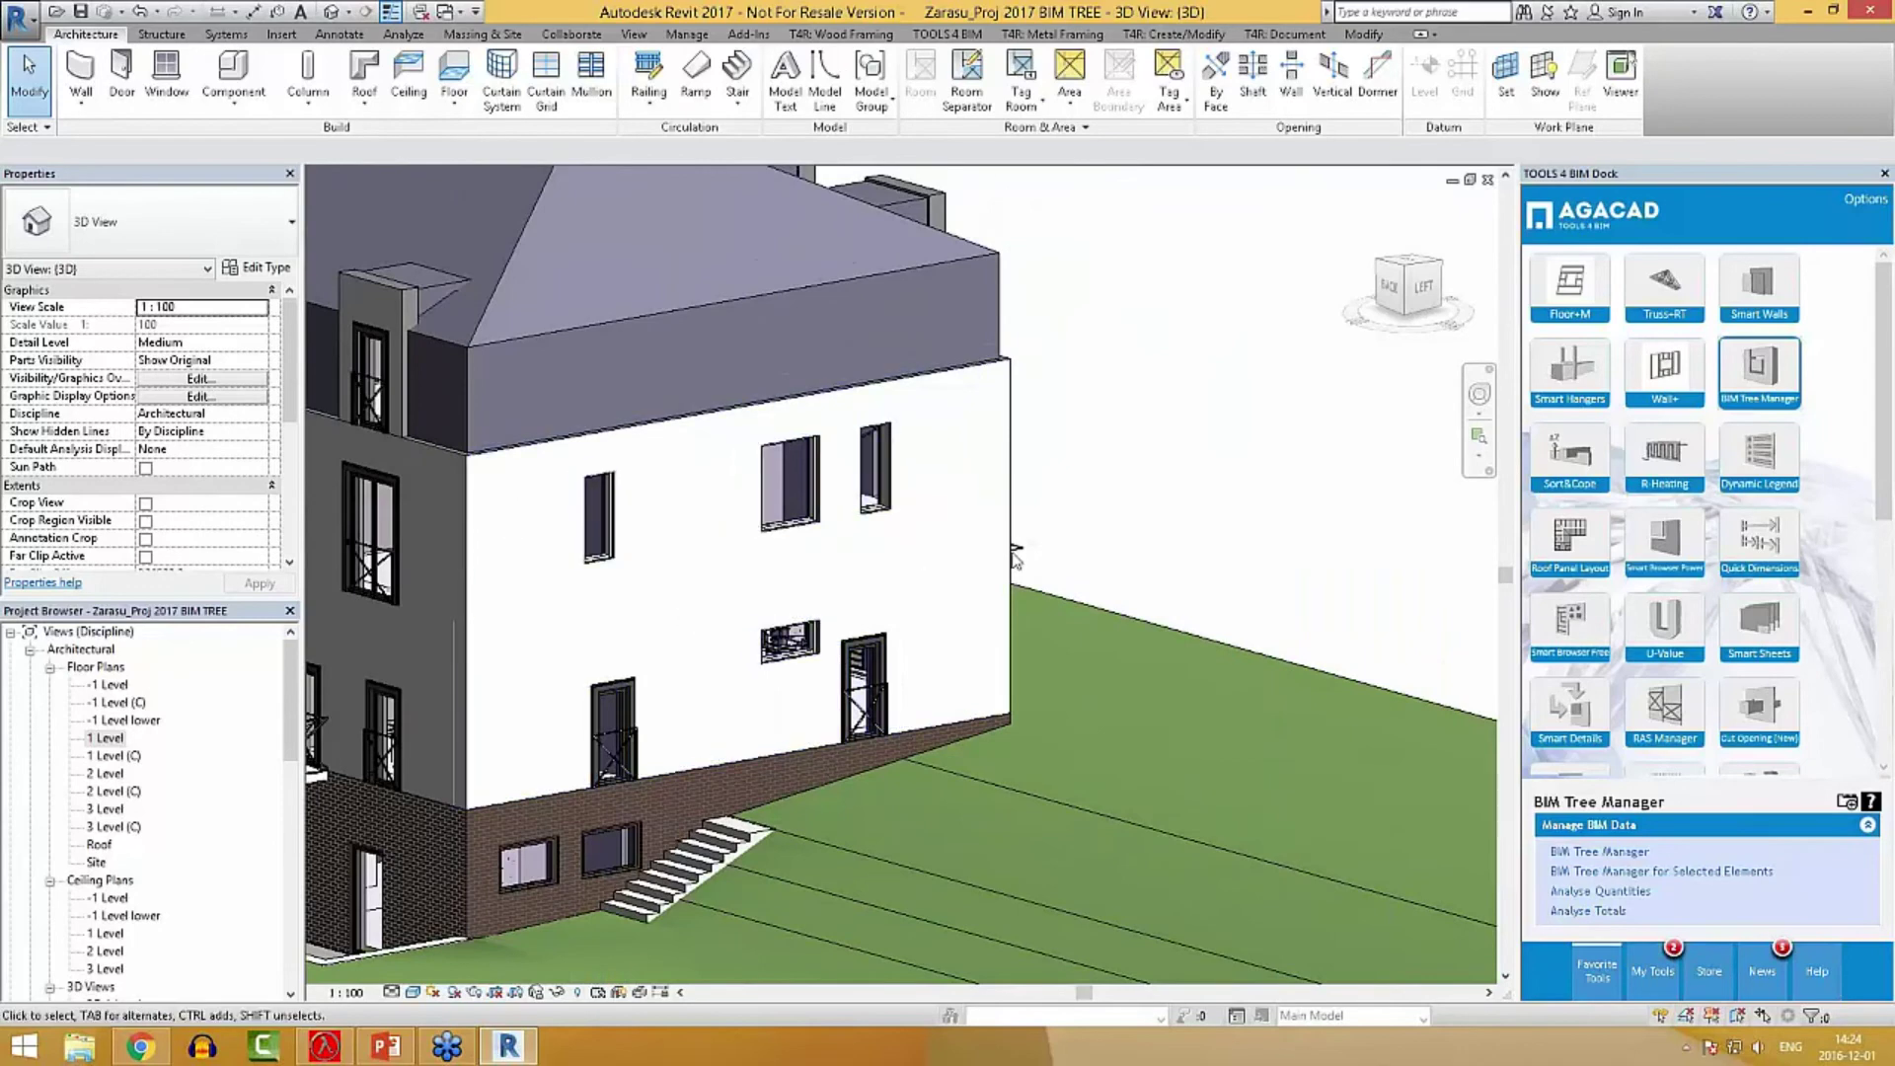
scroll(621, 568, up, 2)
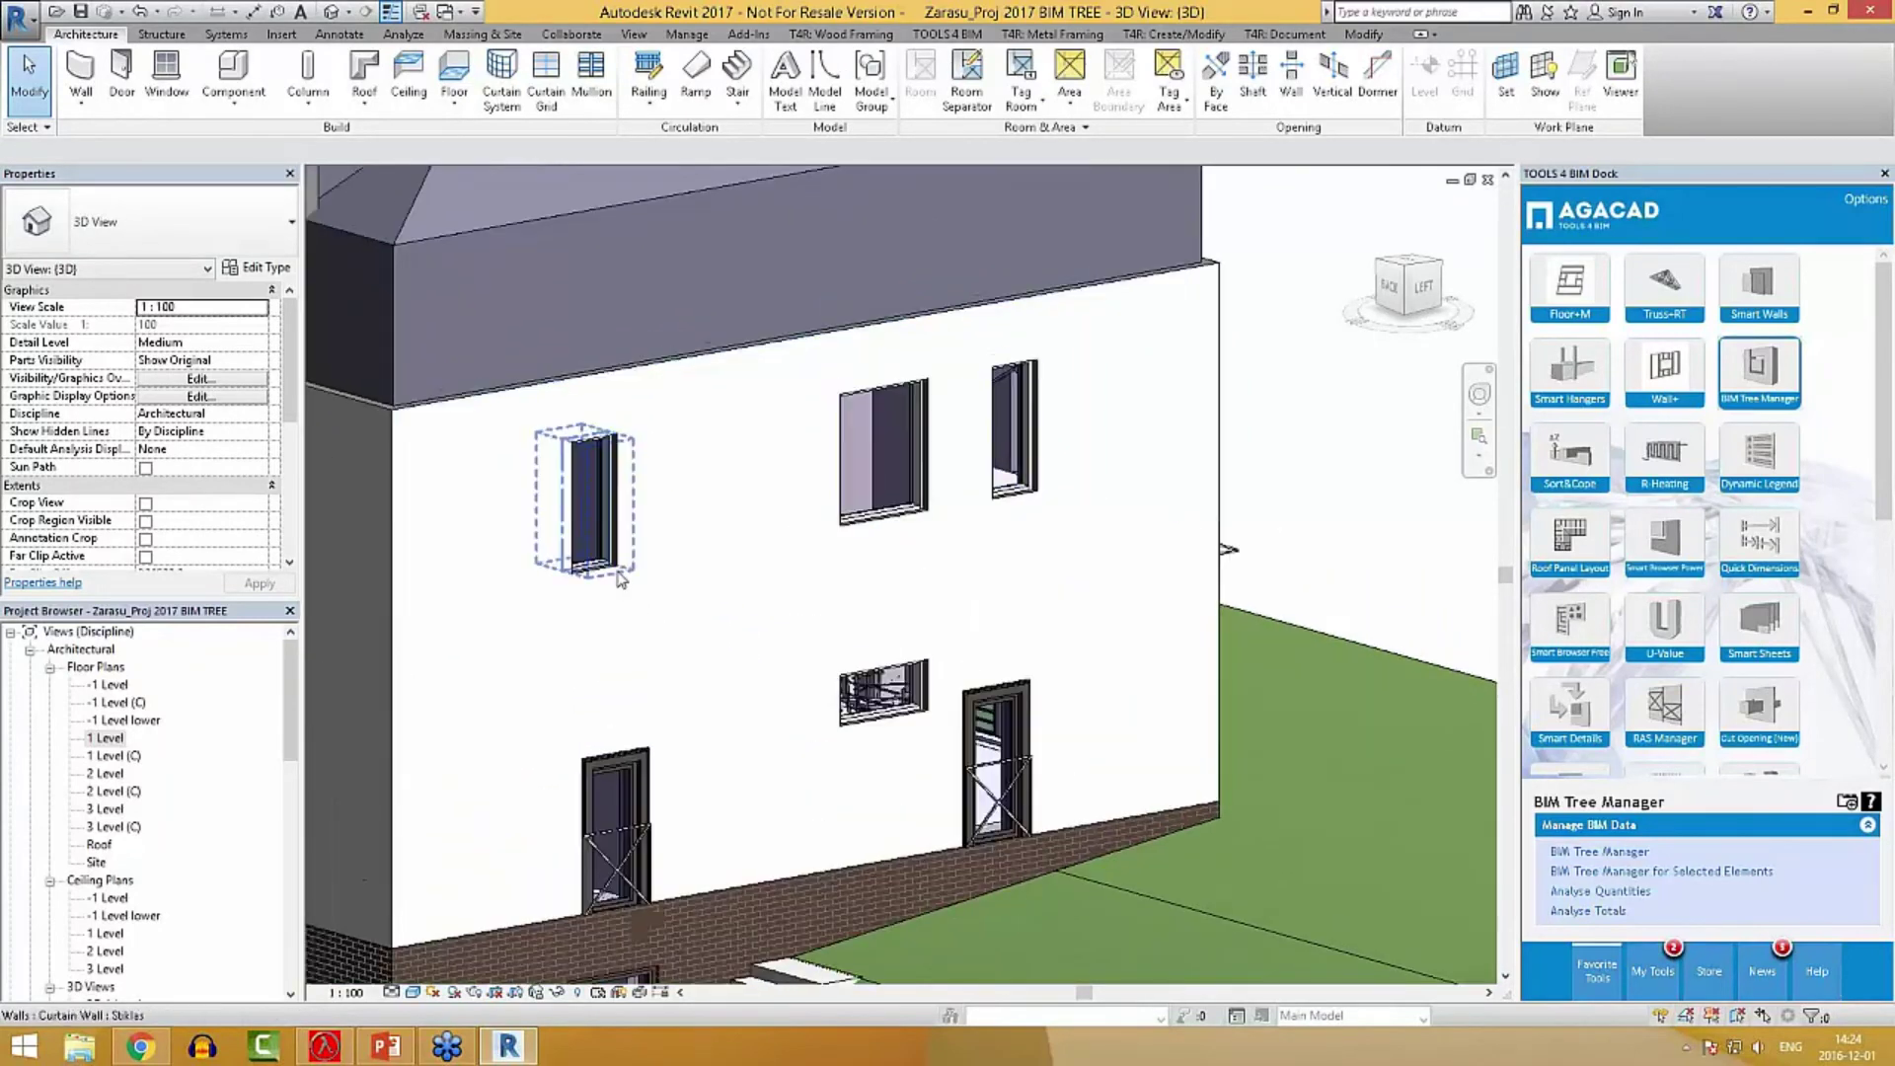
click(622, 577)
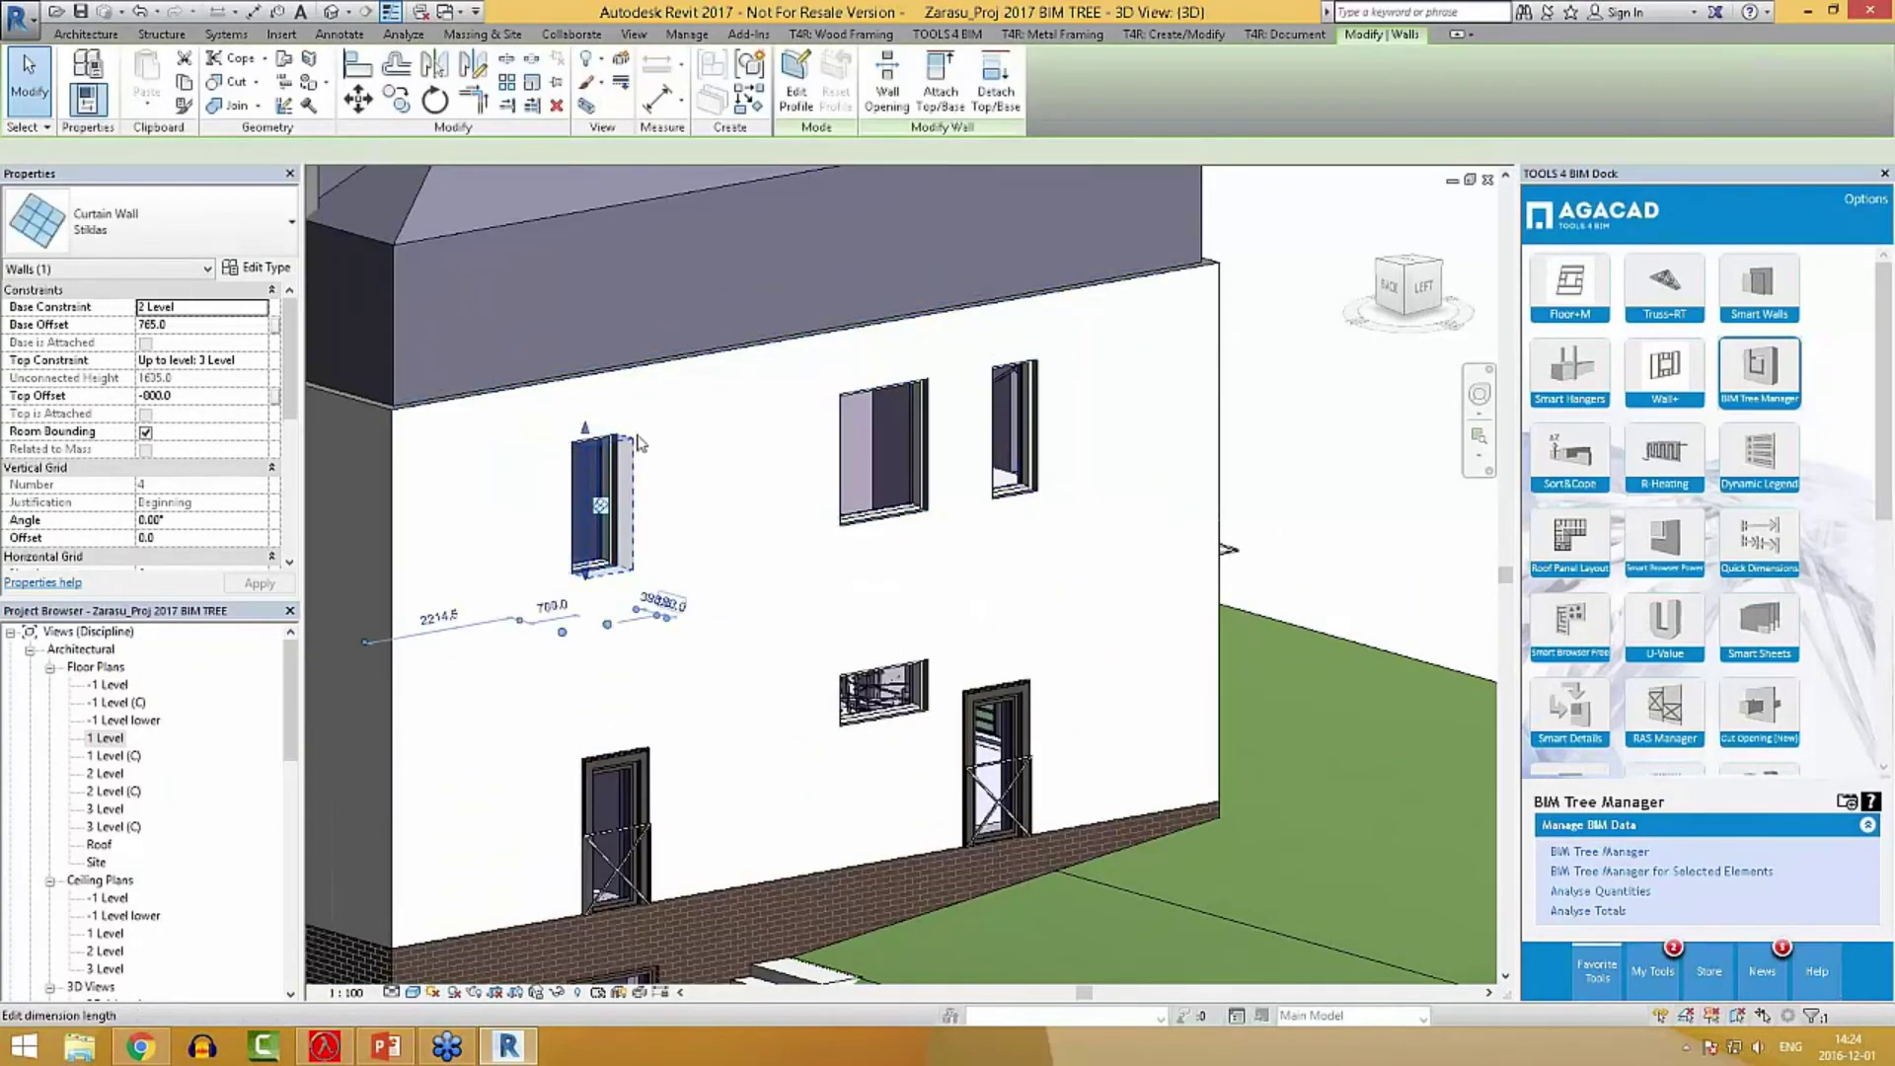
click(1273, 549)
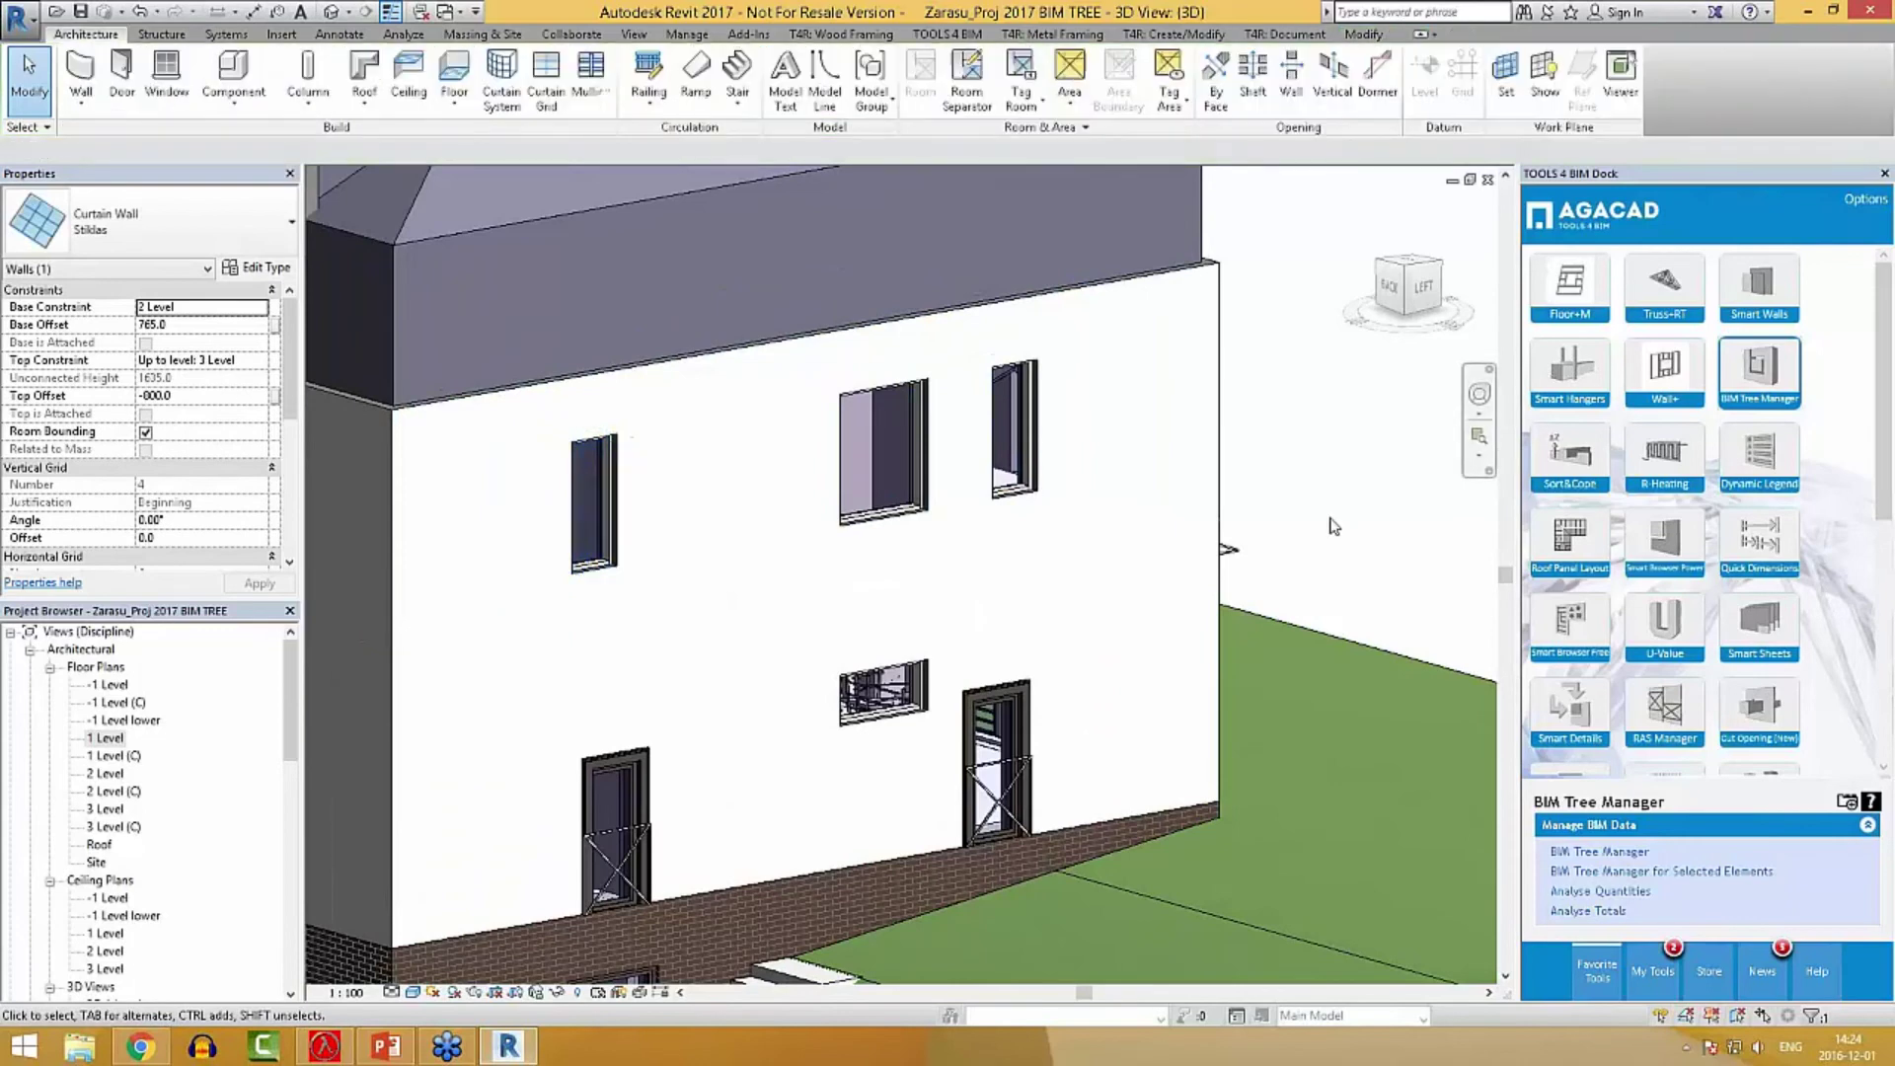
click(938, 523)
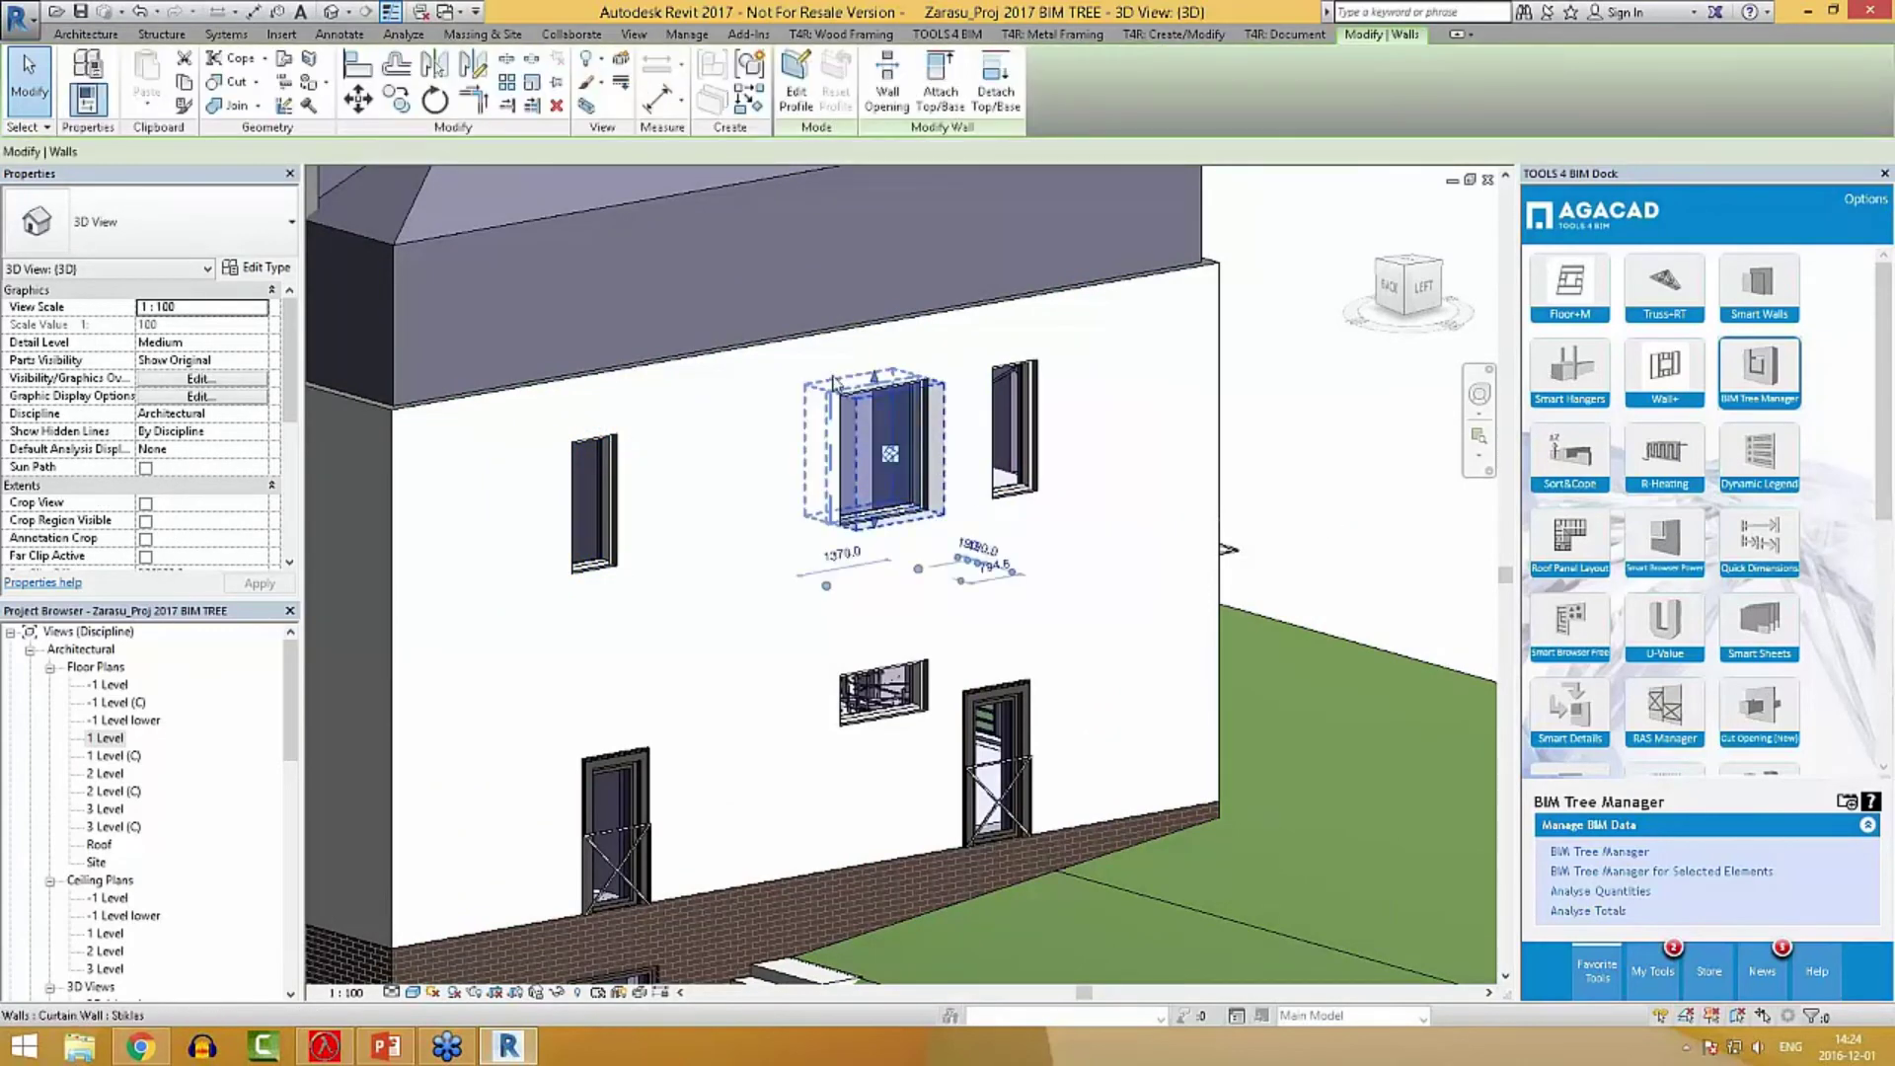
click(1366, 483)
shift+middle_drag(968, 542, 886, 563)
scroll(886, 562, down, 6)
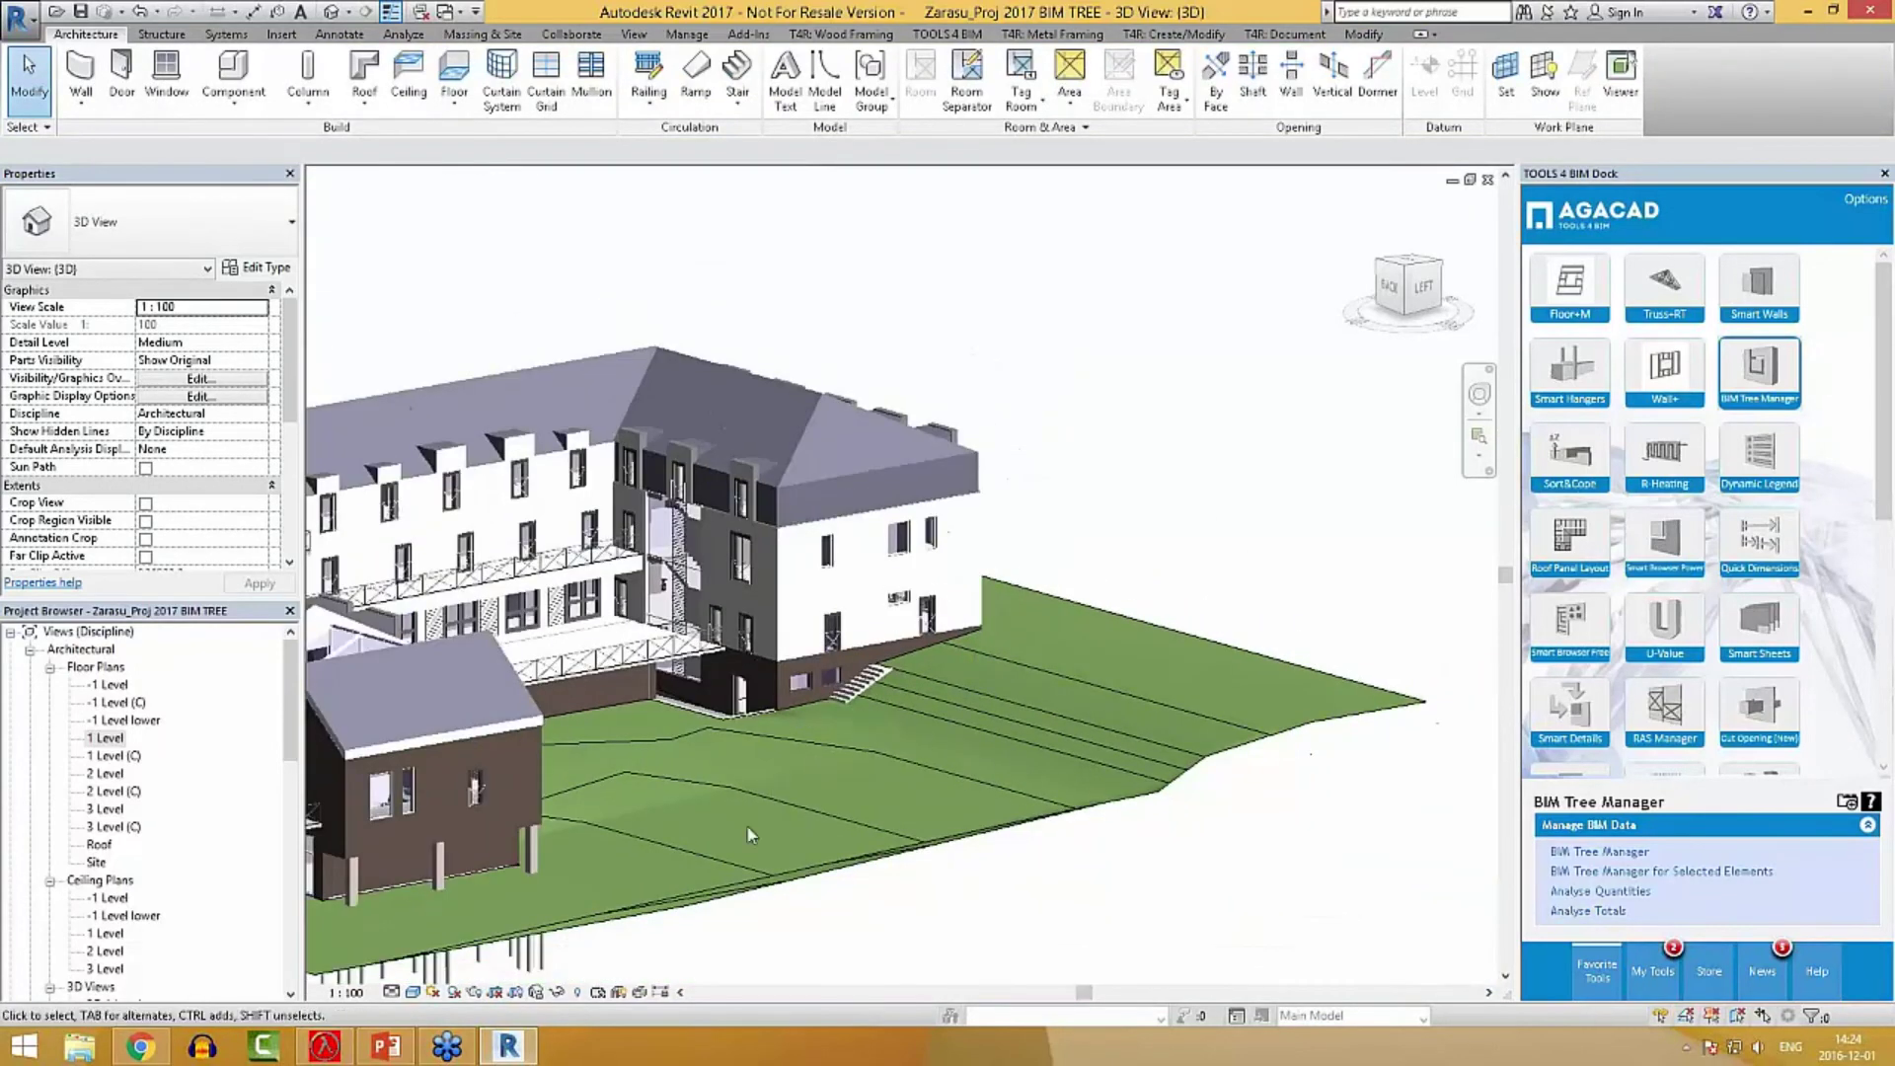
shift+middle_drag(665, 837, 938, 901)
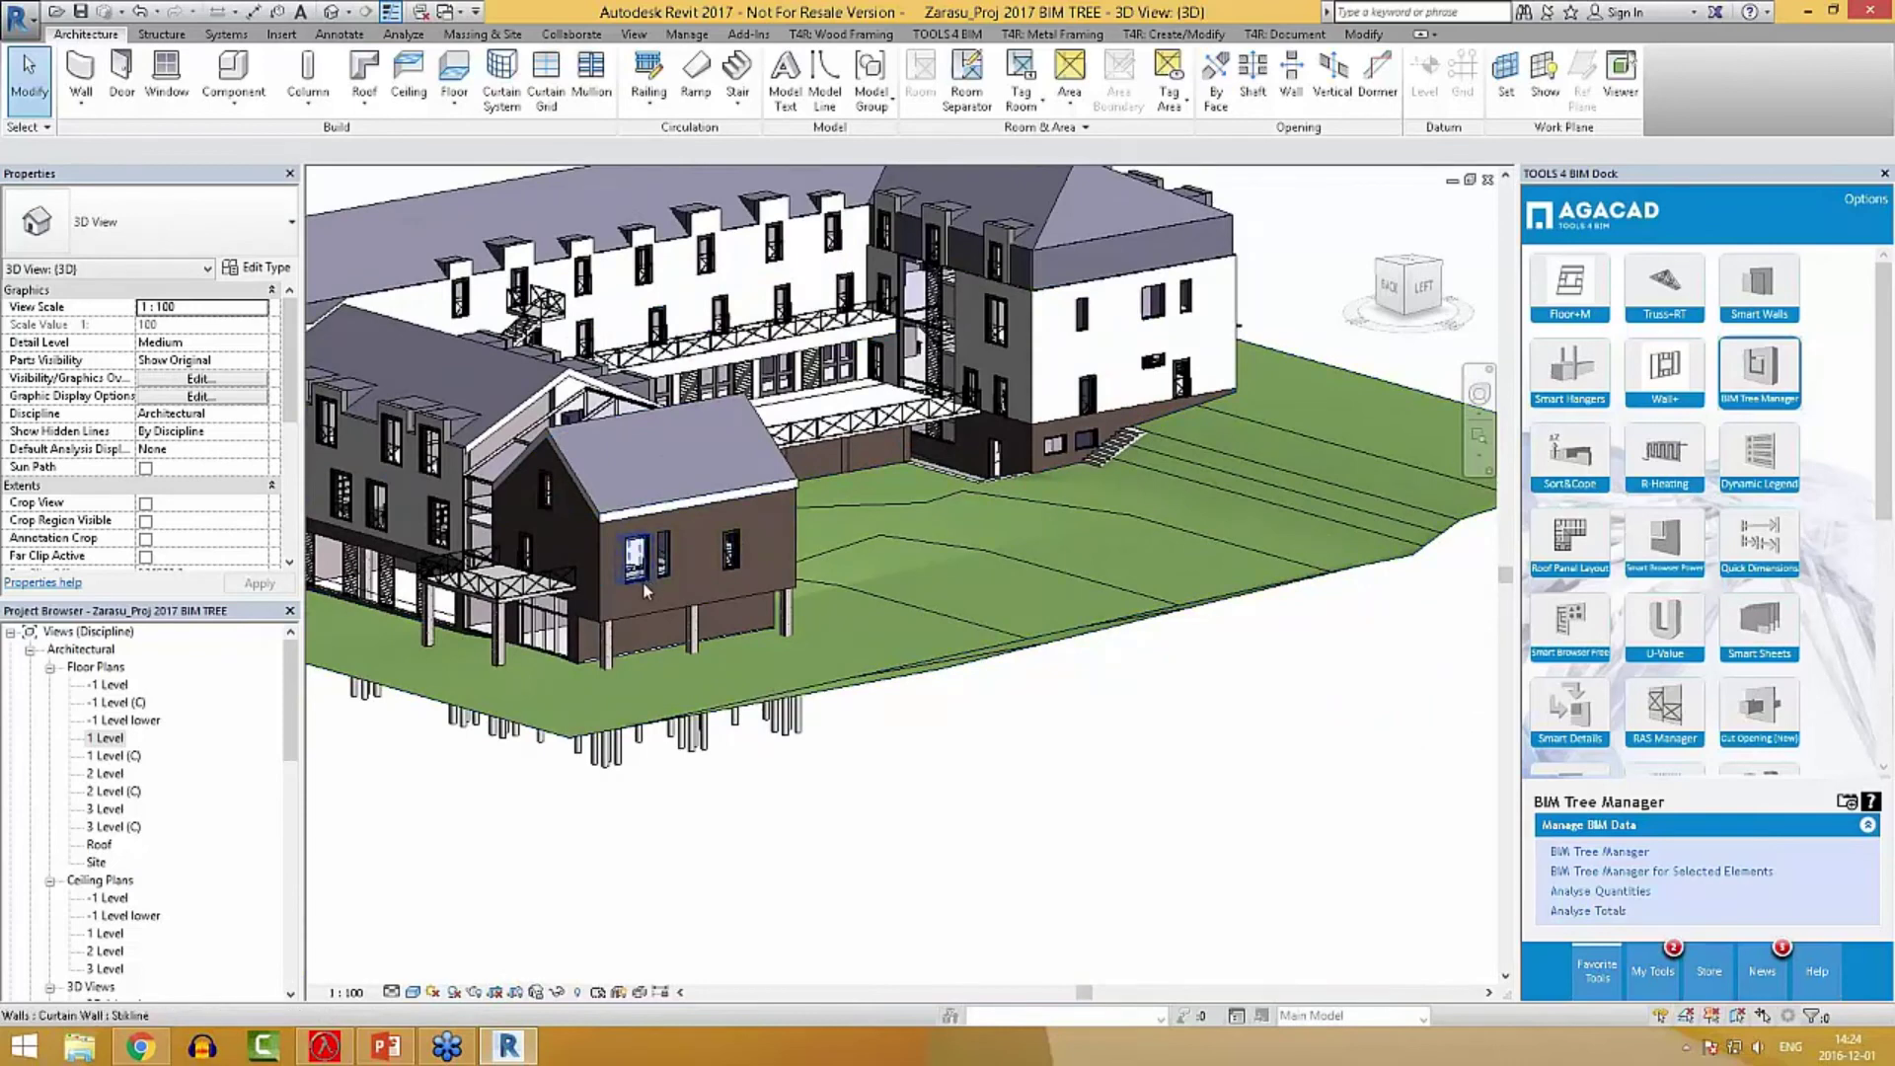
click(639, 591)
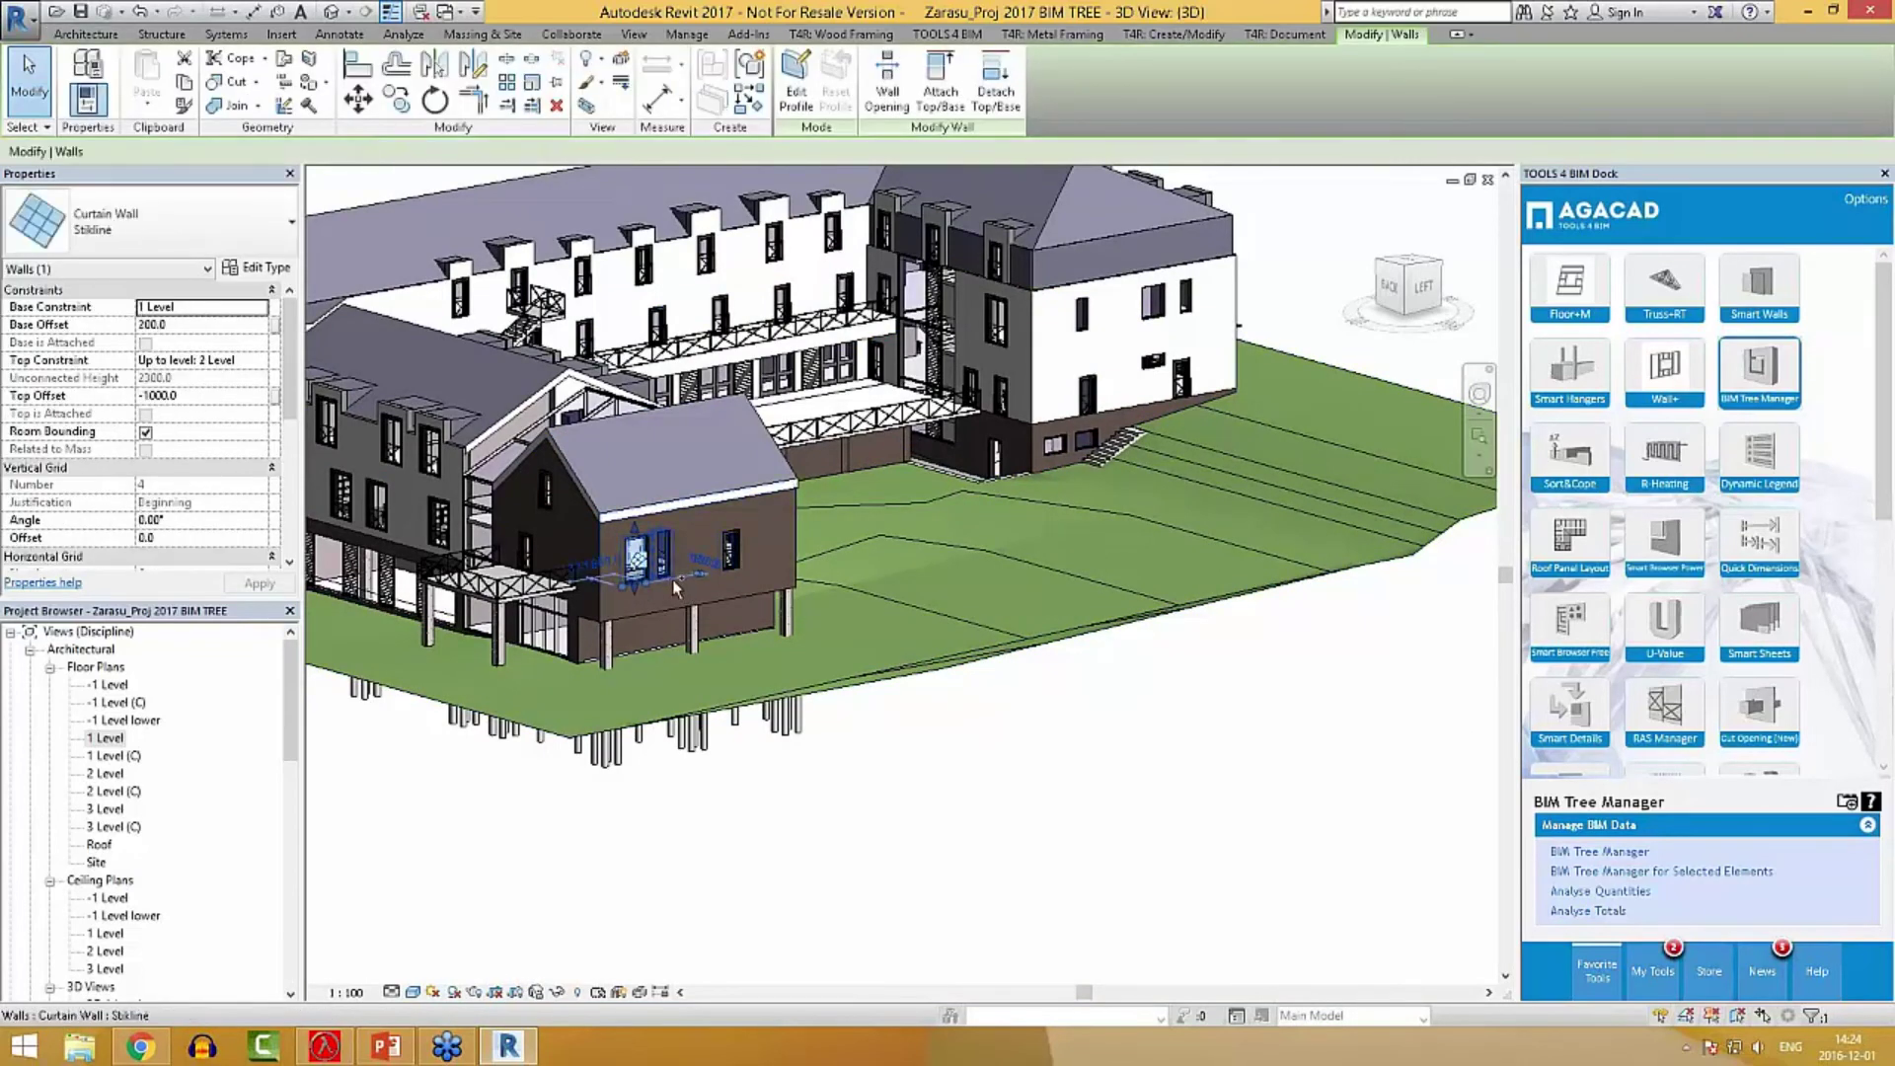
ctrl+click(1084, 314)
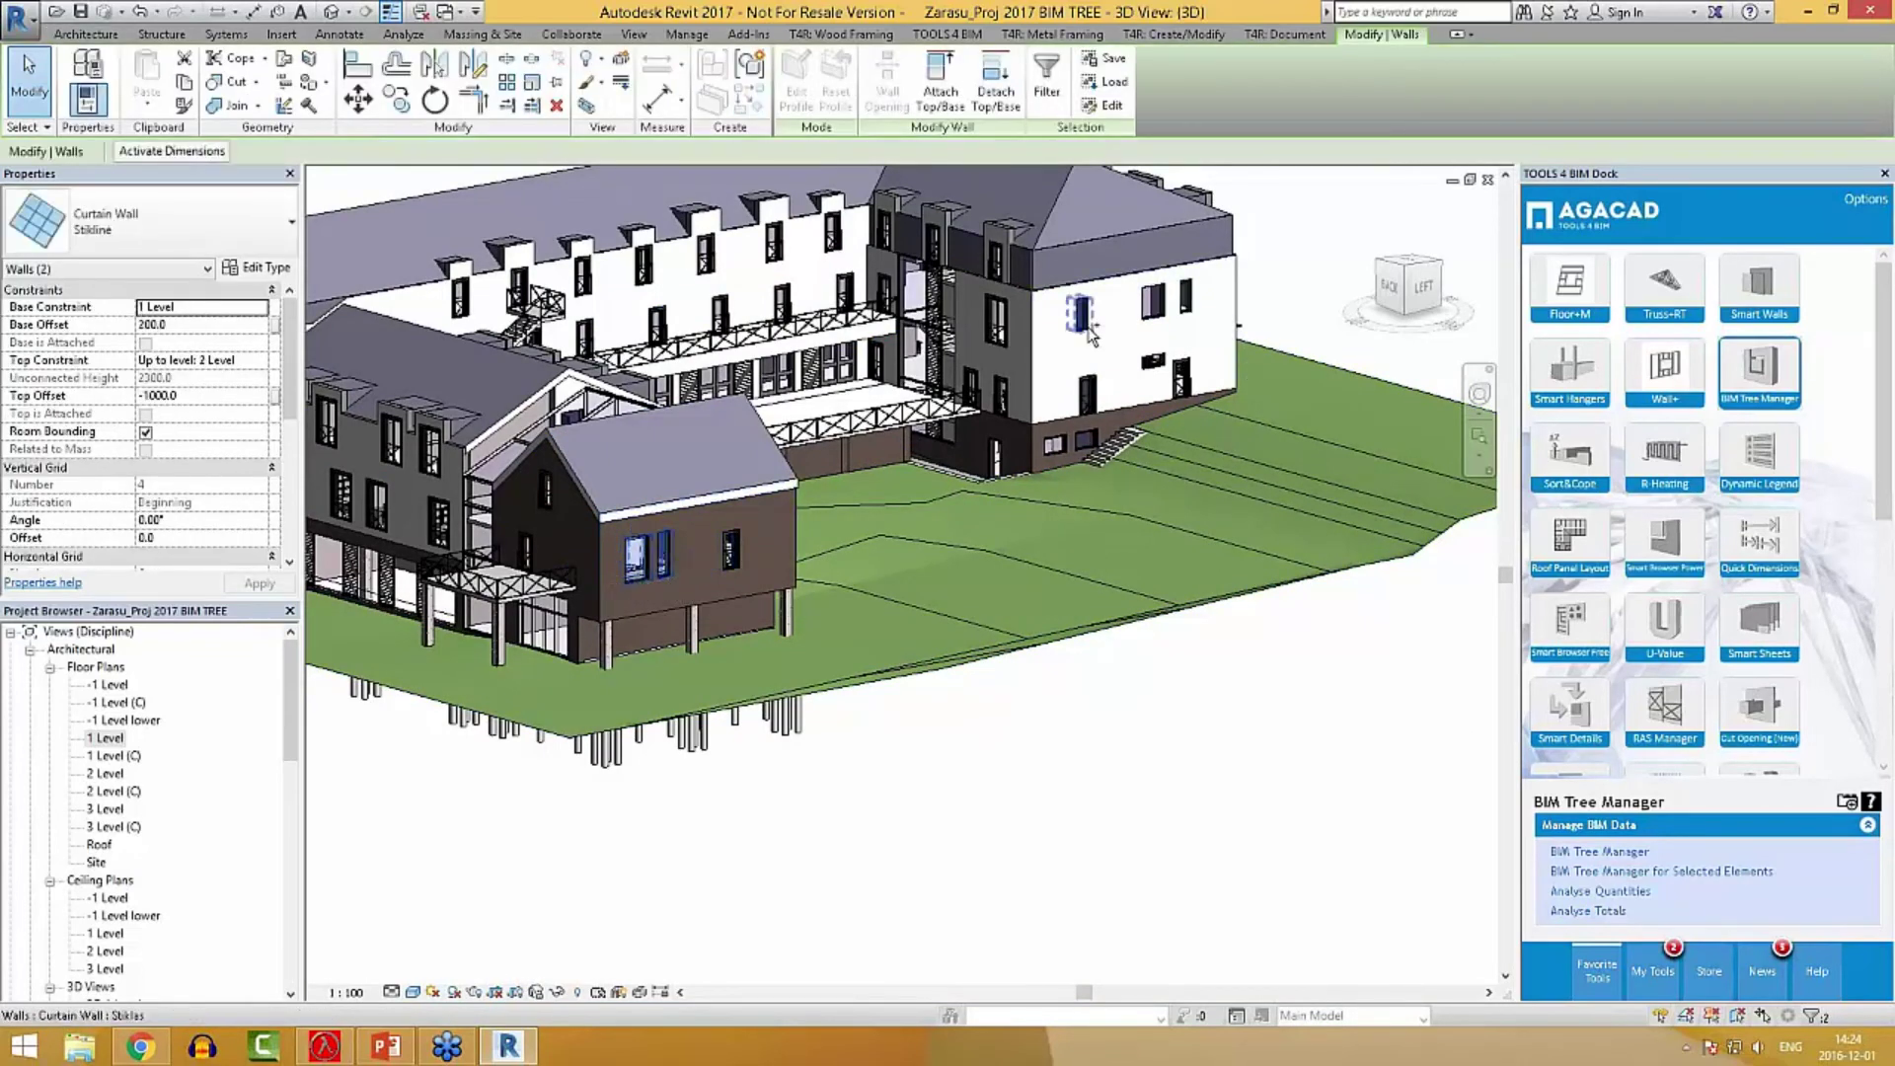
ctrl+click(1148, 318)
ctrl+click(1186, 314)
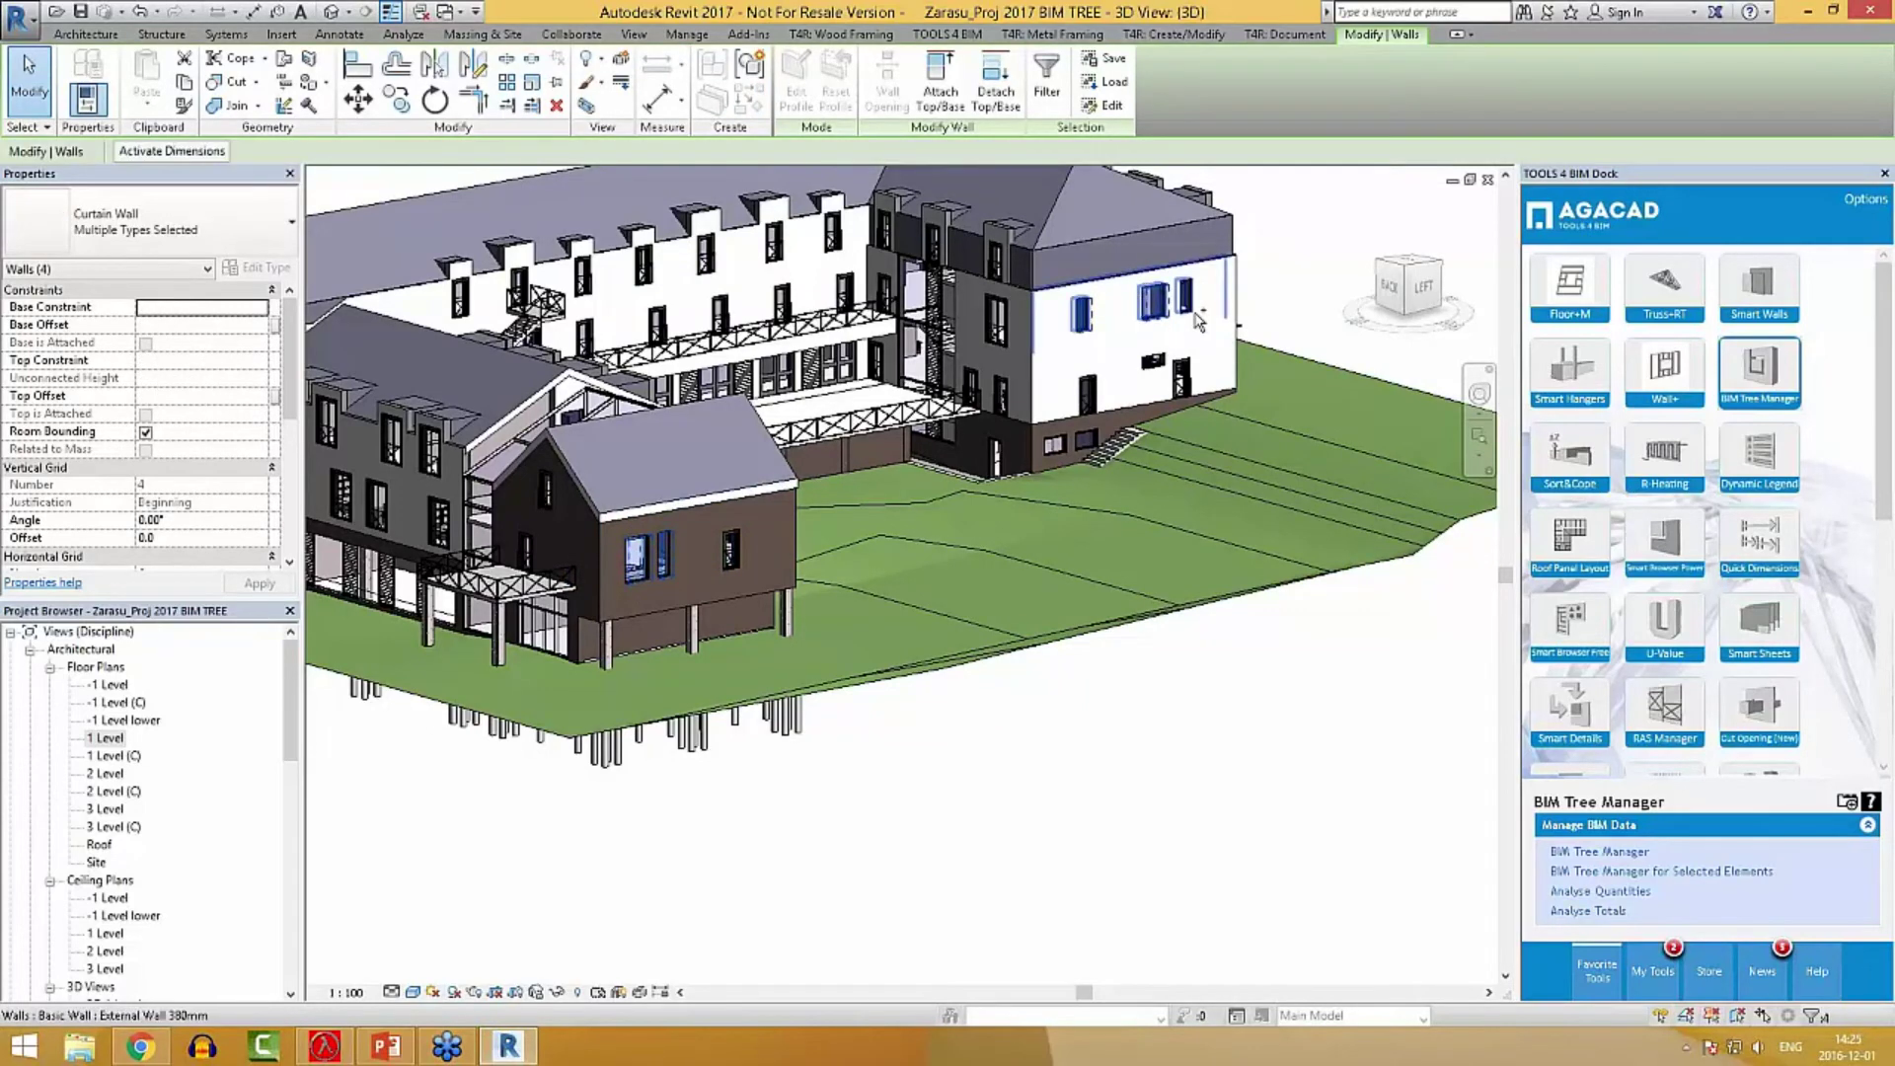
ctrl+click(1192, 310)
key(Escape)
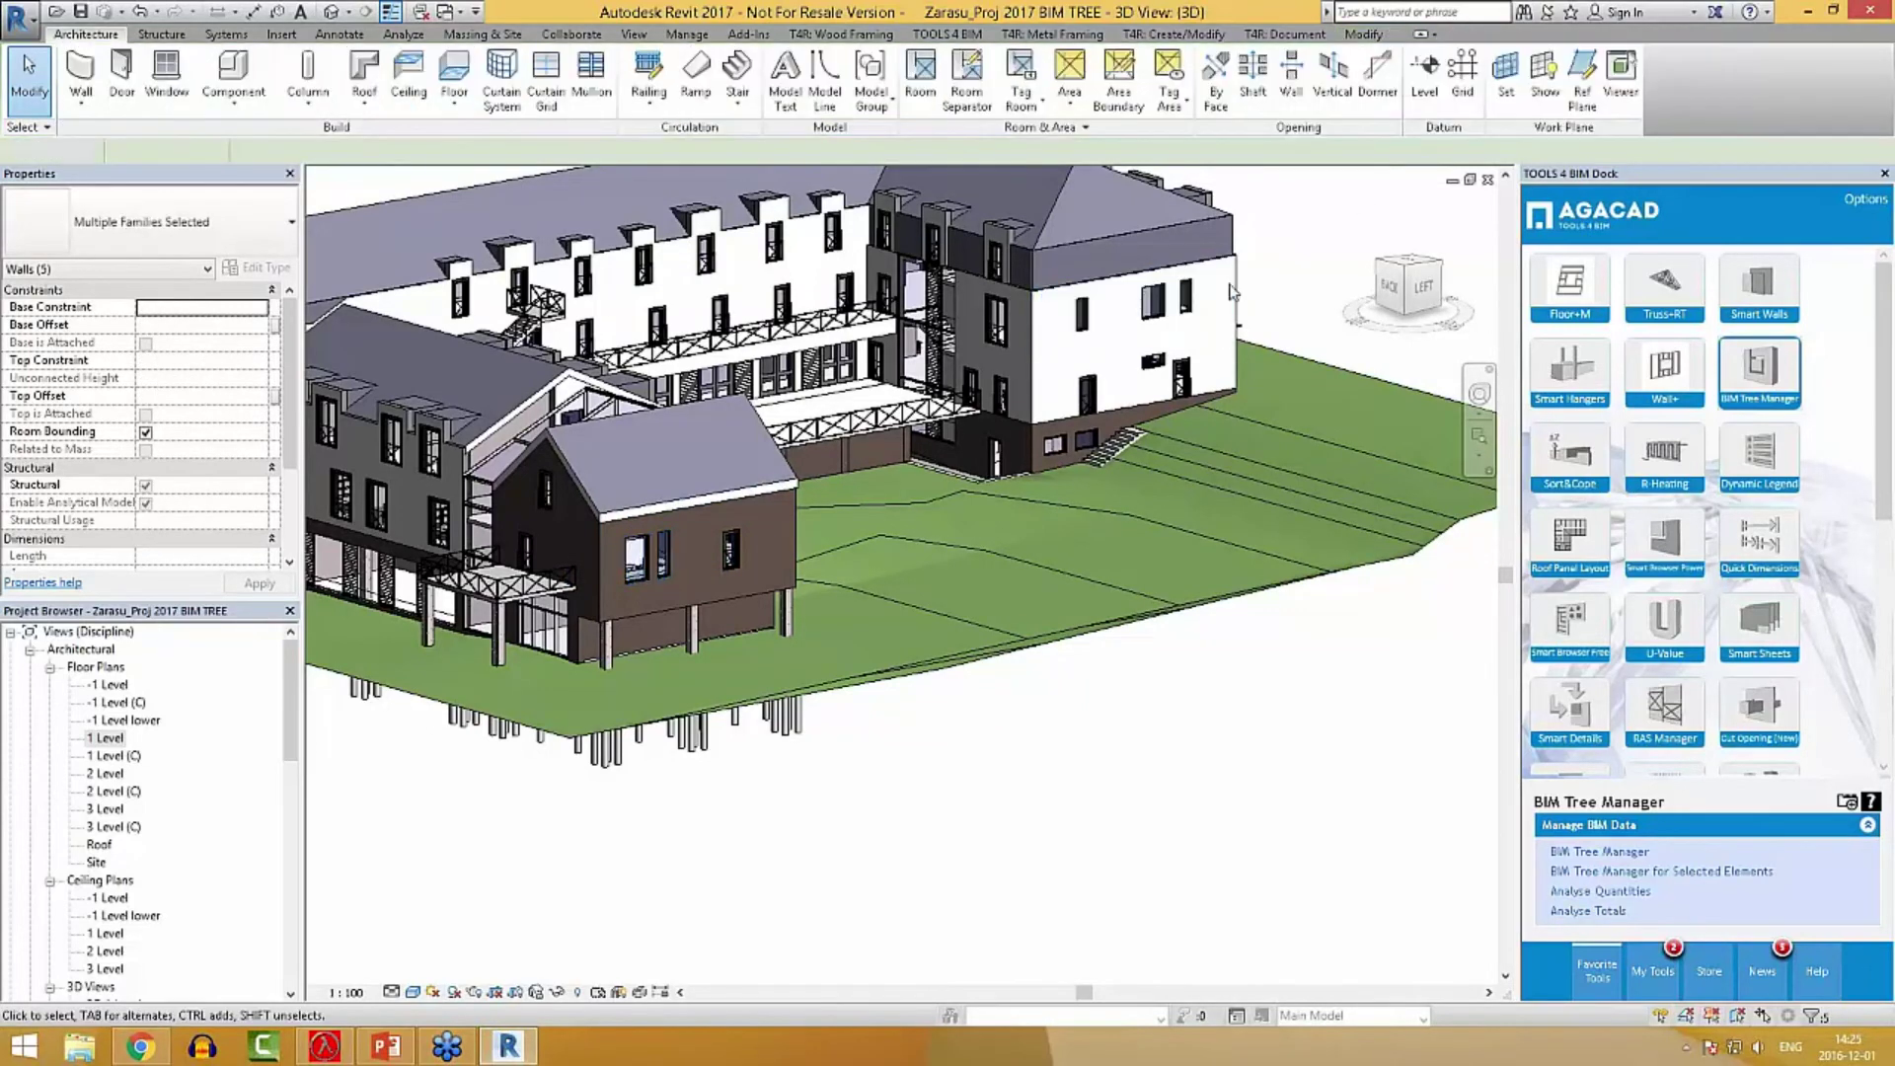
Select the two narrow windows, the wide window and the small low window on the white end facade together.
scroll(1231, 291, up, 3)
click(1076, 368)
ctrl+click(1080, 373)
ctrl+click(895, 356)
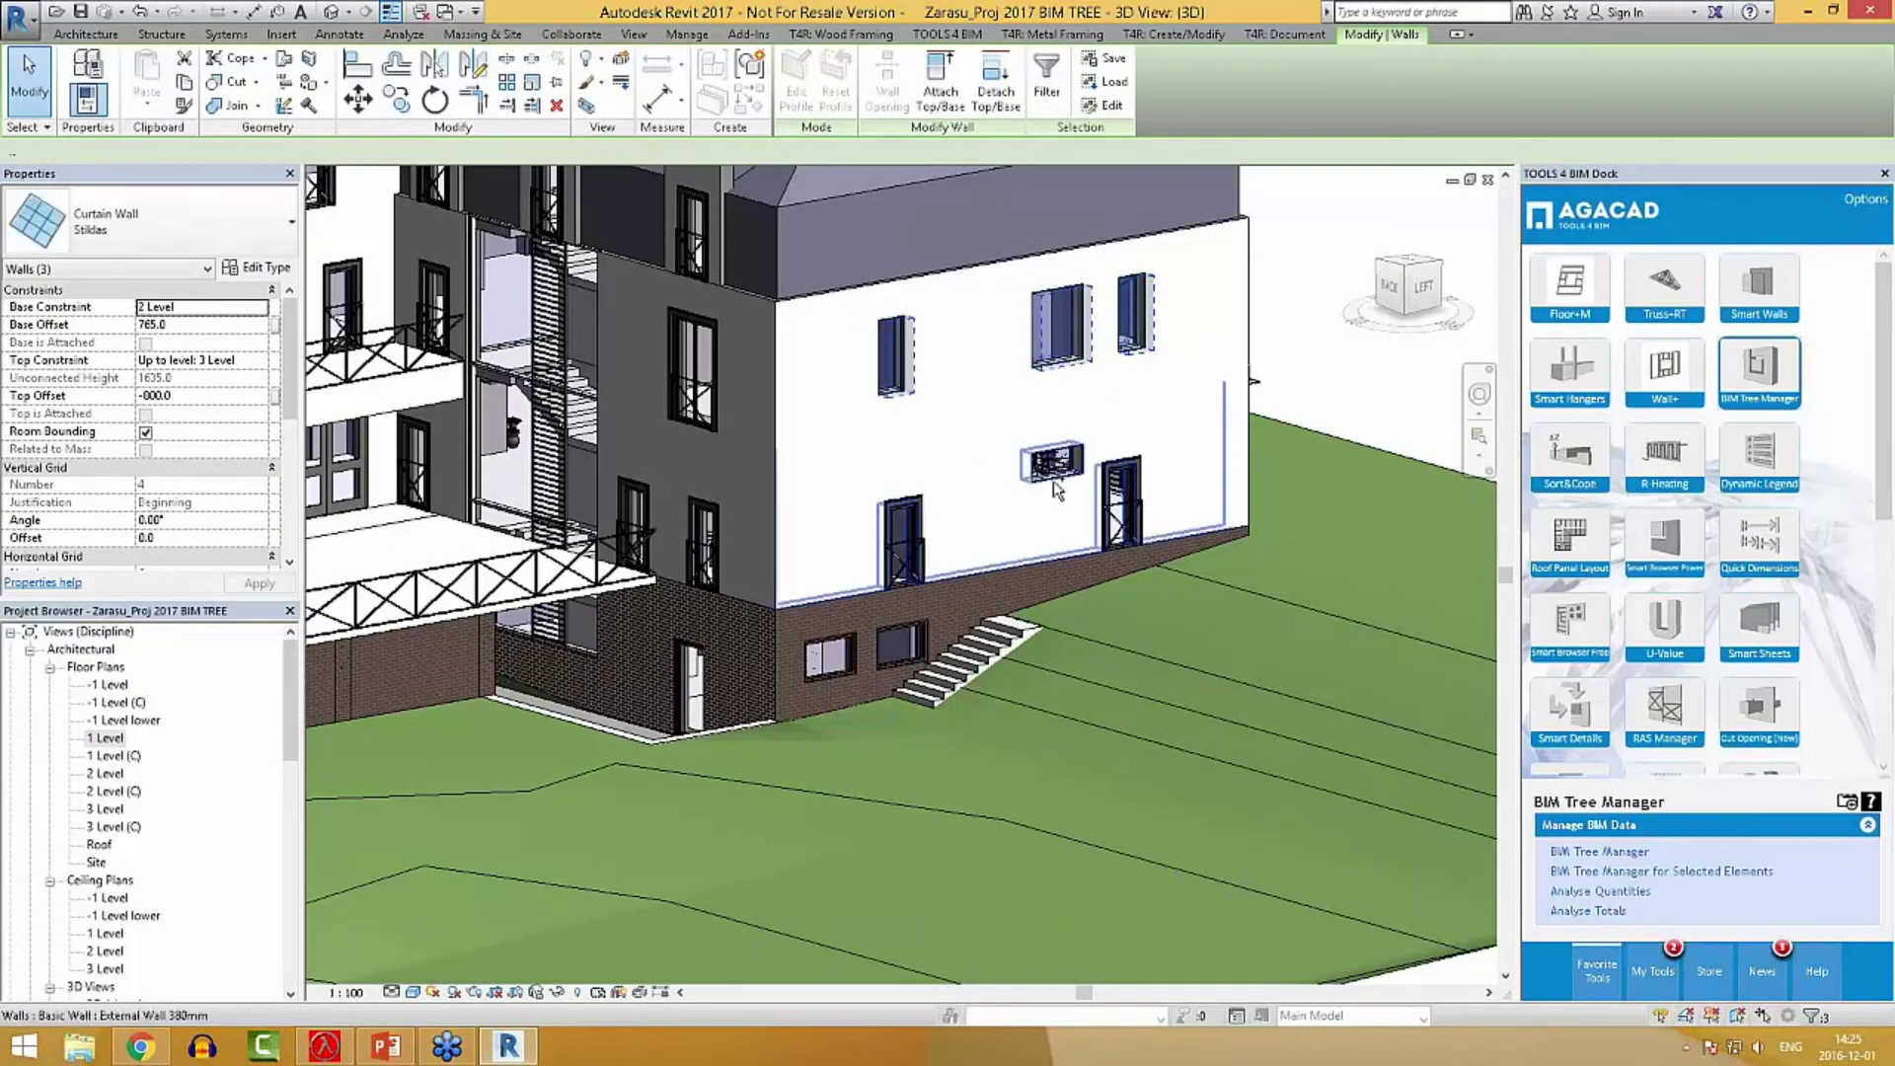
scroll(1283, 458, down, 3)
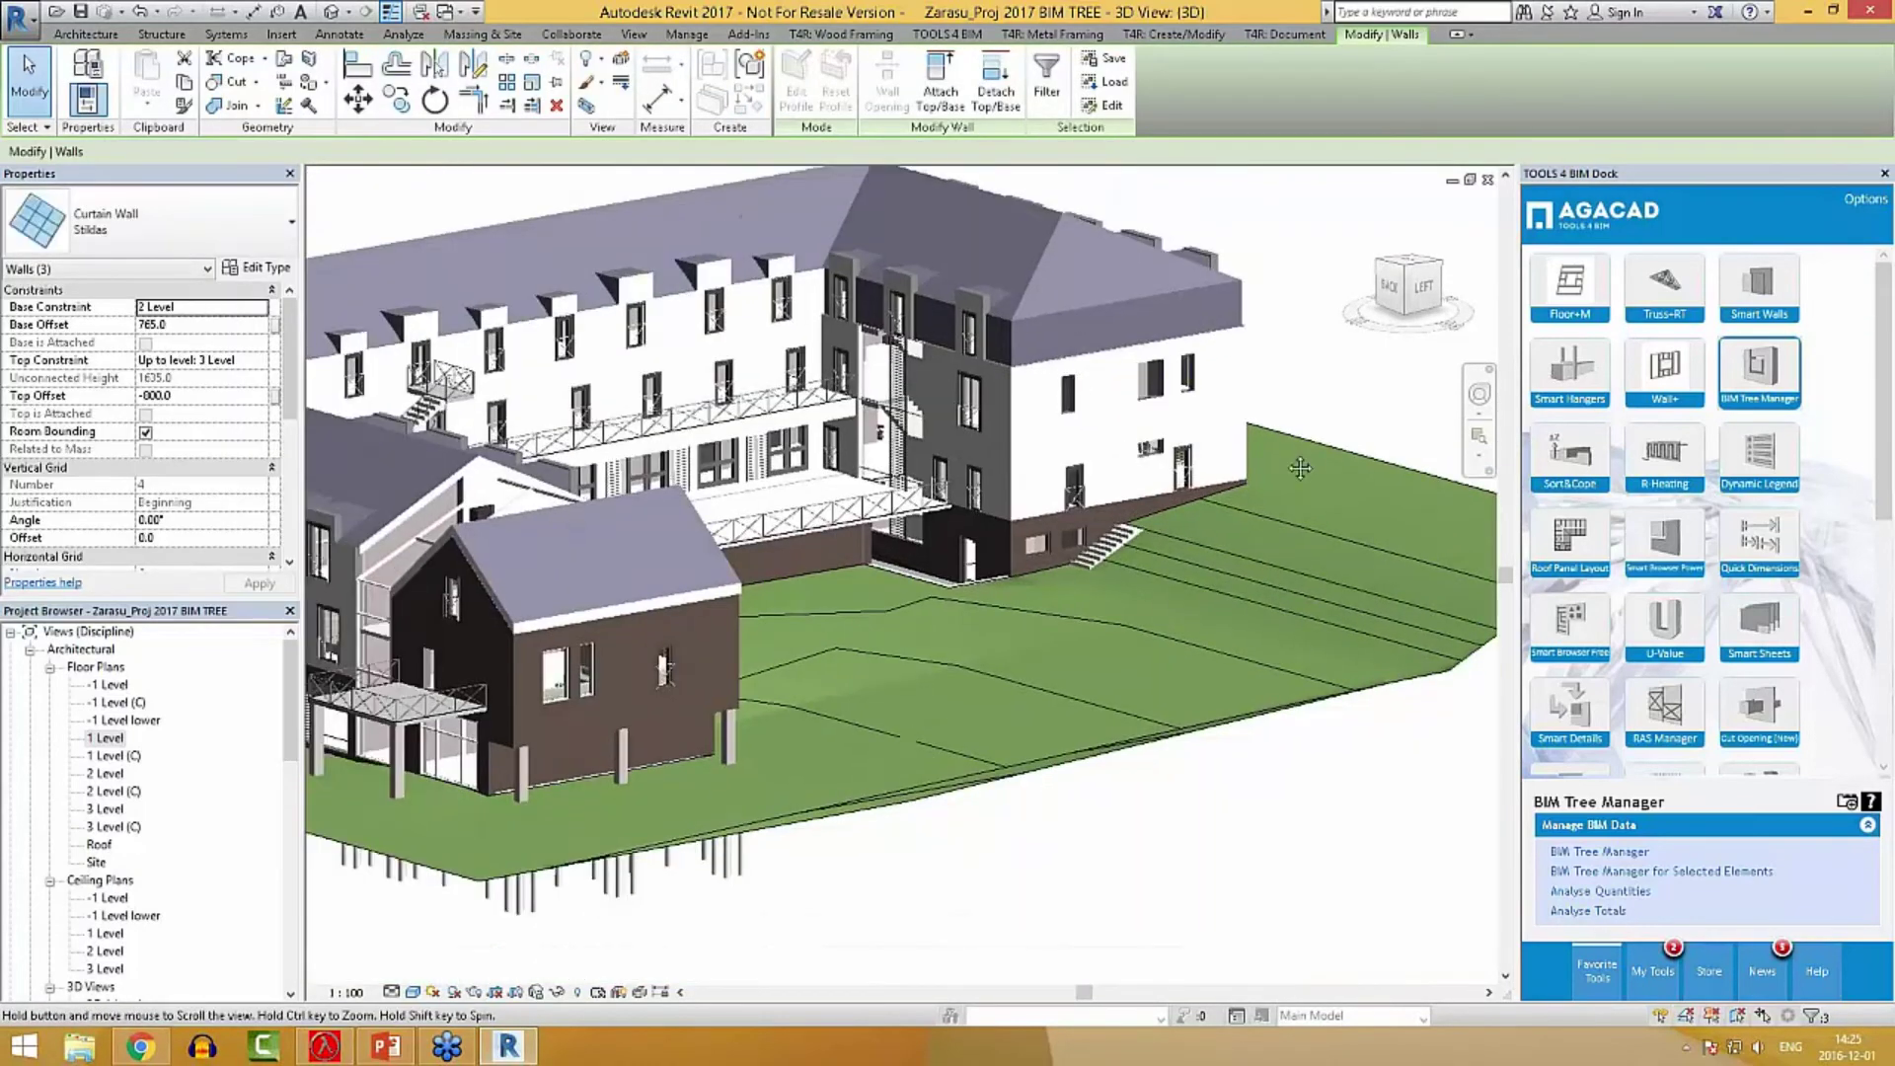
Add the two adjacent curtain wall windows in the brick annex's side wall to the selection.
scroll(1141, 472, up, 2)
scroll(965, 538, up, 3)
ctrl+click(965, 543)
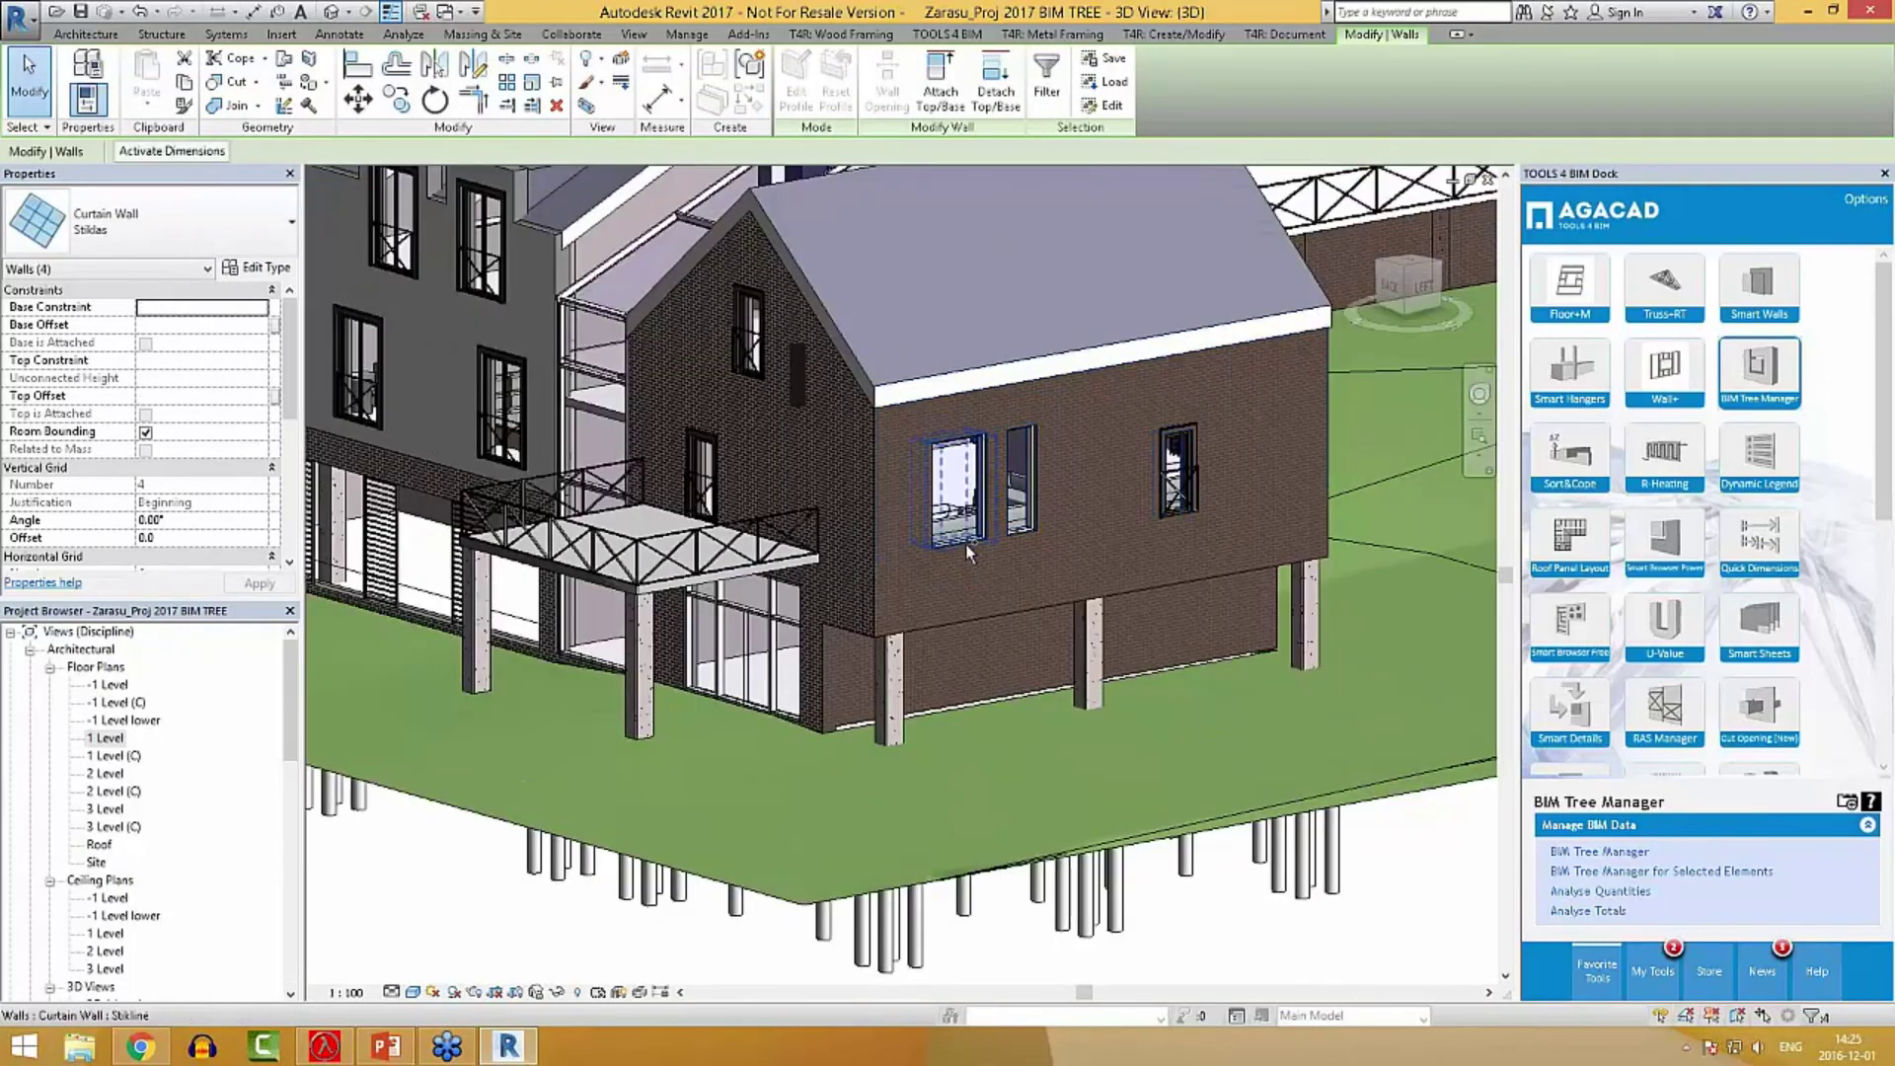
ctrl+click(1027, 536)
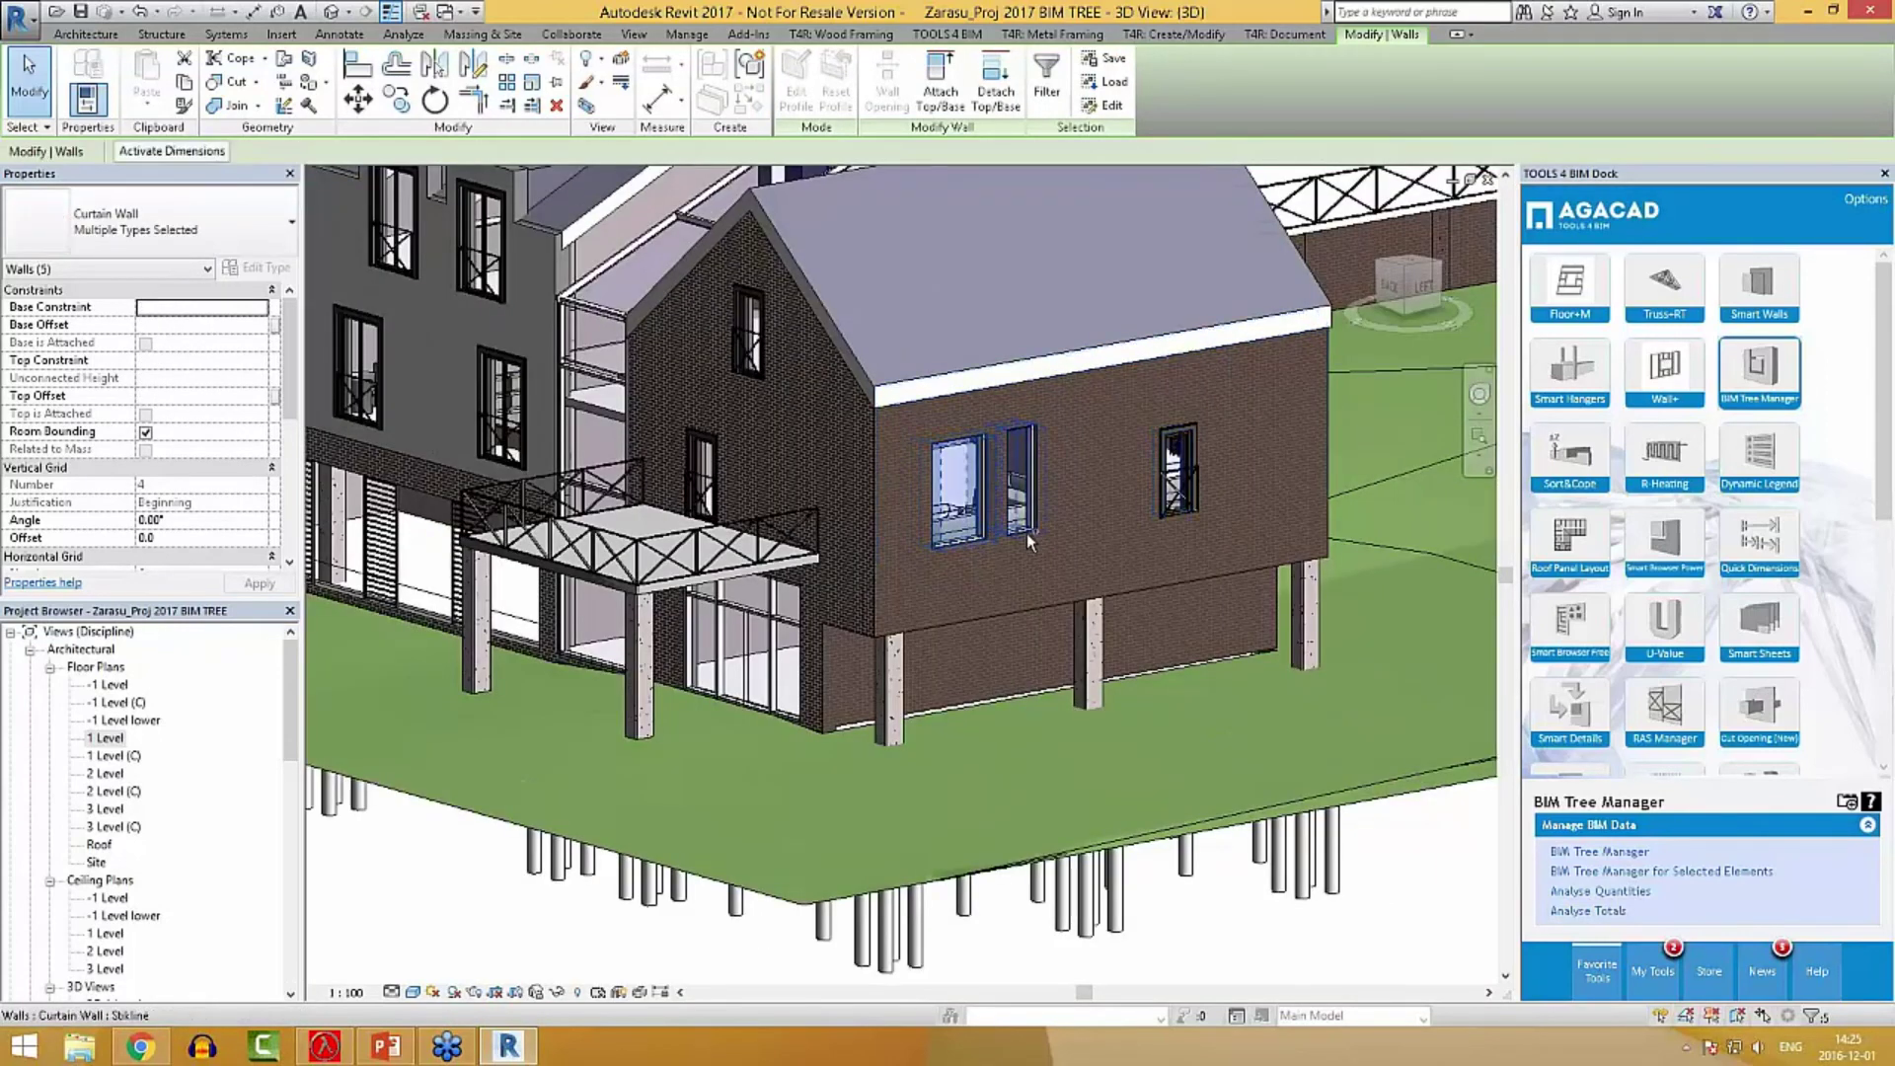
ctrl+click(1175, 514)
scroll(1172, 524, down, 3)
scroll(1086, 553, up, 2)
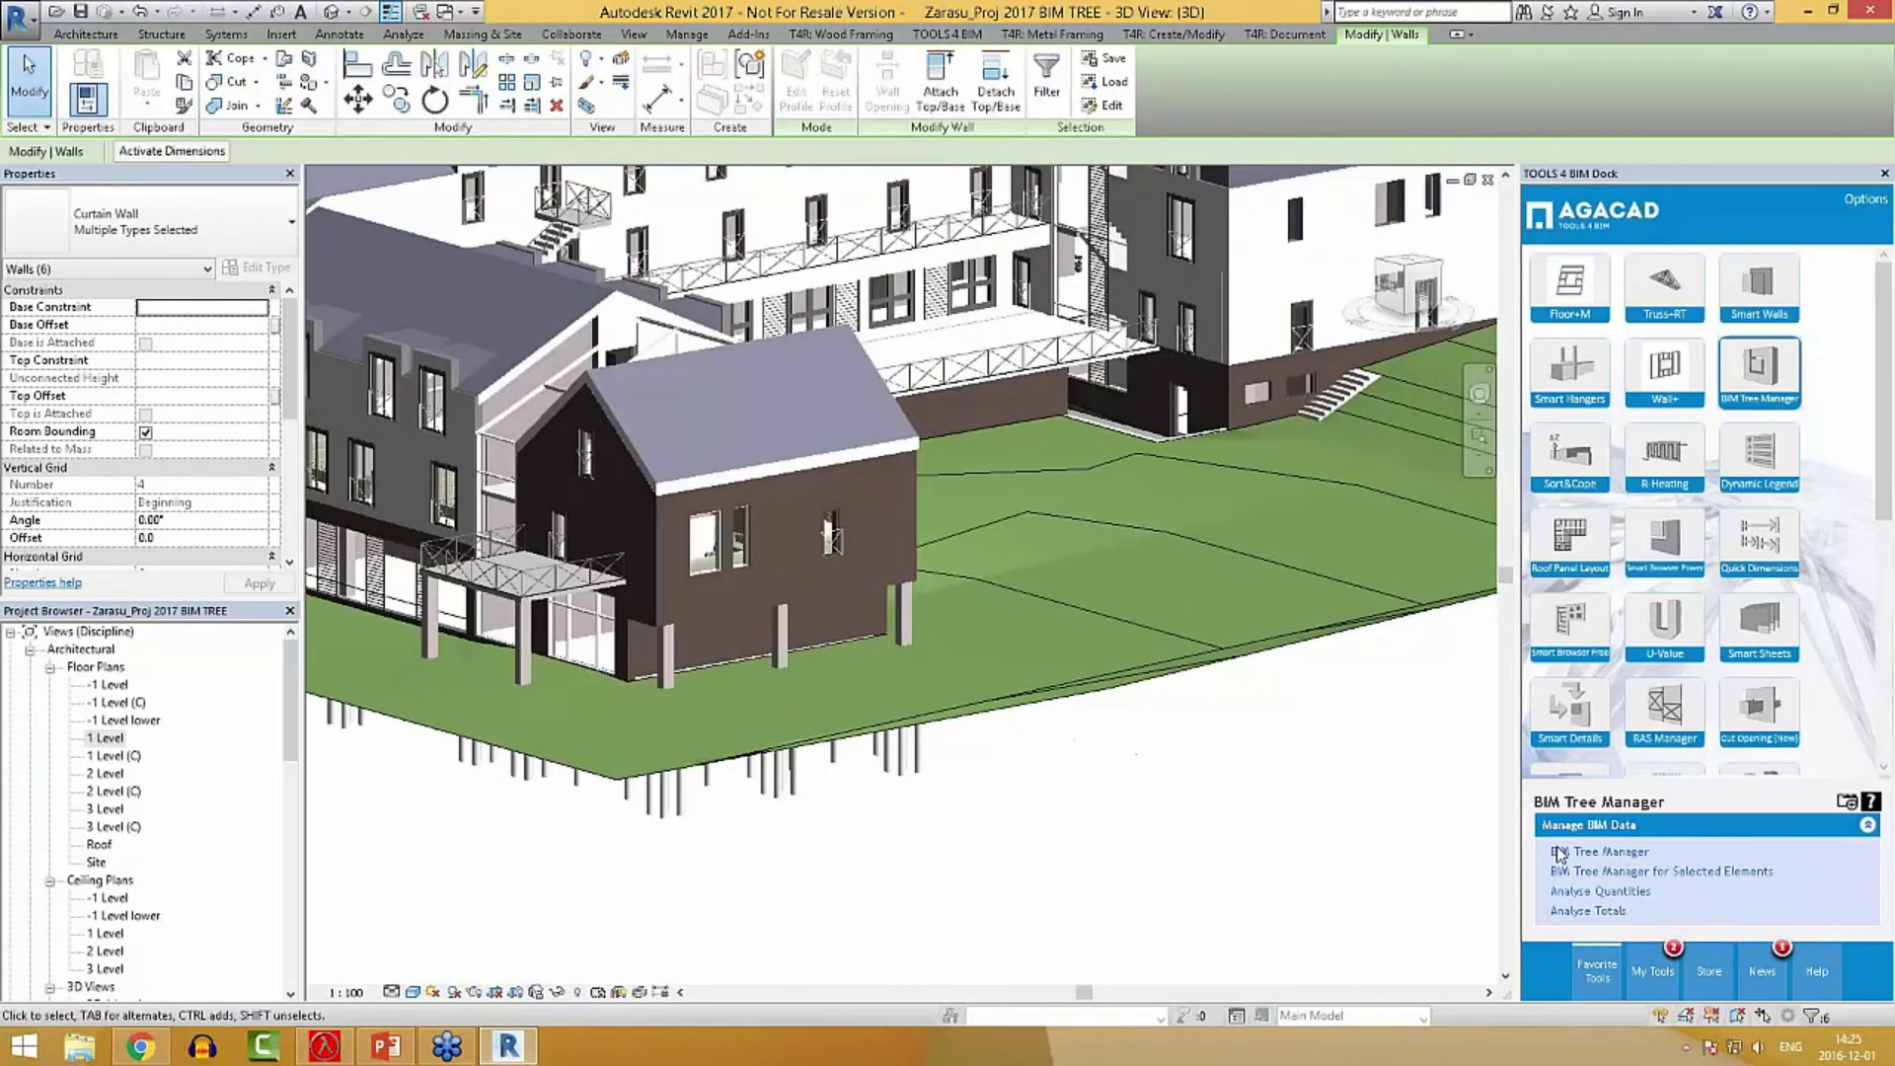
Open BIM Tree Manager for Selected Elements, place its window beneath the building and highlight all listed curtain walls.
click(1591, 871)
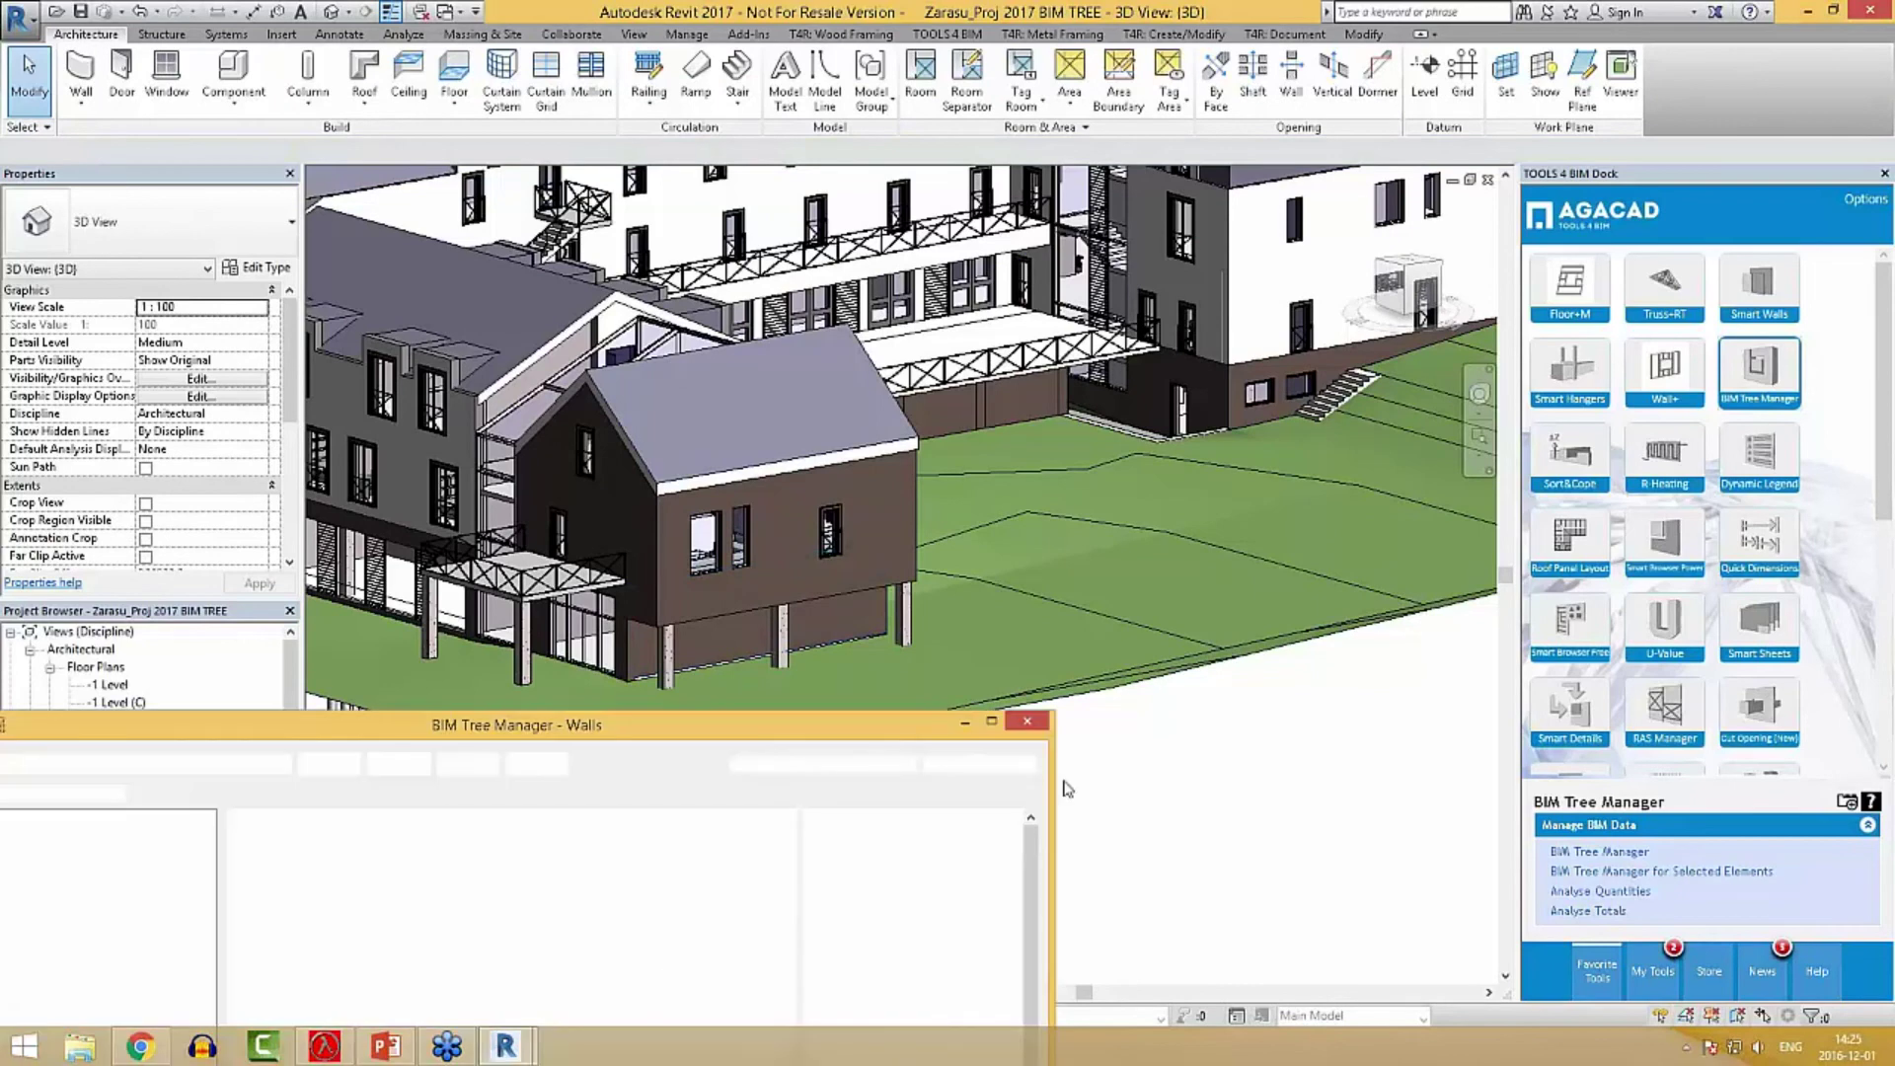
middle_drag(1357, 470, 1051, 450)
scroll(1051, 450, down, 5)
drag(603, 721, 846, 605)
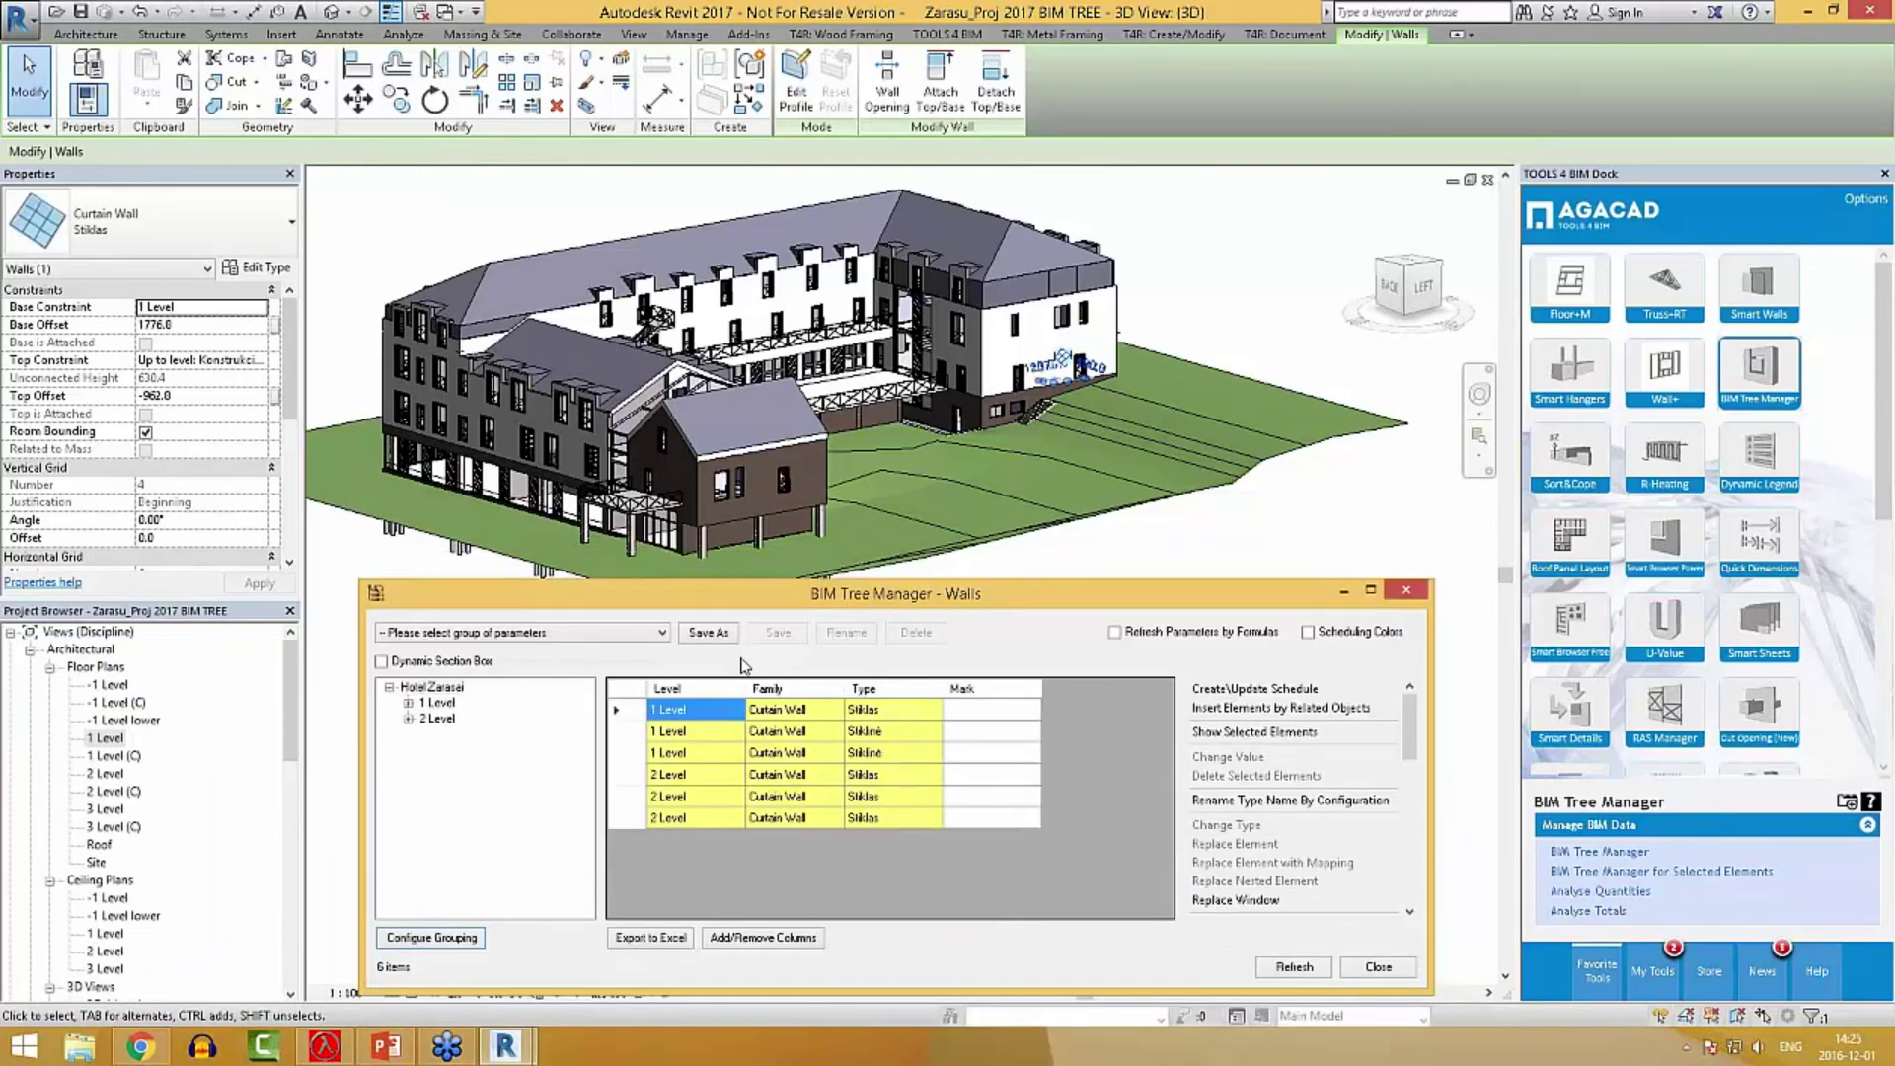
click(628, 688)
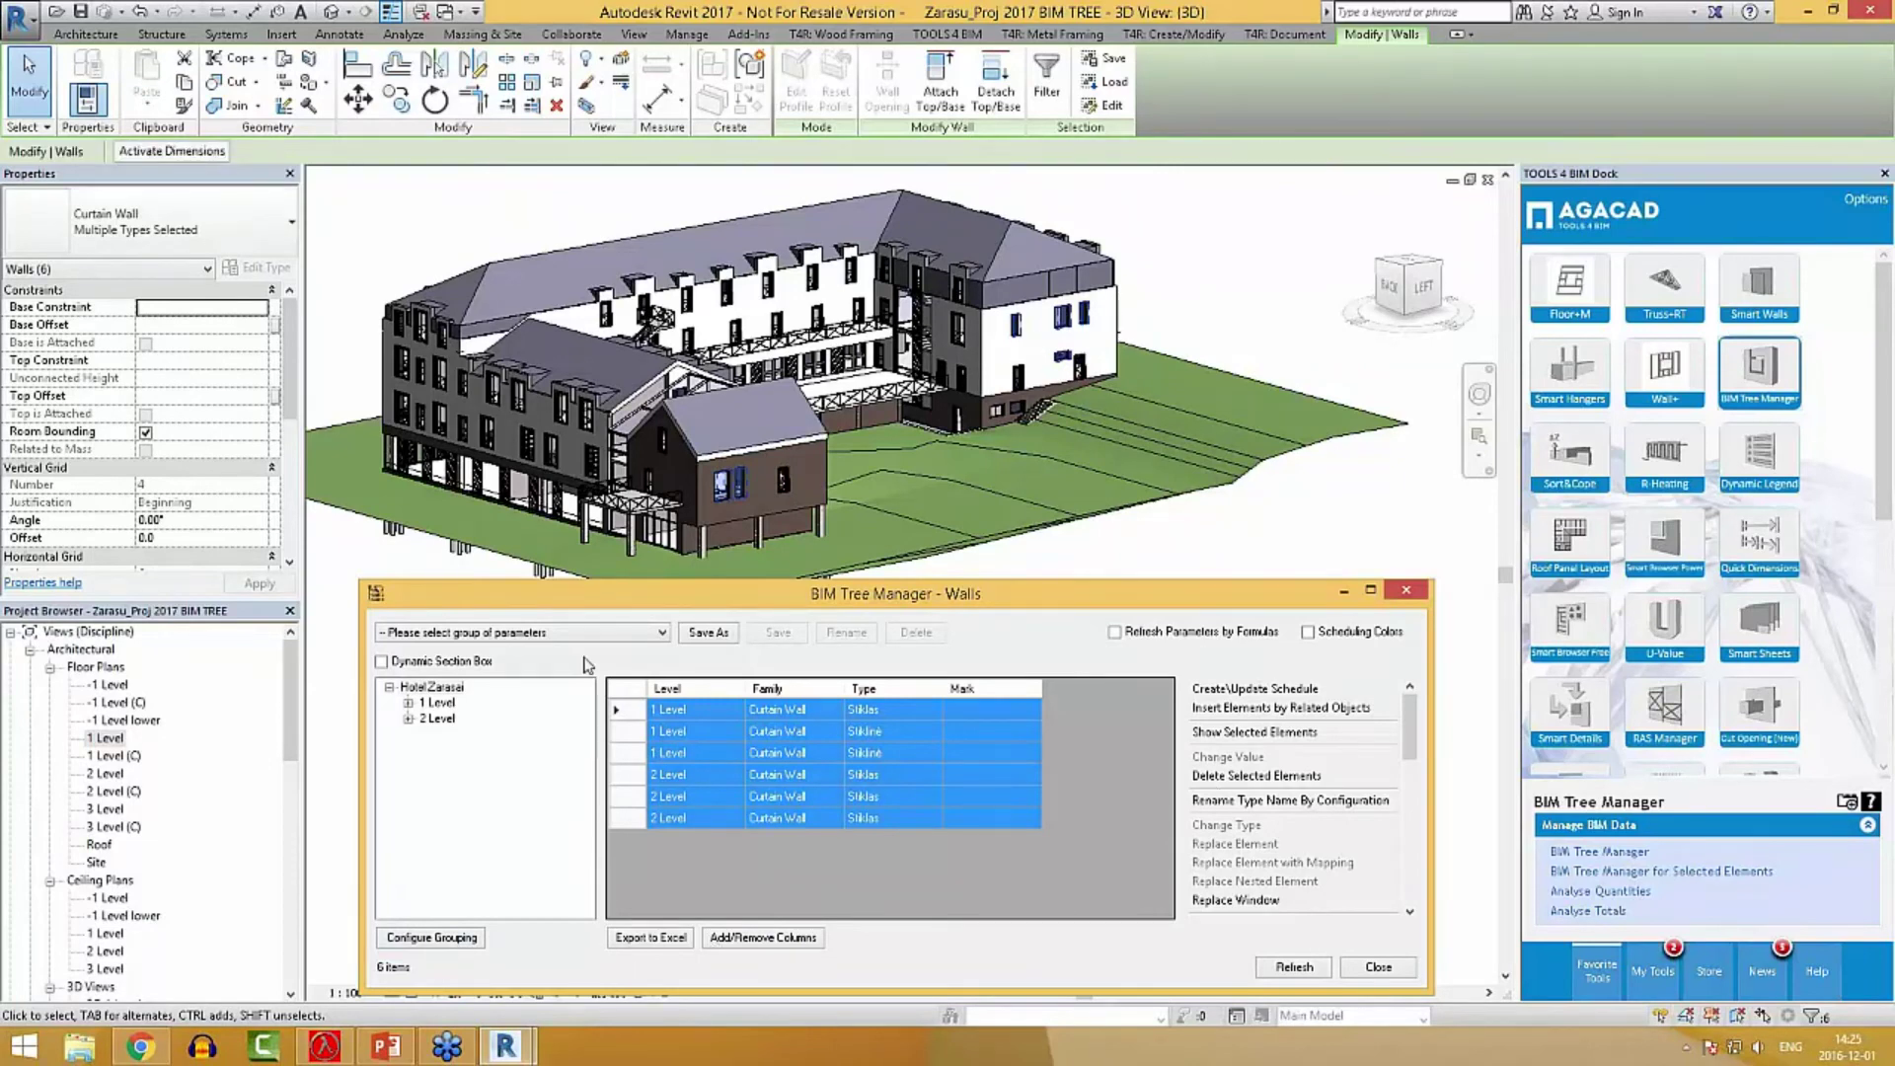
drag(631, 606, 598, 570)
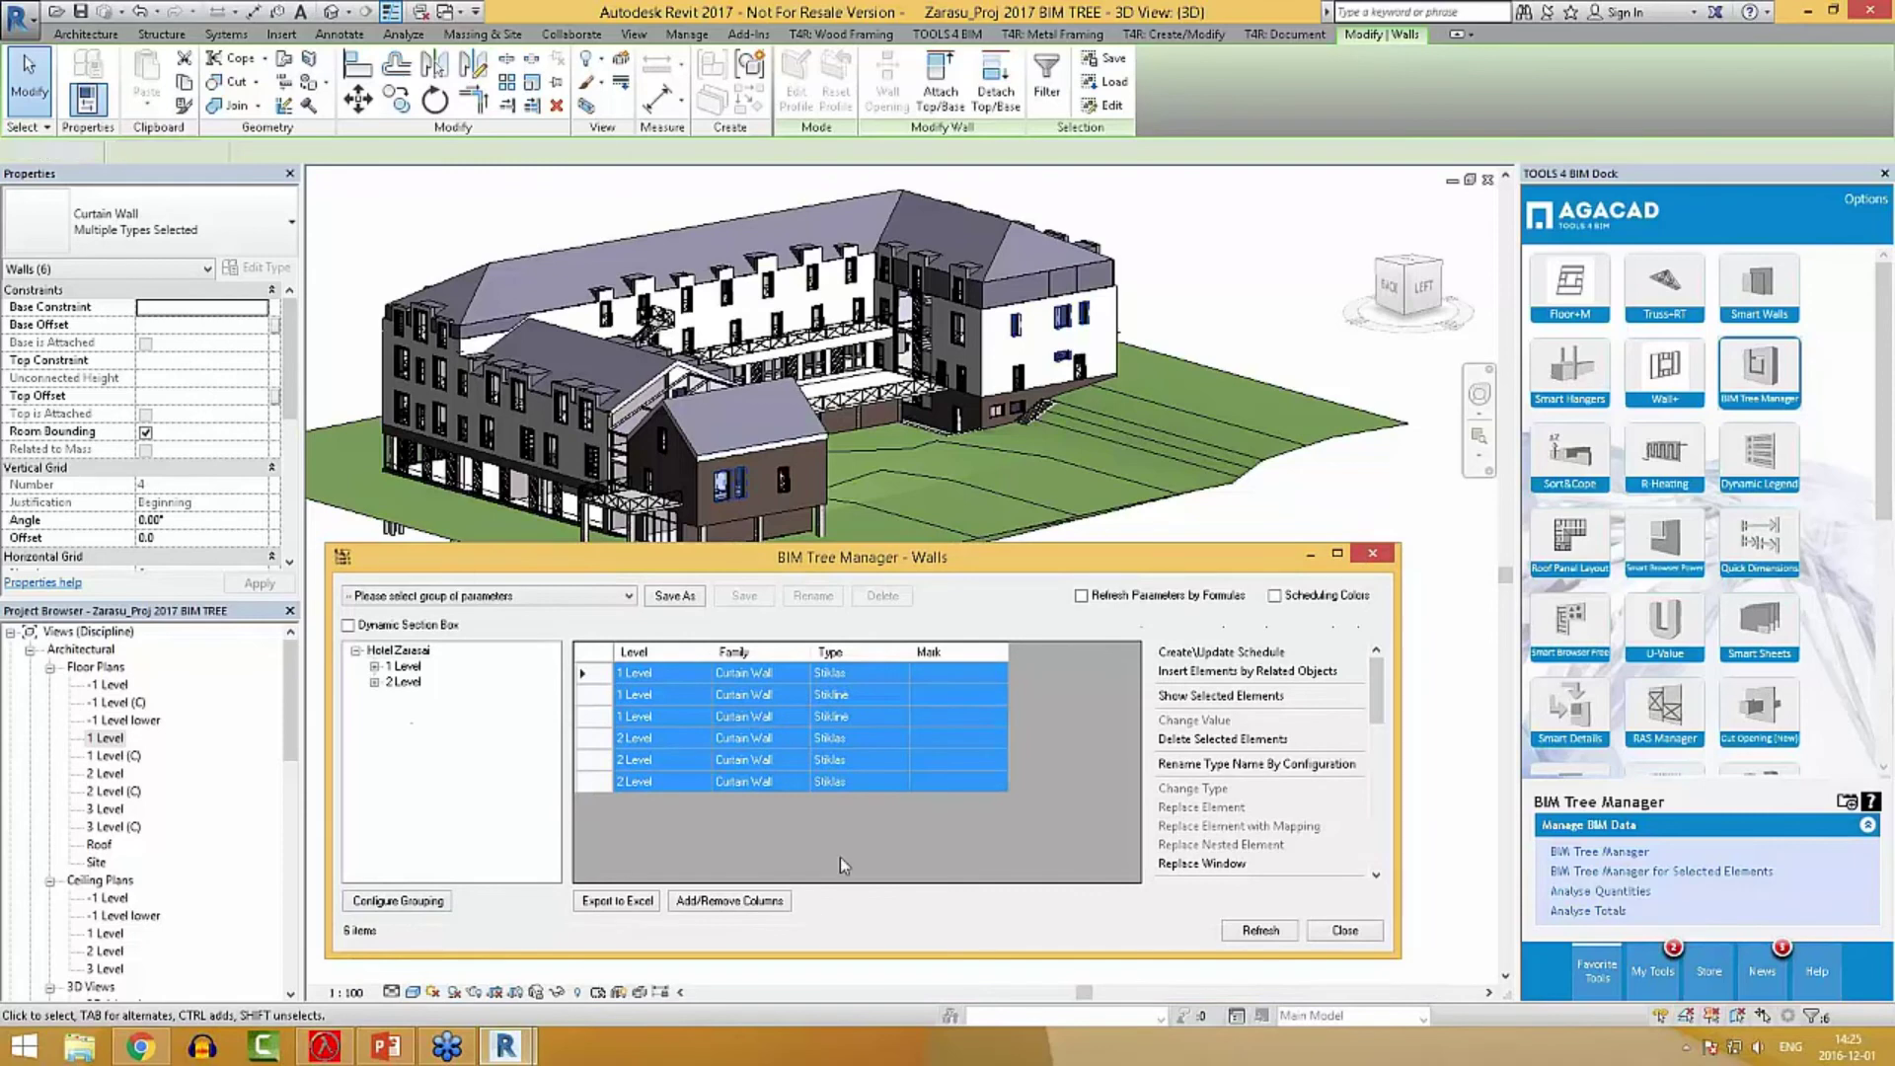
Replace the Mark column with Length in the column selection of the walls table.
click(720, 900)
click(261, 642)
click(293, 553)
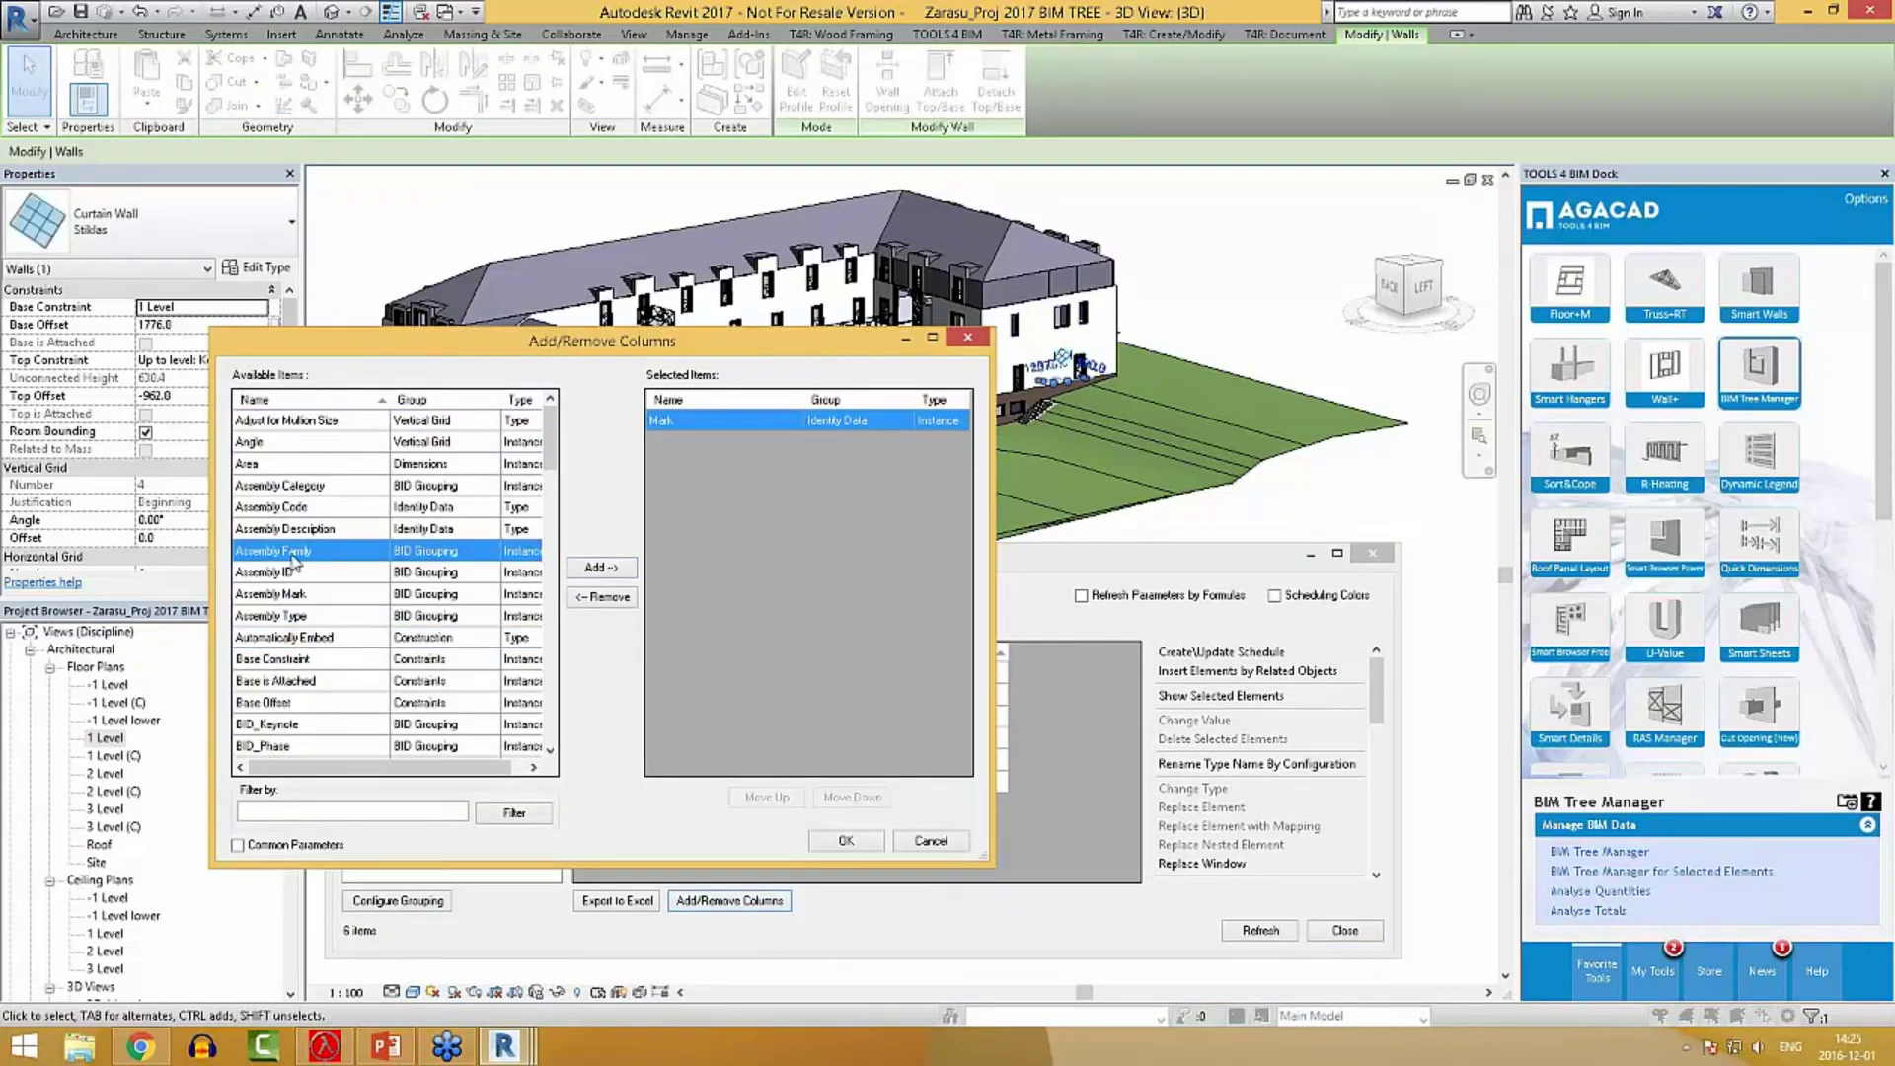
click(277, 617)
drag(551, 440, 553, 633)
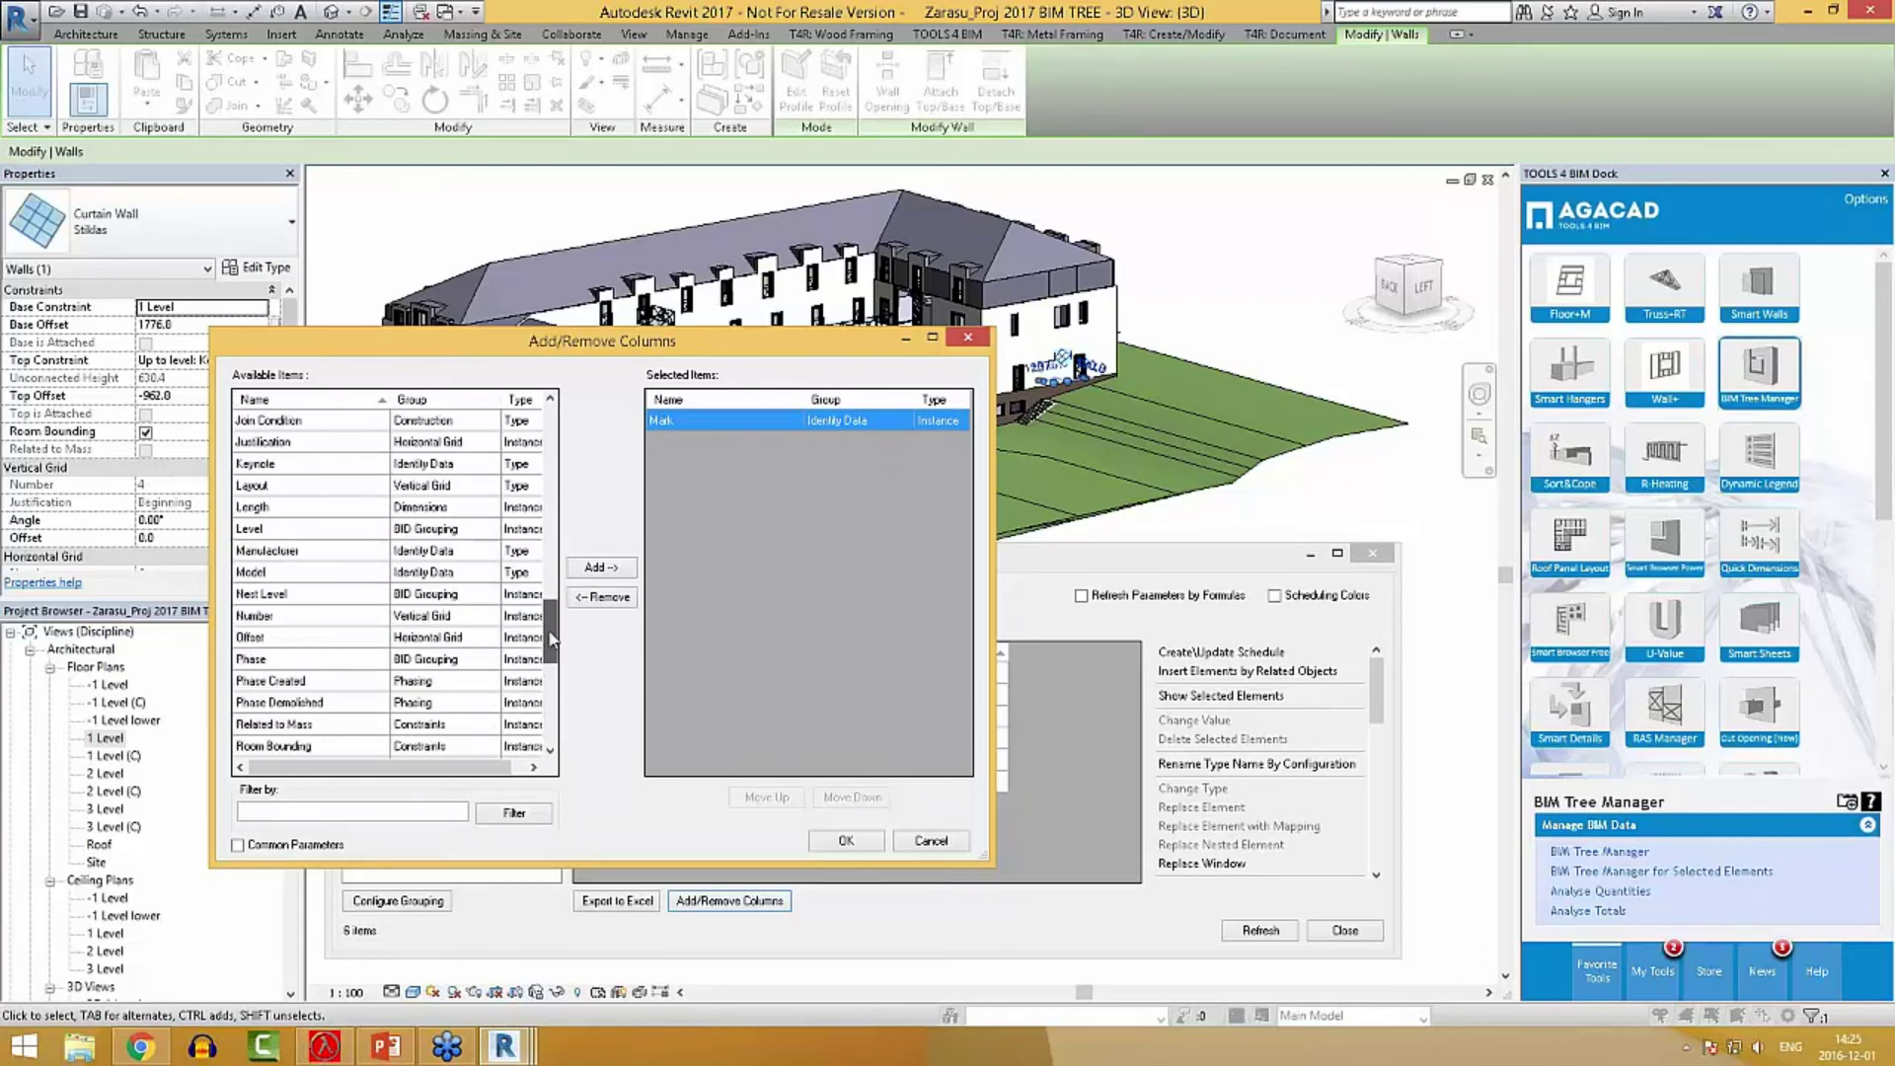
click(273, 511)
click(622, 573)
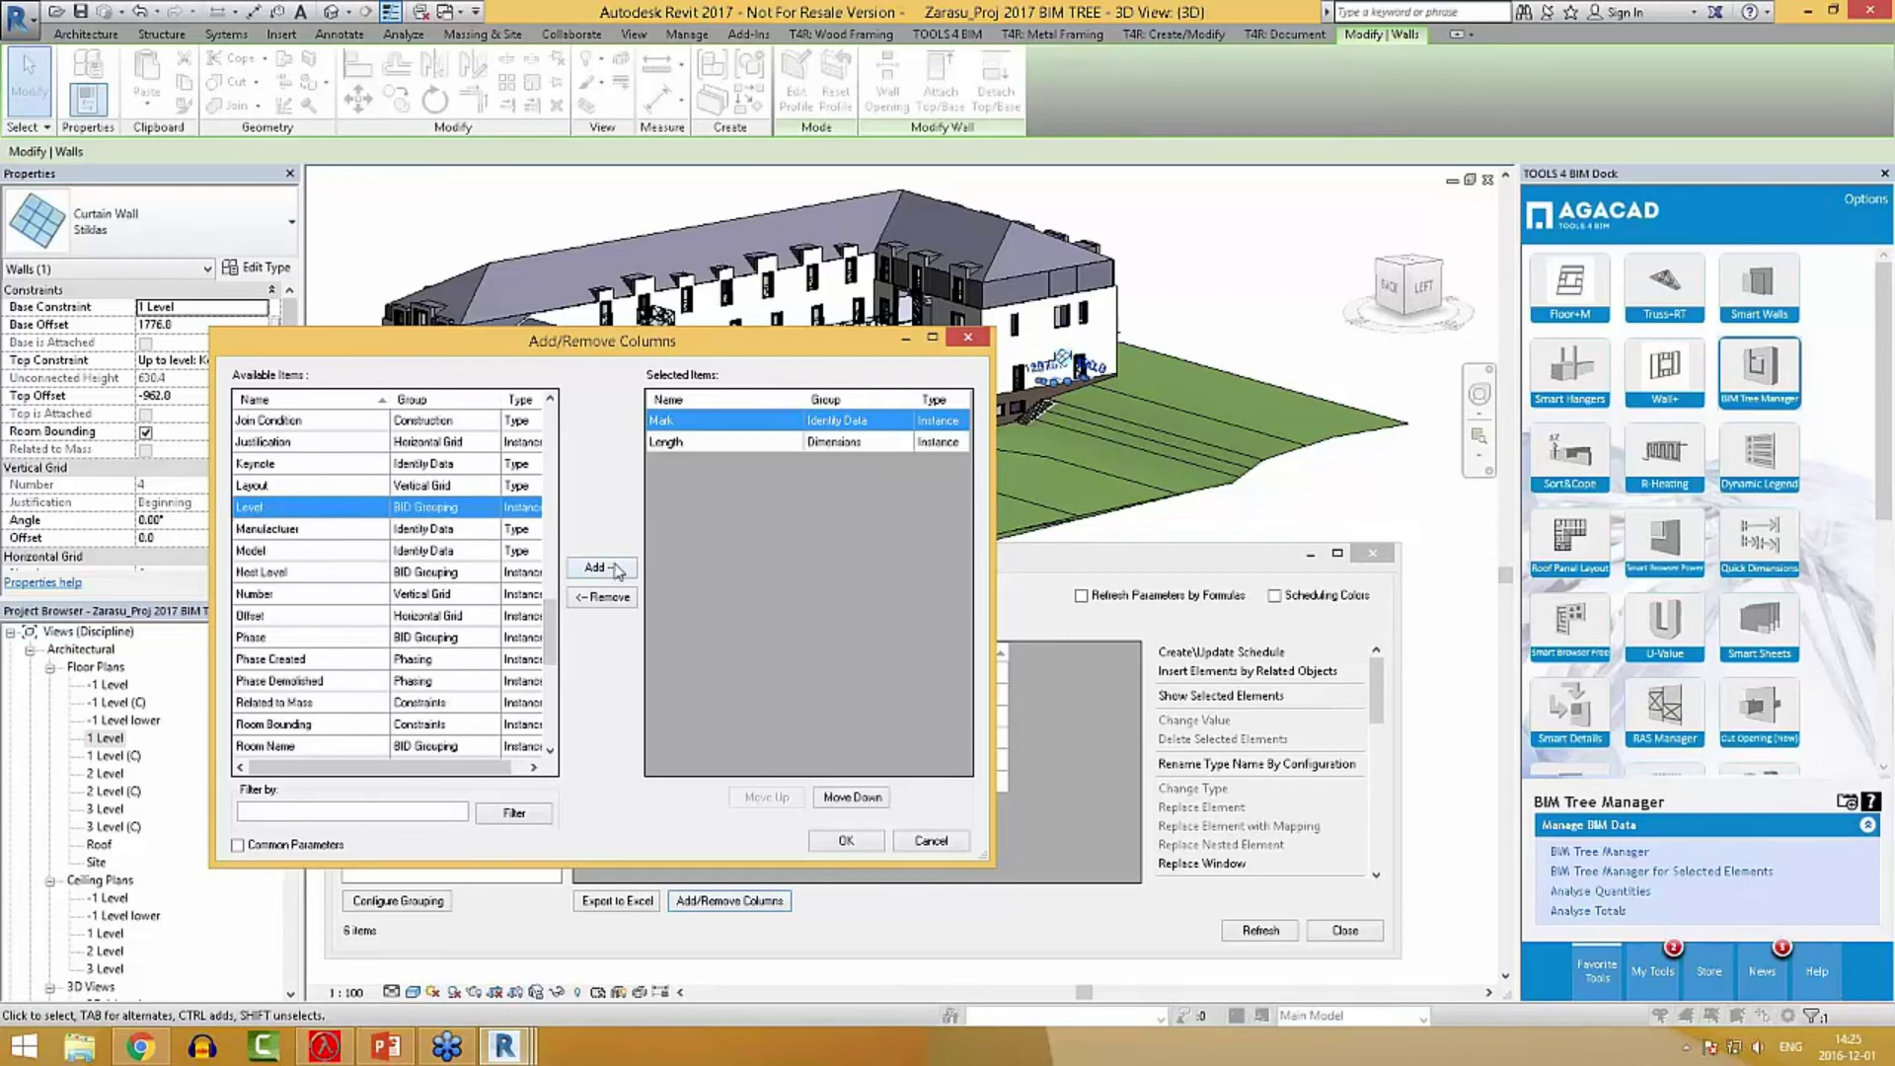
click(604, 597)
Add Unconnected Height as a table column and apply the column selection.
click(328, 612)
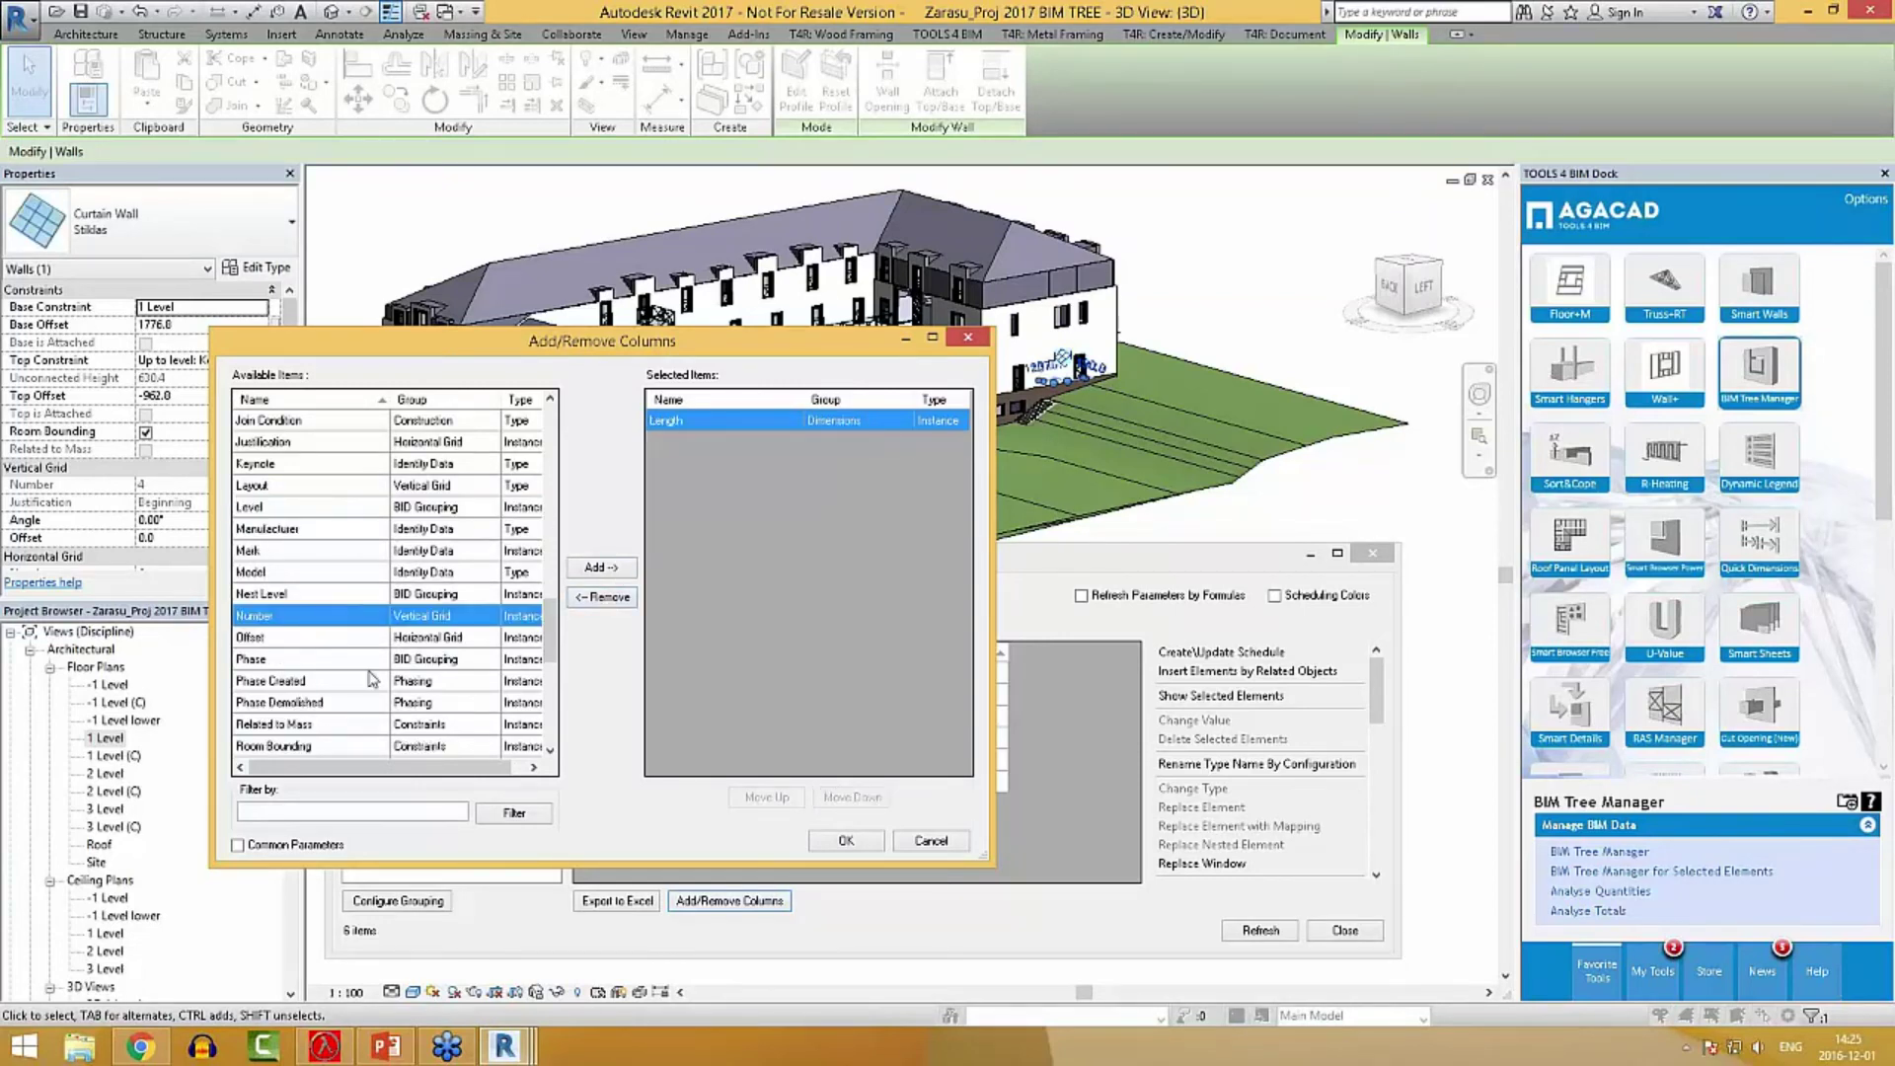
key(u)
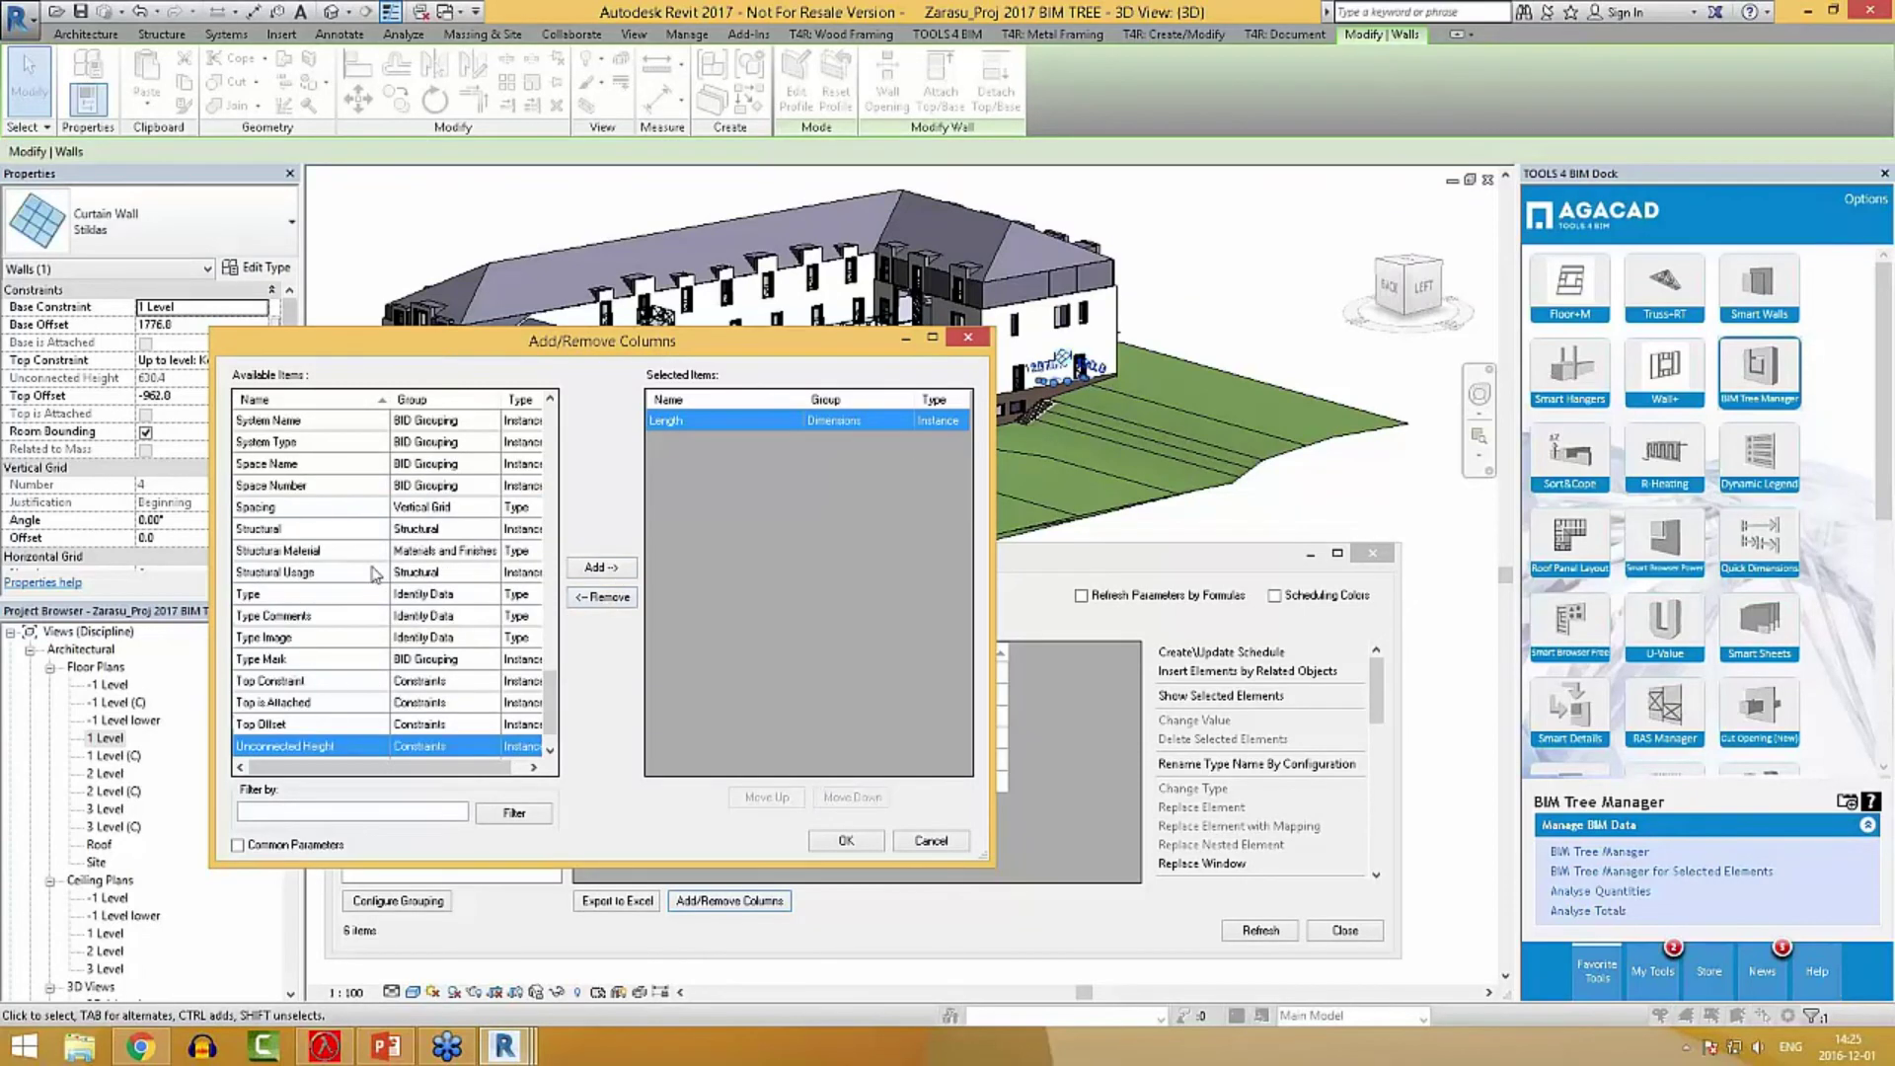
click(592, 567)
click(846, 840)
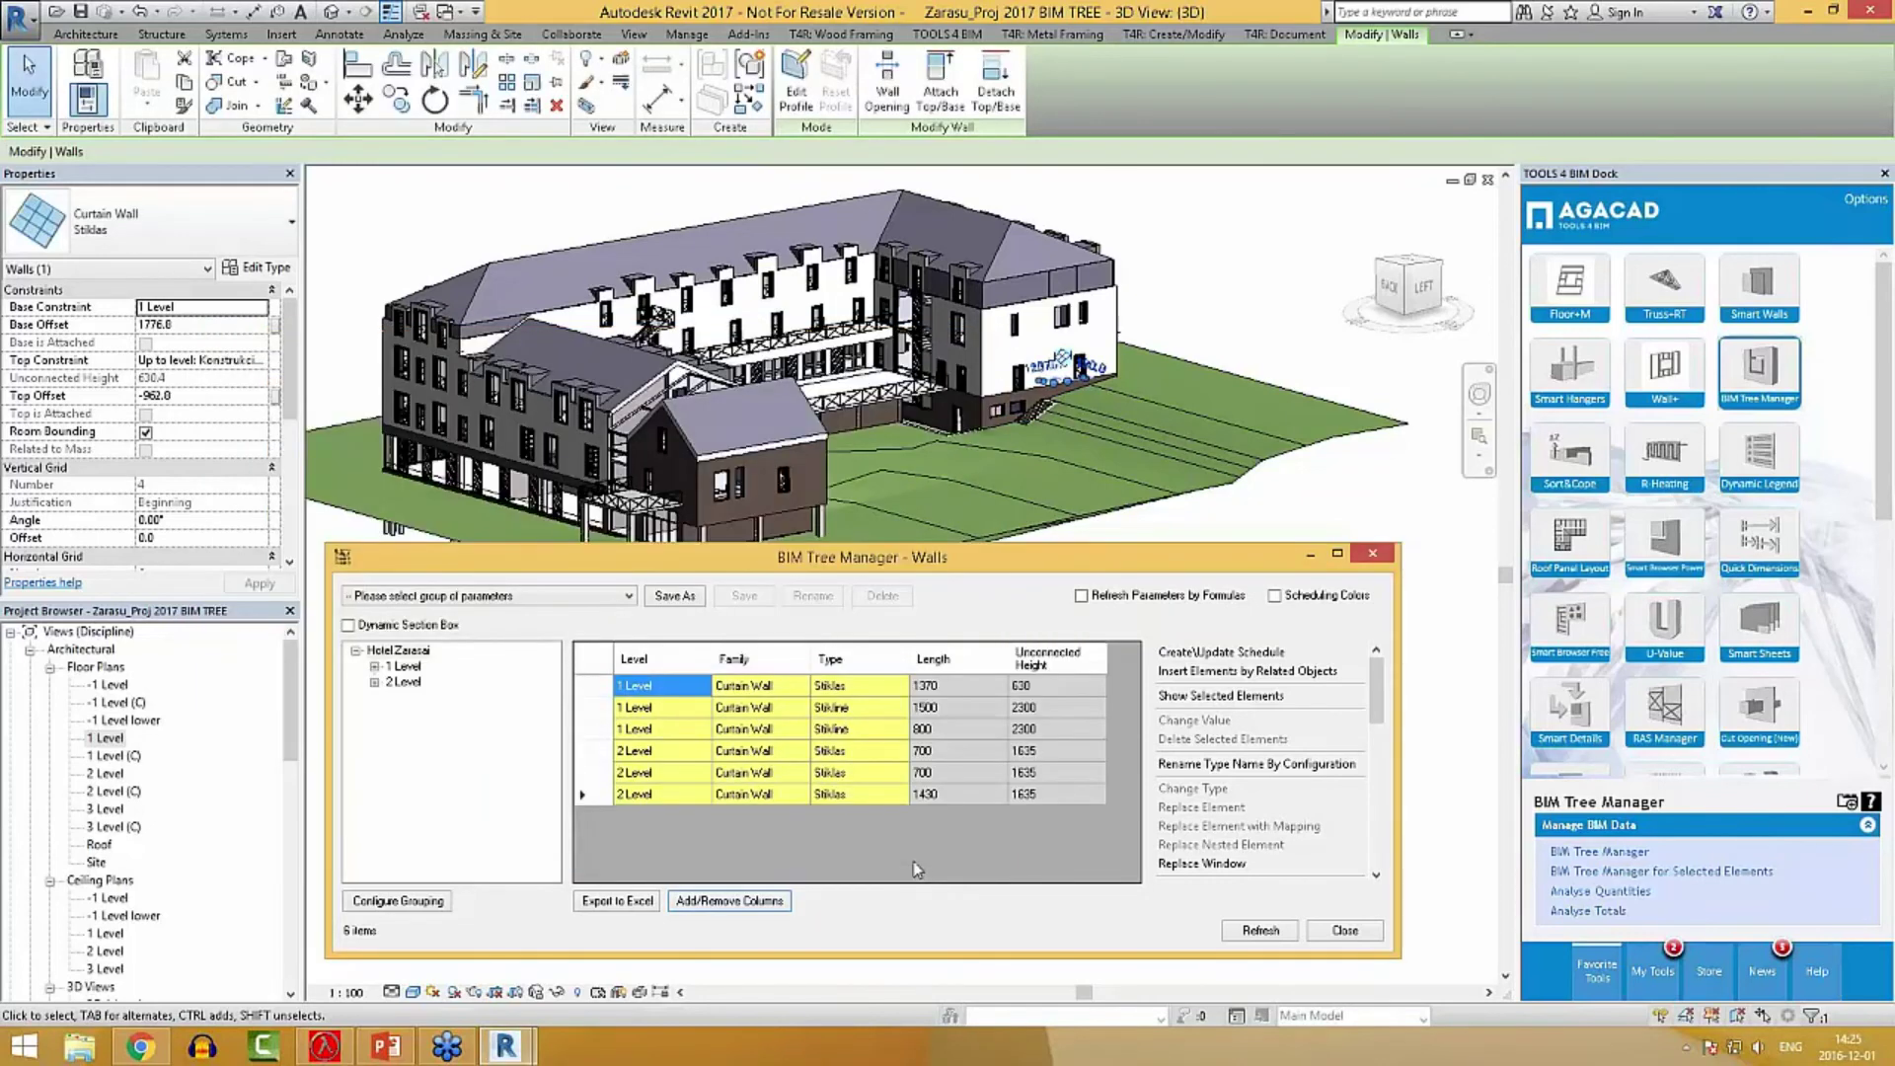
Highlight the Length and Unconnected Height cells of all listed curtain walls to examine their dimensions.
drag(1059, 683, 953, 794)
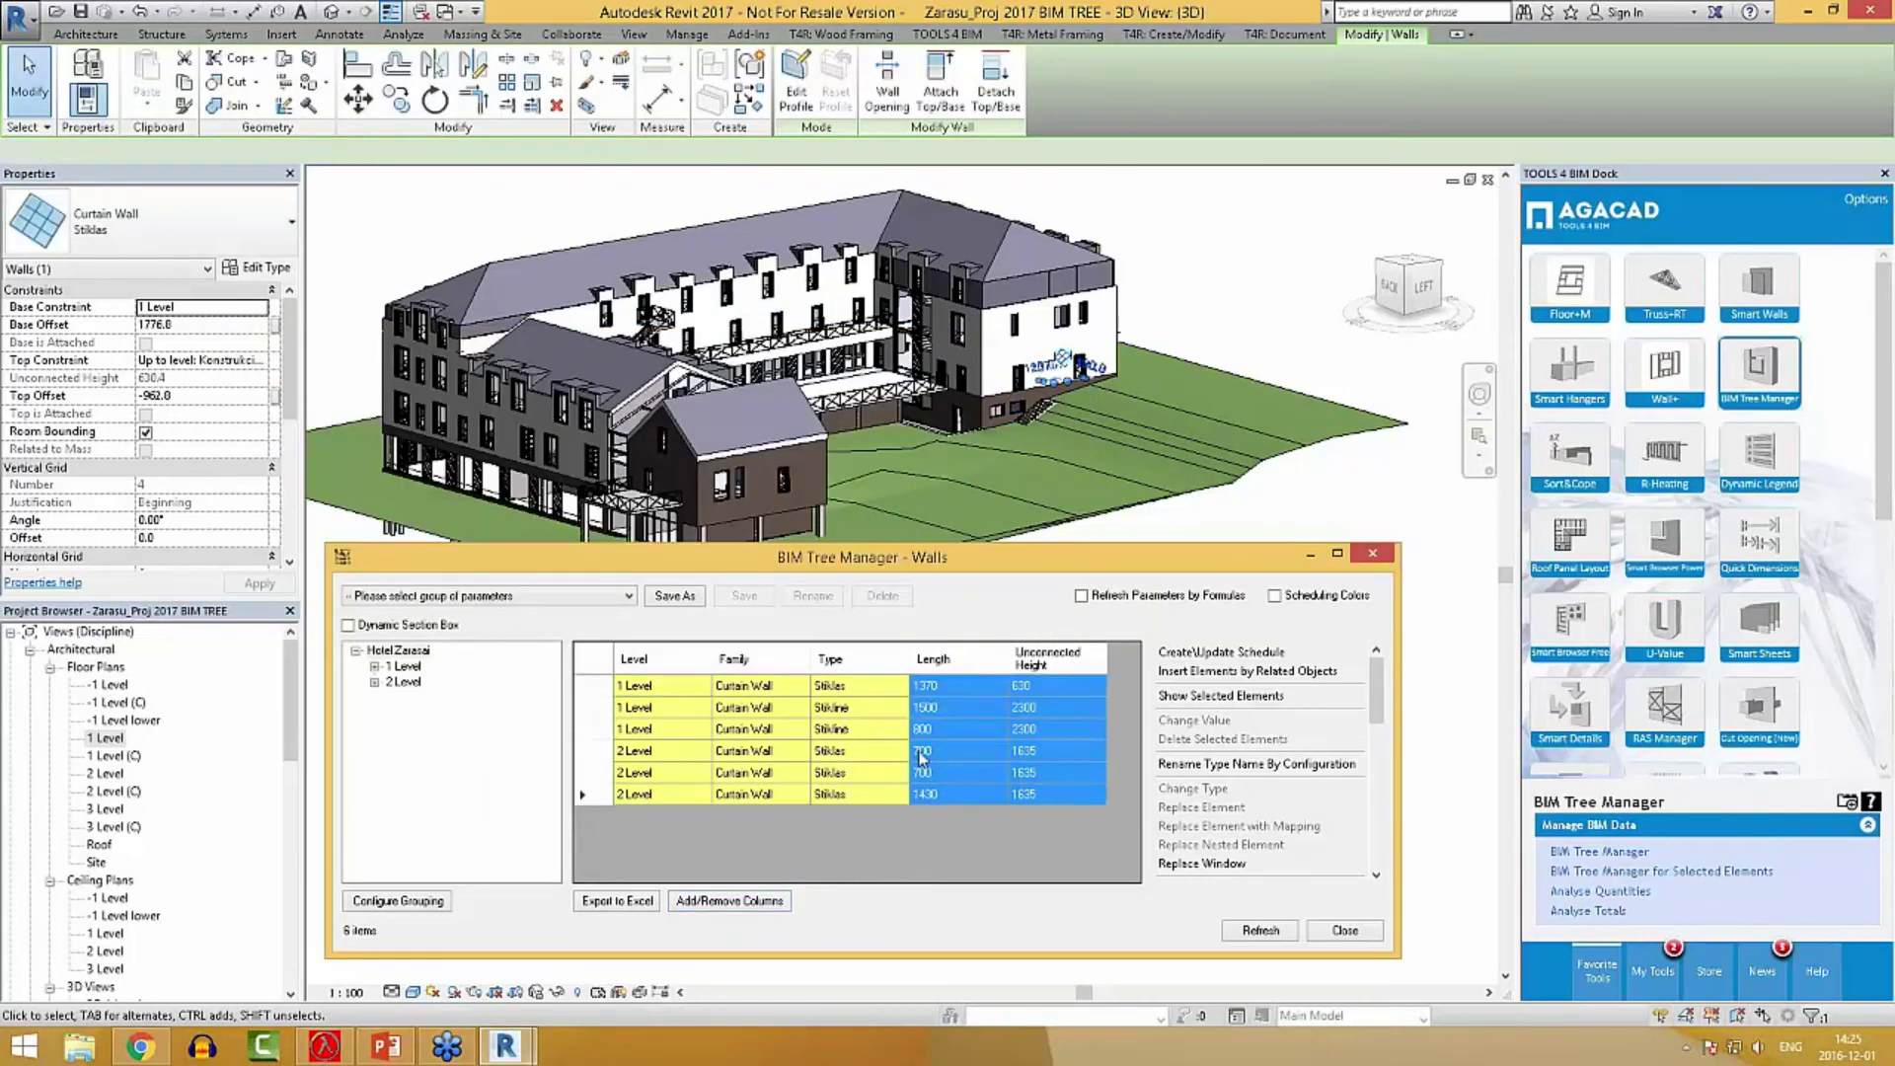
click(1007, 684)
drag(1006, 684, 1021, 795)
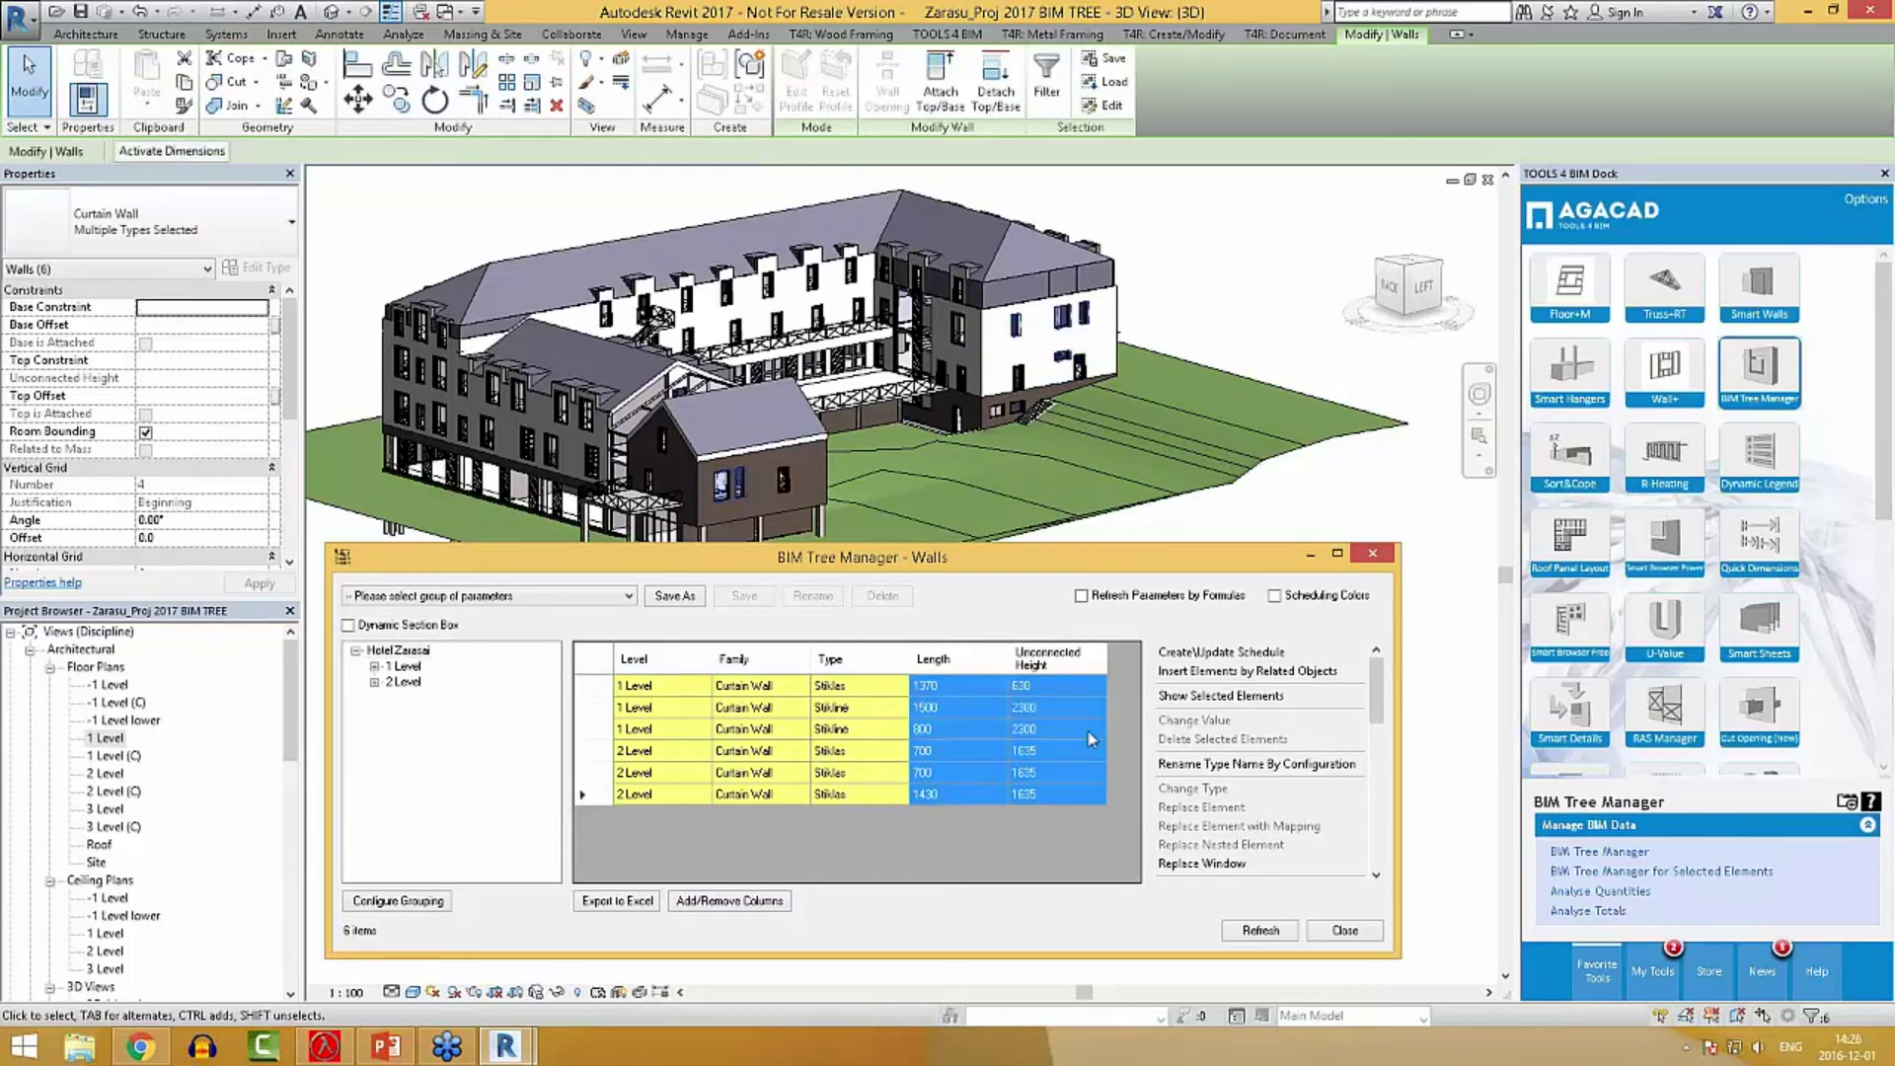
drag(1058, 691, 963, 778)
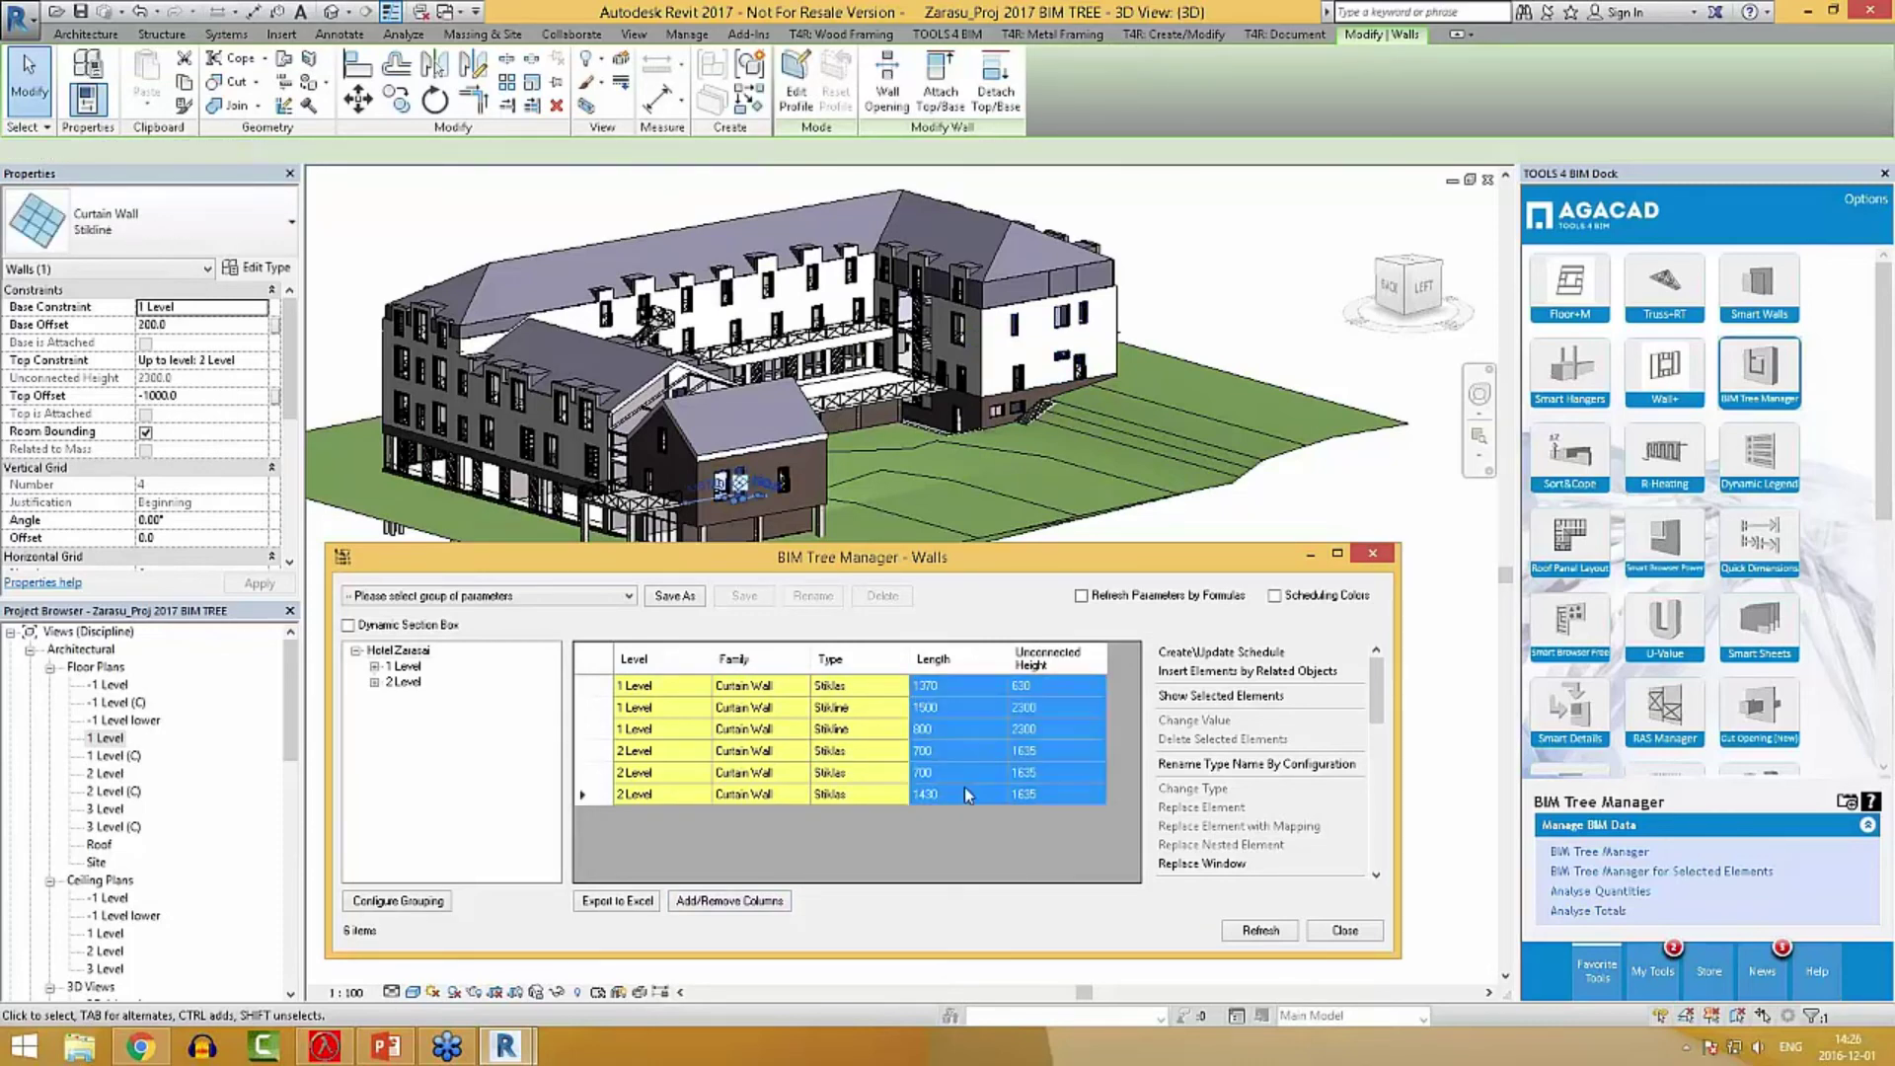
click(963, 776)
Replace all the listed curtain walls with the window type Single Window: L-3 1000 x 2100, keeping the old dimensions.
click(595, 669)
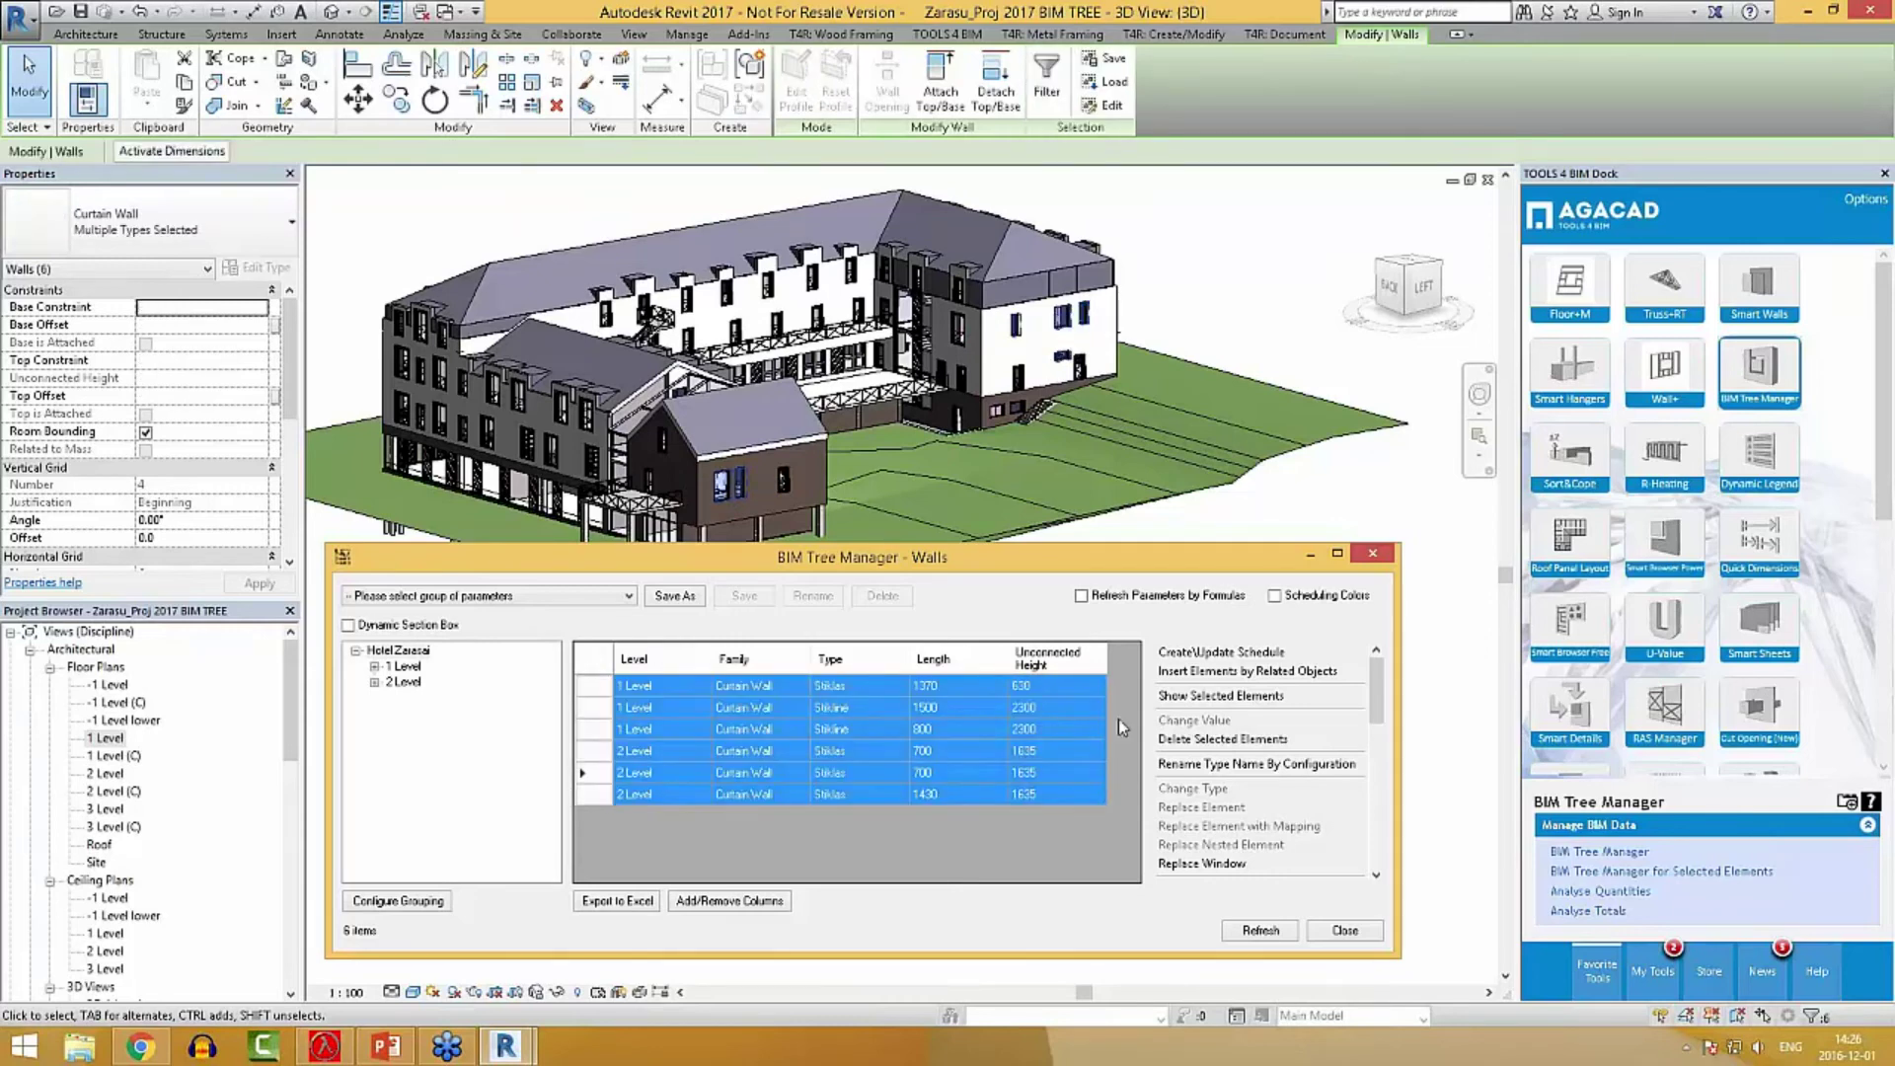
click(1239, 865)
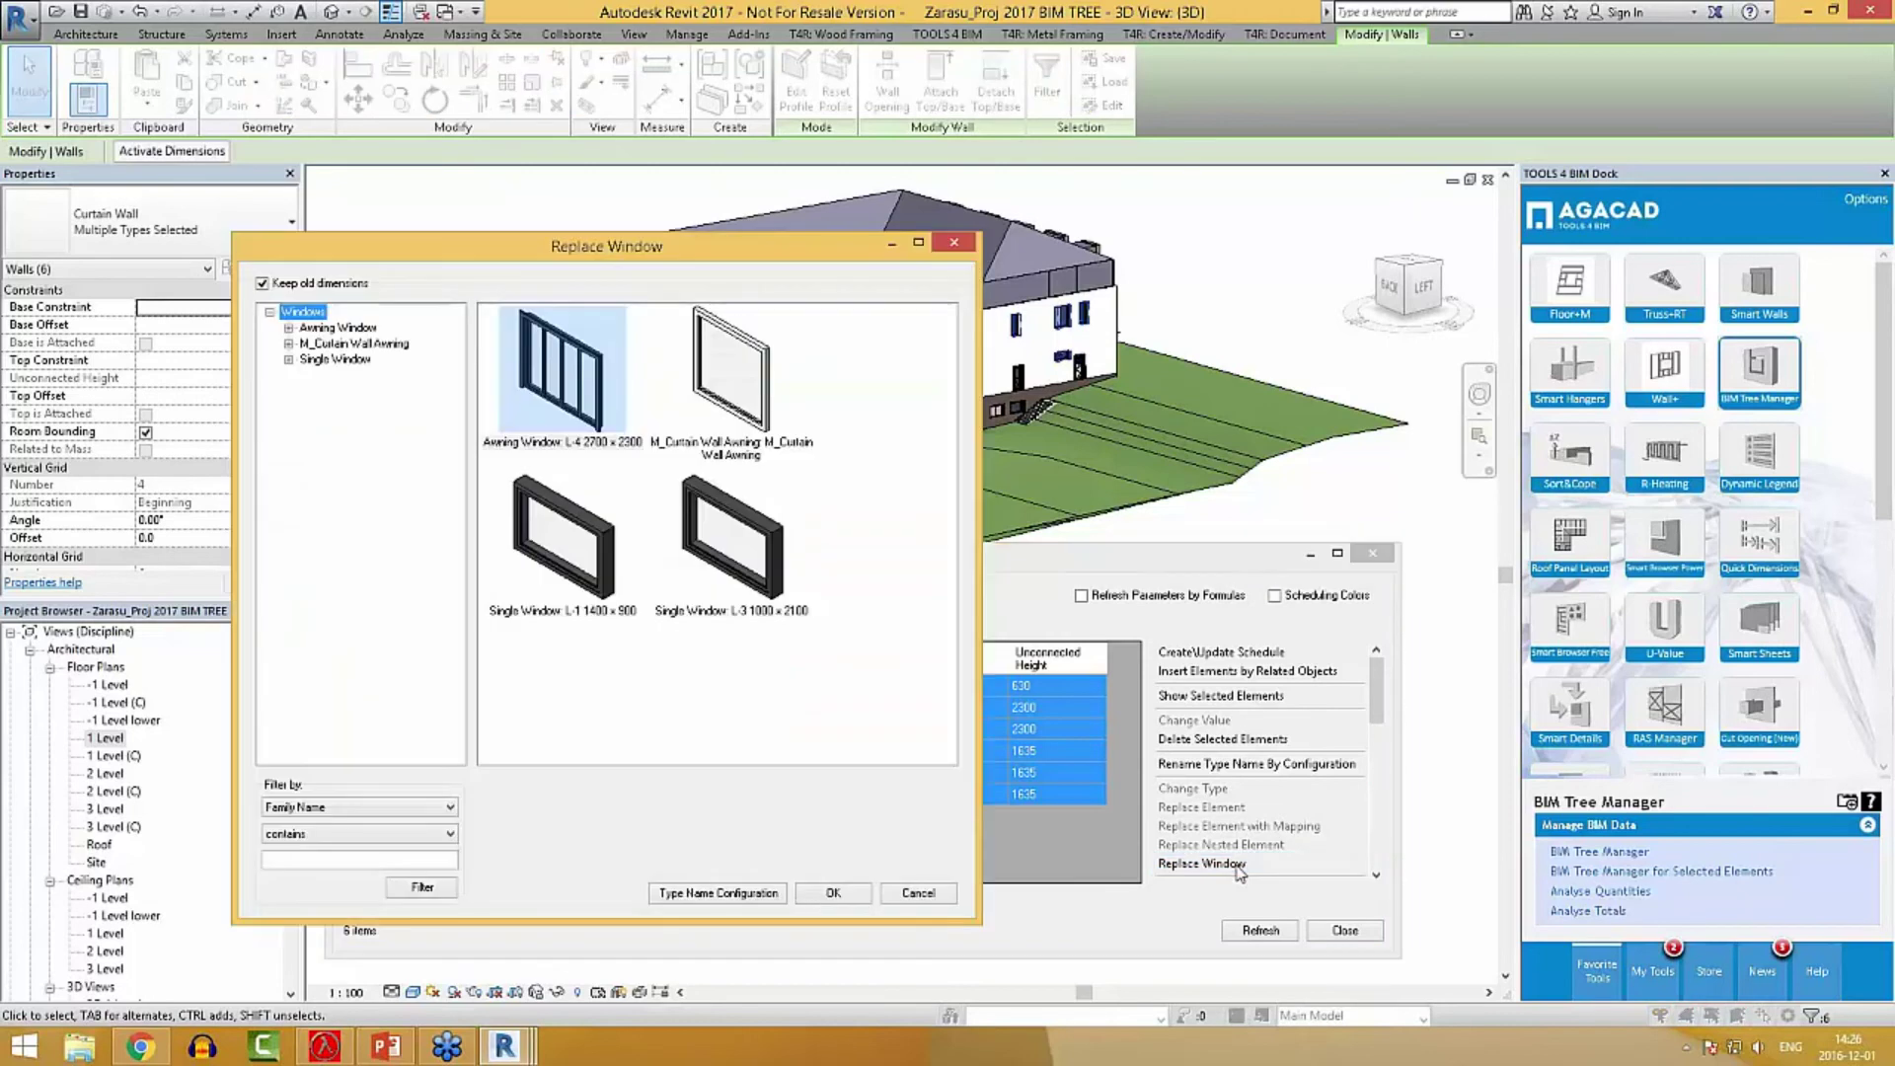
click(766, 554)
click(753, 419)
click(562, 375)
click(563, 543)
click(747, 561)
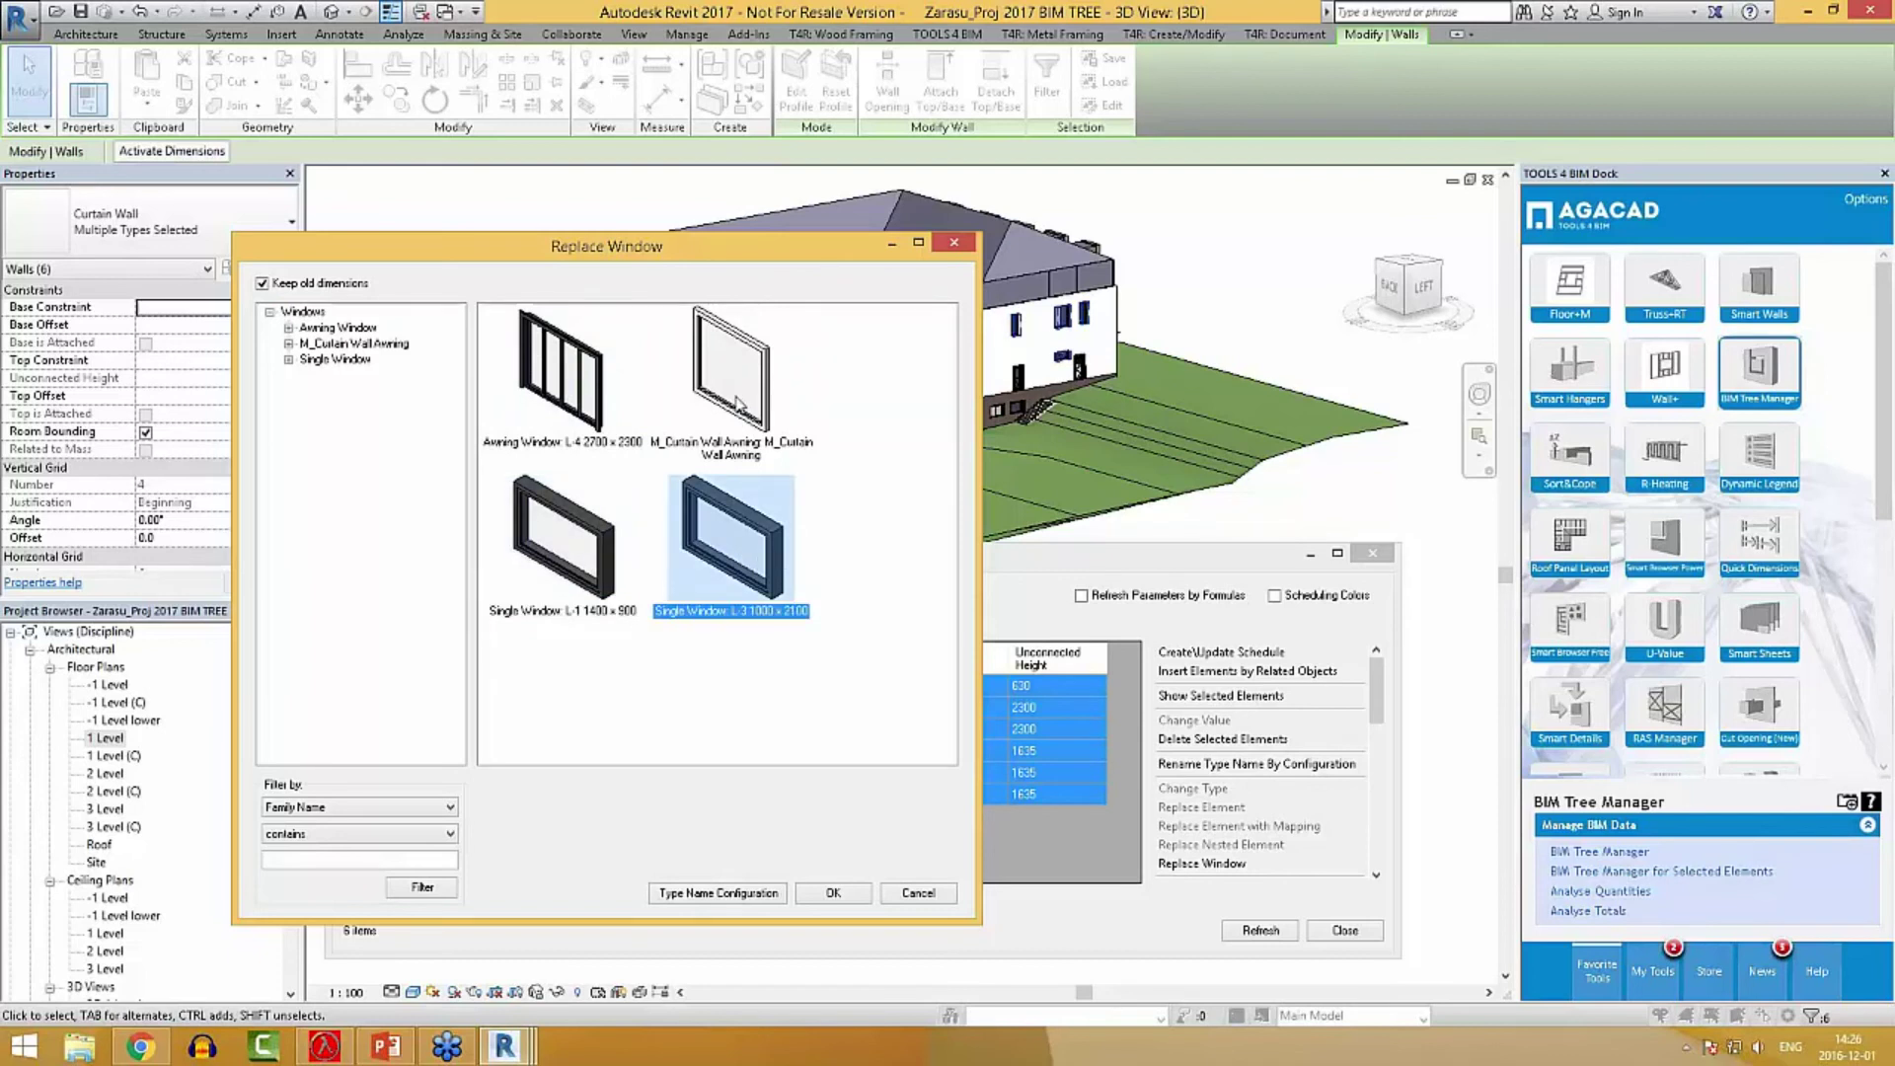
click(834, 896)
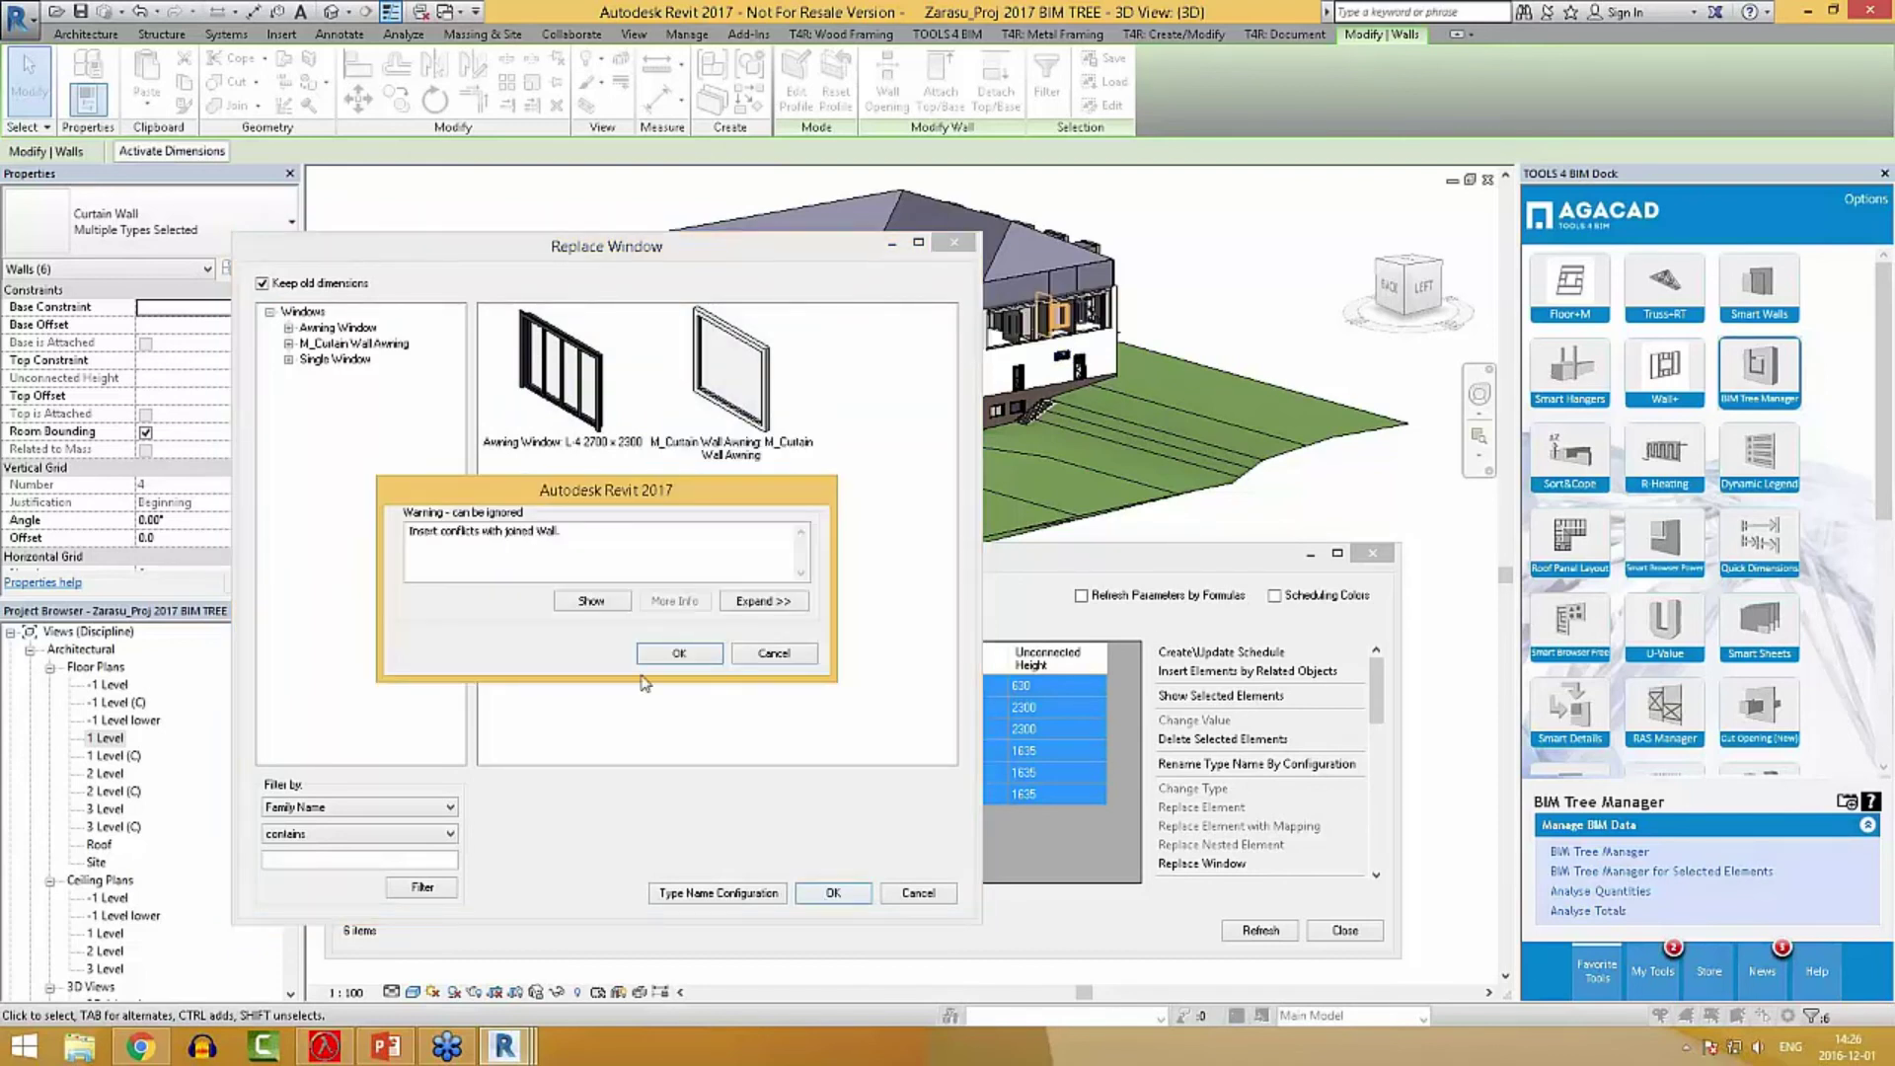
click(679, 653)
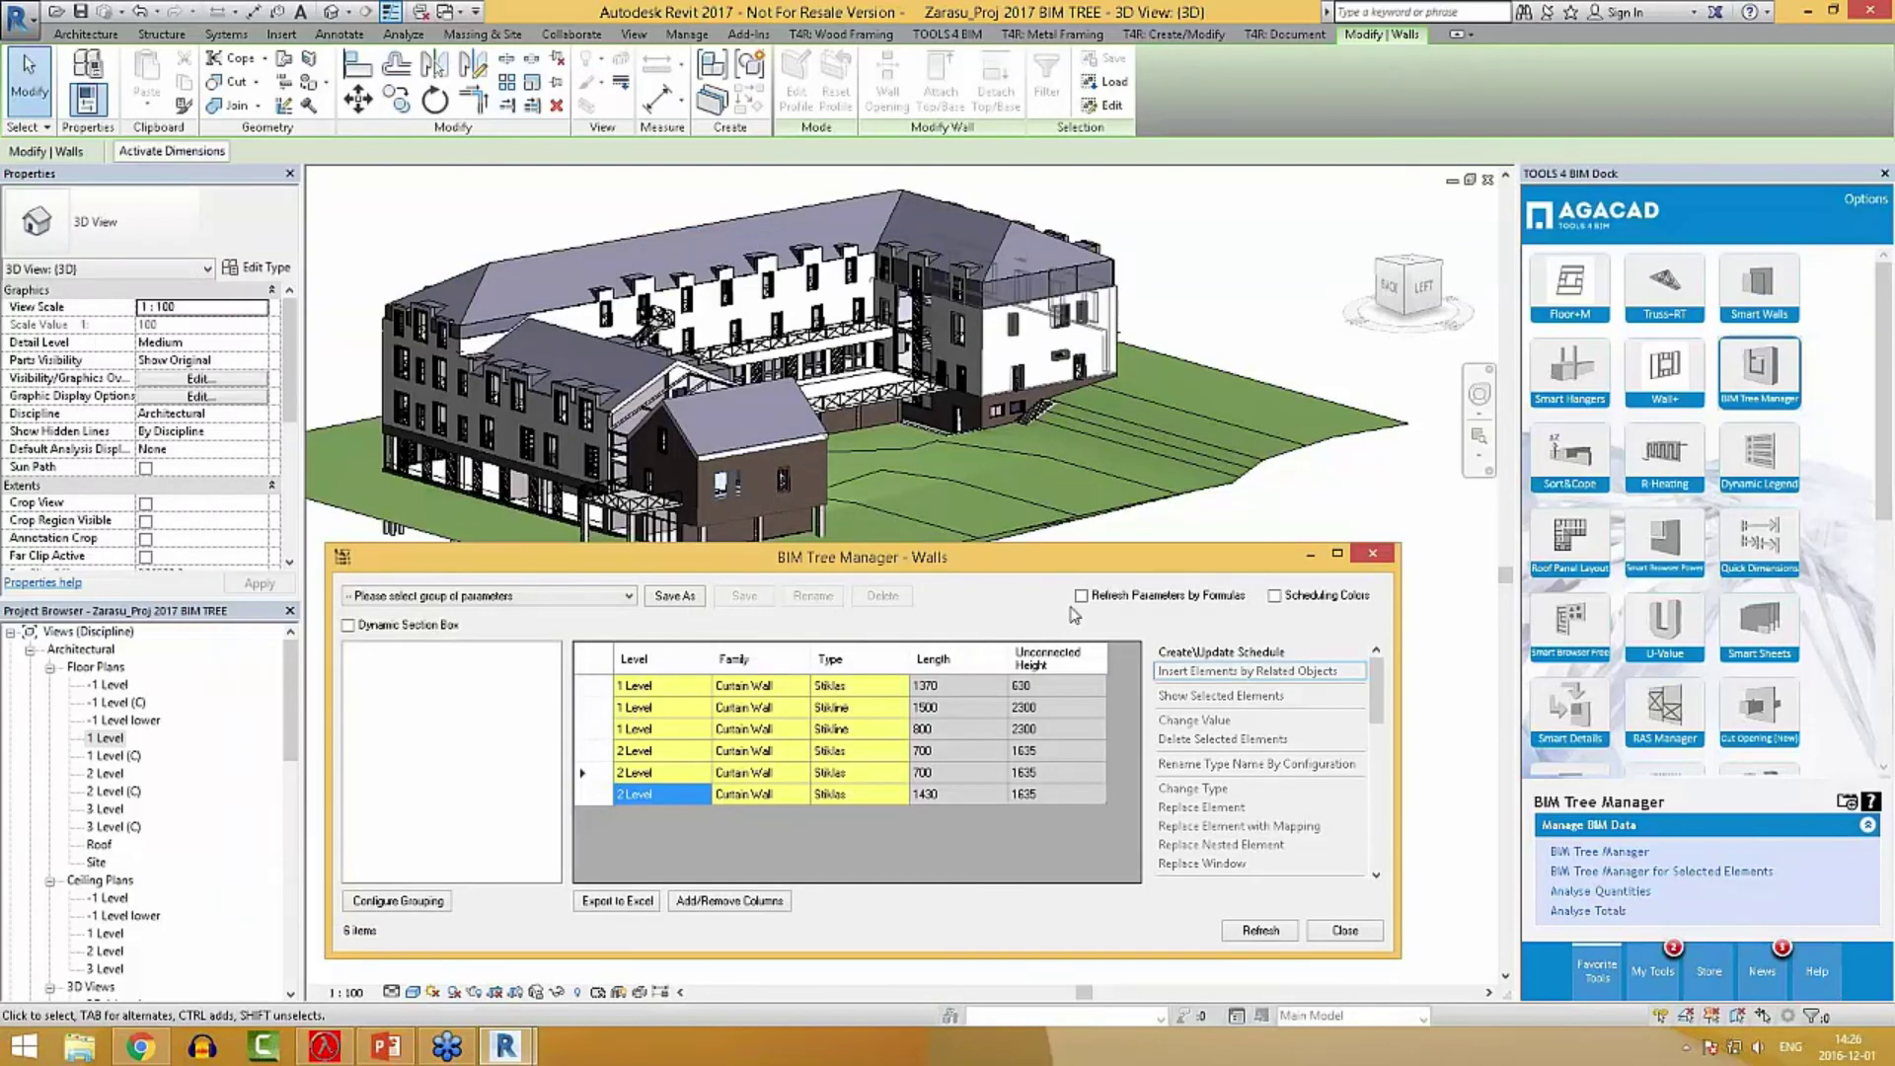
Continue past the application error and move the BIM Tree Manager window down, clear of the hotel model.
click(774, 779)
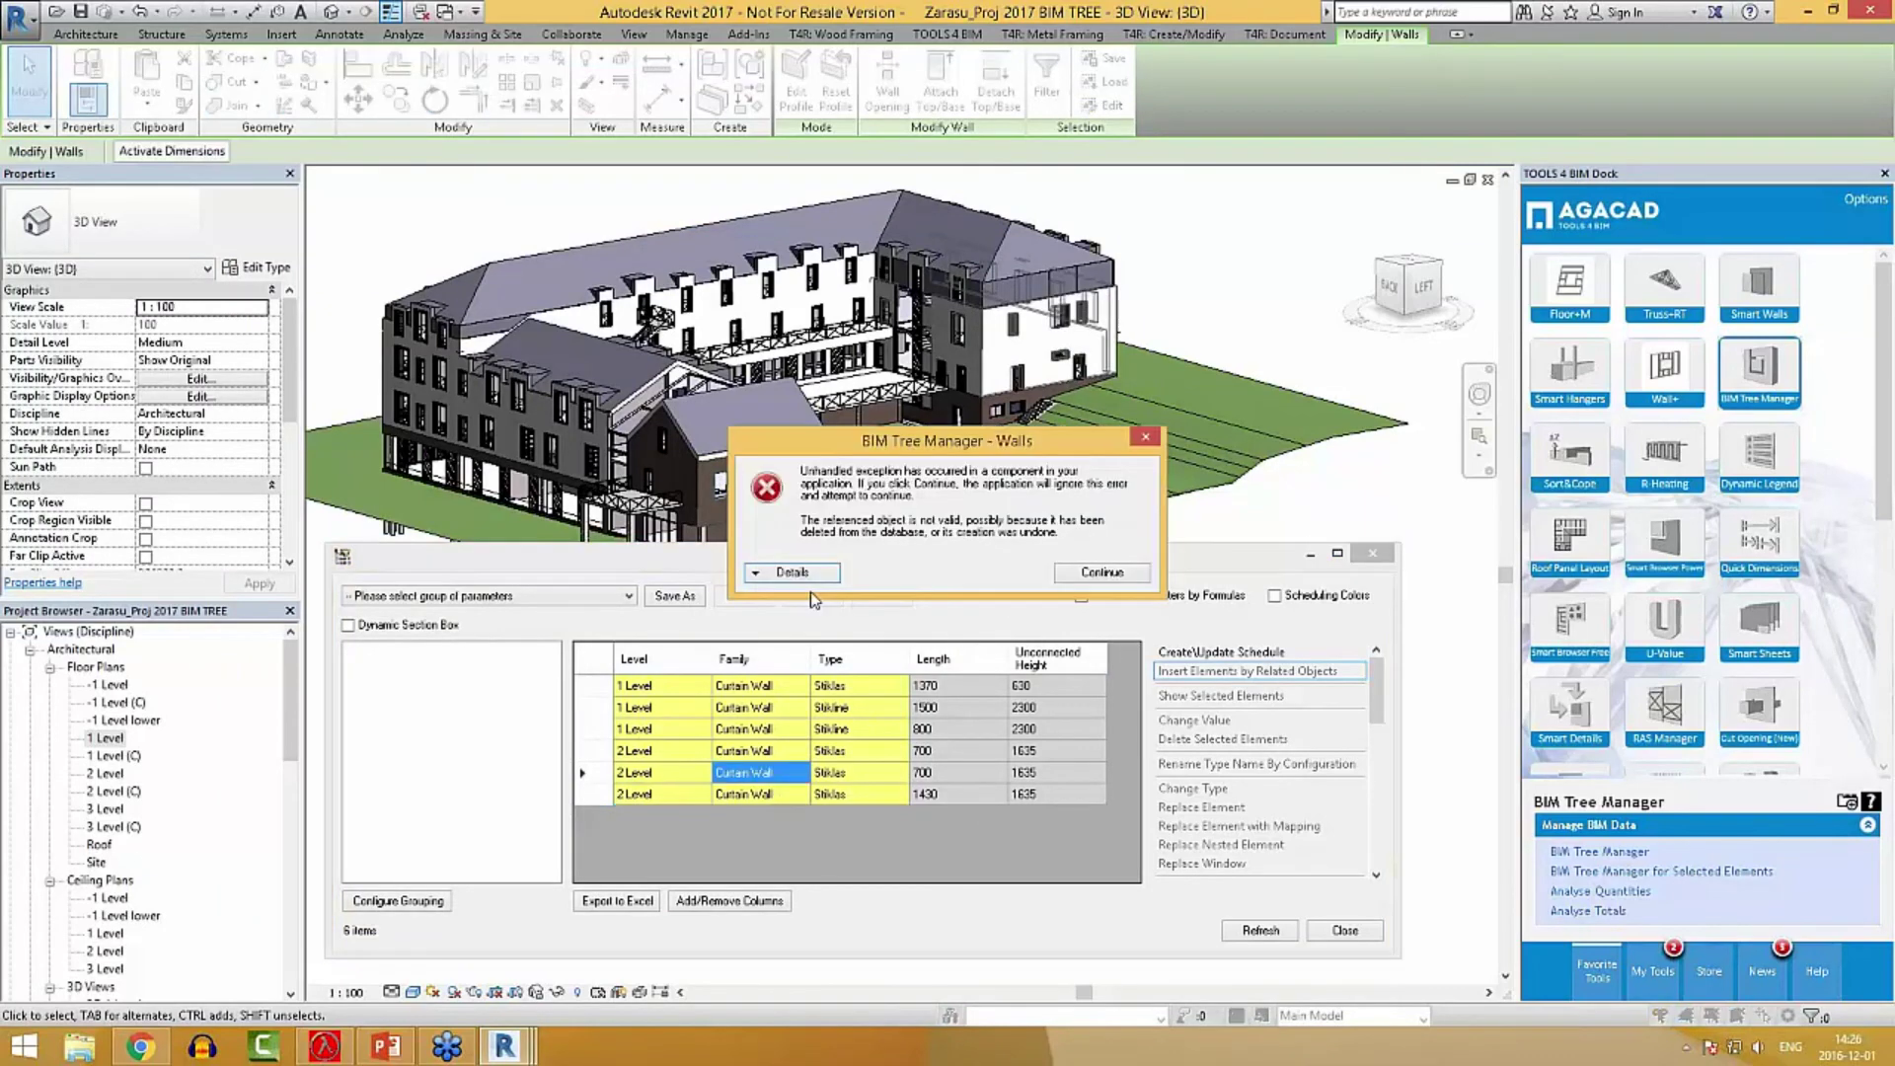
click(1102, 572)
drag(1086, 555, 1093, 722)
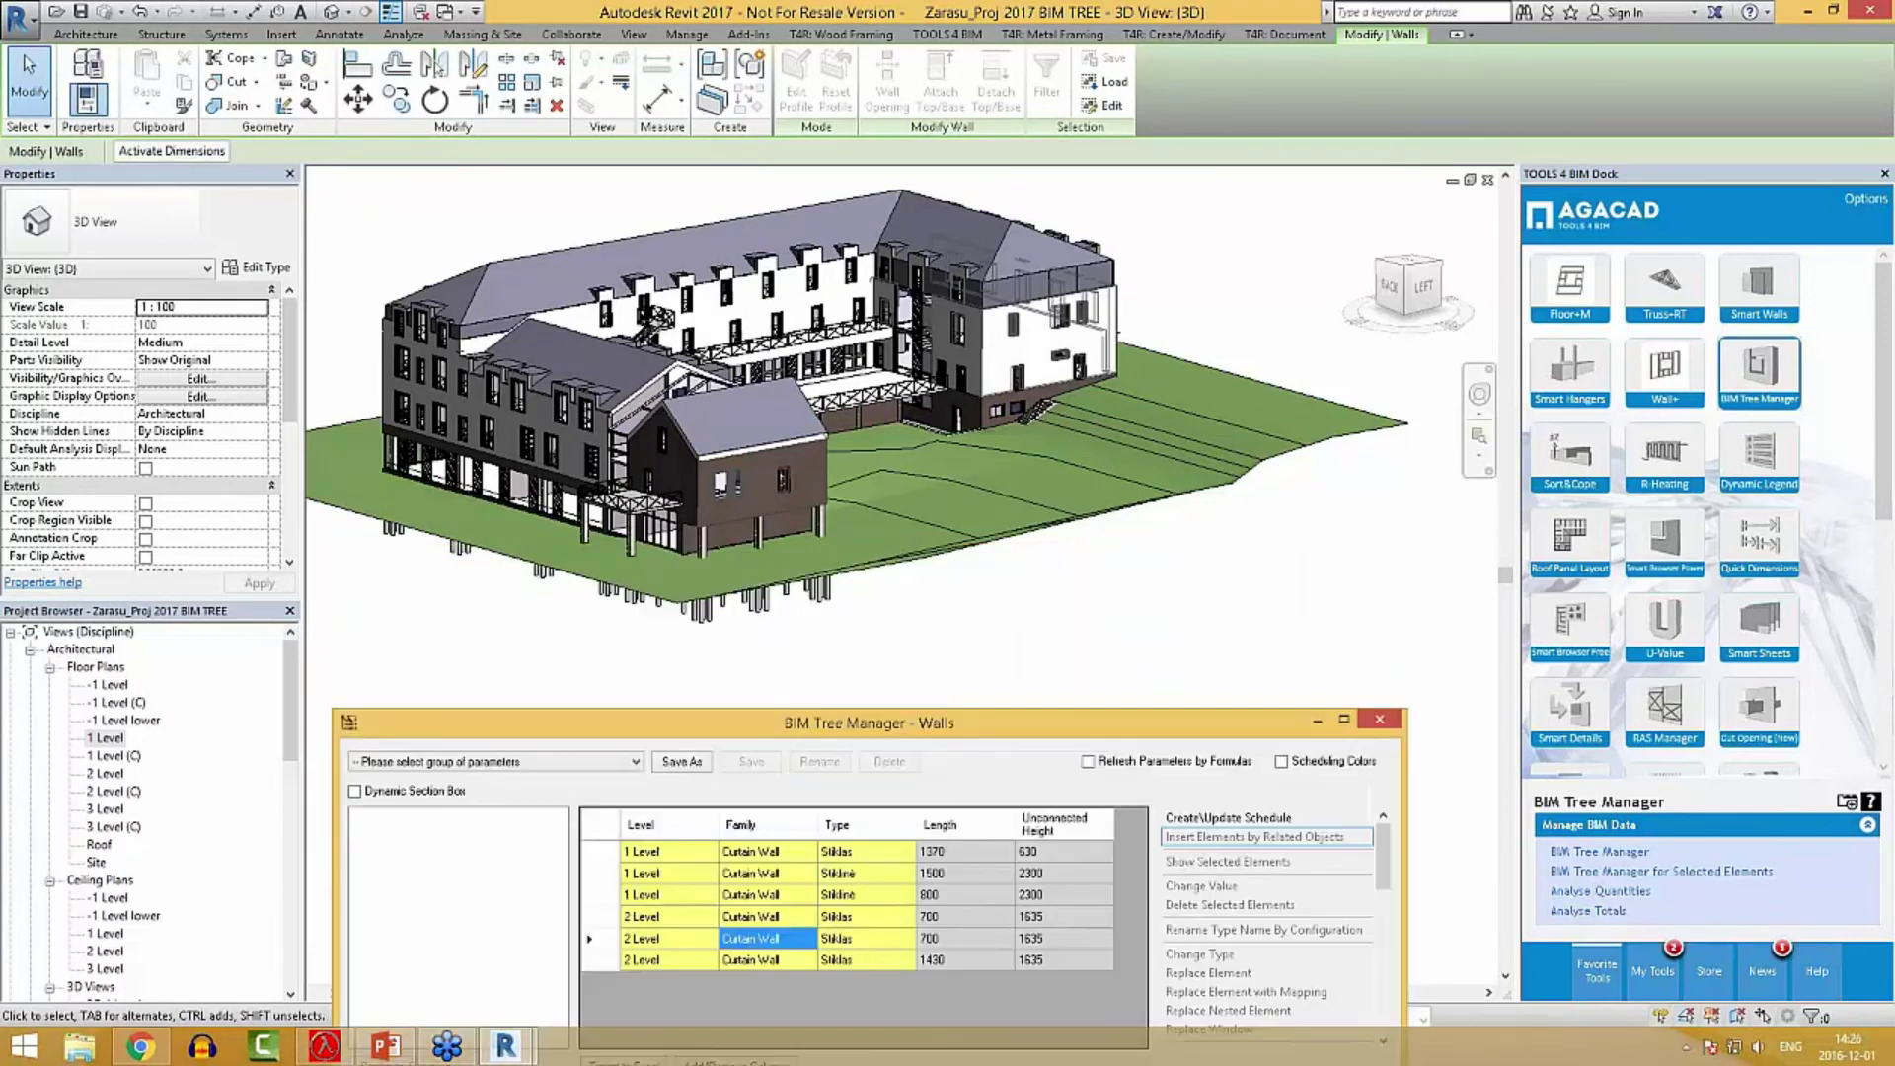
click(1326, 613)
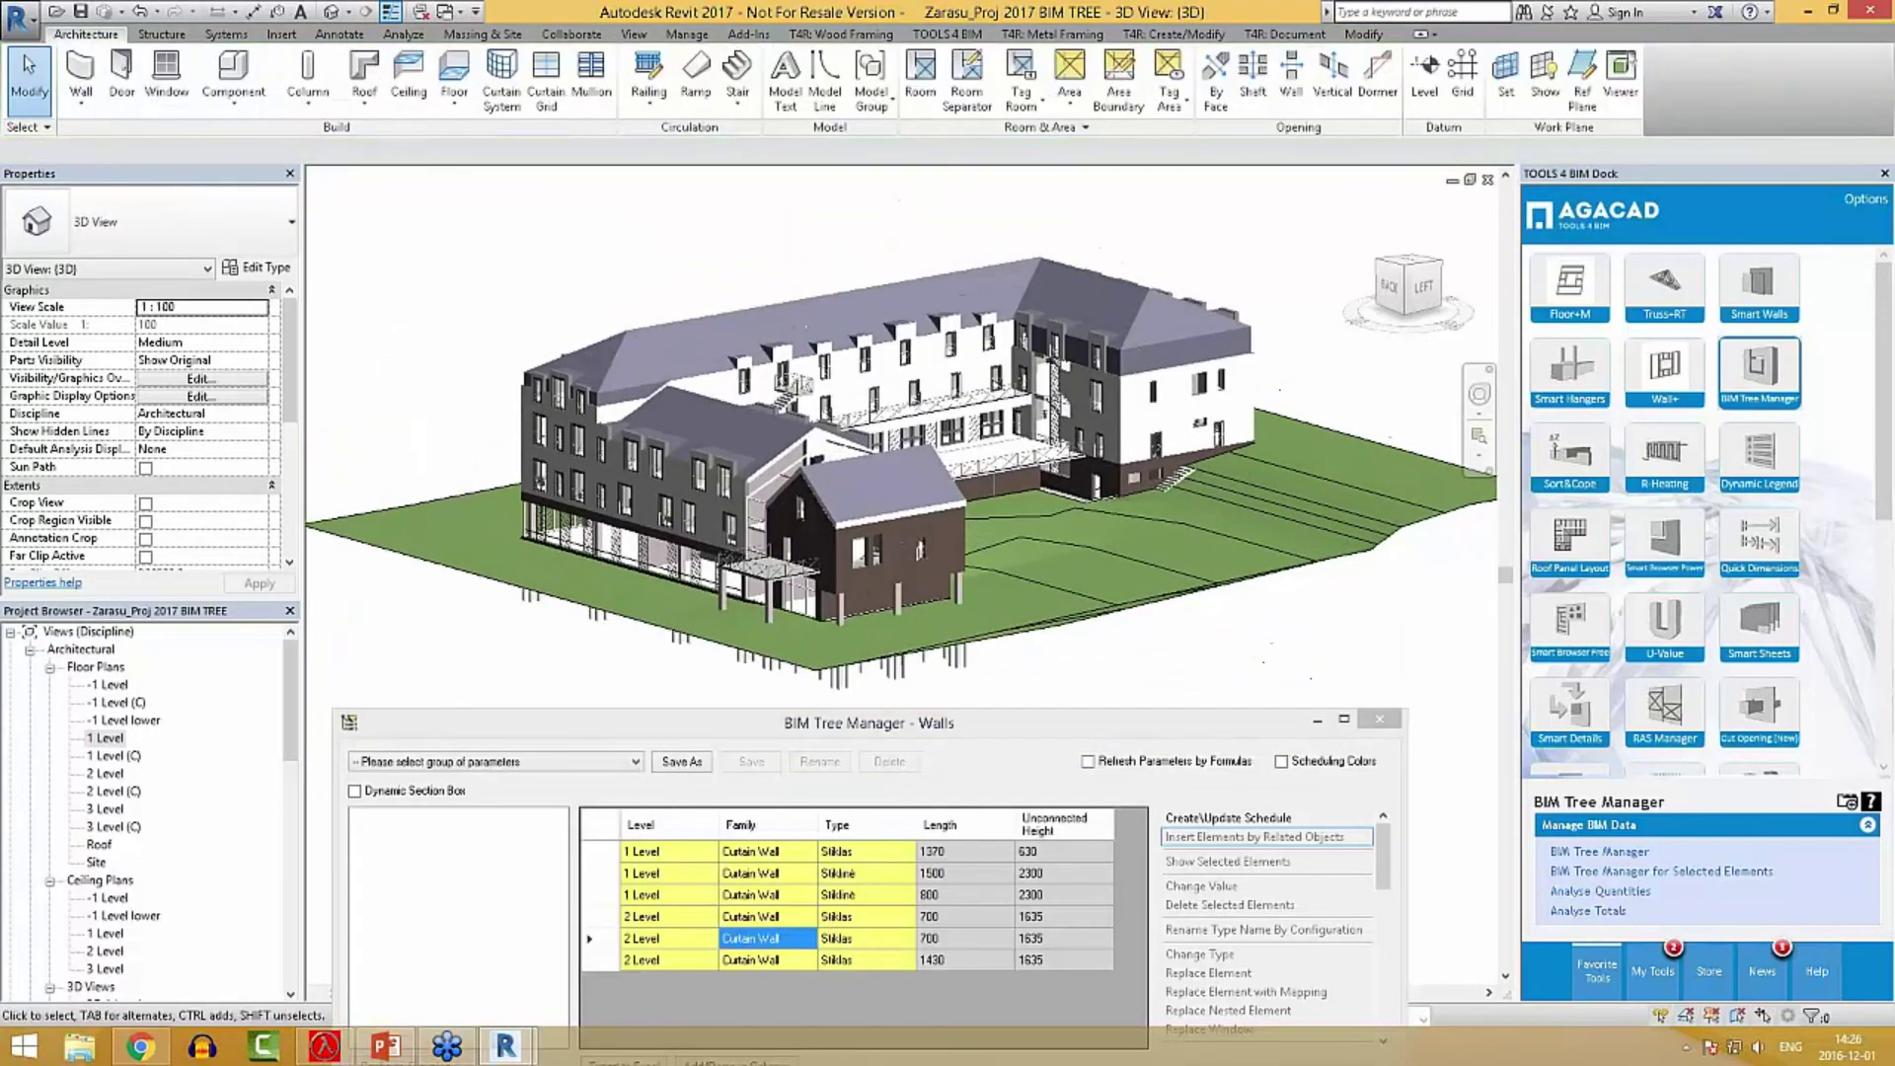
Select the two replacement windows in the brick annex's side wall in turn to examine their type and size.
scroll(703, 618, up, 5)
scroll(703, 618, up, 4)
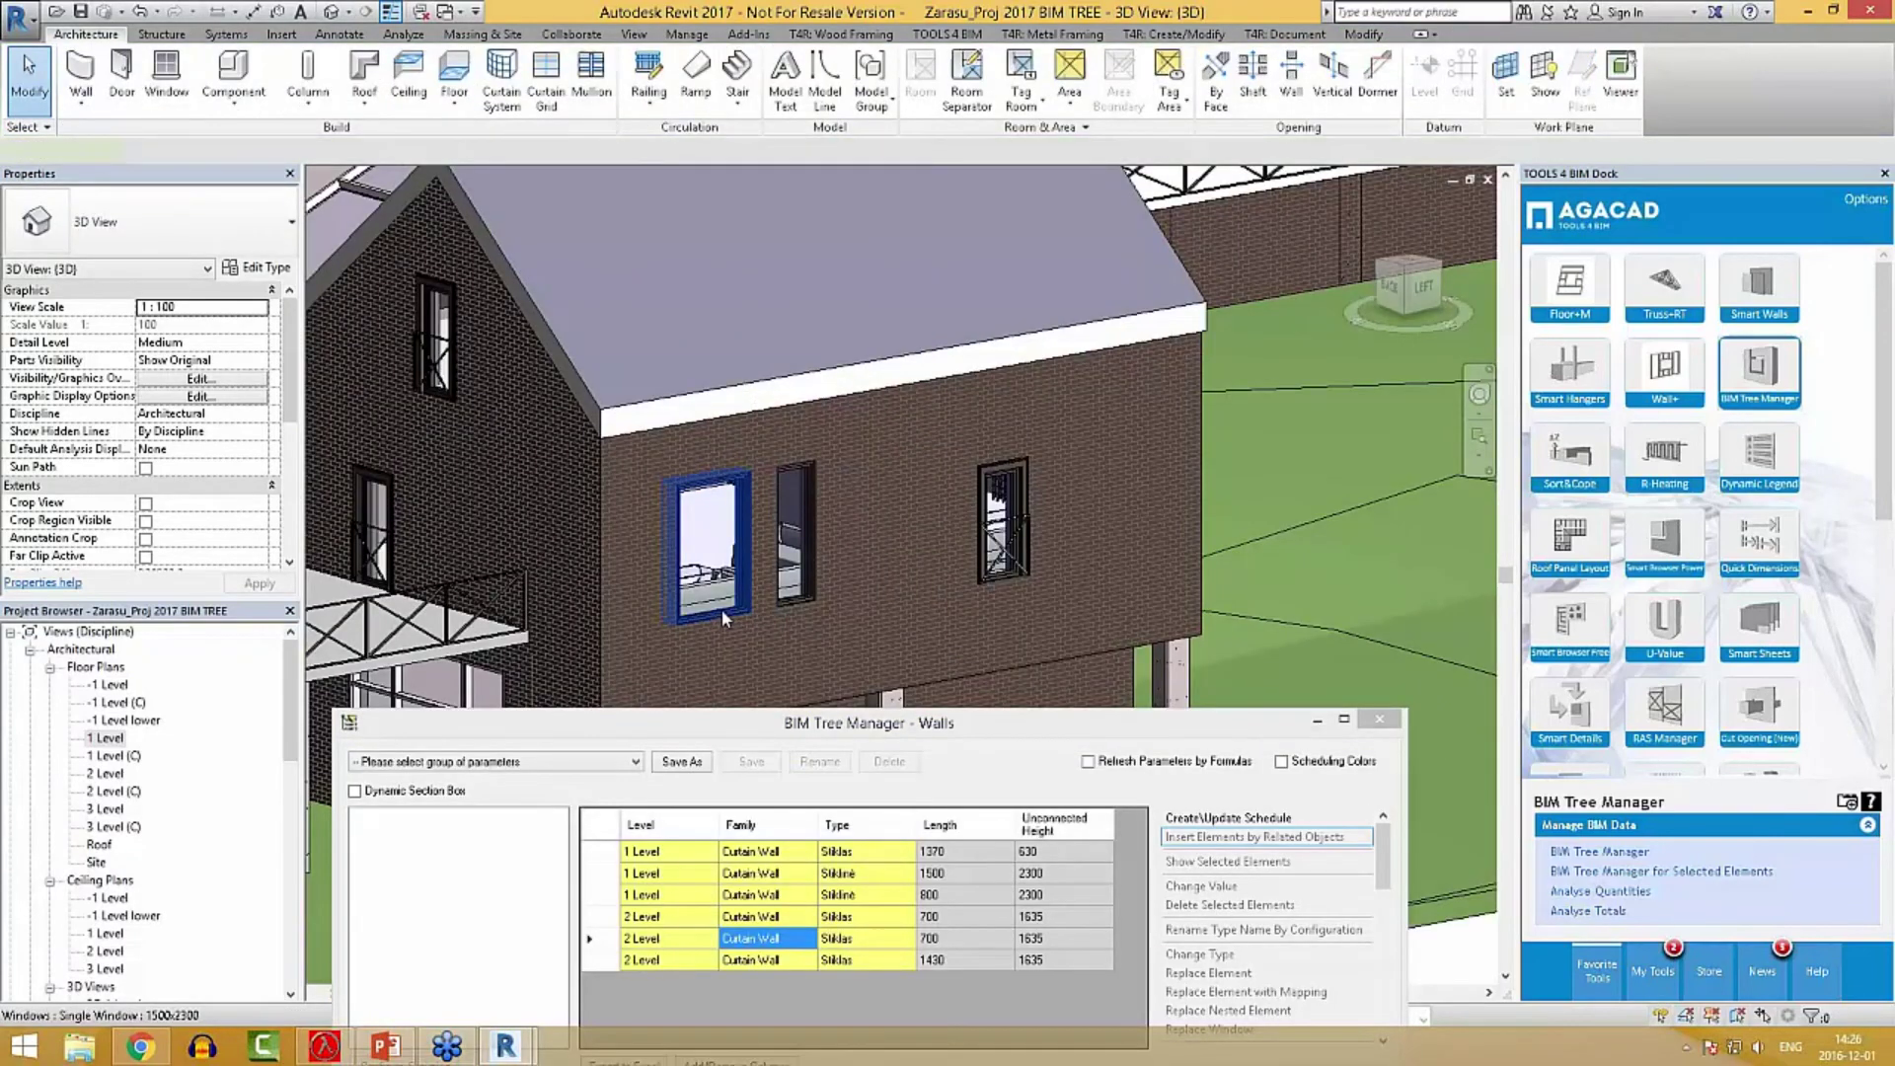
click(721, 608)
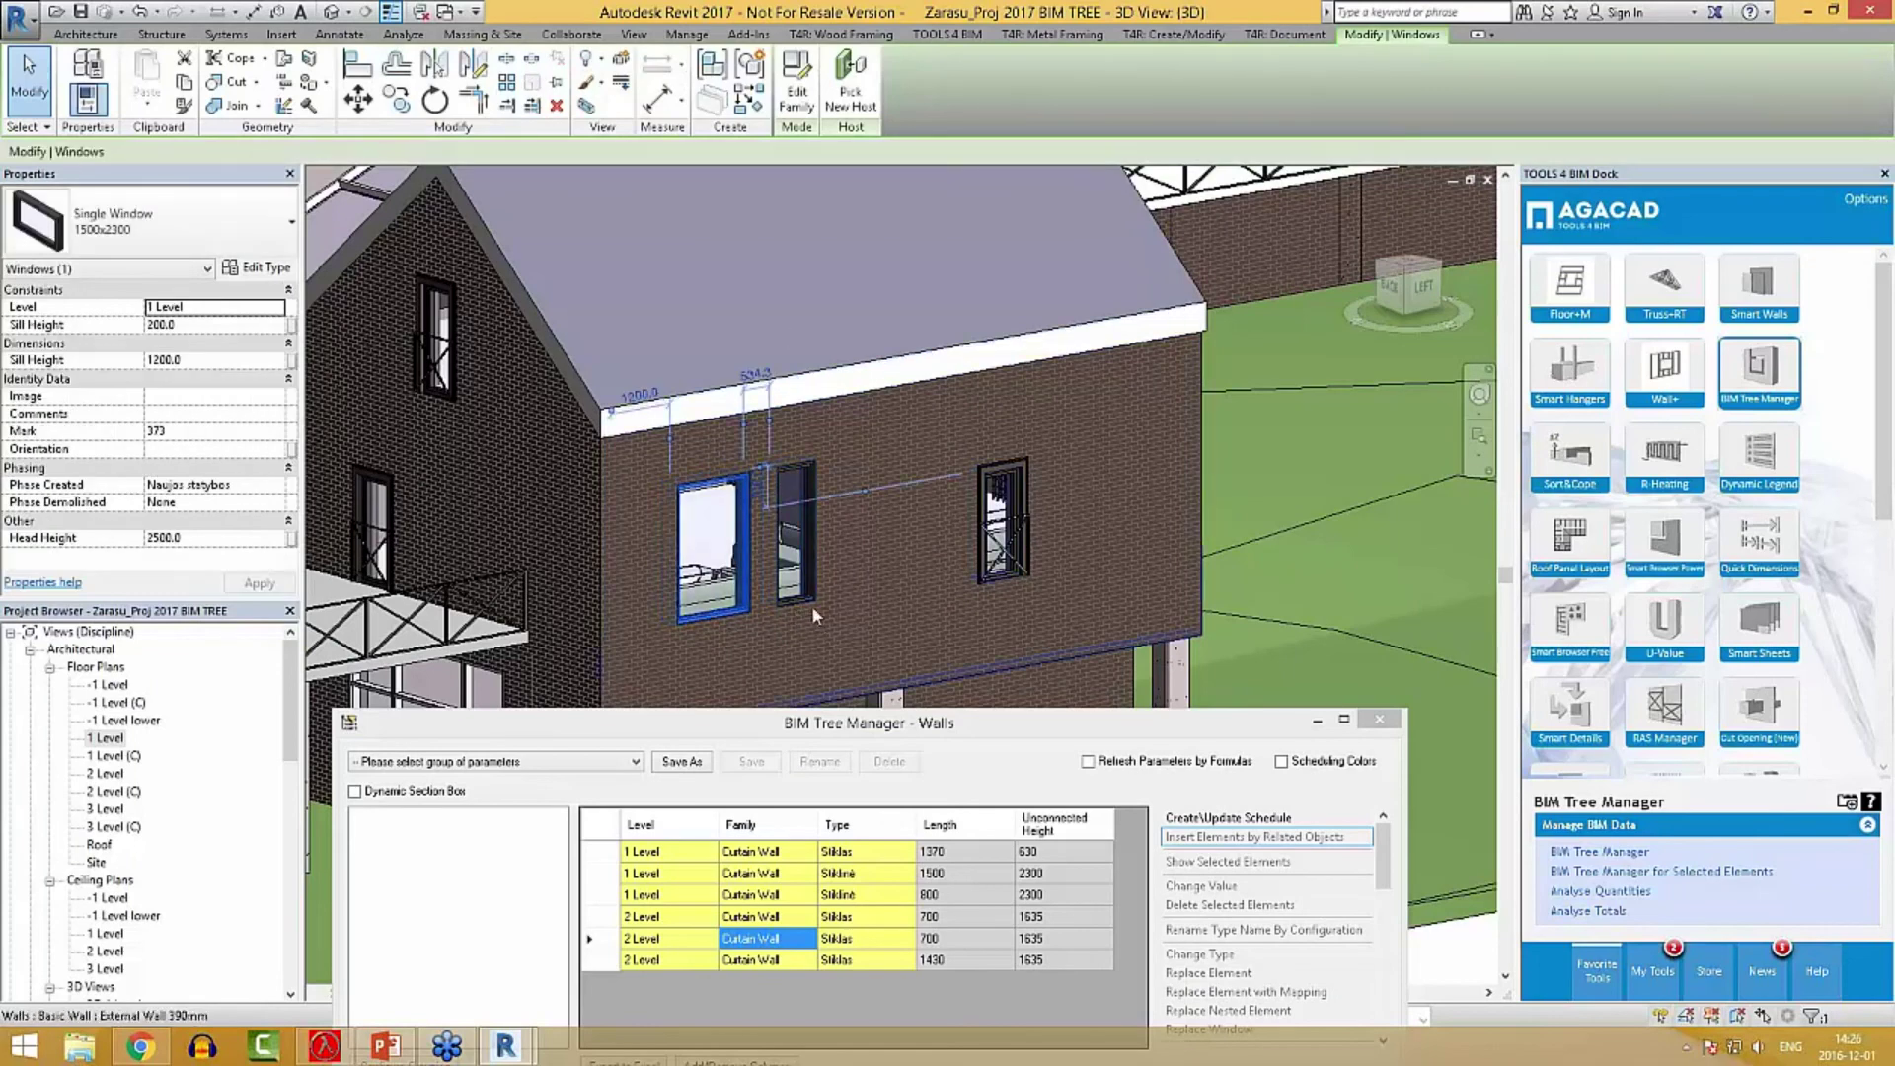
click(799, 595)
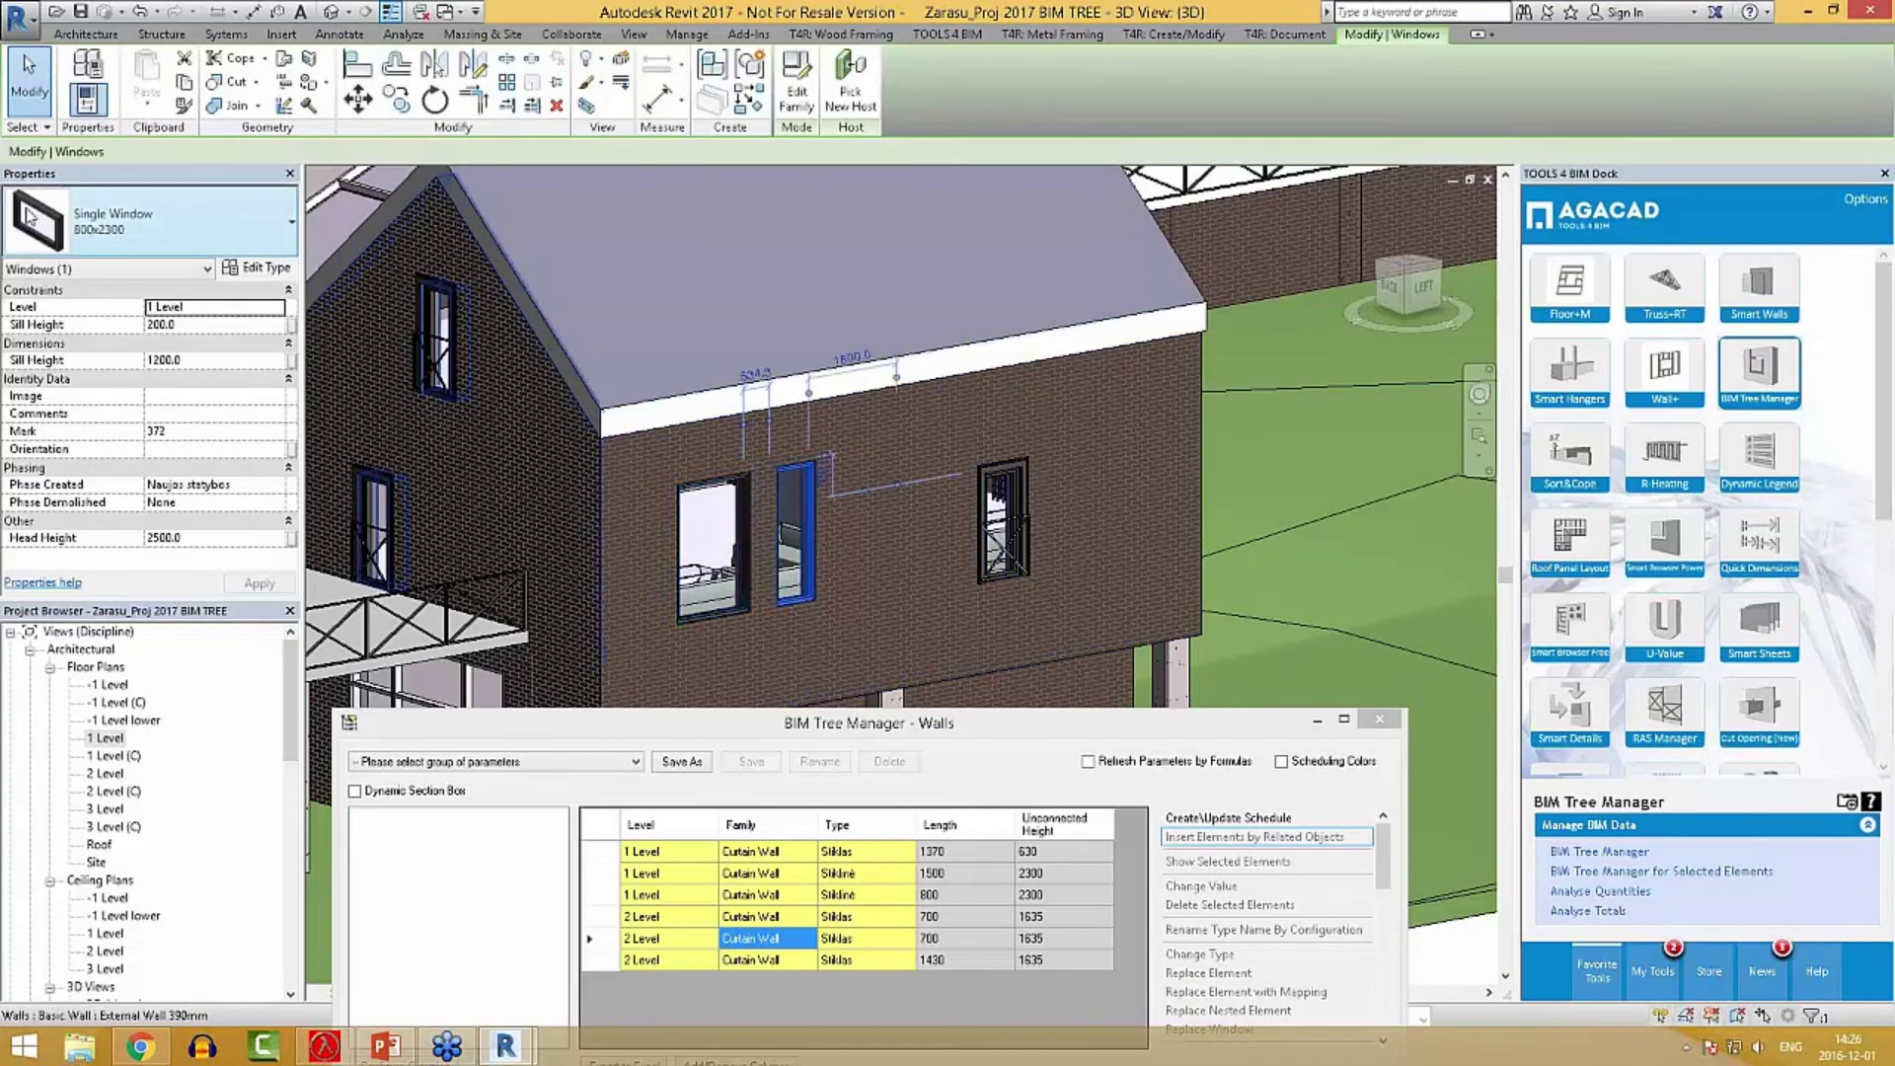
Examine the replacement windows on the white end facade by selecting the wide, narrow and small low ones in turn.
scroll(1001, 546, down, 5)
scroll(861, 349, up, 3)
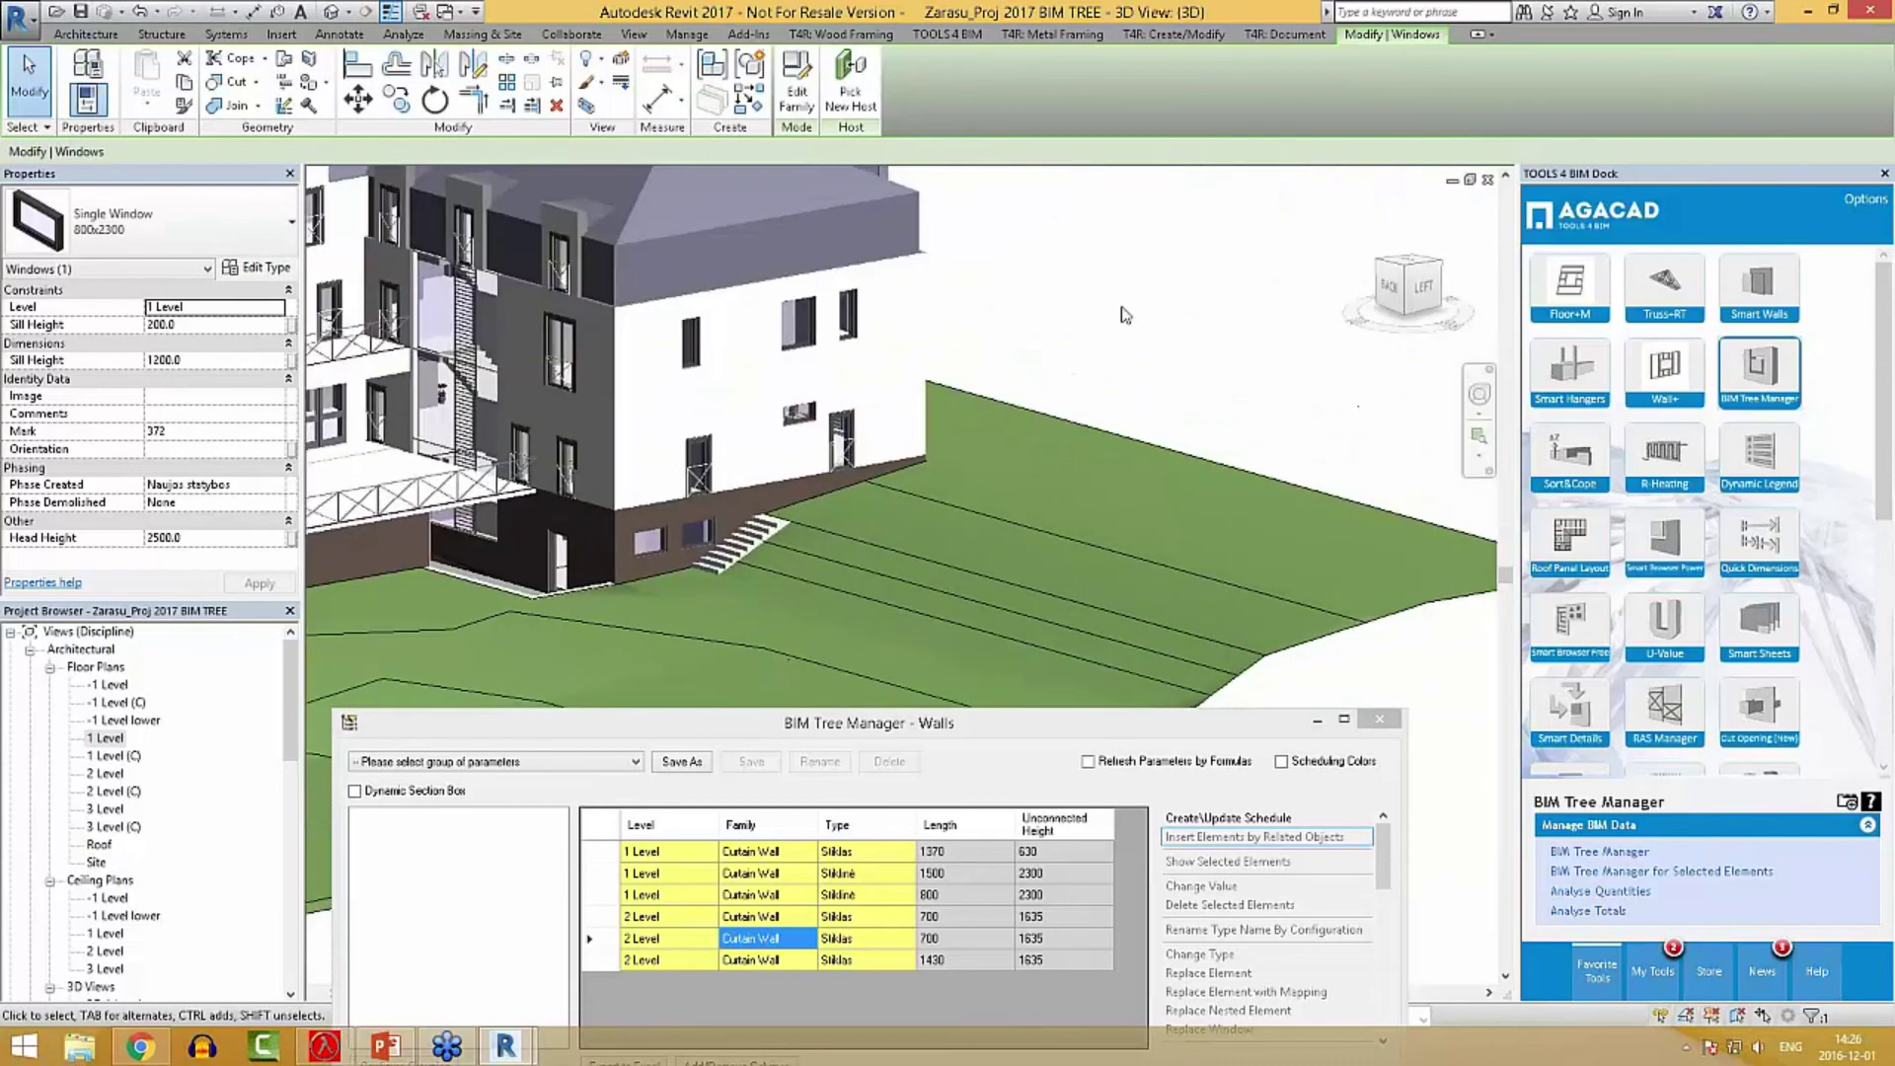
key(Escape)
scroll(861, 350, up, 3)
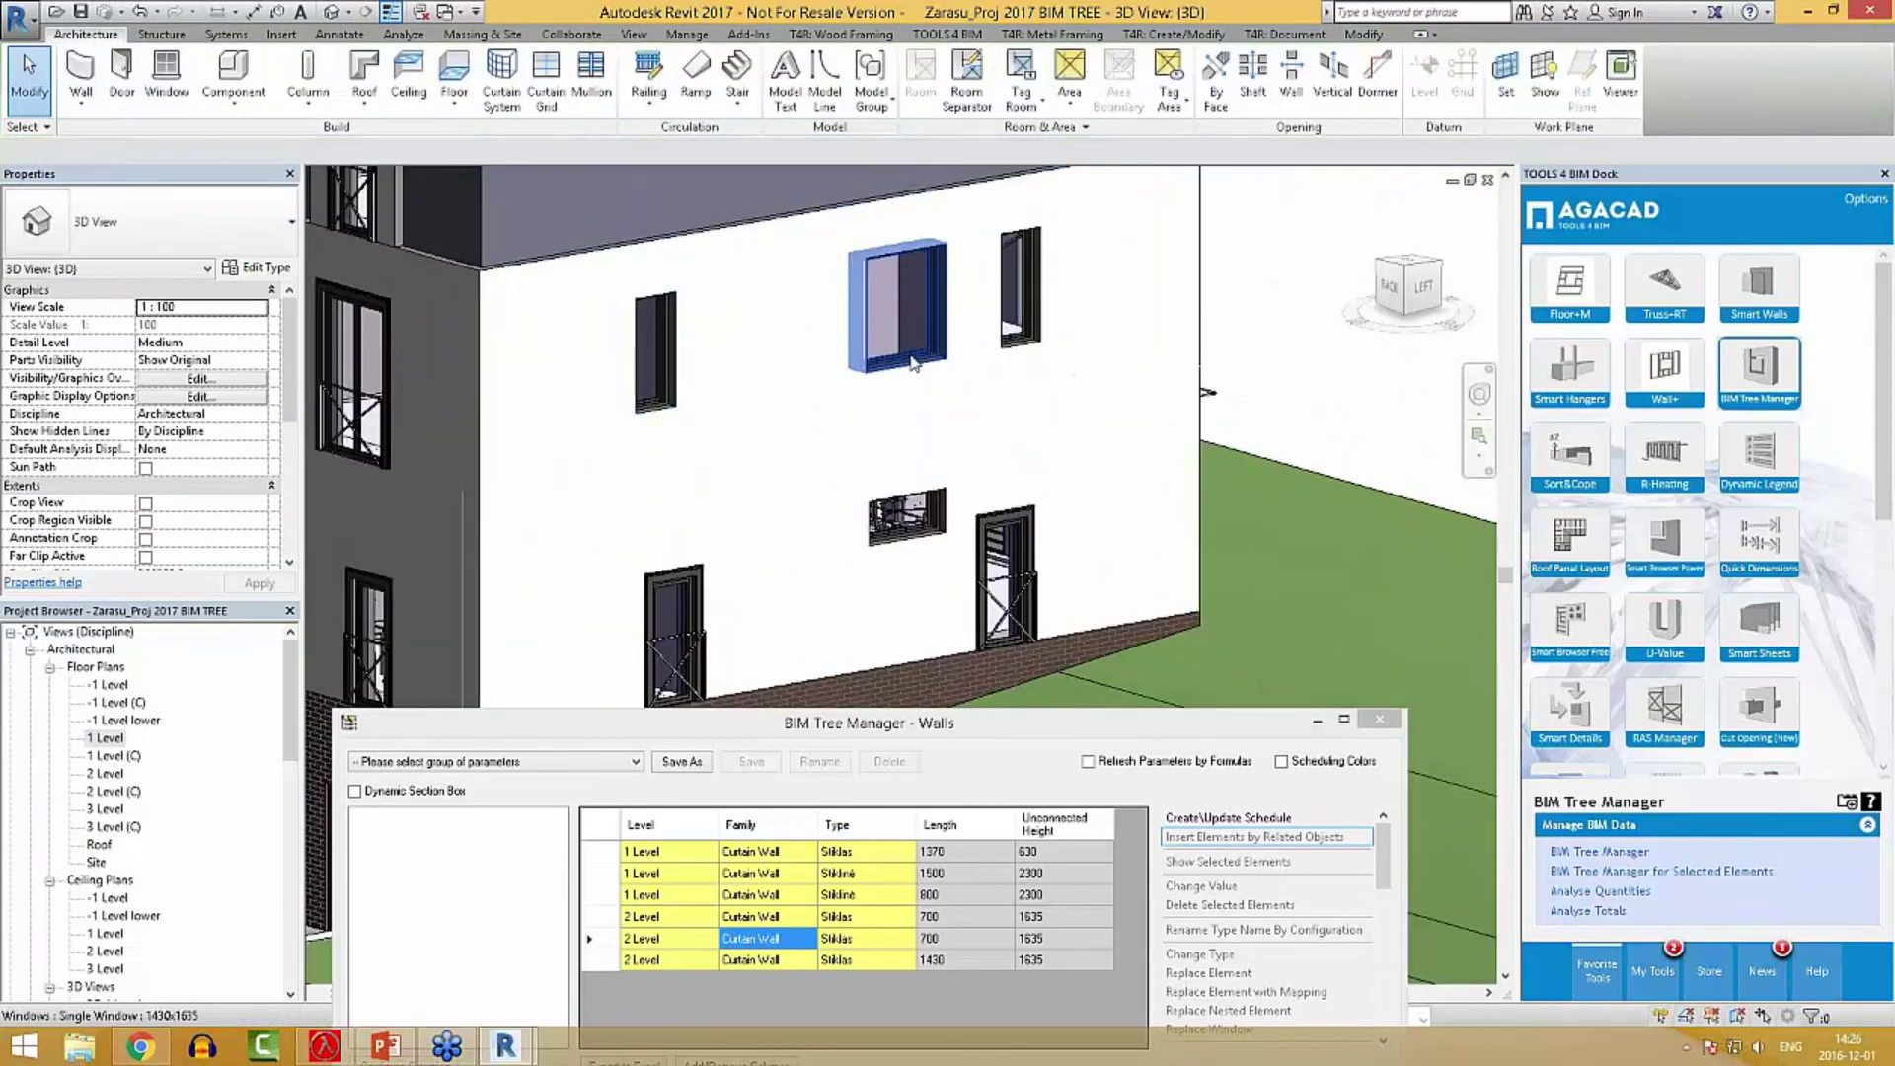
click(903, 306)
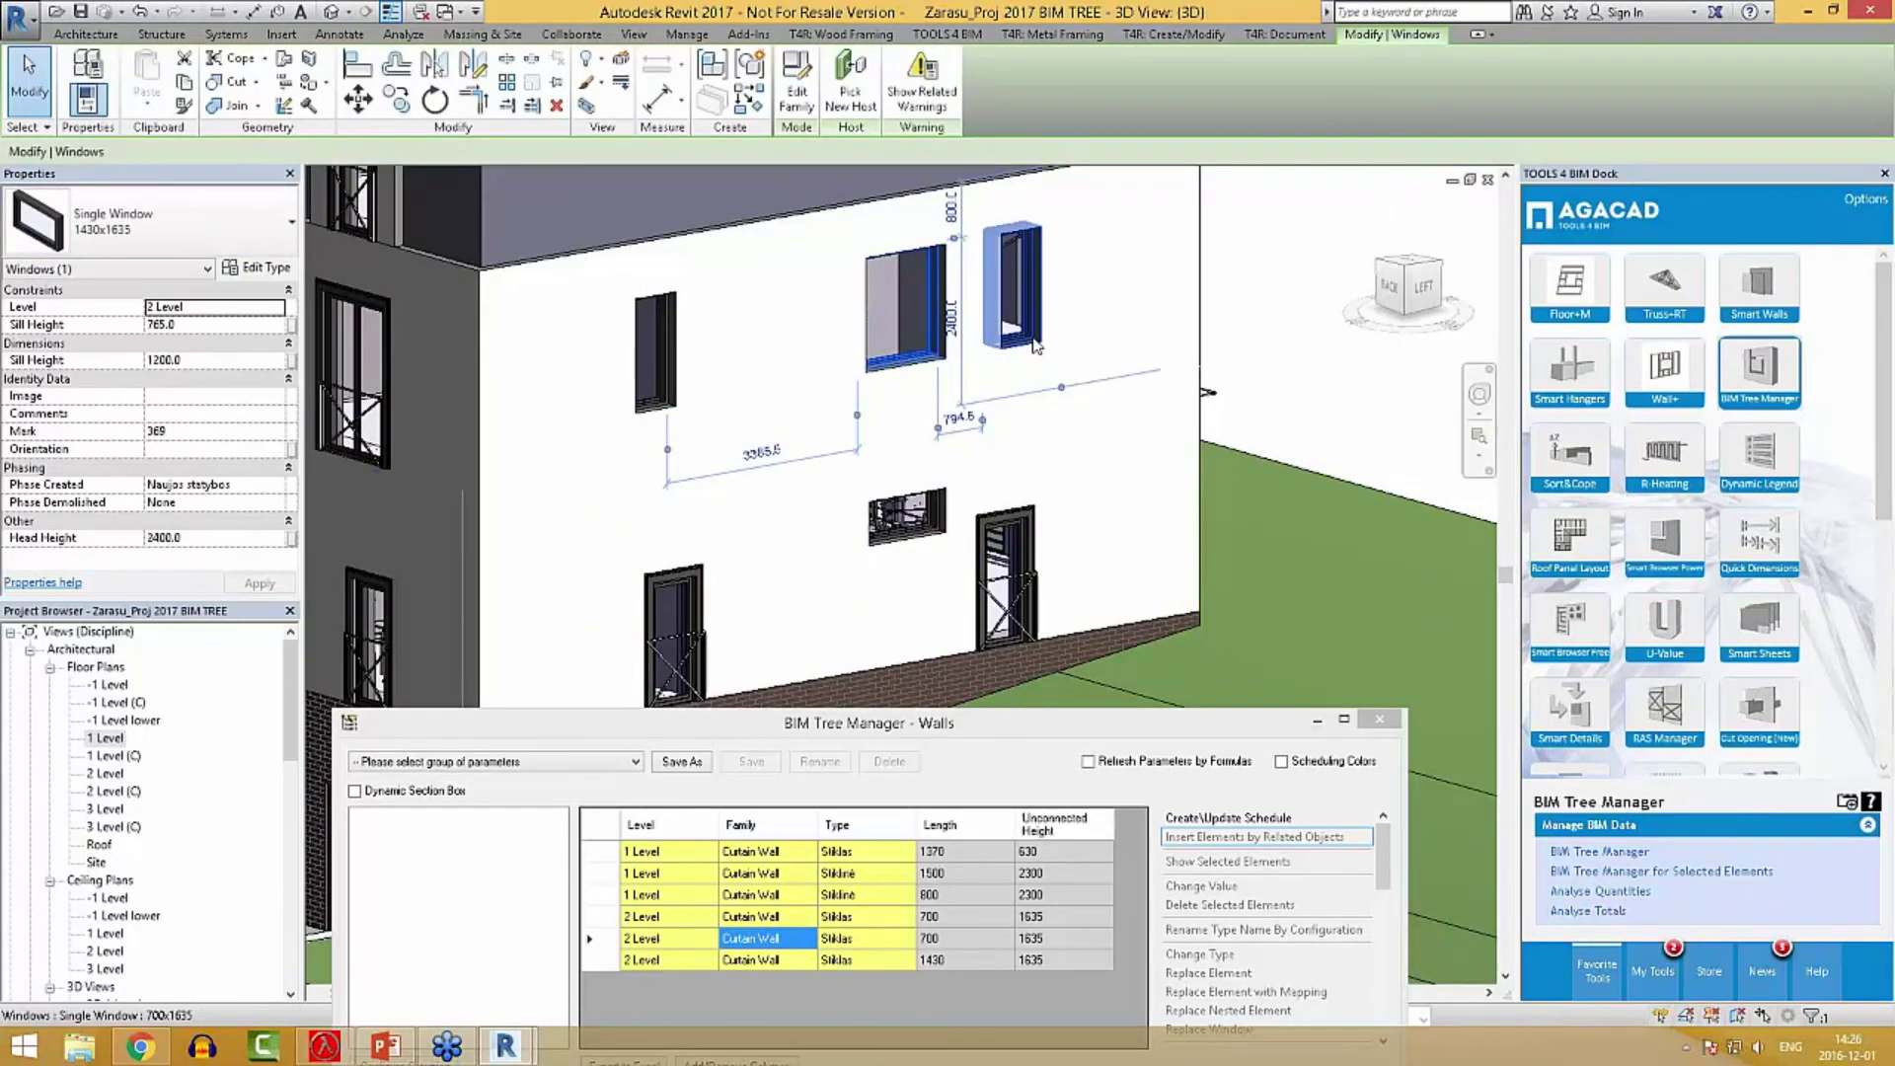
click(1021, 296)
click(943, 539)
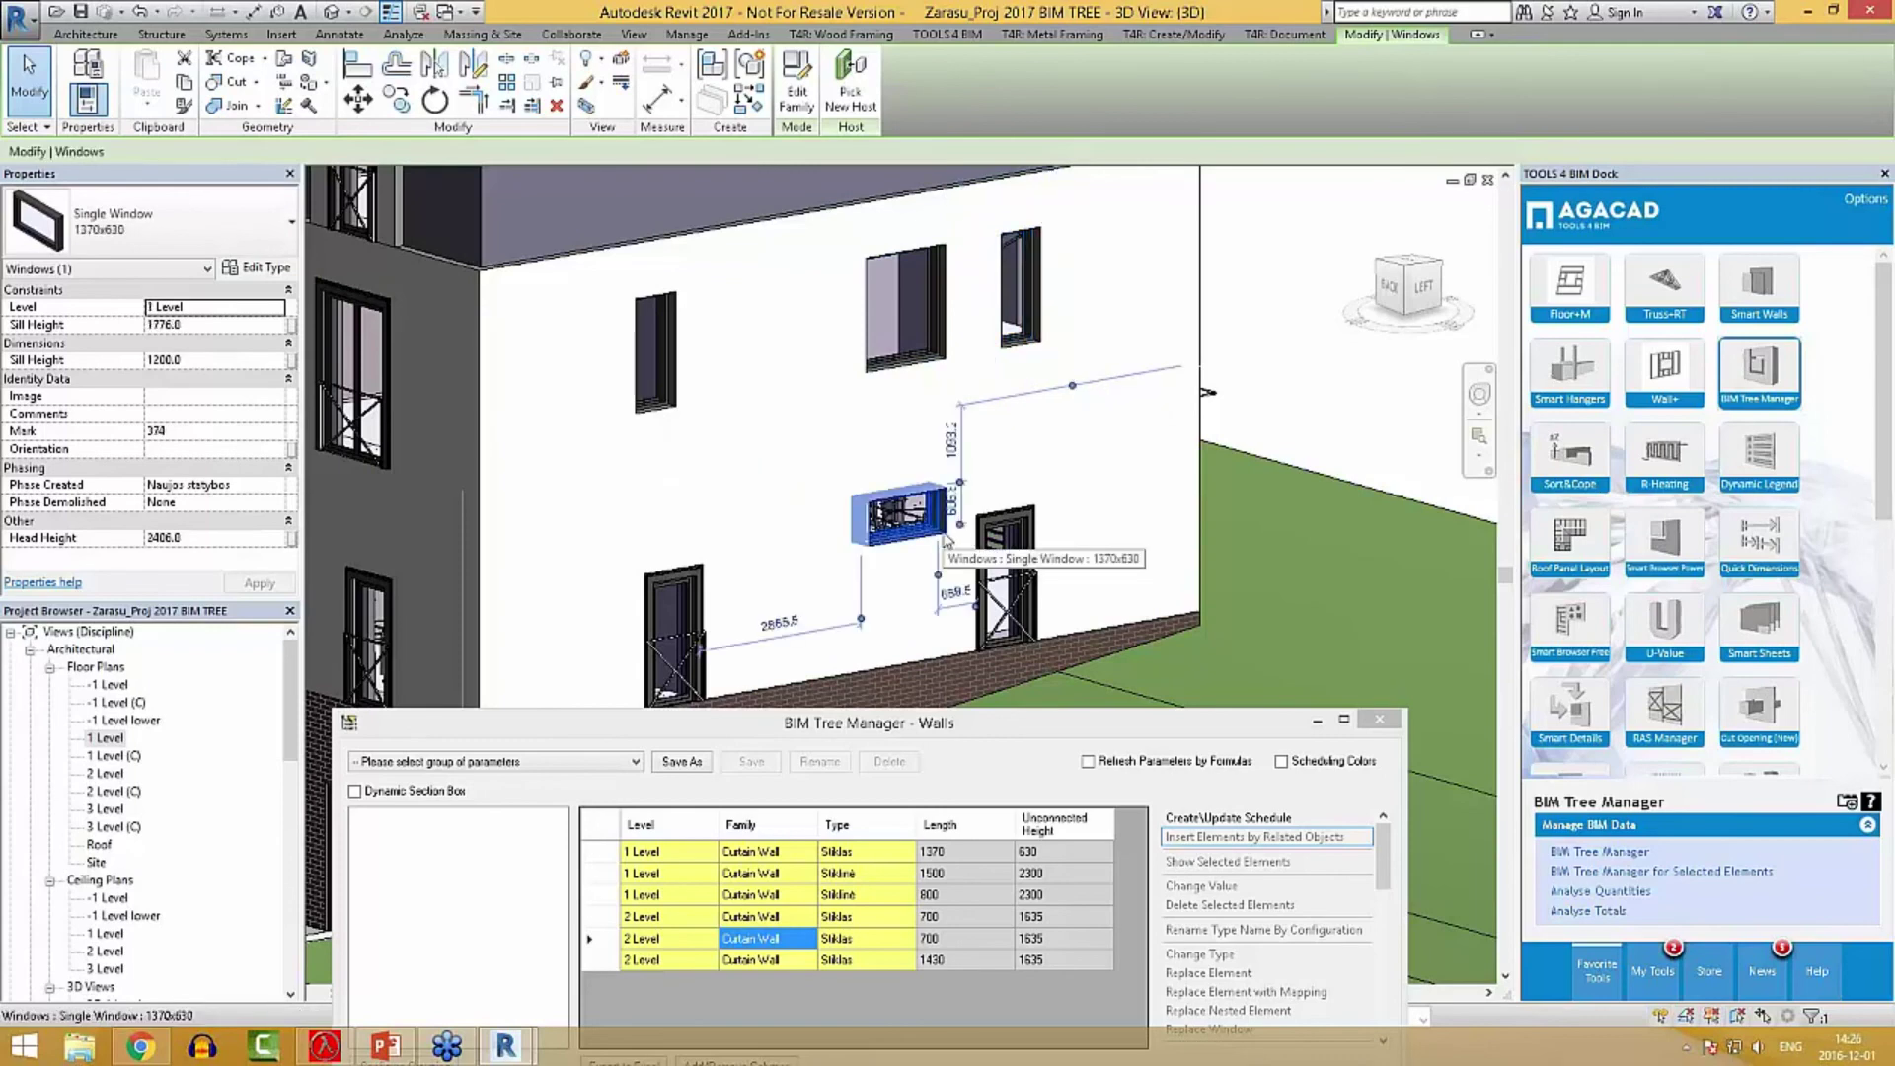
click(667, 415)
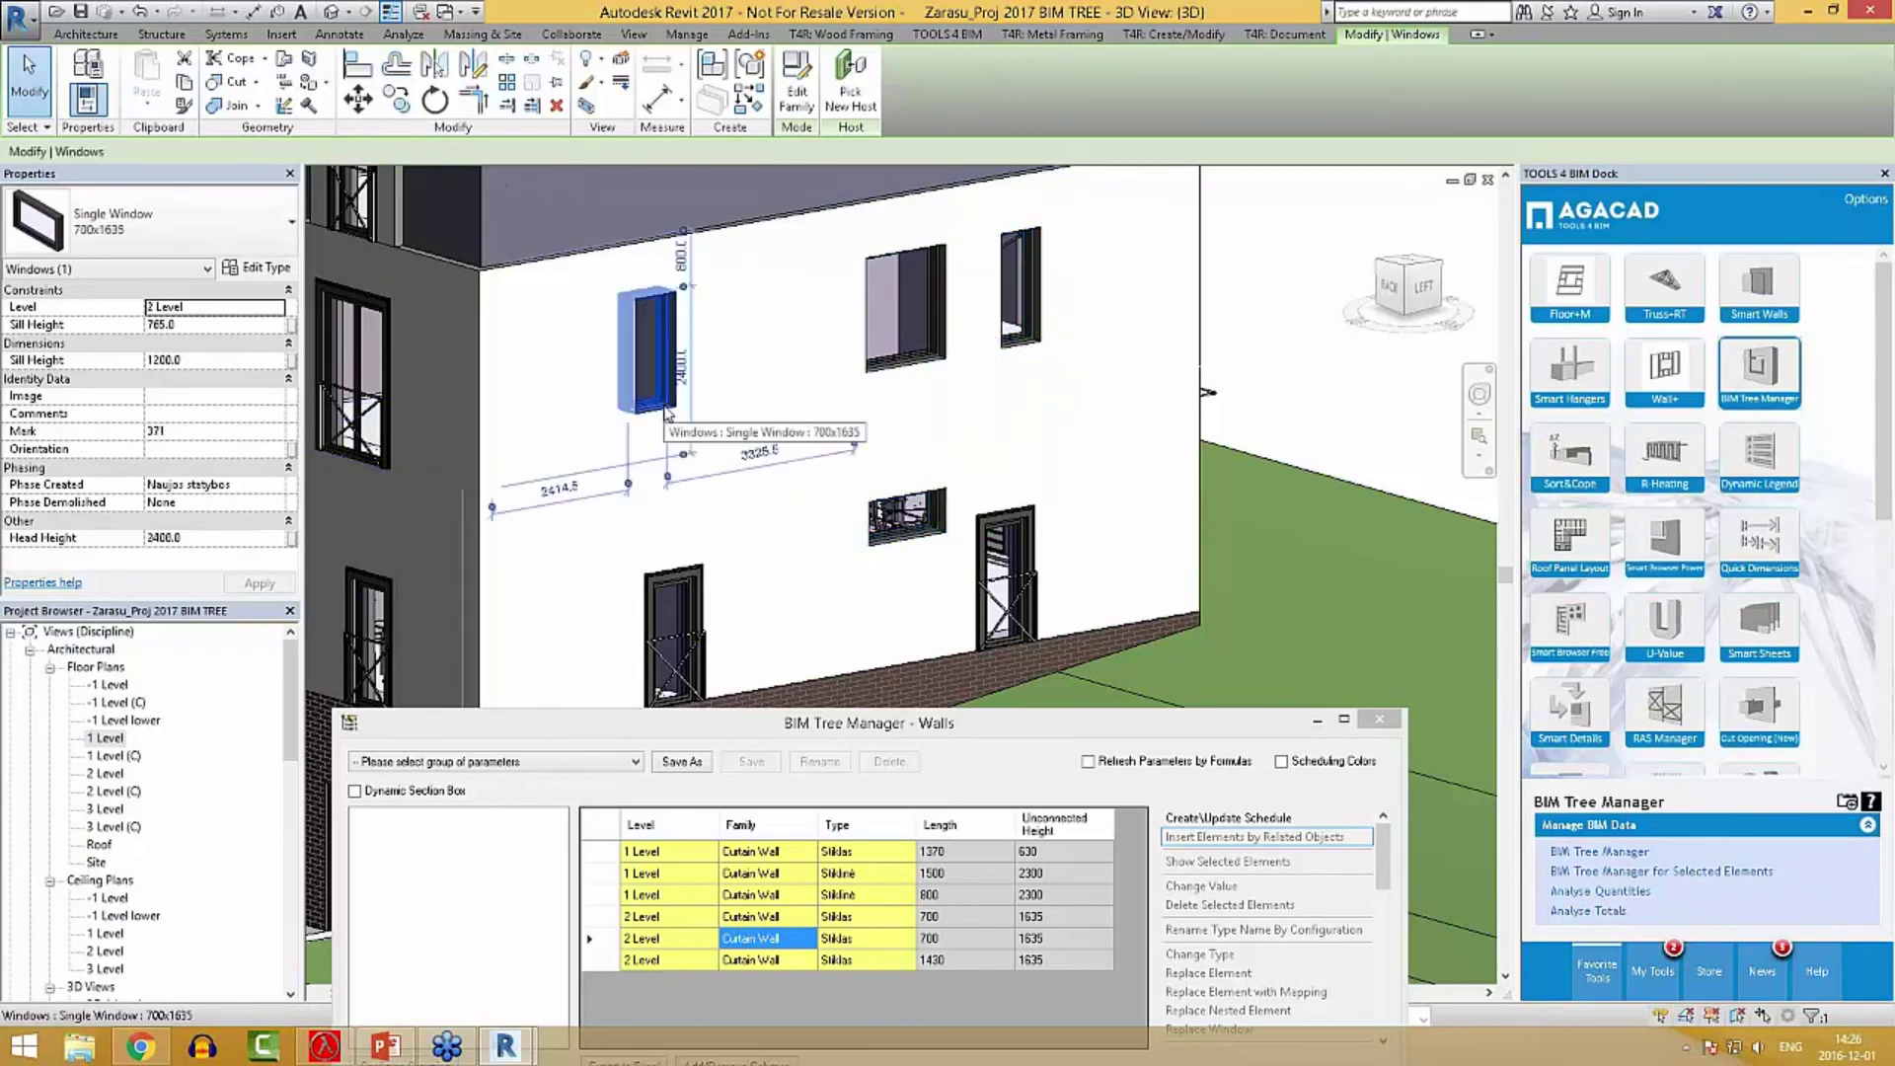
key(Escape)
Switch to the PowerPoint webinar presentation and start the slide show at slide 8, the overview of AGACAD applications.
drag(910, 729, 895, 388)
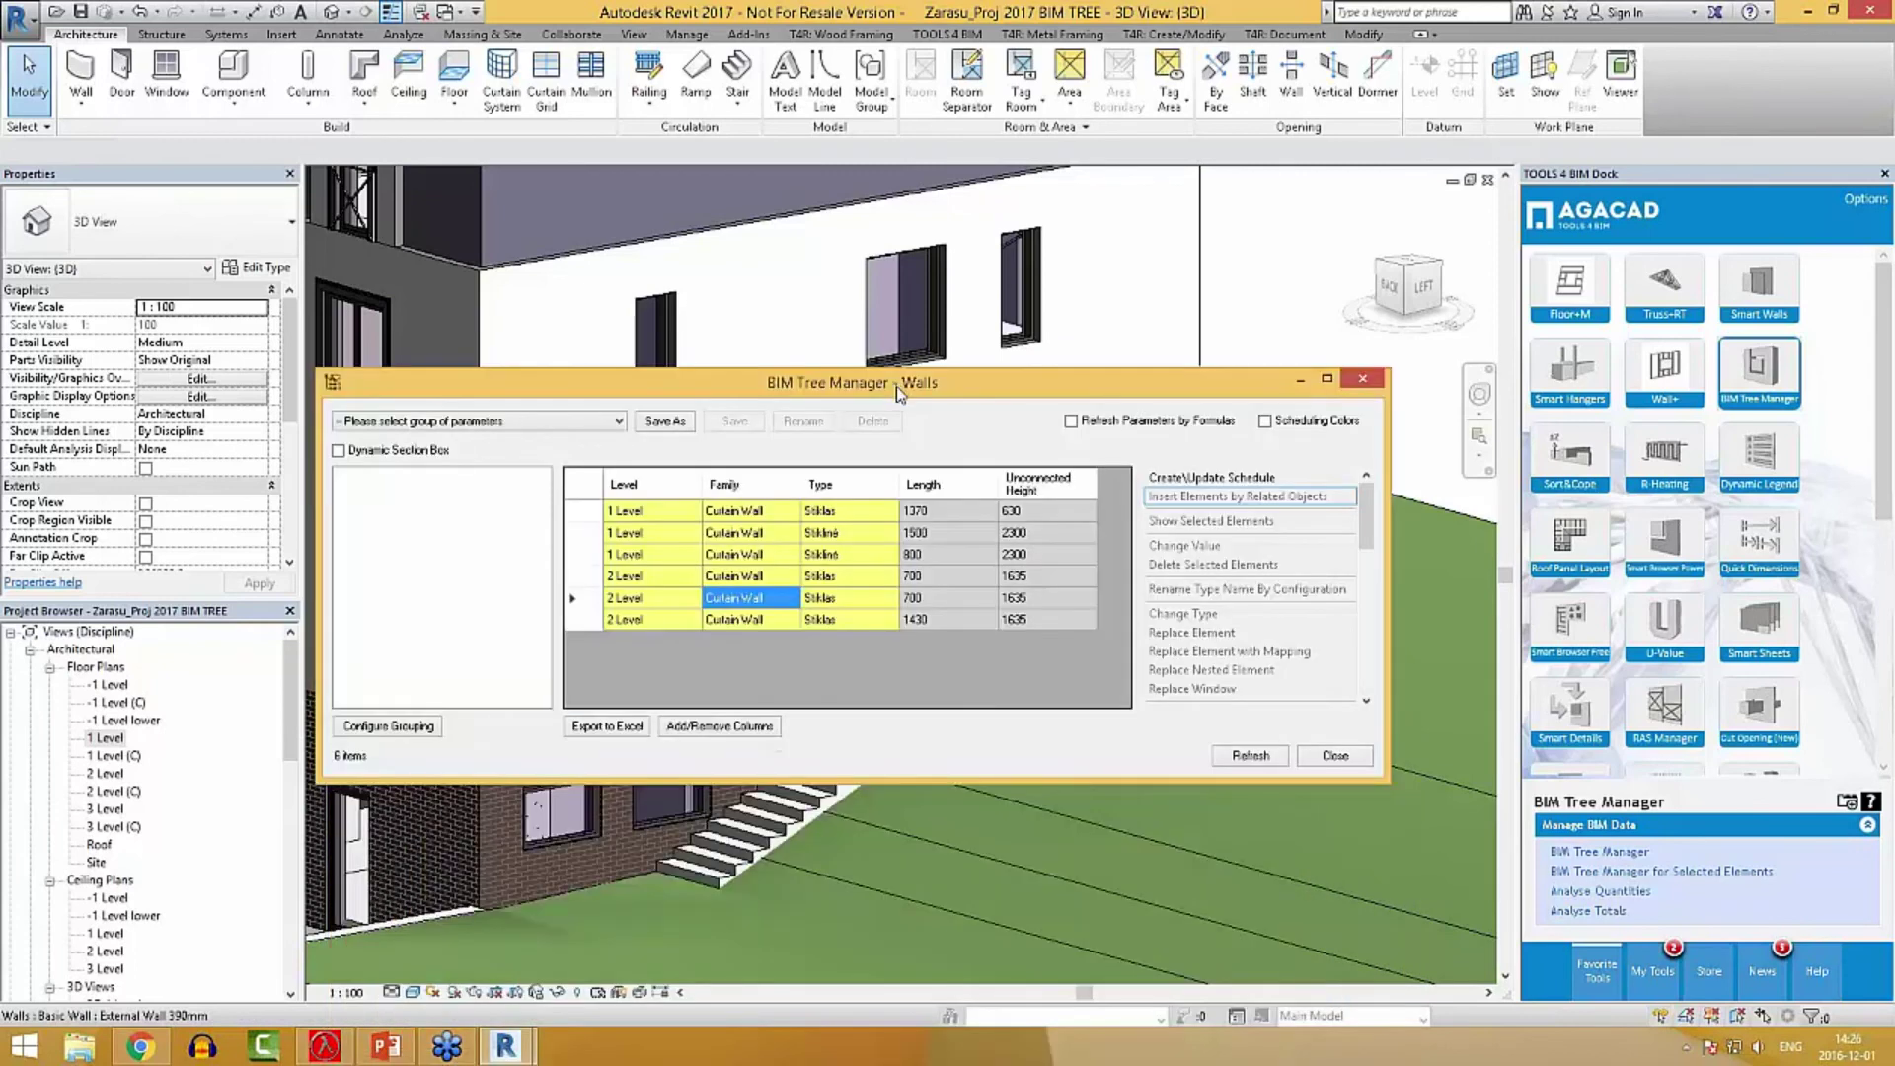
click(376, 1054)
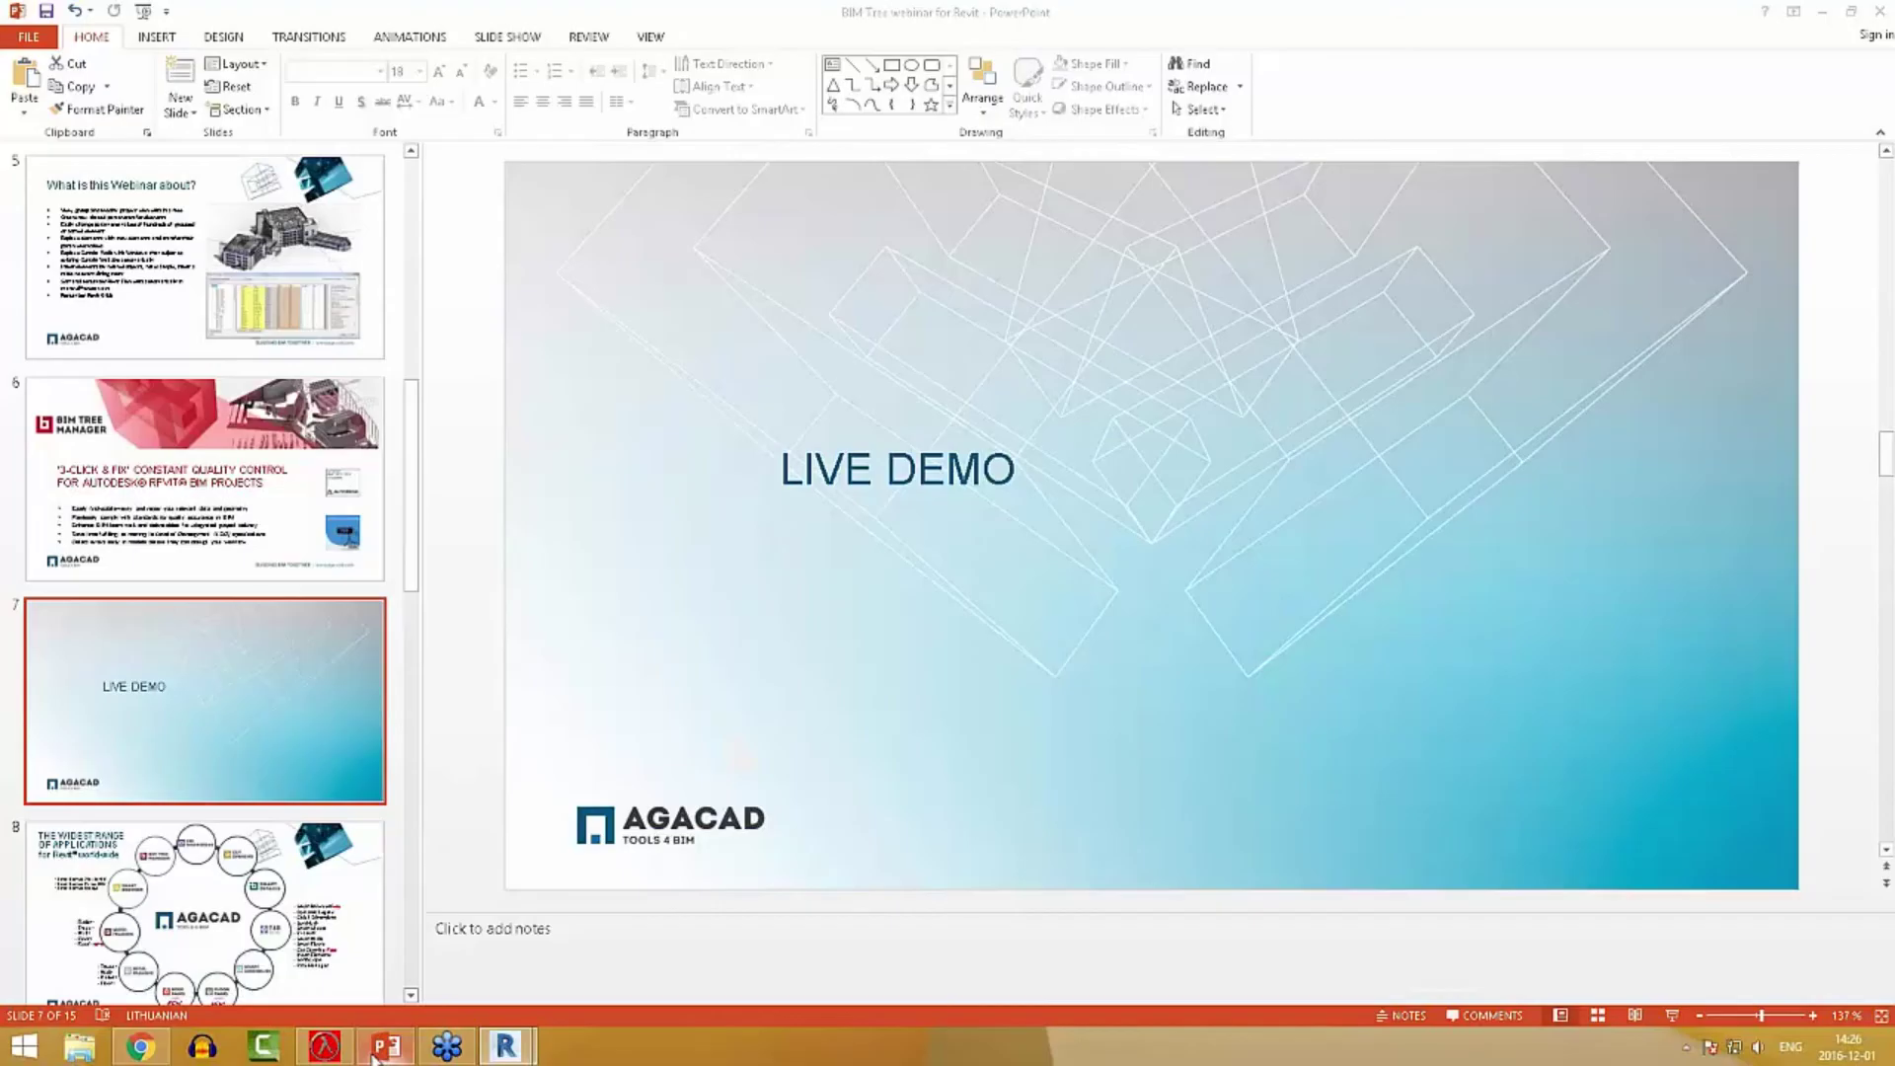
key(Down)
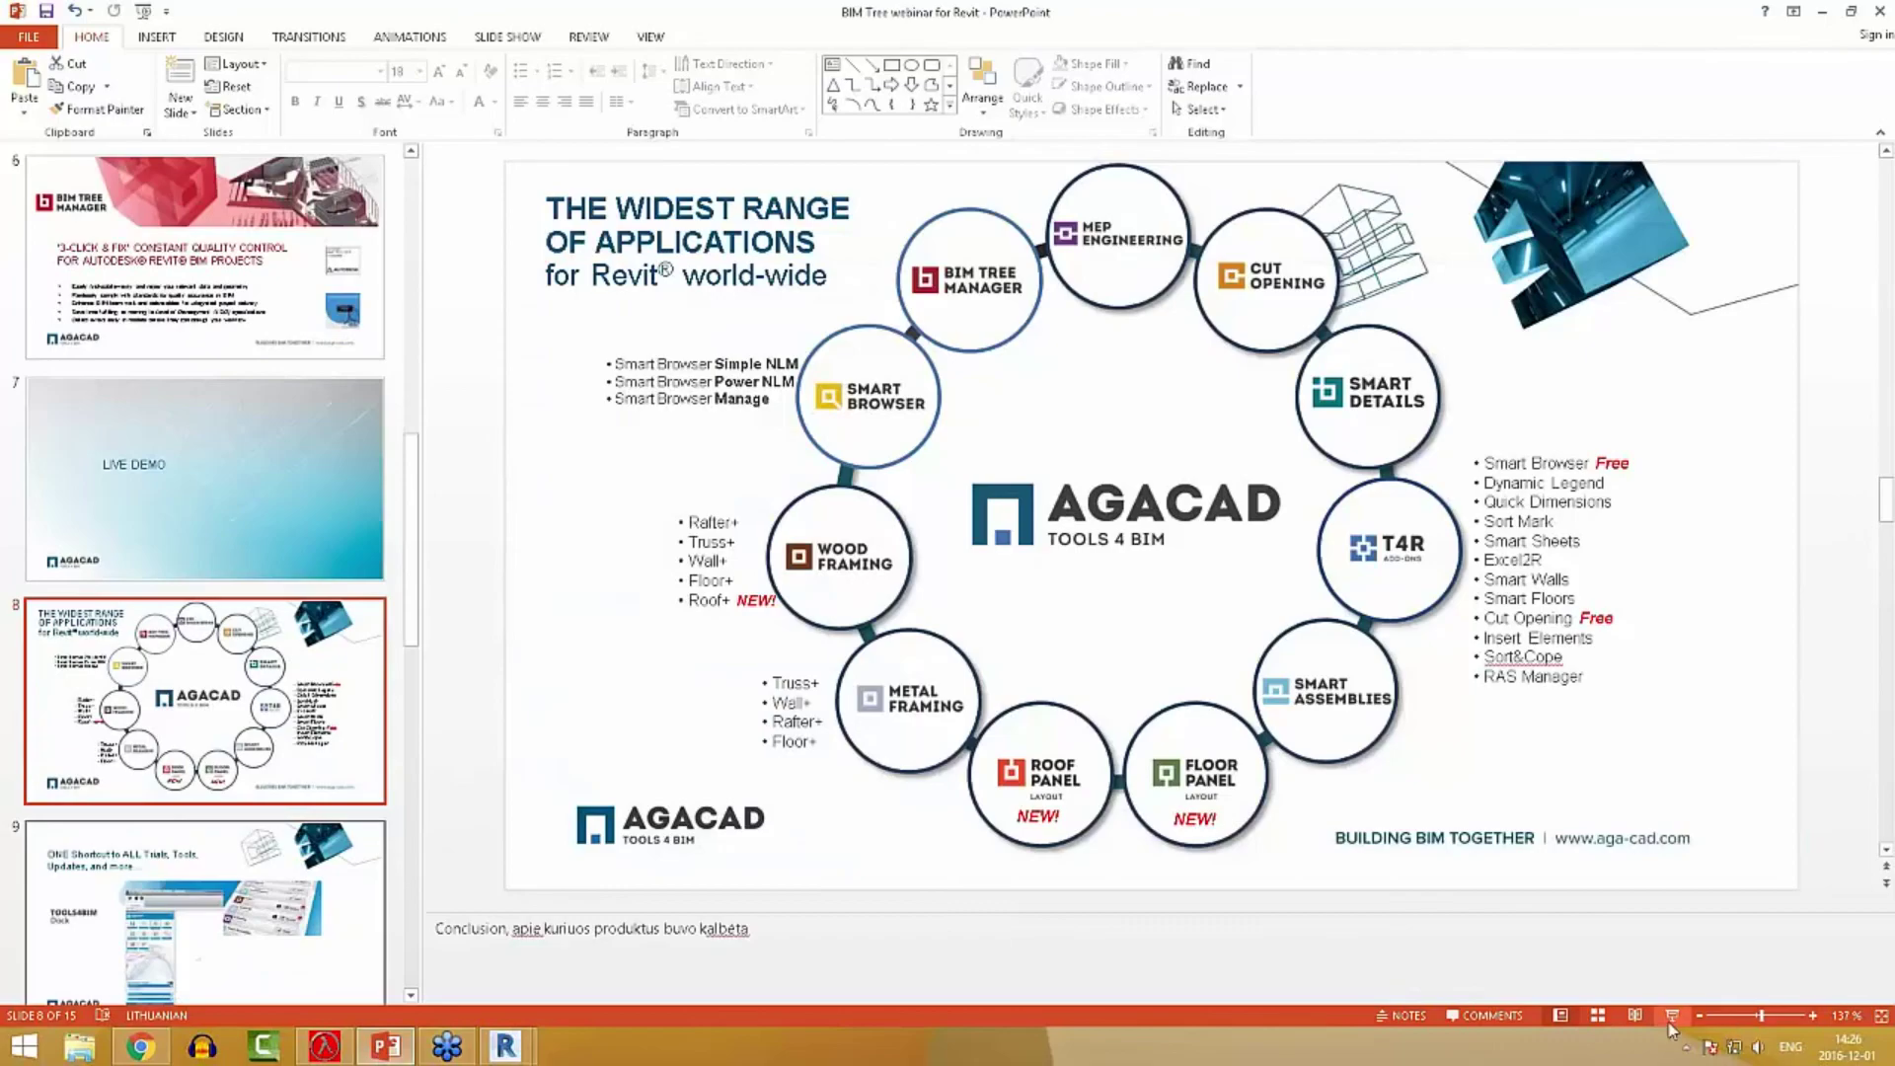
click(1671, 1019)
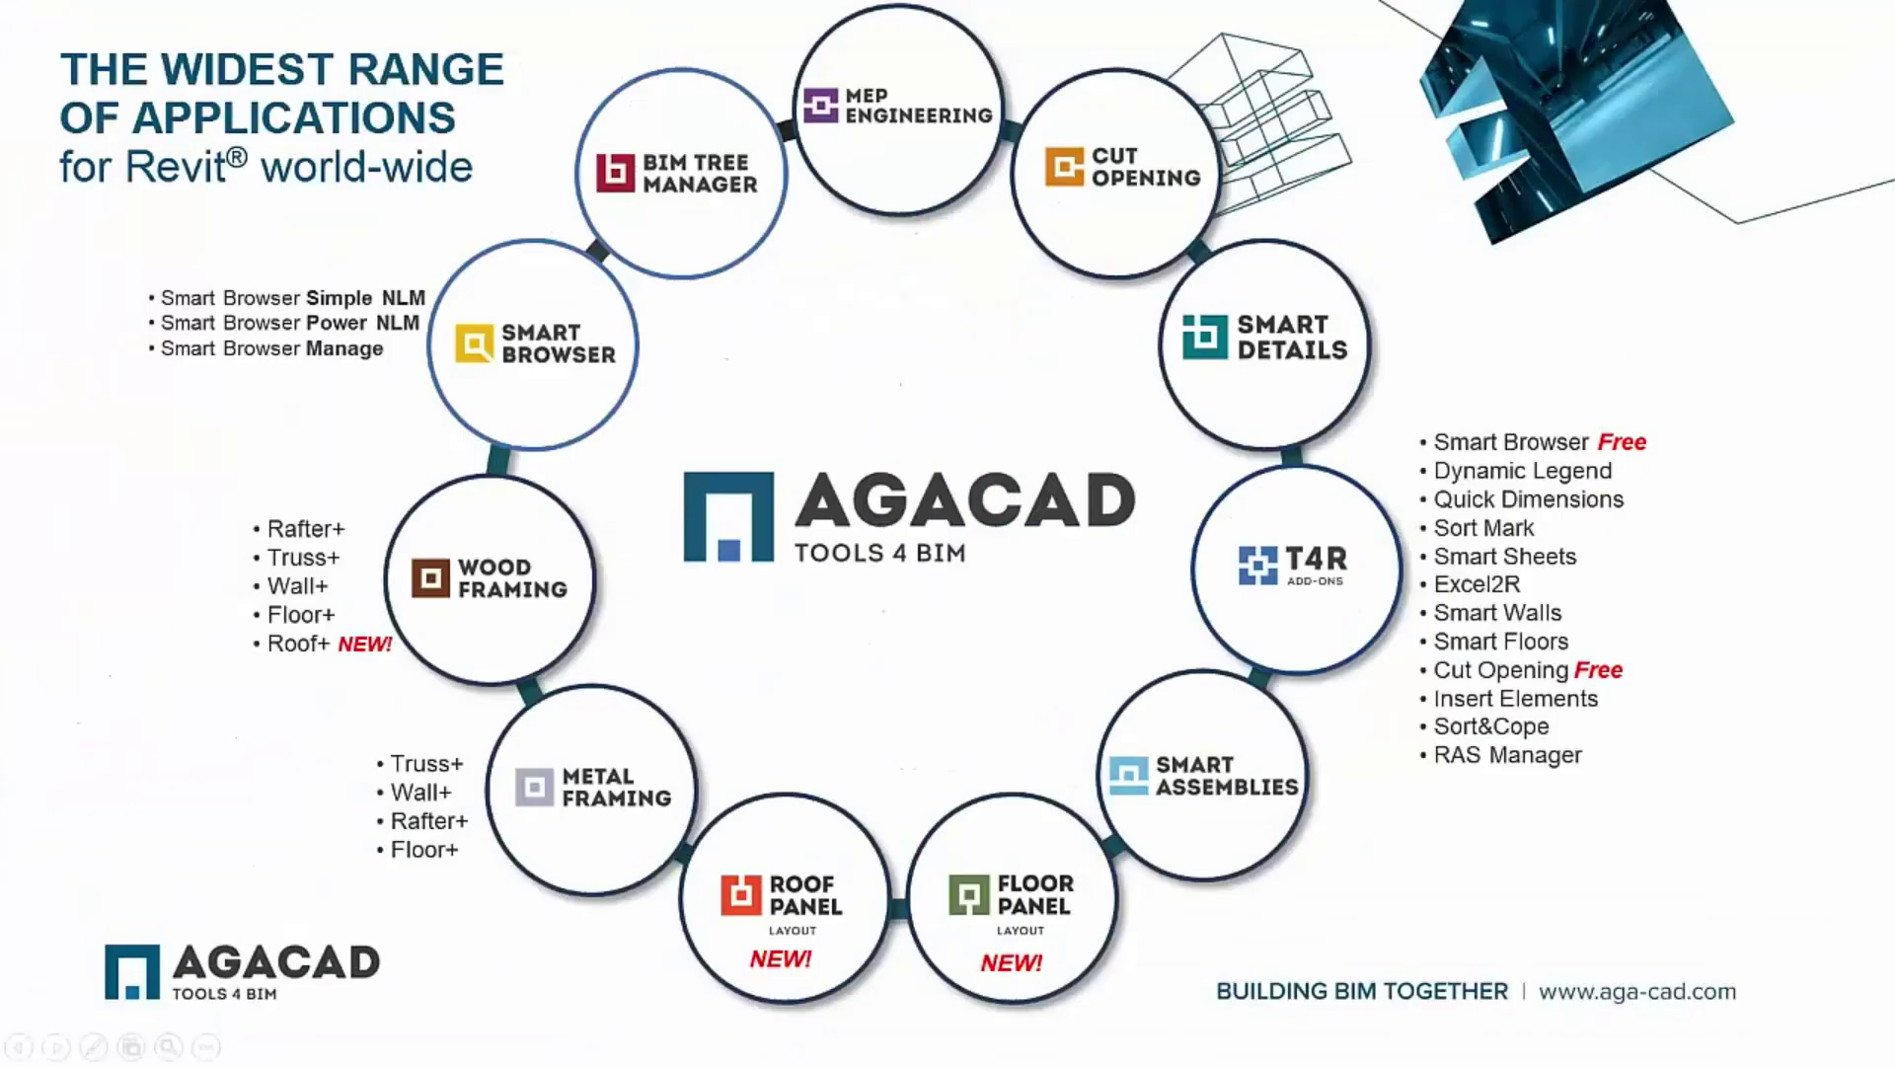